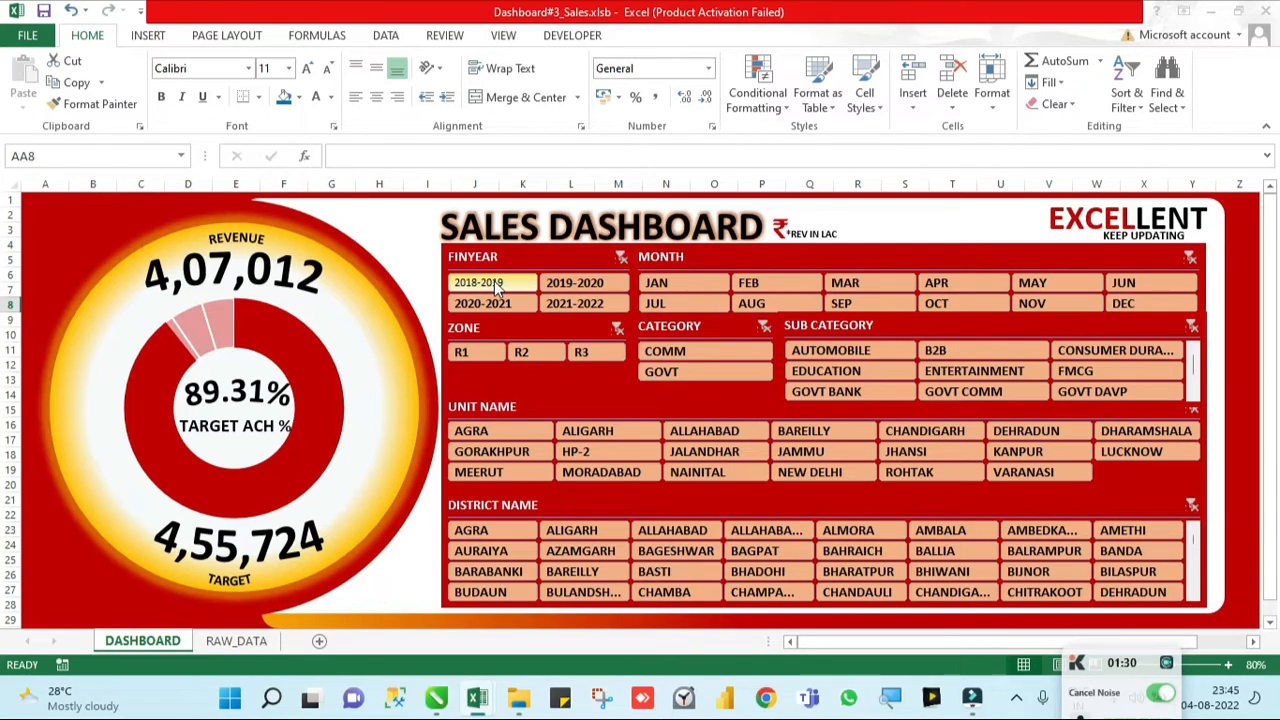
Step: Switch the dashboard's financial year filter through 2018-2019 and 2019-2020 to 2020-2021, and the month filter through FEB and MAR to APR
{"action": "left_click", "coordinate": [497, 285]}
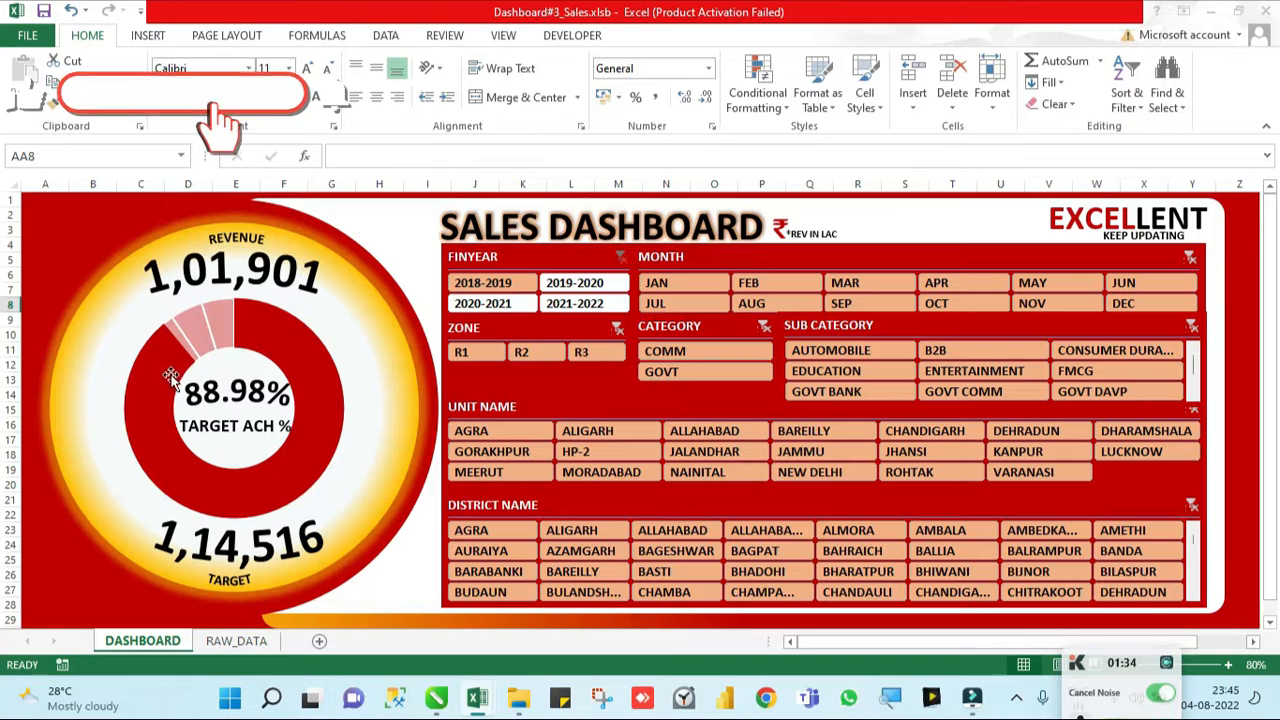
{"action": "left_click", "coordinate": [583, 287]}
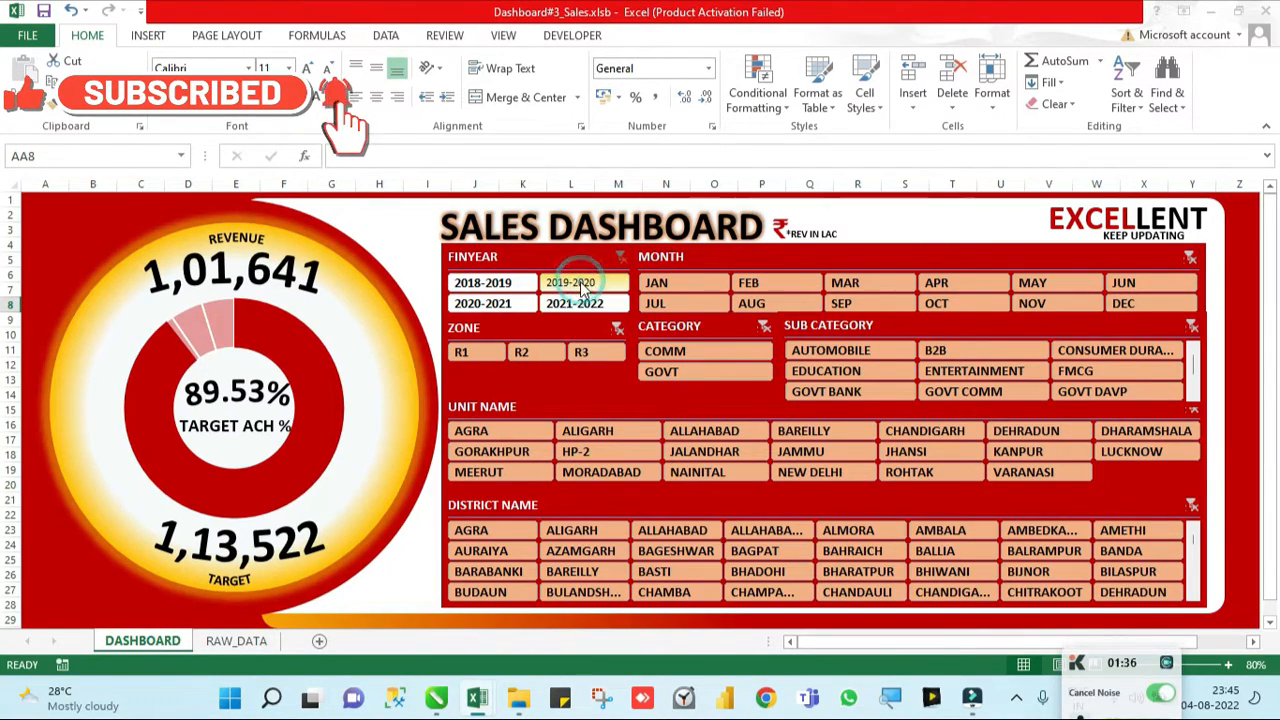
{"action": "left_click", "coordinate": [503, 287]}
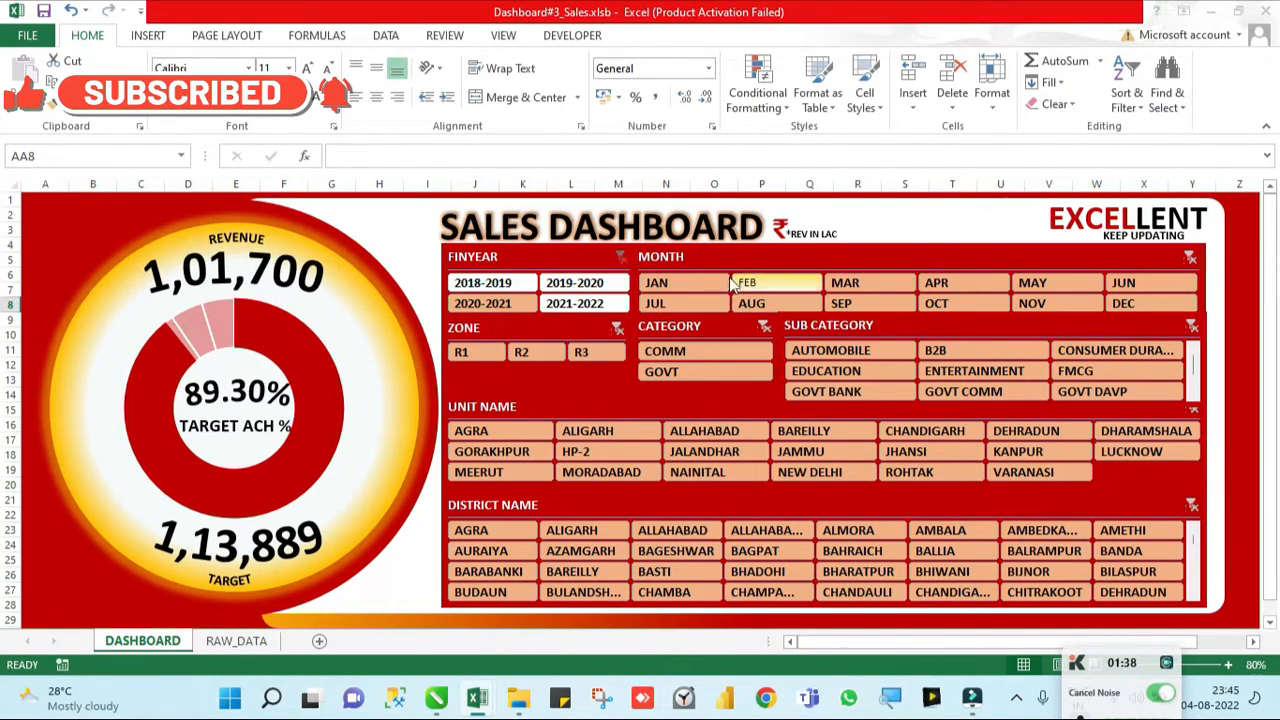
{"action": "left_click", "coordinate": [772, 283]}
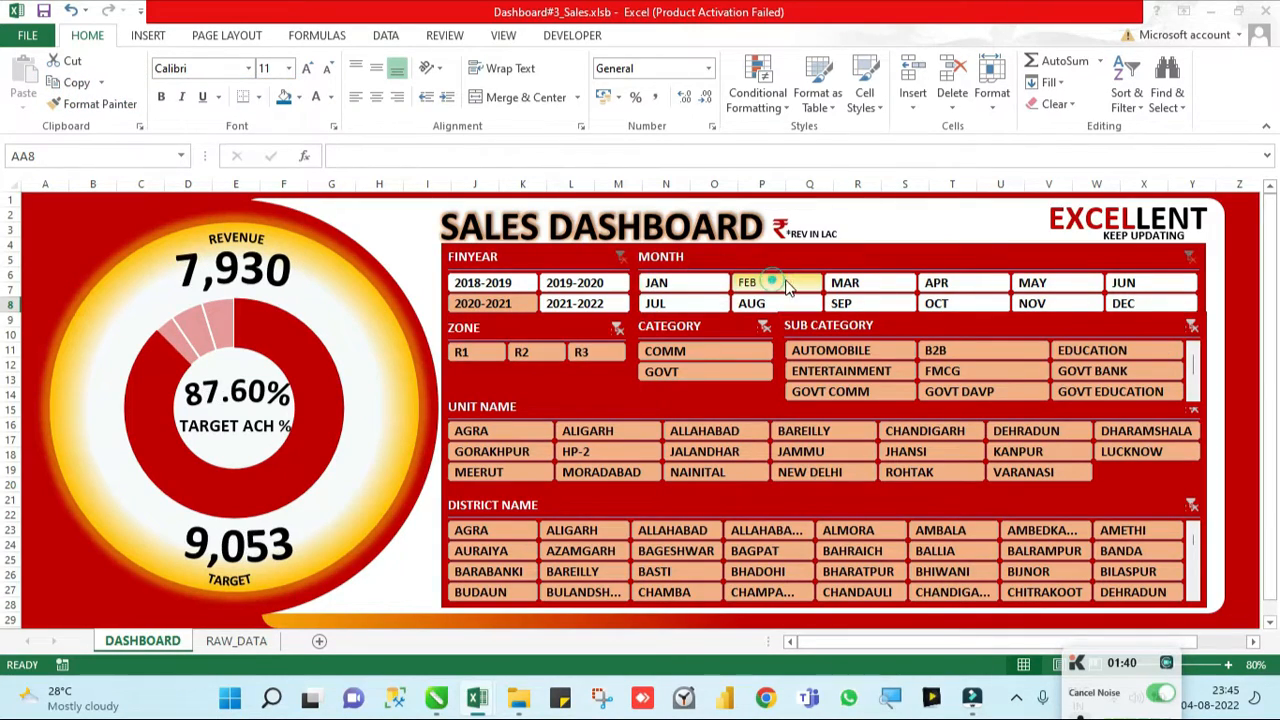
{"action": "left_click", "coordinate": [846, 283]}
{"action": "left_click", "coordinate": [930, 284]}
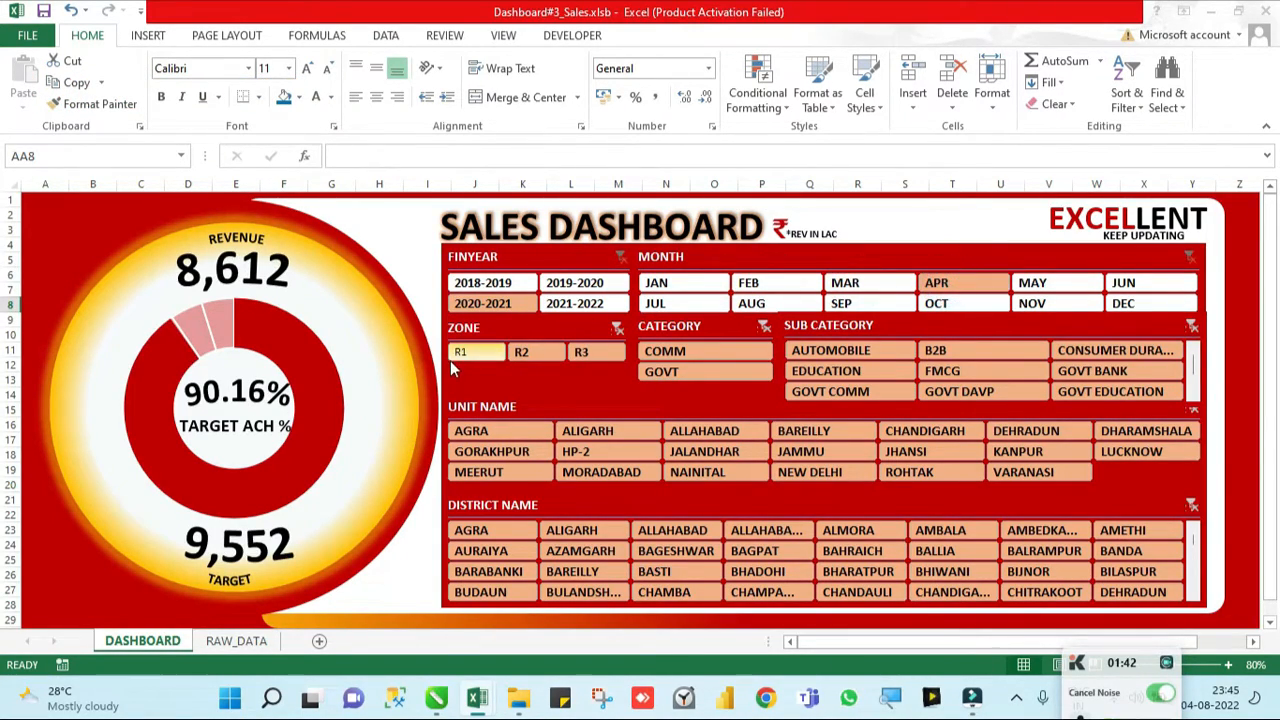
Step: Compare the dashboard figures for zones R1, R2 and R3 in turn, ending with the zone filter on R1
{"action": "left_click", "coordinate": [467, 354]}
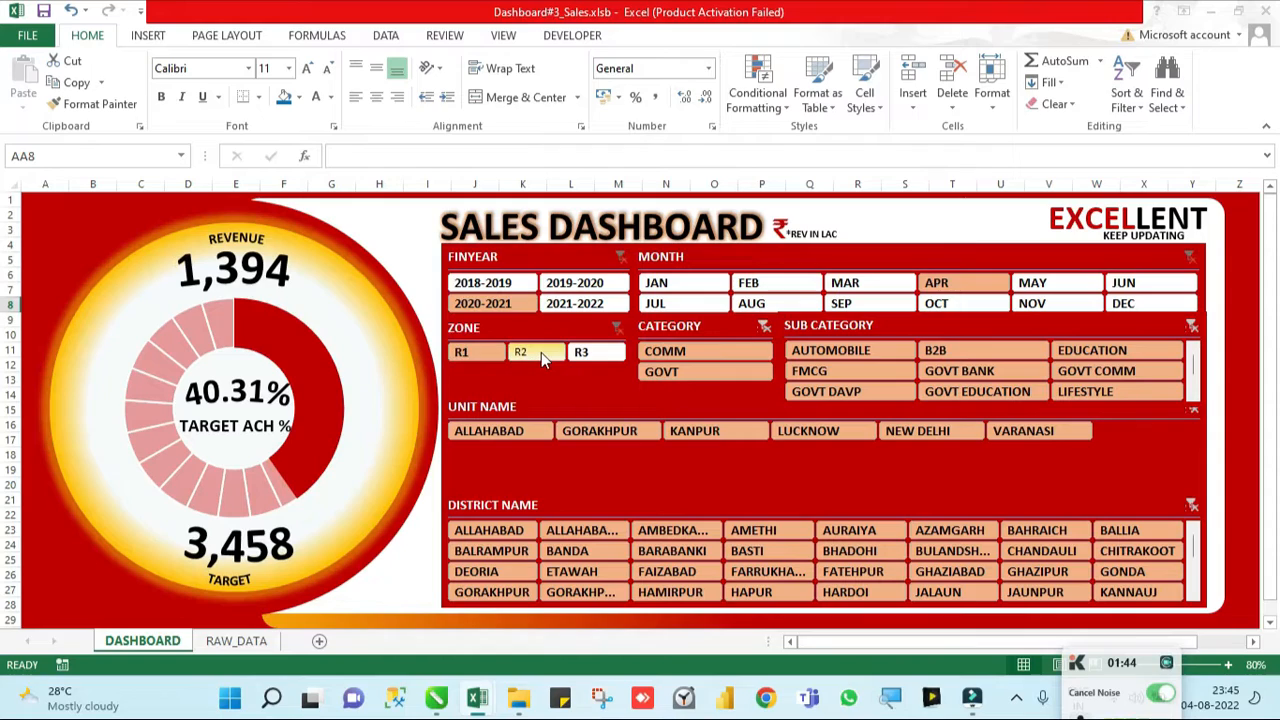
{"action": "left_click", "coordinate": [541, 352]}
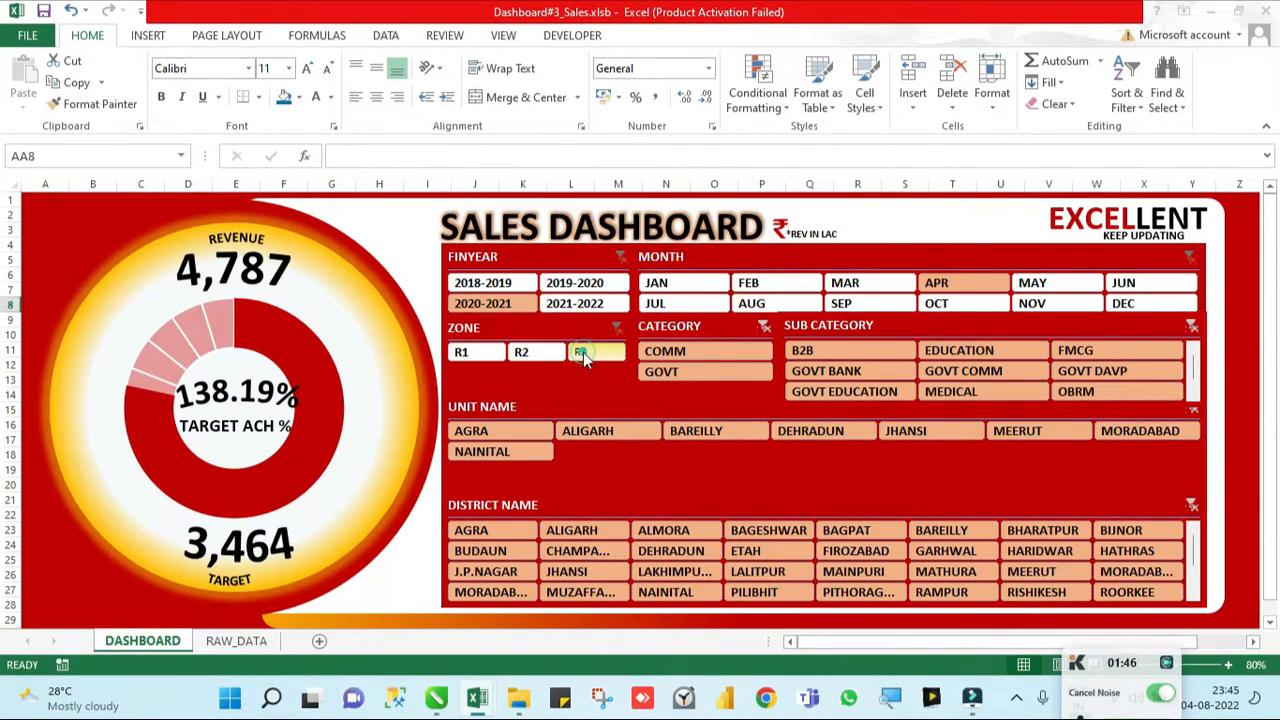
{"action": "left_click", "coordinate": [585, 358]}
{"action": "left_click", "coordinate": [542, 353]}
{"action": "left_click", "coordinate": [483, 352]}
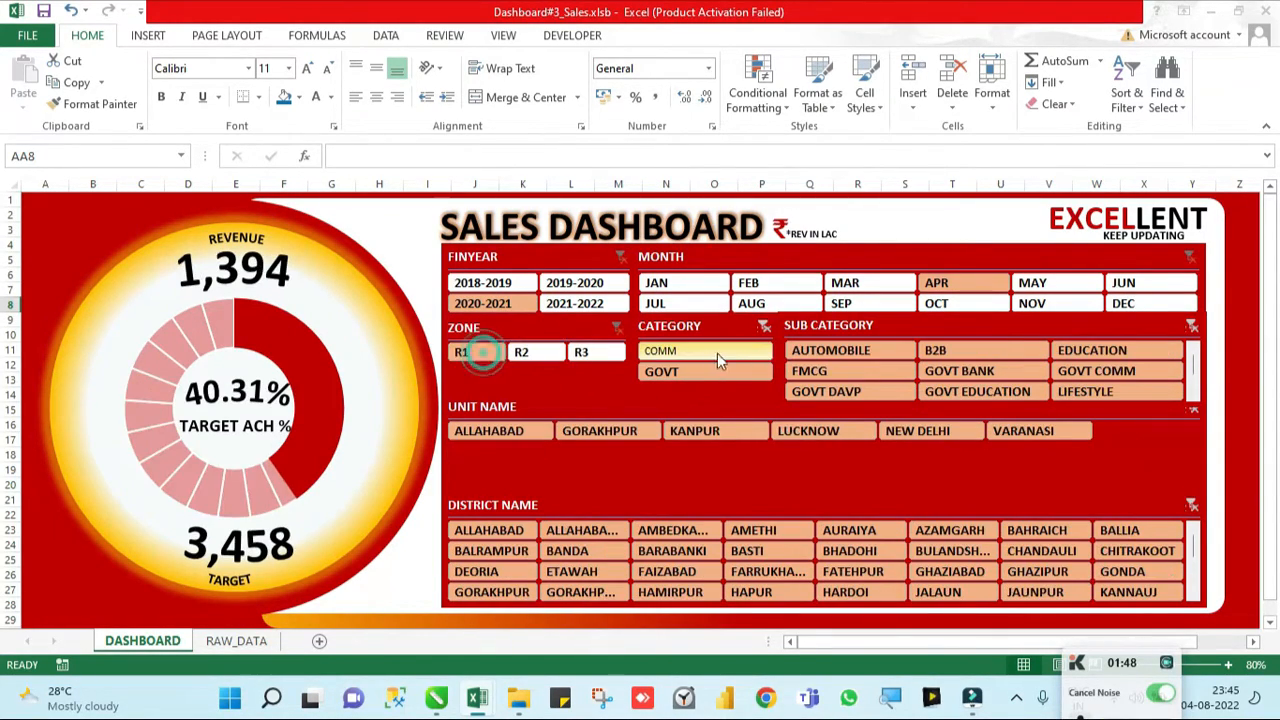
Step: Filter to the COMM category, view several sub categories up to REAL ESTATE in turn, and clear the sub category filter
{"action": "left_click", "coordinate": [718, 351]}
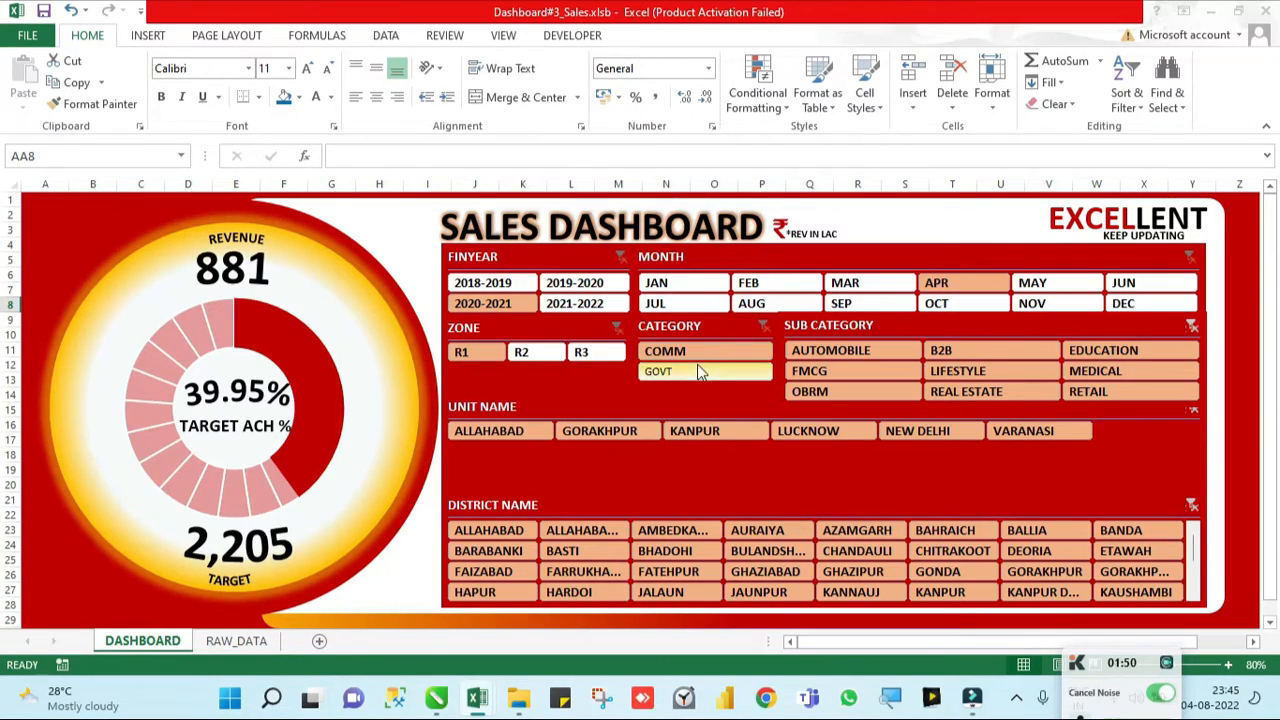
{"action": "left_click", "coordinate": [822, 352]}
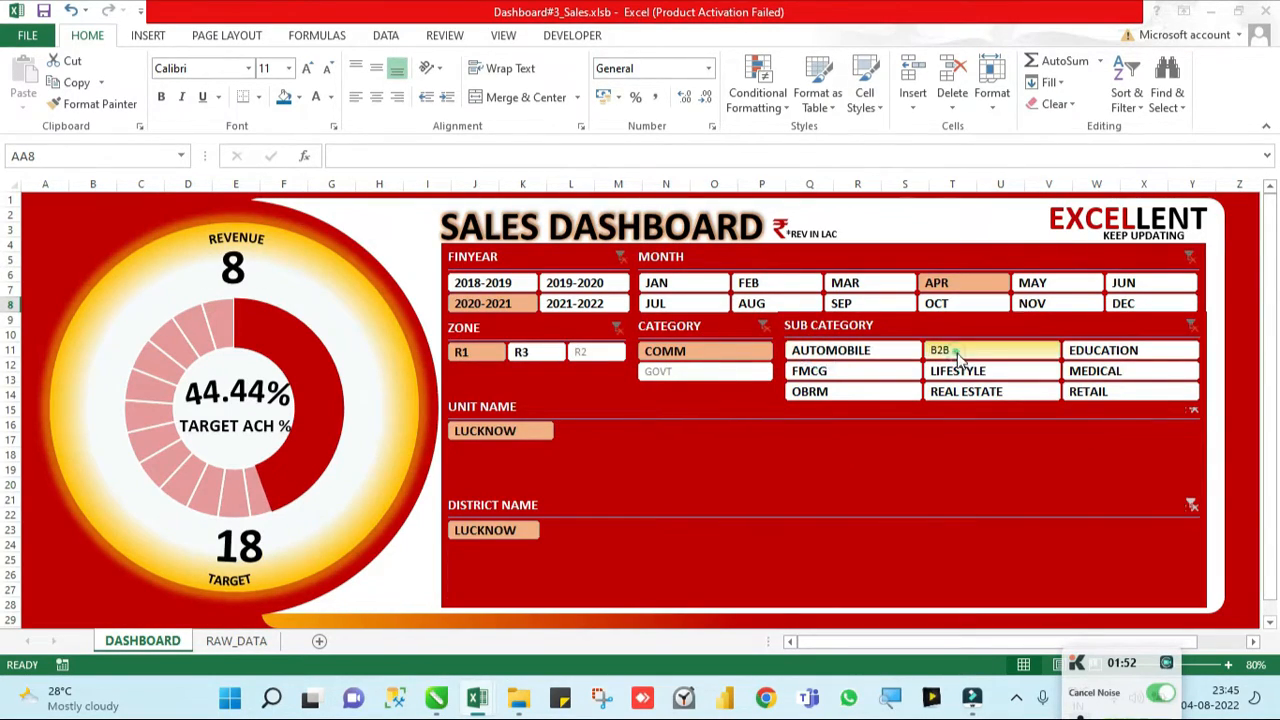
{"action": "left_click", "coordinate": [958, 374]}
{"action": "left_click", "coordinate": [964, 388]}
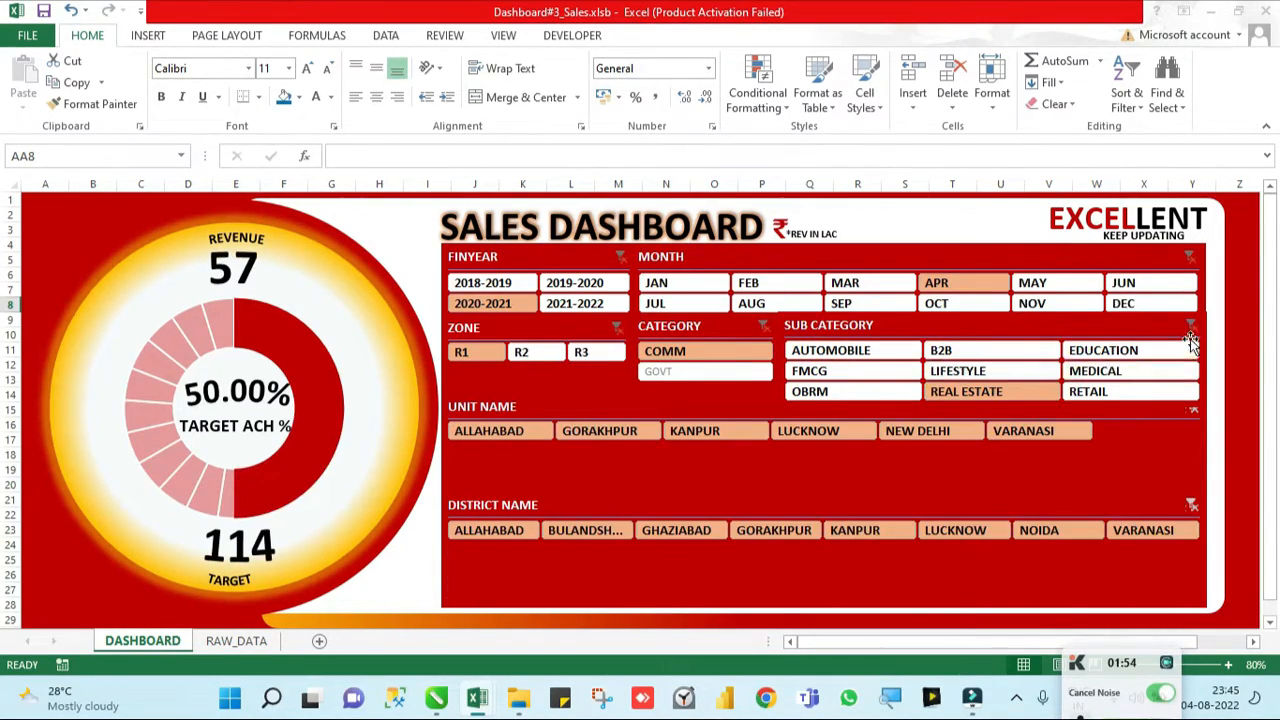
{"action": "left_click", "coordinate": [1191, 327]}
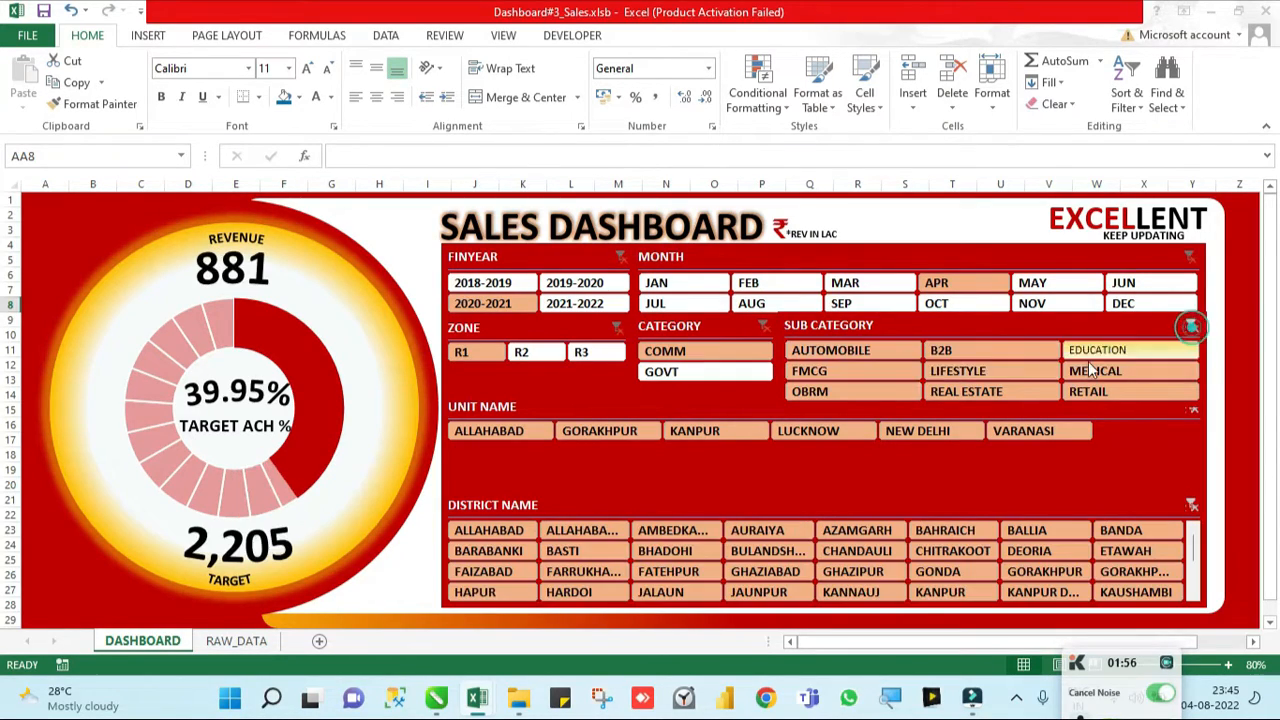
Step: View the figures for the units ALLAHABAD, GORAKHPUR, KANPUR, LUCKNOW, NEW DELHI and VARANASI one after another
{"action": "left_click", "coordinate": [496, 436]}
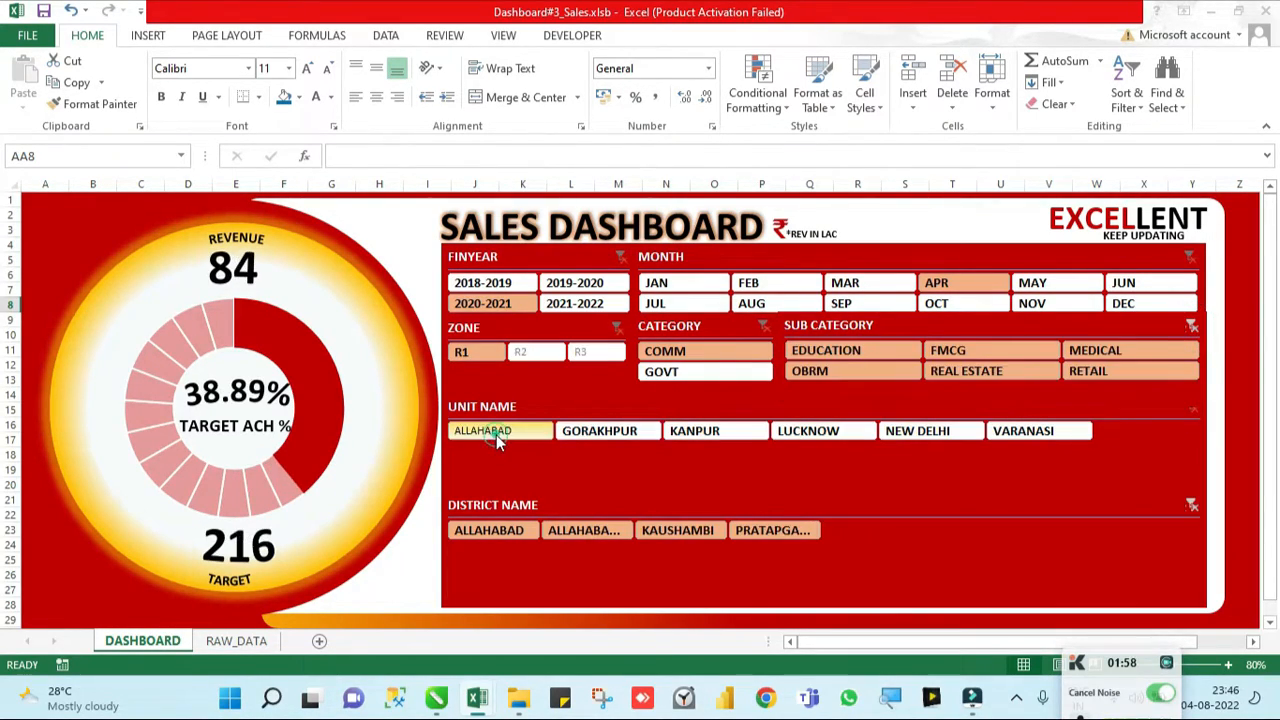
{"action": "left_click", "coordinate": [590, 430]}
{"action": "left_click", "coordinate": [698, 430]}
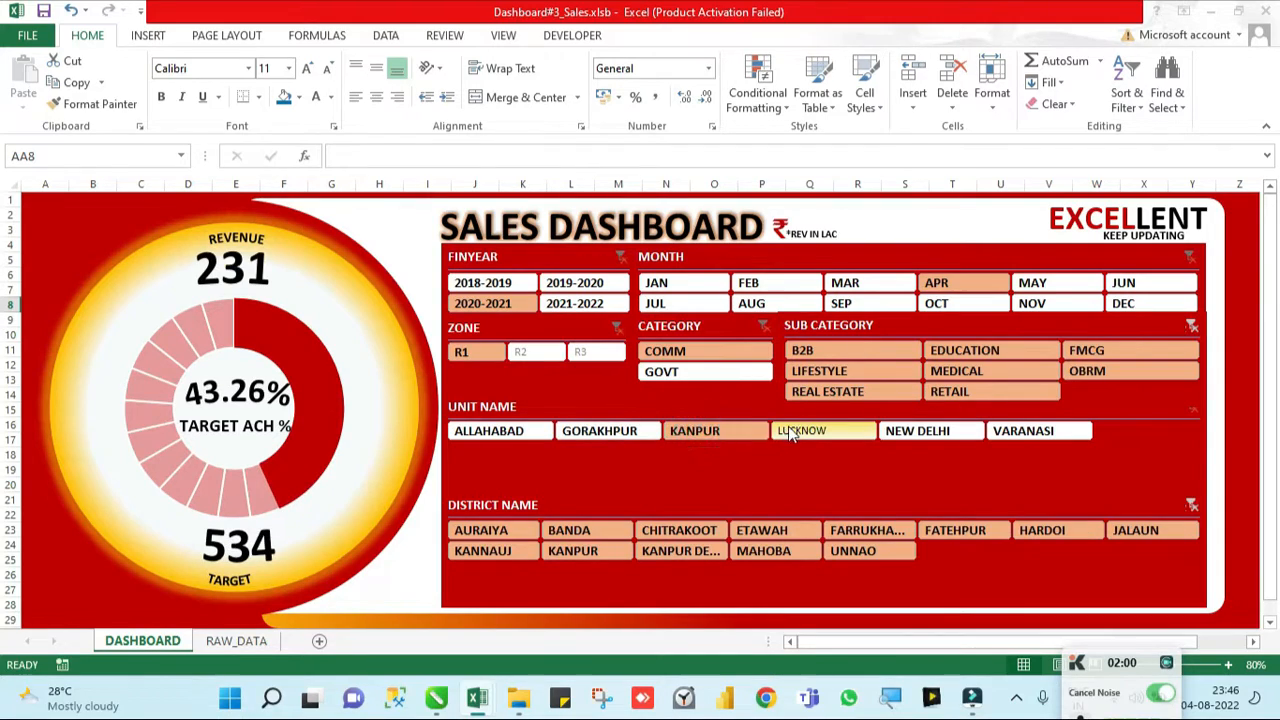
{"action": "left_click", "coordinate": [790, 432]}
{"action": "left_click", "coordinate": [930, 430]}
{"action": "left_click", "coordinate": [1013, 428]}
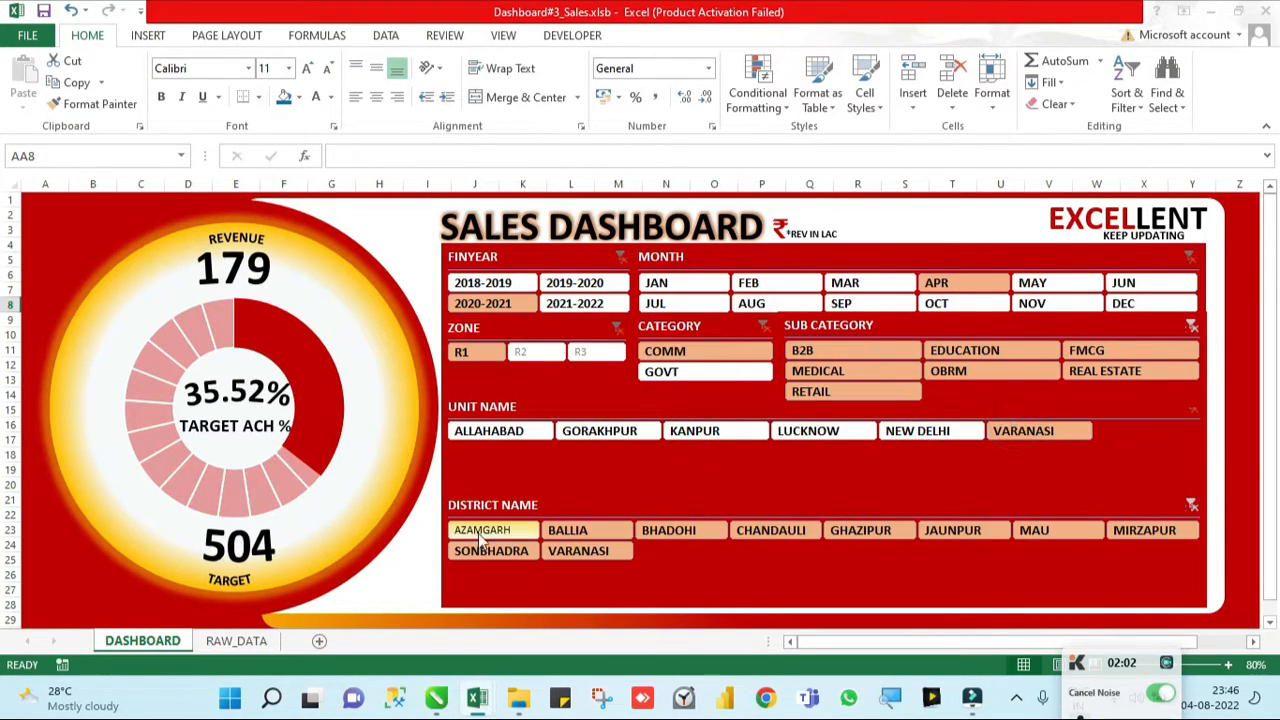
Step: View the VARANASI unit's districts AZAMGARH, SONBHADRA and BALLIA in turn, and clear the district and unit filters
{"action": "left_click", "coordinate": [485, 535]}
{"action": "left_click", "coordinate": [489, 551]}
{"action": "left_click", "coordinate": [593, 529]}
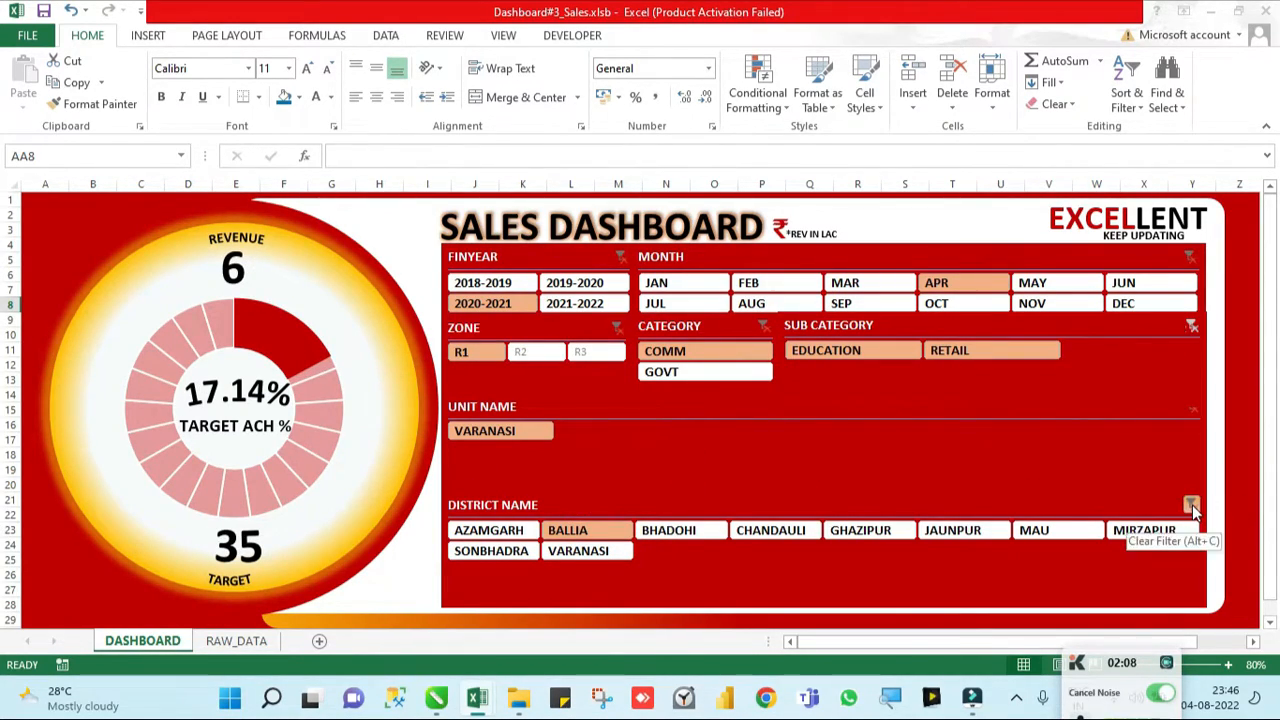
{"action": "left_click", "coordinate": [1191, 505]}
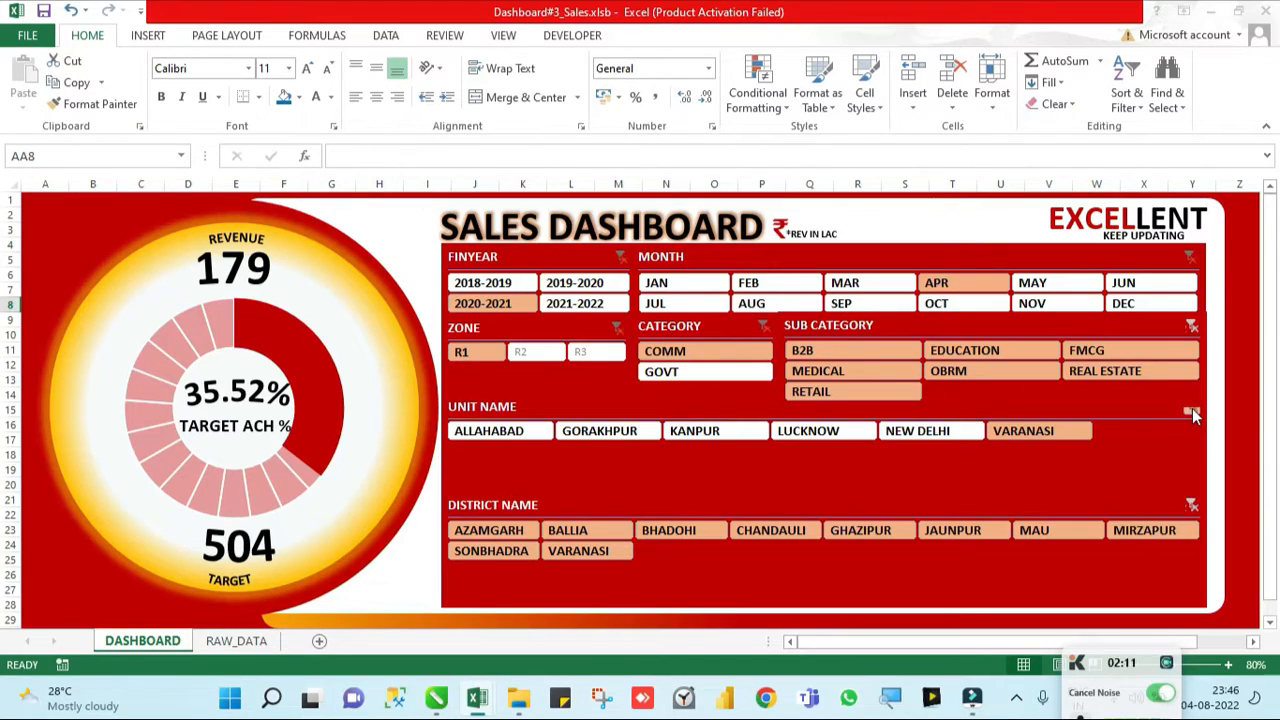
{"action": "left_click", "coordinate": [1192, 412]}
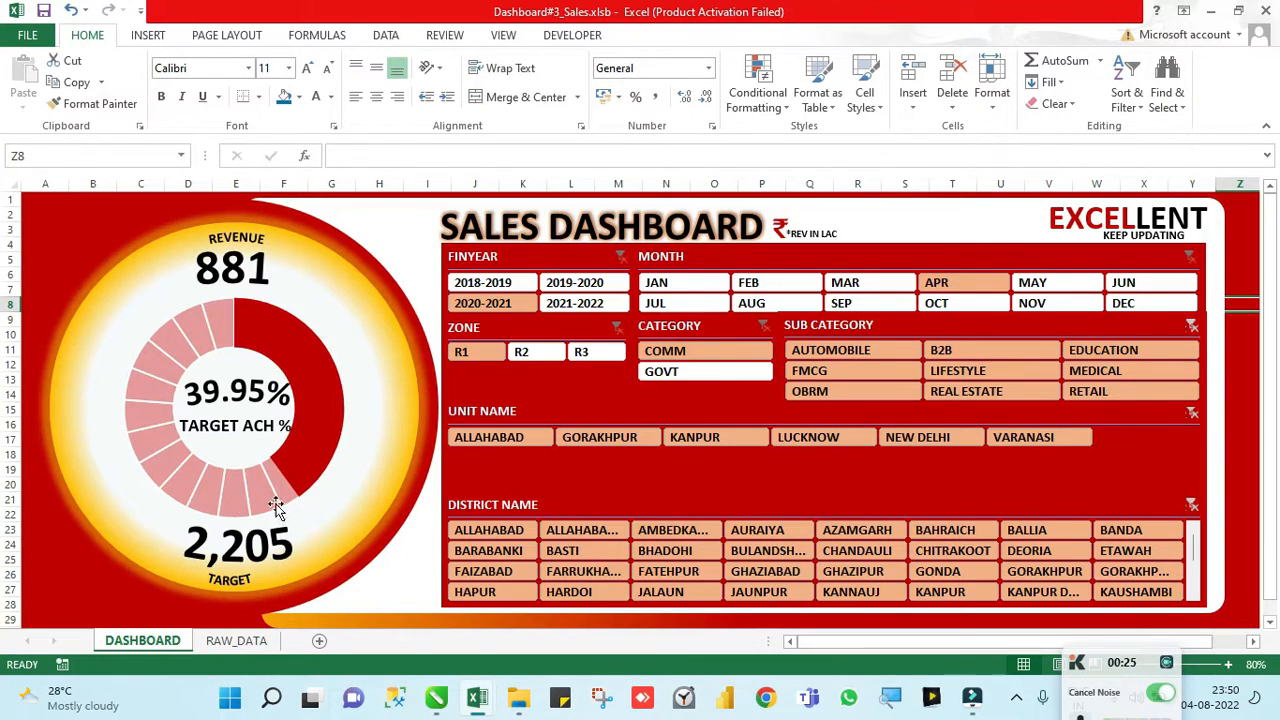
{"action": "mouse_move", "coordinate": [314, 352]}
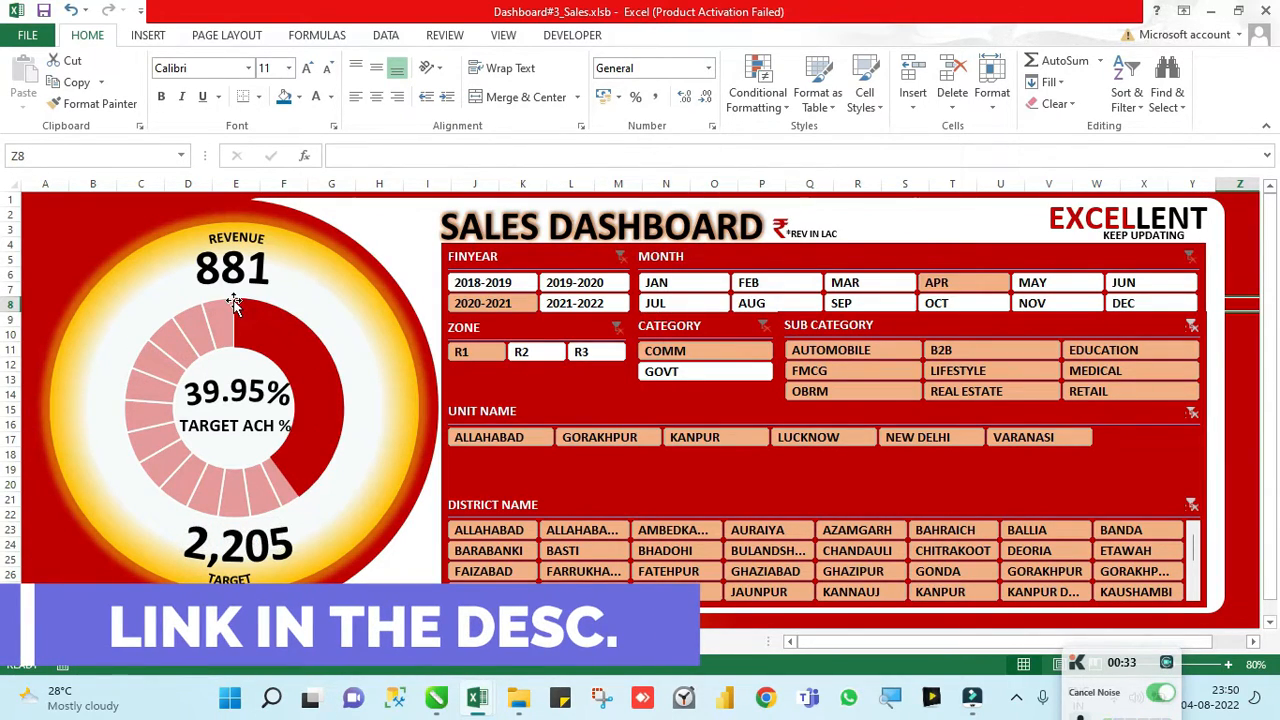
{"action": "mouse_move", "coordinate": [135, 449]}
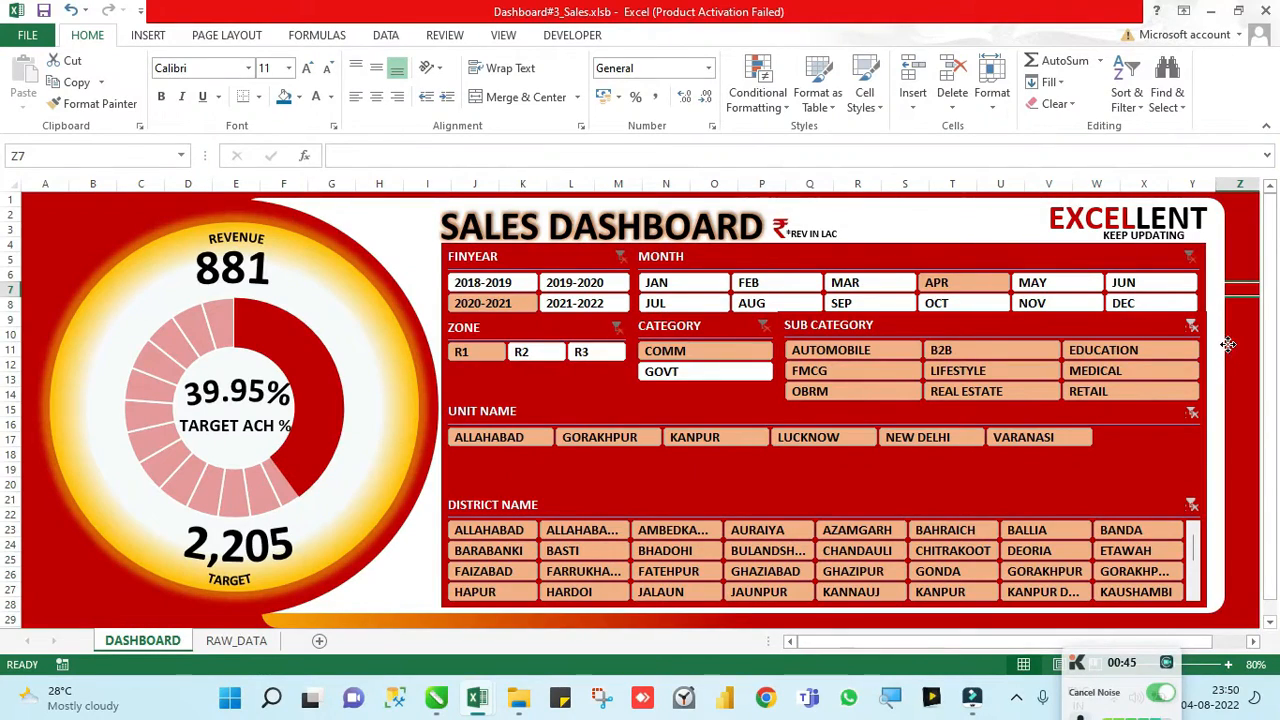
{"action": "left_click", "coordinate": [1228, 344]}
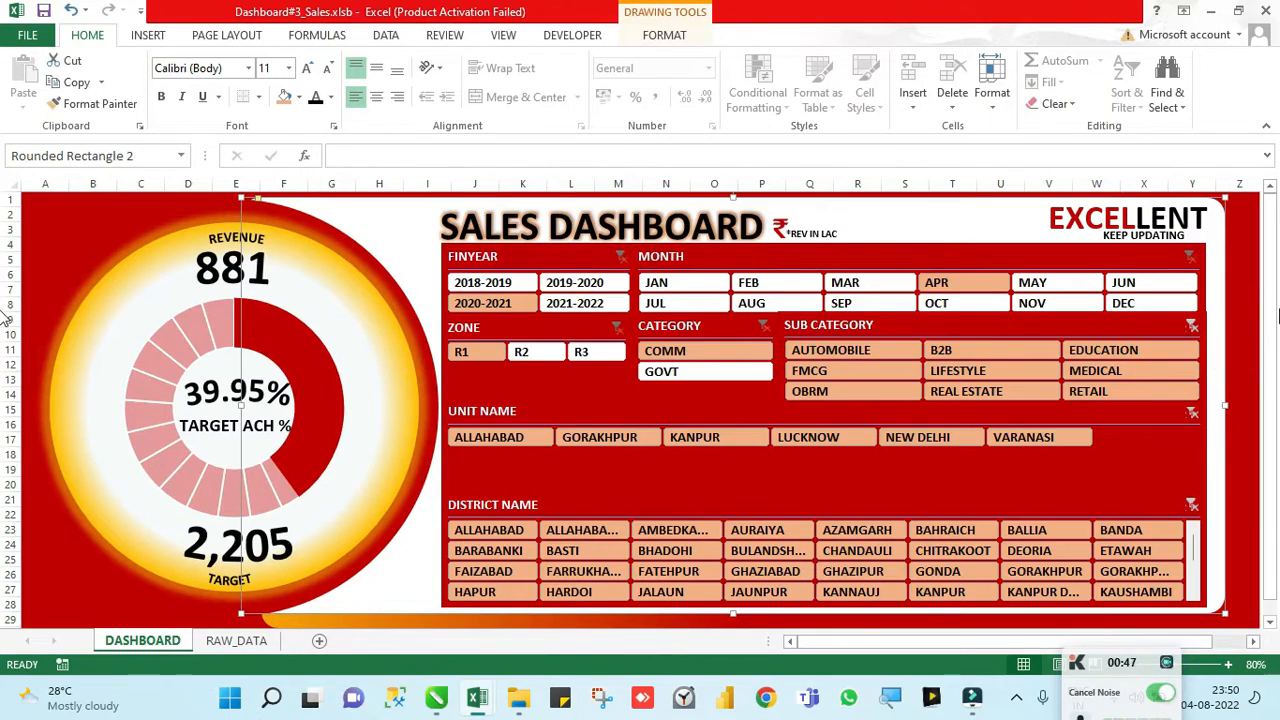
{"action": "left_click", "coordinate": [1236, 278]}
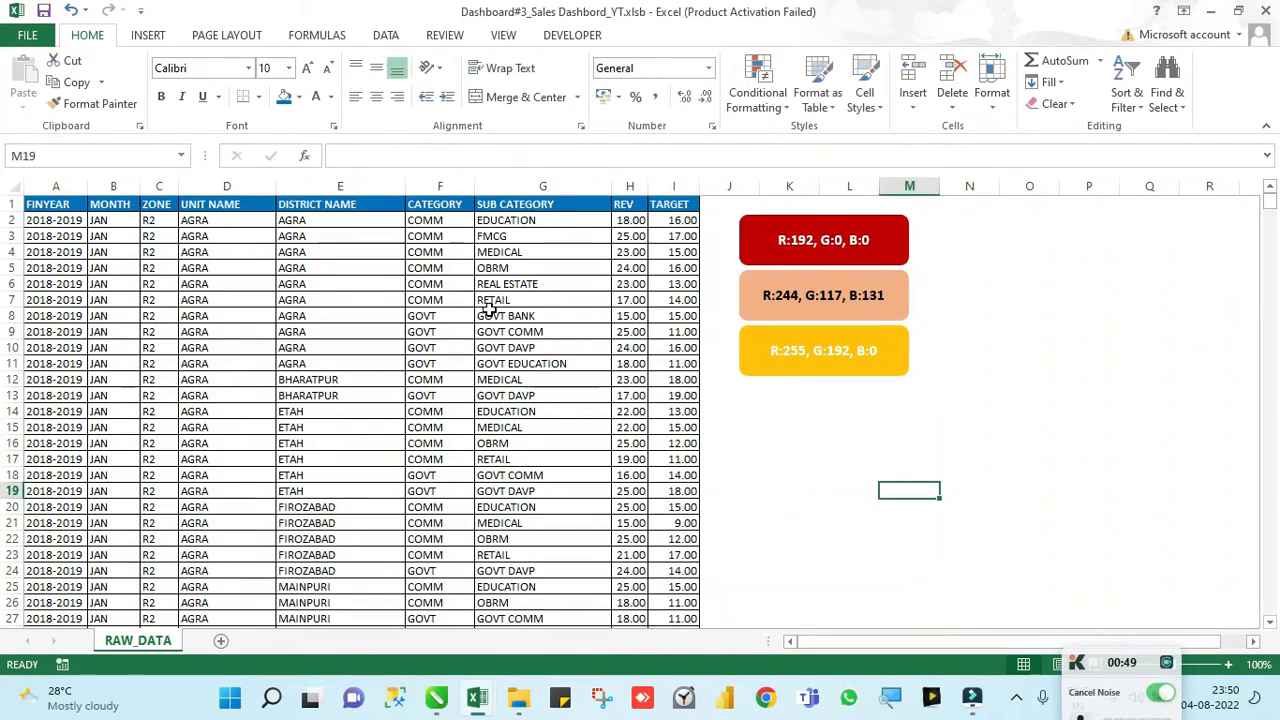
Step: Look over the RAW_DATA sheet's table and the three RGB colour swatches beside it
{"action": "left_click", "coordinate": [489, 315]}
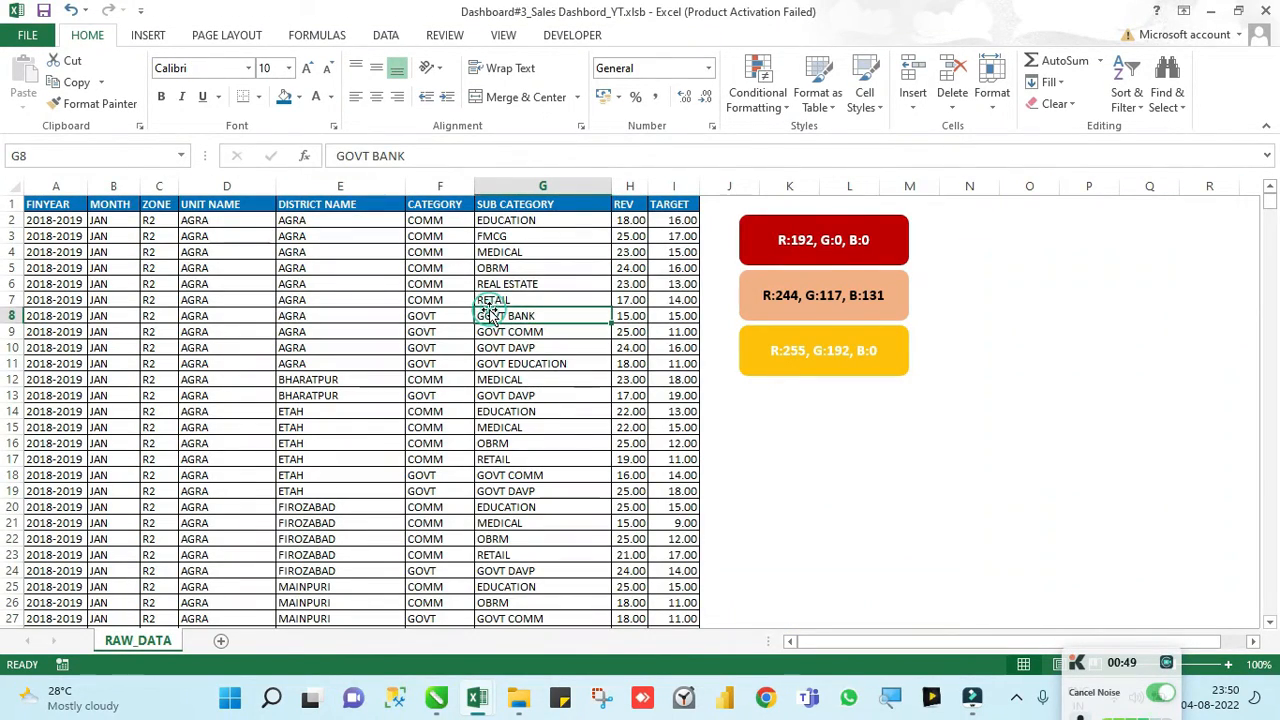
{"action": "key", "text": "ctrl+Up"}
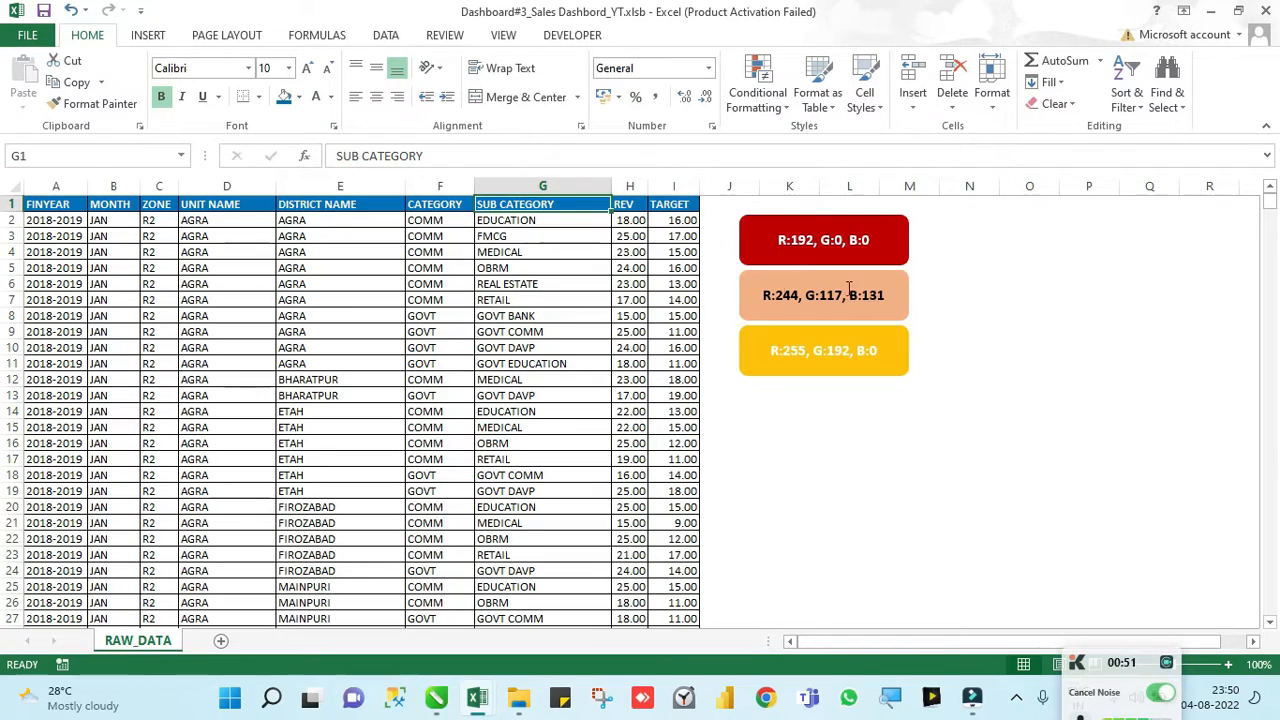
{"action": "left_click", "coordinate": [822, 232]}
{"action": "left_click", "coordinate": [975, 253]}
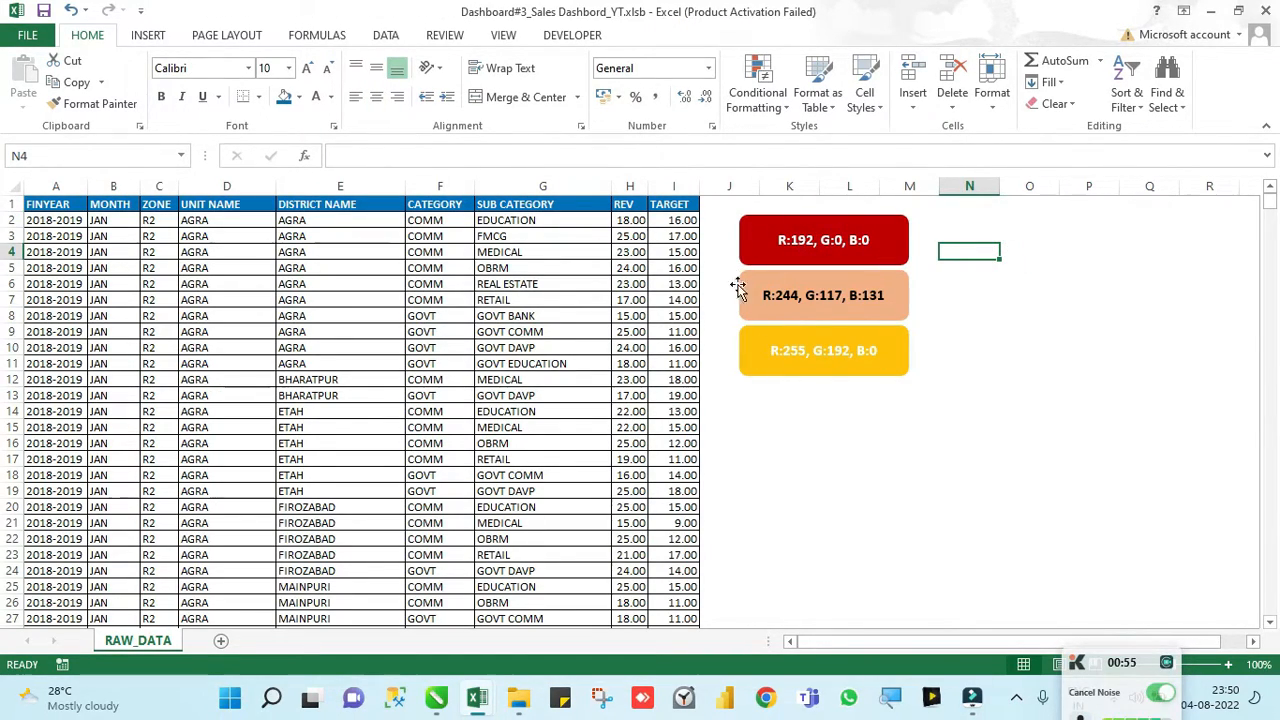
Step: Add filters to the header row of the RAW_DATA table, starting from the FINYEAR header in cell A1
{"action": "left_click", "coordinate": [133, 297]}
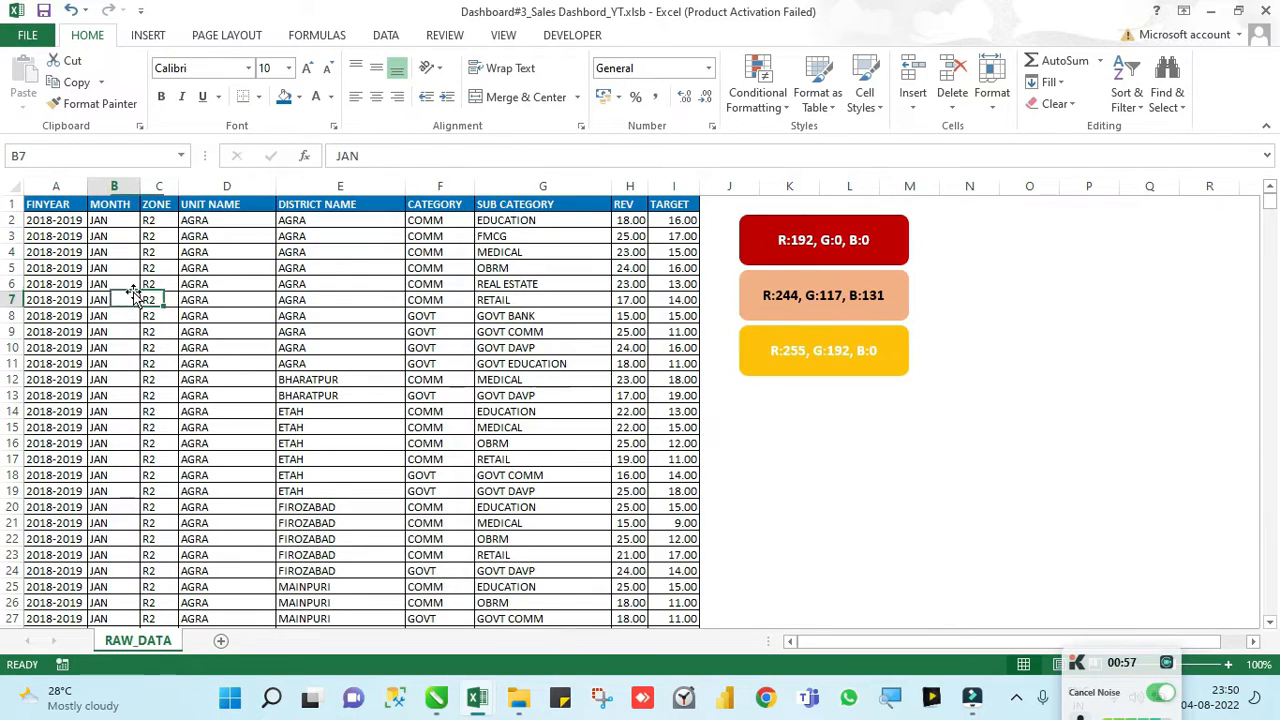
{"action": "key", "text": "ctrl+Left"}
{"action": "key", "text": "ctrl+Up"}
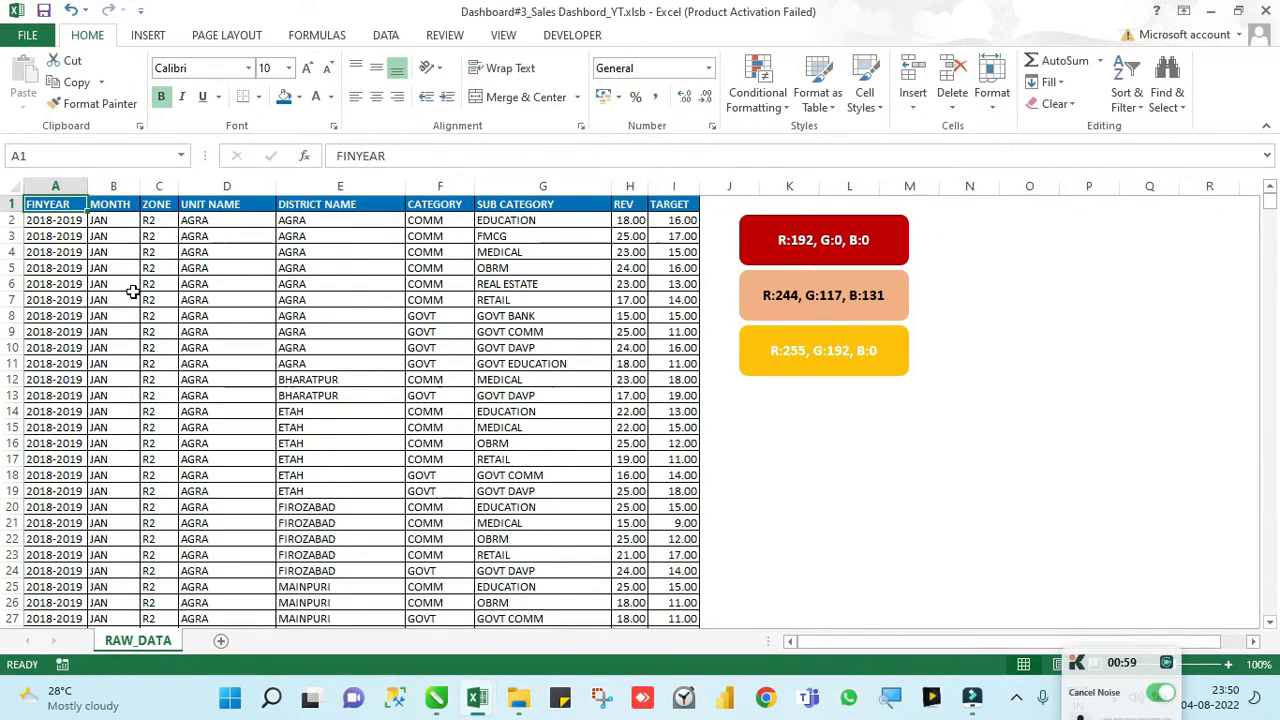
{"action": "key", "text": "ctrl+shift+l"}
Step: Examine the filter values available in the FINYEAR, MONTH and ZONE columns
{"action": "key", "text": "alt+Down"}
{"action": "key", "text": "Escape"}
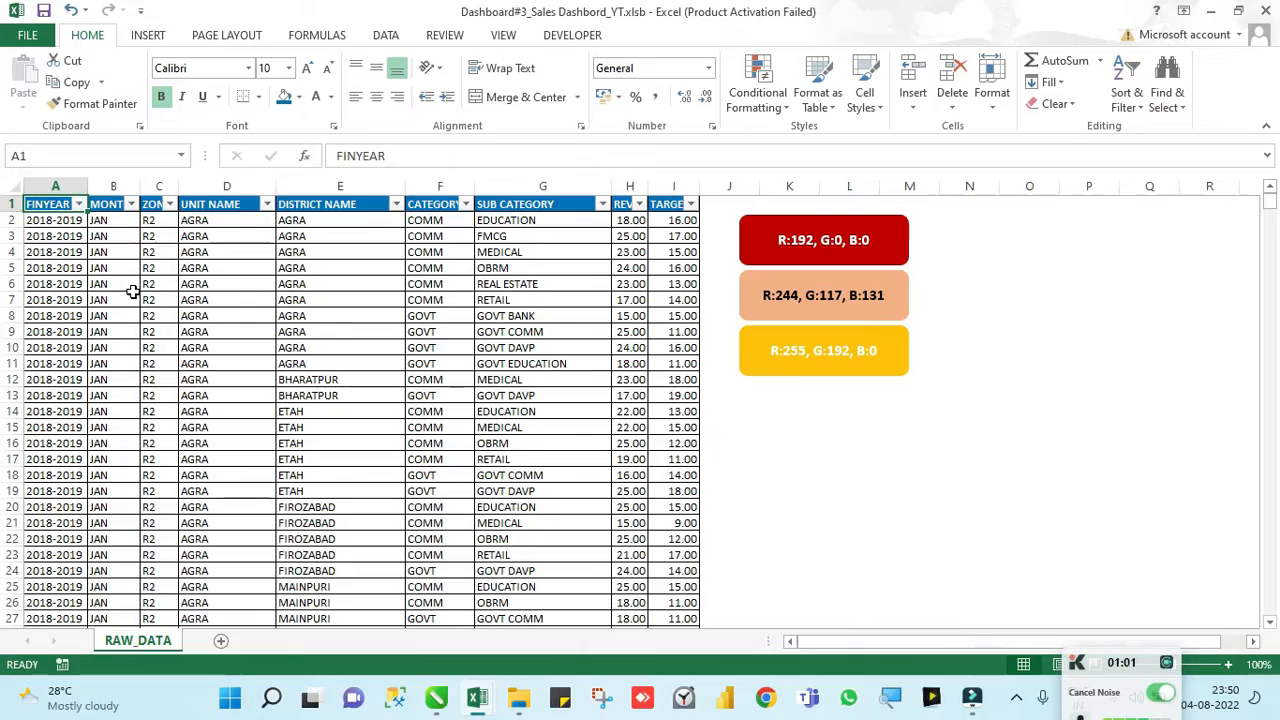
{"action": "scroll", "coordinate": [133, 291], "scroll_direction": "up", "scroll_amount": 11, "text": "ctrl"}
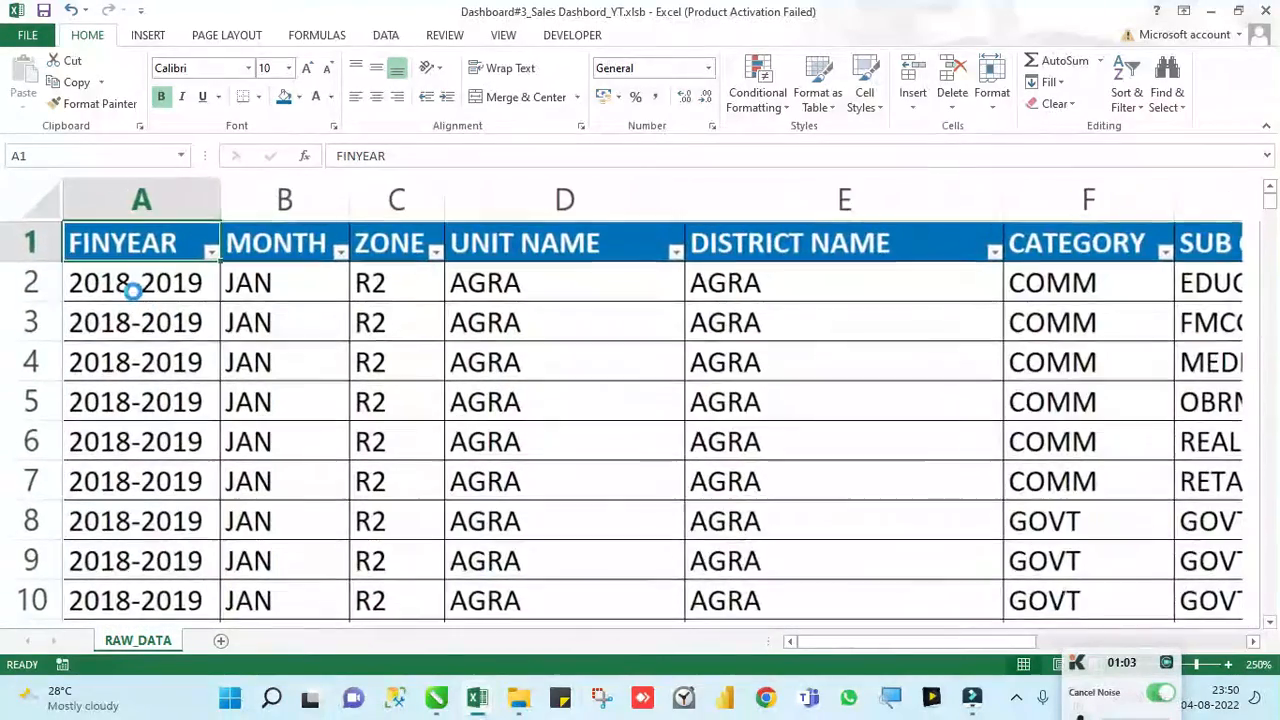
{"action": "key", "text": "alt+Down"}
{"action": "key", "text": "Escape"}
{"action": "key", "text": "Right"}
{"action": "key", "text": "alt+Down"}
{"action": "key", "text": "Escape"}
{"action": "key", "text": "Right"}
{"action": "key", "text": "alt+Down"}
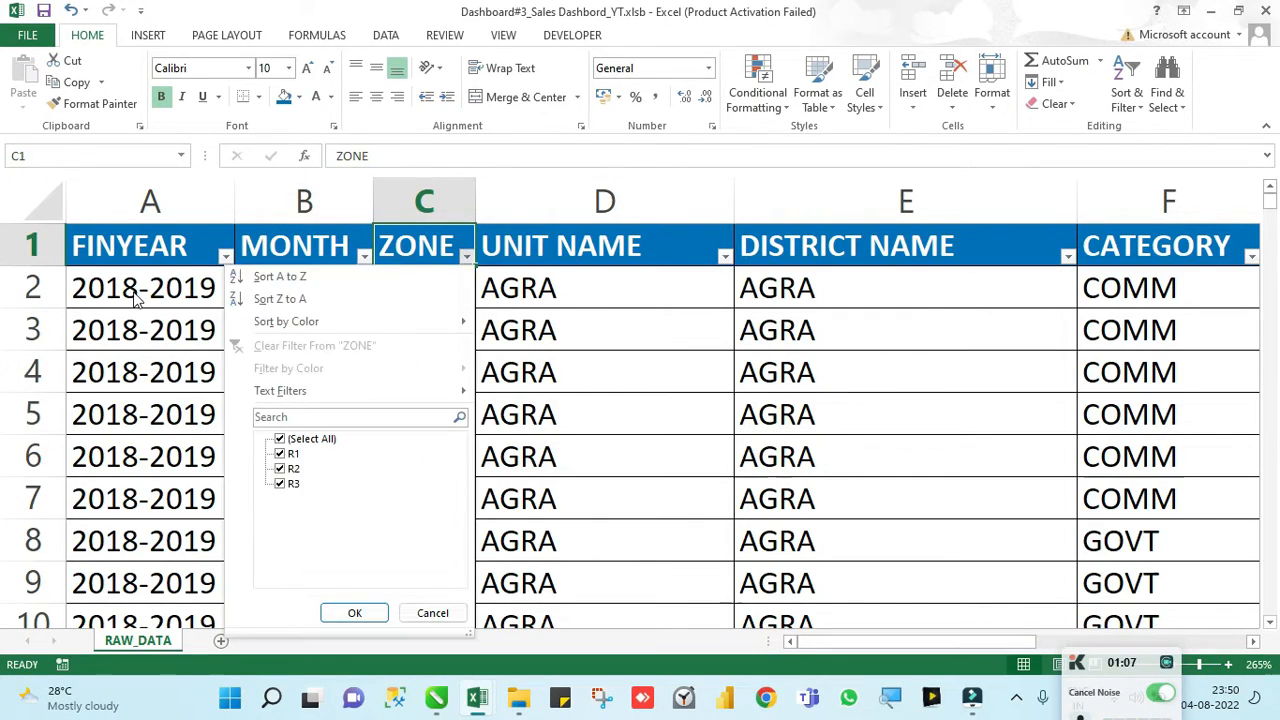
{"action": "key", "text": "Escape"}
Step: Examine the filter values available in the UNIT NAME and DISTRICT NAME columns
{"action": "key", "text": "Right"}
{"action": "key", "text": "alt+Down"}
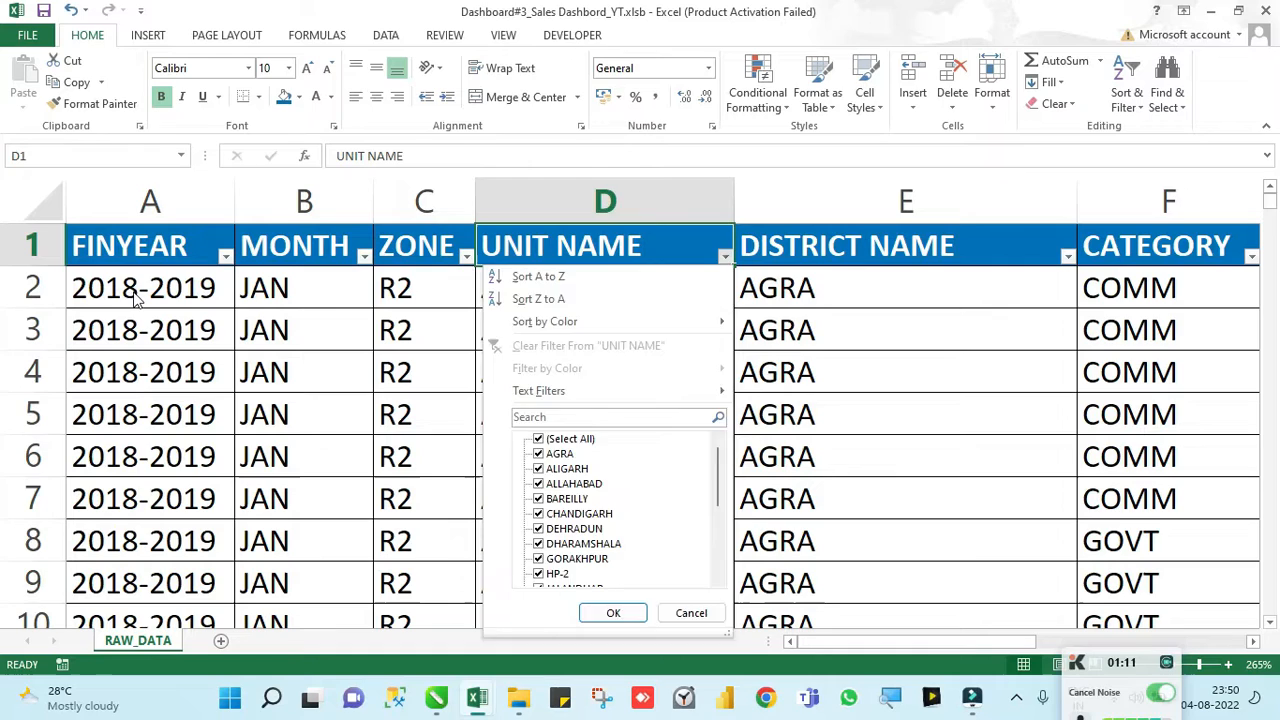
{"action": "key", "text": "Escape"}
{"action": "key", "text": "Right"}
{"action": "key", "text": "Right"}
{"action": "key", "text": "Left"}
{"action": "key", "text": "alt+Down"}
{"action": "key", "text": "Escape"}
Step: Look across the remaining headers up to REV and examine the filter values of the CATEGORY column
{"action": "key", "text": "Right"}
{"action": "key", "text": "Right"}
{"action": "key", "text": "Right"}
{"action": "key", "text": "Left"}
{"action": "key", "text": "Left"}
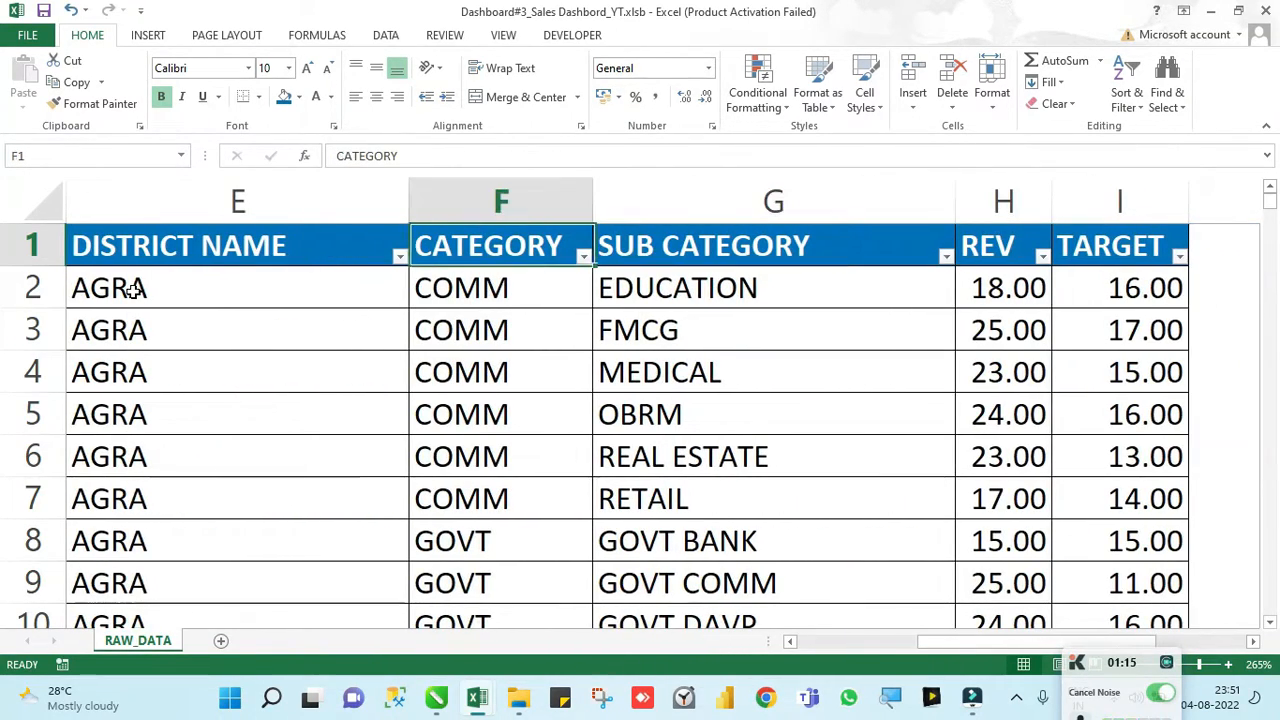
{"action": "key", "text": "alt+Down"}
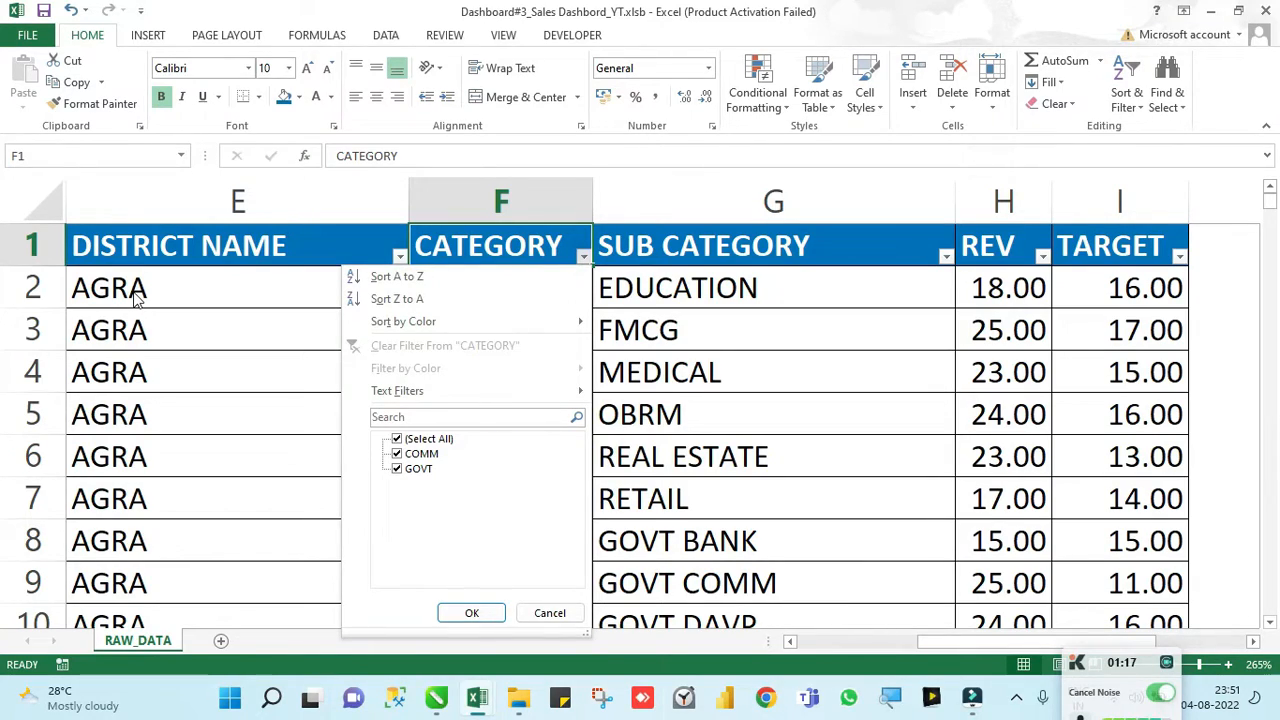
{"action": "key", "text": "Escape"}
Step: Filter the CATEGORY column to show only COMM records by excluding GOVT
{"action": "key", "text": "alt+Down"}
{"action": "key", "text": "Down"}
{"action": "key", "text": "Down"}
{"action": "key", "text": "Down"}
{"action": "key", "text": "Down"}
{"action": "key", "text": "Down"}
{"action": "key", "text": "Down"}
{"action": "key", "text": "Down"}
{"action": "key", "text": "Down"}
{"action": "key", "text": "Down"}
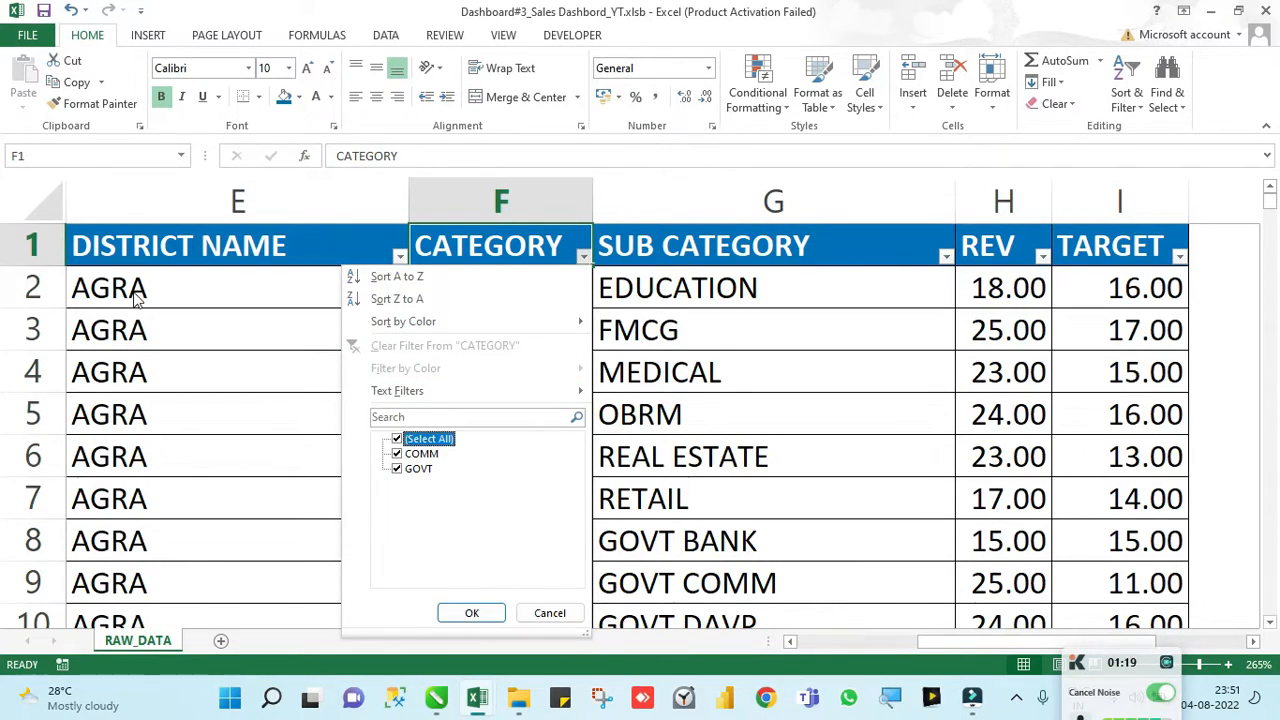
{"action": "key", "text": "Down"}
{"action": "key", "text": "space"}
{"action": "key", "text": "Return"}
{"action": "key", "text": "Right"}
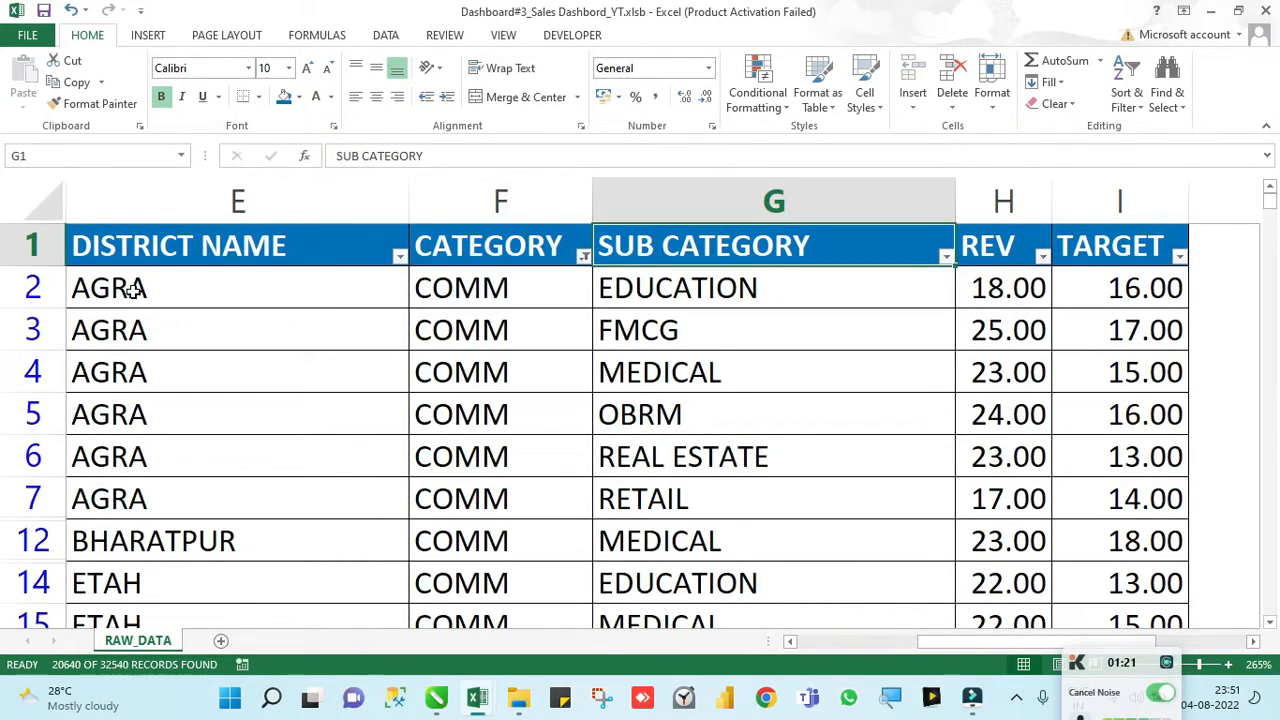
Step: Examine the filter values available in the SUB CATEGORY column
{"action": "key", "text": "Left"}
{"action": "key", "text": "Right"}
{"action": "key", "text": "alt+Down"}
{"action": "key", "text": "Down"}
{"action": "key", "text": "Down"}
{"action": "key", "text": "Down"}
{"action": "key", "text": "Down"}
{"action": "key", "text": "Down"}
{"action": "key", "text": "Down"}
{"action": "key", "text": "Down"}
{"action": "key", "text": "Down"}
{"action": "key", "text": "Down"}
{"action": "key", "text": "Down"}
{"action": "key", "text": "Down"}
{"action": "key", "text": "Down"}
{"action": "key", "text": "Down"}
{"action": "key", "text": "Down"}
{"action": "key", "text": "Down"}
{"action": "key", "text": "Down"}
{"action": "key", "text": "Down"}
{"action": "key", "text": "Down"}
{"action": "key", "text": "Down"}
{"action": "key", "text": "Down"}
{"action": "key", "text": "Up"}
{"action": "key", "text": "Escape"}
Step: Examine the filter values available in the REV and TARGET columns
{"action": "key", "text": "Right"}
{"action": "key", "text": "Right"}
{"action": "key", "text": "Right"}
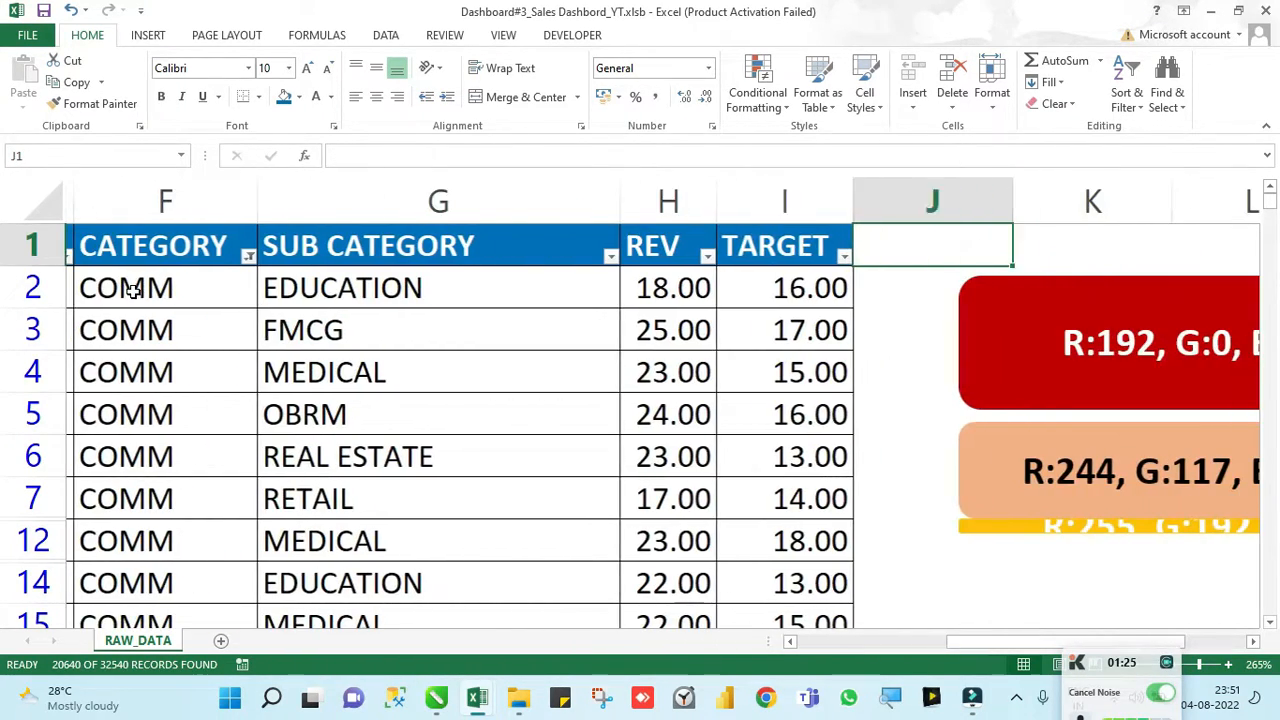
{"action": "key", "text": "Left"}
{"action": "key", "text": "Left"}
{"action": "key", "text": "alt+Down"}
{"action": "key", "text": "Escape"}
{"action": "key", "text": "Right"}
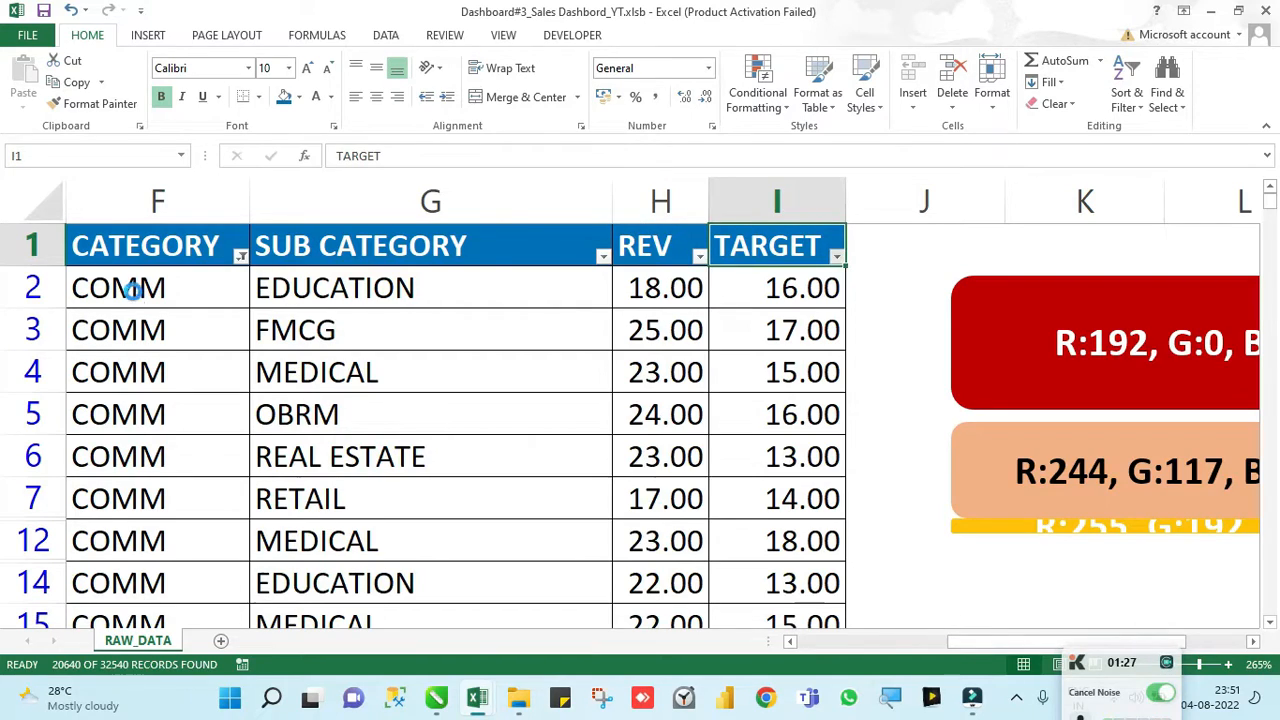
{"action": "key", "text": "alt+Down"}
{"action": "key", "text": "Escape"}
Step: Remove the filters from the raw data header row so all records are listed again
{"action": "key", "text": "ctrl+Home"}
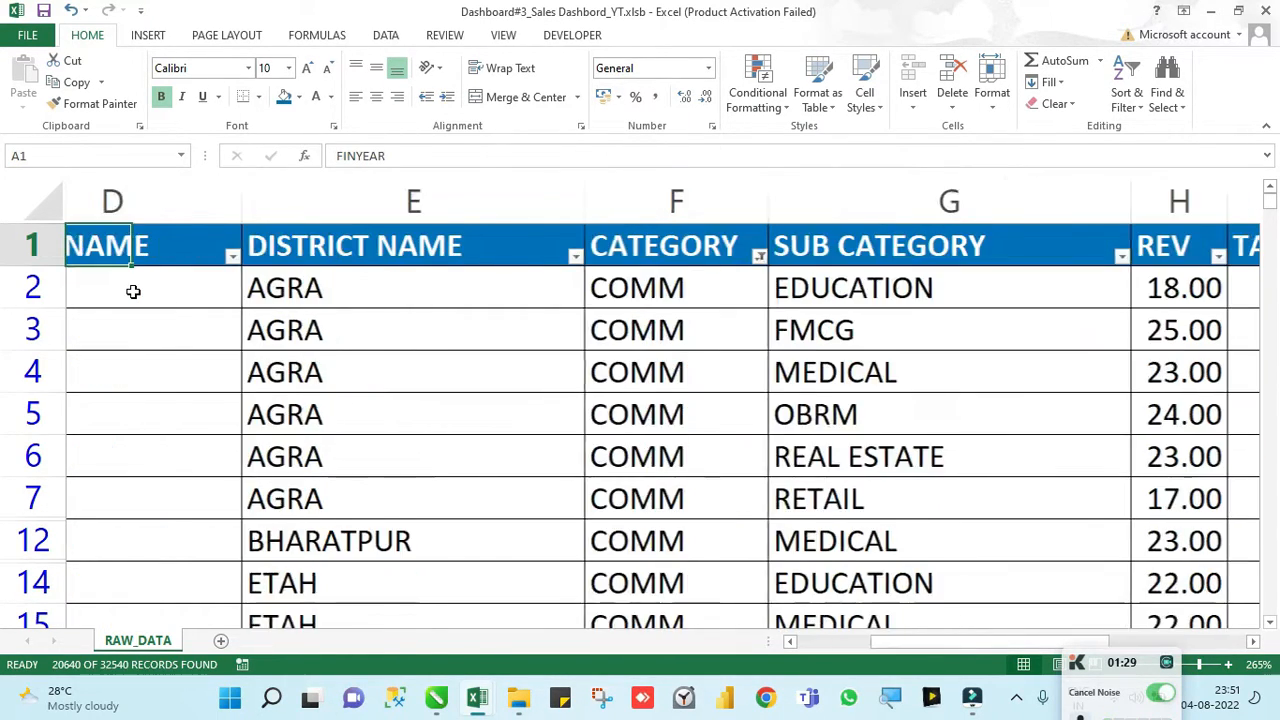
{"action": "key", "text": "ctrl+shift+l"}
{"action": "scroll", "coordinate": [131, 290], "scroll_direction": "down", "scroll_amount": 5, "text": "ctrl"}
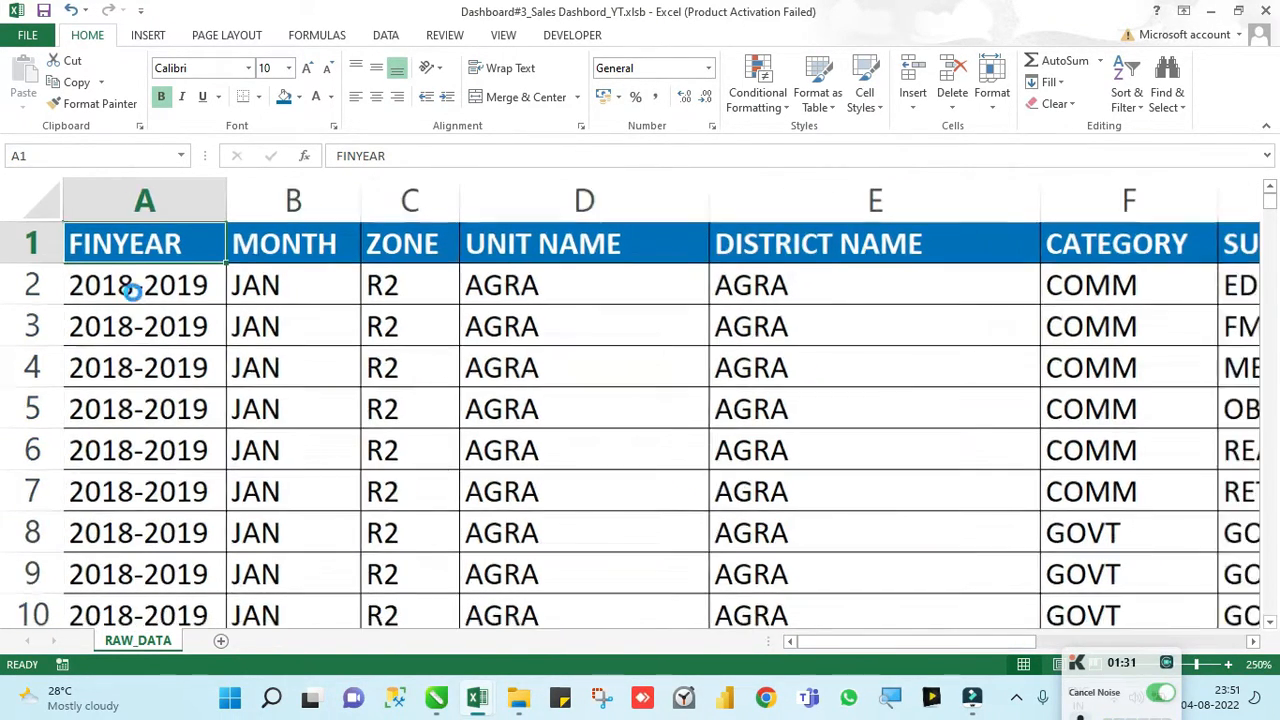
{"action": "scroll", "coordinate": [400, 310], "scroll_direction": "down", "scroll_amount": 4, "text": "ctrl"}
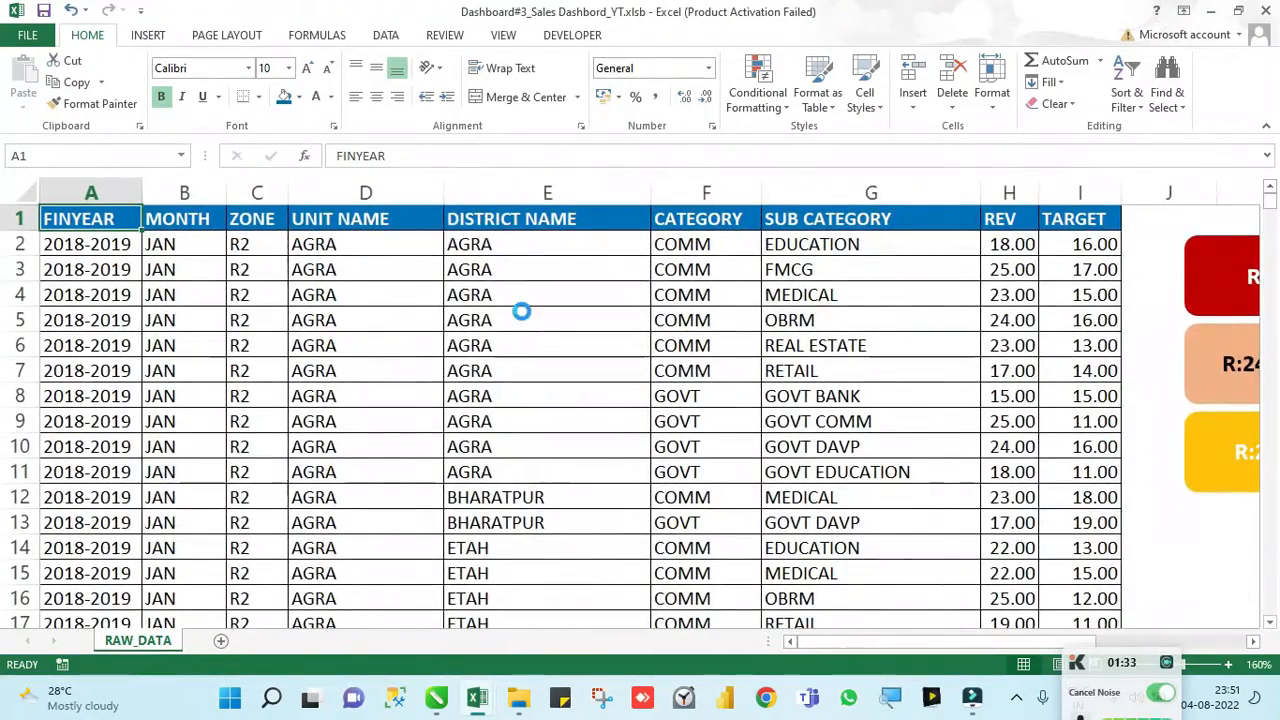
{"action": "scroll", "coordinate": [522, 312], "scroll_direction": "down", "scroll_amount": 1, "text": "ctrl"}
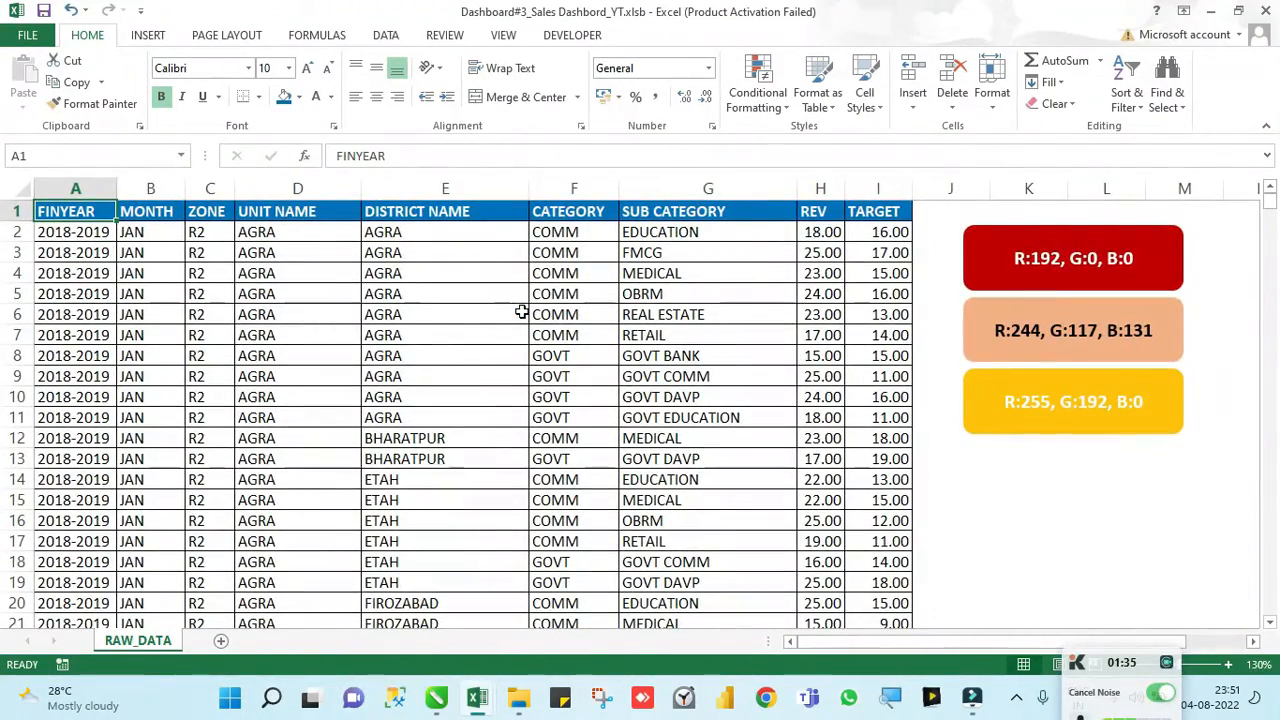
Step: Add a new worksheet and fill all of its cells with the standard dark red
{"action": "key", "text": "shift+F11"}
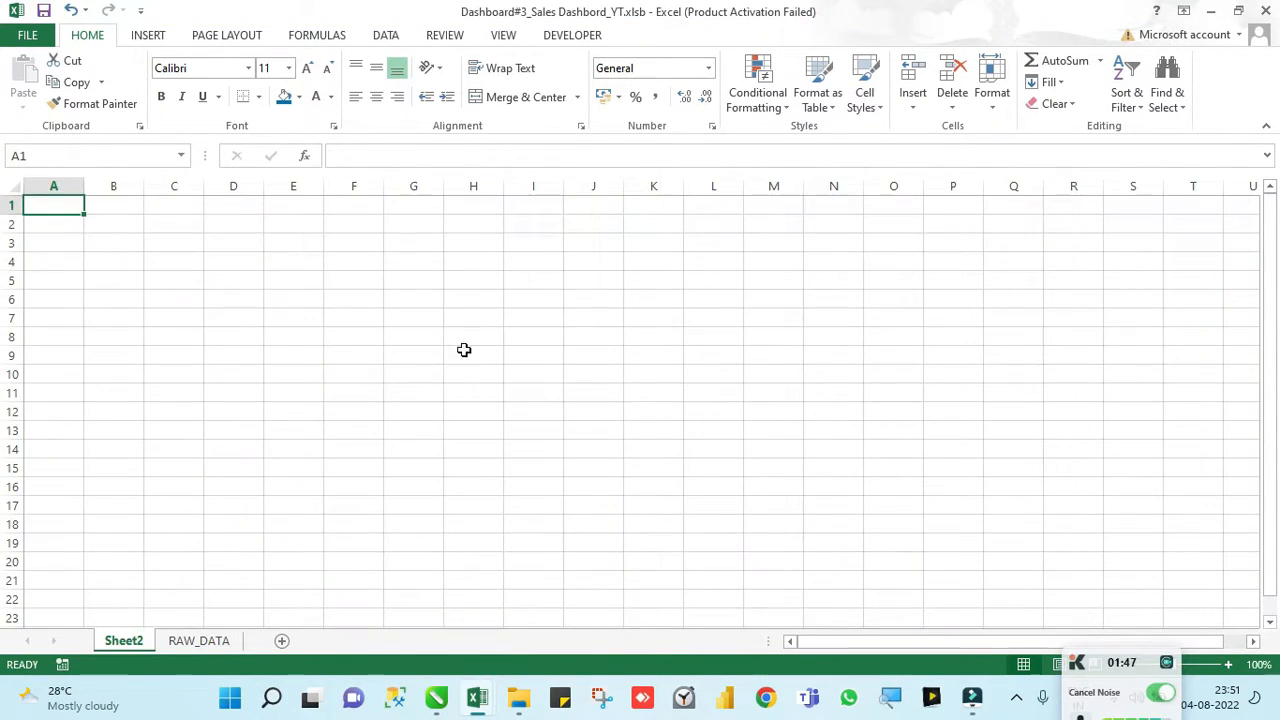
{"action": "left_click", "coordinate": [346, 299]}
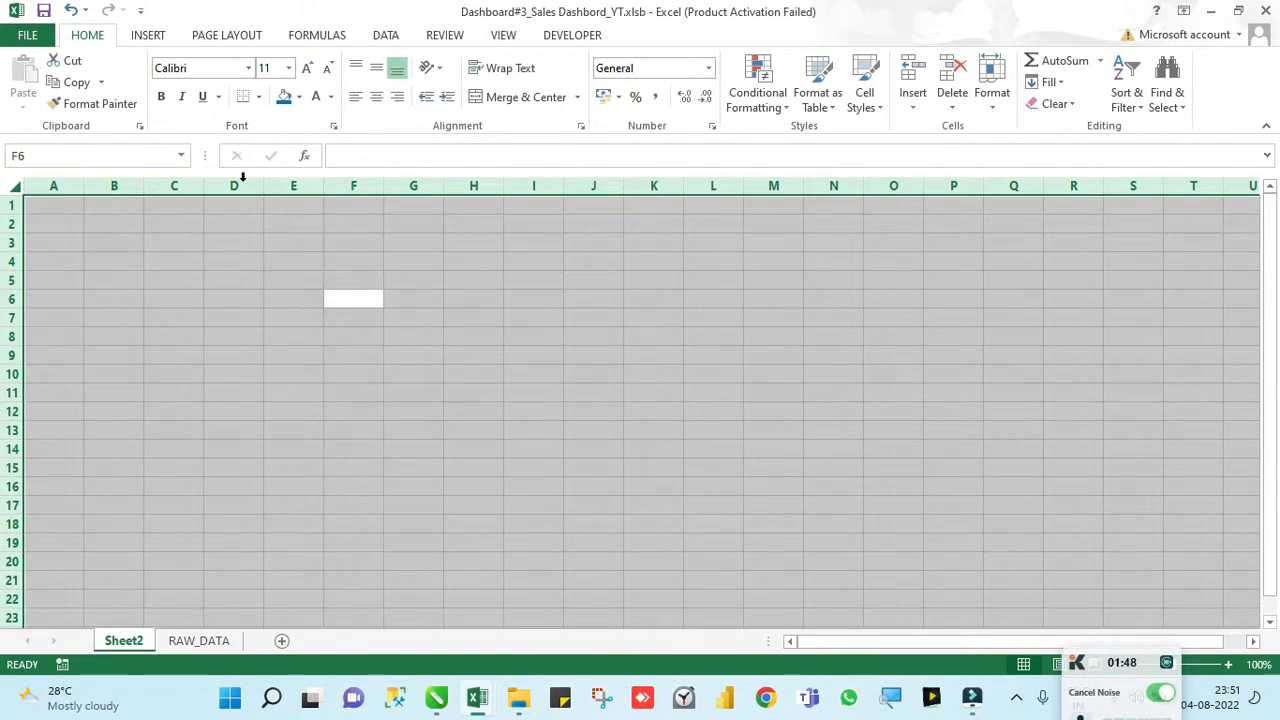
{"action": "left_click", "coordinate": [299, 97]}
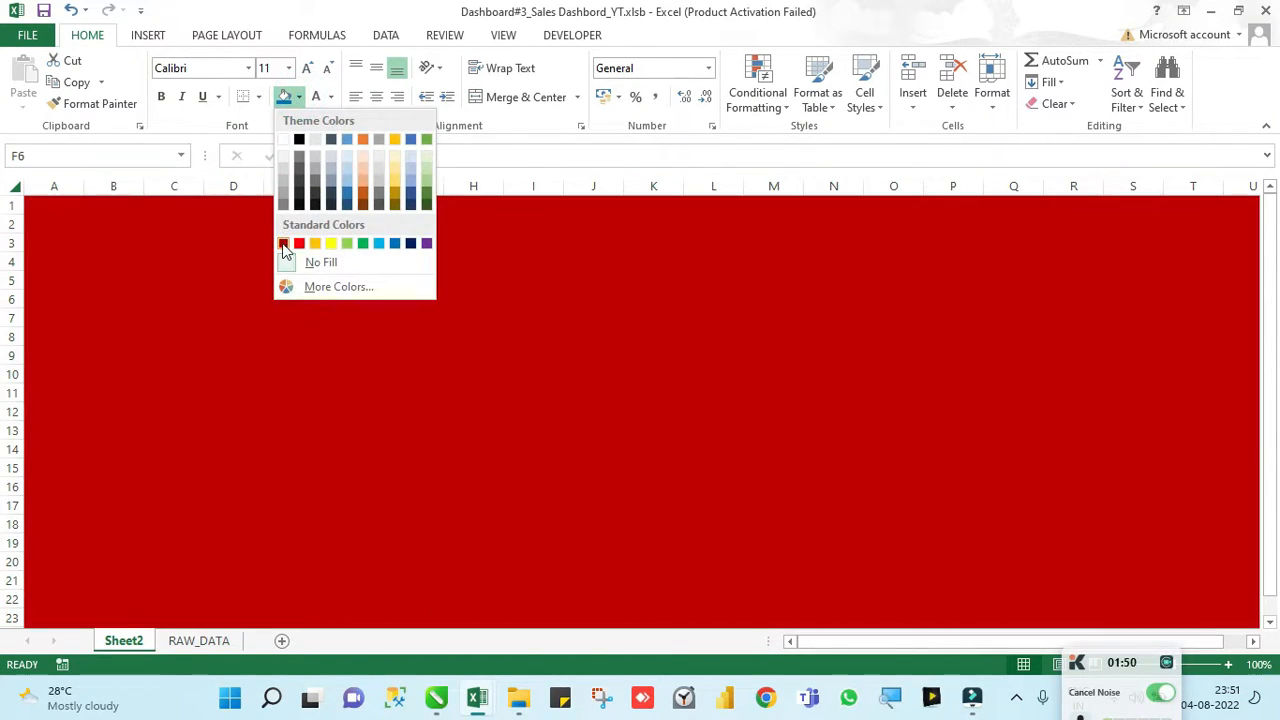
{"action": "left_click", "coordinate": [282, 244]}
{"action": "left_click", "coordinate": [678, 316]}
Step: Switch to the finished dashboard workbook and check the size of its white rounded background rectangle
{"action": "key", "text": "alt+Tab"}
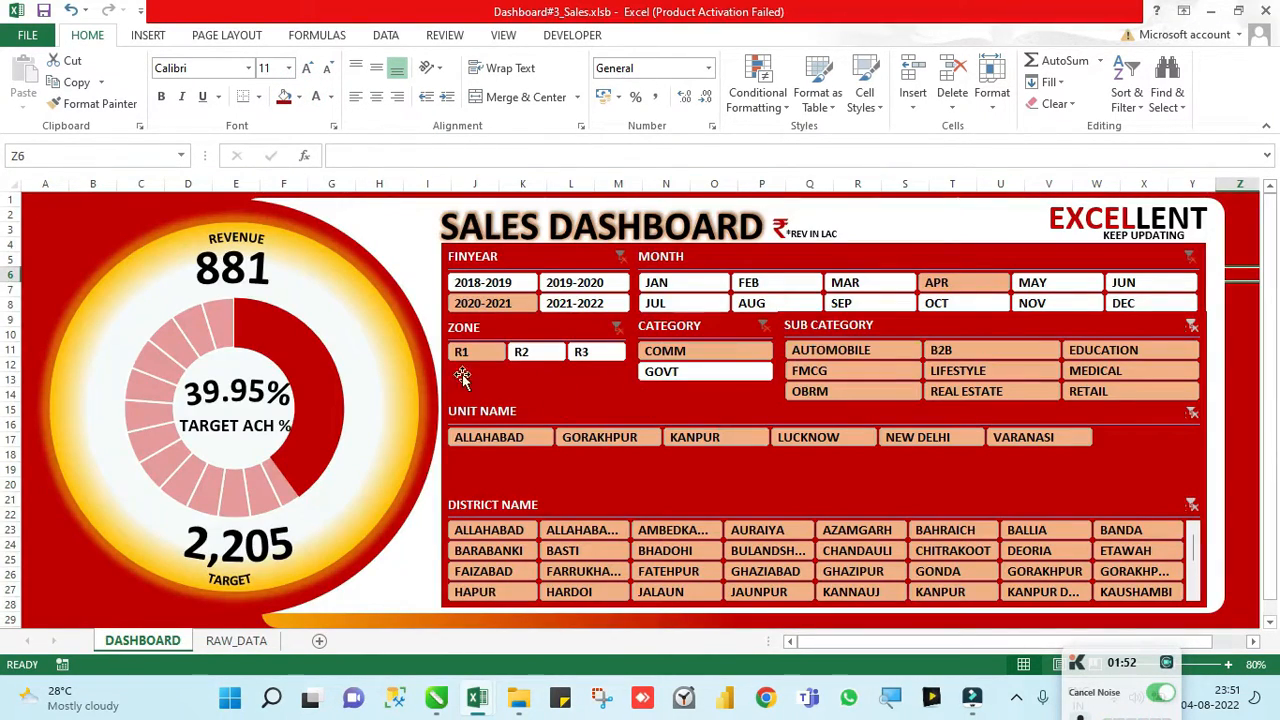
{"action": "left_click", "coordinate": [1224, 205]}
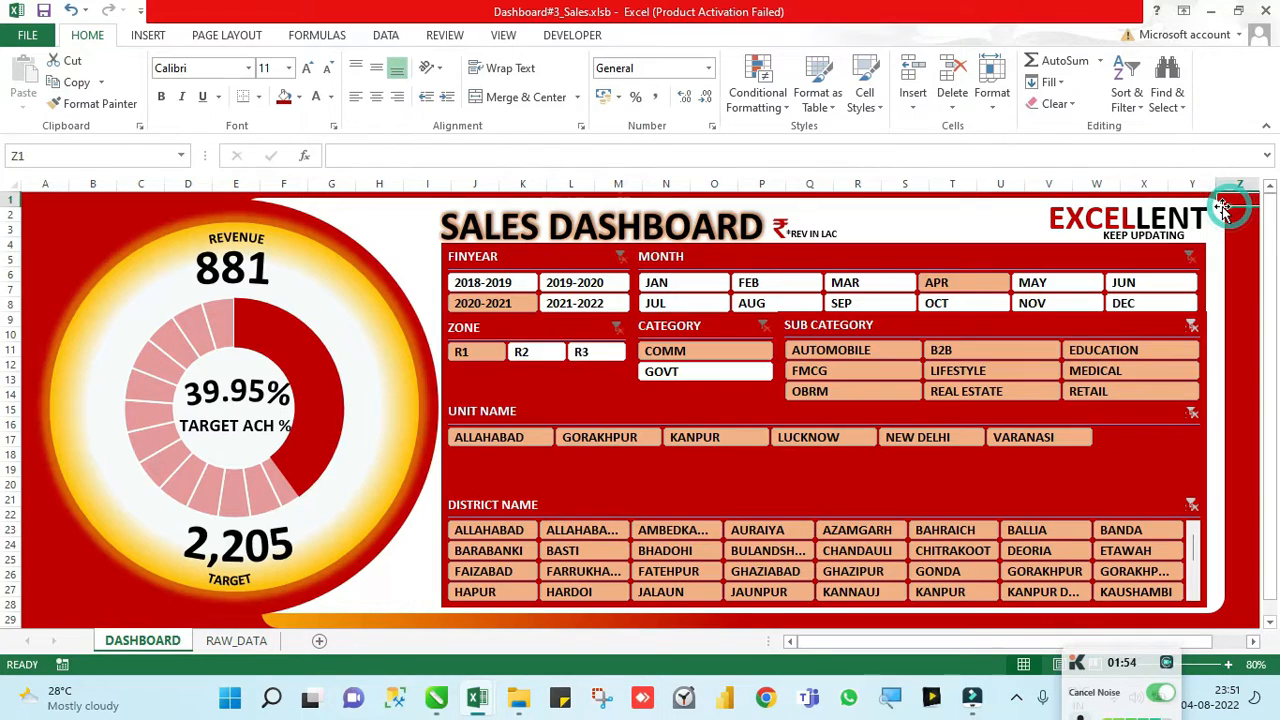
{"action": "left_click", "coordinate": [1224, 205]}
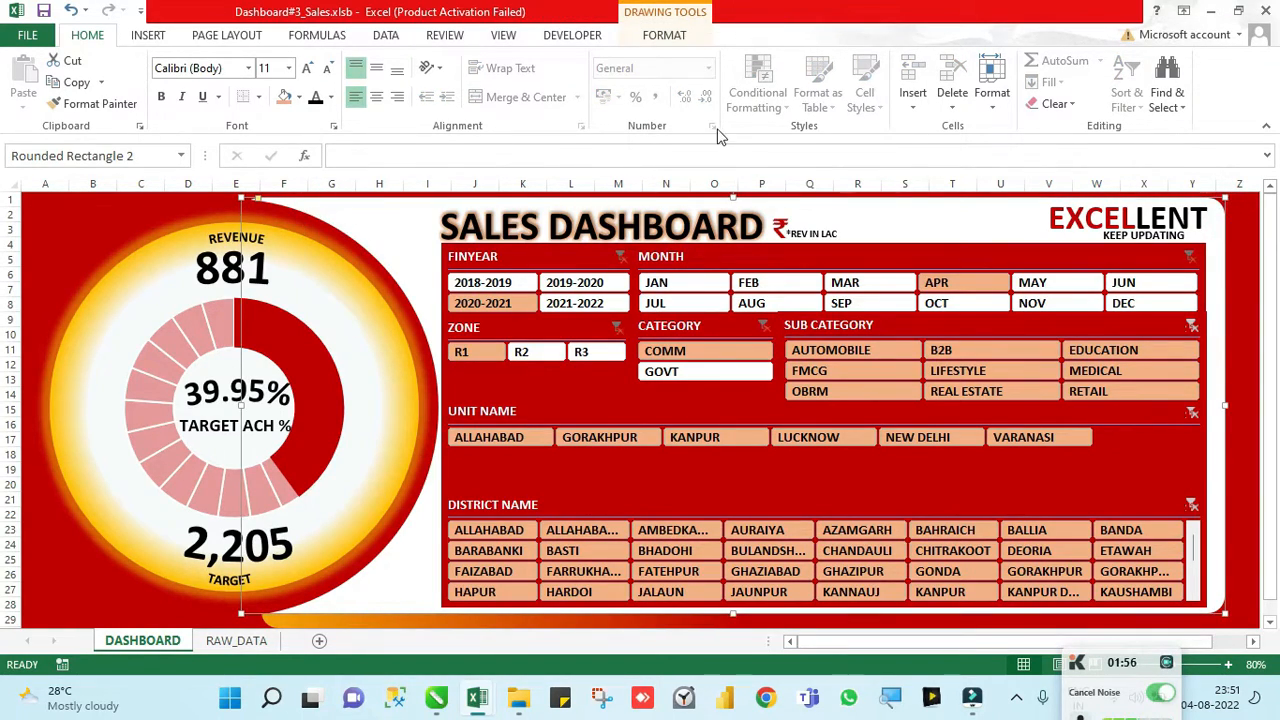
{"action": "left_click", "coordinate": [662, 37]}
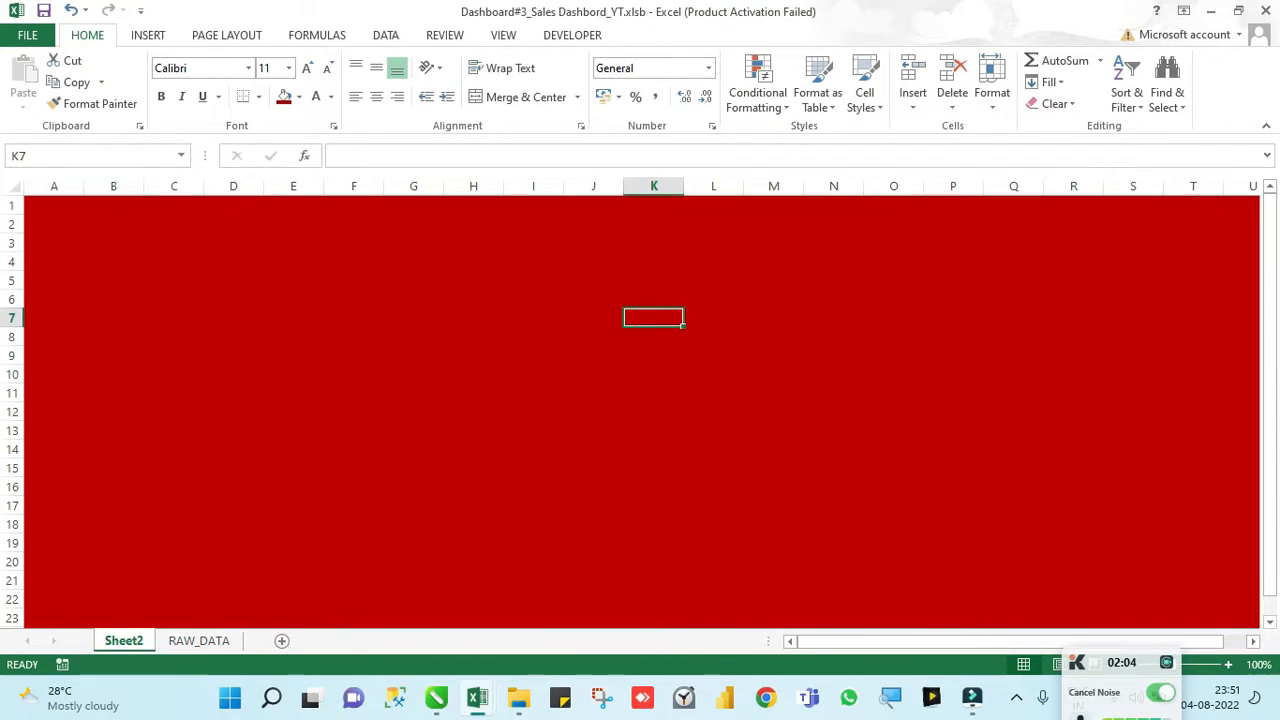
Step: Draw a rounded rectangle about 23.65 cm wide and 10.4 cm high on Sheet2, reduce its corner rounding and move it to start near column D
{"action": "left_click", "coordinate": [148, 36]}
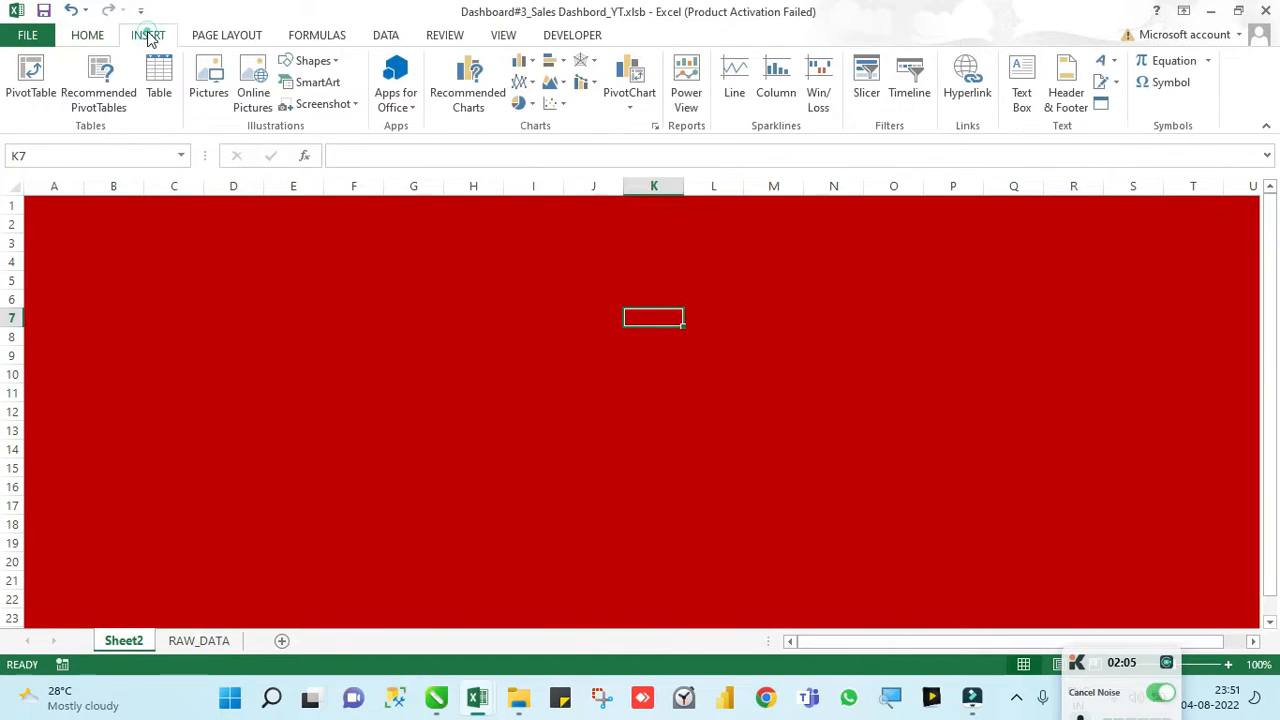
{"action": "left_click", "coordinate": [336, 62]}
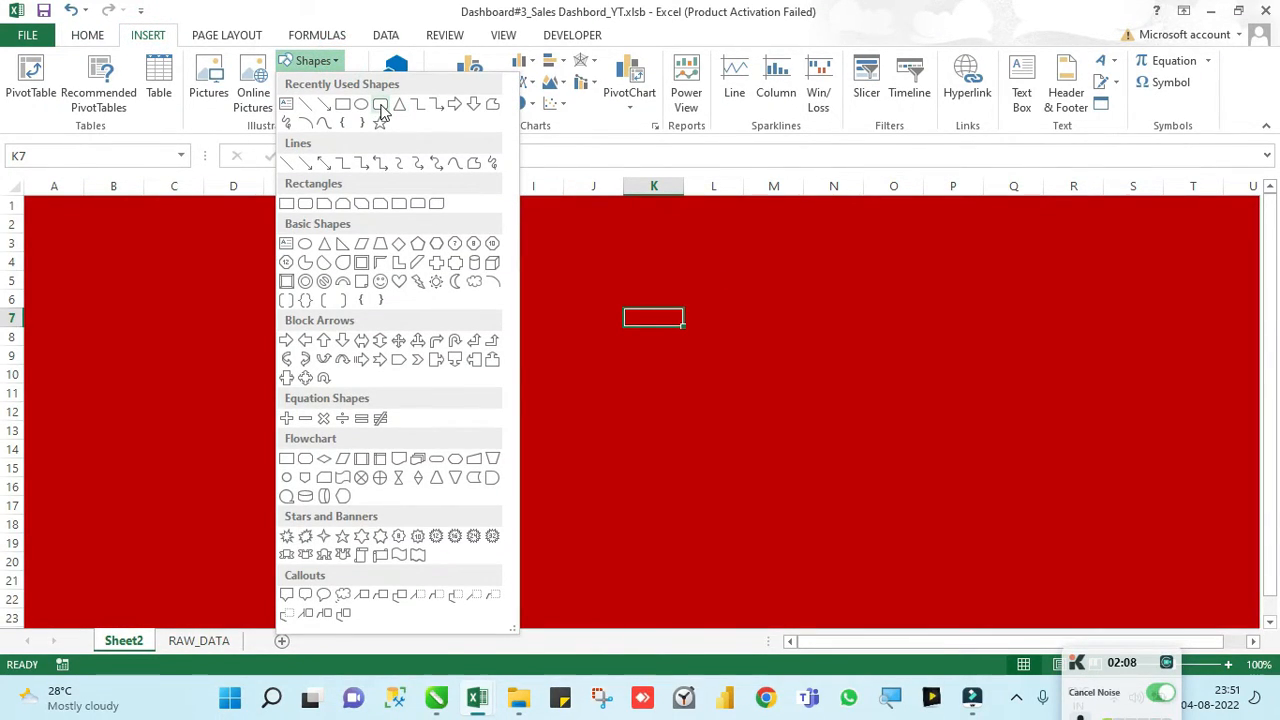
{"action": "left_click", "coordinate": [381, 107]}
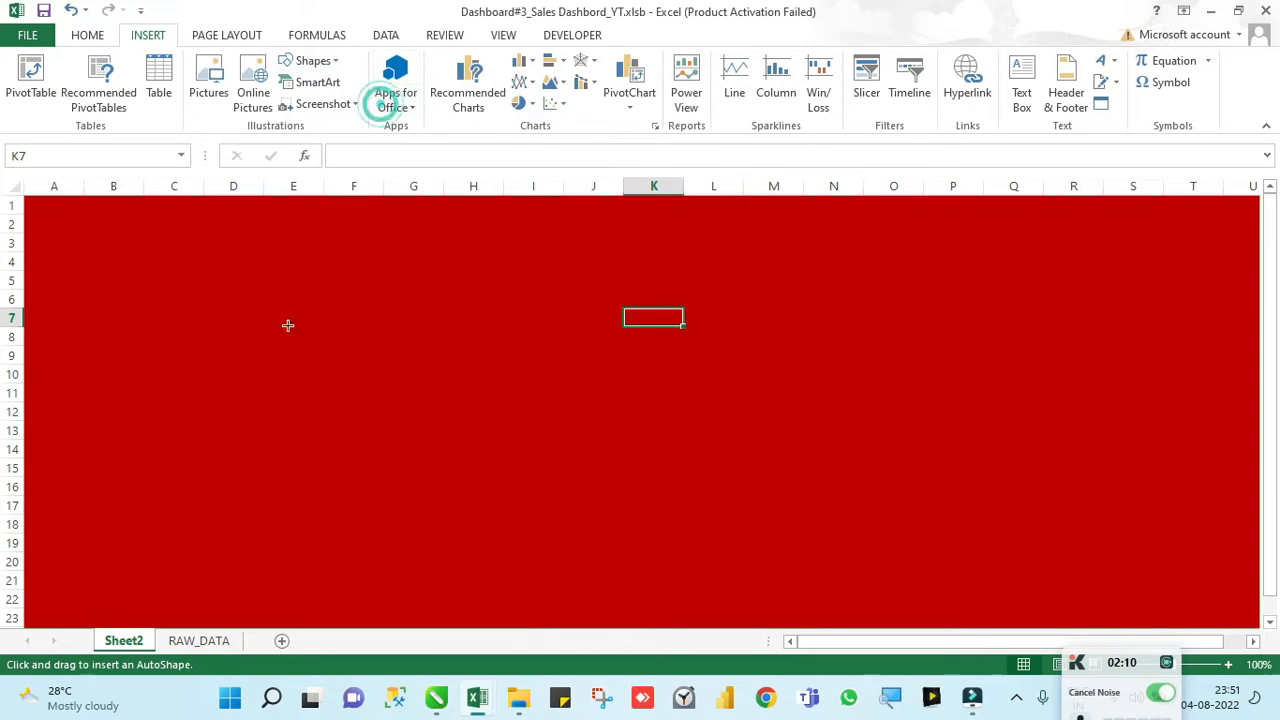
{"action": "left_click_drag", "start_coordinate": [102, 222], "coordinate": [940, 592]}
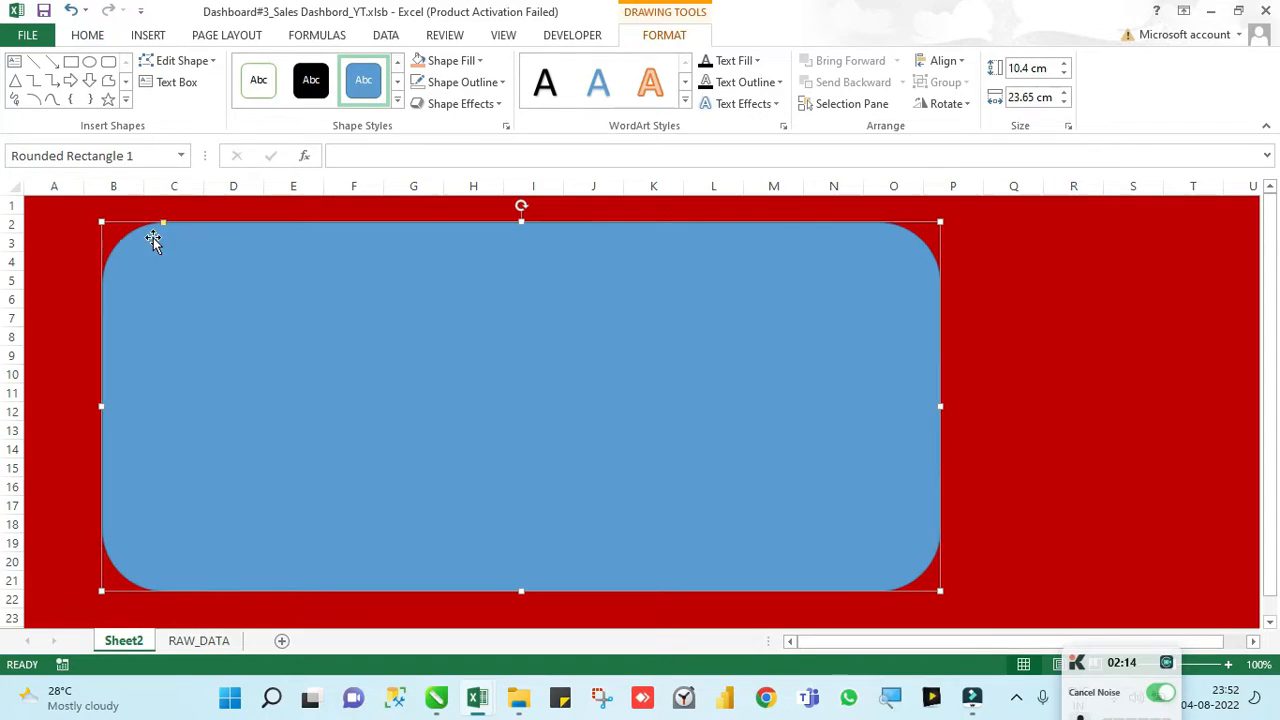
{"action": "left_click_drag", "start_coordinate": [164, 224], "coordinate": [117, 234]}
{"action": "left_click_drag", "start_coordinate": [223, 277], "coordinate": [380, 257]}
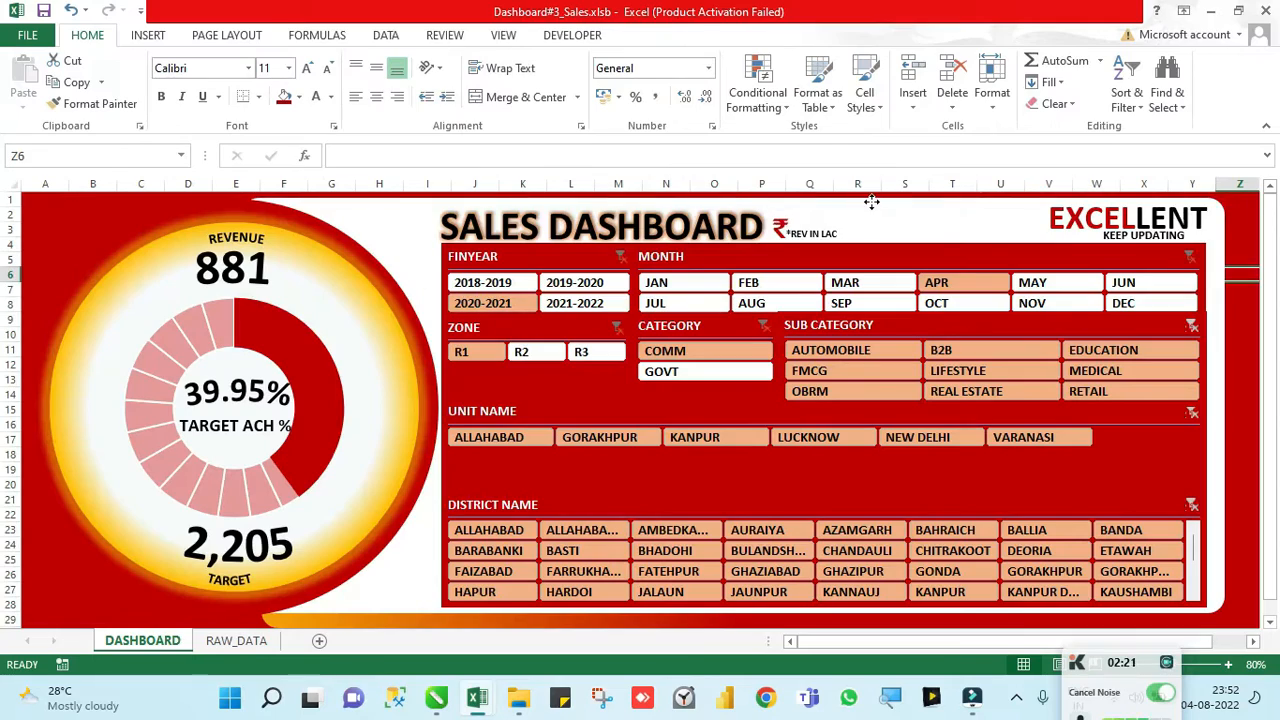
Step: Match the rounded rectangle to the finished dashboard by setting its height to 14.64 cm and its width to 34.7 cm
{"action": "left_click", "coordinate": [872, 202]}
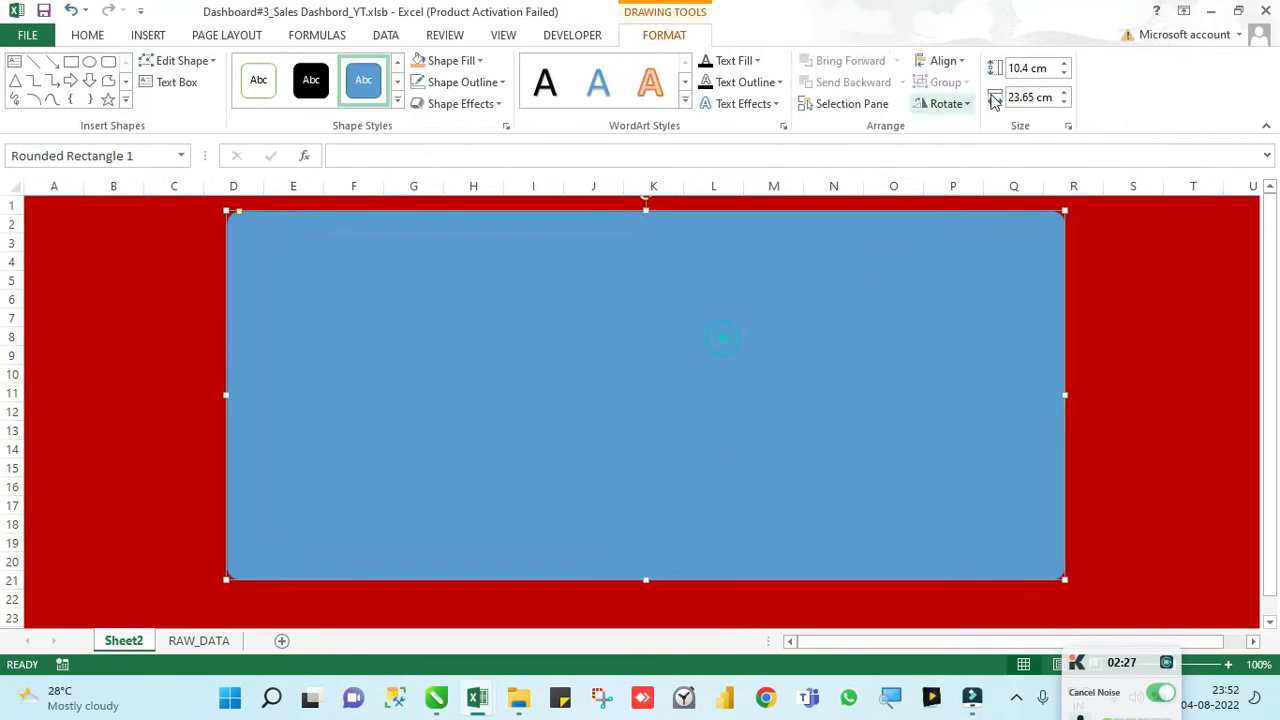
{"action": "key", "text": "Tab"}
{"action": "type", "text": "34.7"}
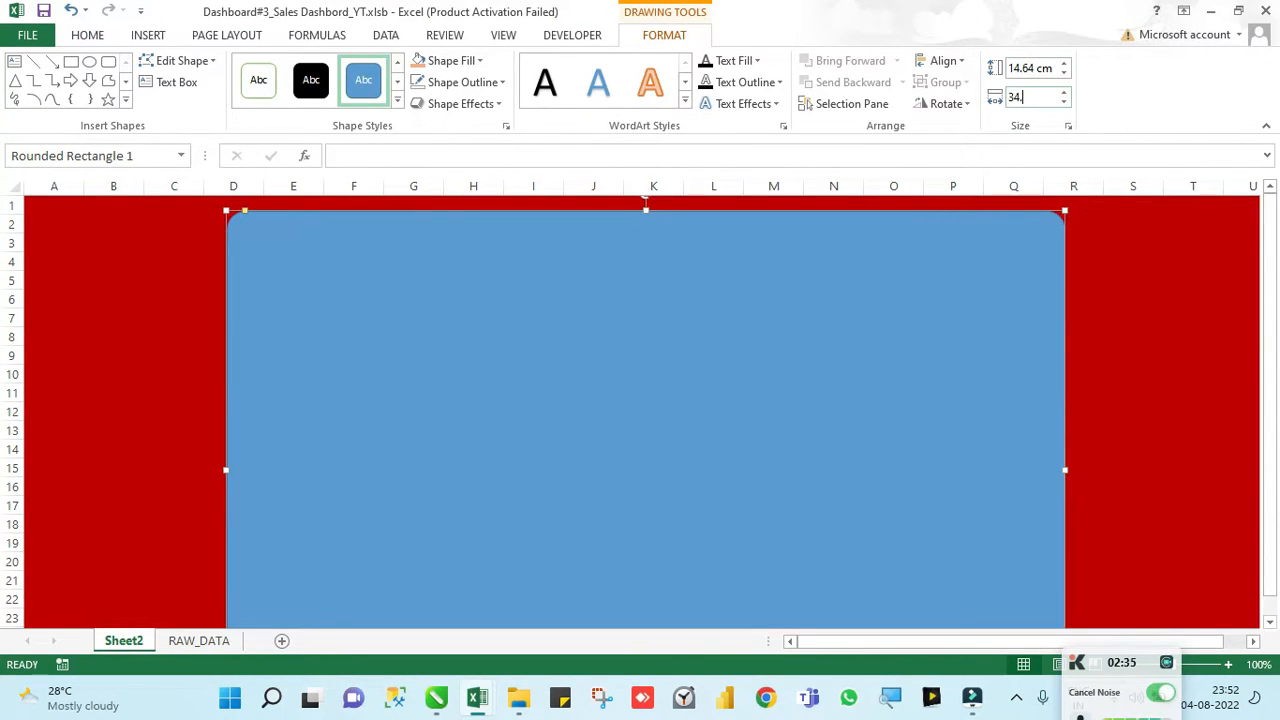
{"action": "key", "text": "Return"}
{"action": "scroll", "coordinate": [891, 279], "scroll_direction": "down", "scroll_amount": 2}
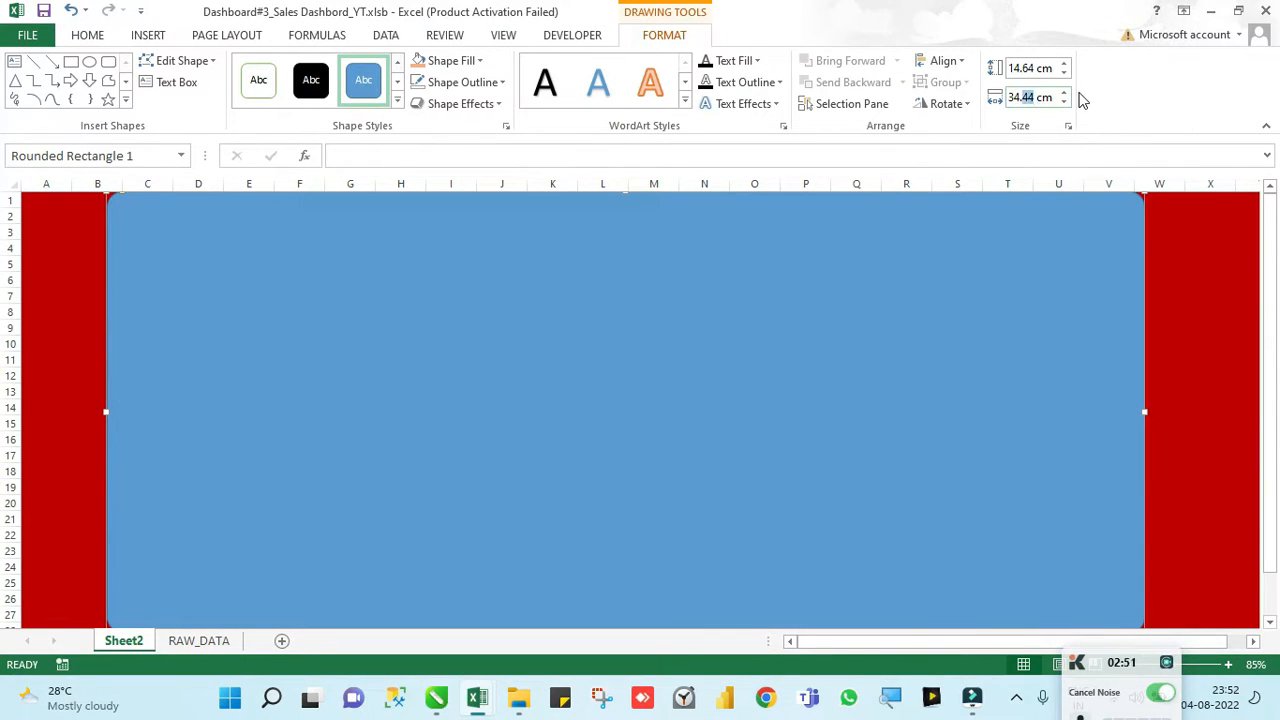
{"action": "type", "text": "7"}
{"action": "key", "text": "Return"}
Step: Fill the rounded rectangle on Sheet2 with white
{"action": "left_click", "coordinate": [460, 61]}
{"action": "left_click", "coordinate": [428, 127]}
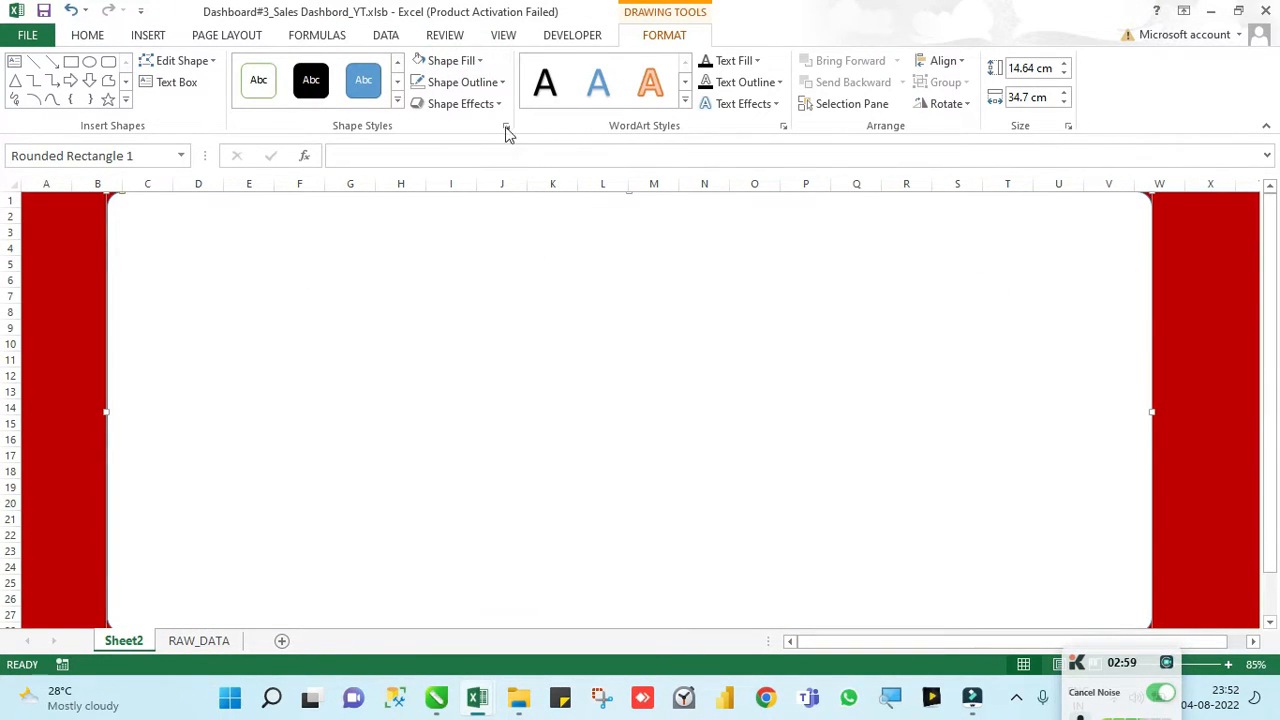
{"action": "left_click", "coordinate": [1195, 390]}
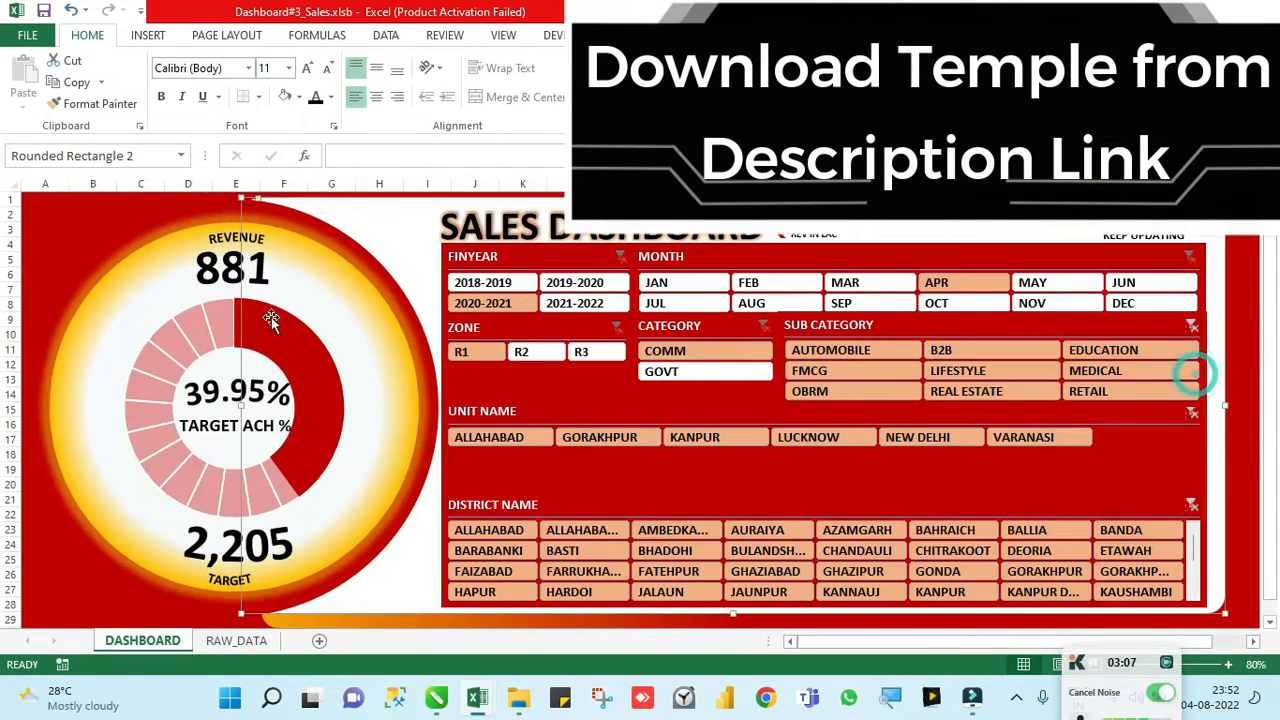
Step: Select the large red circle in the finished dashboard and check its height and width
{"action": "left_click", "coordinate": [314, 215]}
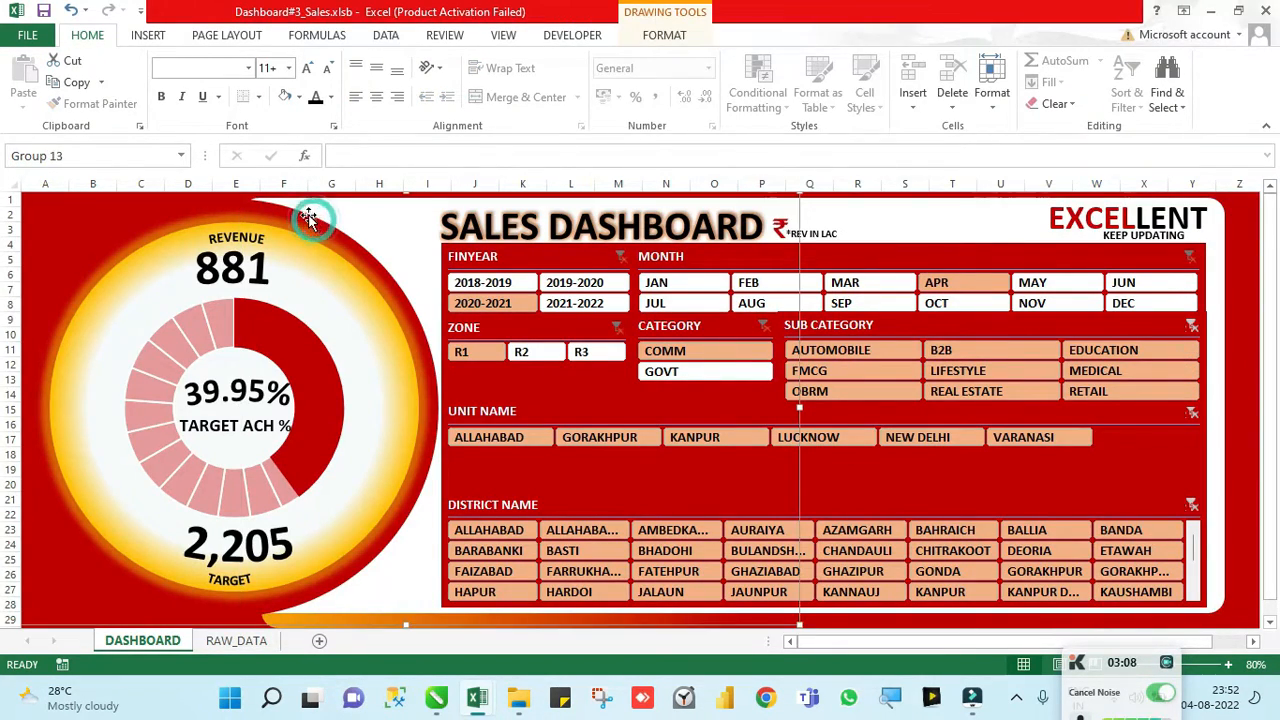
{"action": "left_click", "coordinate": [230, 205]}
{"action": "left_click_drag", "start_coordinate": [271, 210], "coordinate": [402, 209]}
{"action": "key", "text": "ctrl+z"}
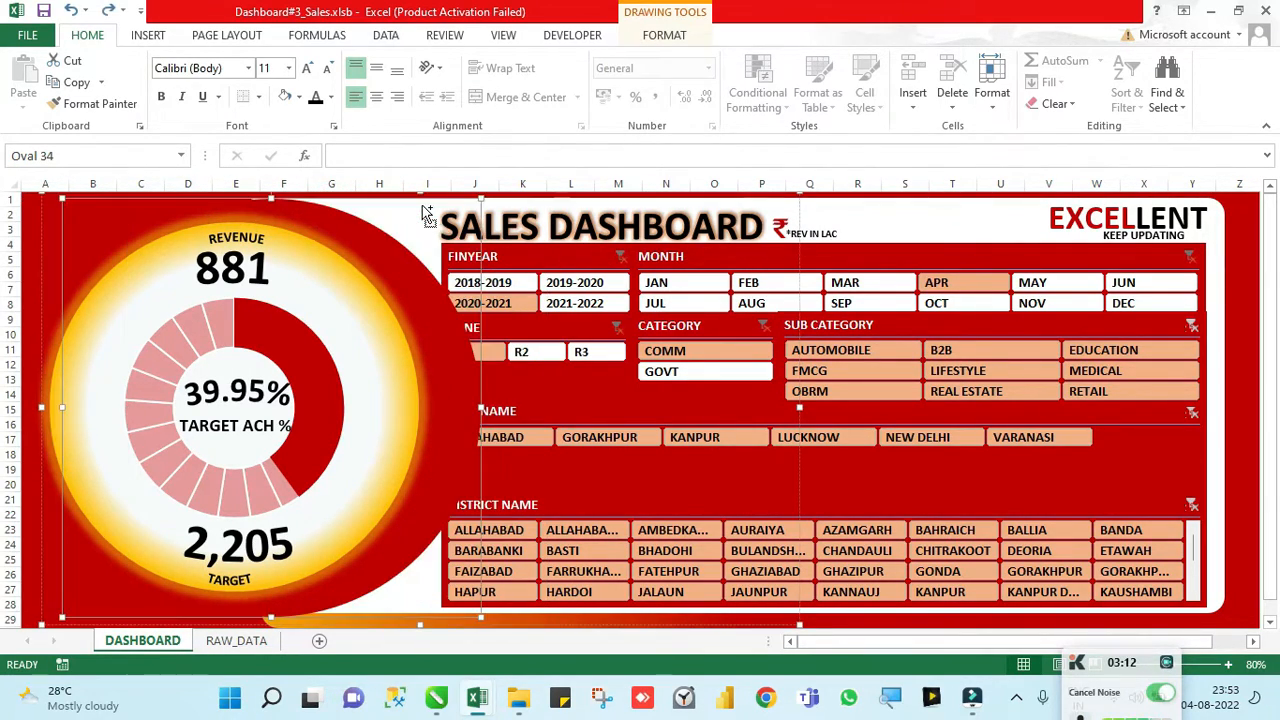
{"action": "key", "text": "ctrl+z"}
{"action": "left_click", "coordinate": [664, 35]}
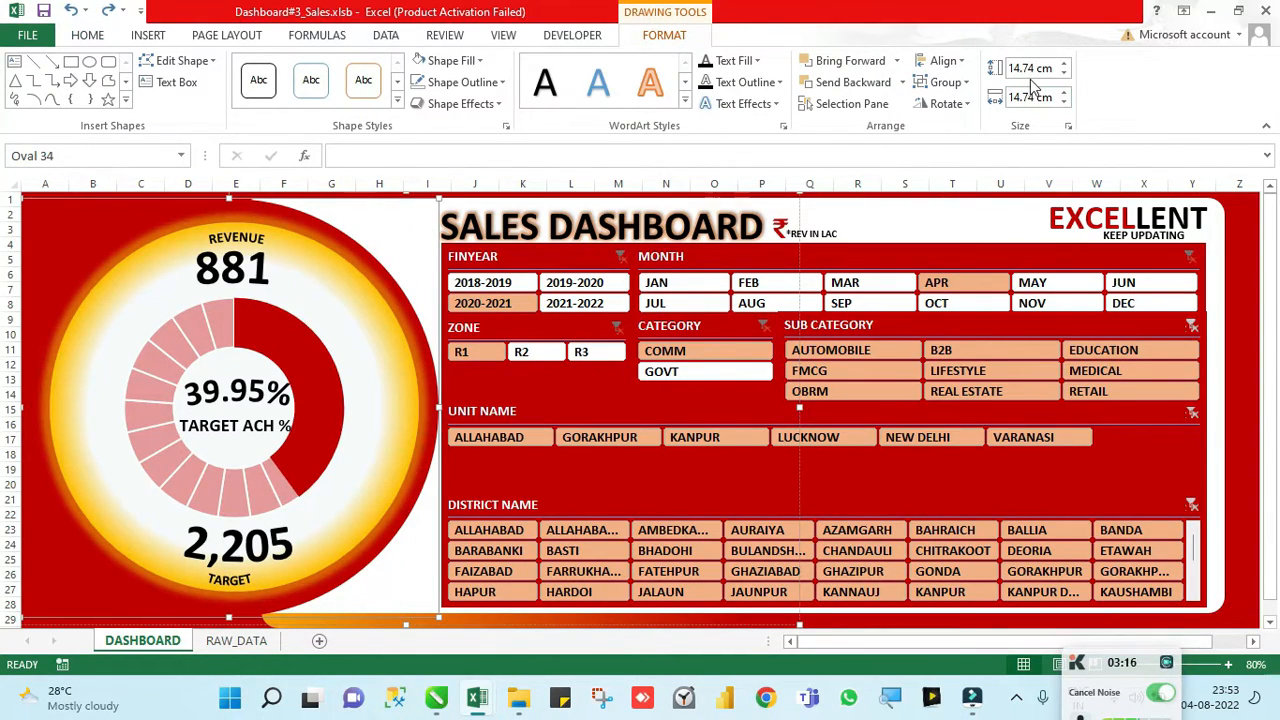
Step: Draw a circle about 12.55 cm across on Sheet2 and move it to the sheet's corner at cell A1
{"action": "key", "text": "ctrl+Tab"}
{"action": "left_click", "coordinate": [1055, 342]}
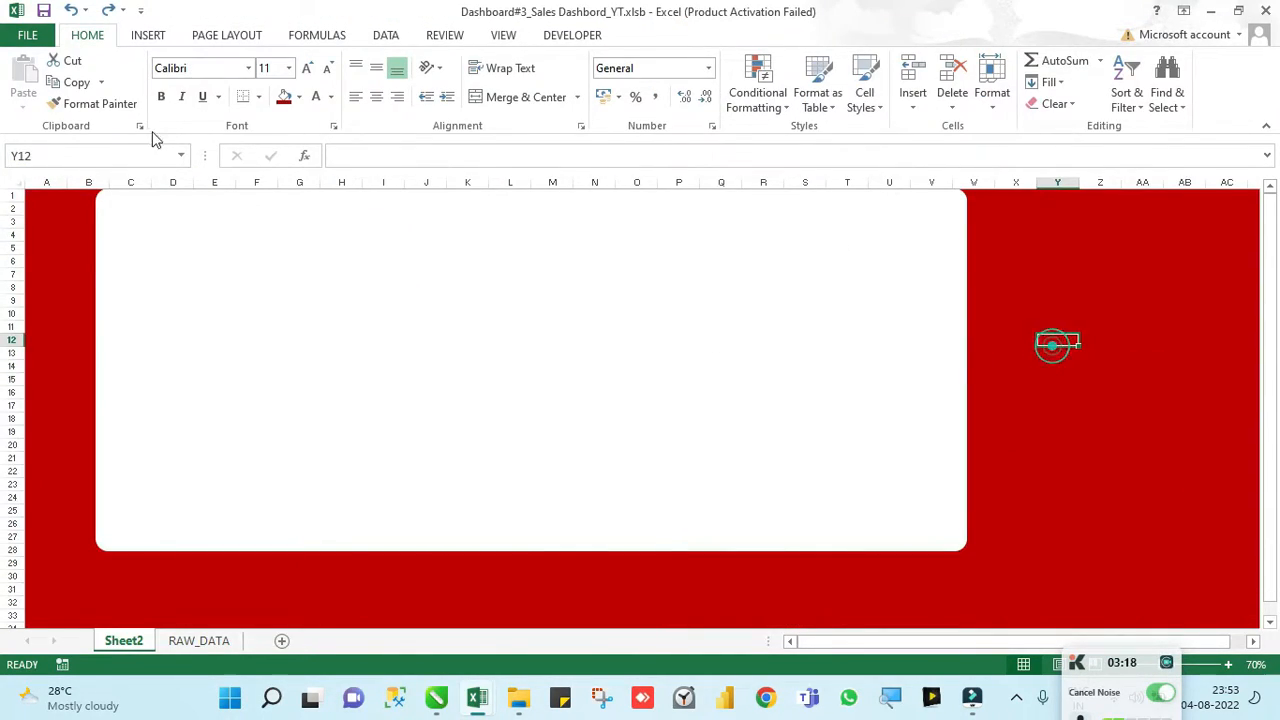
{"action": "left_click", "coordinate": [147, 36]}
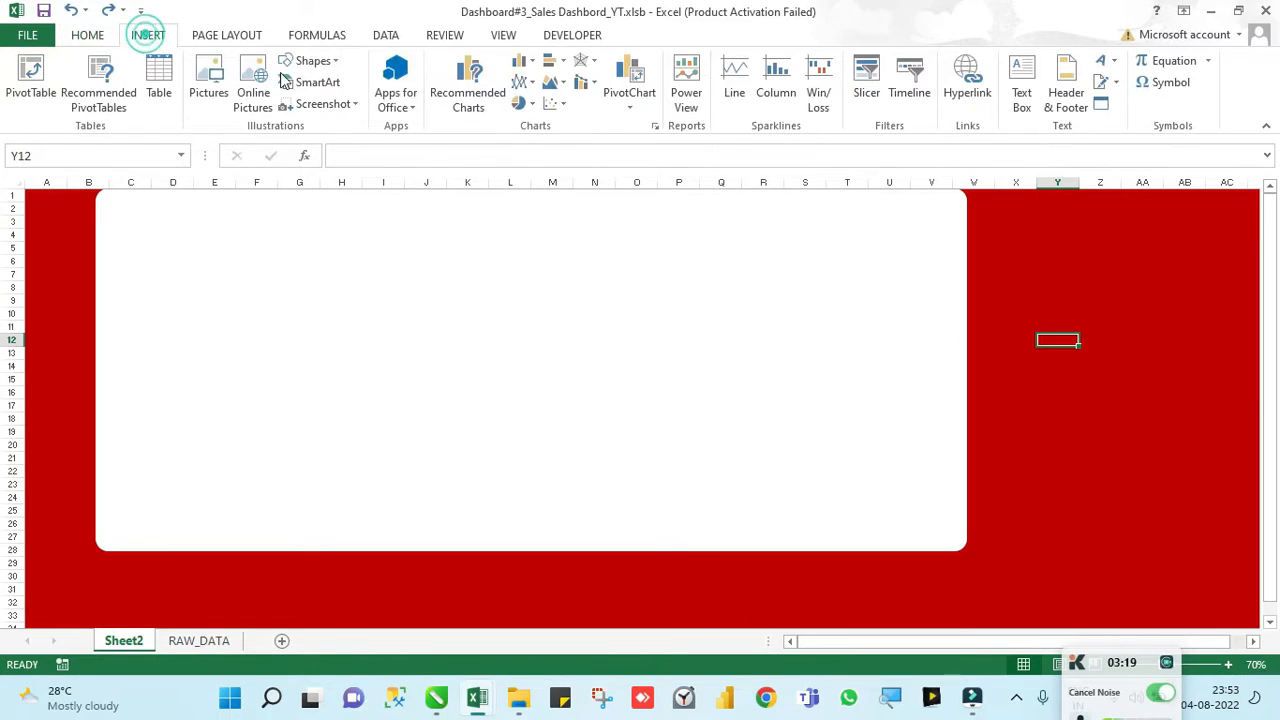
{"action": "left_click", "coordinate": [336, 62]}
{"action": "left_click", "coordinate": [366, 110]}
{"action": "left_click_drag", "start_coordinate": [194, 271], "coordinate": [500, 581]}
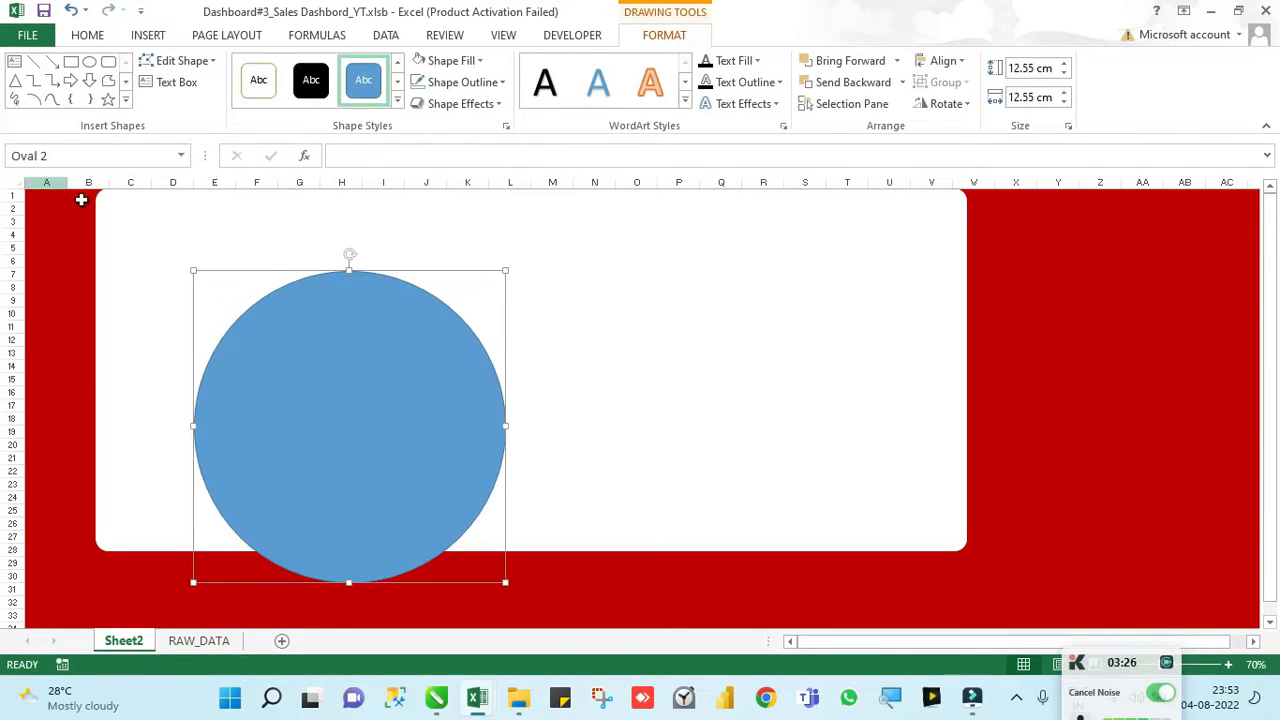
{"action": "left_click_drag", "start_coordinate": [333, 341], "coordinate": [164, 261]}
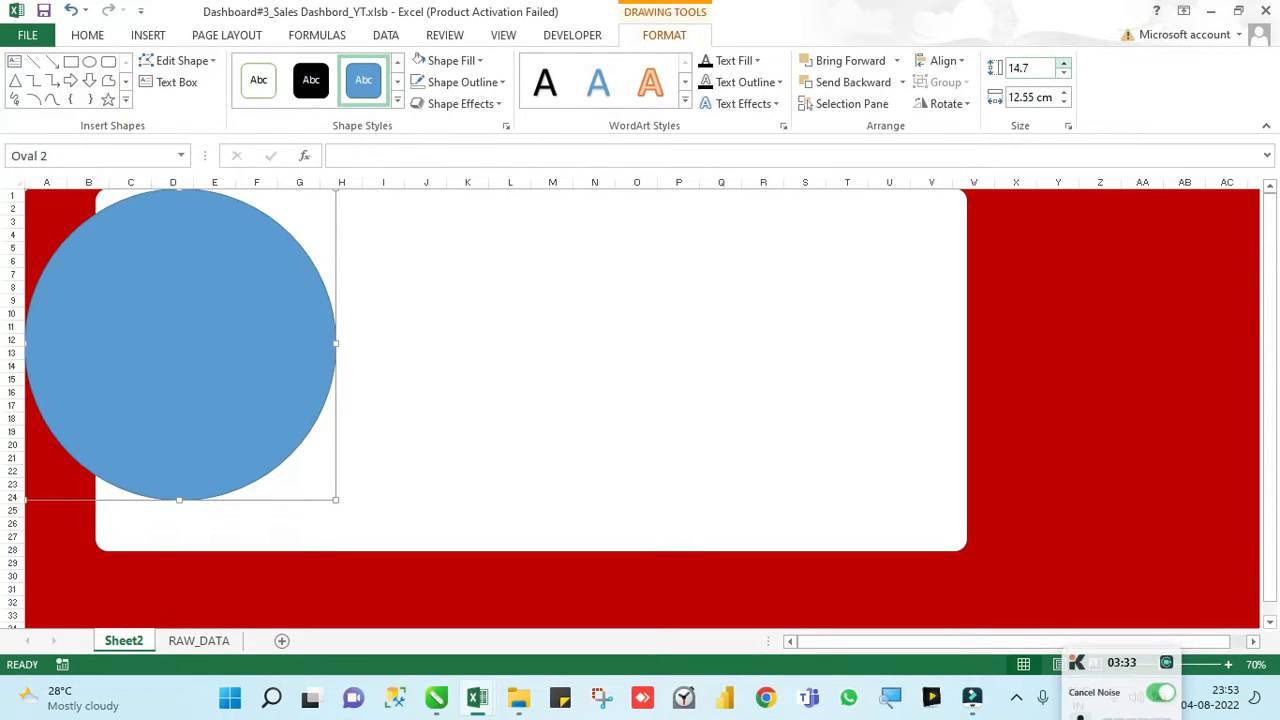
Step: Set the circle's height and width to 14.7 cm and shift the white rectangle so its far edge reaches column Y
{"action": "left_click", "coordinate": [1035, 100]}
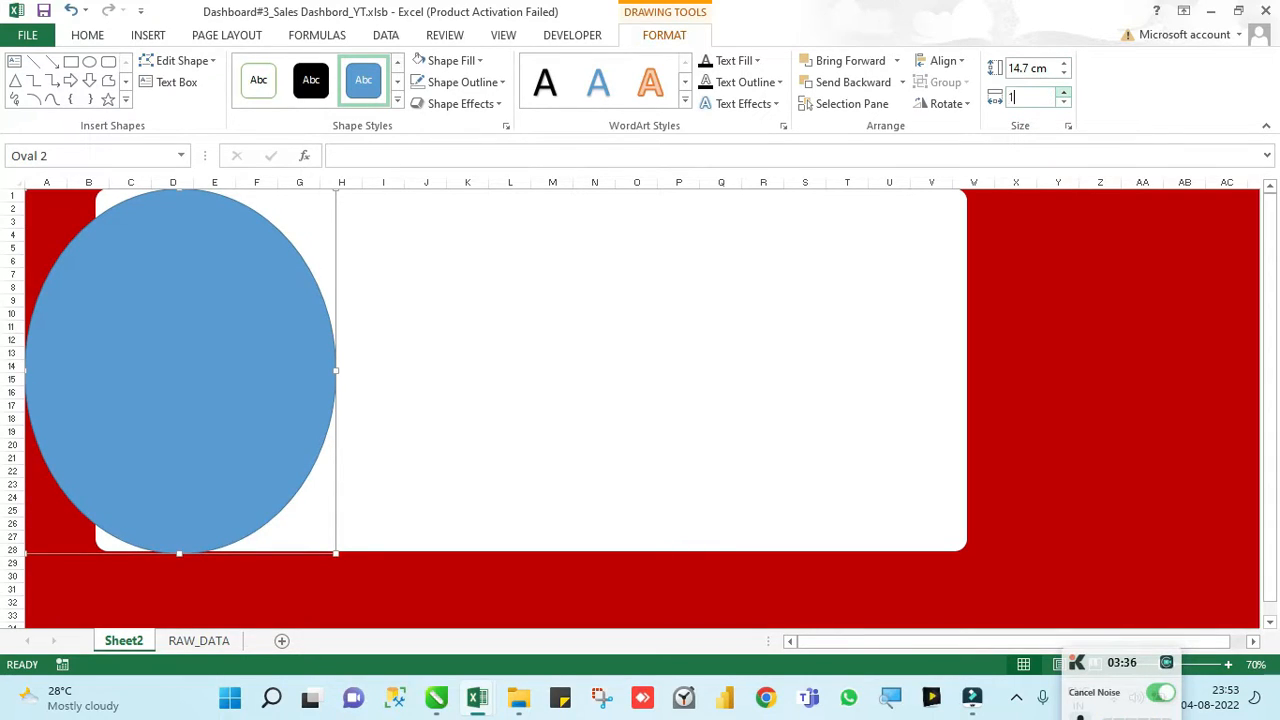
{"action": "type", "text": "14.7"}
{"action": "key", "text": "Return"}
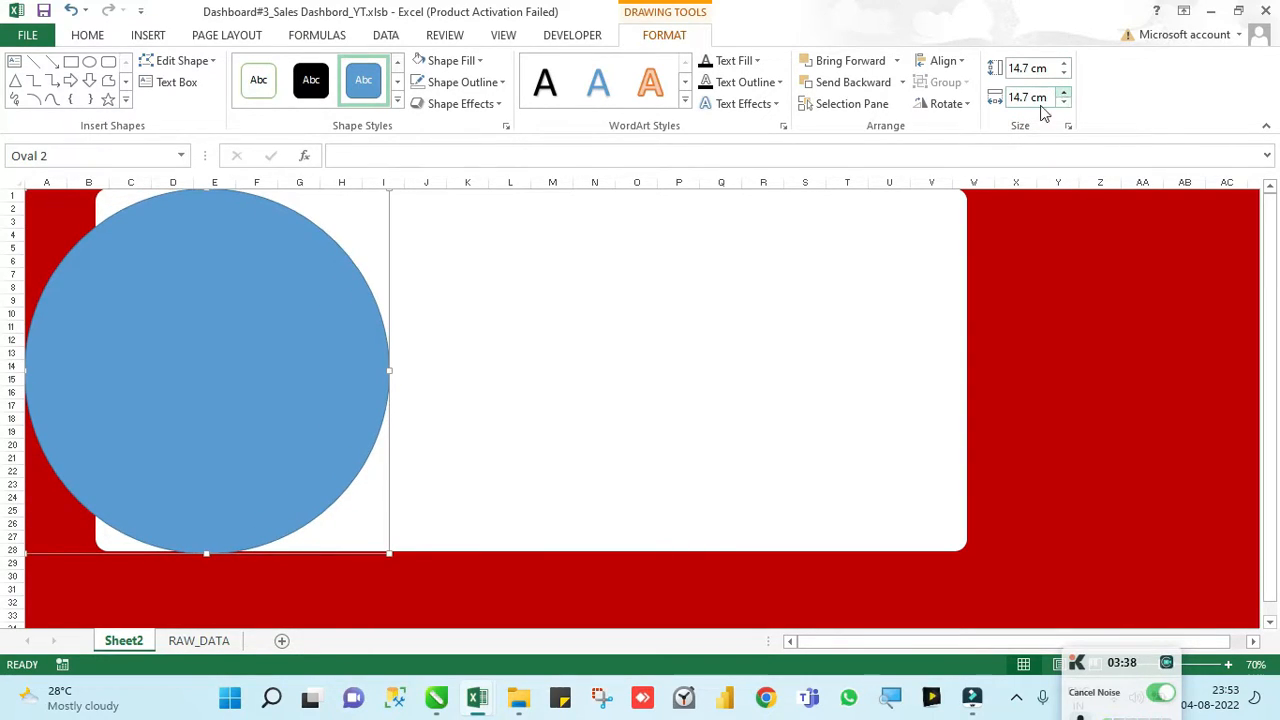
{"action": "left_click_drag", "start_coordinate": [776, 333], "coordinate": [881, 322]}
Step: Fill the circle with the standard dark red
{"action": "left_click", "coordinate": [323, 333]}
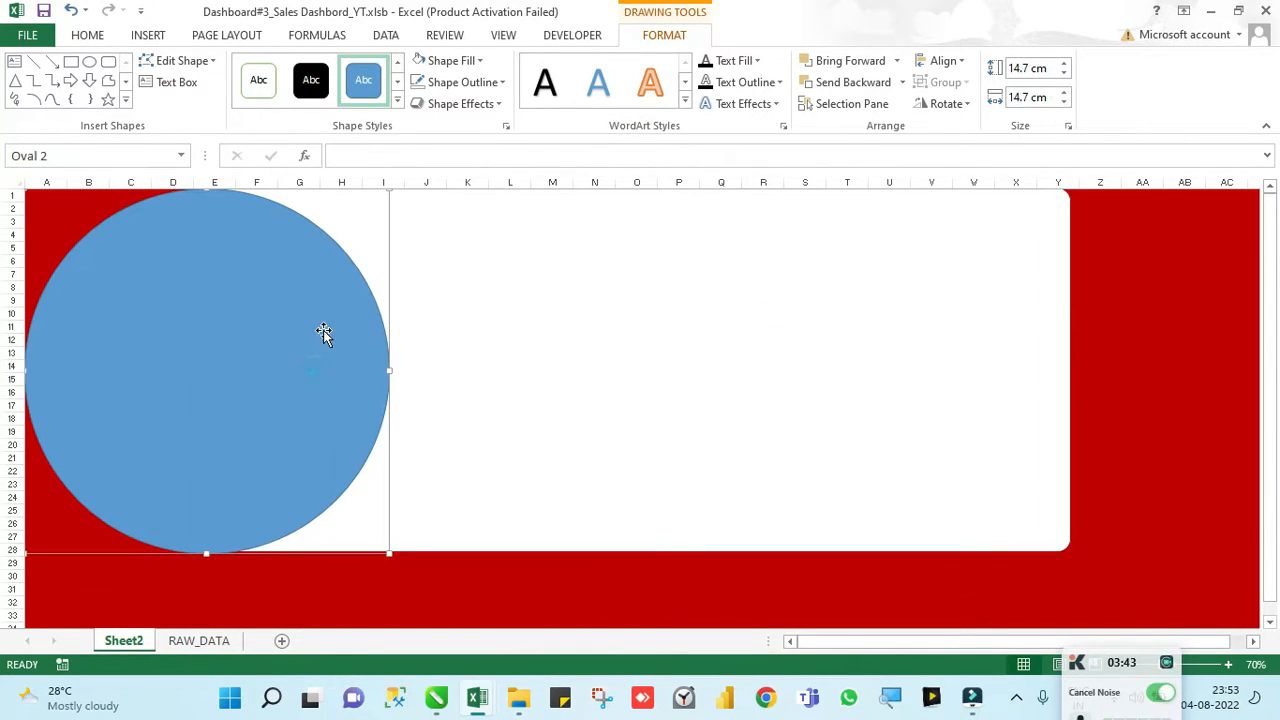
{"action": "left_click", "coordinate": [481, 62]}
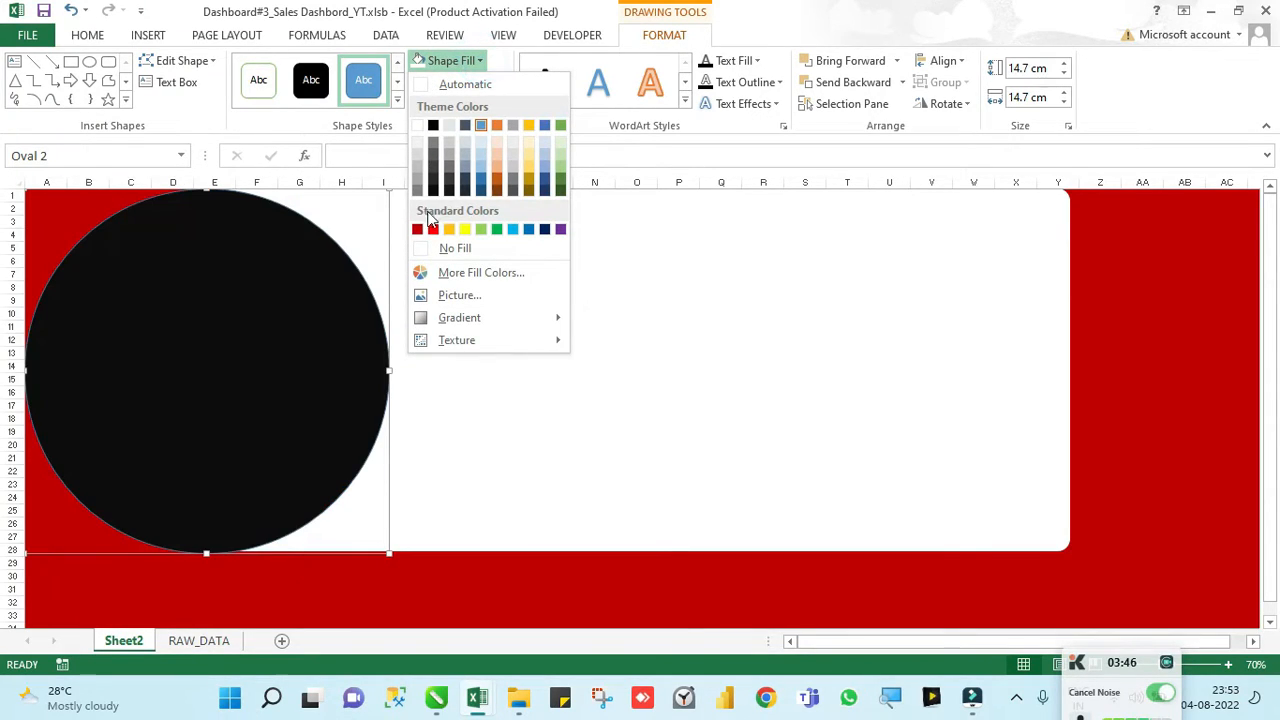
{"action": "left_click", "coordinate": [418, 229]}
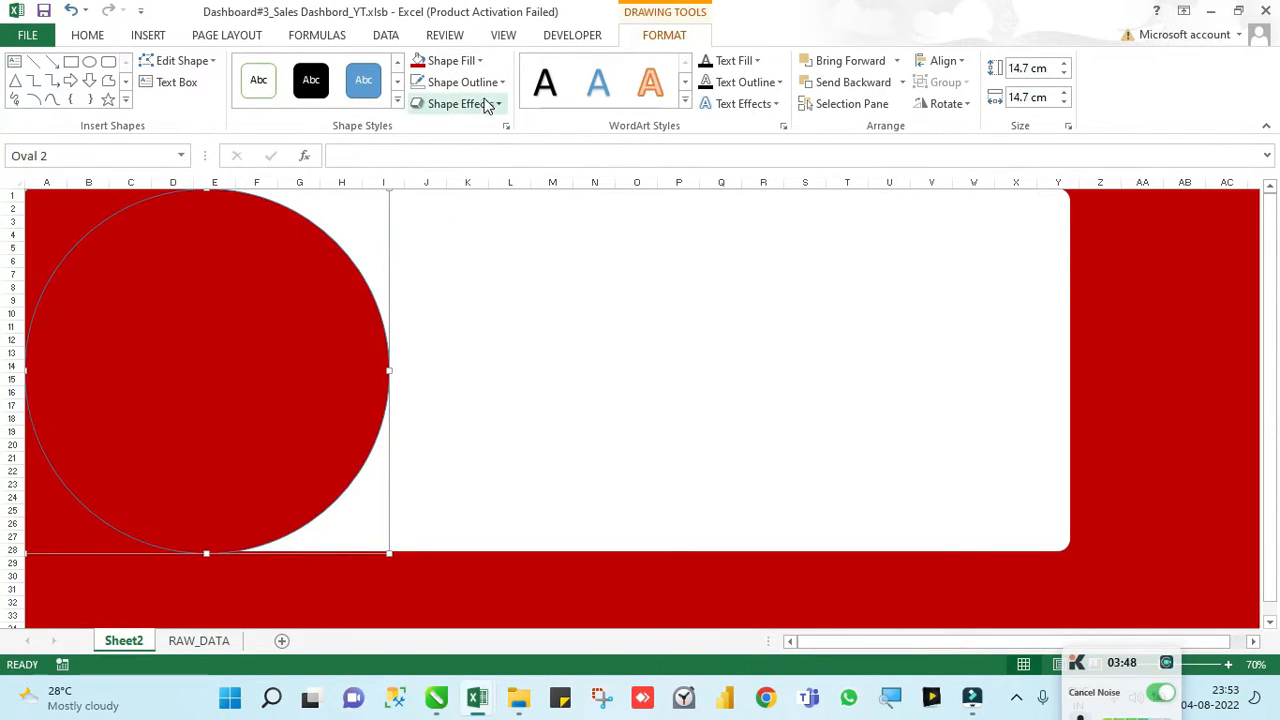
Step: Duplicate the red circle, shrink the copy to about 13.27 cm across and place it over the original
{"action": "left_click", "coordinate": [1125, 365]}
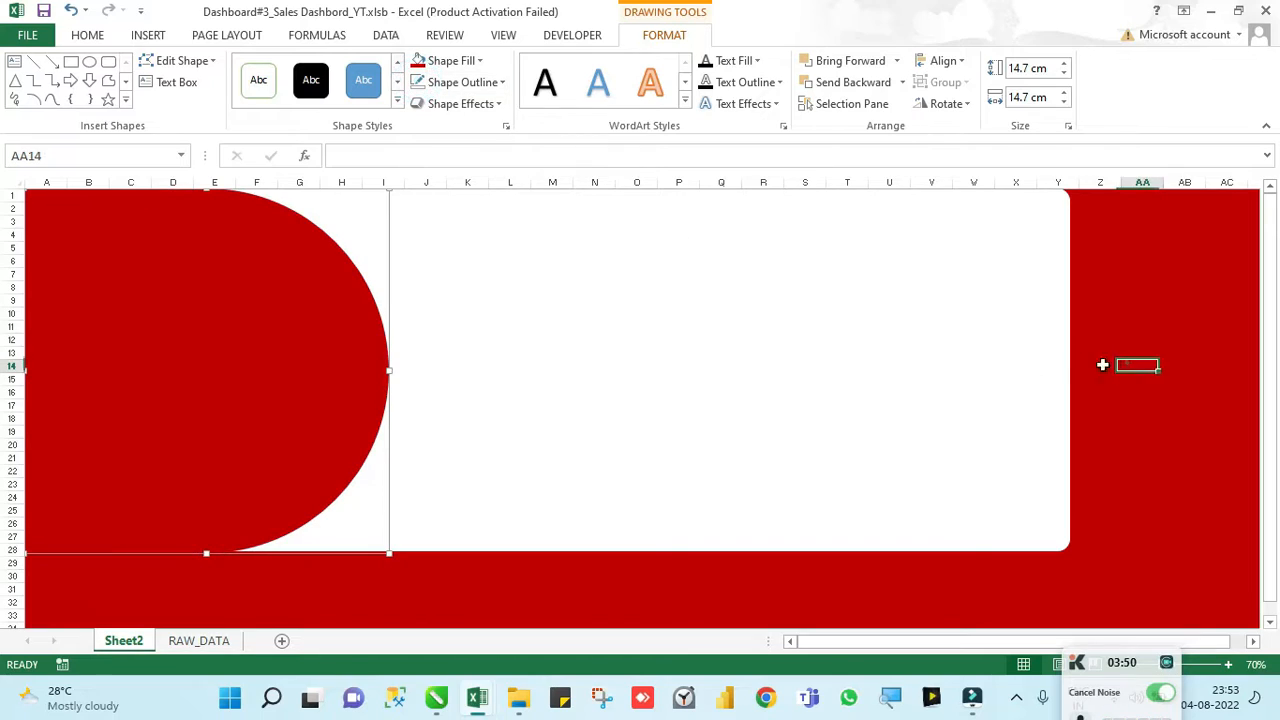
{"action": "left_click", "coordinate": [290, 427]}
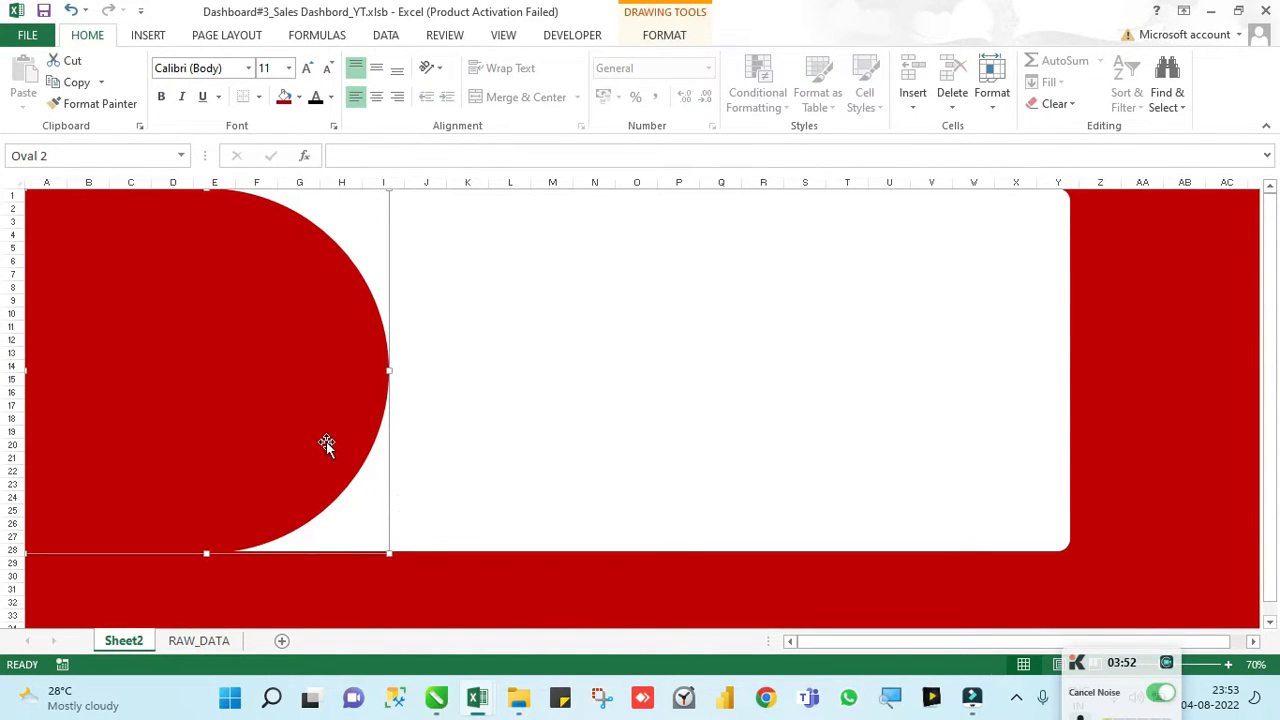
{"action": "left_click_drag", "start_coordinate": [322, 447], "coordinate": [593, 452]}
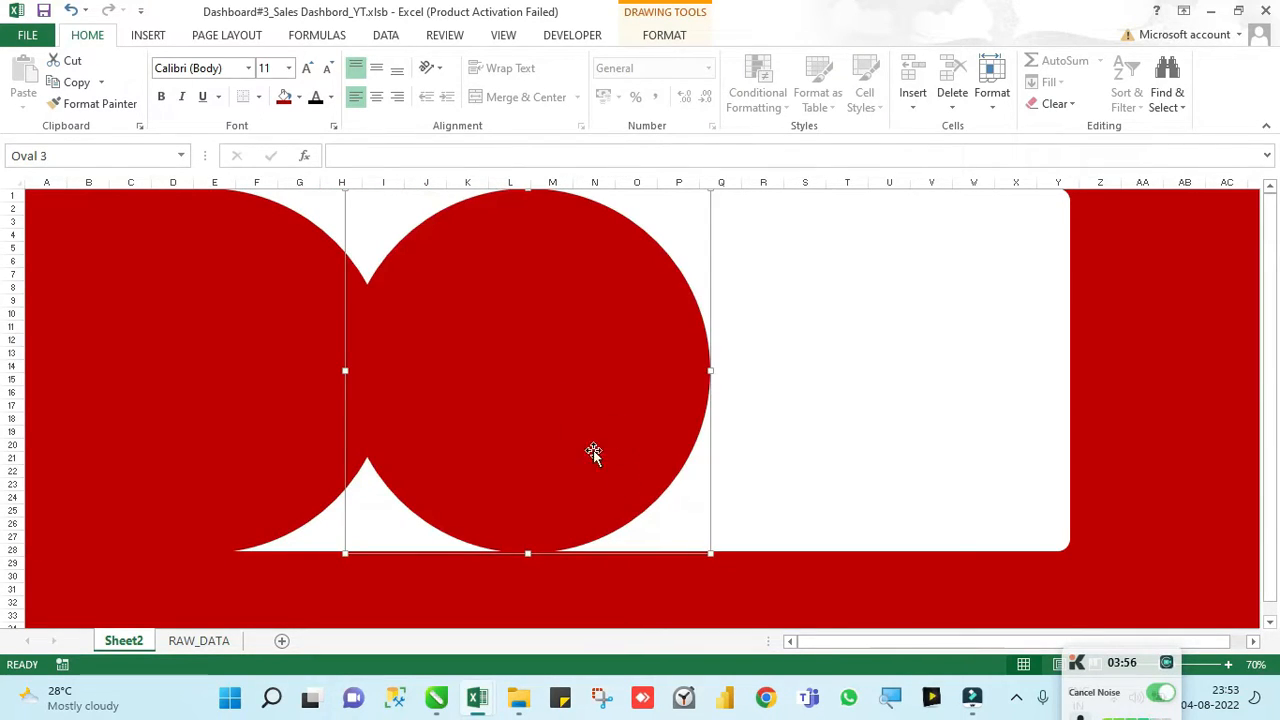
{"action": "left_click_drag", "start_coordinate": [709, 553], "coordinate": [674, 515]}
{"action": "left_click_drag", "start_coordinate": [573, 330], "coordinate": [288, 341]}
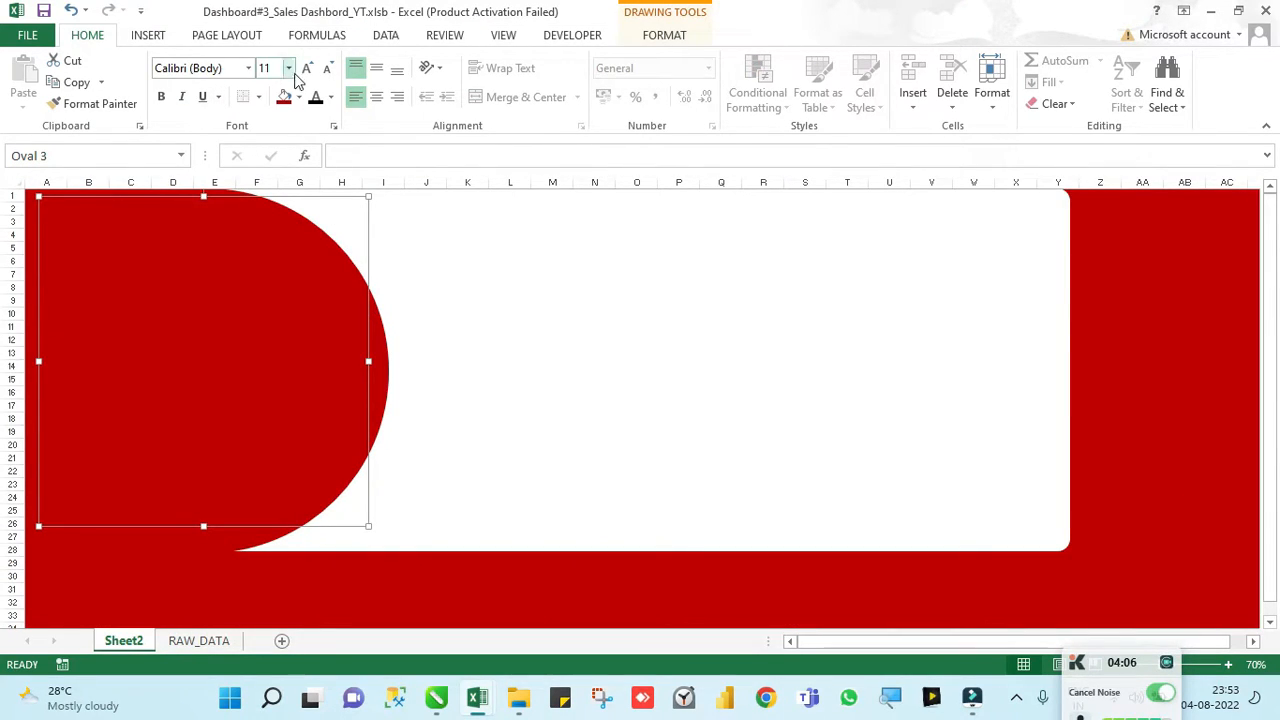
Step: Fill the smaller circle with white and centre it inside the red circle
{"action": "left_click", "coordinate": [300, 97]}
{"action": "left_click", "coordinate": [297, 154]}
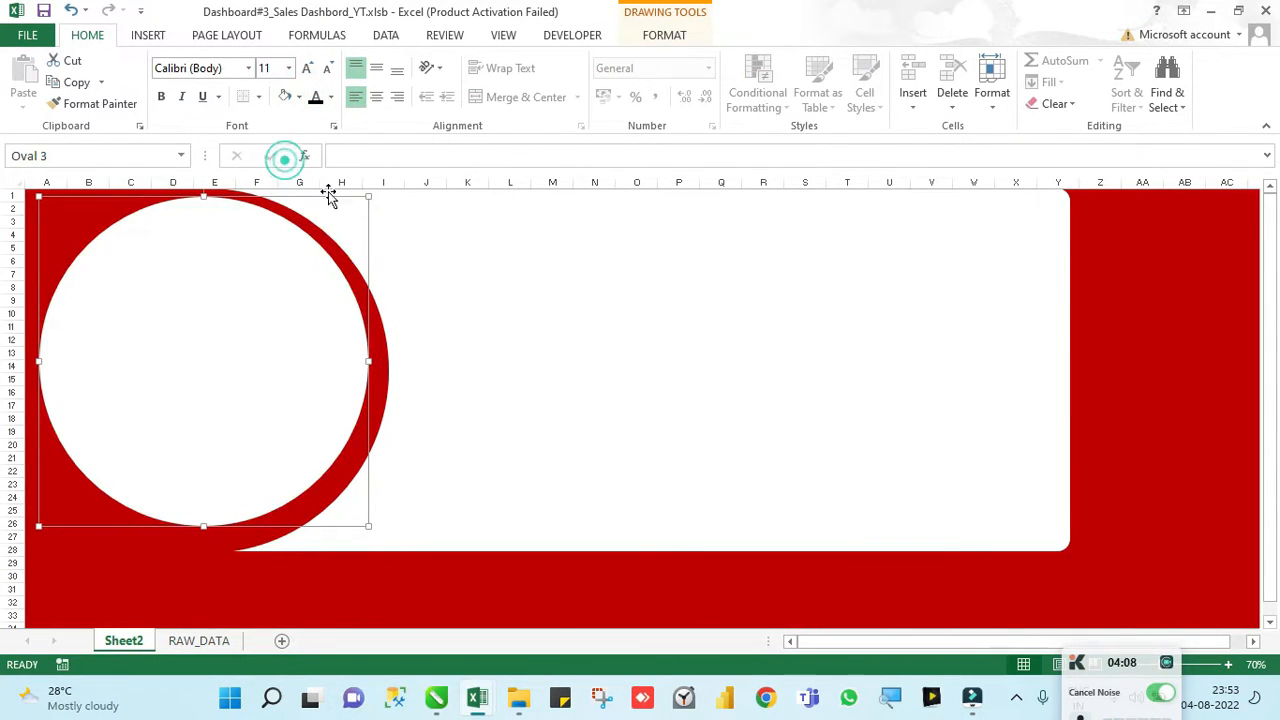
{"action": "mouse_move", "coordinate": [292, 278]}
{"action": "left_mouse_down"}
{"action": "mouse_move", "coordinate": [298, 293]}
{"action": "mouse_move", "coordinate": [284, 281]}
{"action": "left_mouse_up"}
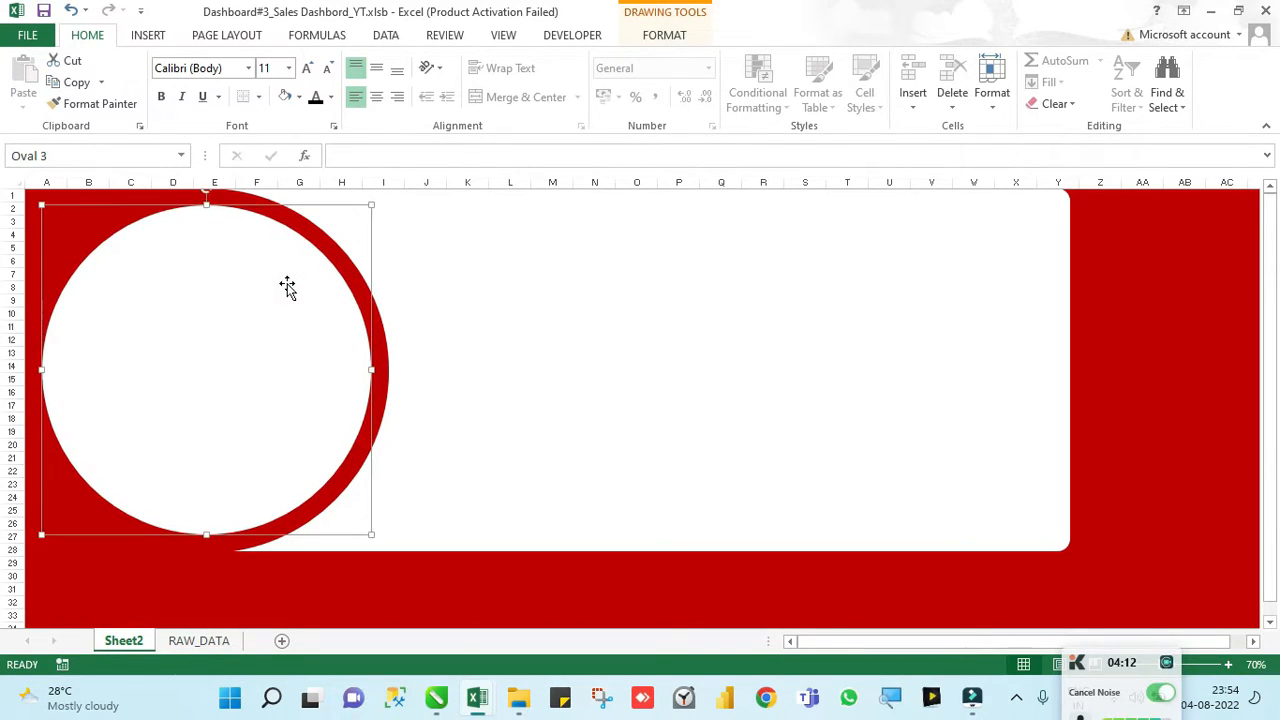
{"action": "left_click", "coordinate": [683, 410]}
Step: Add the largest gold glow variation around the white circle
{"action": "double_click", "coordinate": [80, 308]}
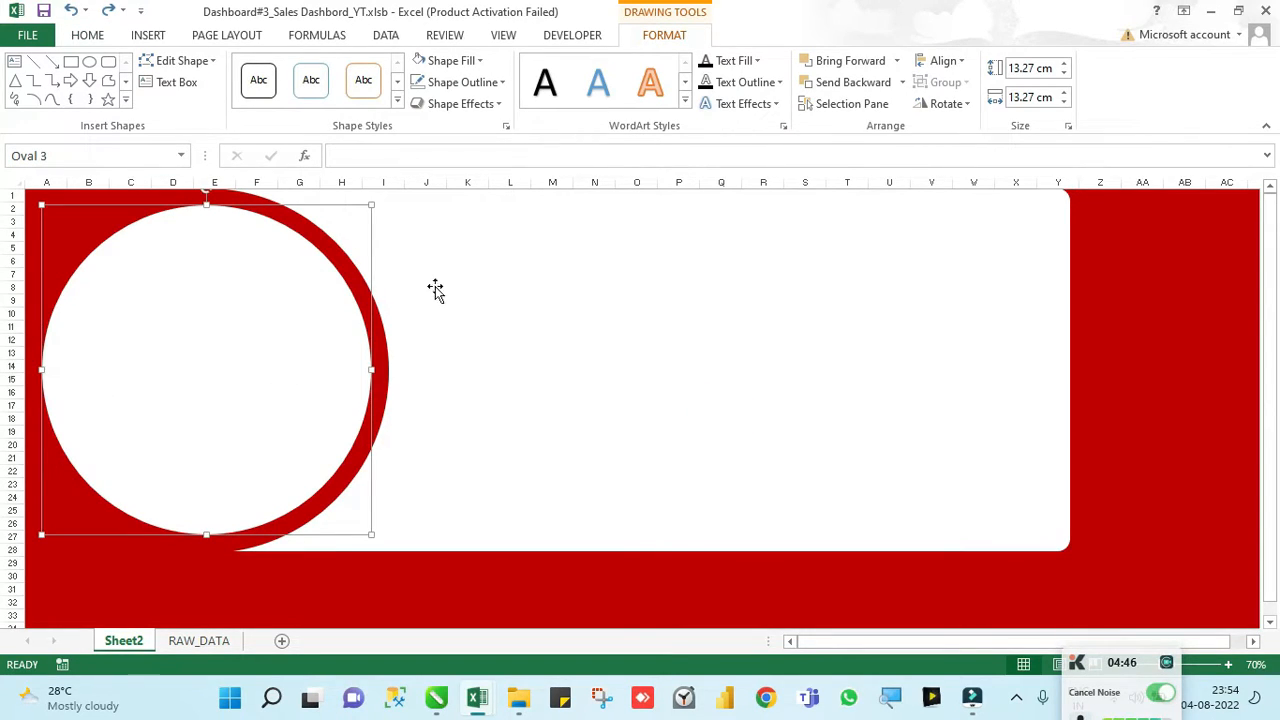
{"action": "left_click", "coordinate": [478, 106]}
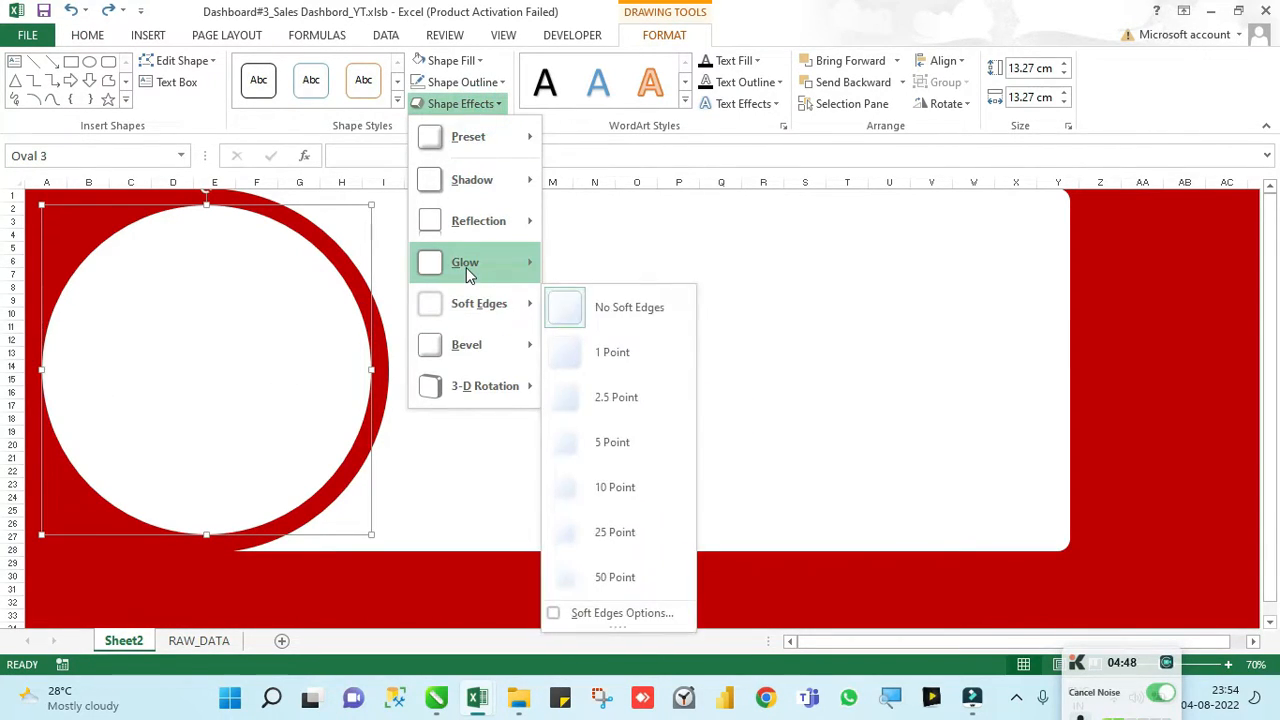
{"action": "mouse_move", "coordinate": [468, 275]}
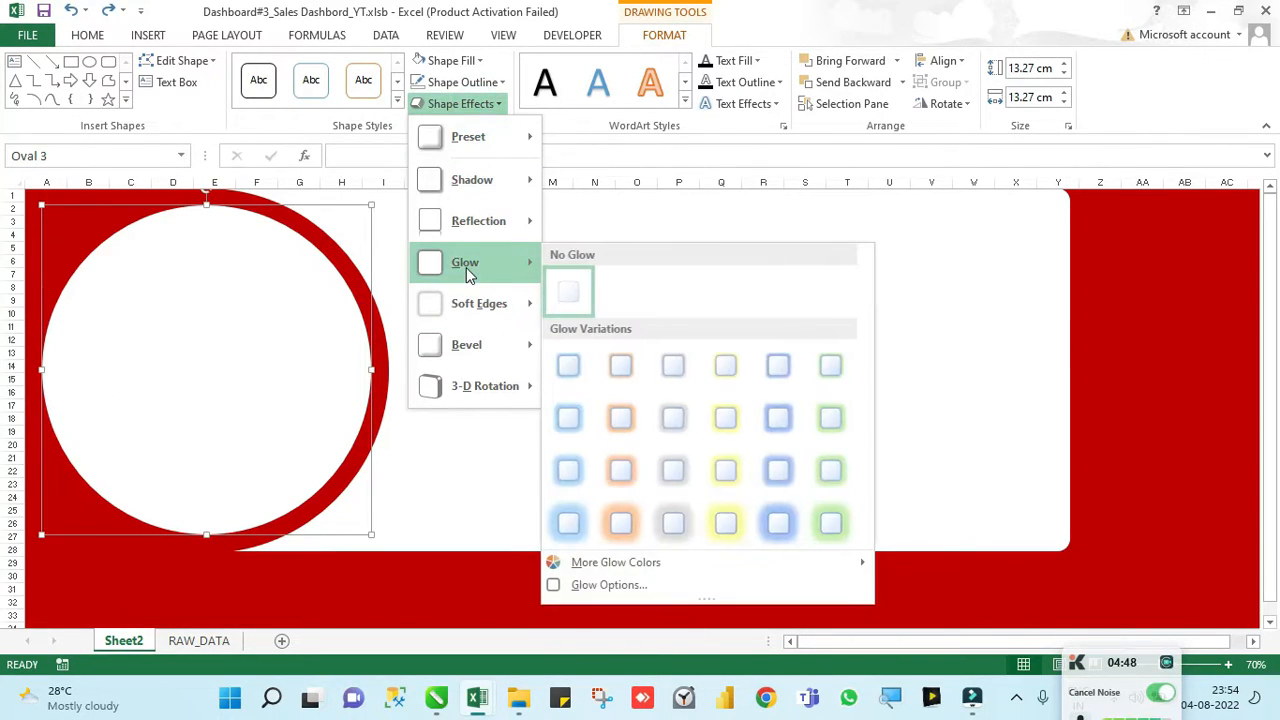
{"action": "left_click", "coordinate": [728, 528]}
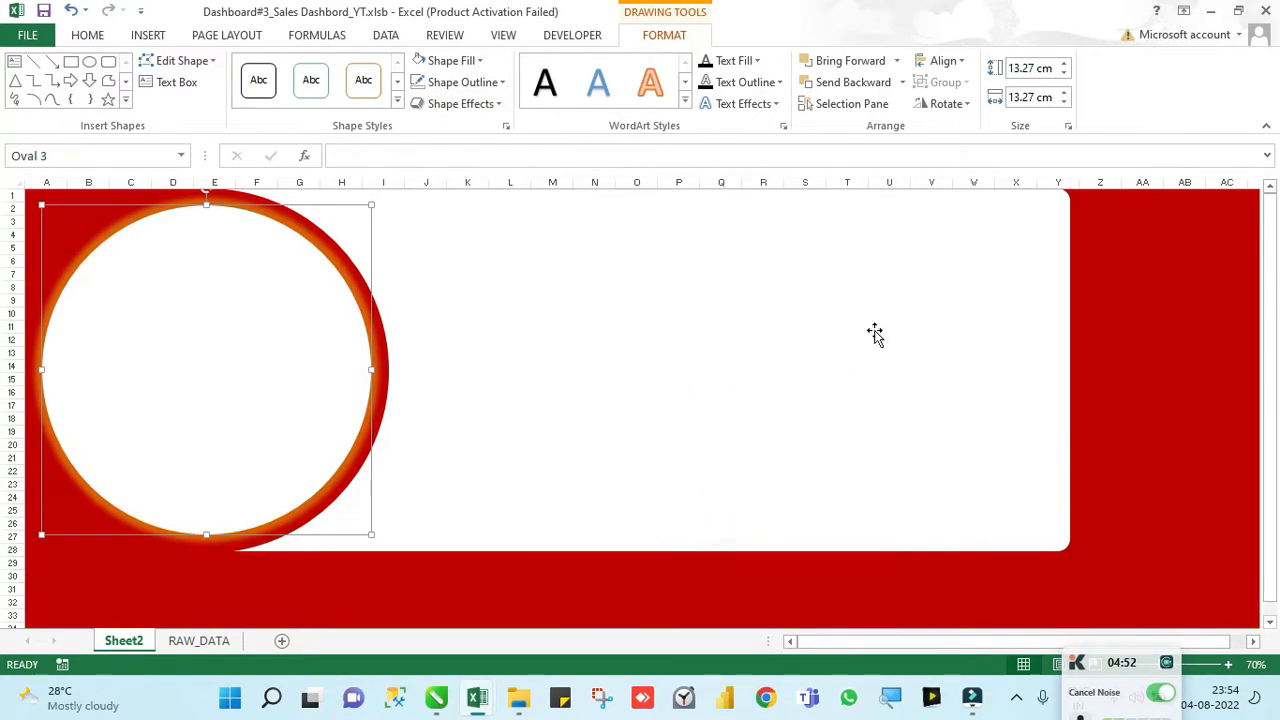
{"action": "left_click", "coordinate": [1142, 340]}
{"action": "left_click", "coordinate": [314, 337]}
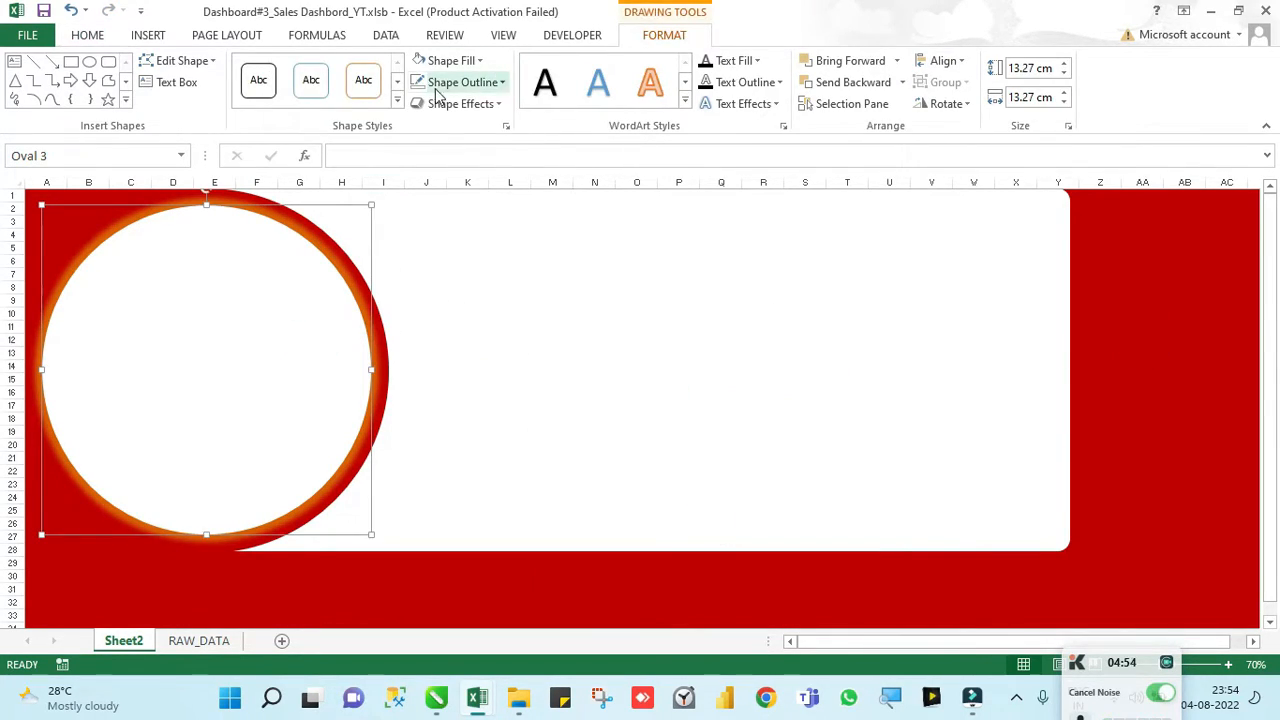
{"action": "left_click", "coordinate": [1100, 350]}
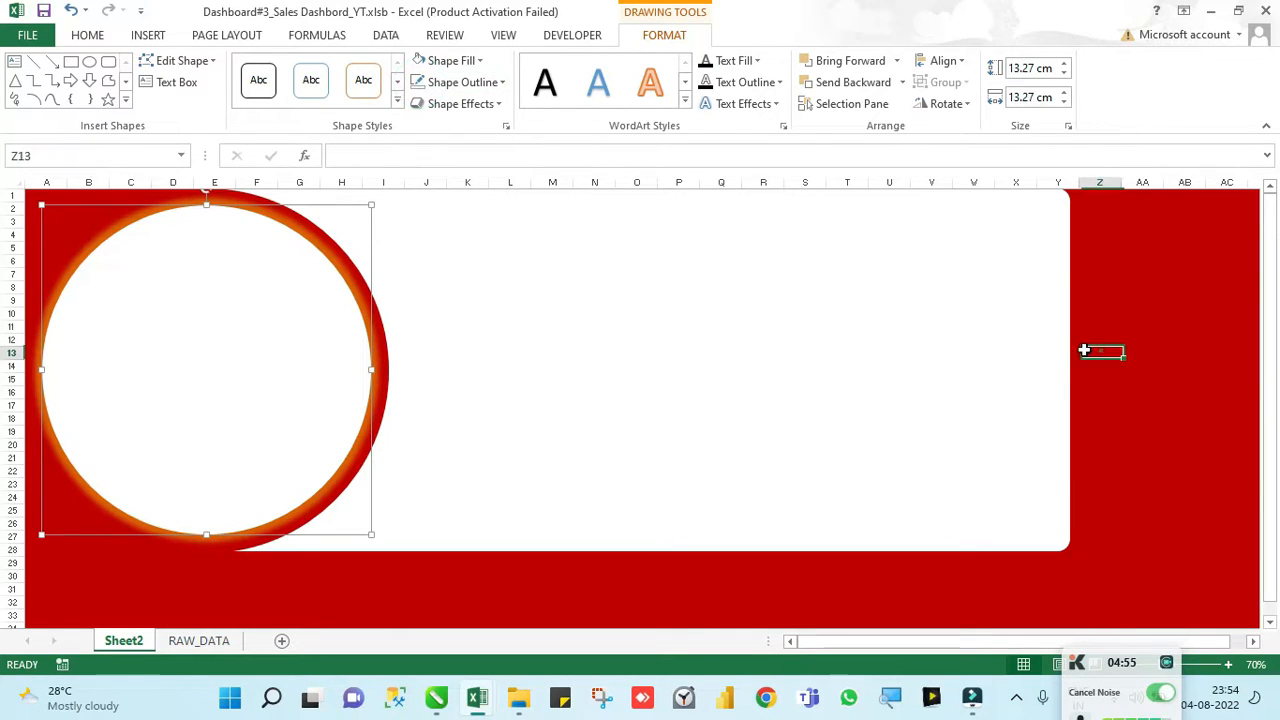
Step: Change the white circle's fill to a radial gradient from near-white at the centre to gold at the rim
{"action": "left_click", "coordinate": [333, 340]}
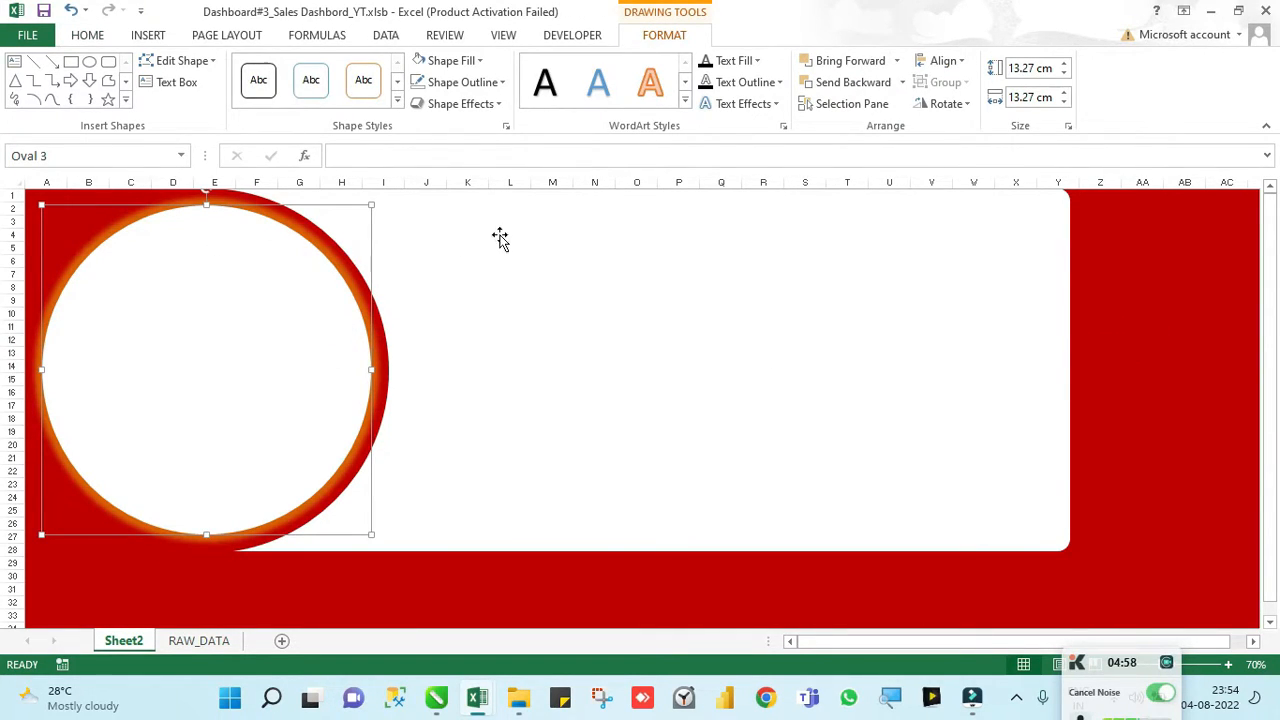
{"action": "left_click", "coordinate": [478, 62]}
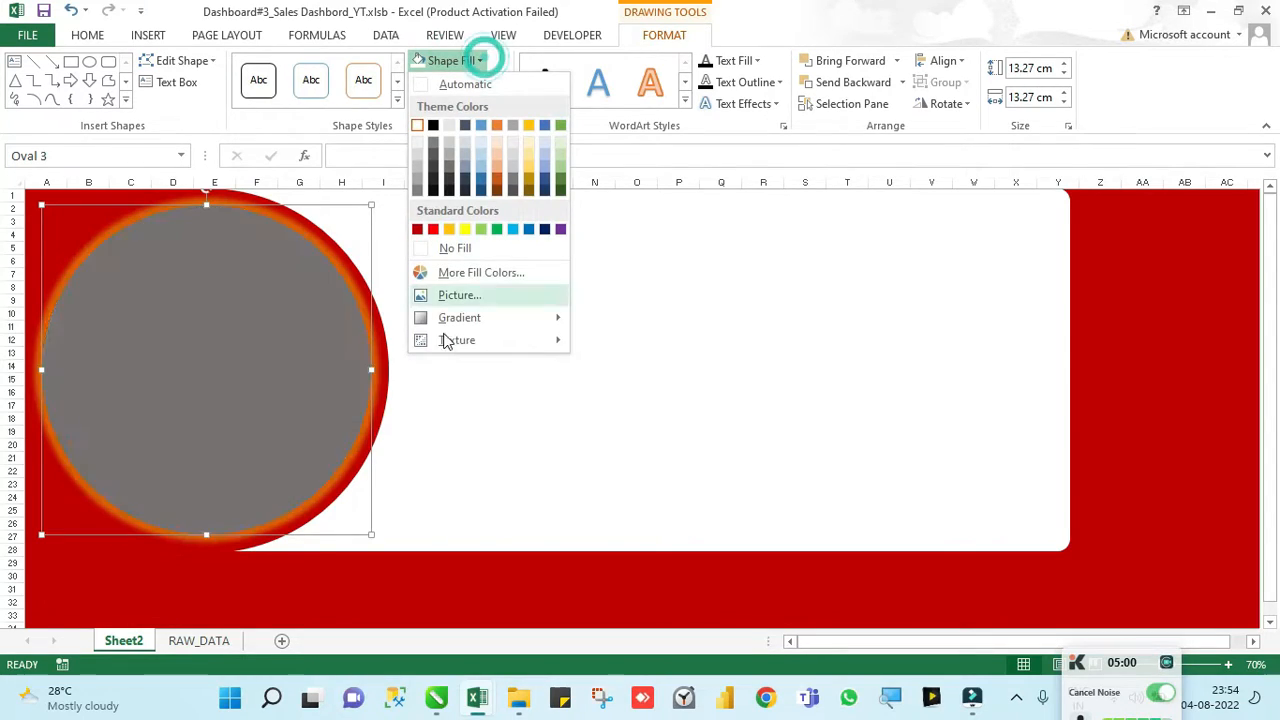
{"action": "mouse_move", "coordinate": [480, 318]}
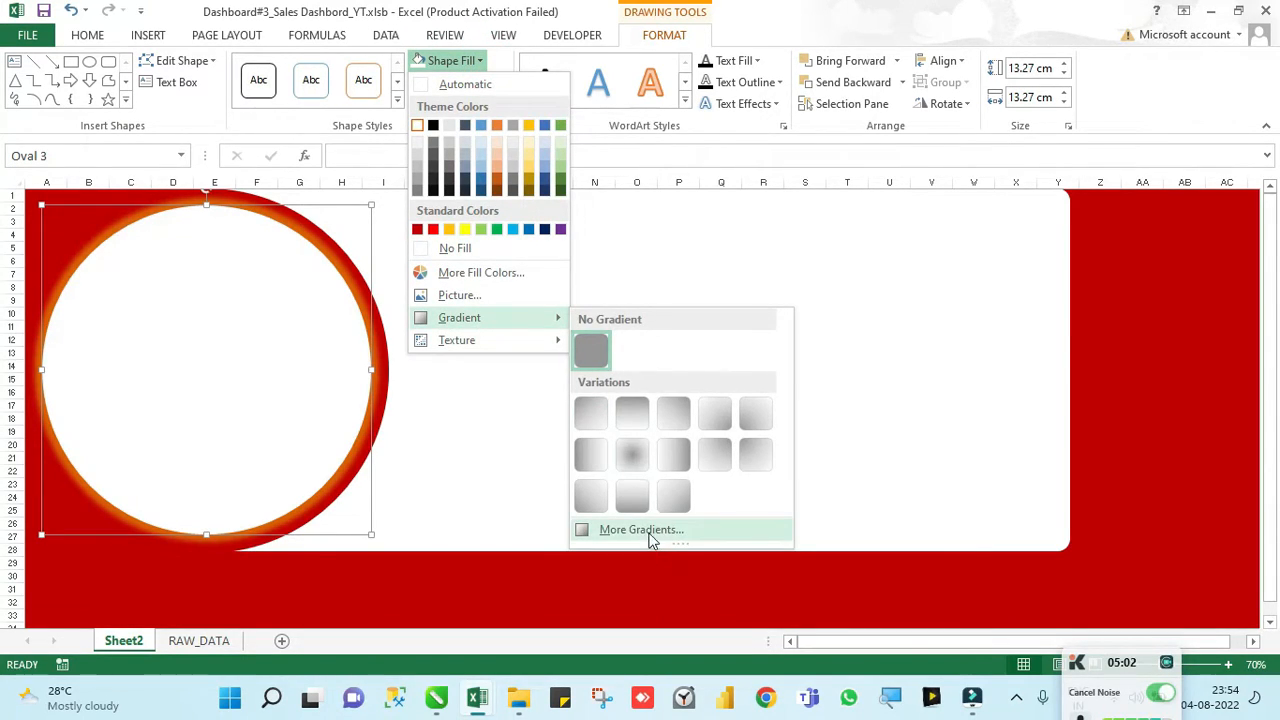
{"action": "left_click", "coordinate": [645, 530]}
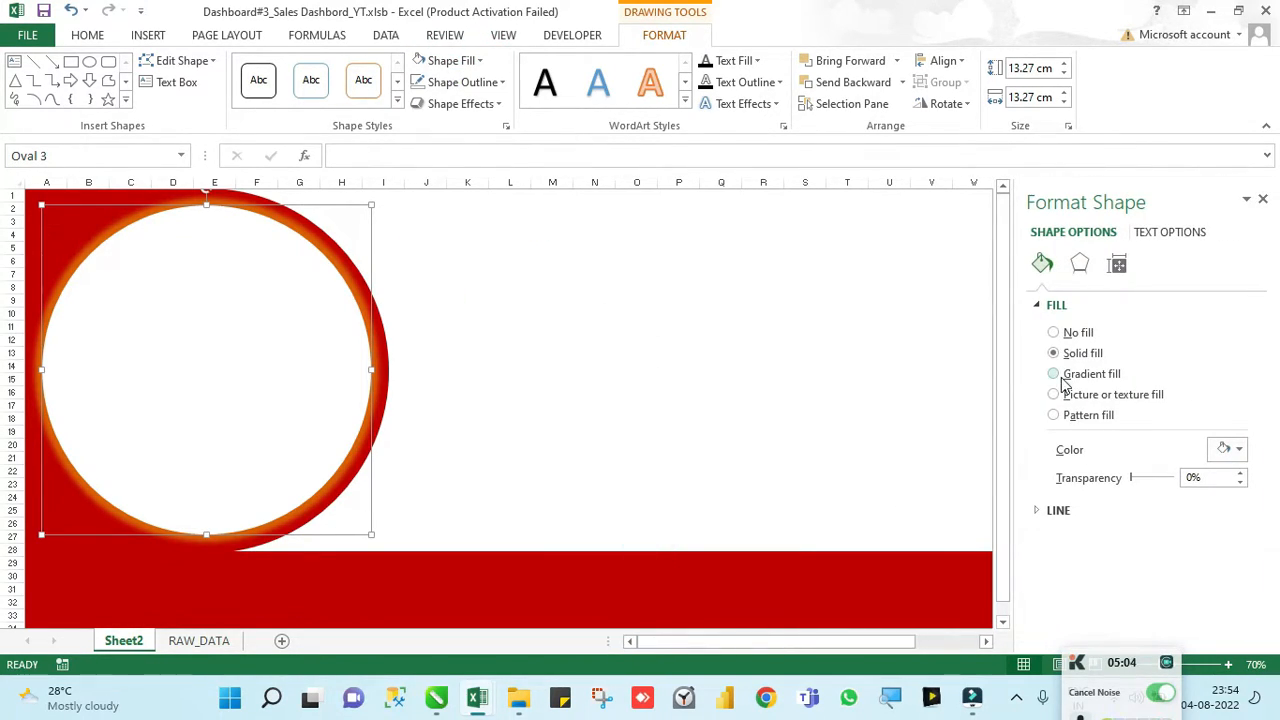
{"action": "left_click", "coordinate": [1056, 376]}
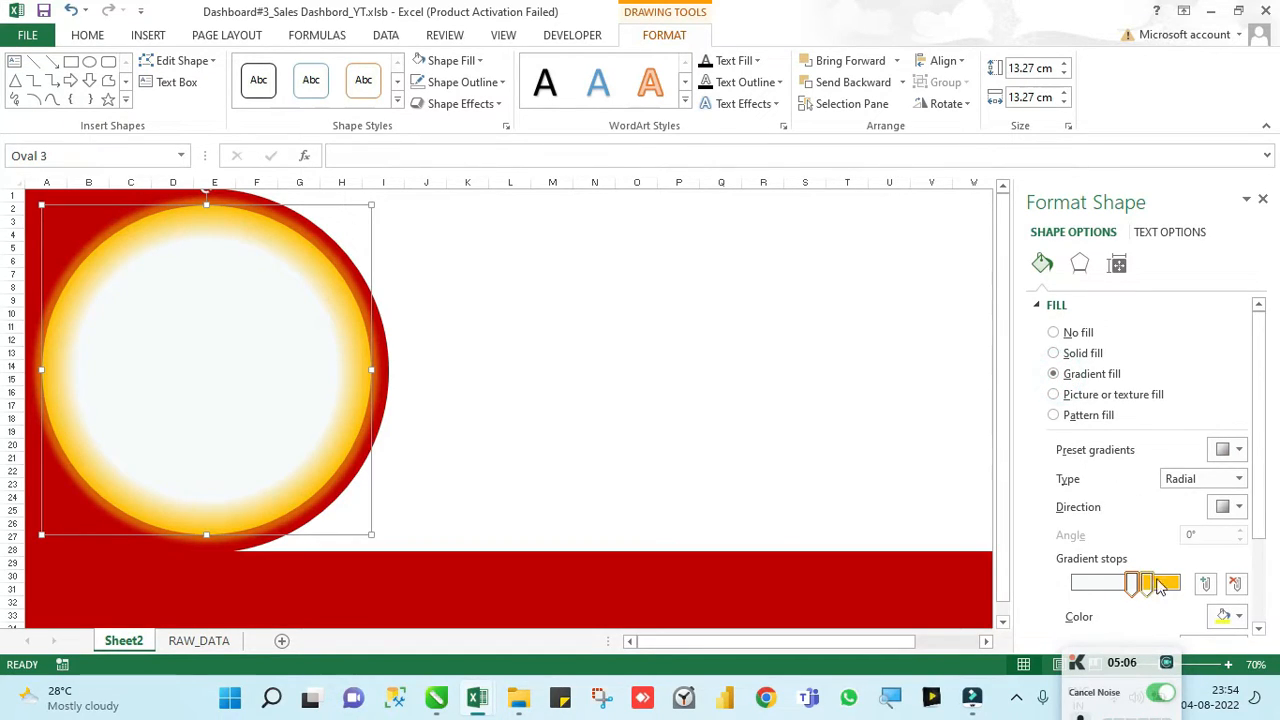
Step: Adjust the circle's gradient stops so the pale centre fills most of it and gold fades in near the rim, and close the formatting options
{"action": "left_click_drag", "start_coordinate": [1130, 585], "coordinate": [1098, 588]}
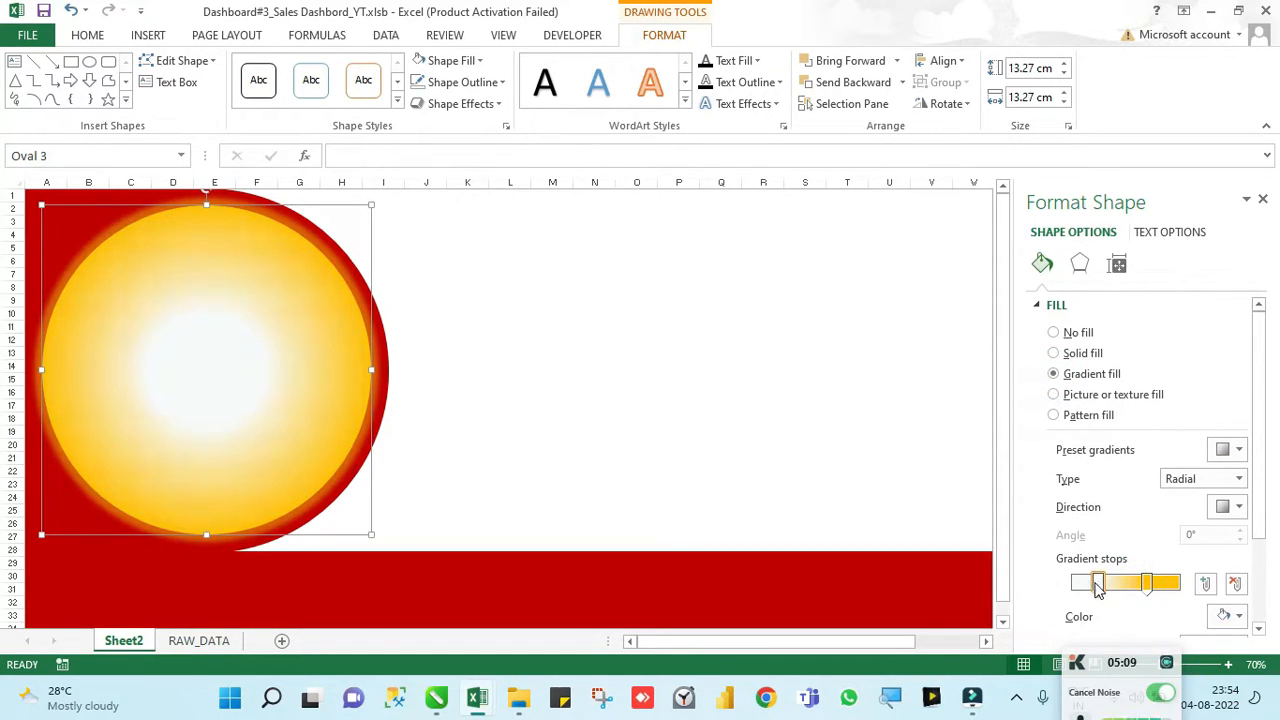
{"action": "left_click", "coordinate": [1153, 587]}
{"action": "mouse_move", "coordinate": [1153, 587]}
{"action": "left_mouse_down"}
{"action": "mouse_move", "coordinate": [1070, 582]}
{"action": "mouse_move", "coordinate": [1177, 587]}
{"action": "left_mouse_up"}
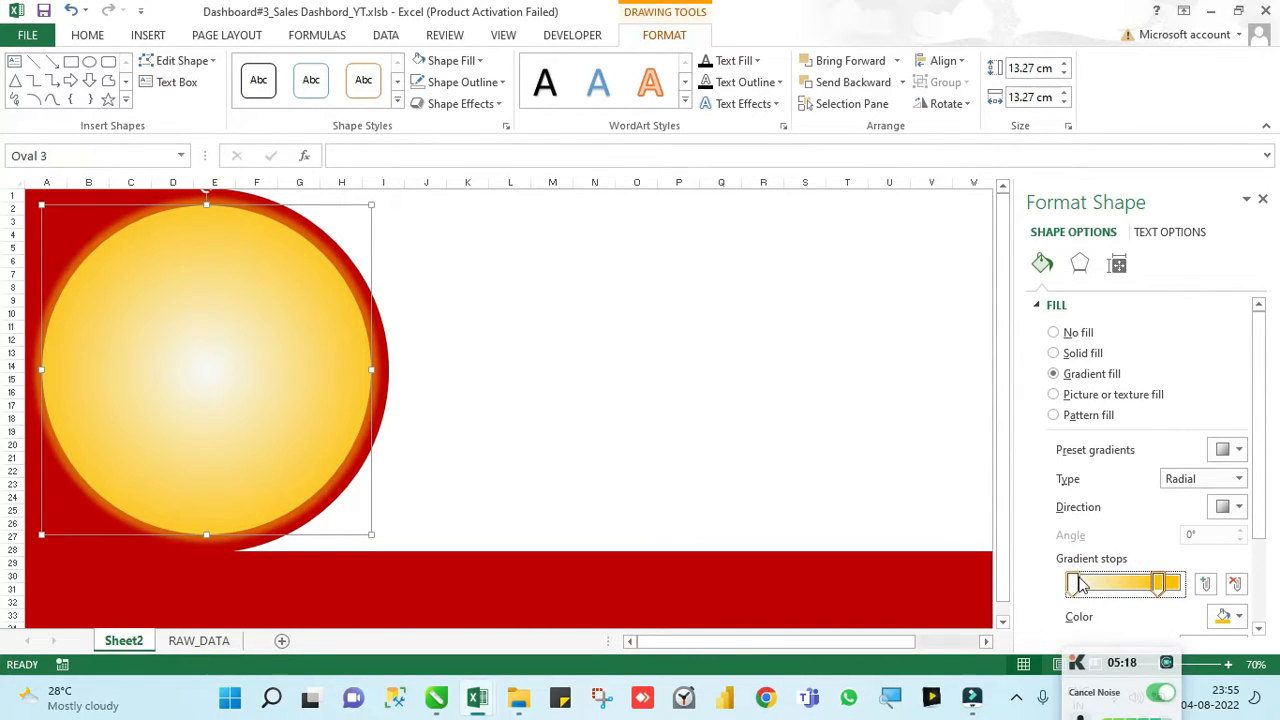
{"action": "left_click_drag", "start_coordinate": [1078, 585], "coordinate": [1092, 589]}
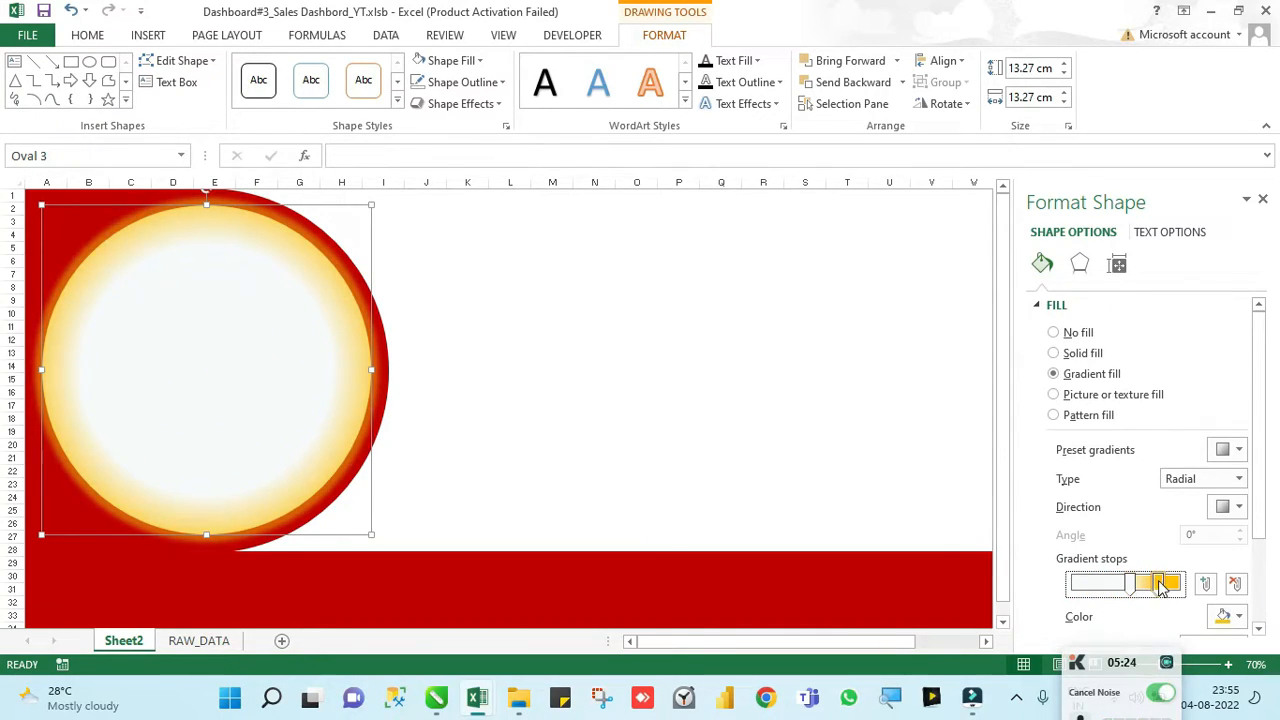
{"action": "left_click_drag", "start_coordinate": [1133, 583], "coordinate": [1130, 580]}
{"action": "left_click", "coordinate": [903, 576]}
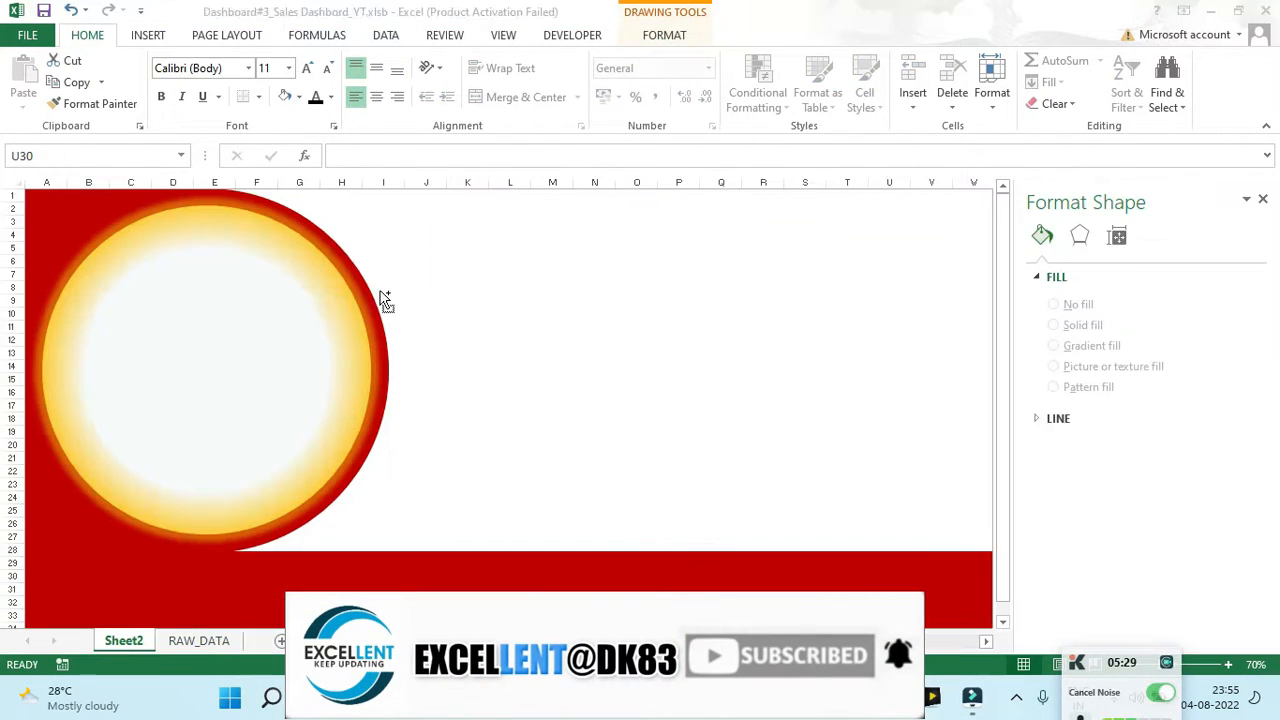
{"action": "left_click", "coordinate": [323, 314]}
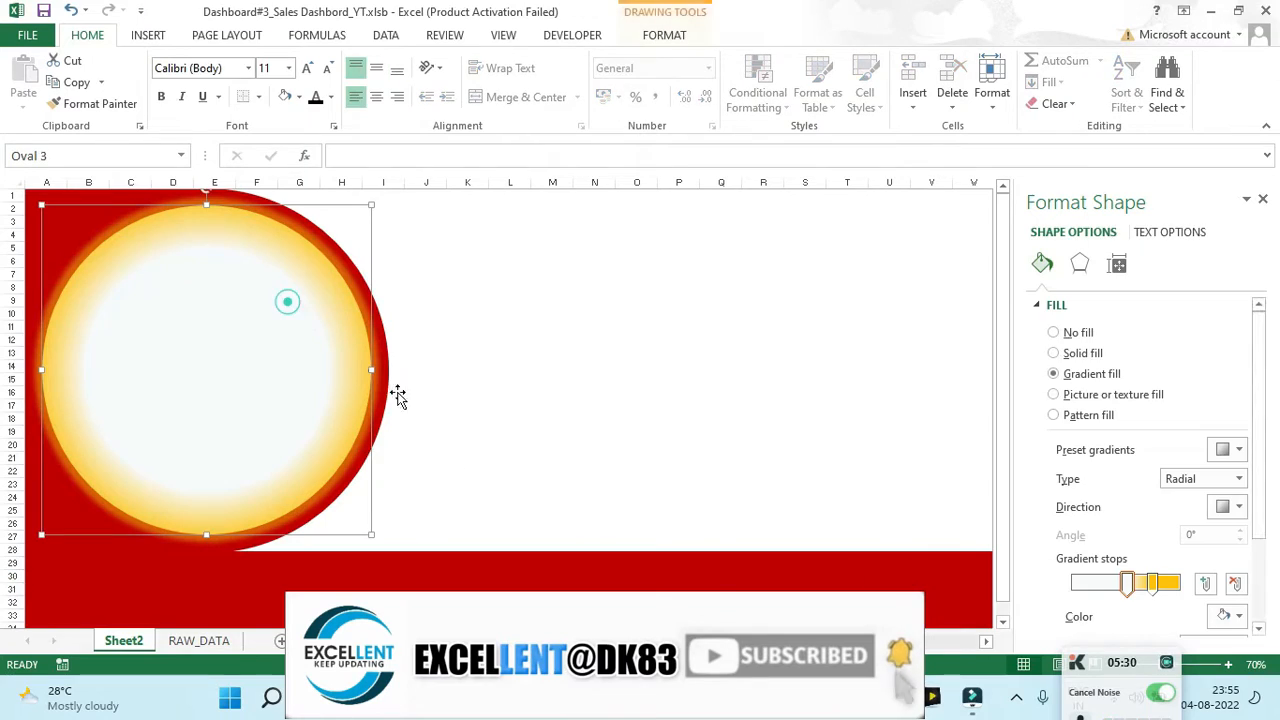
{"action": "left_click", "coordinate": [630, 600]}
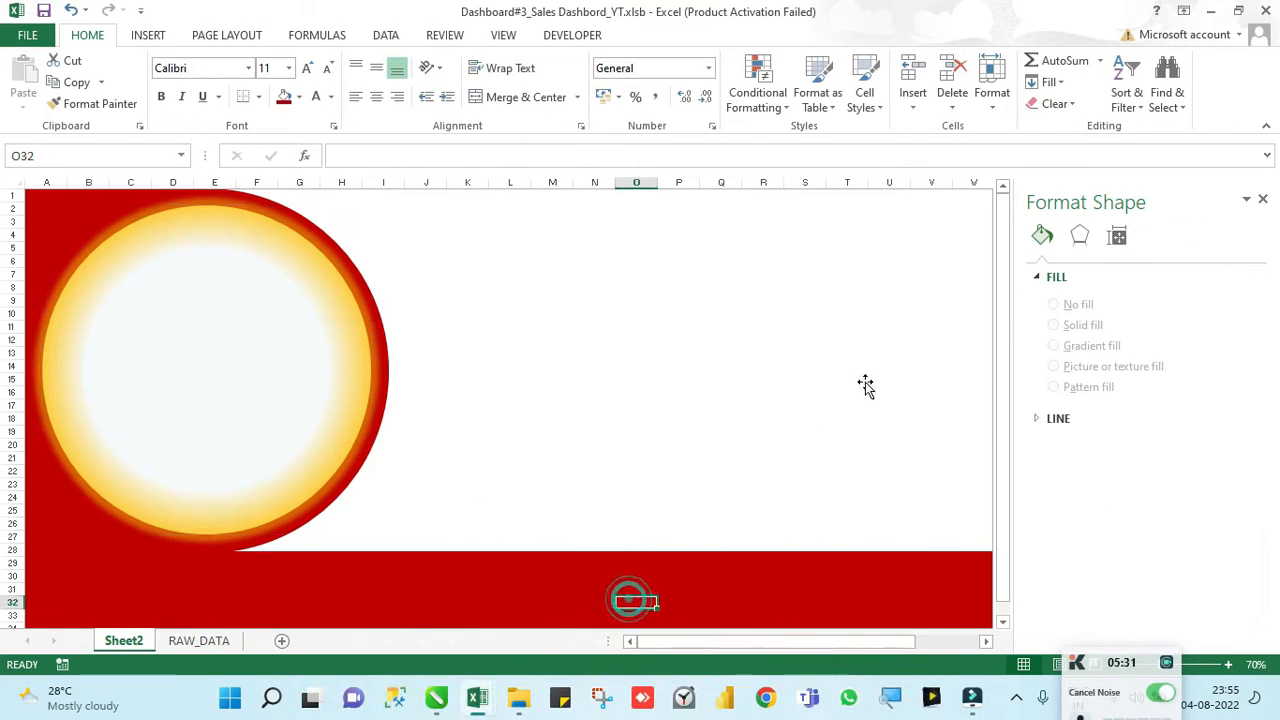
{"action": "left_click", "coordinate": [1263, 201]}
Step: Examine the panel and the coloured shape behind it in the finished dashboard workbook, and return to Sheet2
{"action": "left_click", "coordinate": [1127, 298]}
{"action": "left_click", "coordinate": [723, 298]}
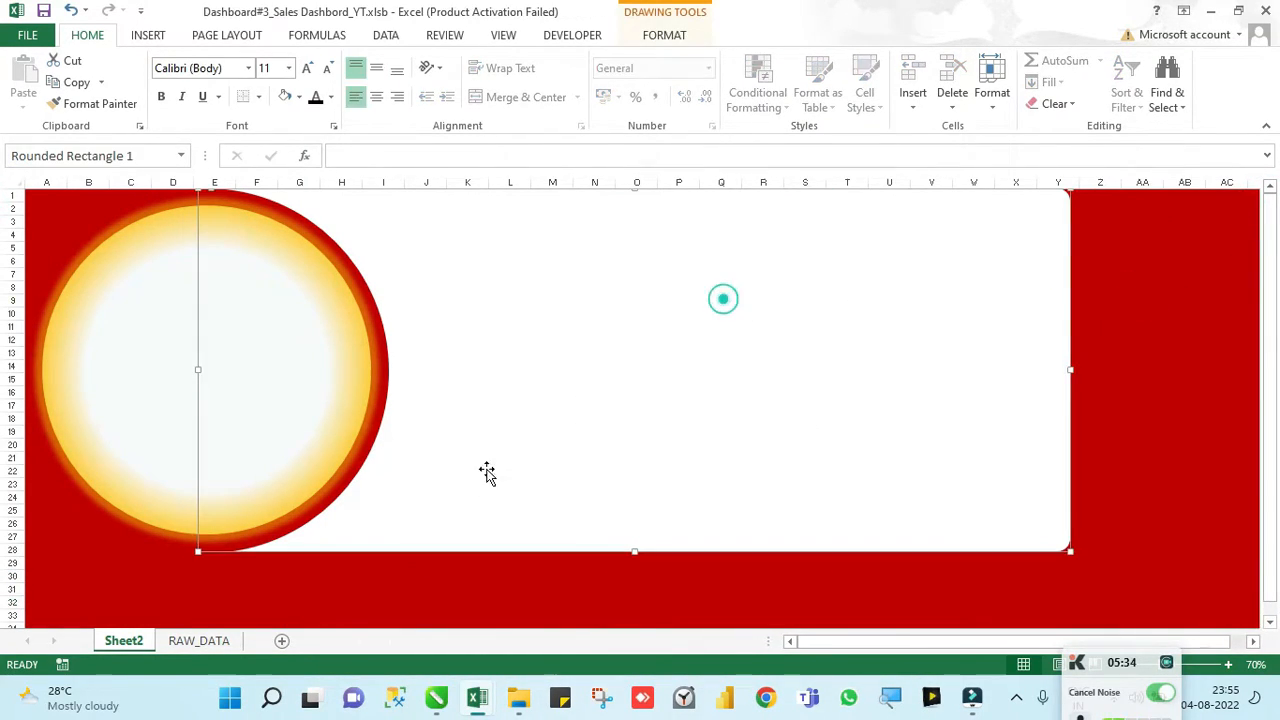
{"action": "key", "text": "alt+Tab"}
{"action": "scroll", "coordinate": [461, 560], "scroll_direction": "down", "scroll_amount": 2}
{"action": "scroll", "coordinate": [520, 496], "scroll_direction": "up", "scroll_amount": 2}
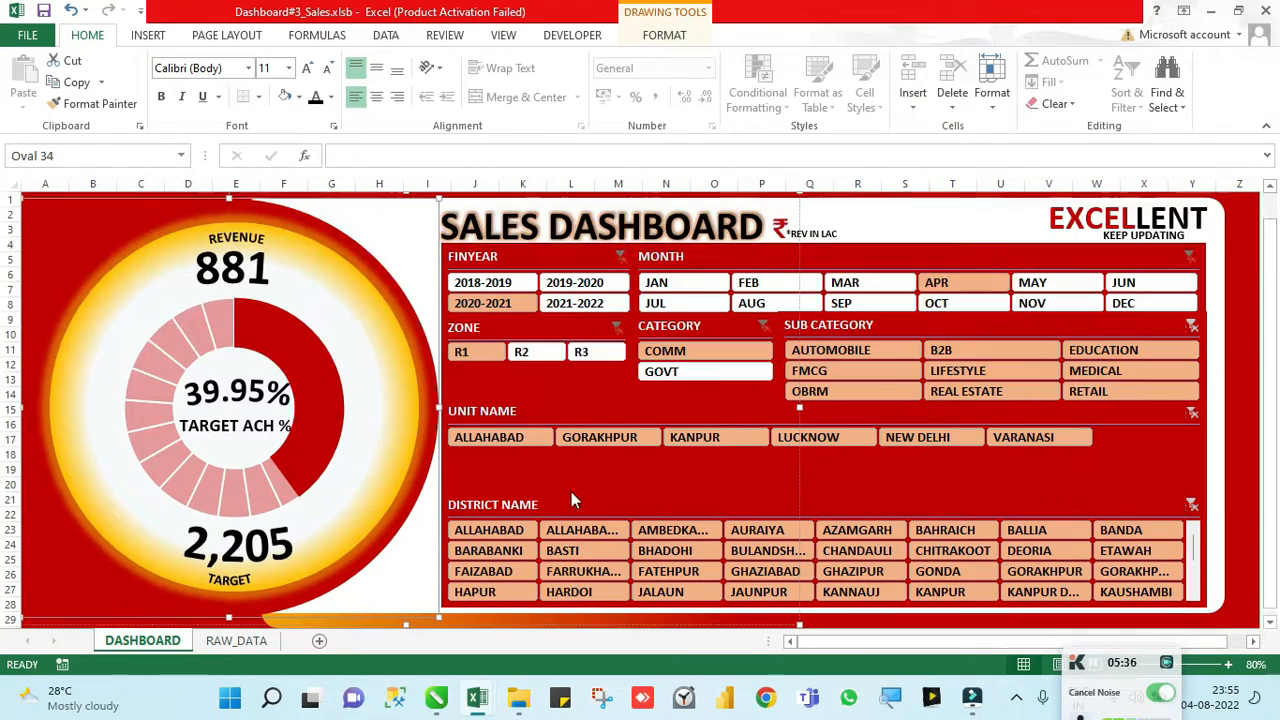
{"action": "key", "text": "alt+Tab"}
Step: Duplicate the white rounded rectangle and offset the copy slightly down and to the right so it ends in column Z
{"action": "left_click", "coordinate": [1013, 349]}
{"action": "left_click", "coordinate": [1001, 311]}
{"action": "left_click_drag", "start_coordinate": [1001, 311], "coordinate": [1015, 337]}
{"action": "mouse_move", "coordinate": [1036, 531]}
{"action": "left_mouse_down"}
{"action": "mouse_move", "coordinate": [1086, 520]}
{"action": "mouse_move", "coordinate": [1056, 524]}
{"action": "left_mouse_up"}
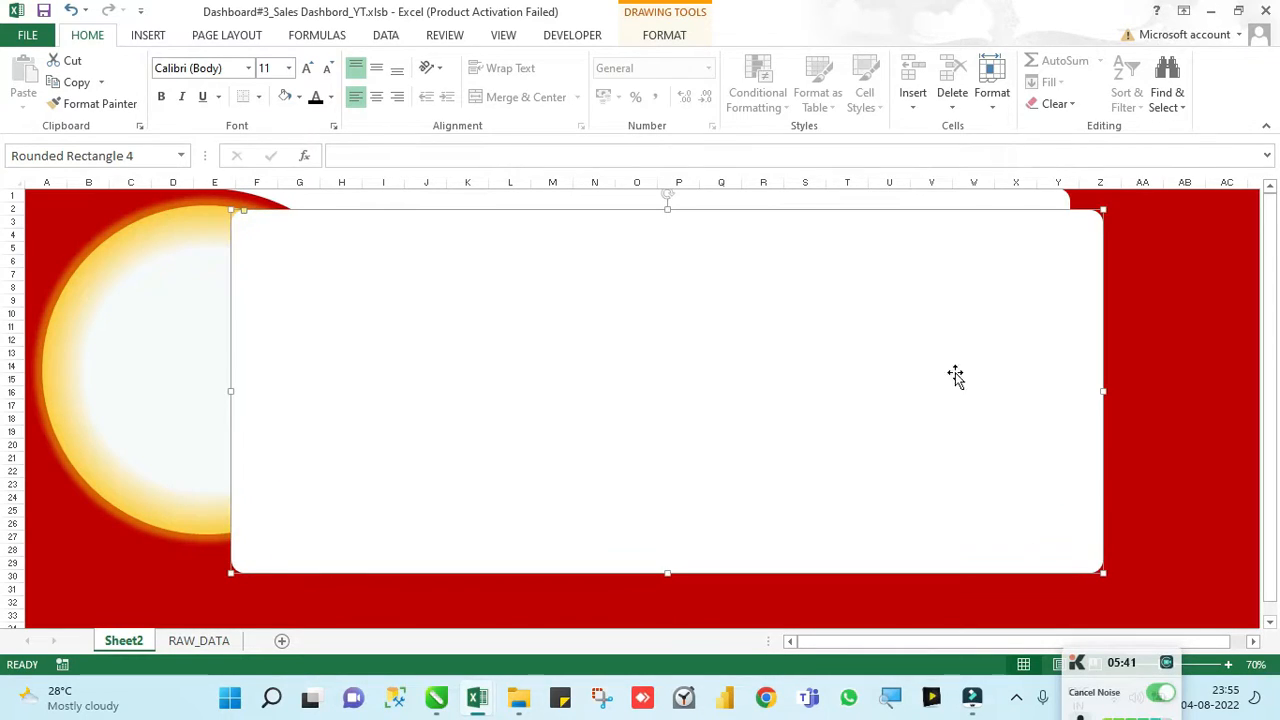
Step: Change the copied rectangle's fill to a radial gradient
{"action": "left_click", "coordinate": [665, 35]}
{"action": "left_click", "coordinate": [479, 61]}
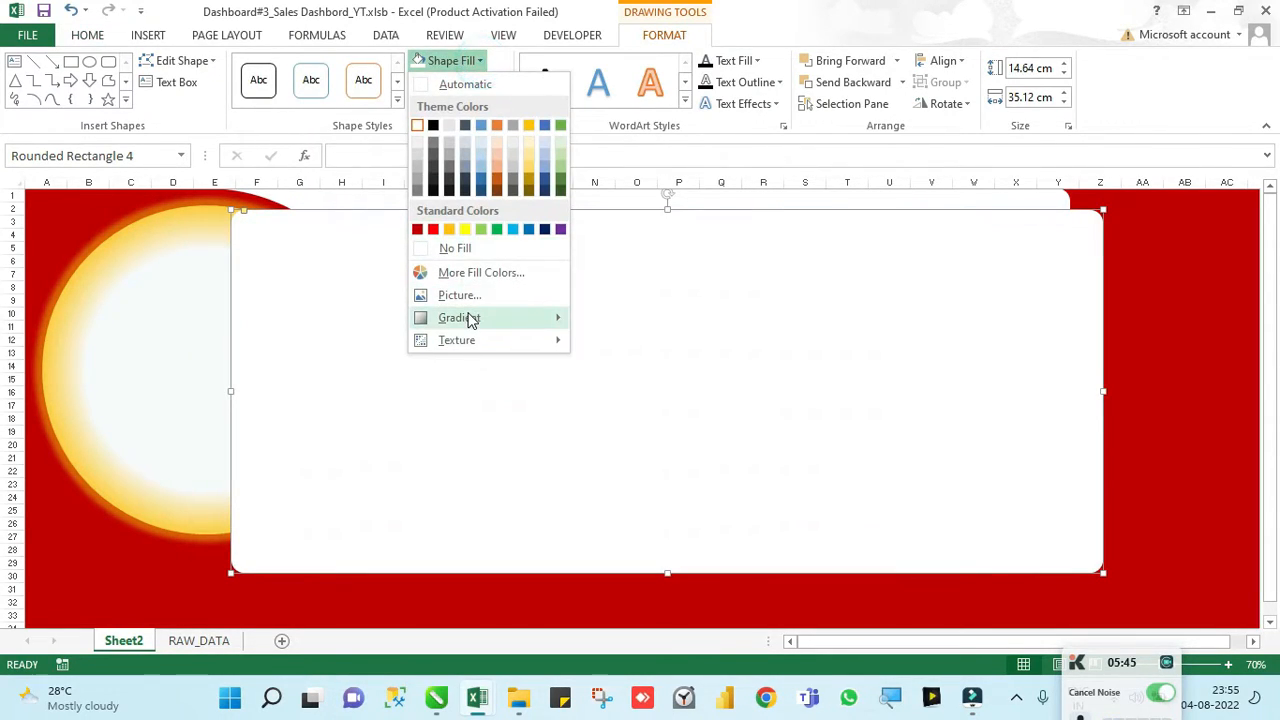
{"action": "mouse_move", "coordinate": [468, 317]}
{"action": "left_click", "coordinate": [640, 528]}
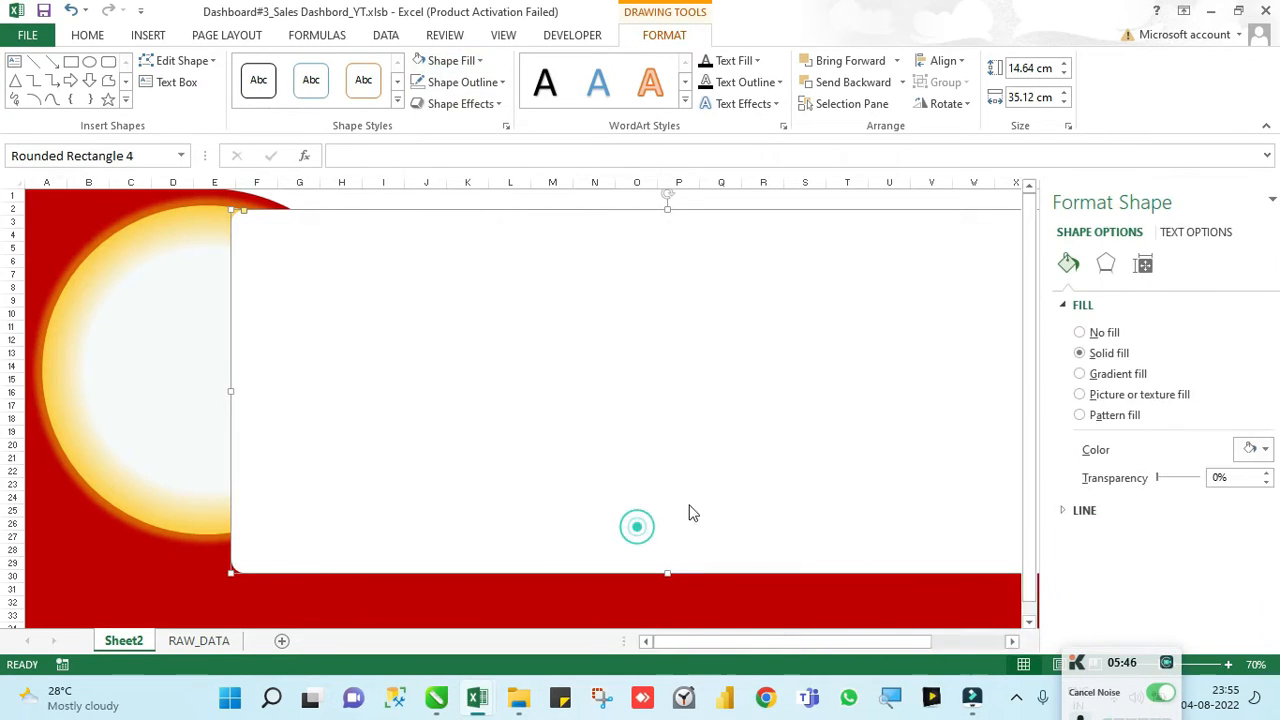
{"action": "left_click", "coordinate": [1059, 377]}
Step: Move the rectangle's two gradient stops to the ends, colouring the first standard orange and the last standard dark red
{"action": "left_click_drag", "start_coordinate": [1129, 588], "coordinate": [1070, 593]}
{"action": "left_click_drag", "start_coordinate": [1155, 585], "coordinate": [1107, 588]}
{"action": "left_click", "coordinate": [1229, 615]}
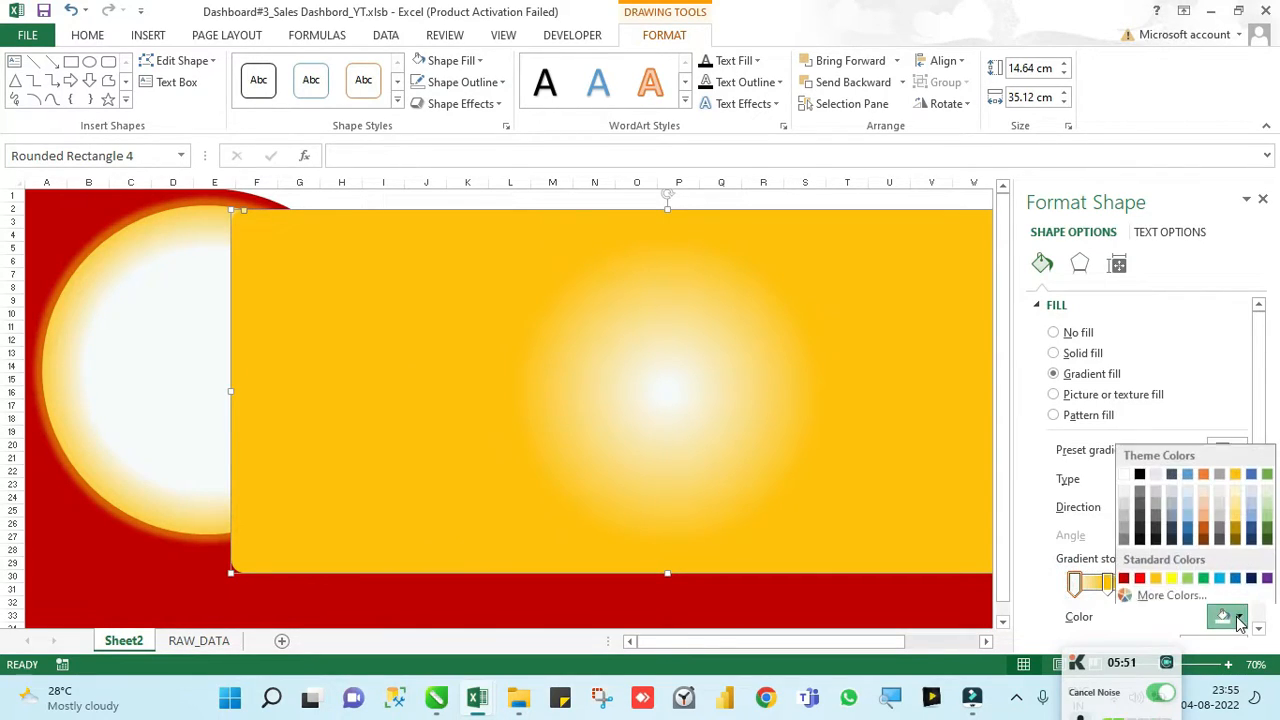
{"action": "left_click", "coordinate": [1158, 578]}
{"action": "left_click", "coordinate": [1107, 588]}
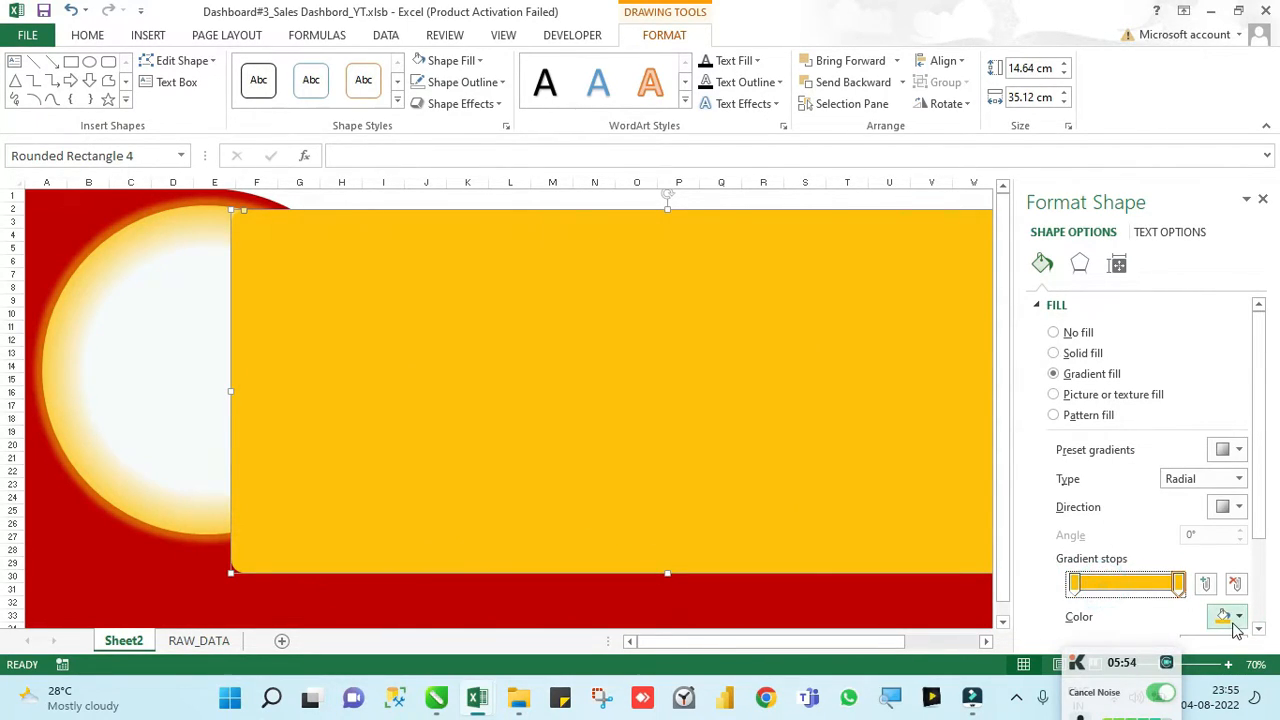
{"action": "left_click", "coordinate": [1229, 615]}
{"action": "left_click", "coordinate": [1124, 576]}
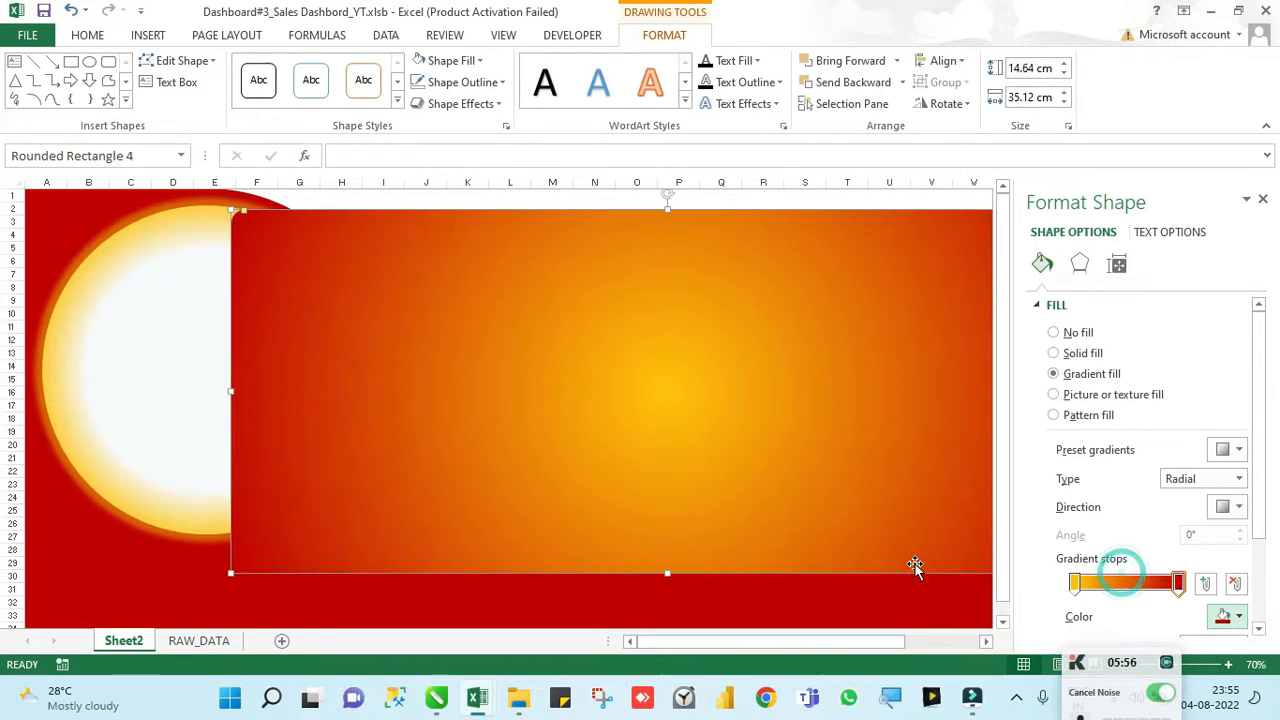
Step: Set the gradient to radiate from the bottom-right corner and send the rectangle behind all other shapes
{"action": "left_click", "coordinate": [1238, 507]}
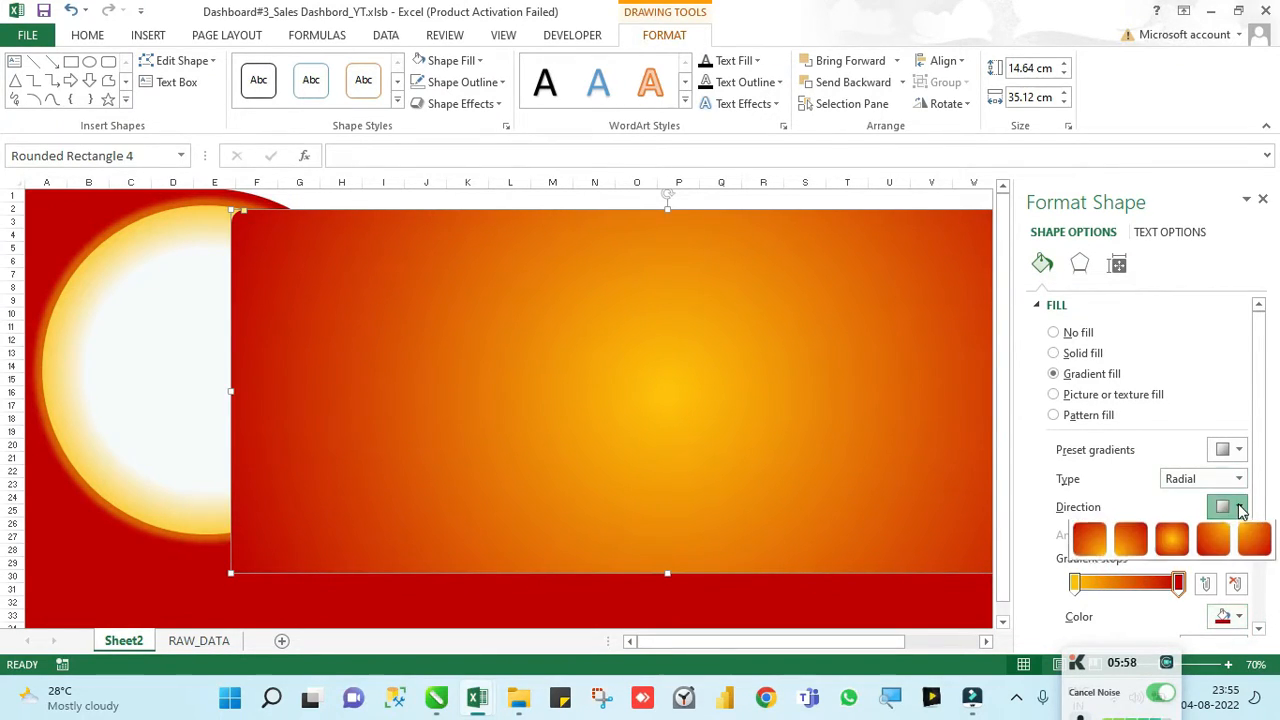
{"action": "left_click", "coordinate": [1104, 552]}
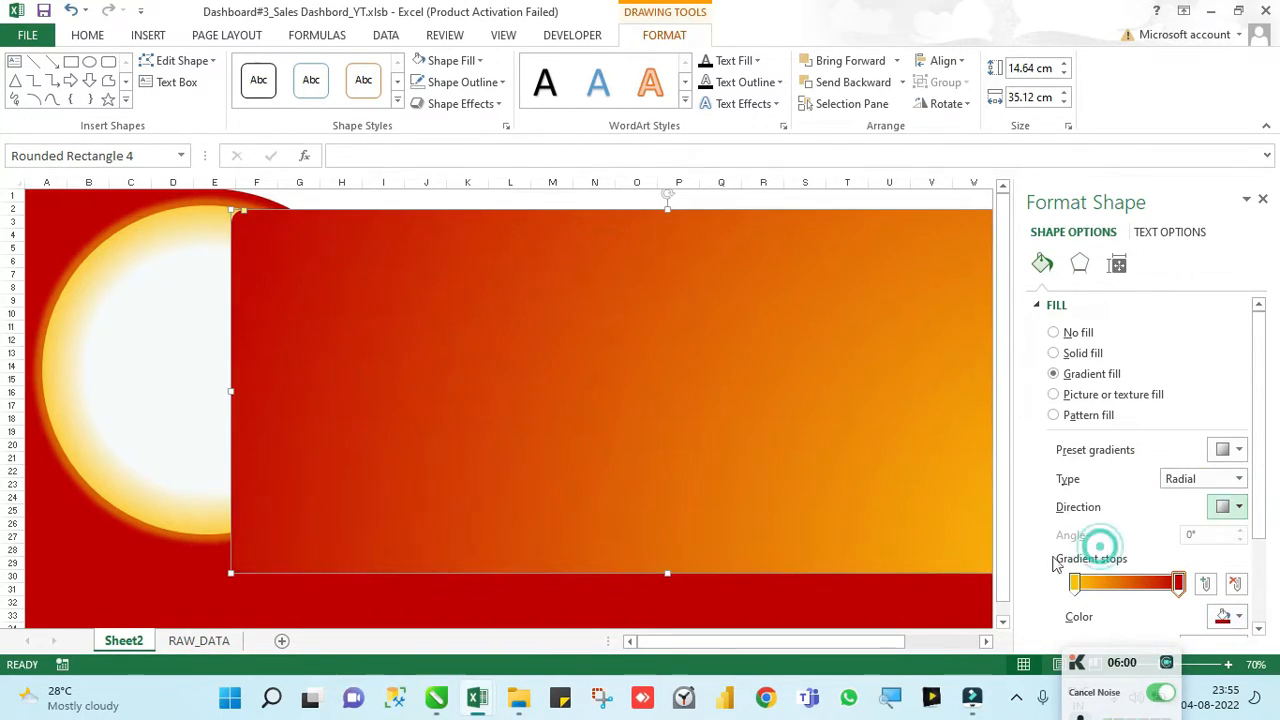
{"action": "left_click", "coordinate": [1263, 200]}
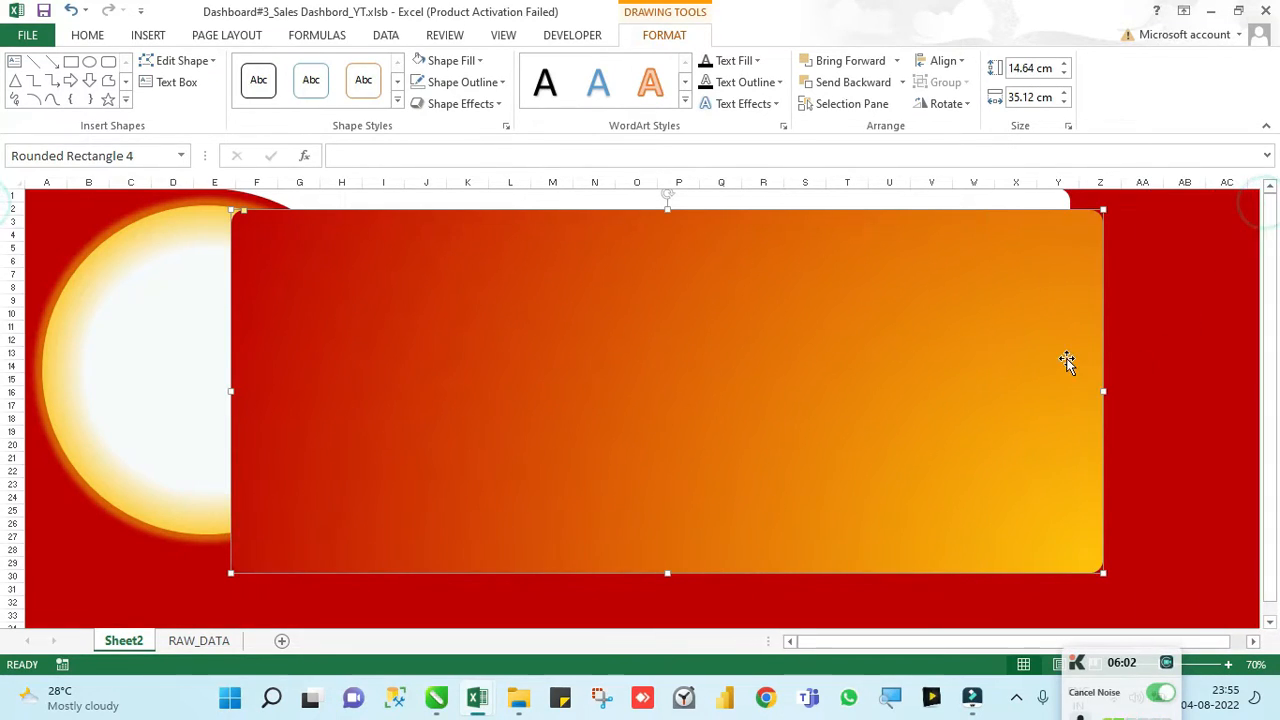
{"action": "left_click", "coordinate": [903, 84]}
{"action": "left_click", "coordinate": [884, 125]}
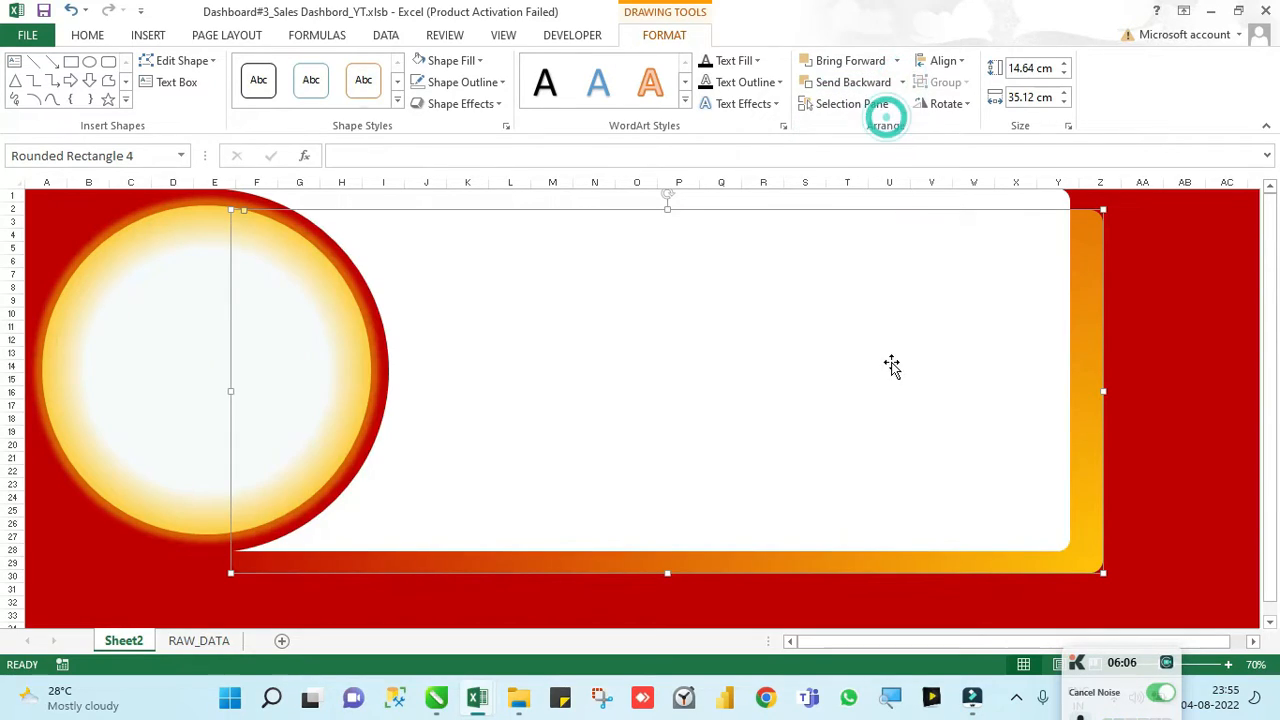
Step: Nudge the gradient rectangle slightly left and down, and change its fill to a linear gradient from orange at its left end to dark red
{"action": "mouse_move", "coordinate": [1103, 470]}
{"action": "left_mouse_down"}
{"action": "mouse_move", "coordinate": [1087, 467]}
{"action": "mouse_move", "coordinate": [1099, 472]}
{"action": "left_mouse_up"}
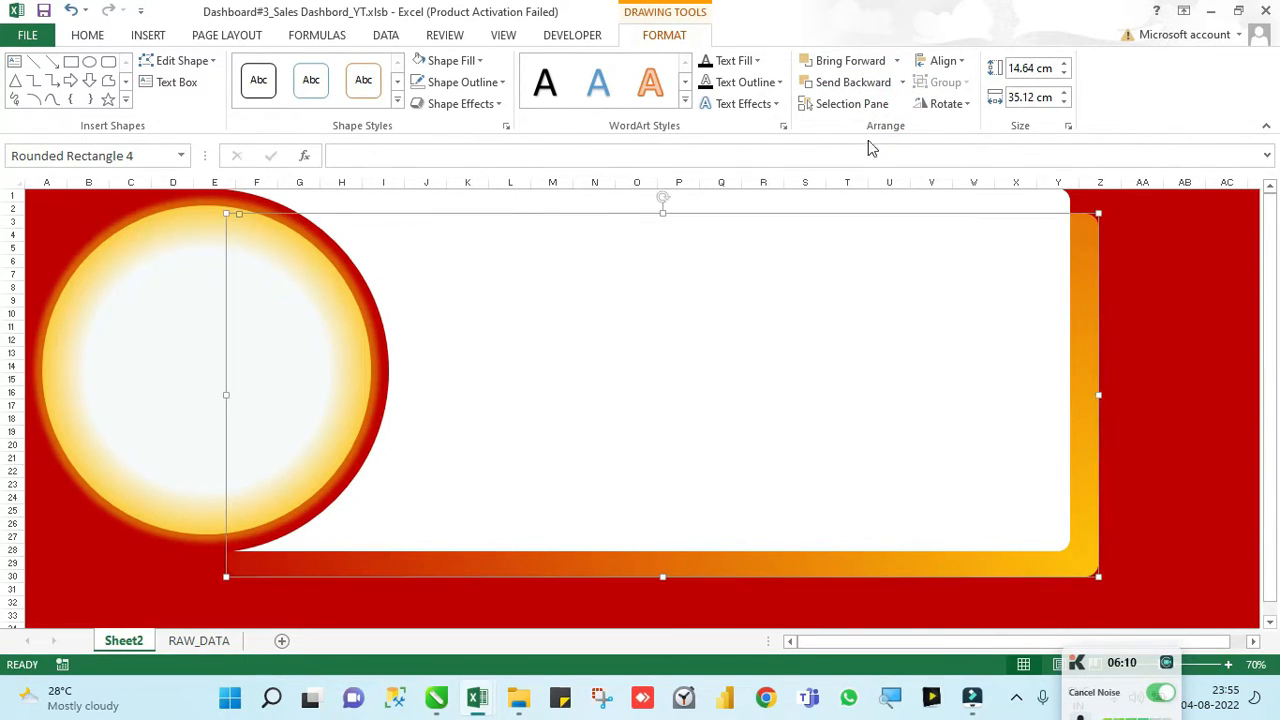
{"action": "left_click", "coordinate": [479, 61]}
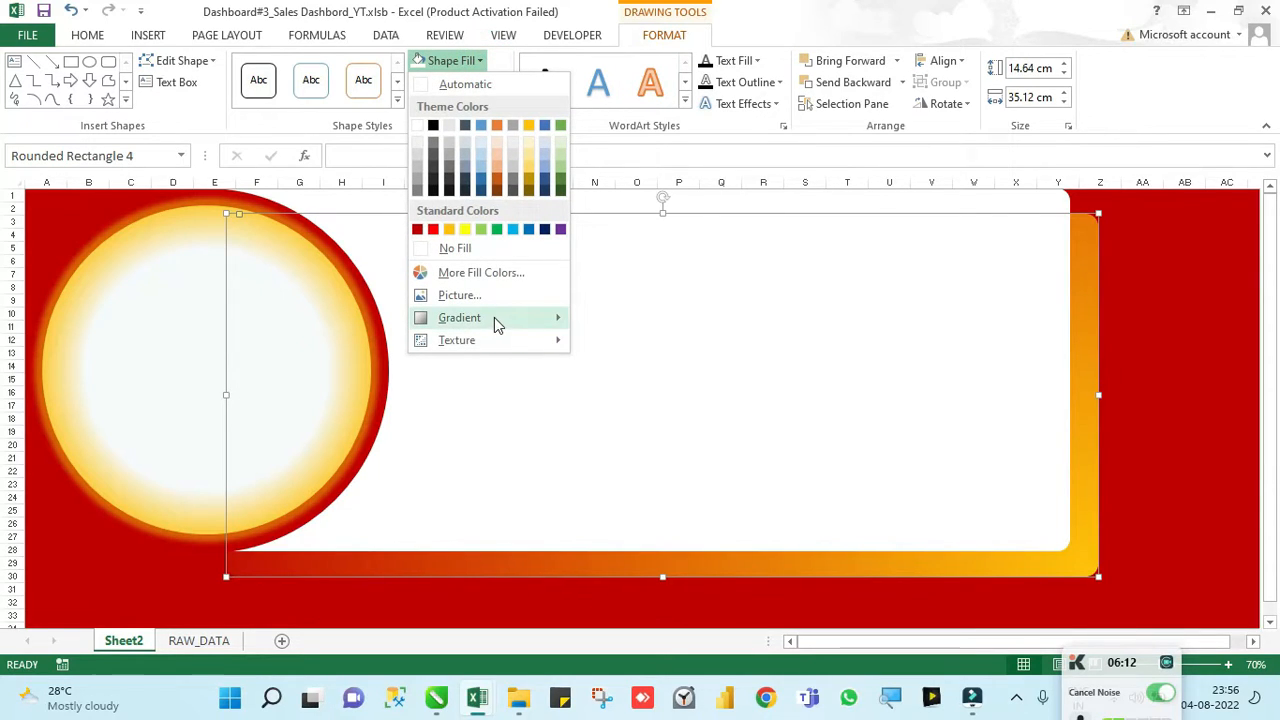
{"action": "mouse_move", "coordinate": [497, 320]}
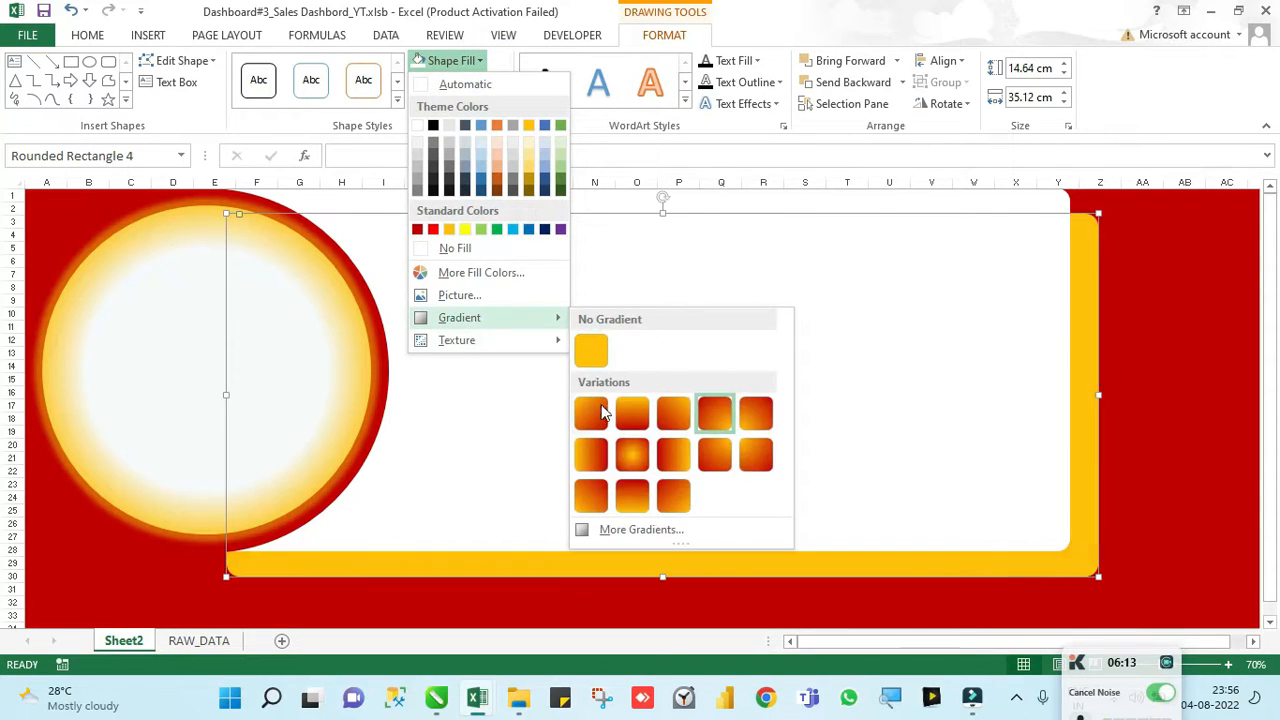
{"action": "left_click", "coordinate": [590, 466]}
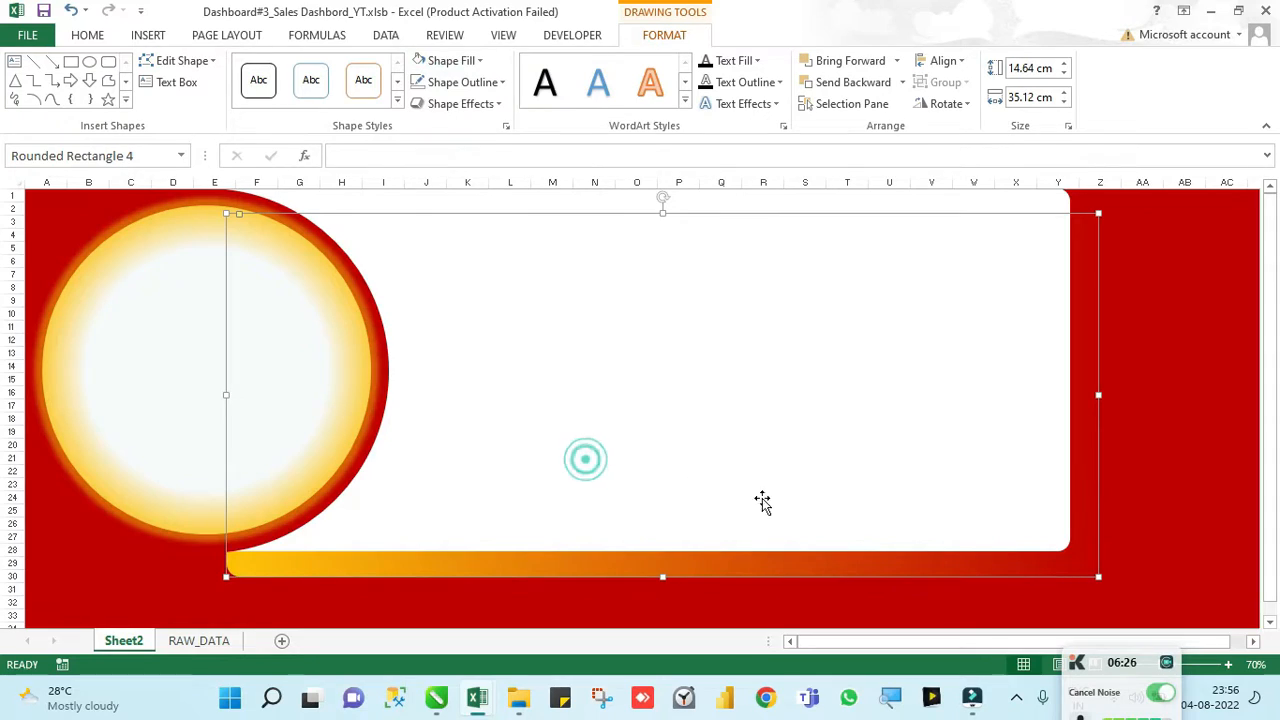
{"action": "left_click", "coordinate": [1123, 457]}
Step: Shorten the gradient rectangle by raising its bottom edge to row 29, leaving a thin strip below the white panel
{"action": "left_click", "coordinate": [810, 576]}
{"action": "left_click", "coordinate": [810, 576]}
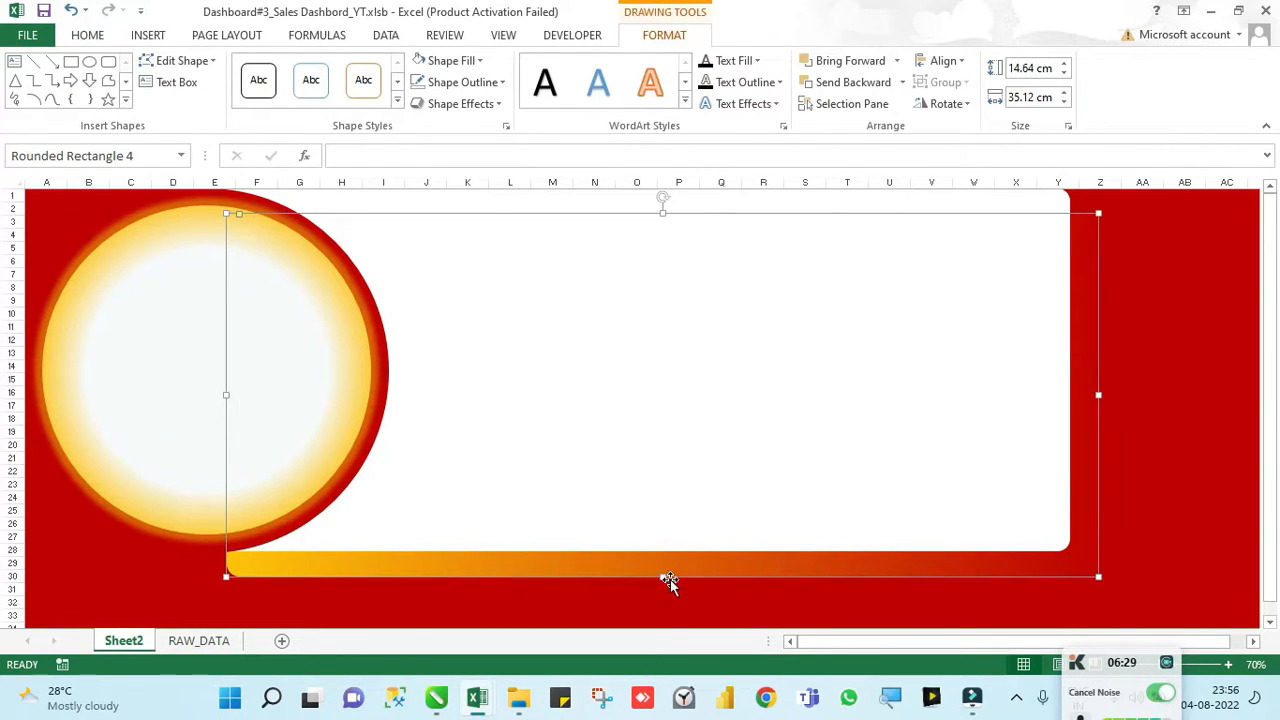
{"action": "left_click_drag", "start_coordinate": [662, 576], "coordinate": [663, 563]}
{"action": "left_click", "coordinate": [1182, 444]}
{"action": "left_click", "coordinate": [1152, 435]}
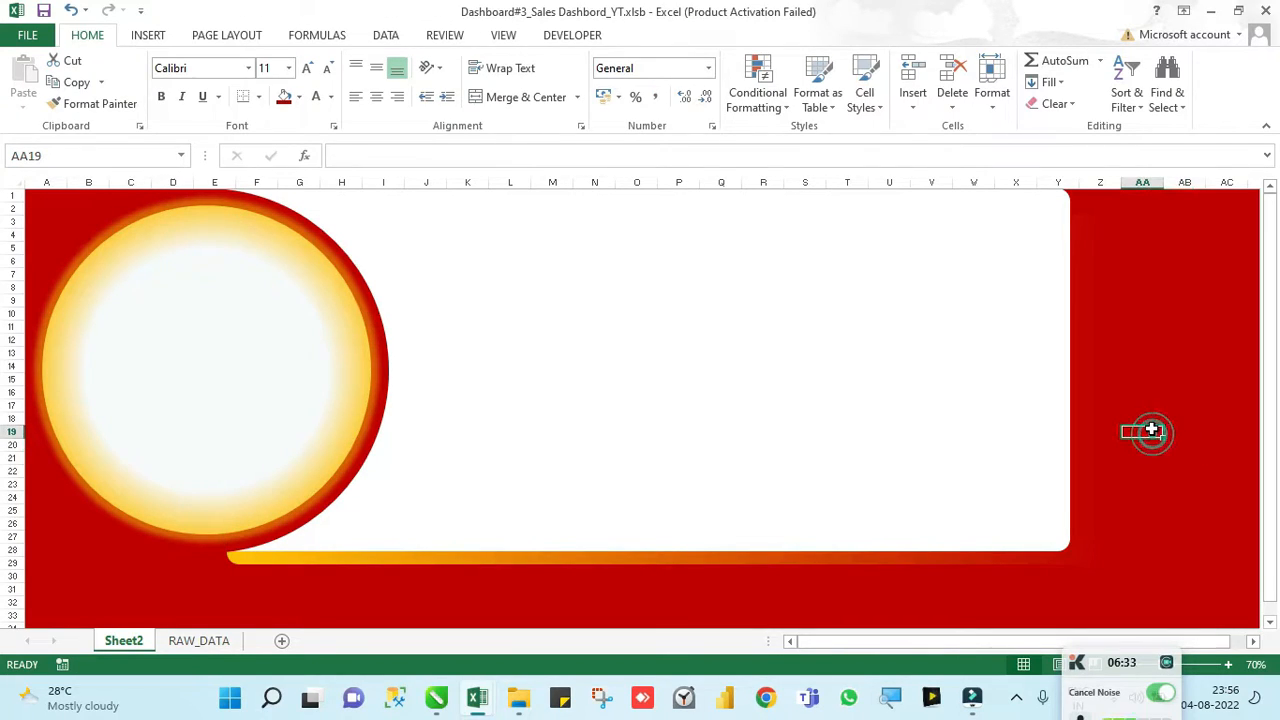
Step: Copy the EXCELLENT KEEP UPDATING logo from the Dashboard#3_Sales workbook into the white panel's upper-right corner on Sheet2
{"action": "left_click_drag", "start_coordinate": [1116, 656], "coordinate": [1106, 666]}
{"action": "left_click", "coordinate": [1223, 662]}
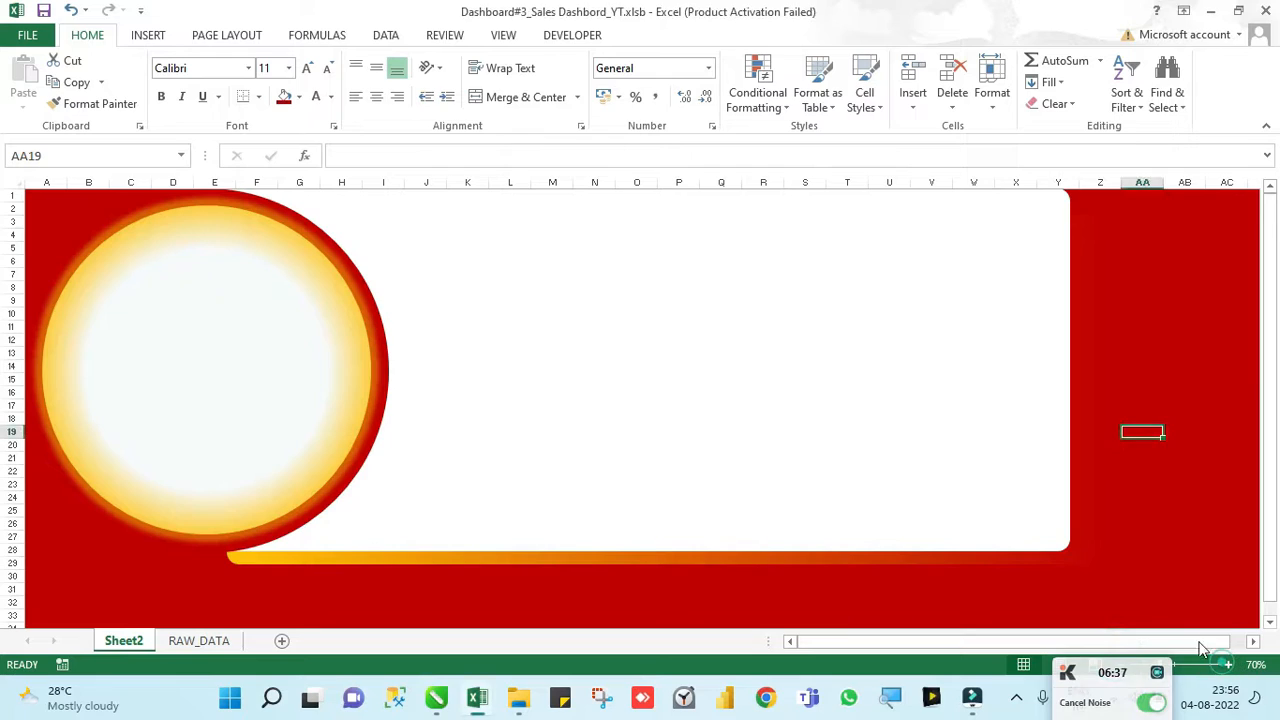
{"action": "left_click", "coordinate": [1228, 664]}
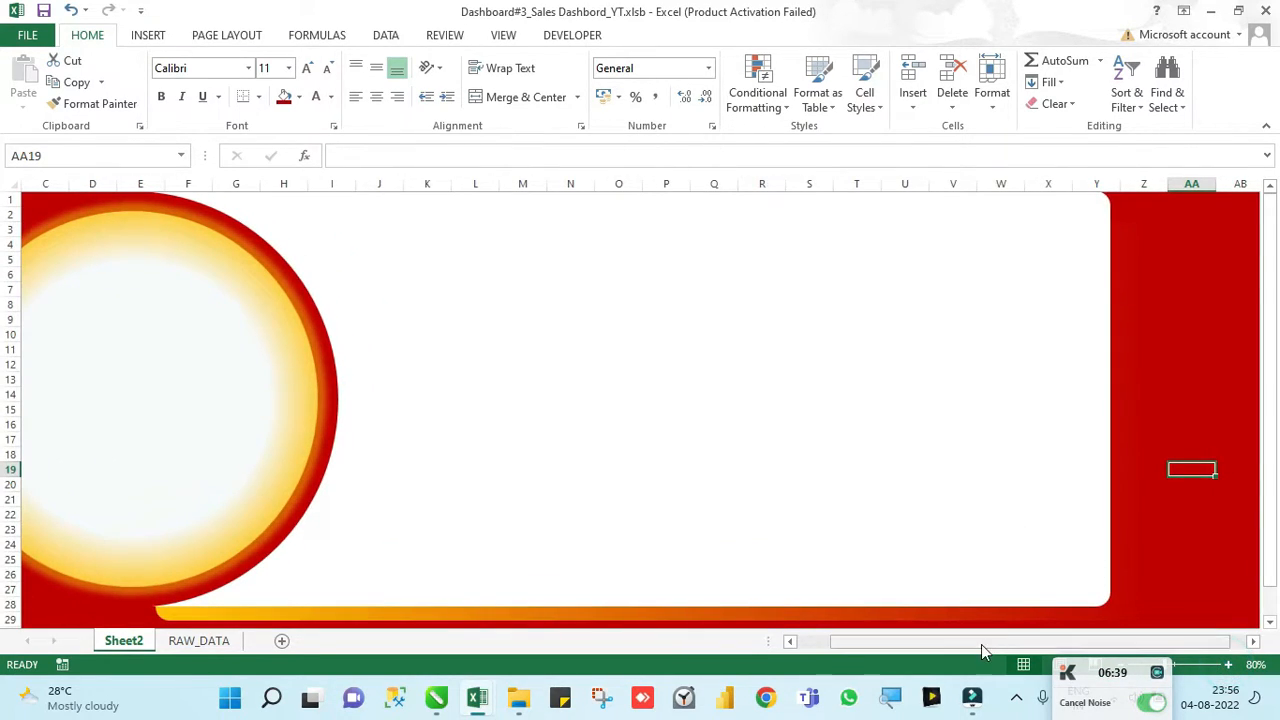
{"action": "left_click_drag", "start_coordinate": [975, 641], "coordinate": [843, 642]}
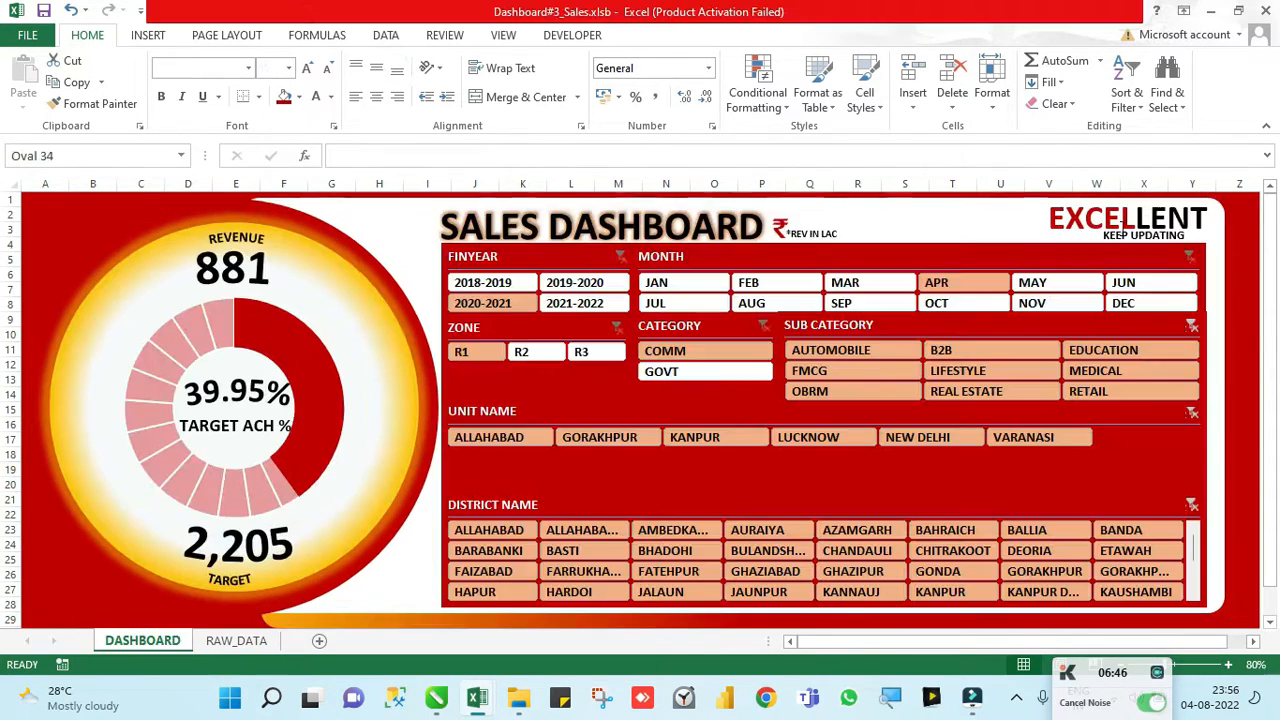
{"action": "left_click", "coordinate": [1118, 218]}
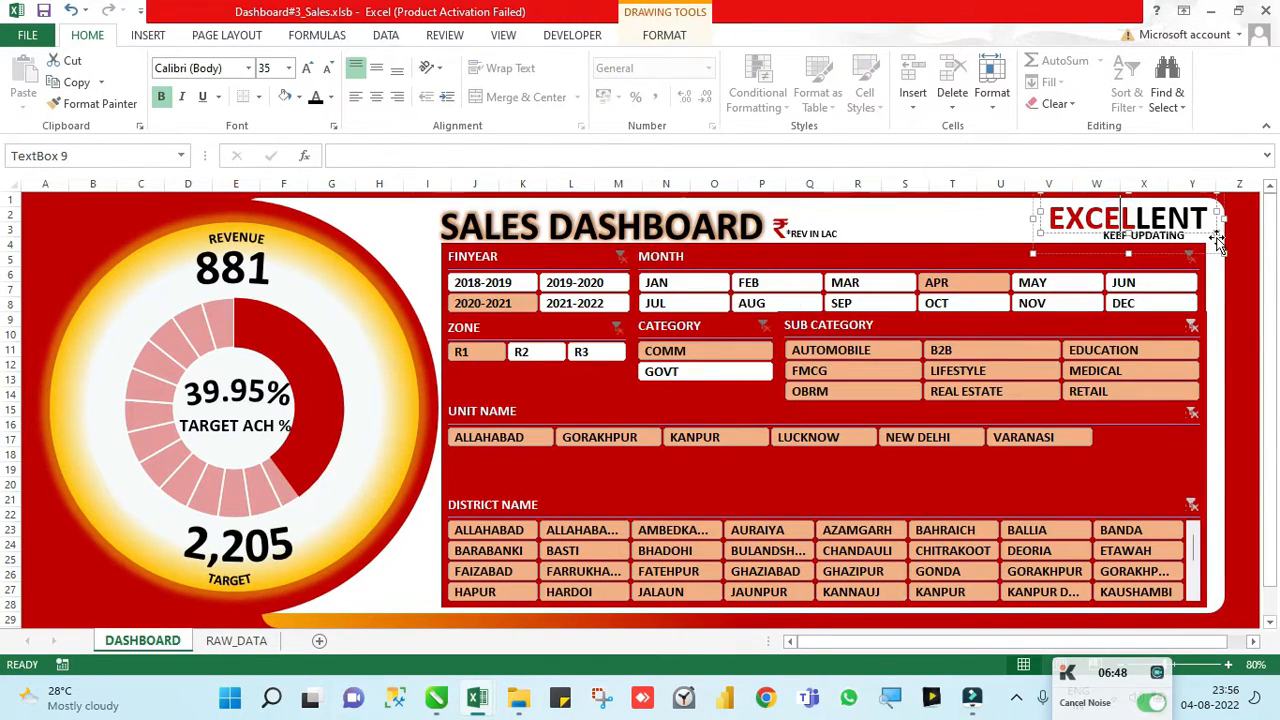
{"action": "left_click", "coordinate": [1218, 256]}
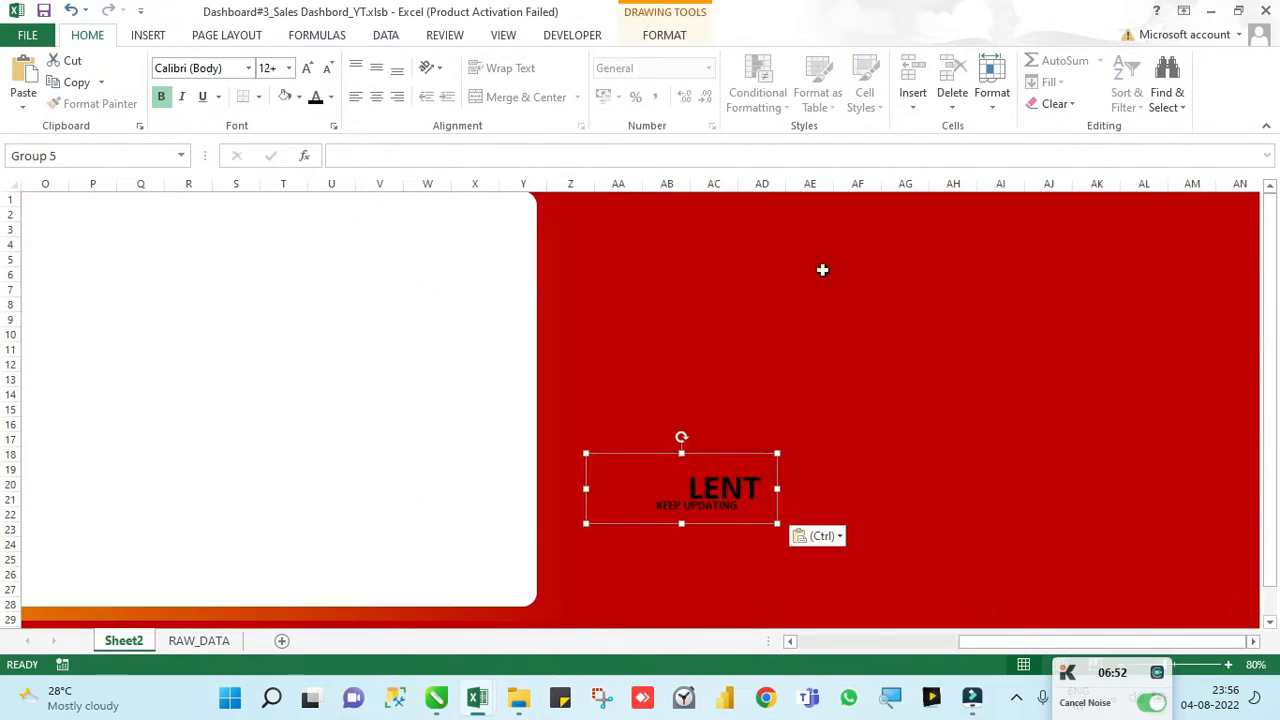
{"action": "left_click_drag", "start_coordinate": [658, 450], "coordinate": [497, 200]}
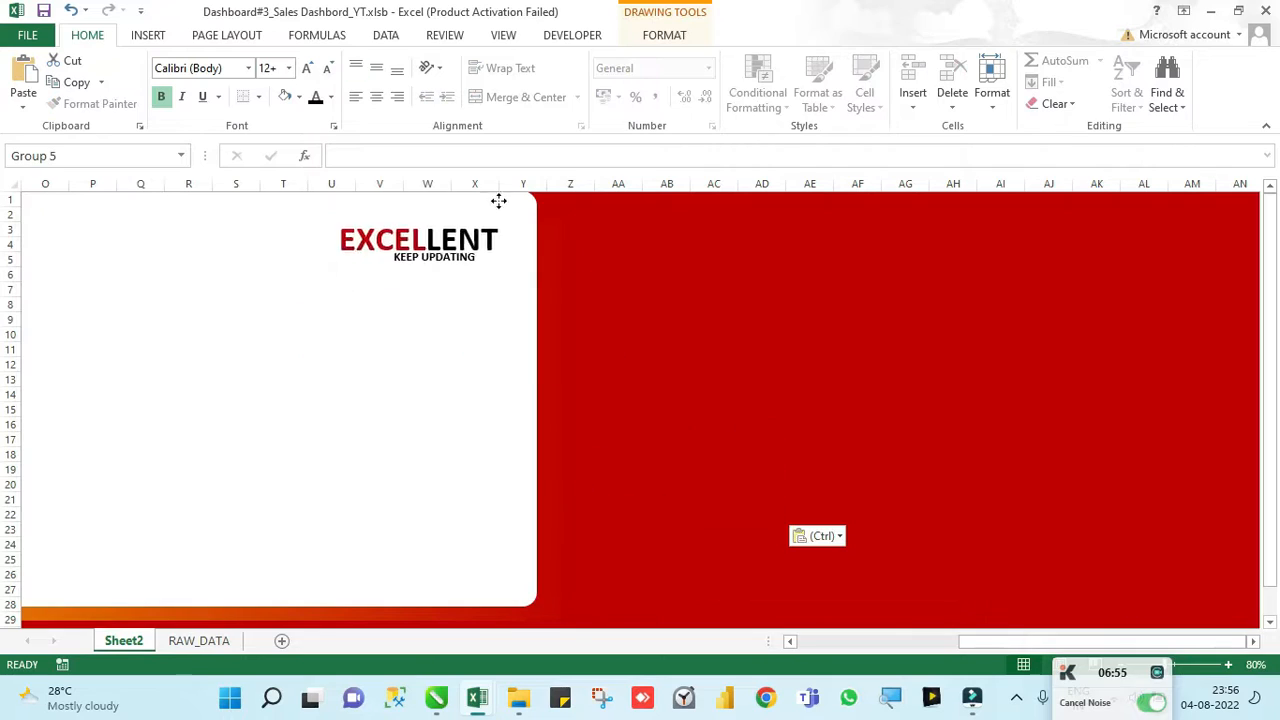
{"action": "left_click_drag", "start_coordinate": [437, 231], "coordinate": [411, 180]}
{"action": "left_click_drag", "start_coordinate": [985, 641], "coordinate": [820, 641]}
{"action": "left_click", "coordinate": [1211, 391]}
Step: Copy the SALES DASHBOARD title from the Dashboard#3_Sales workbook and place it along the top of the white panel
{"action": "key", "text": "alt+Tab"}
{"action": "left_click", "coordinate": [610, 195]}
{"action": "left_click", "coordinate": [832, 242], "text": "ctrl"}
{"action": "left_click", "coordinate": [781, 229], "text": "ctrl"}
{"action": "left_click", "coordinate": [866, 217]}
{"action": "left_click", "coordinate": [650, 224]}
{"action": "key", "text": "ctrl+c"}
{"action": "key", "text": "alt+Tab"}
{"action": "key", "text": "ctrl+v"}
{"action": "left_click_drag", "start_coordinate": [517, 277], "coordinate": [671, 249]}
Step: Copy the red rupee symbol from the Dashboard#3_Sales workbook and place it beside the SALES DASHBOARD title
{"action": "key", "text": "alt+Tab"}
{"action": "left_click", "coordinate": [780, 226]}
{"action": "key", "text": "ctrl+c"}
{"action": "key", "text": "alt+Tab"}
{"action": "key", "text": "ctrl+v"}
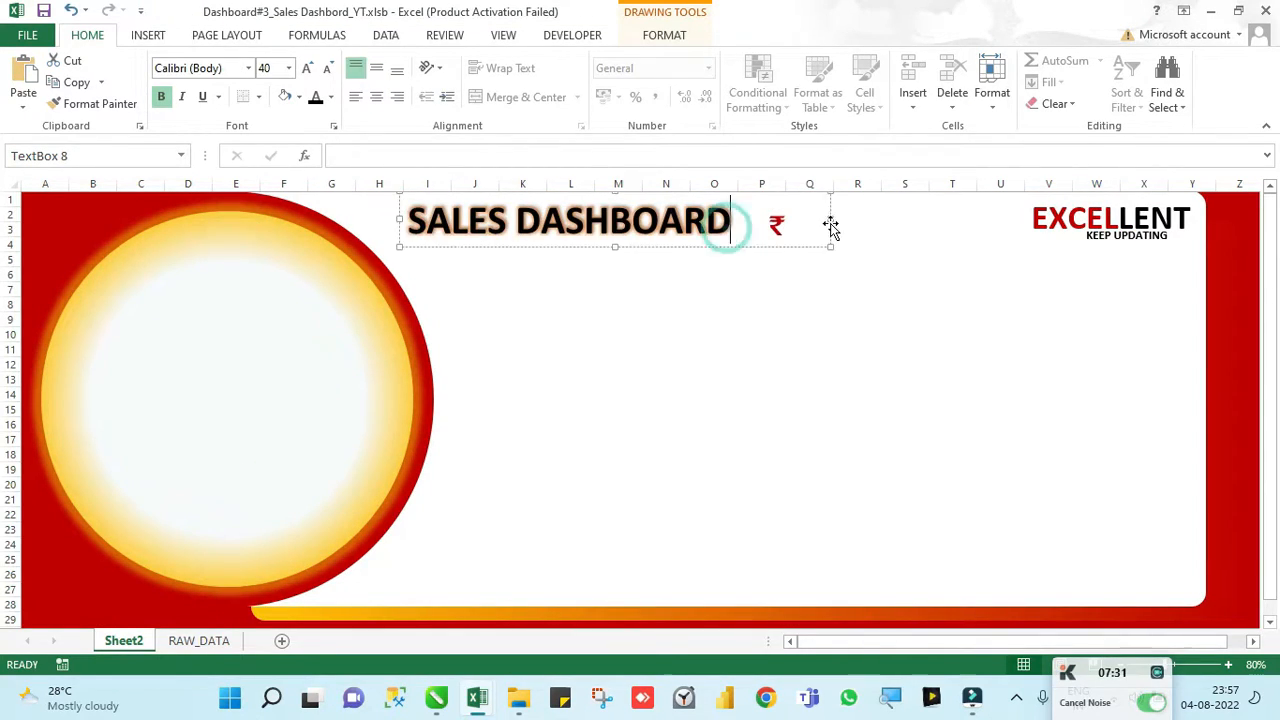
{"action": "left_click_drag", "start_coordinate": [783, 245], "coordinate": [815, 241]}
Step: Copy the *REV IN LAC label from the Dashboard#3_Sales workbook and place it next to the rupee symbol
{"action": "key", "text": "alt+Tab"}
{"action": "left_click", "coordinate": [831, 223]}
{"action": "key", "text": "ctrl+c"}
{"action": "key", "text": "alt+Tab"}
{"action": "key", "text": "ctrl+v"}
{"action": "left_click", "coordinate": [1224, 331]}
{"action": "left_click", "coordinate": [1247, 303]}
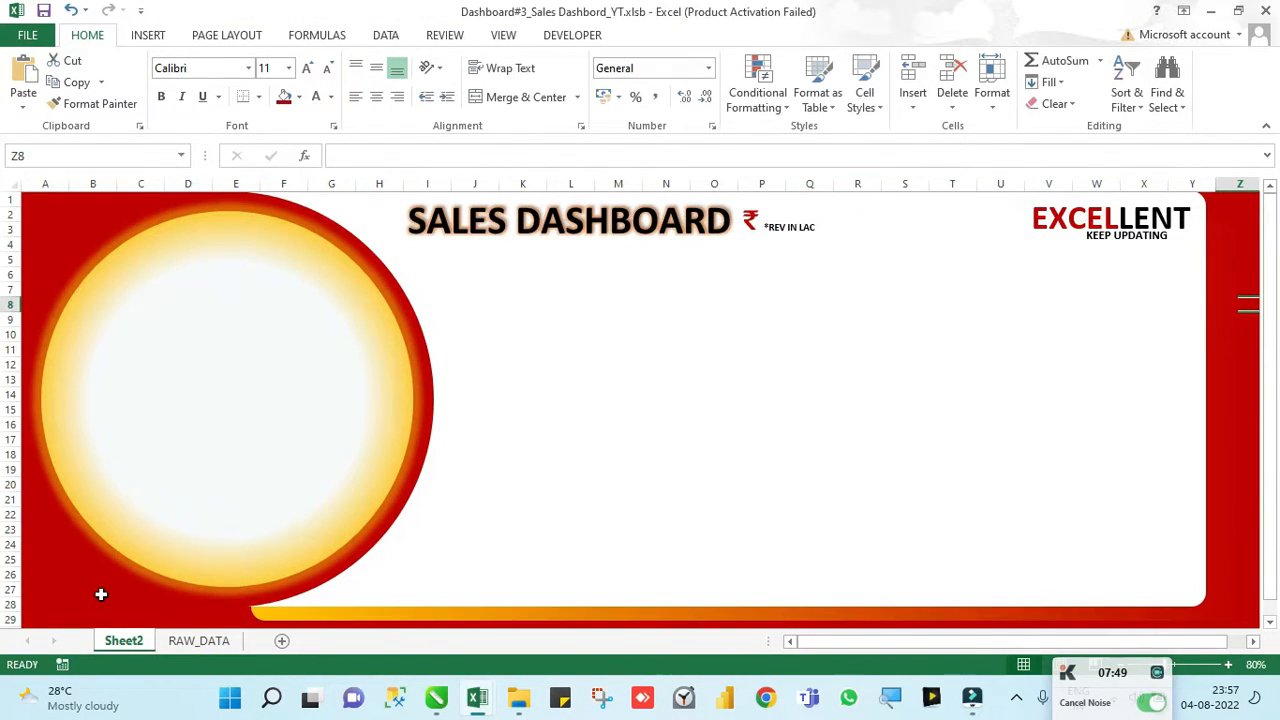
Step: Create a PivotTable on a new worksheet from the RAW_DATA range A1:I32541
{"action": "left_click", "coordinate": [198, 640]}
{"action": "left_click", "coordinate": [300, 352]}
{"action": "key", "text": "ctrl+Left"}
{"action": "key", "text": "ctrl+Up"}
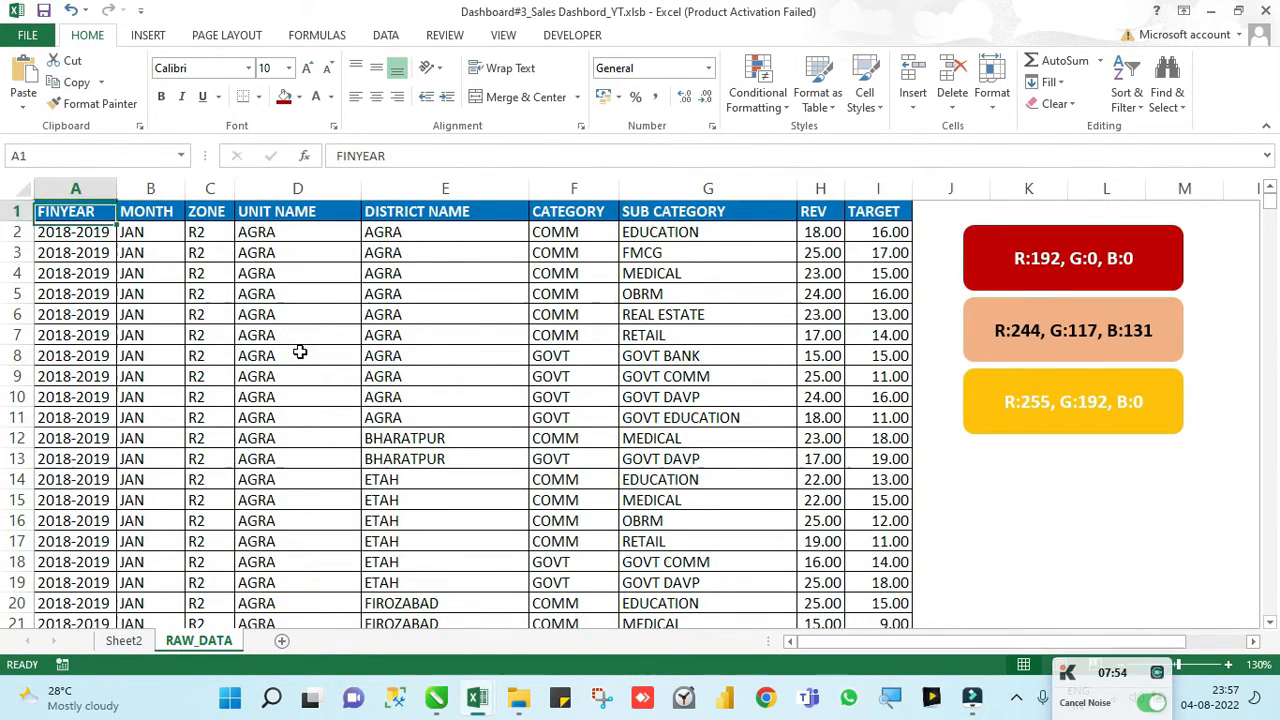
{"action": "key", "text": "ctrl+shift+Right"}
{"action": "key", "text": "ctrl+shift+Down"}
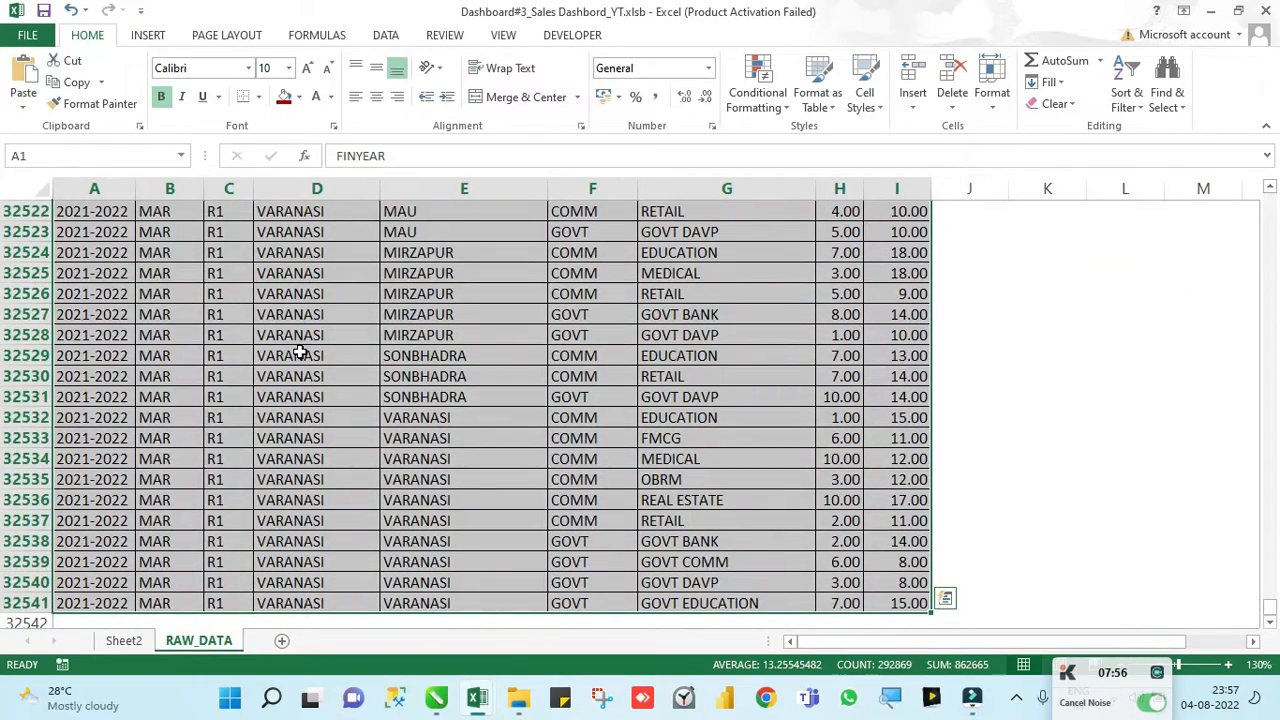
{"action": "left_click", "coordinate": [147, 35]}
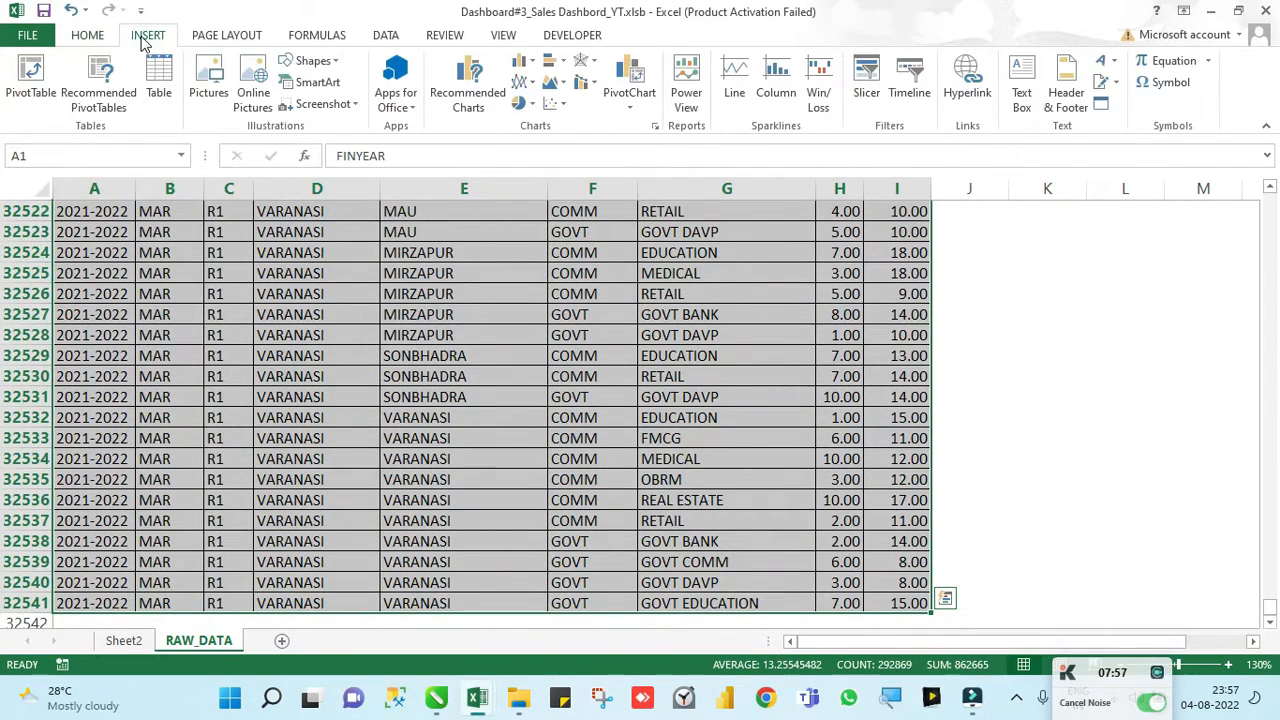
{"action": "left_click", "coordinate": [30, 82]}
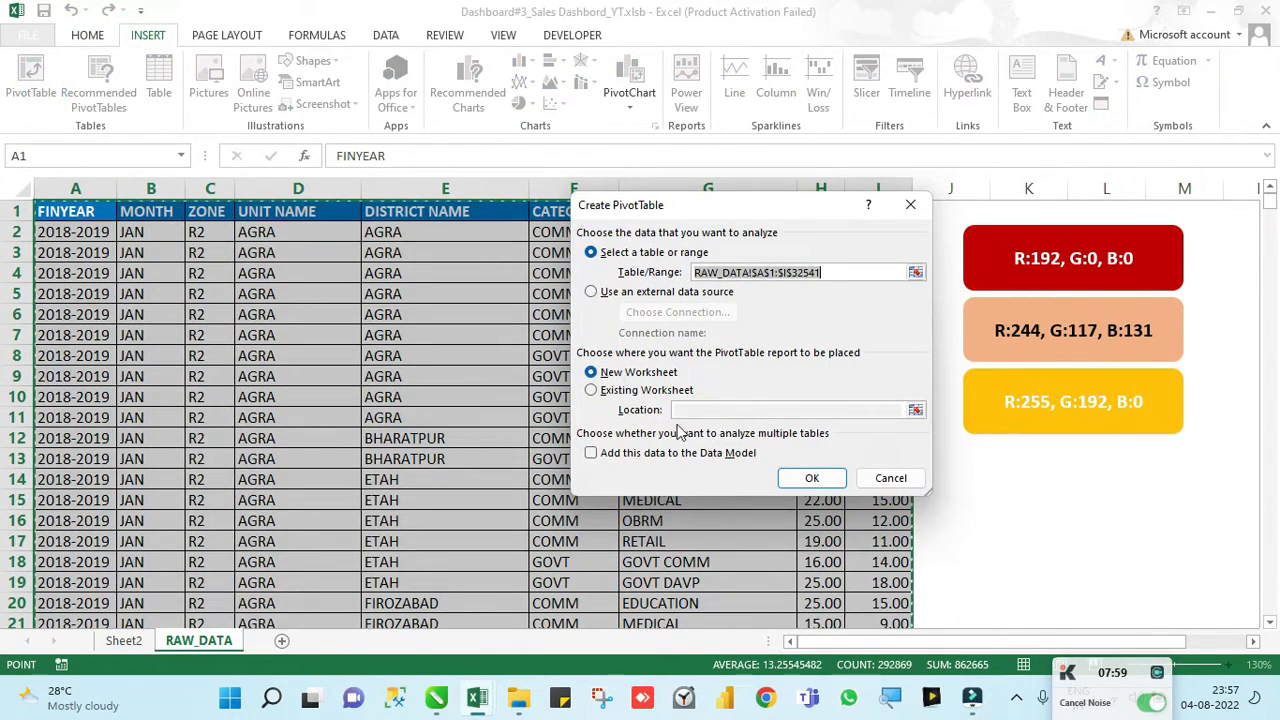
{"action": "left_click", "coordinate": [810, 478]}
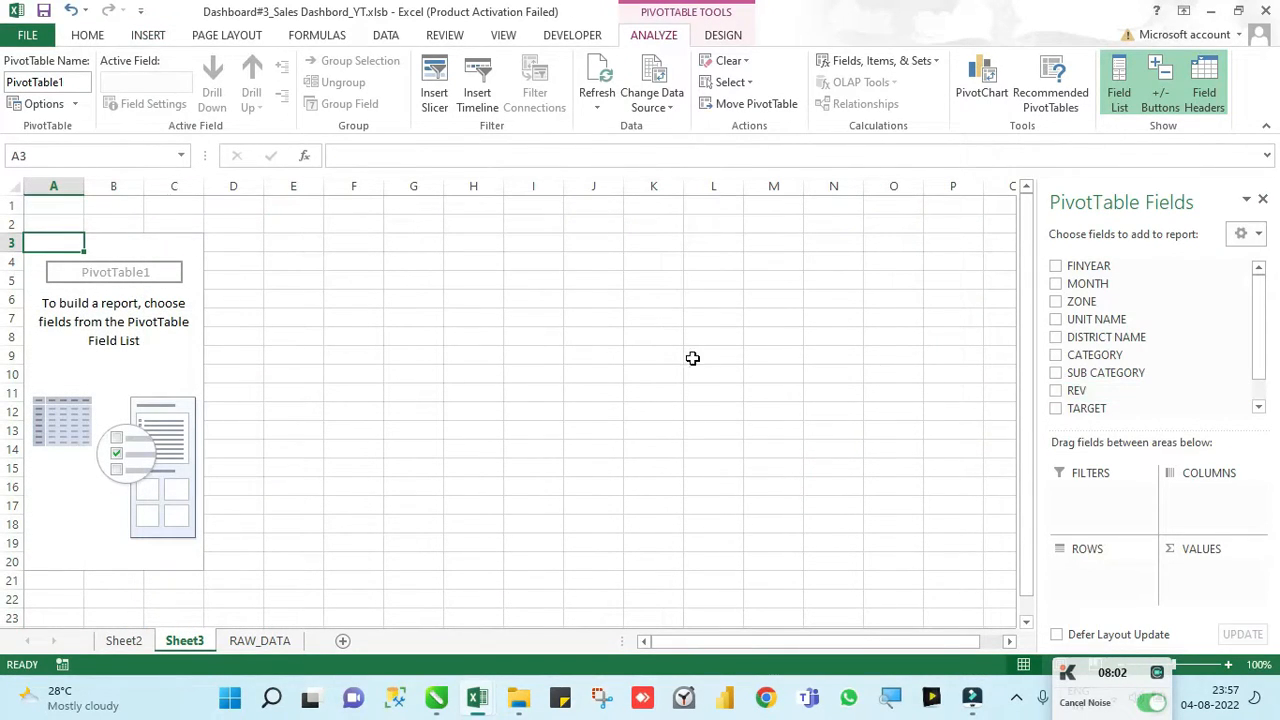
Step: Add the REV and TARGET fields to the PivotTable as summed values
{"action": "left_click_drag", "start_coordinate": [1206, 410], "coordinate": [1240, 570]}
{"action": "left_click_drag", "start_coordinate": [1190, 509], "coordinate": [1215, 570]}
{"action": "left_click_drag", "start_coordinate": [1109, 409], "coordinate": [1222, 575]}
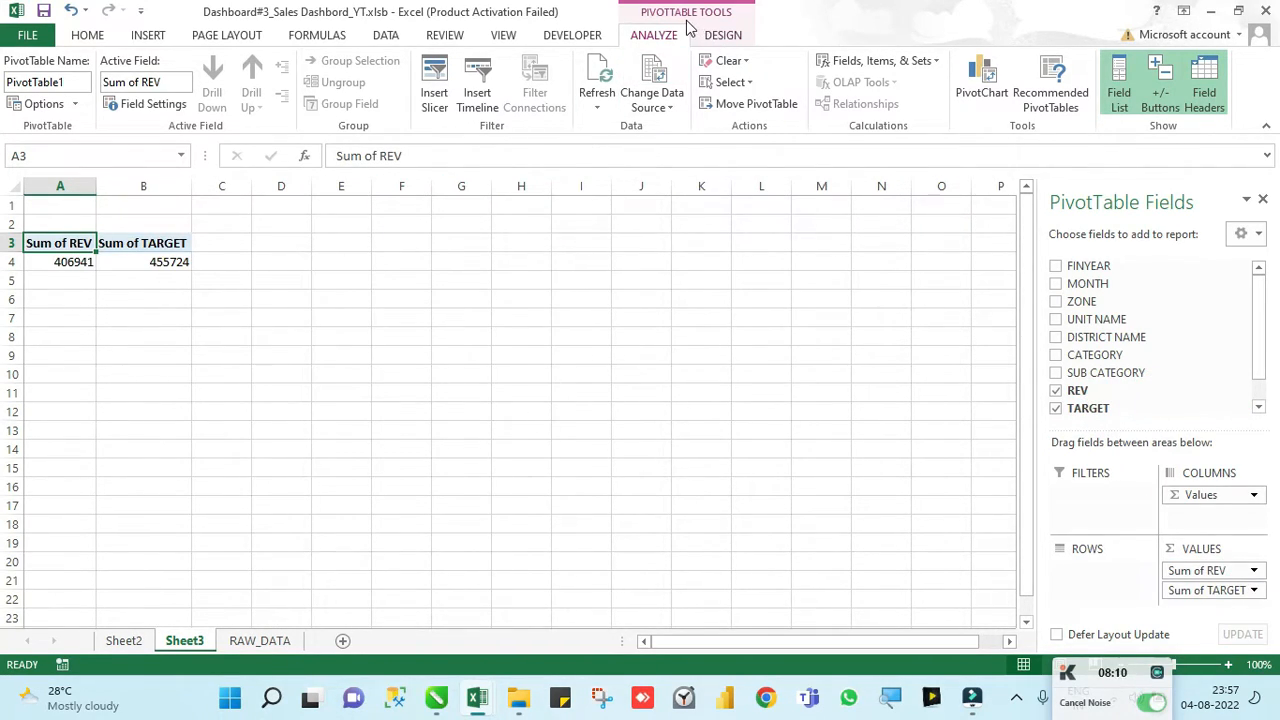
Step: Insert a calculated field named Ach% into the PivotTable with the formula =REV/TARGET
{"action": "left_click", "coordinate": [880, 61]}
{"action": "left_click", "coordinate": [884, 84]}
{"action": "type", "text": "ac"}
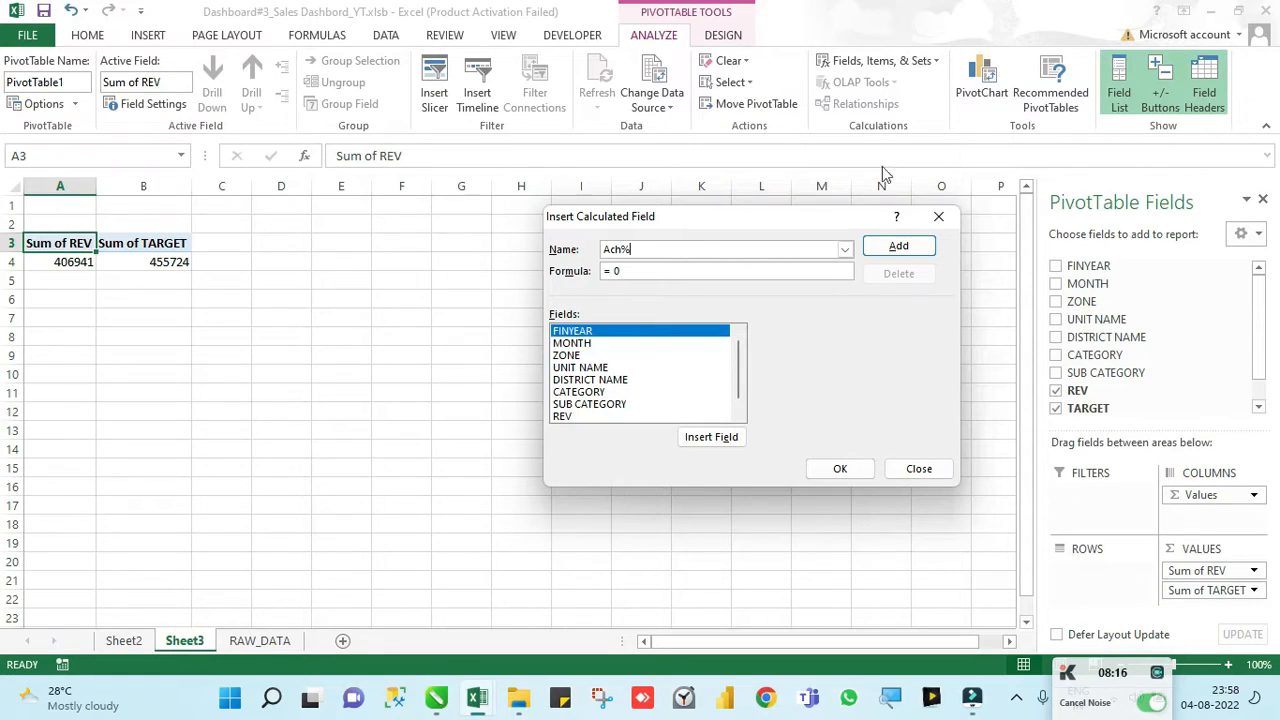
{"action": "scroll", "coordinate": [740, 390], "scroll_direction": "down", "scroll_amount": 1}
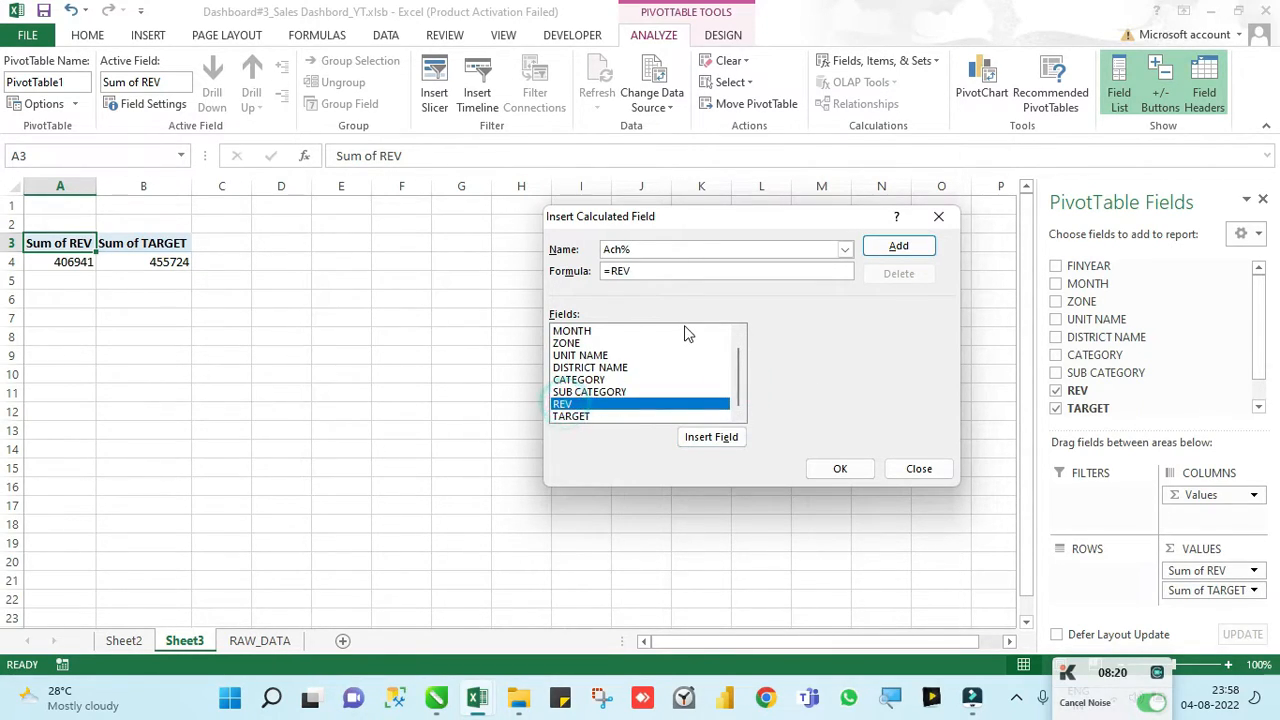
{"action": "double_click", "coordinate": [605, 418]}
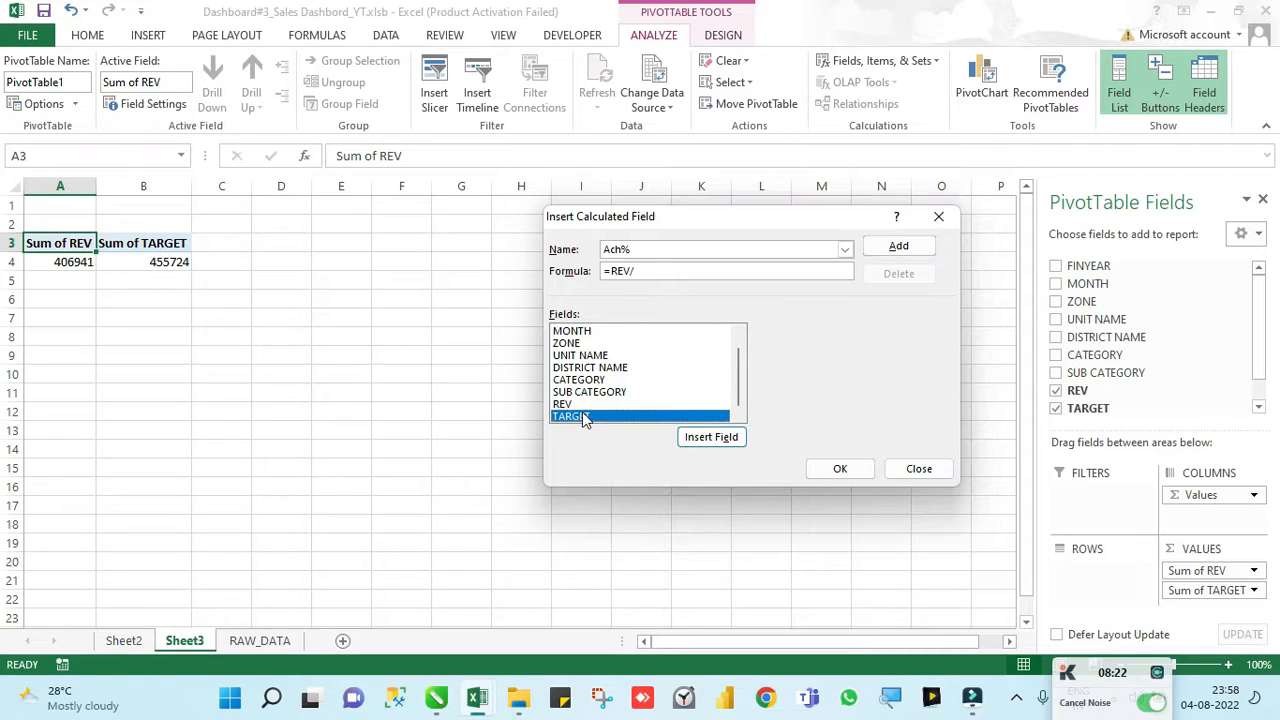
{"action": "left_click", "coordinate": [840, 468]}
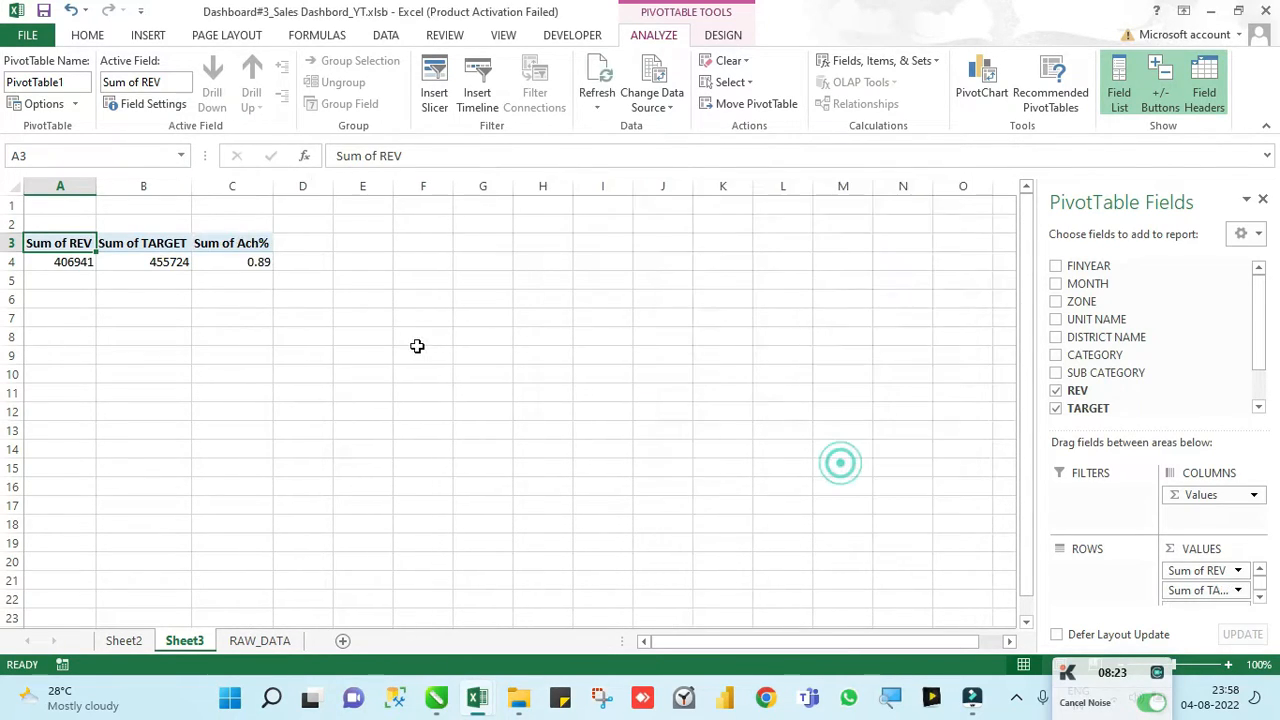
Step: Format the Sum of Ach% value in C4 as a percentage with two decimal places
{"action": "left_click", "coordinate": [357, 296]}
{"action": "left_click", "coordinate": [258, 262]}
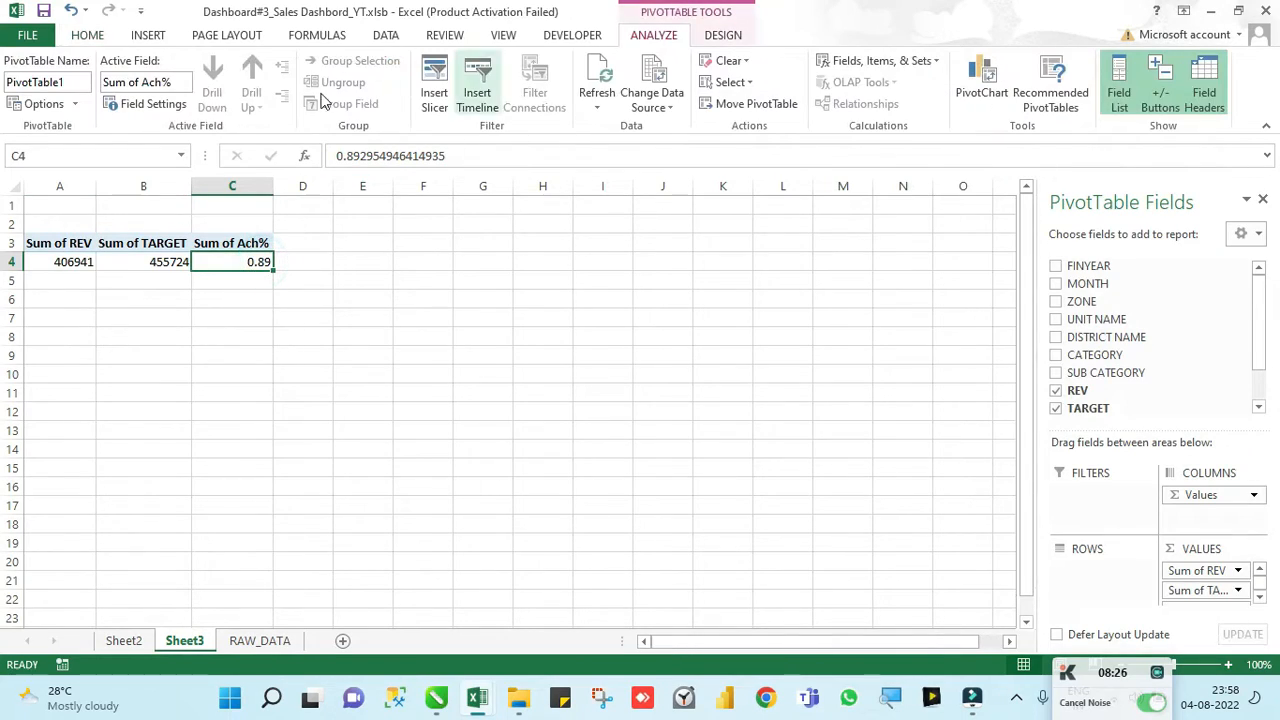
{"action": "left_click", "coordinate": [87, 36]}
{"action": "left_click", "coordinate": [634, 96]}
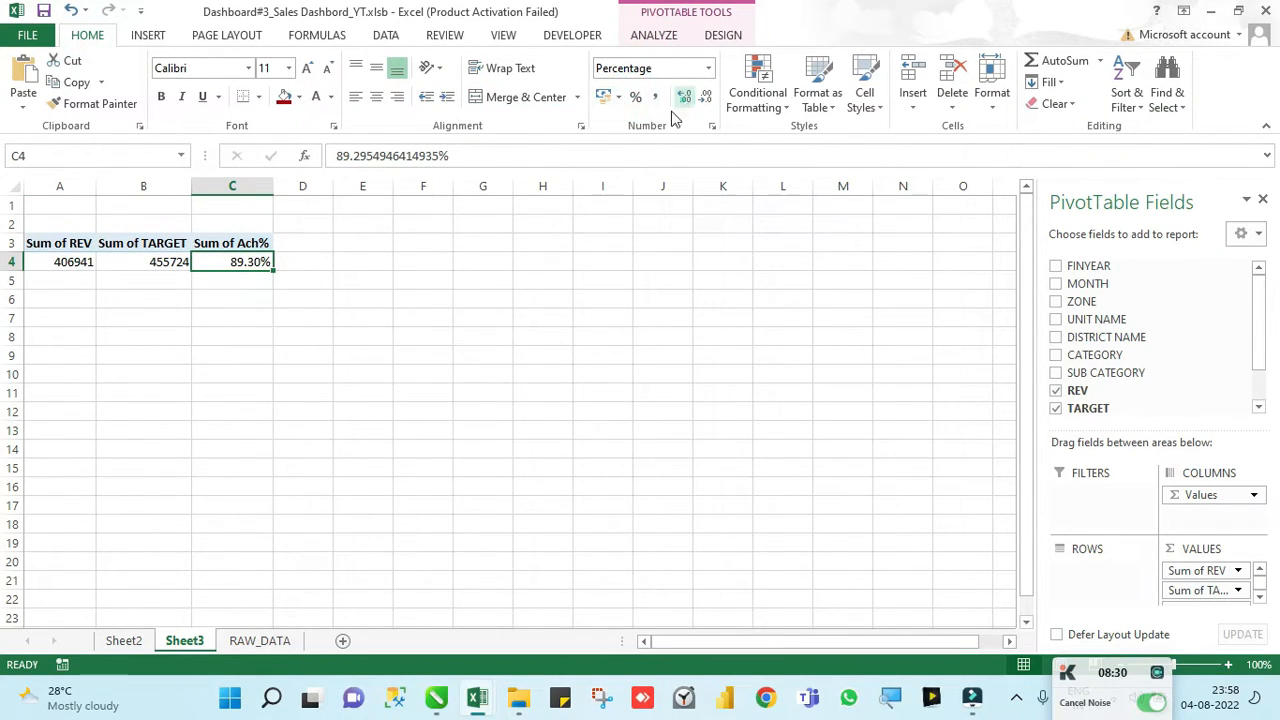
{"action": "left_click", "coordinate": [423, 288]}
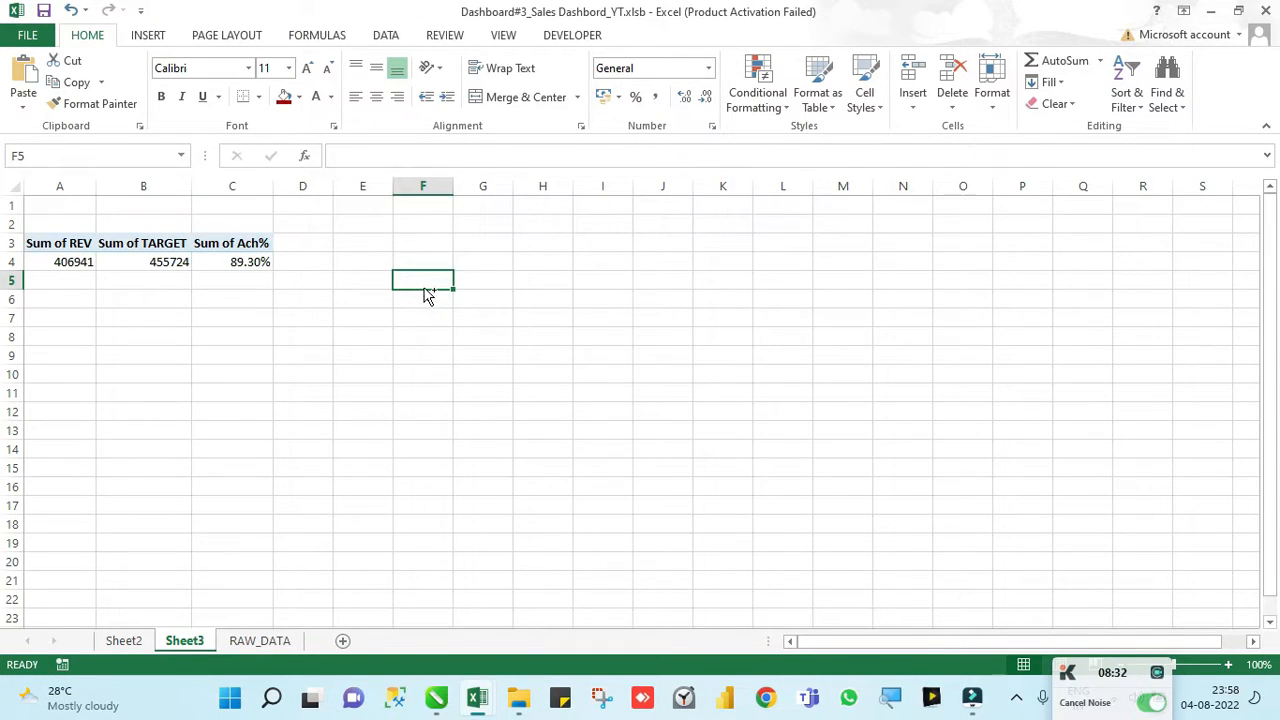
Step: Link cell C5 to the PivotTable's achievement percentage with the formula =C4
{"action": "key", "text": "alt+Tab"}
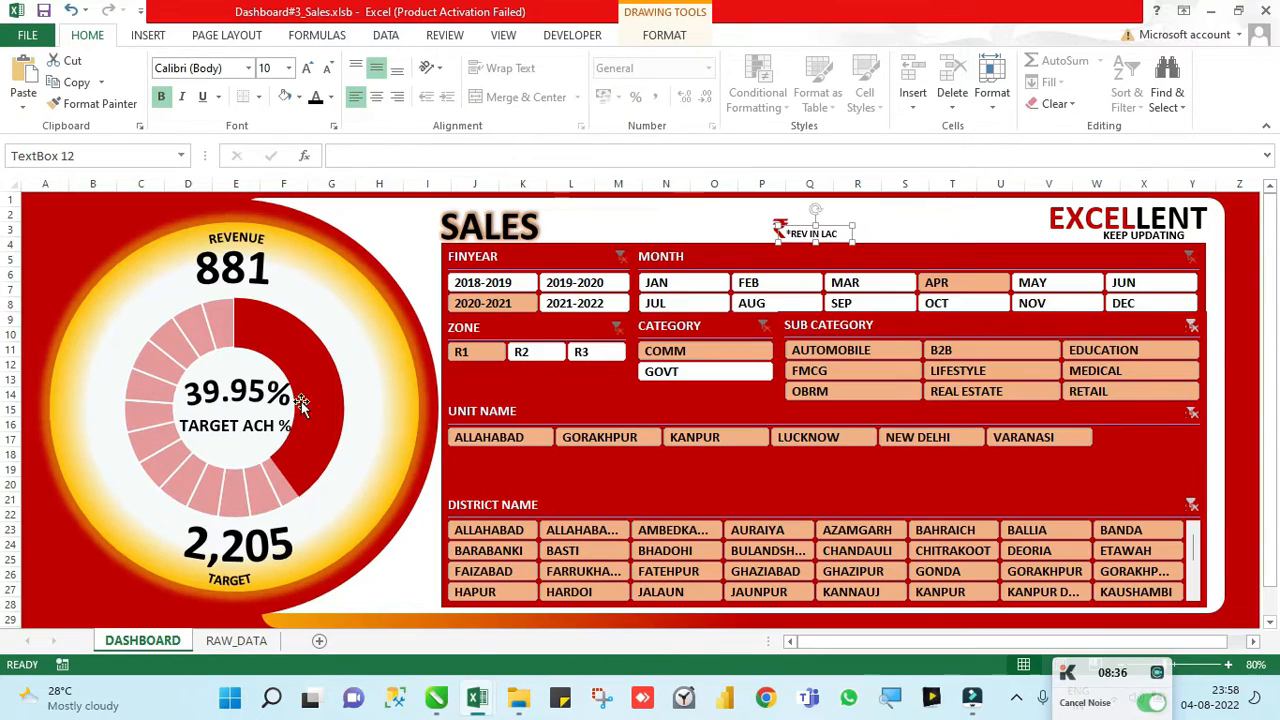
{"action": "key", "text": "alt+Tab"}
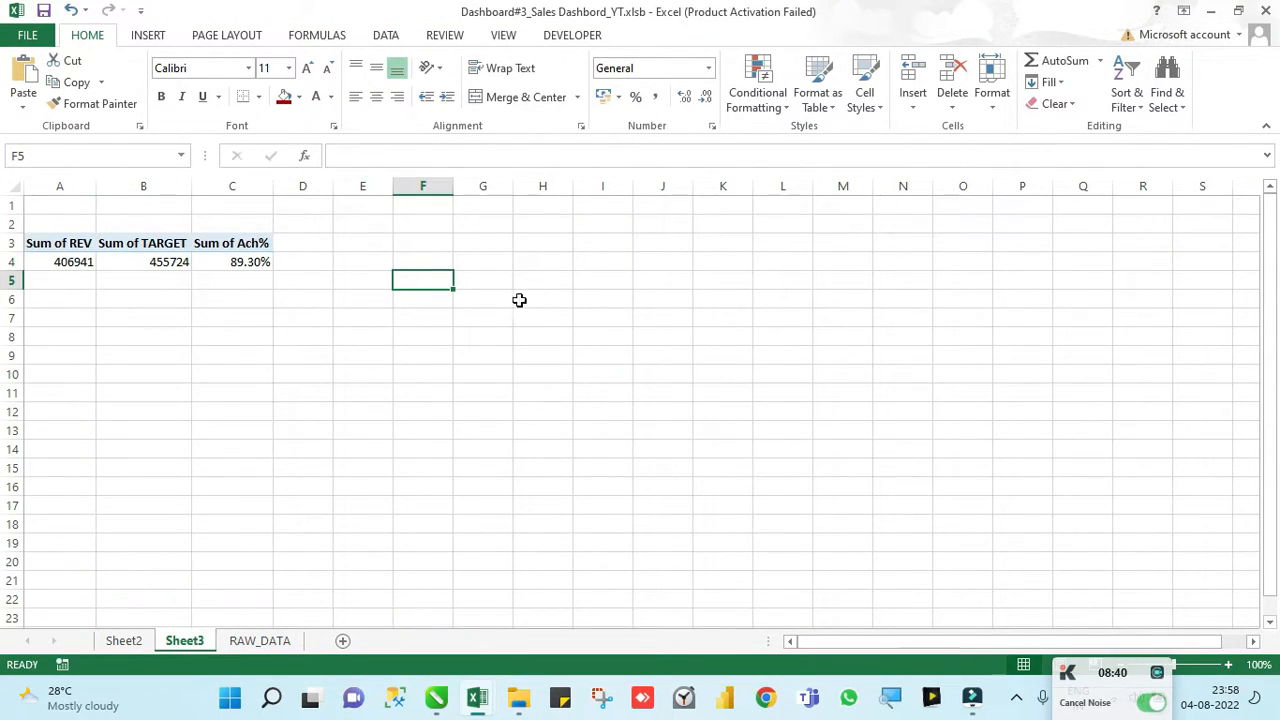
{"action": "left_click", "coordinate": [229, 280]}
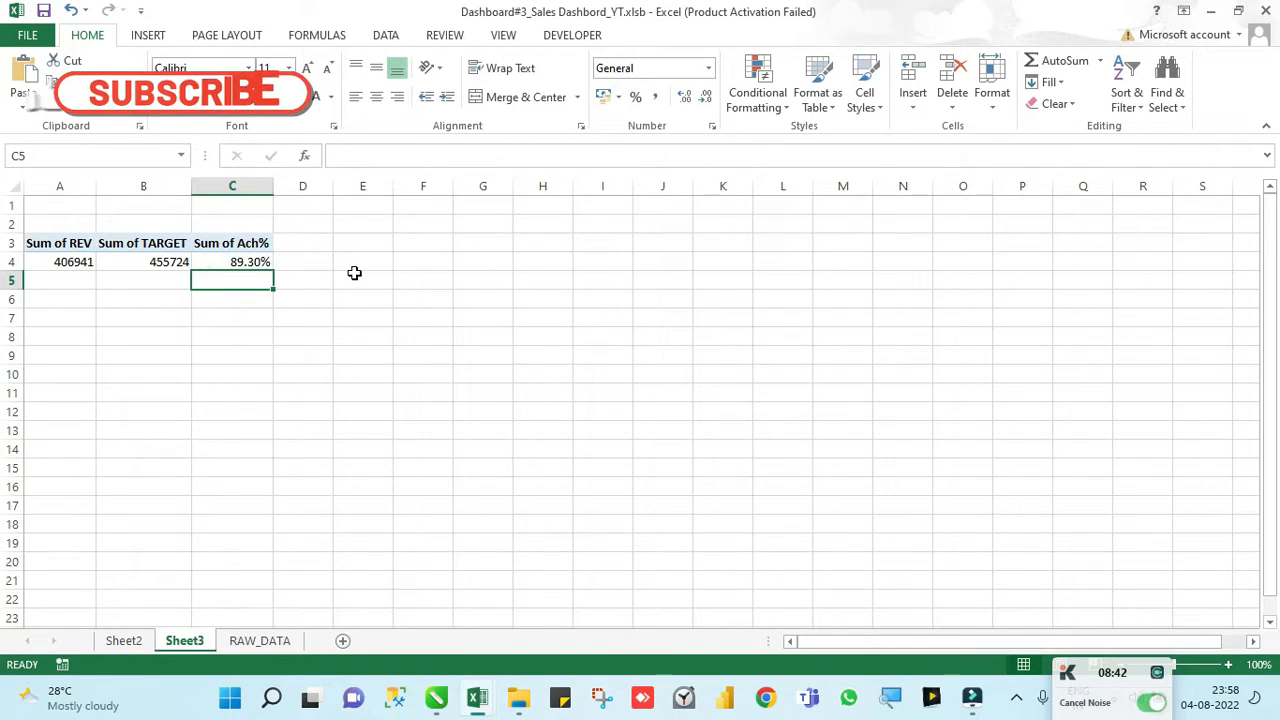
{"action": "type", "text": "="}
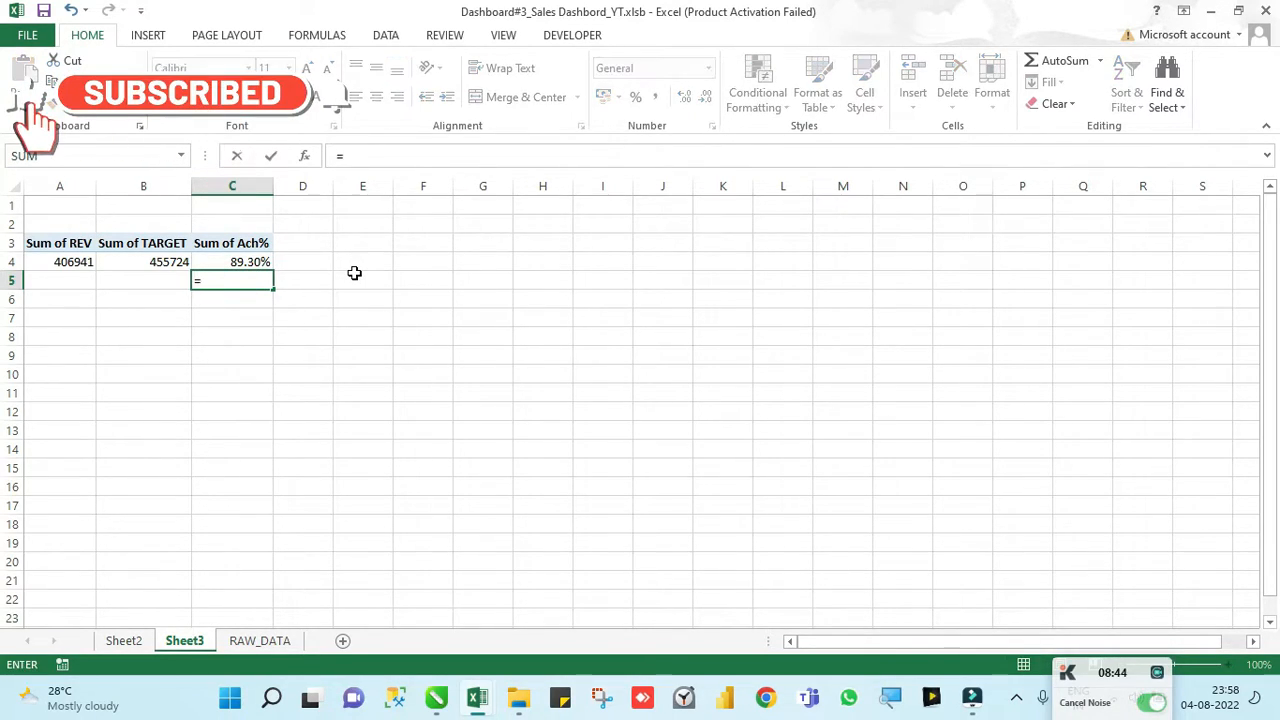
{"action": "type", "text": "C"}
{"action": "left_click", "coordinate": [268, 256]}
{"action": "key", "text": "Return"}
{"action": "key", "text": "Up"}
{"action": "key", "text": "Right"}
{"action": "key", "text": "Left"}
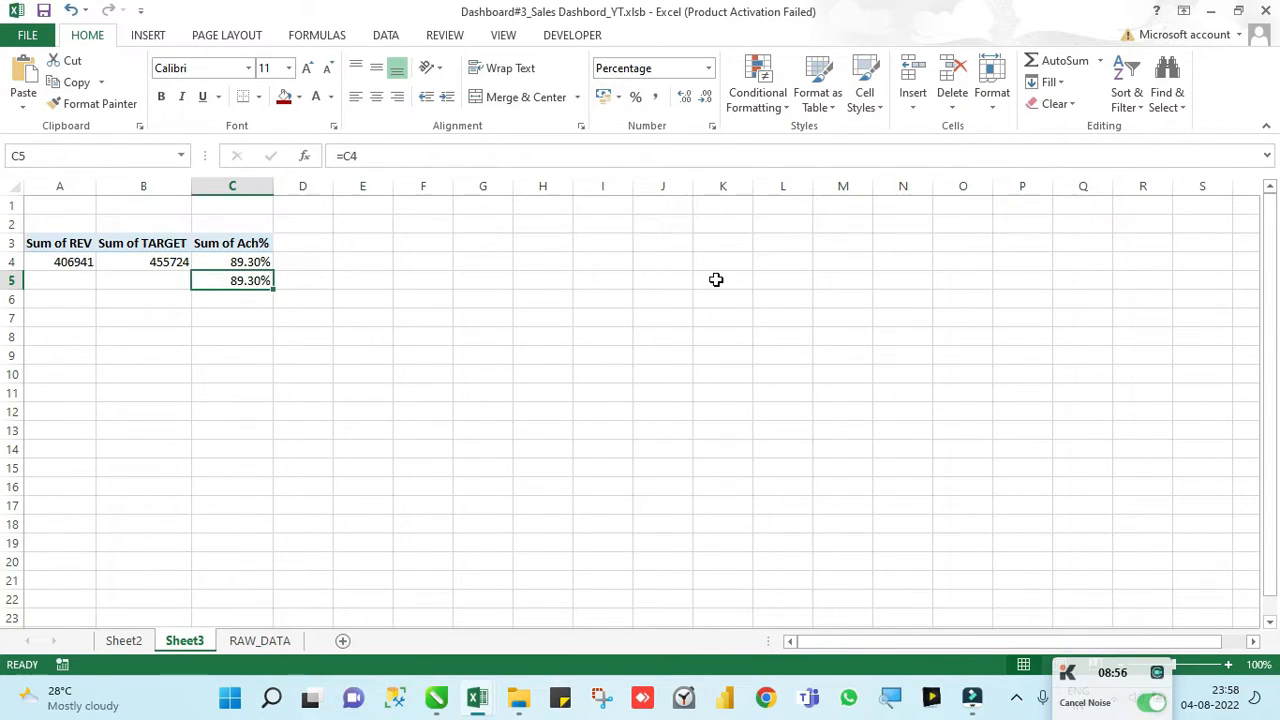
Step: Calculate the remaining share in cell D5 with the formula =1-C5
{"action": "key", "text": "Right"}
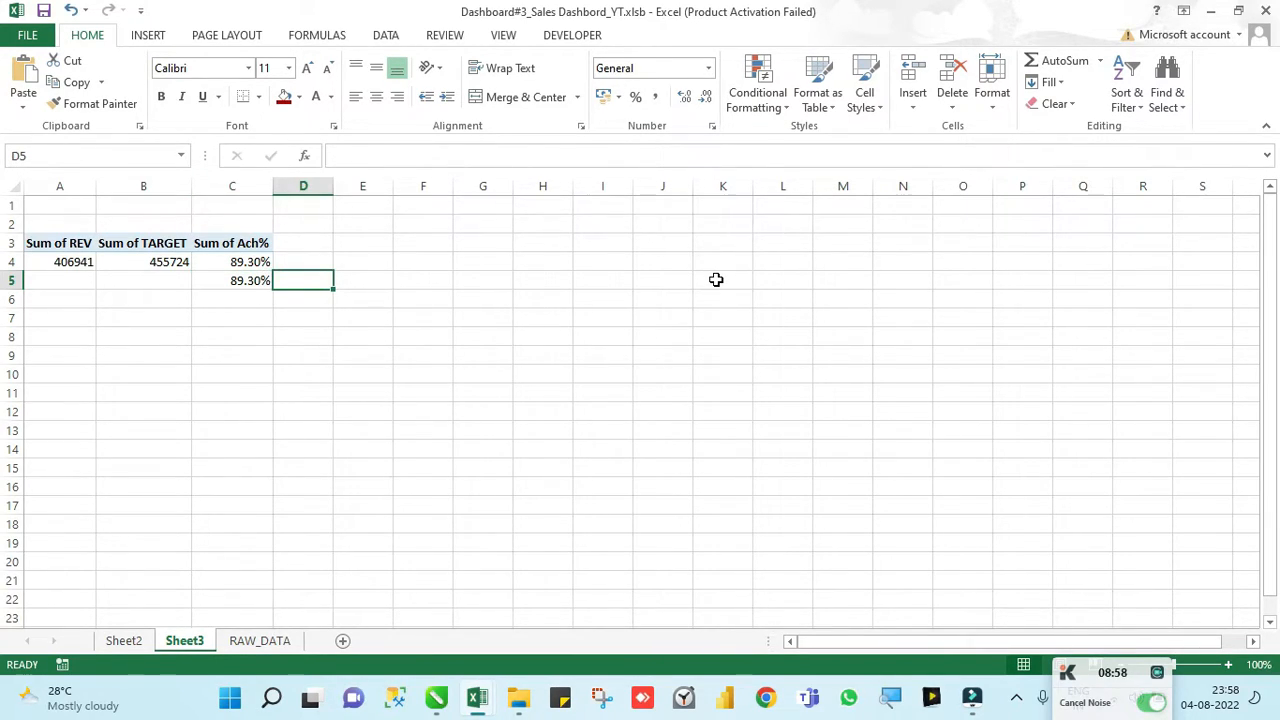
{"action": "type", "text": "="}
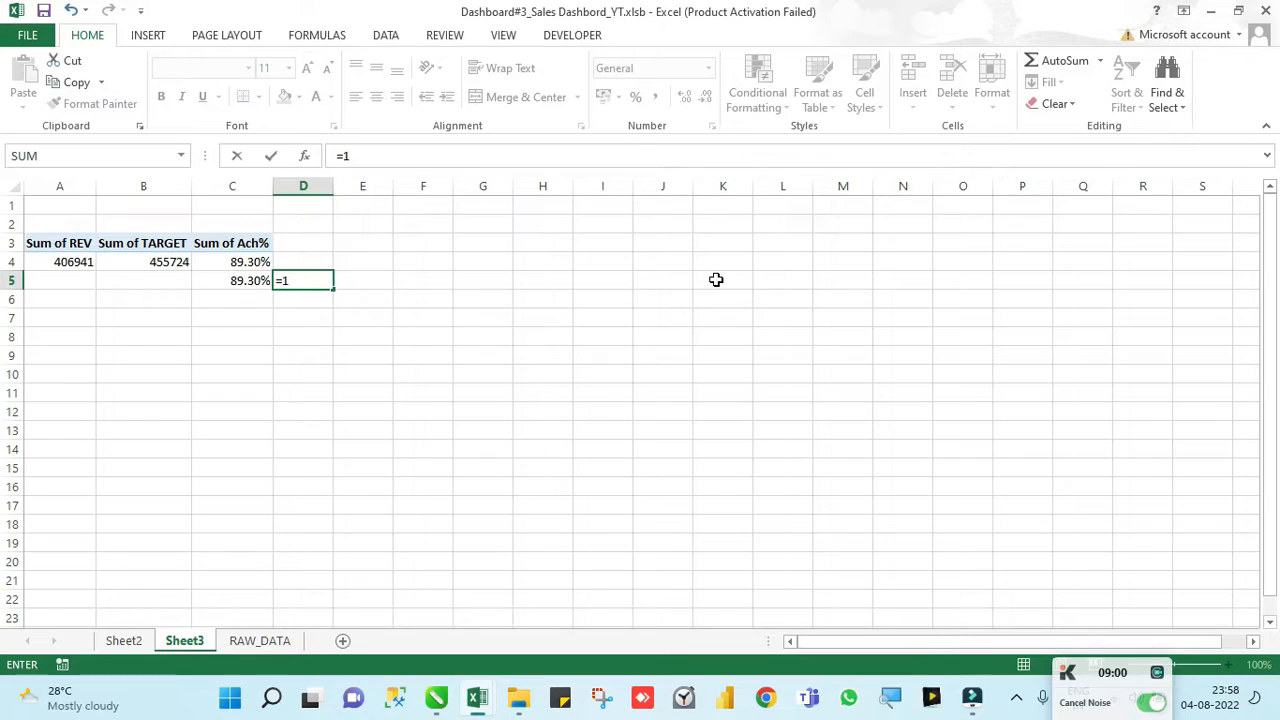
{"action": "type", "text": "1-"}
{"action": "key", "text": "Left"}
{"action": "key", "text": "Return"}
{"action": "key", "text": "Up"}
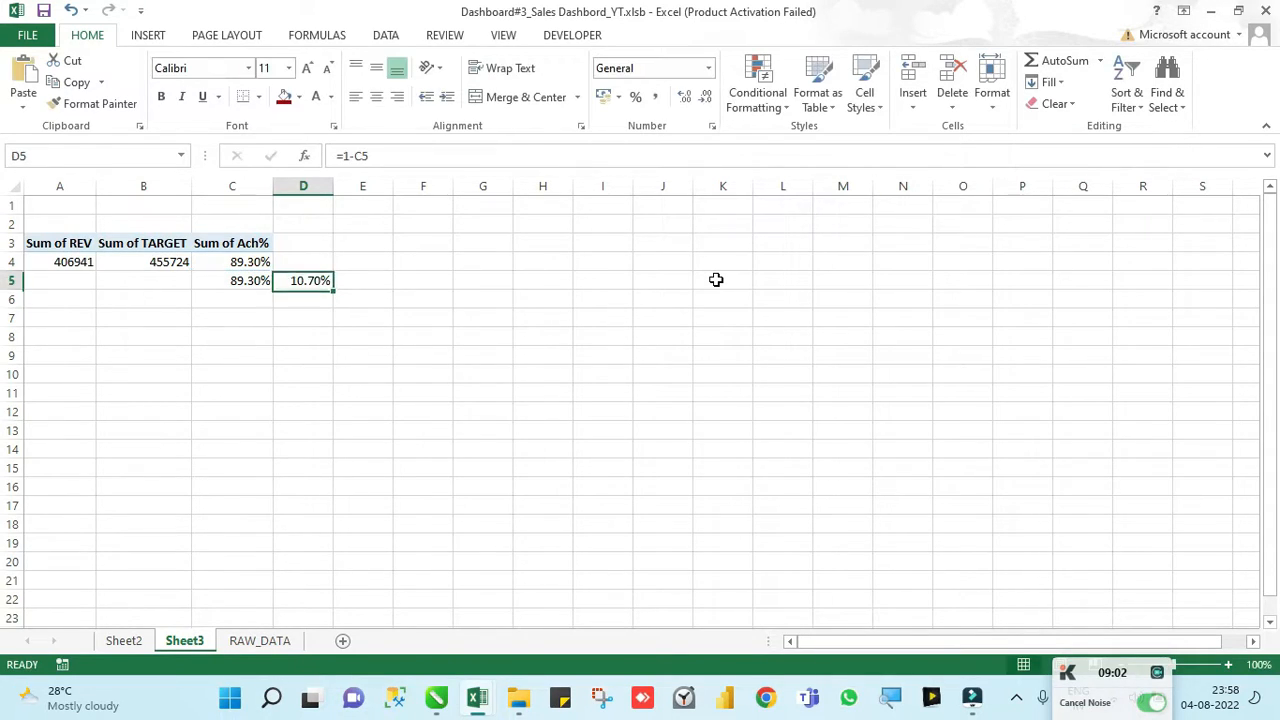
{"action": "key", "text": "Left"}
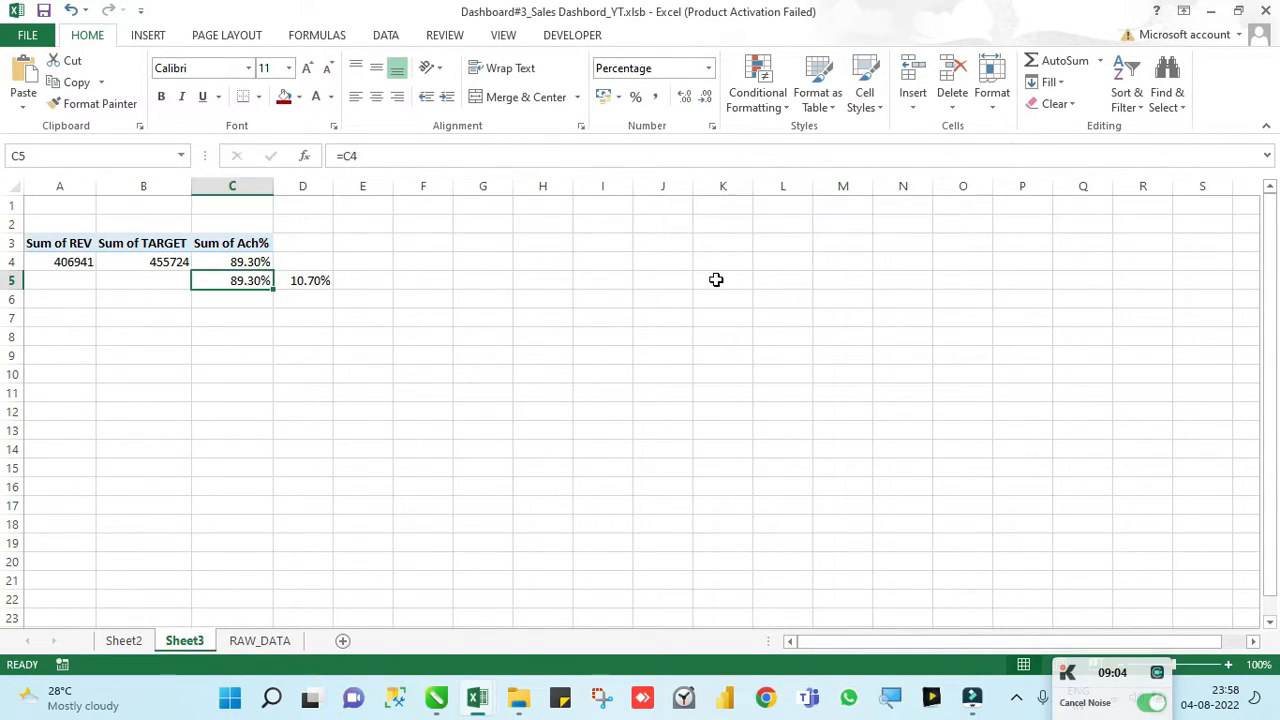
{"action": "key", "text": "shift+Right"}
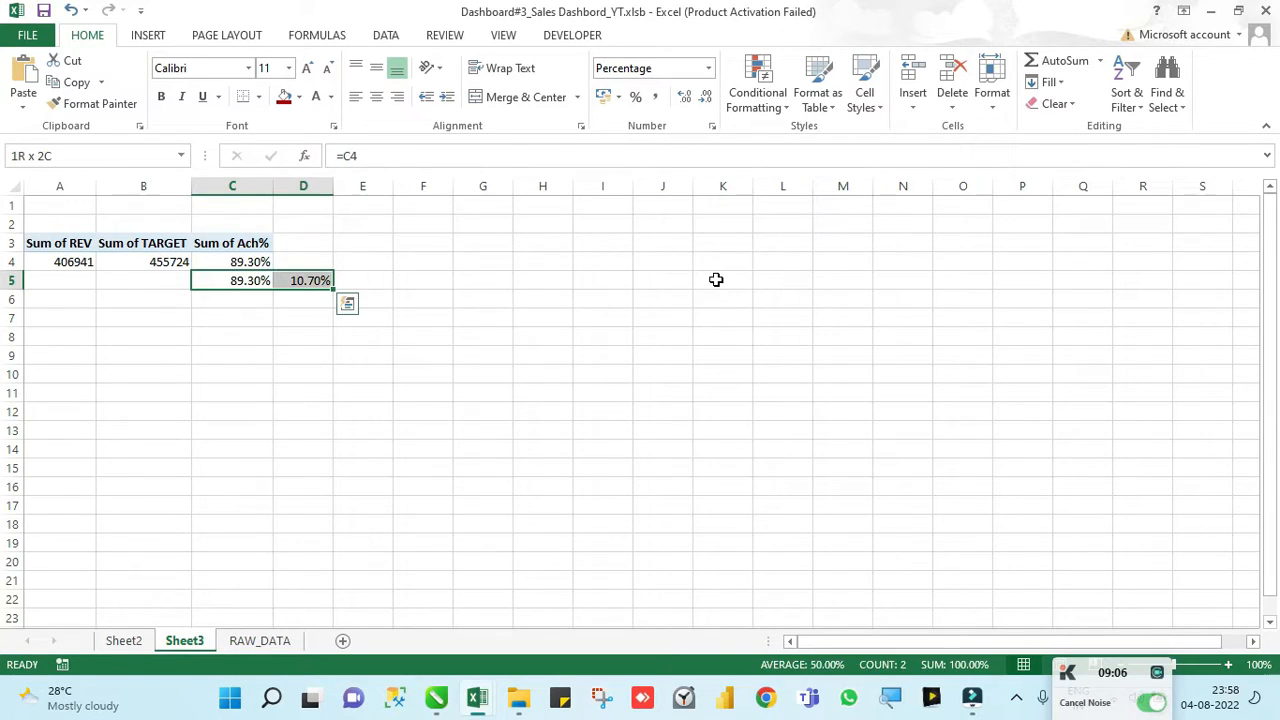
{"action": "key", "text": "Left"}
{"action": "key", "text": "Right"}
{"action": "key", "text": "shift+Right"}
{"action": "left_click", "coordinate": [414, 383]}
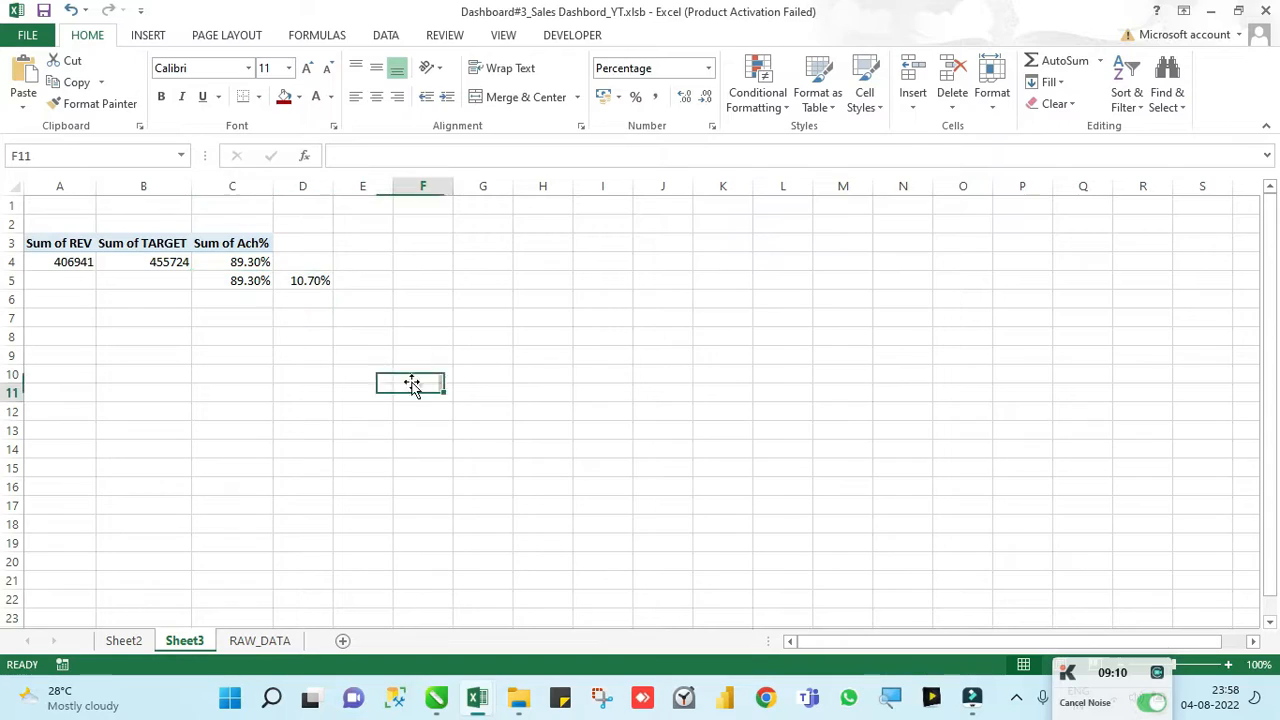
Step: Insert a doughnut chart from cells C5:D5 and place it beside the PivotTable figures
{"action": "left_click_drag", "start_coordinate": [226, 280], "coordinate": [289, 280]}
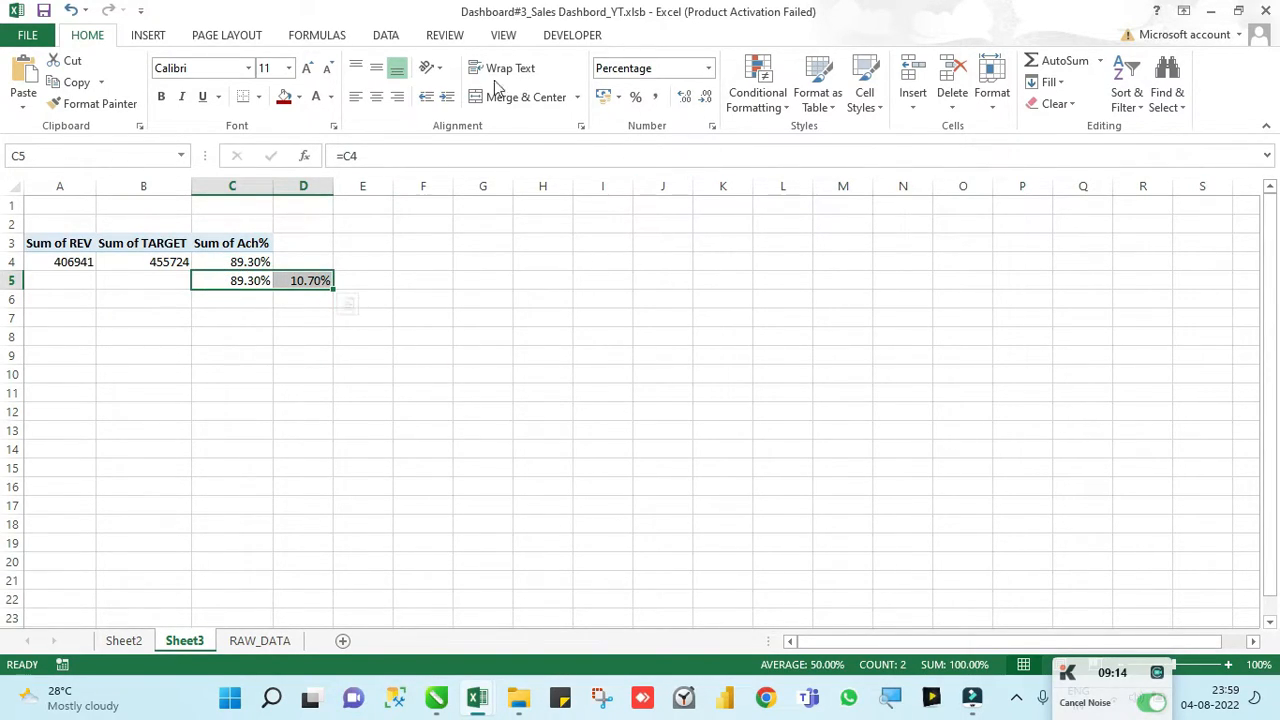
{"action": "left_click", "coordinate": [148, 35]}
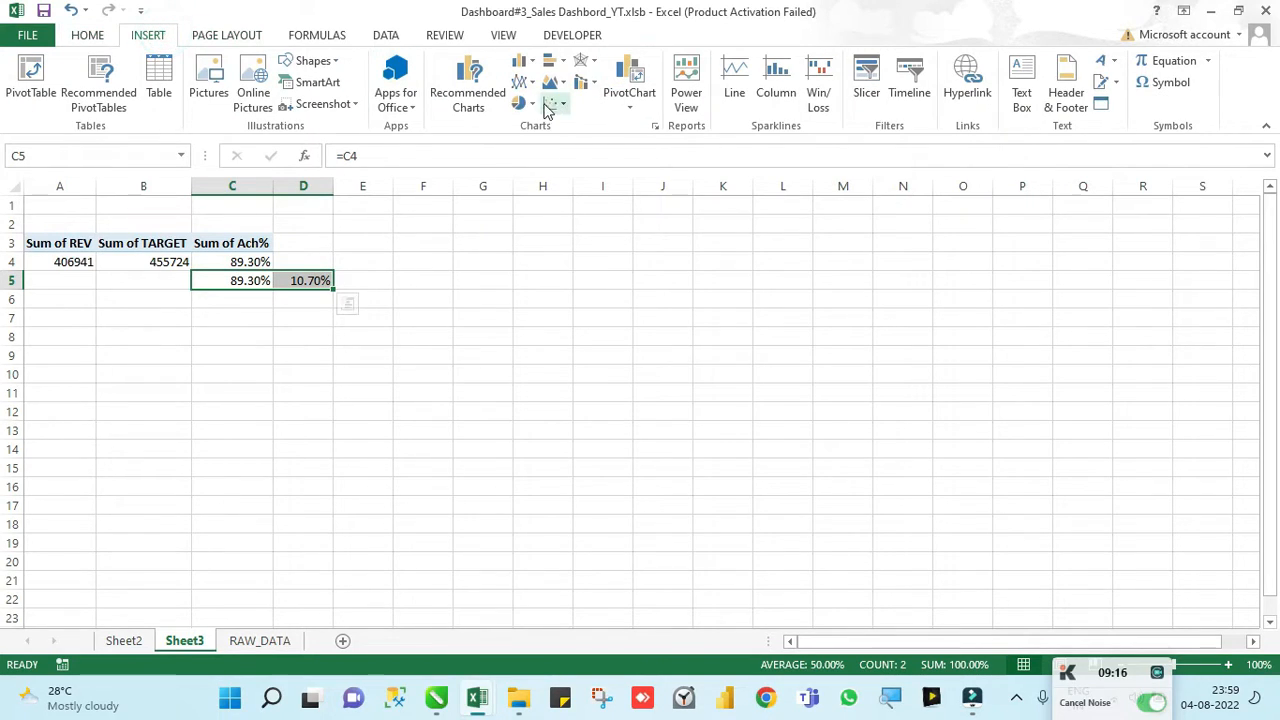
{"action": "left_click", "coordinate": [521, 103]}
{"action": "left_click", "coordinate": [540, 305]}
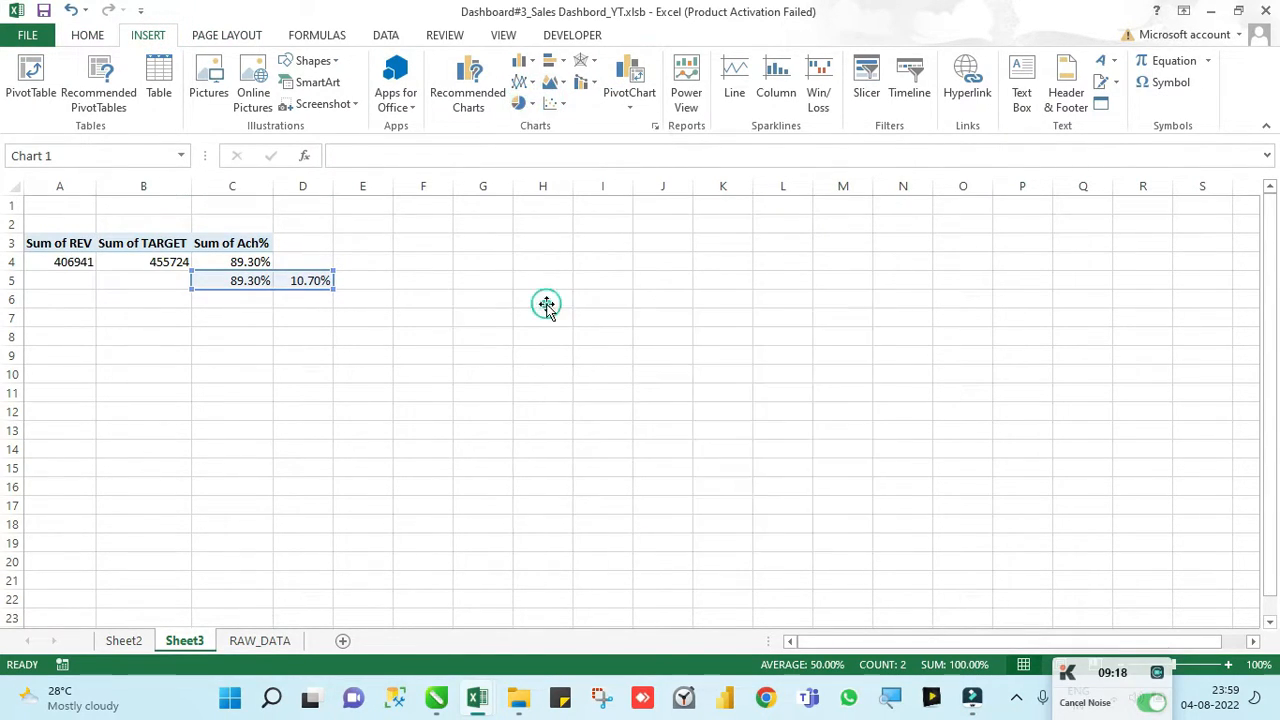
{"action": "left_click_drag", "start_coordinate": [723, 285], "coordinate": [689, 241]}
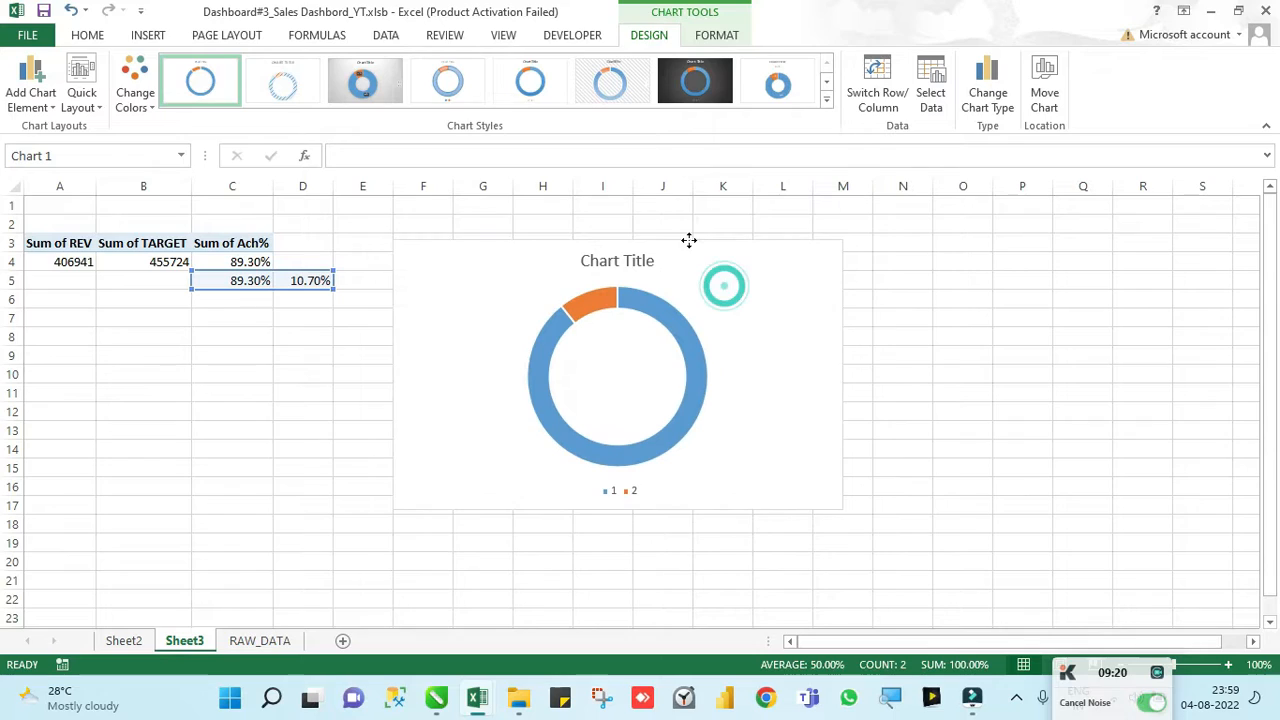
{"action": "left_click", "coordinate": [976, 357]}
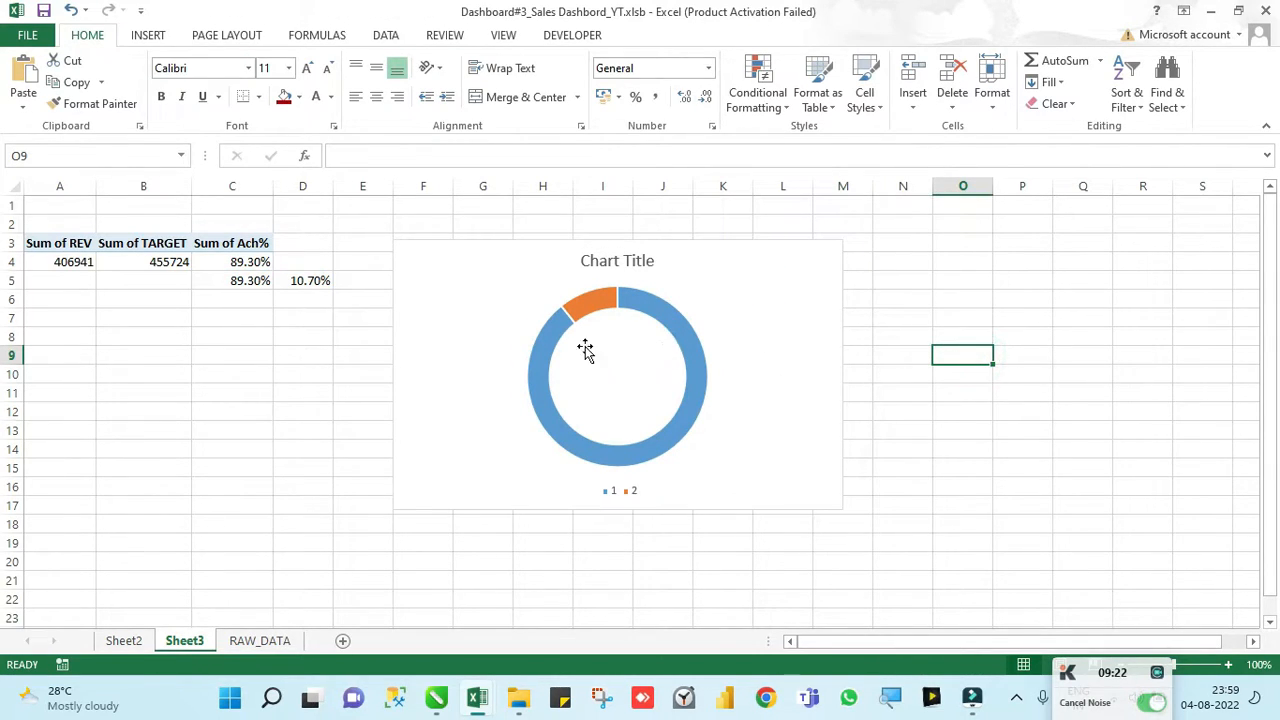
Step: Check the finished dashboard's doughnut for reference and set the new chart's doughnut hole size to 55%
{"action": "key", "text": "alt+Tab"}
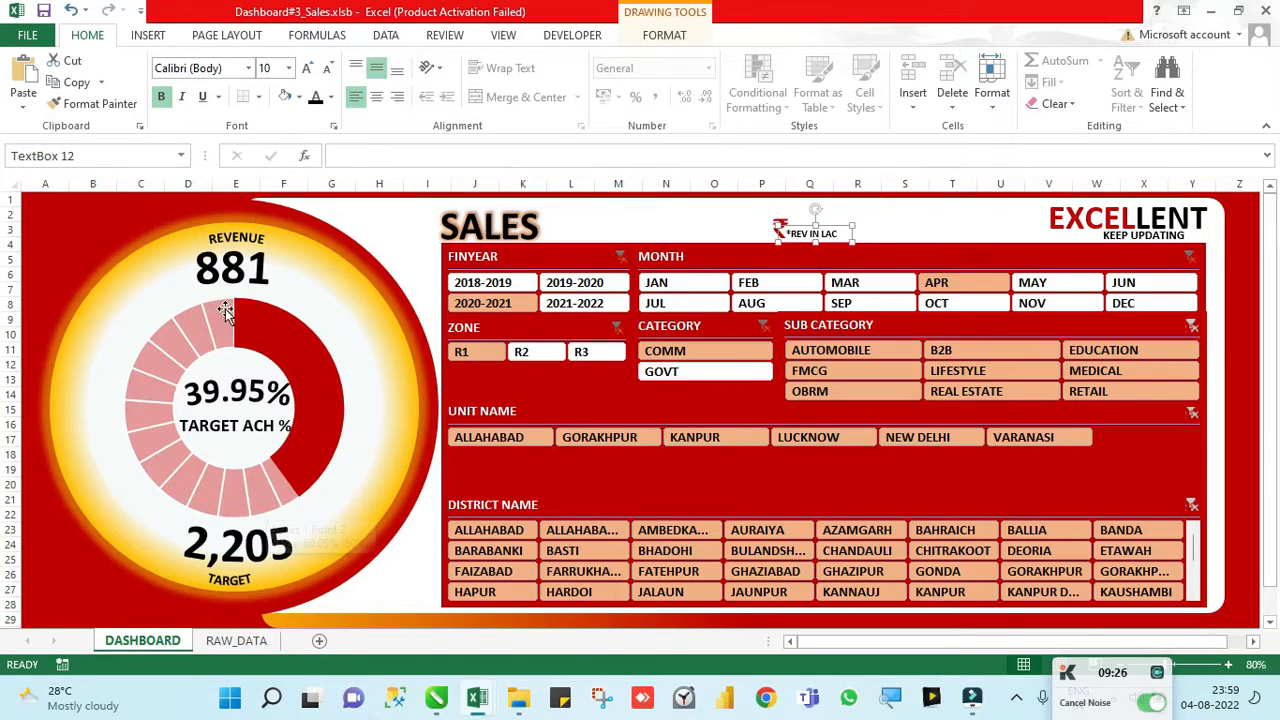
{"action": "key", "text": "alt+Tab"}
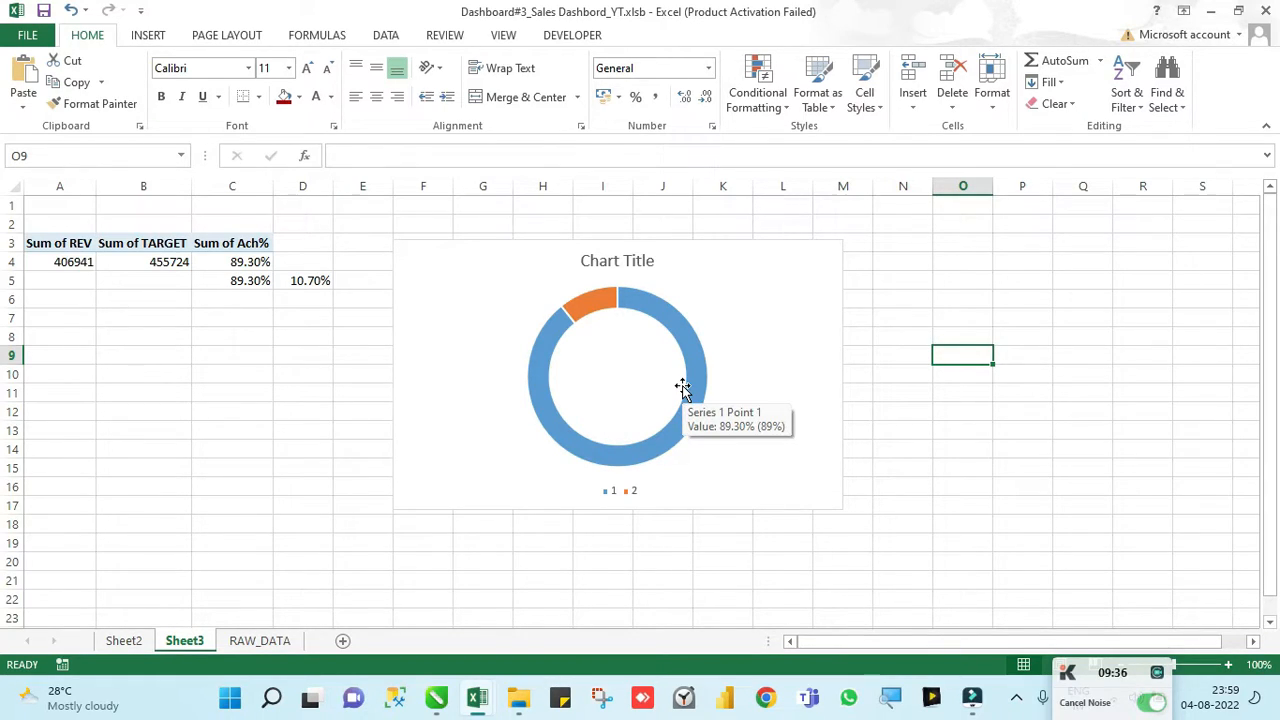
{"action": "right_click", "coordinate": [679, 331]}
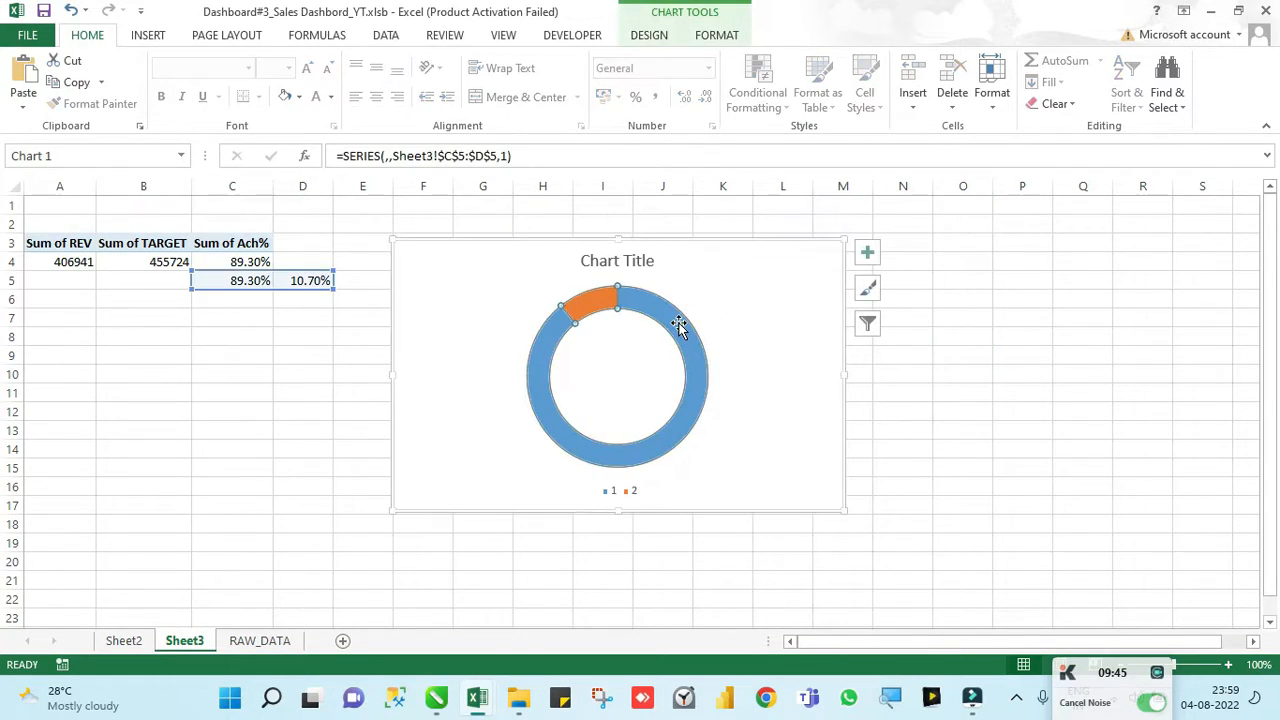
{"action": "left_click", "coordinate": [750, 496]}
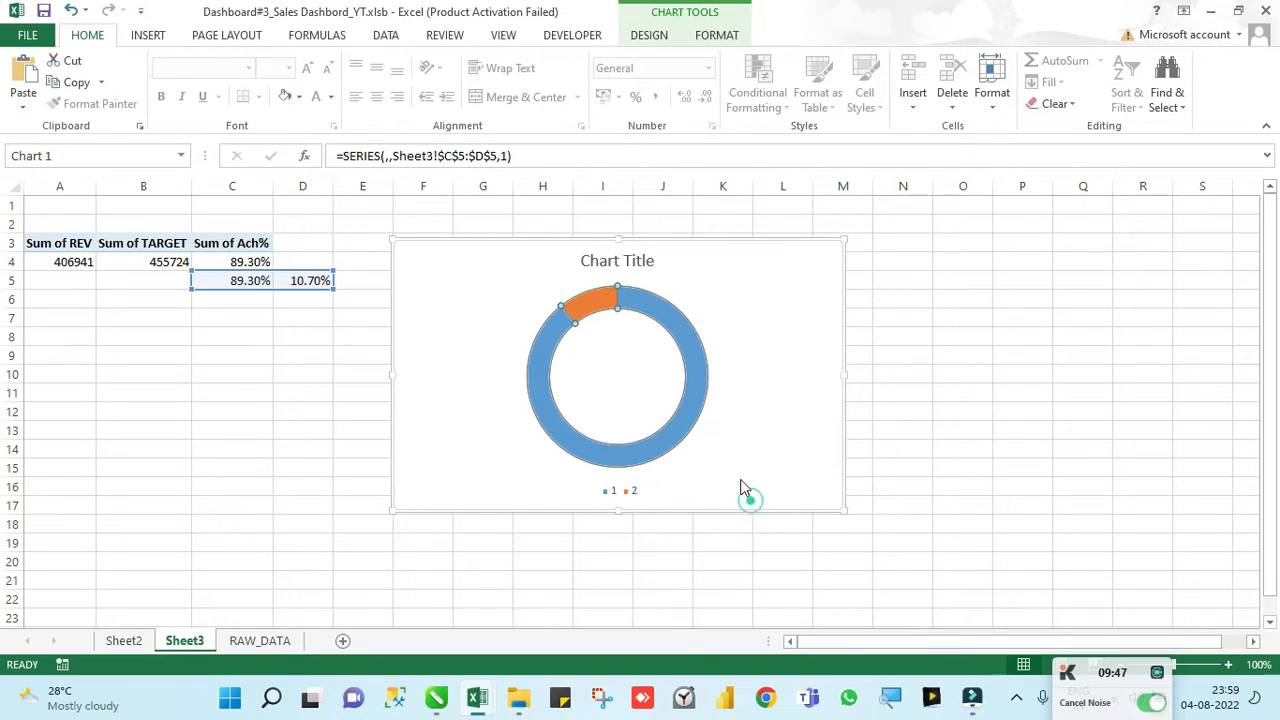
{"action": "left_click_drag", "start_coordinate": [1155, 423], "coordinate": [1127, 423]}
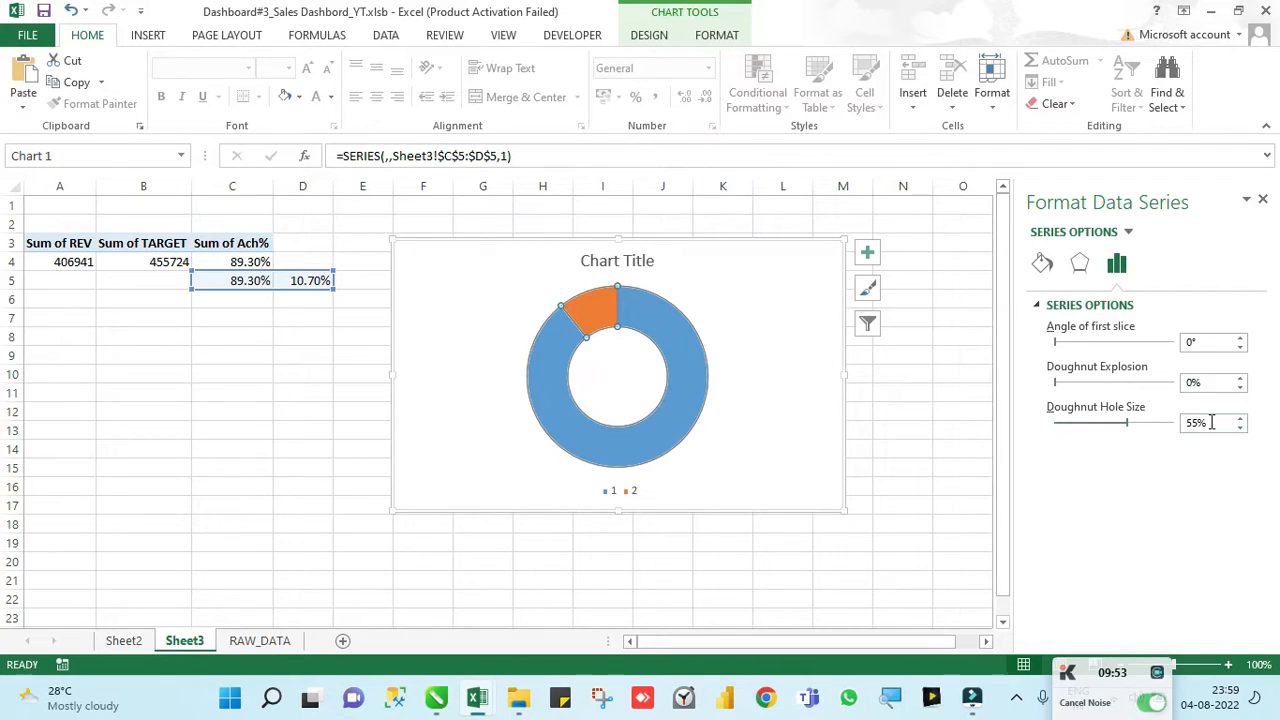
{"action": "left_click", "coordinate": [929, 416]}
{"action": "left_click", "coordinate": [917, 360]}
{"action": "left_click", "coordinate": [643, 329]}
{"action": "left_click", "coordinate": [885, 370]}
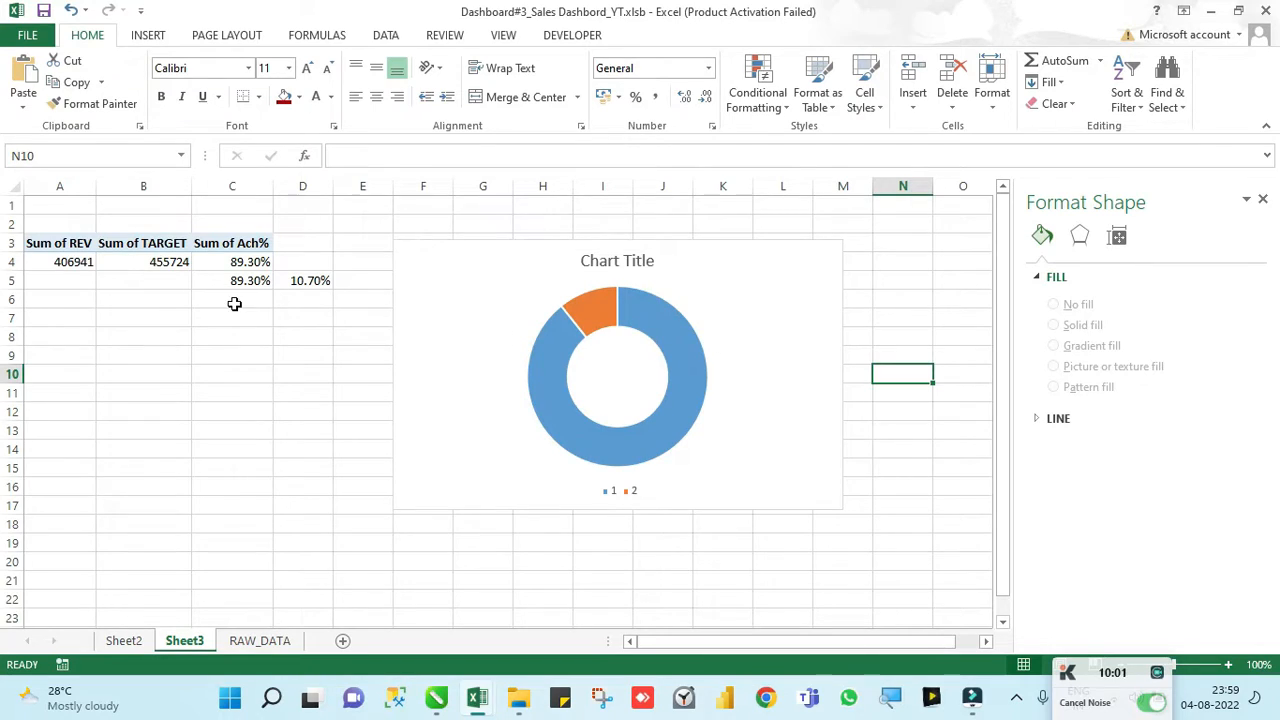
Step: Add a second series to the doughnut chart with twenty constant values of 1 as its series values
{"action": "left_click_drag", "start_coordinate": [229, 279], "coordinate": [297, 281]}
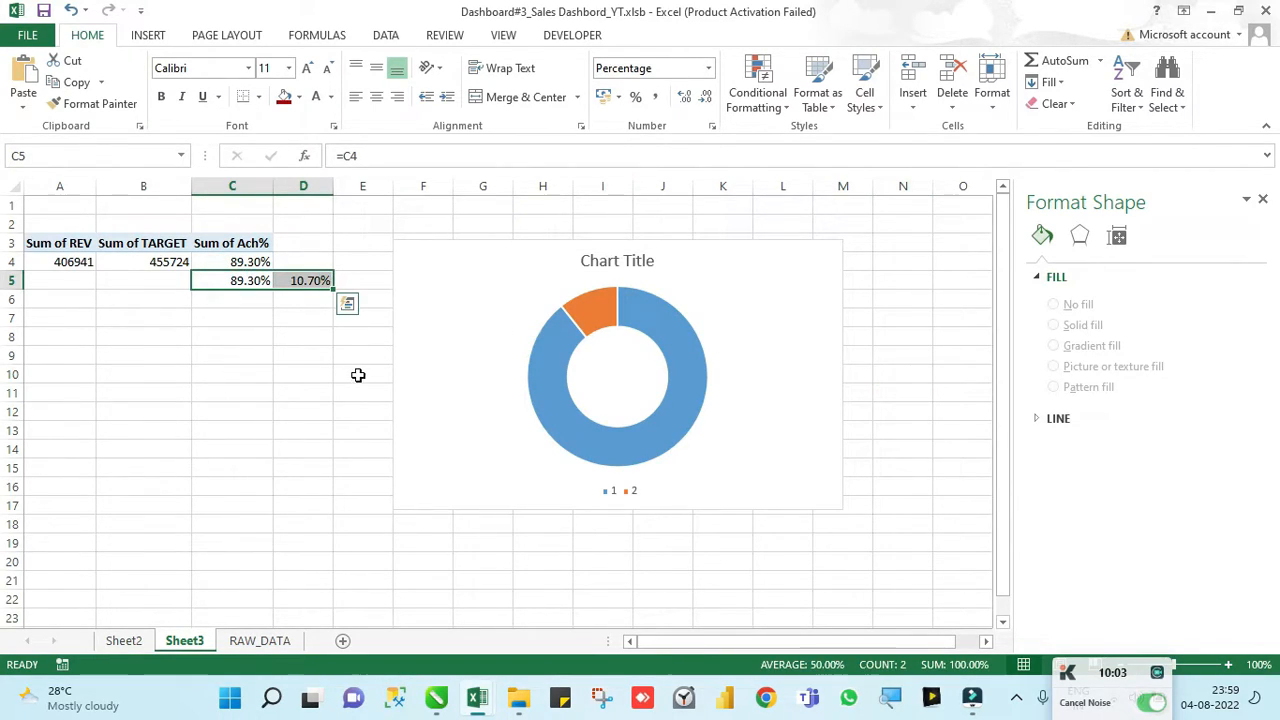
{"action": "left_click", "coordinate": [301, 356]}
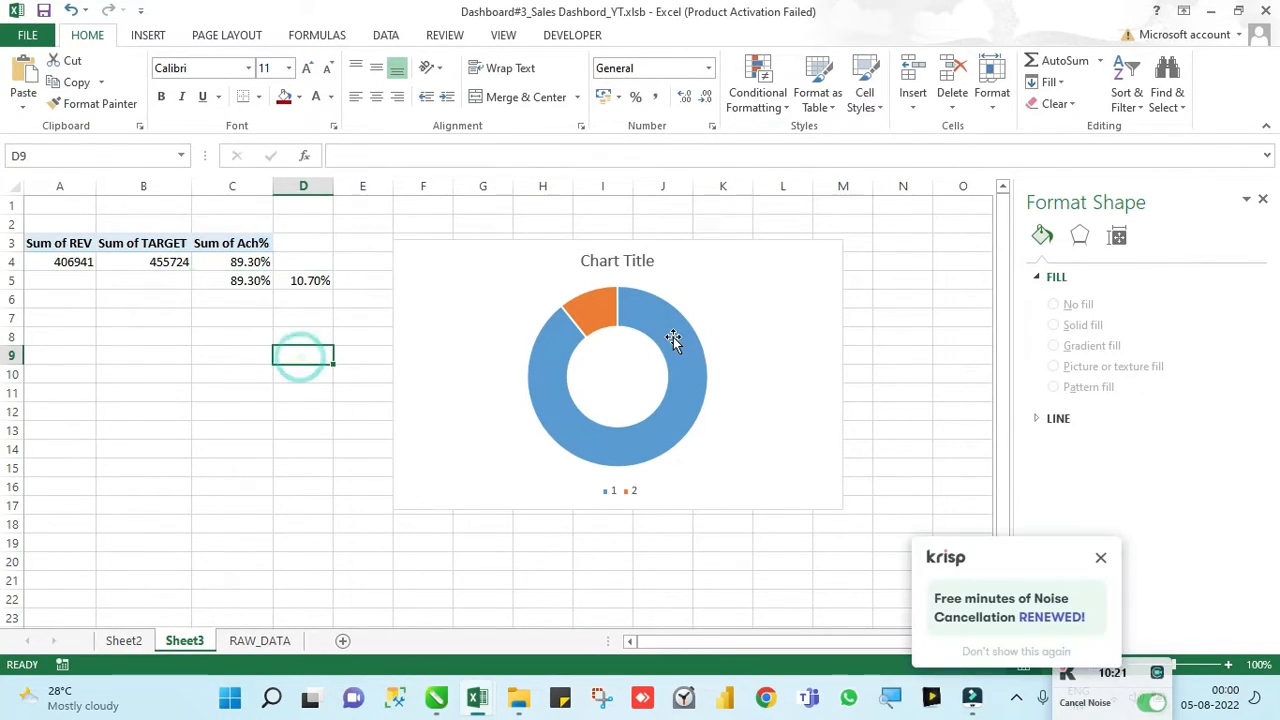
{"action": "right_click", "coordinate": [674, 338]}
{"action": "left_click", "coordinate": [740, 420]}
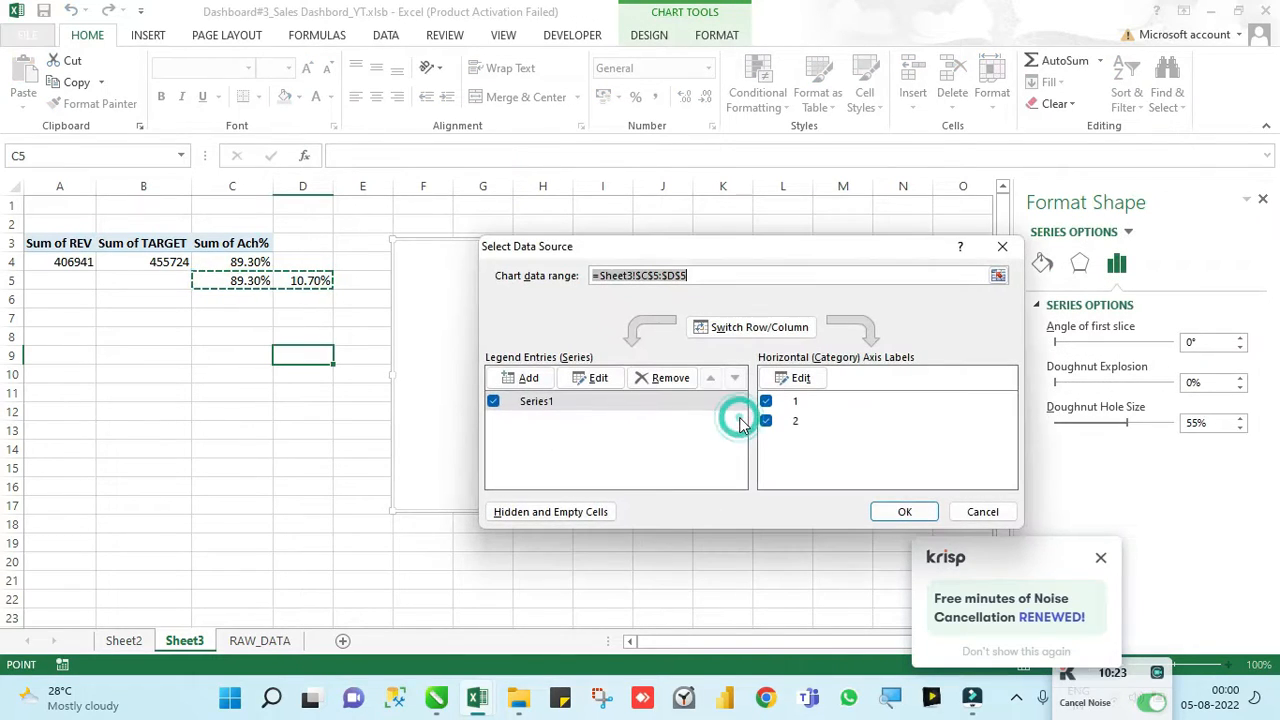
{"action": "left_click", "coordinate": [527, 379]}
{"action": "left_click", "coordinate": [631, 408]}
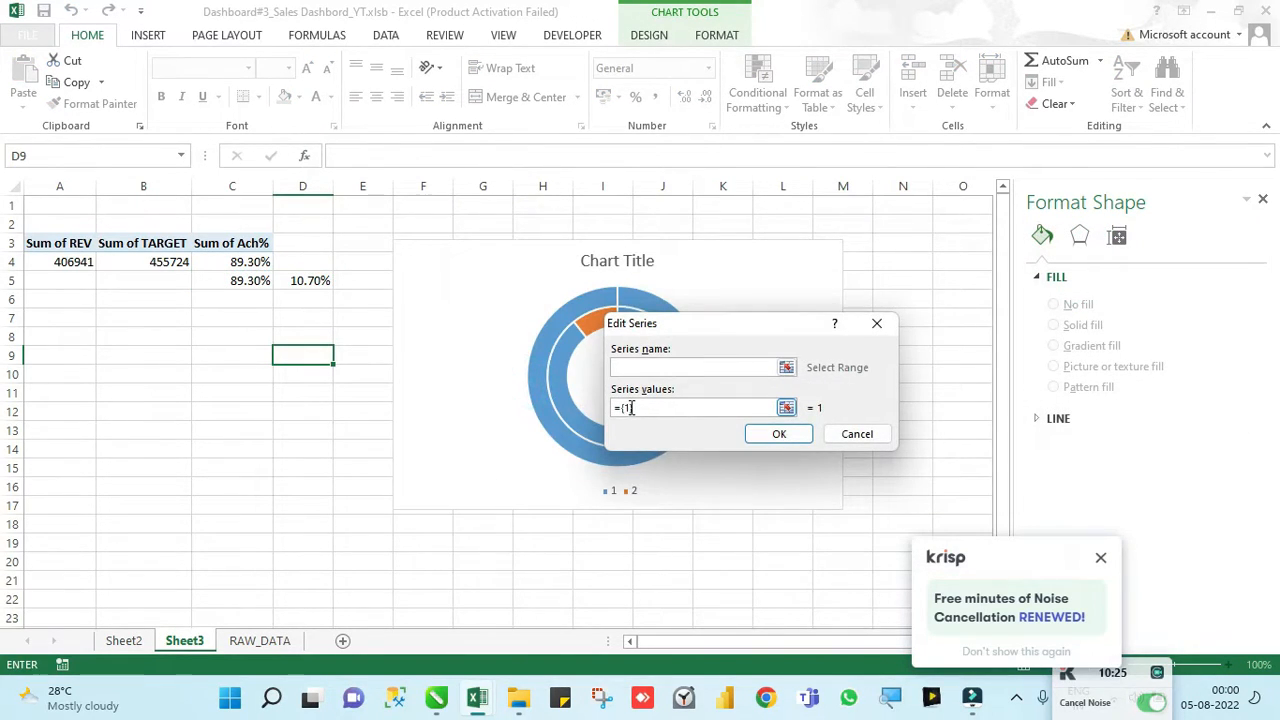
{"action": "type", "text": ",1,1,1,1,1,1,1,1,1,1,1,1,1,1,1,1"}
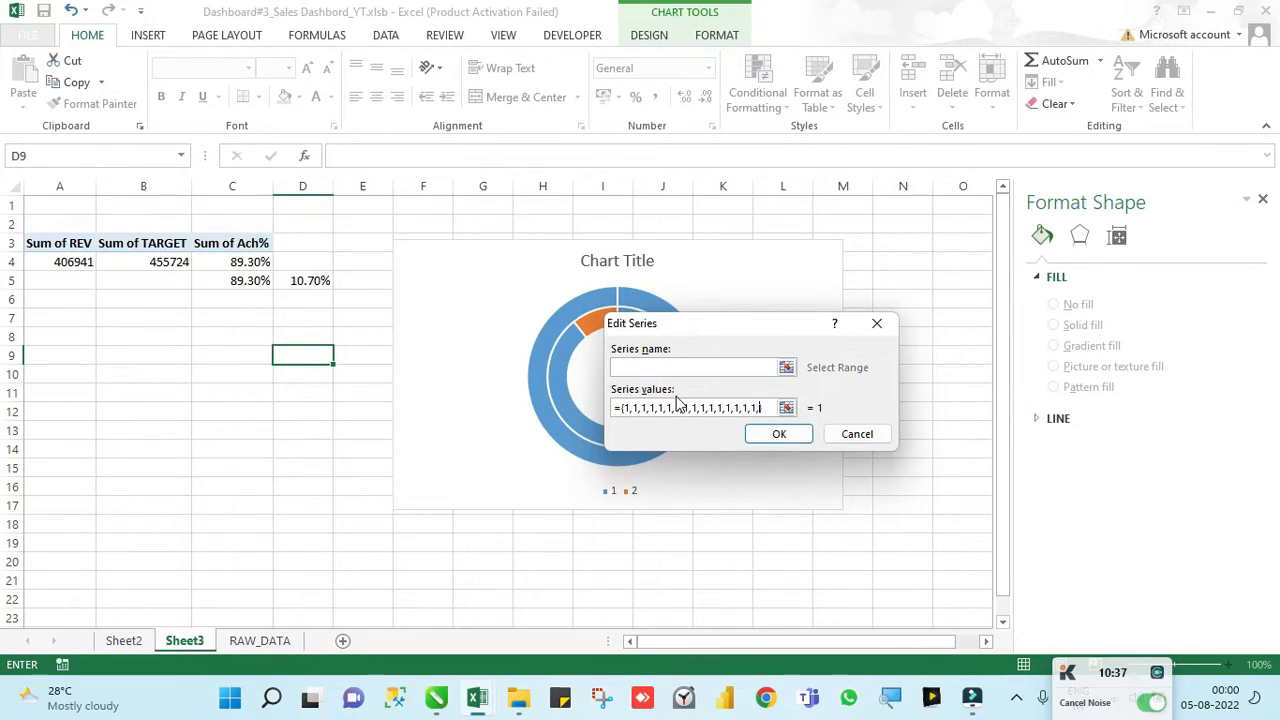
{"action": "left_click", "coordinate": [785, 434]}
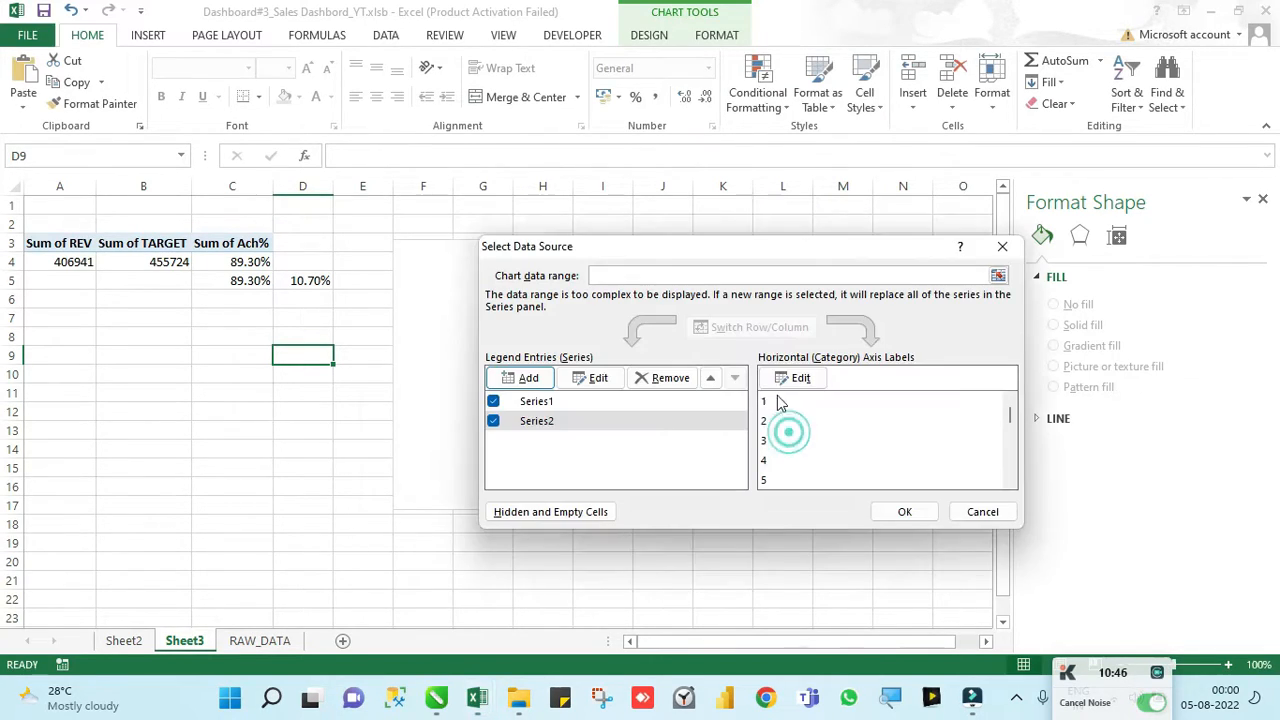
{"action": "left_click", "coordinate": [907, 510]}
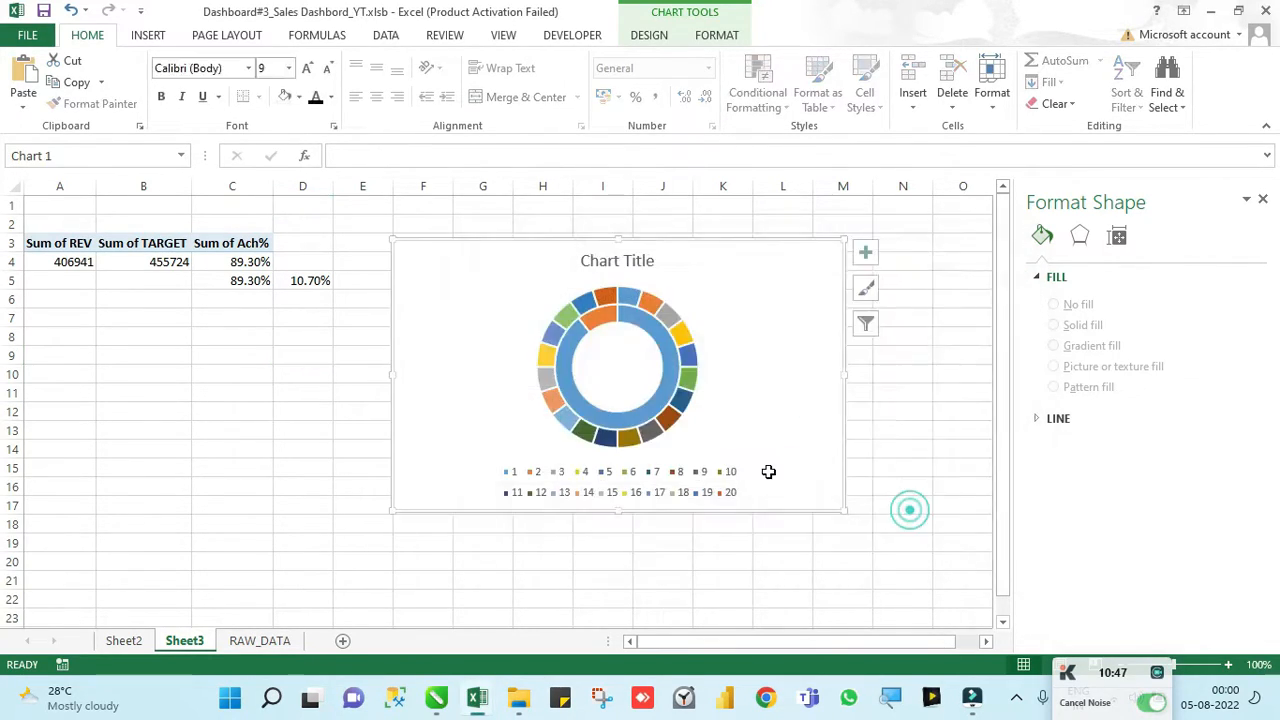
{"action": "left_click", "coordinate": [900, 411]}
{"action": "left_click", "coordinate": [596, 298]}
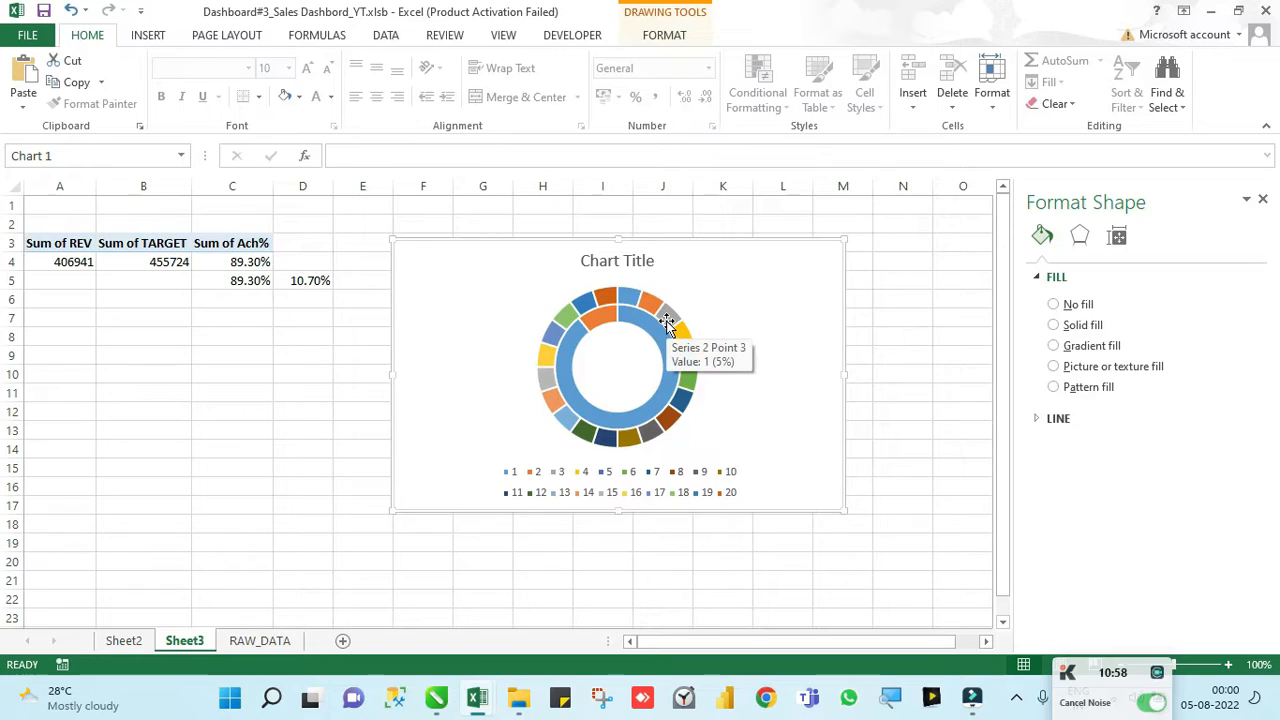
{"action": "left_click", "coordinate": [703, 474]}
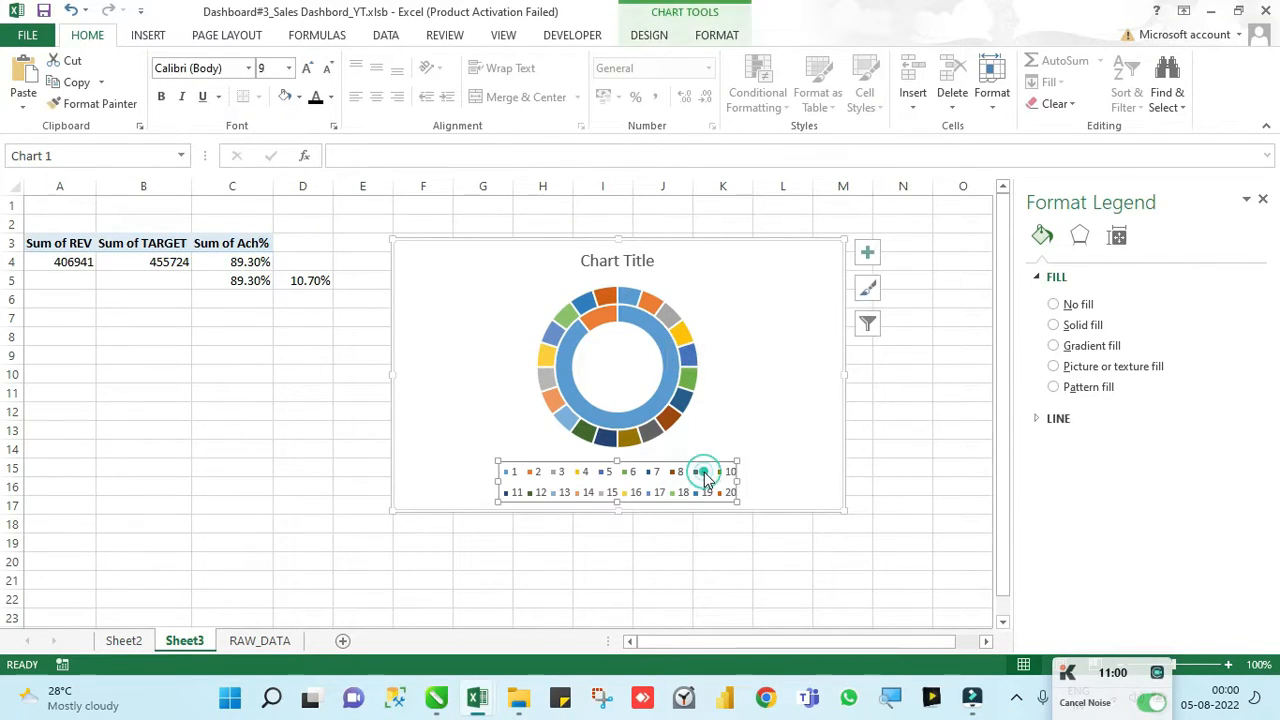
{"action": "left_click", "coordinate": [905, 376]}
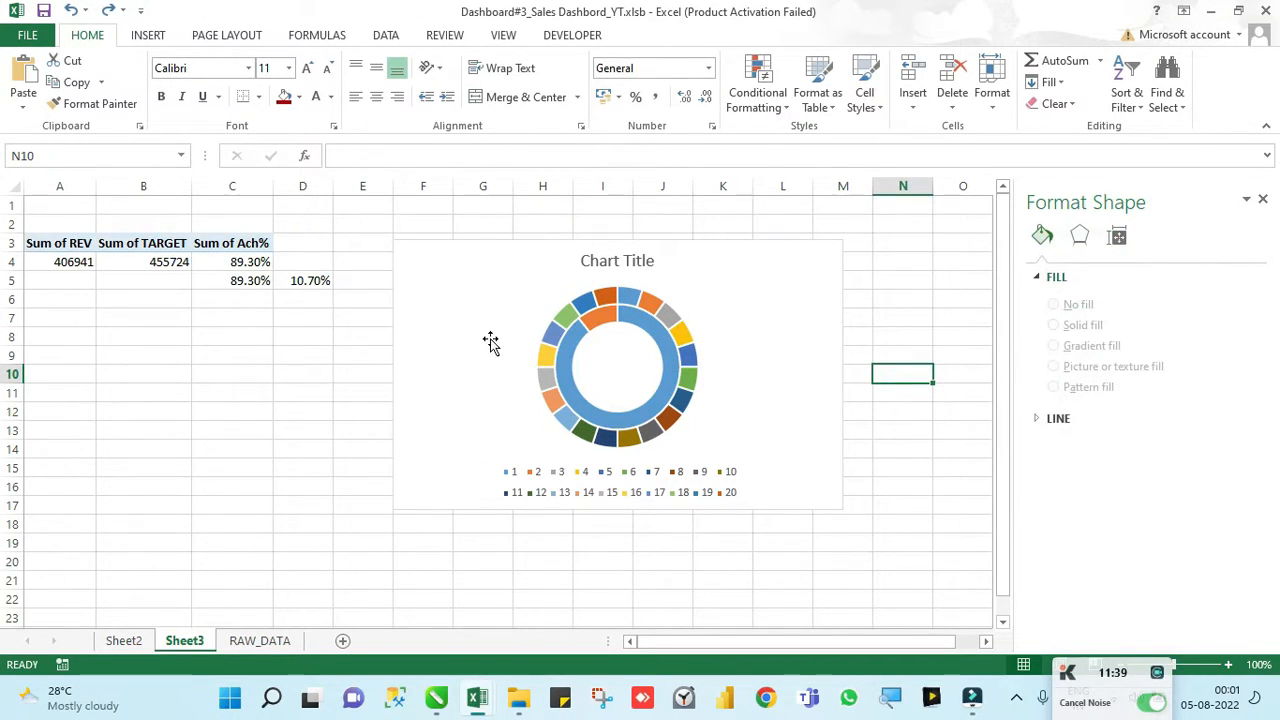
Step: Fill the whole segmented outer ring of the doughnut chart with the standard dark red
{"action": "left_click", "coordinate": [677, 305]}
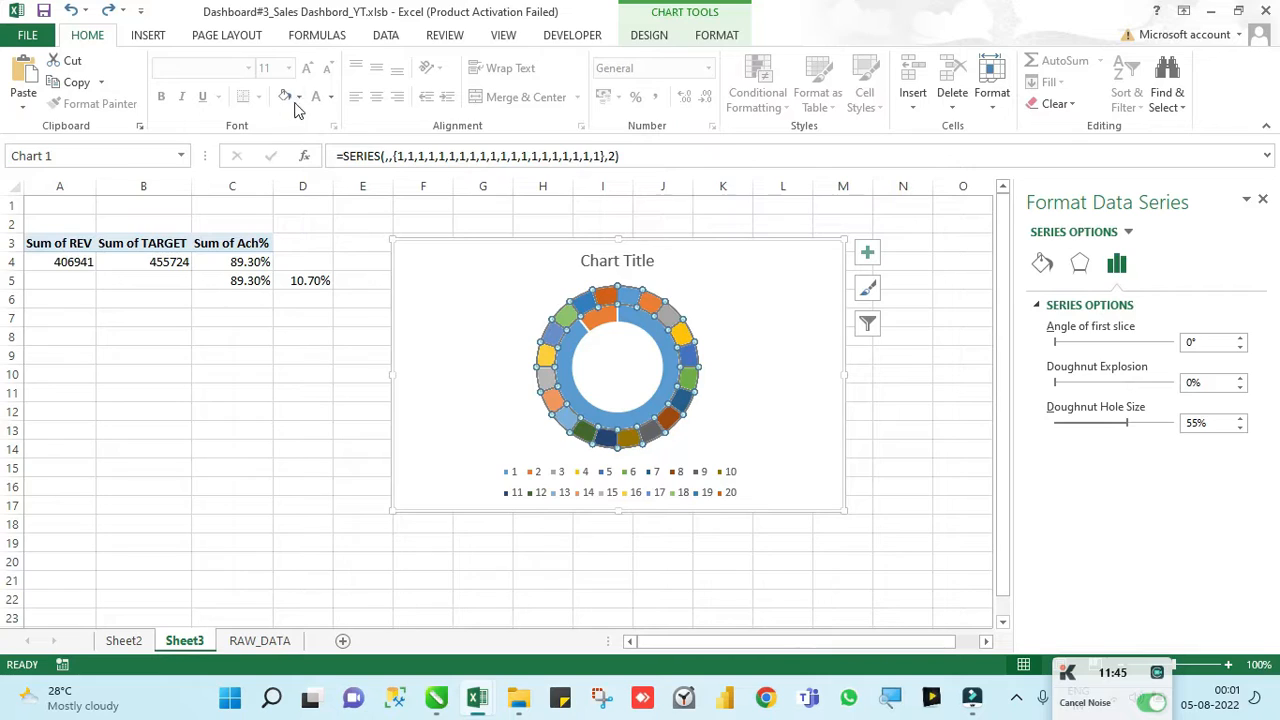
{"action": "left_click", "coordinate": [298, 97]}
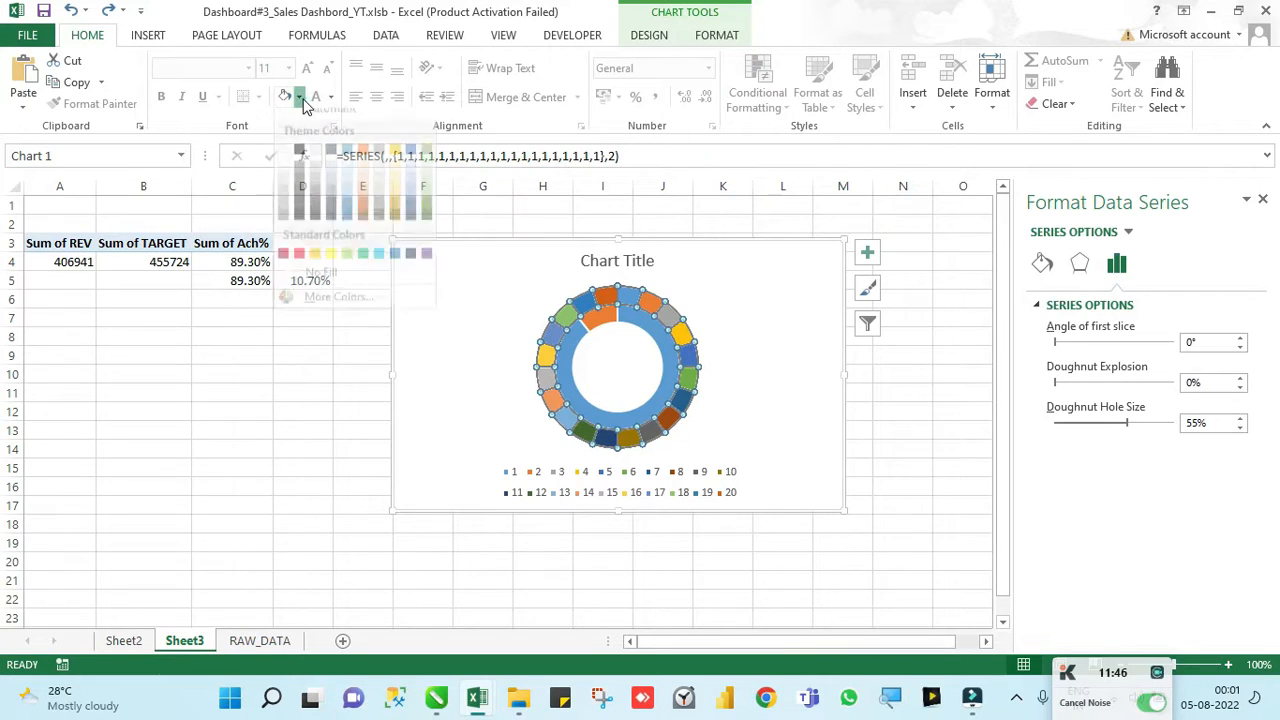
{"action": "left_click", "coordinate": [284, 265]}
{"action": "left_click", "coordinate": [880, 408]}
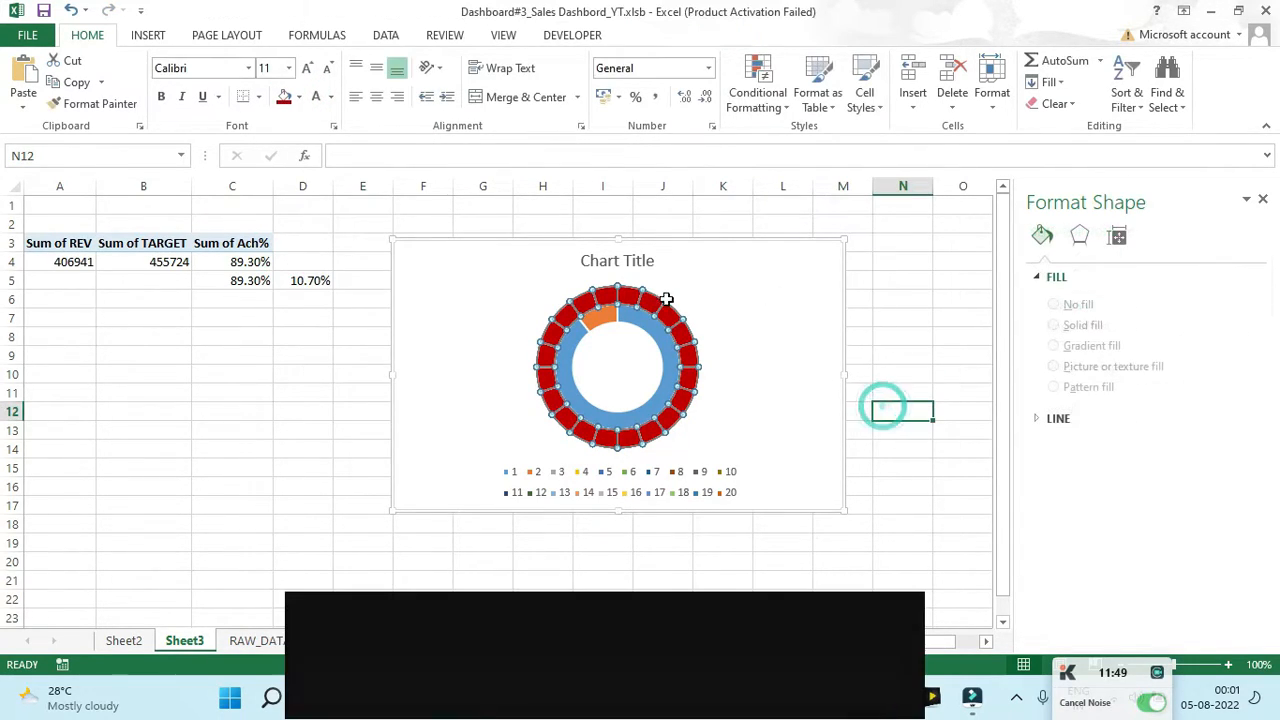
Step: Fill only the inner ring's large achievement slice with white
{"action": "left_click", "coordinate": [648, 327]}
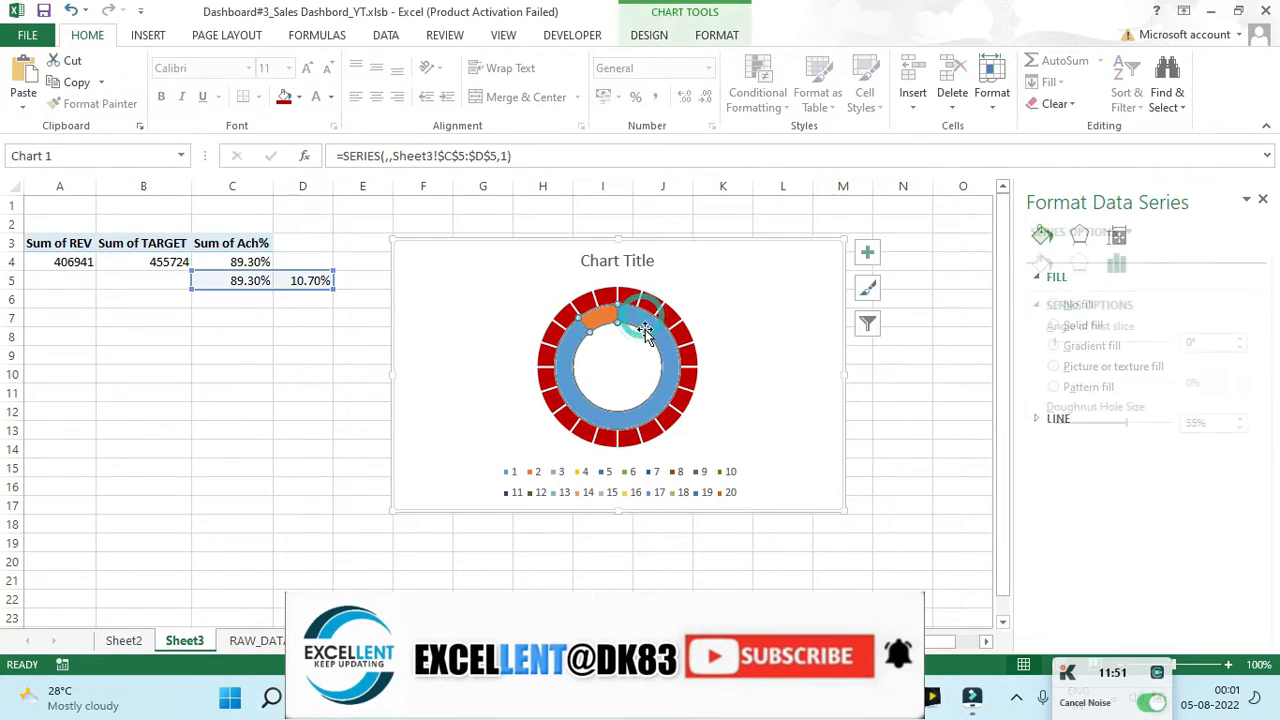
{"action": "left_click", "coordinate": [648, 327]}
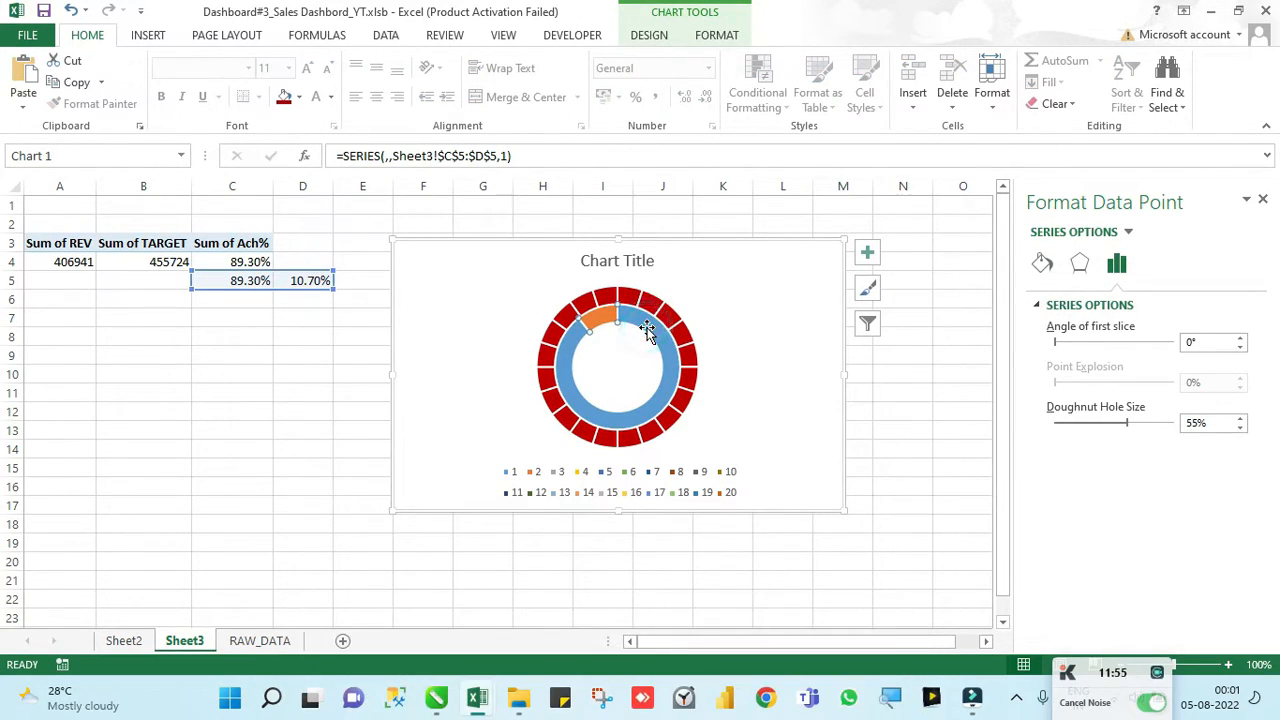
{"action": "left_click", "coordinate": [299, 98]}
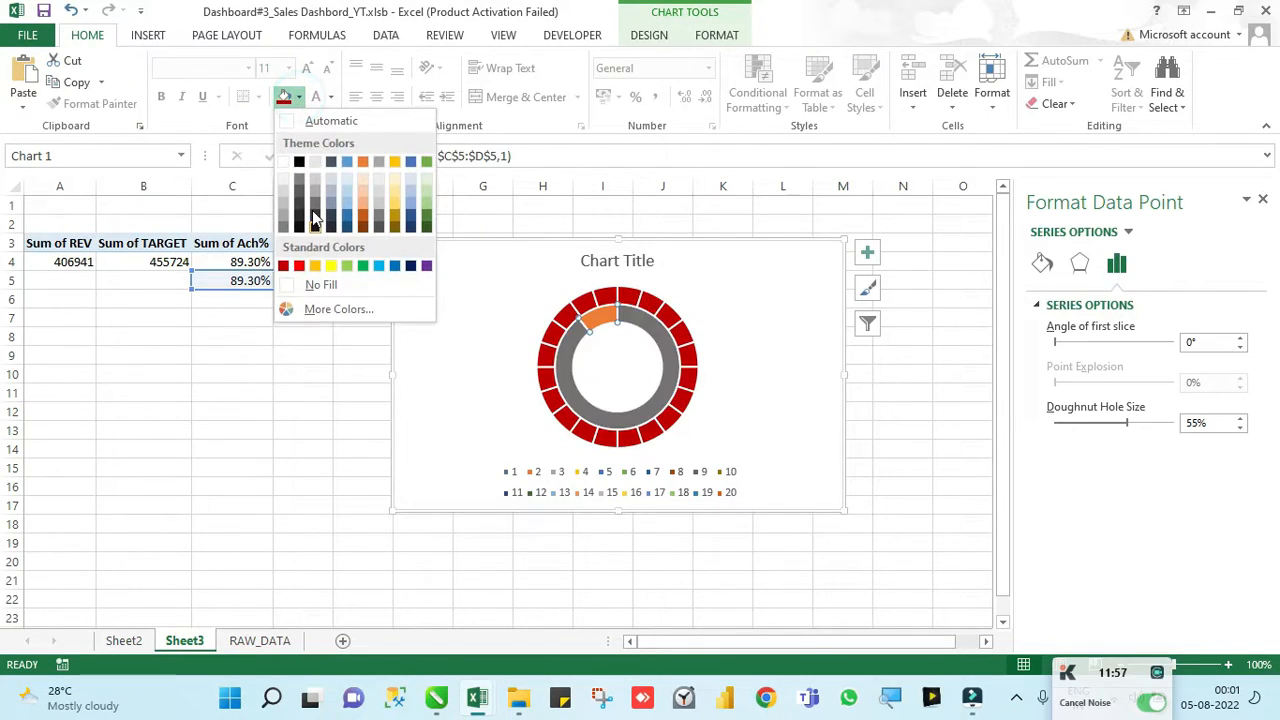
{"action": "left_click", "coordinate": [284, 162]}
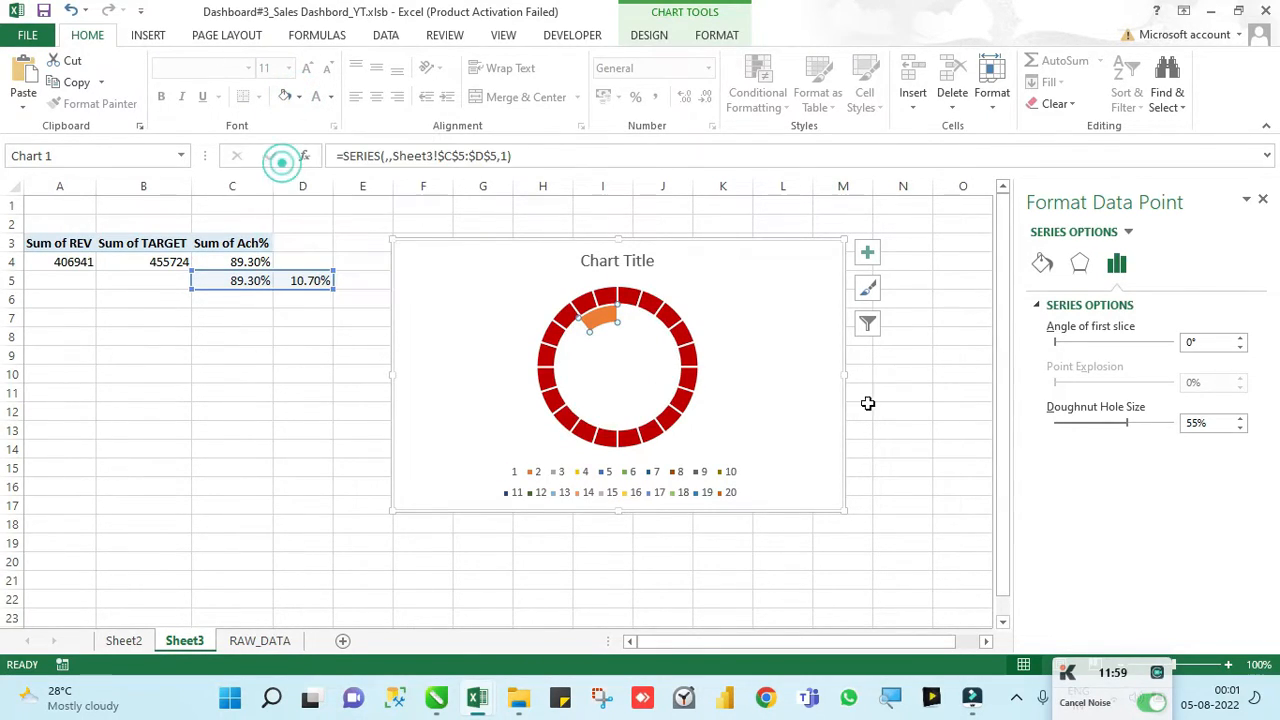
{"action": "left_click", "coordinate": [880, 408]}
Step: Fill only the inner ring's small remaining-share slice with the standard dark red
{"action": "left_click", "coordinate": [600, 312]}
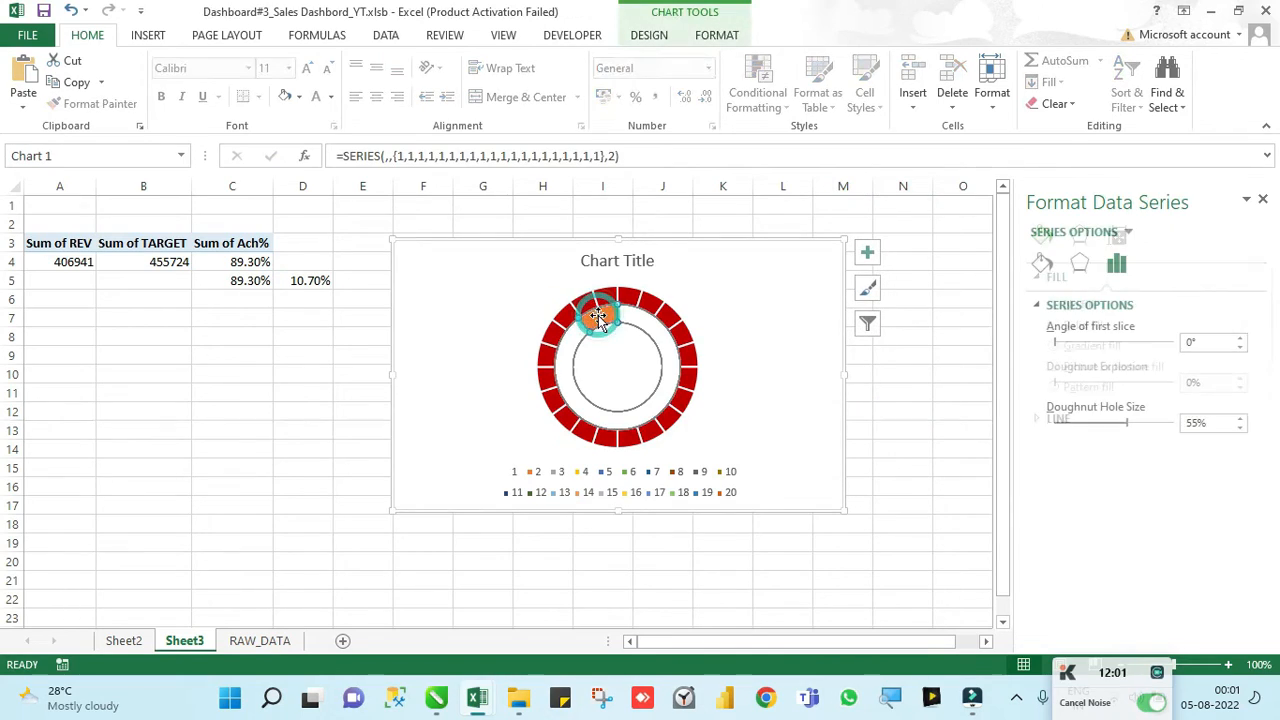
{"action": "left_click", "coordinate": [299, 98]}
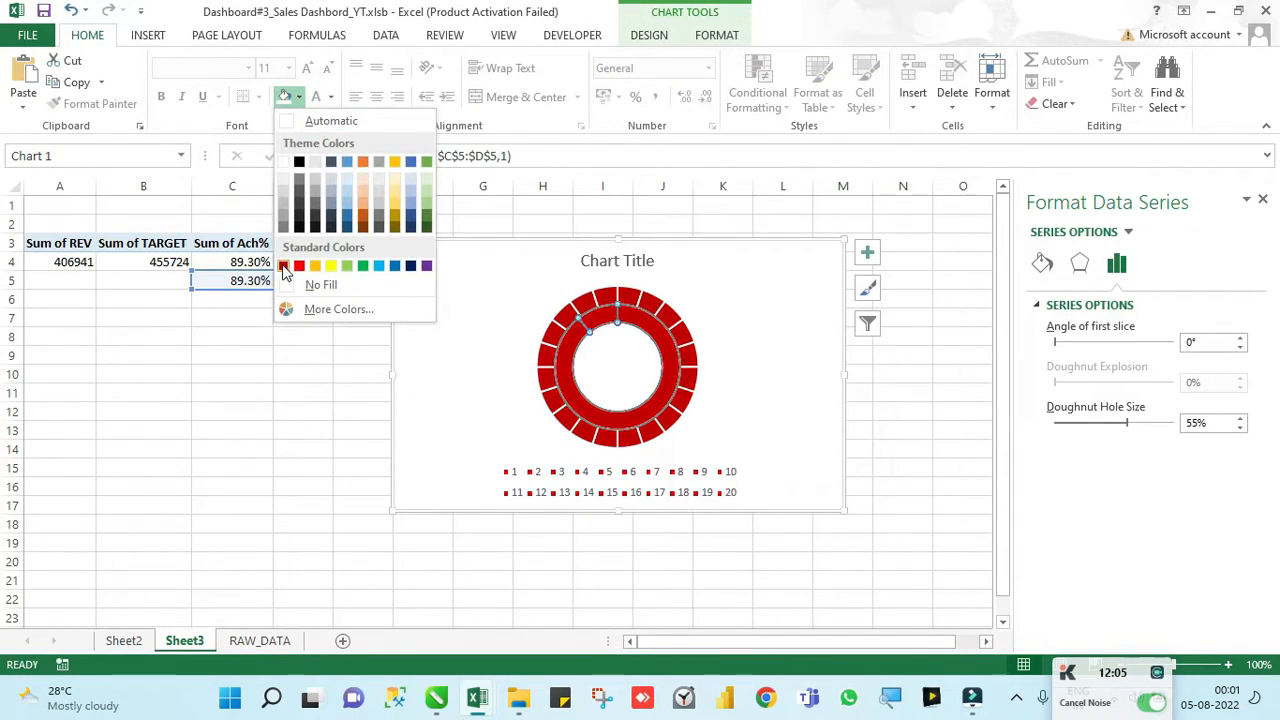
{"action": "left_click", "coordinate": [600, 322]}
{"action": "left_click", "coordinate": [598, 320]}
{"action": "left_click", "coordinate": [299, 98]}
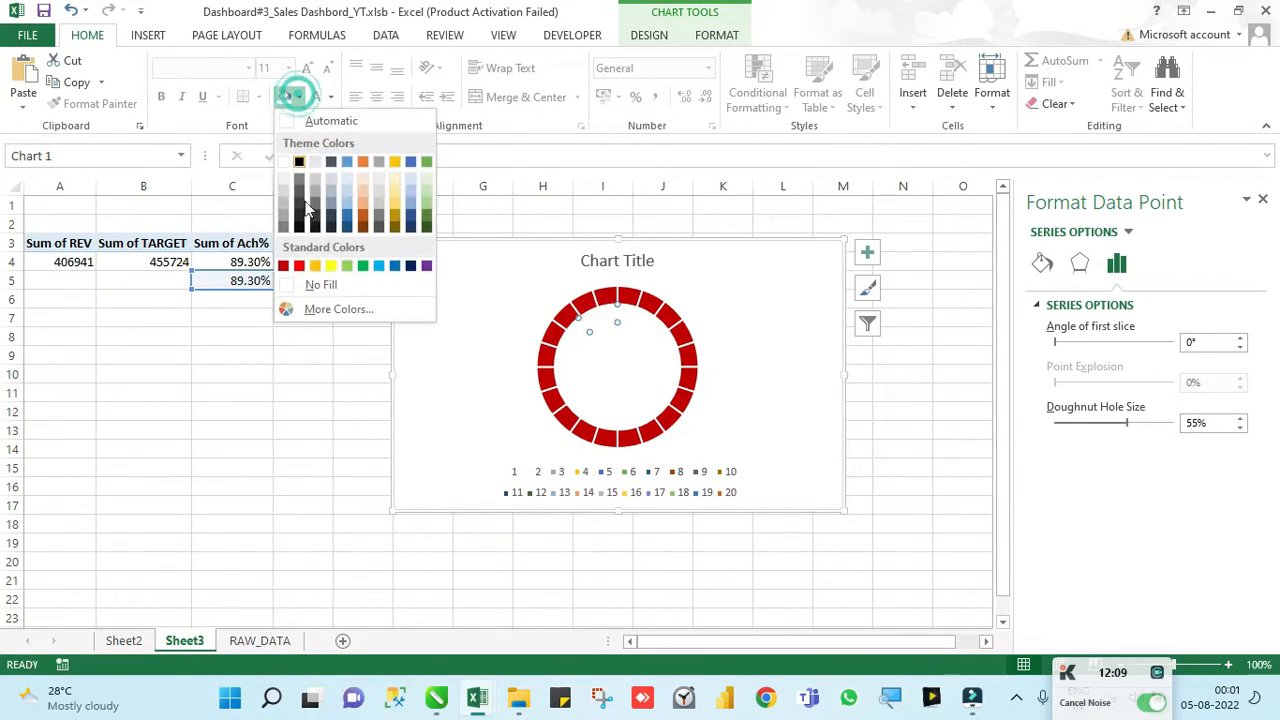
{"action": "left_click", "coordinate": [287, 262]}
{"action": "left_click", "coordinate": [305, 412]}
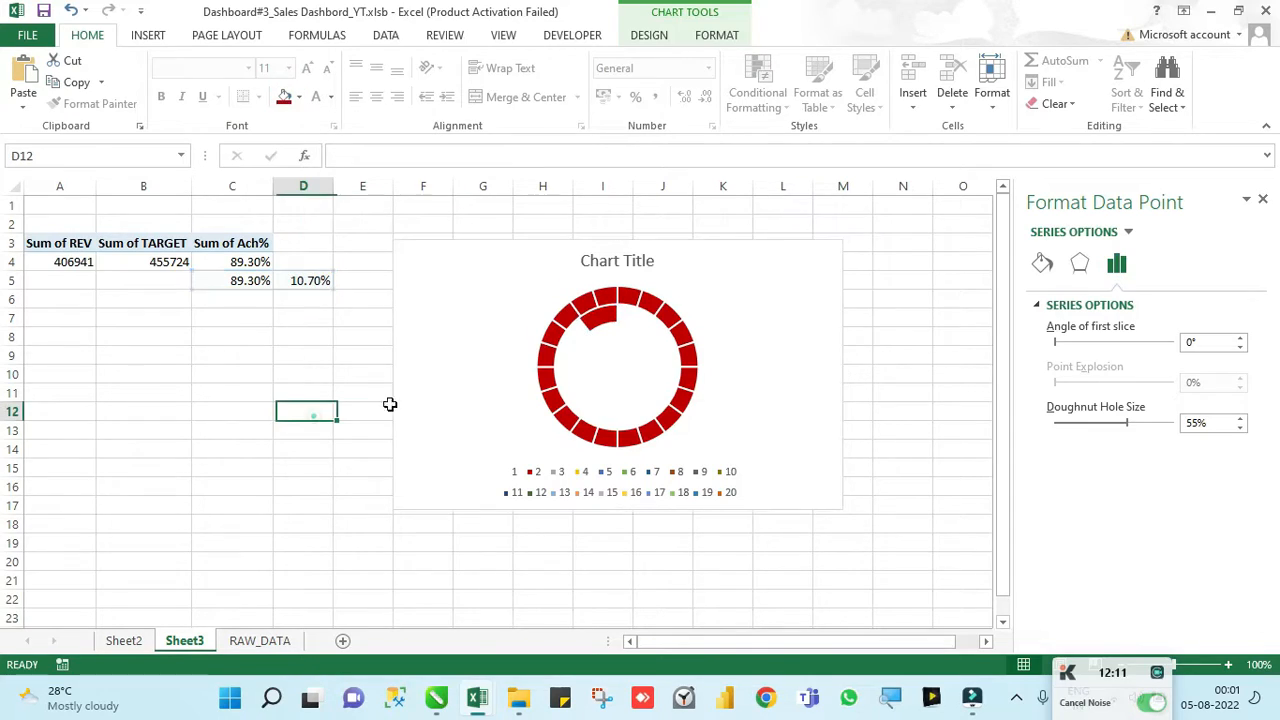
Step: Put the inner achievement series, Series1, on the secondary axis of the doughnut chart
{"action": "left_click", "coordinate": [645, 322]}
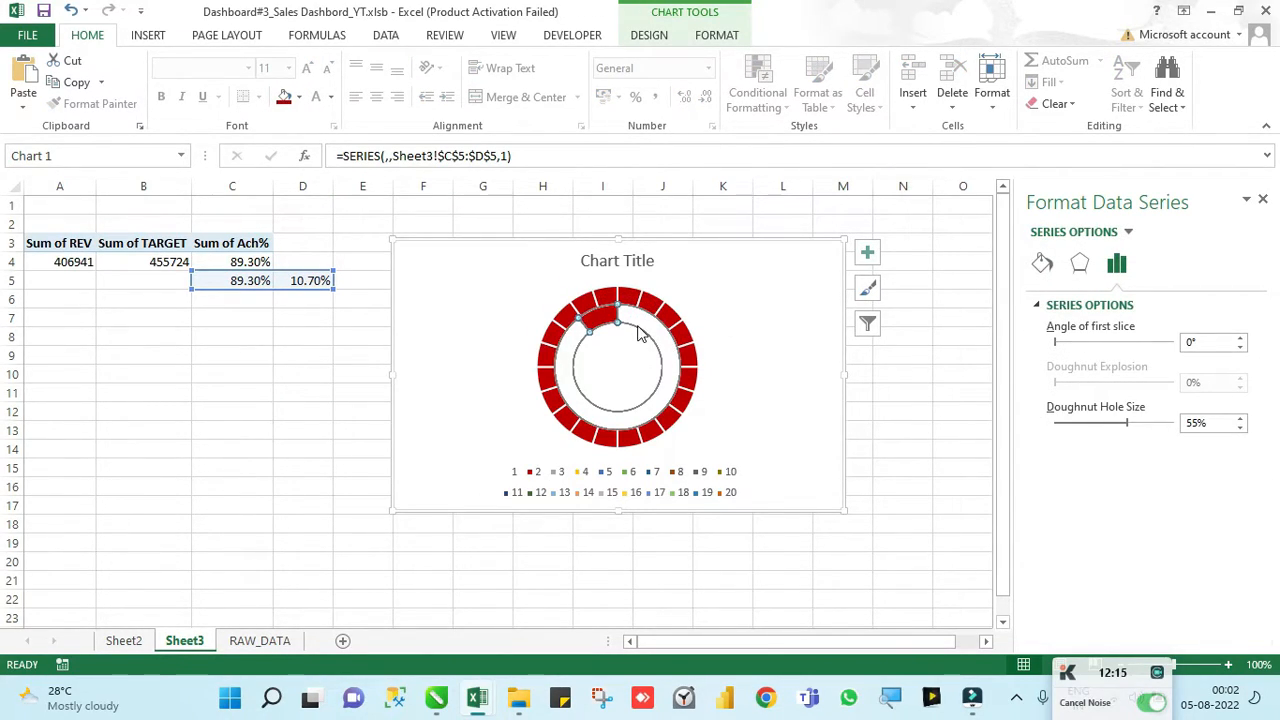
{"action": "mouse_move", "coordinate": [638, 322]}
{"action": "right_click", "coordinate": [636, 319]}
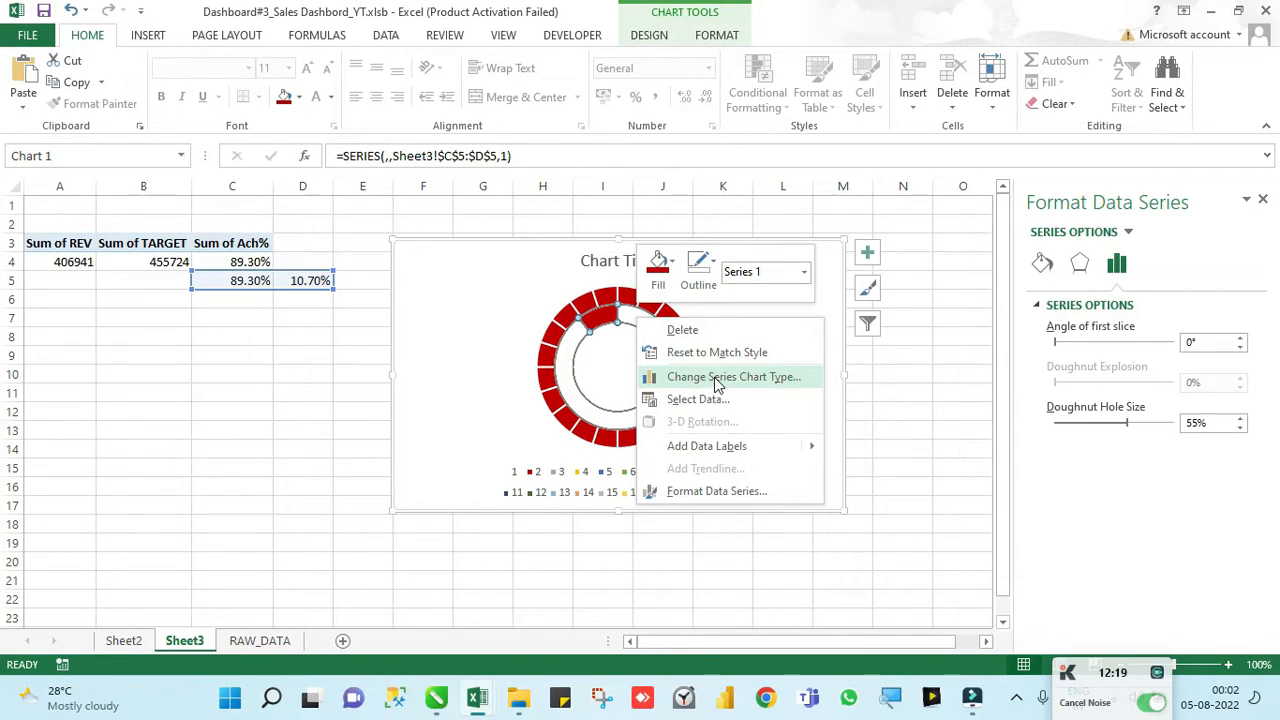
{"action": "left_click", "coordinate": [716, 377]}
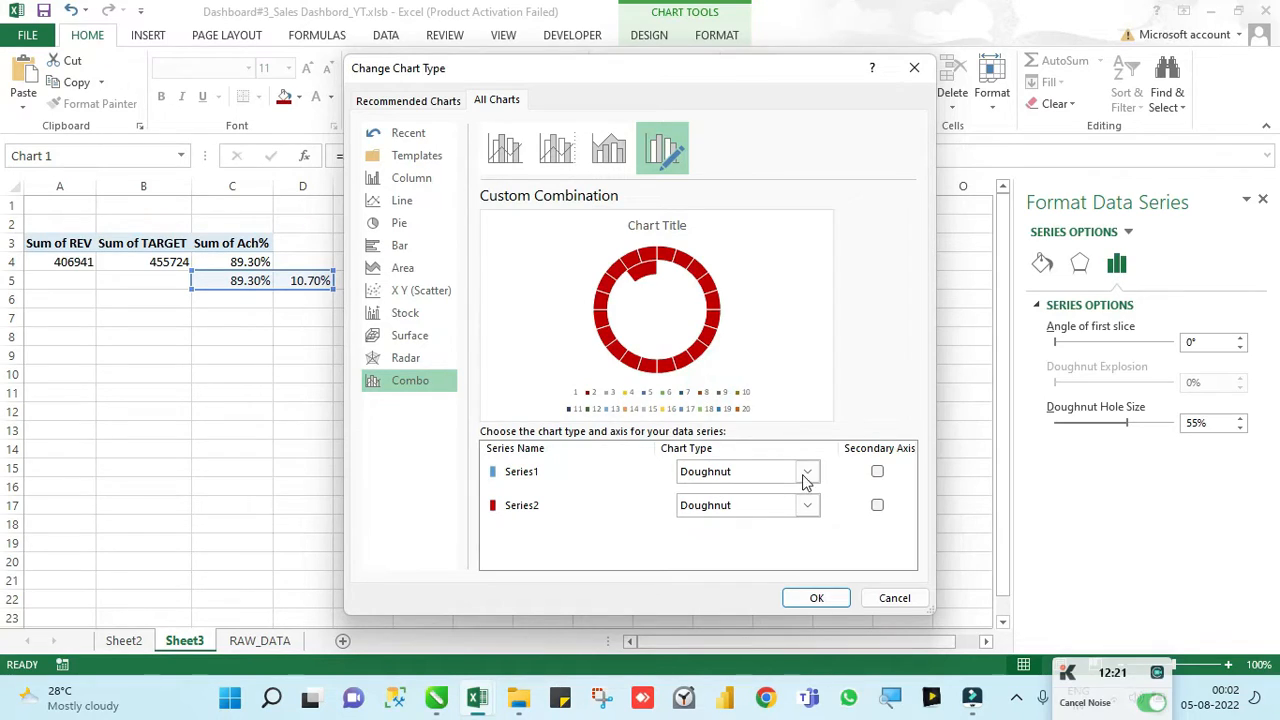
{"action": "left_click", "coordinate": [877, 472]}
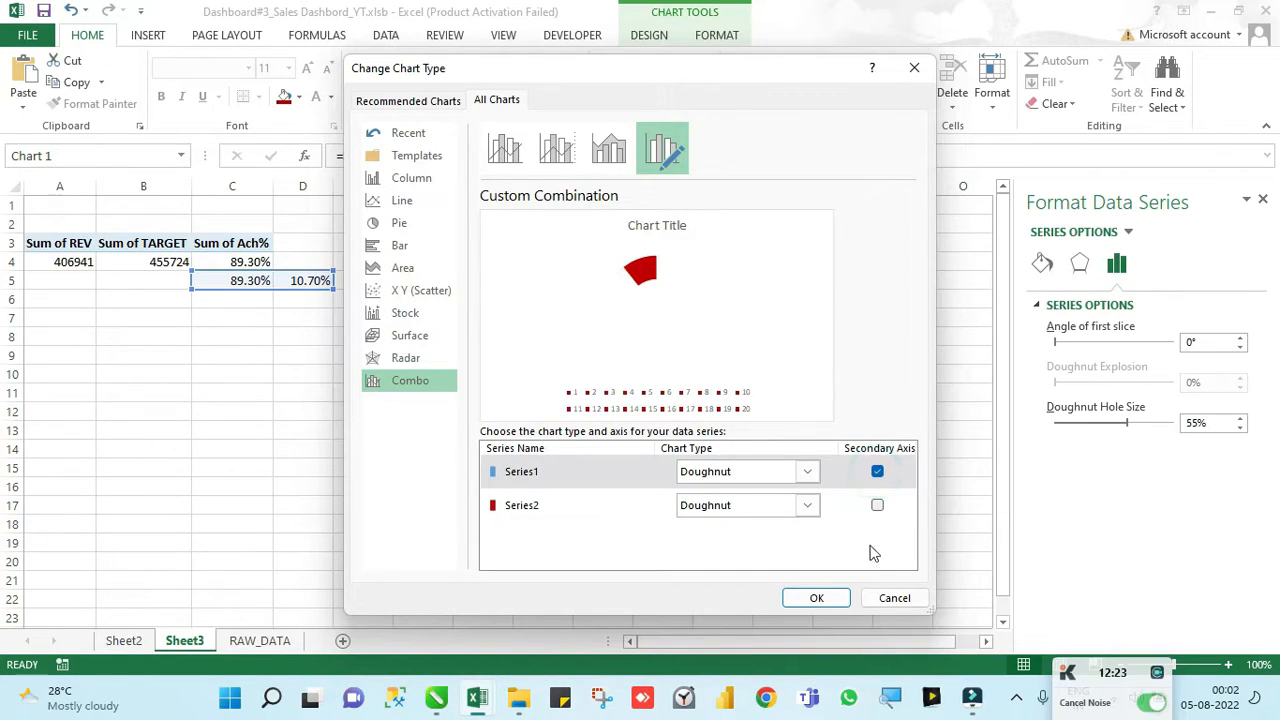
{"action": "left_click", "coordinate": [817, 598]}
{"action": "left_click", "coordinate": [903, 336]}
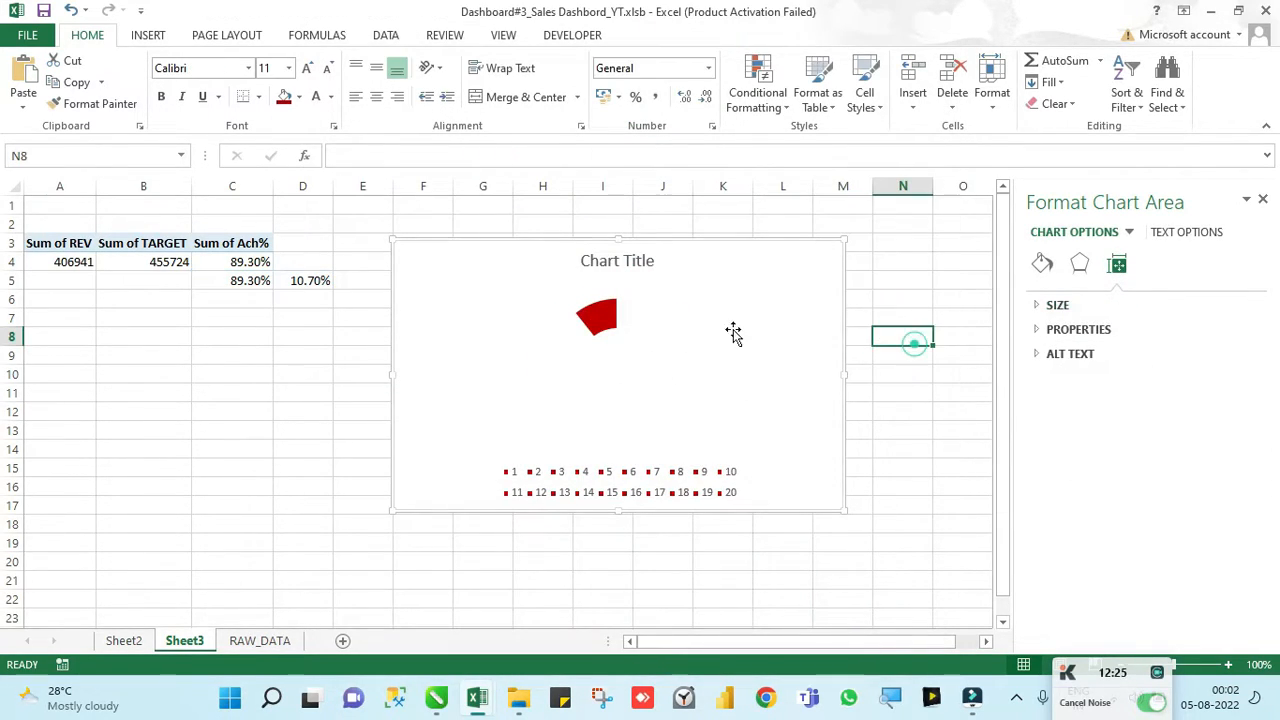
Step: Set the fill transparency of the achievement ring's large white slice to 40%
{"action": "left_click", "coordinate": [672, 318]}
{"action": "left_click", "coordinate": [637, 320]}
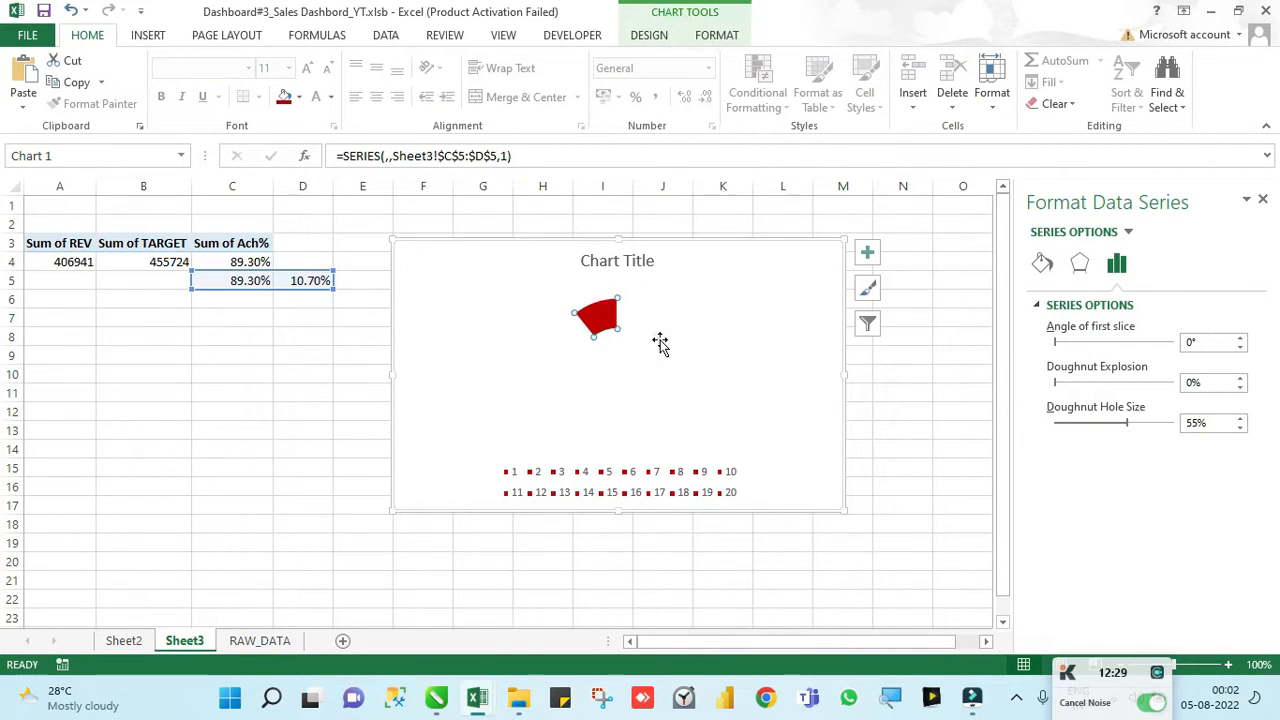
{"action": "left_click", "coordinate": [657, 340]}
{"action": "left_click", "coordinate": [1042, 263]}
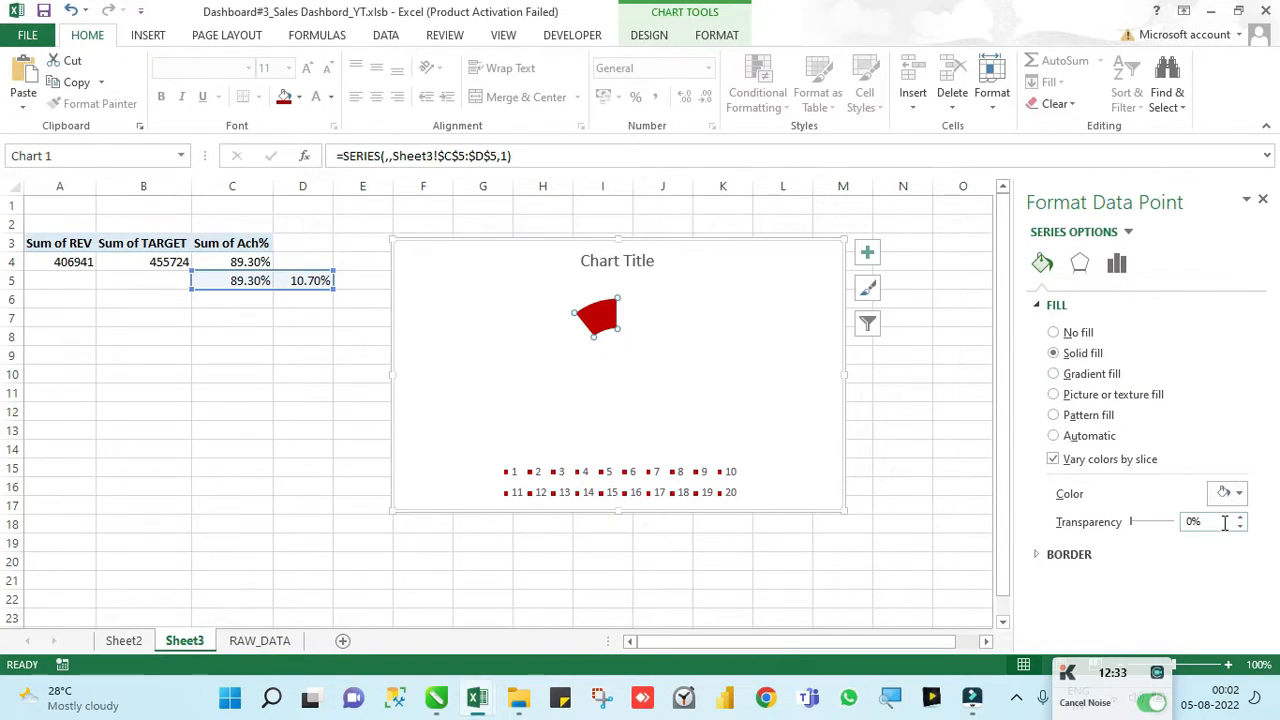
{"action": "type", "text": "40"}
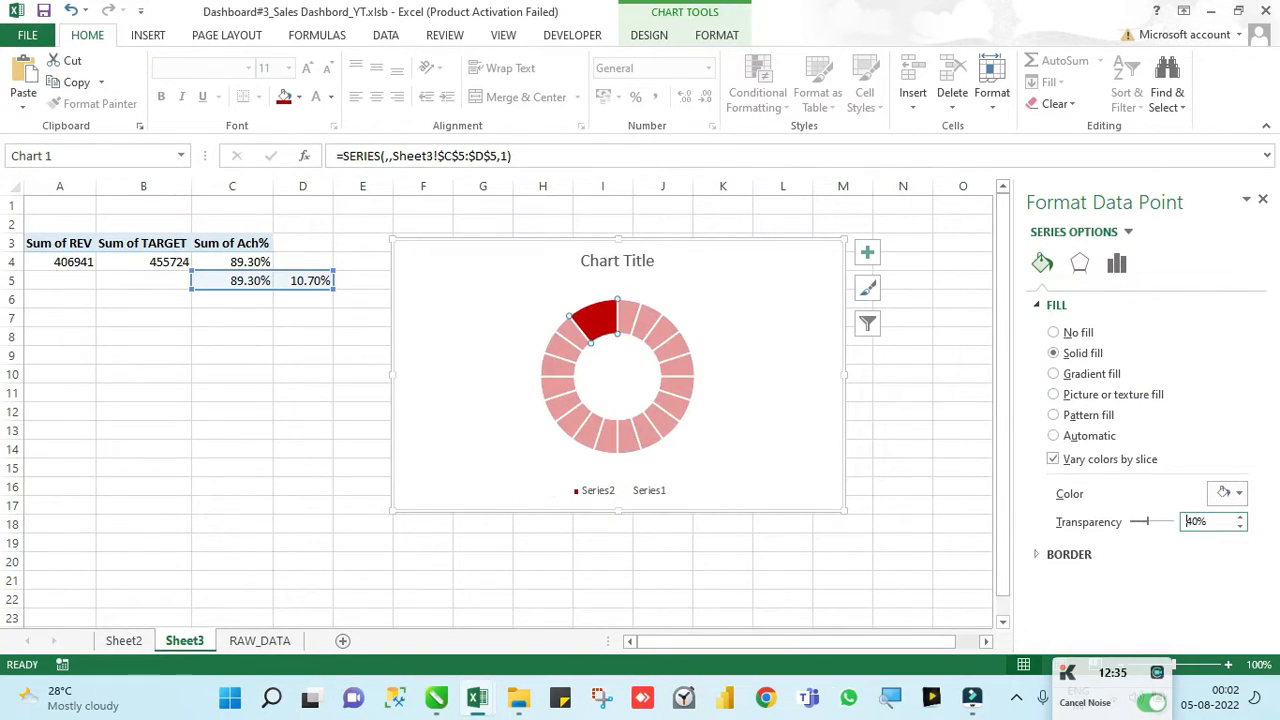
{"action": "left_click", "coordinate": [912, 417]}
{"action": "left_click", "coordinate": [250, 280]}
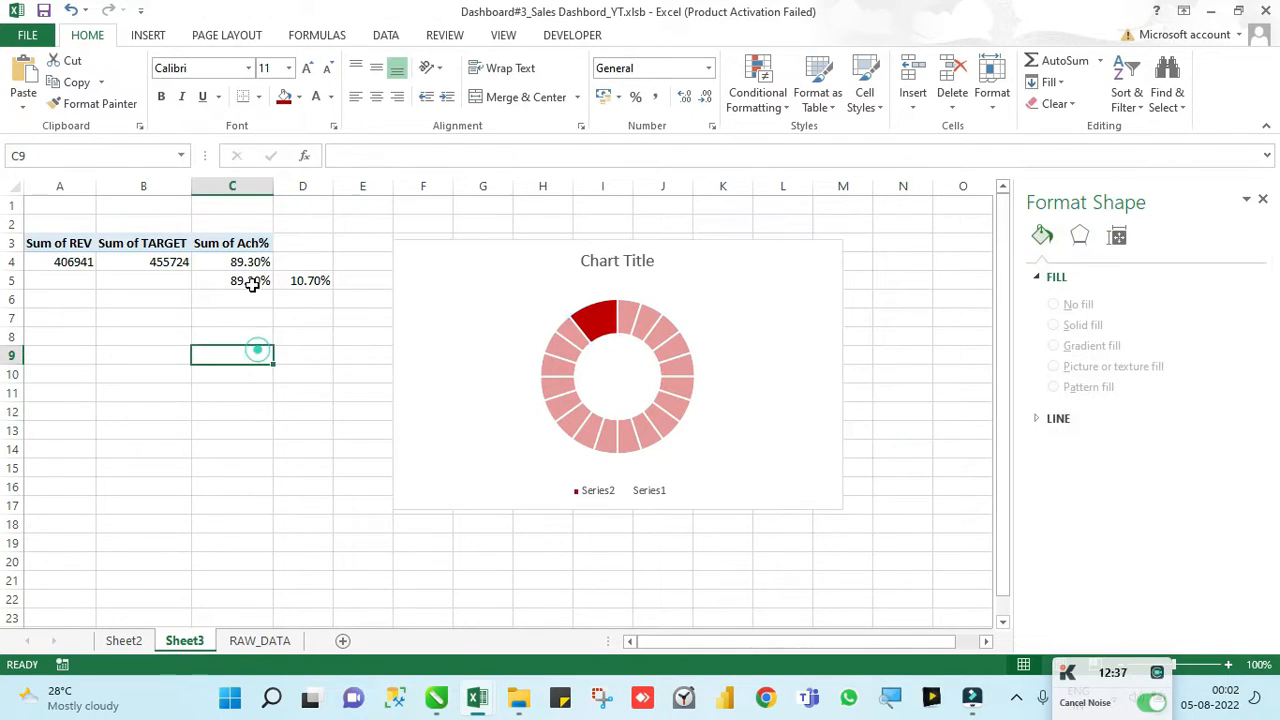
{"action": "mouse_move", "coordinate": [653, 342]}
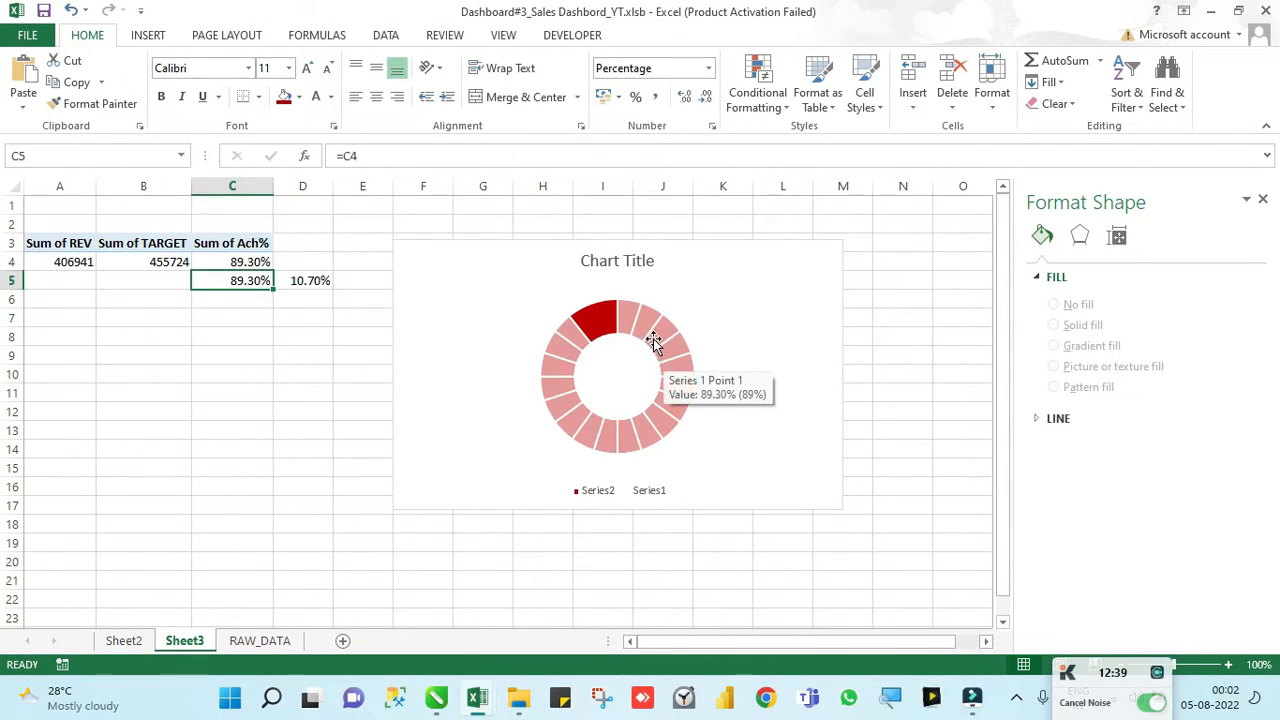
{"action": "left_click", "coordinate": [292, 334]}
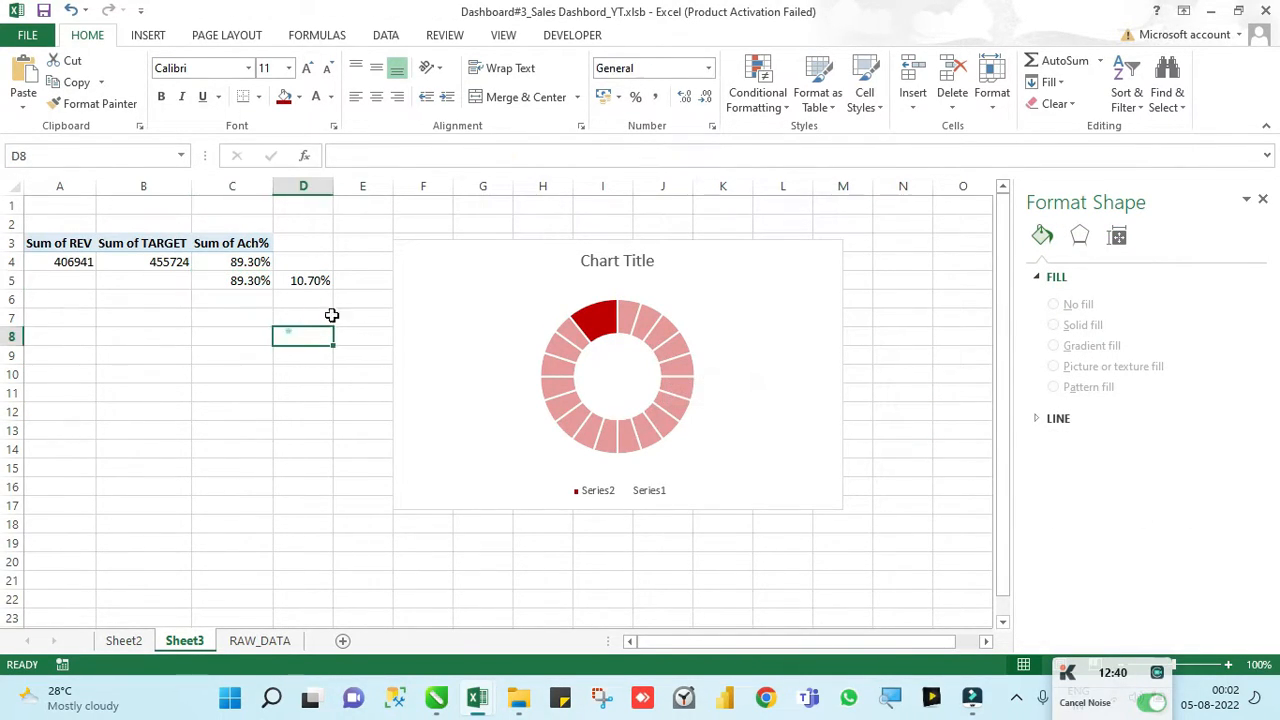
{"action": "left_click", "coordinate": [255, 280]}
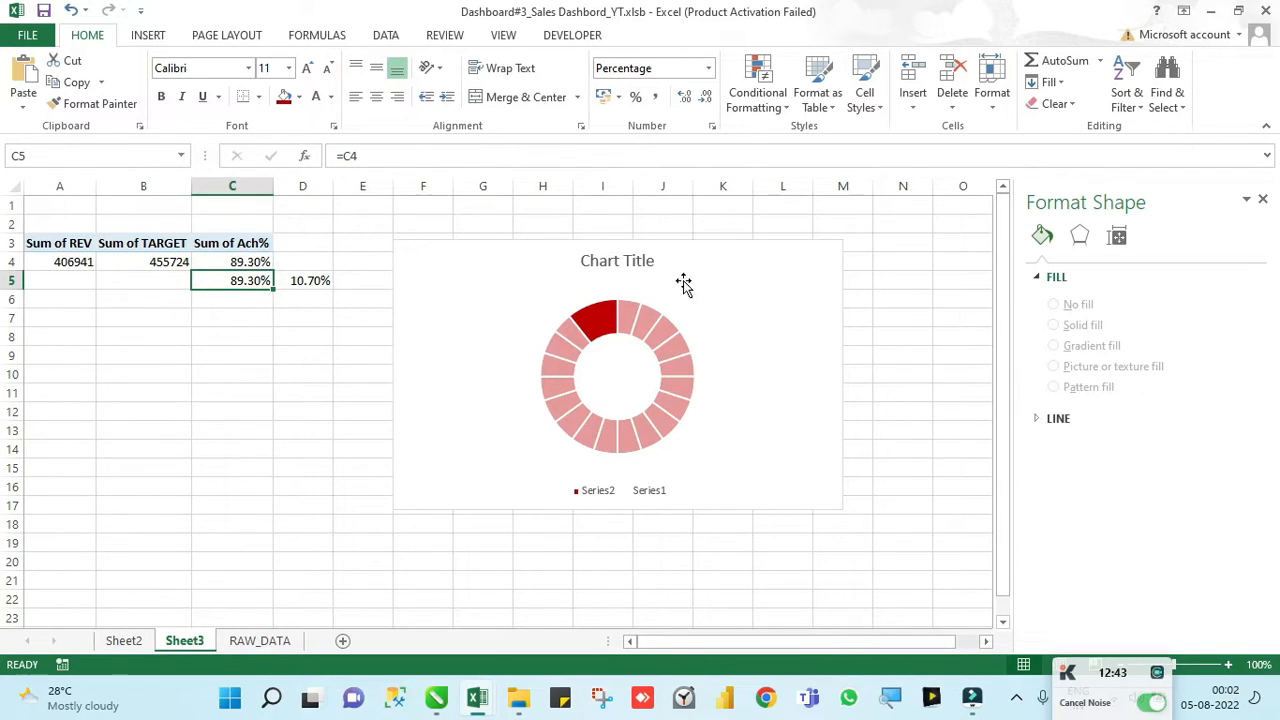
Step: Move the doughnut chart directly below the pivot table, select the Sum of TARGET header and close the pivot field list and shape formatting panes
{"action": "left_click_drag", "start_coordinate": [657, 242], "coordinate": [288, 320]}
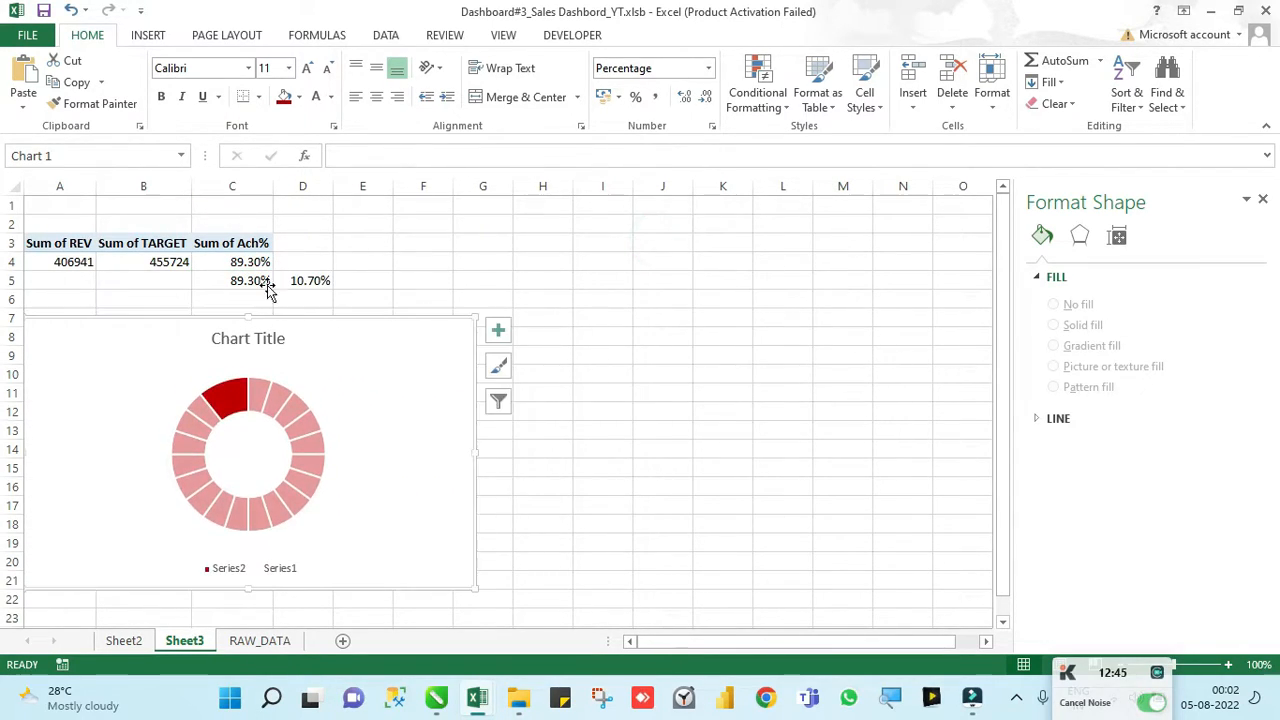
{"action": "left_click", "coordinate": [216, 250]}
{"action": "left_click", "coordinate": [423, 251]}
{"action": "left_click", "coordinate": [160, 251]}
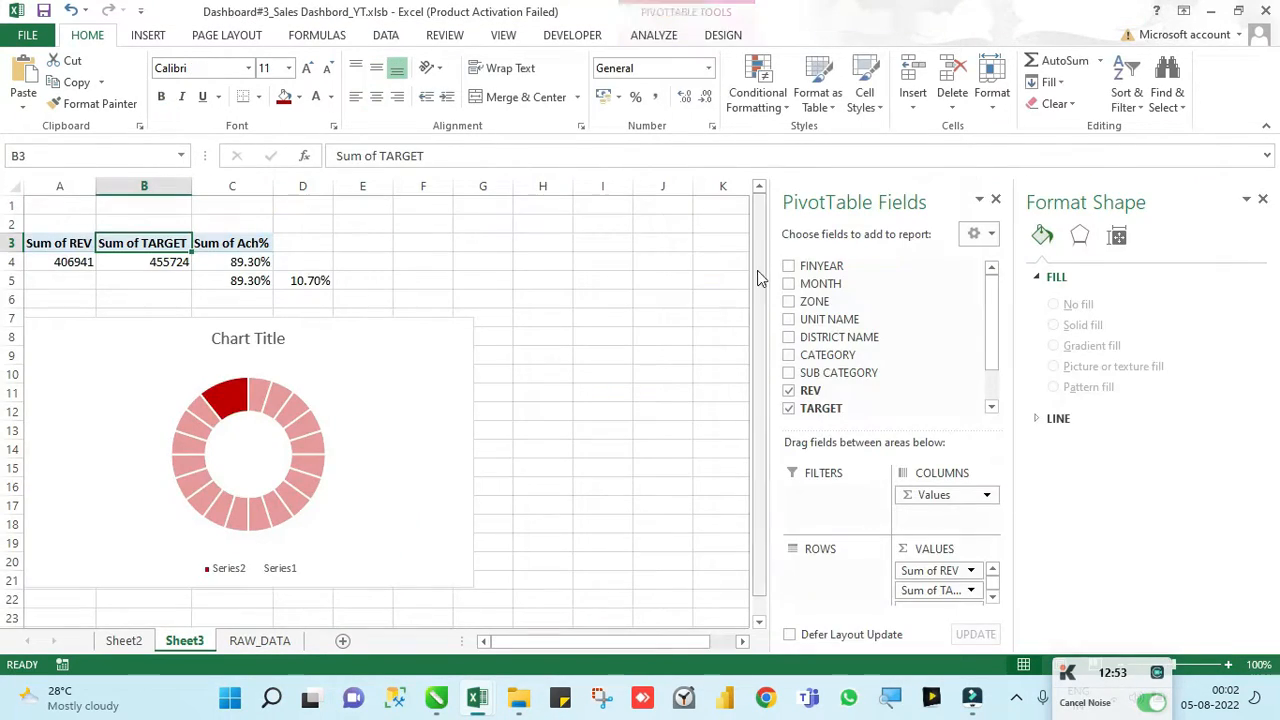
{"action": "left_click", "coordinate": [651, 348]}
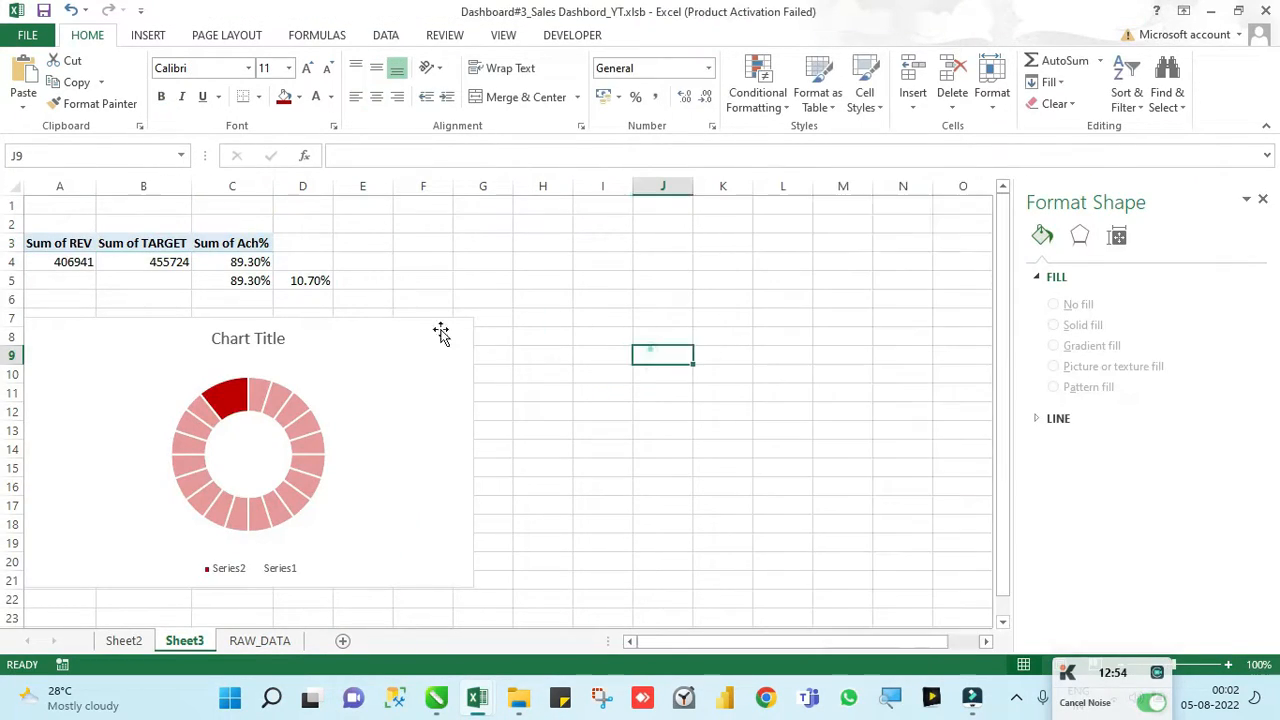
{"action": "left_click", "coordinate": [189, 252]}
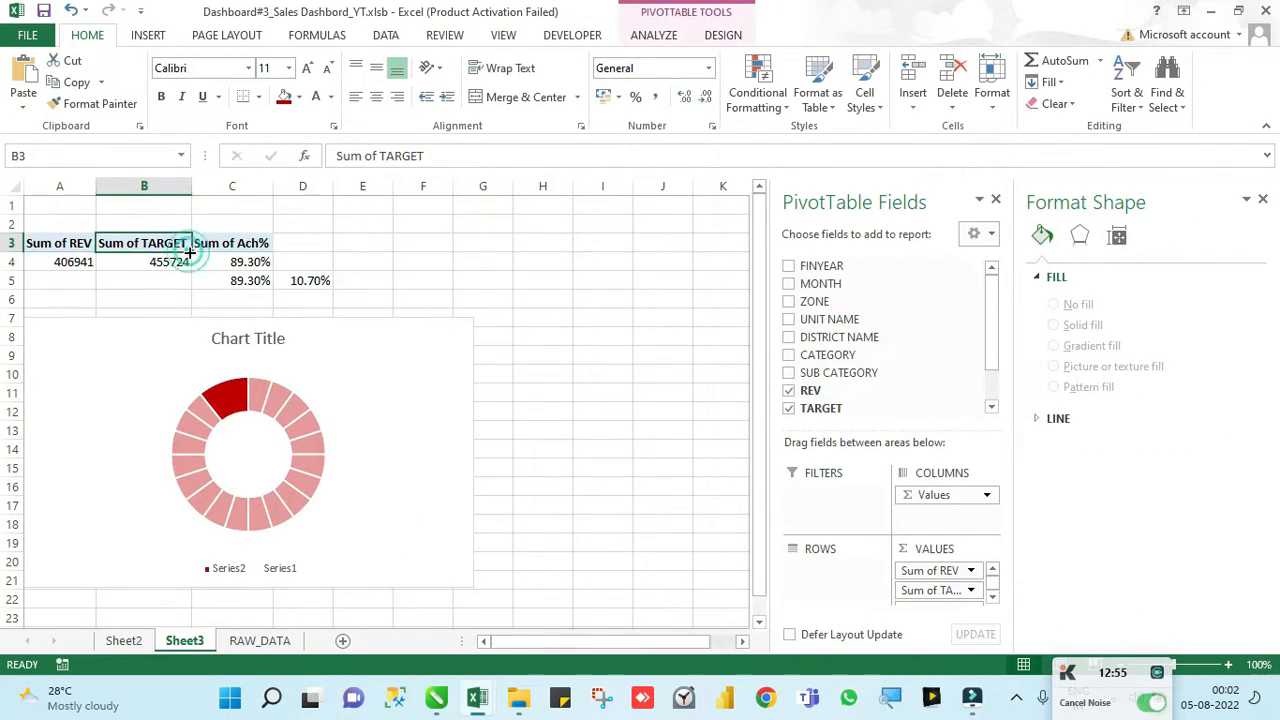
{"action": "left_click", "coordinate": [996, 201]}
{"action": "left_click", "coordinate": [1262, 199]}
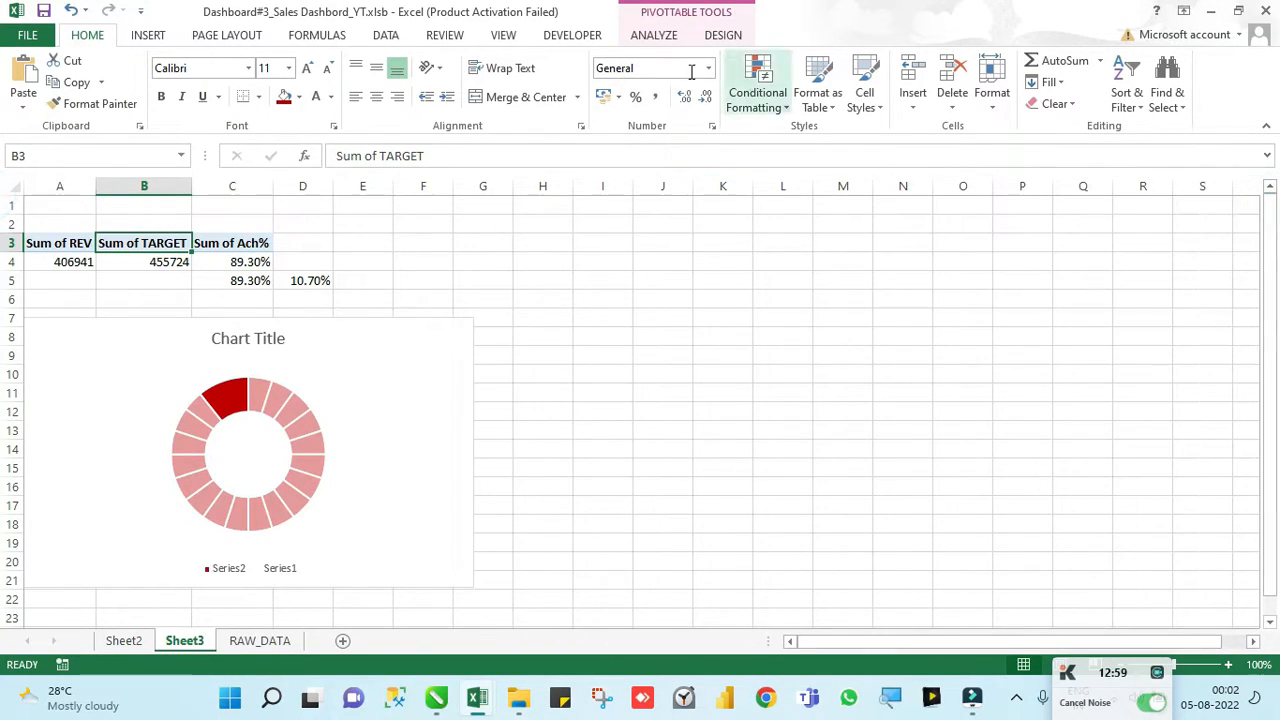
Step: Insert pivot table slicers for FINYEAR, MONTH, ZONE, UNIT NAME, DISTRICT NAME, CATEGORY and SUB CATEGORY
{"action": "left_click", "coordinate": [712, 38]}
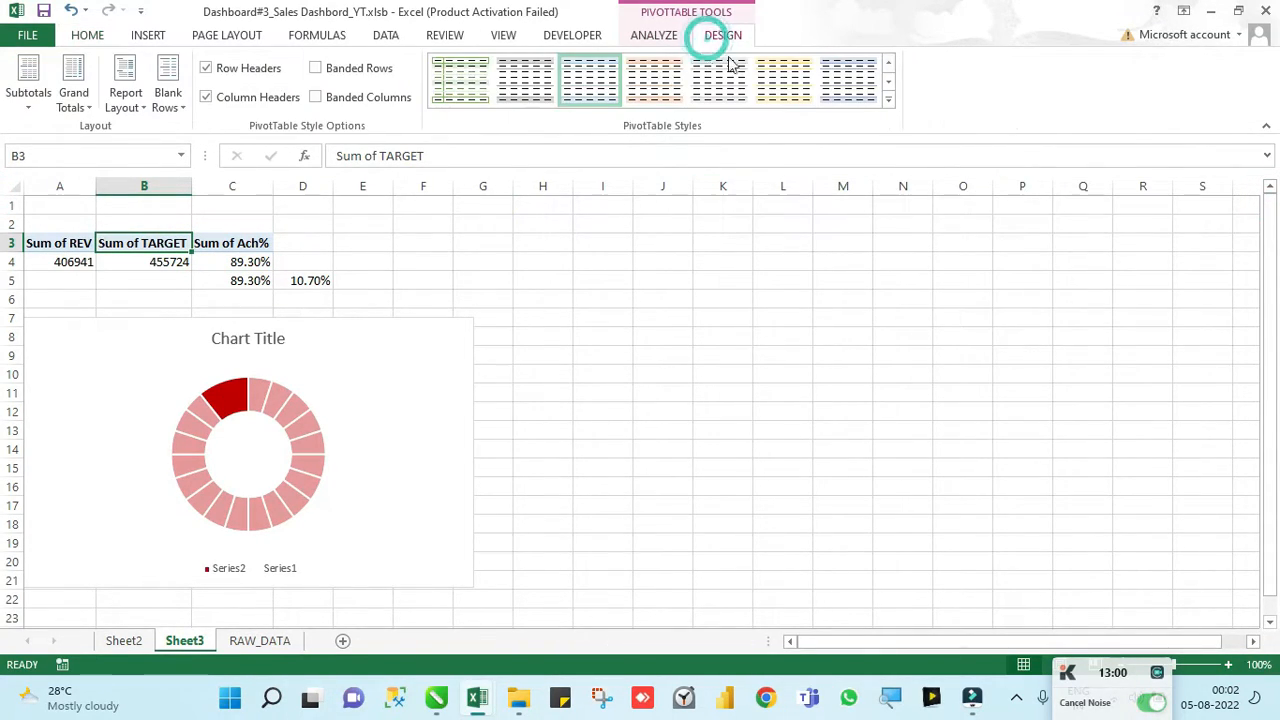
{"action": "left_click", "coordinate": [150, 36]}
{"action": "left_click", "coordinate": [868, 80]}
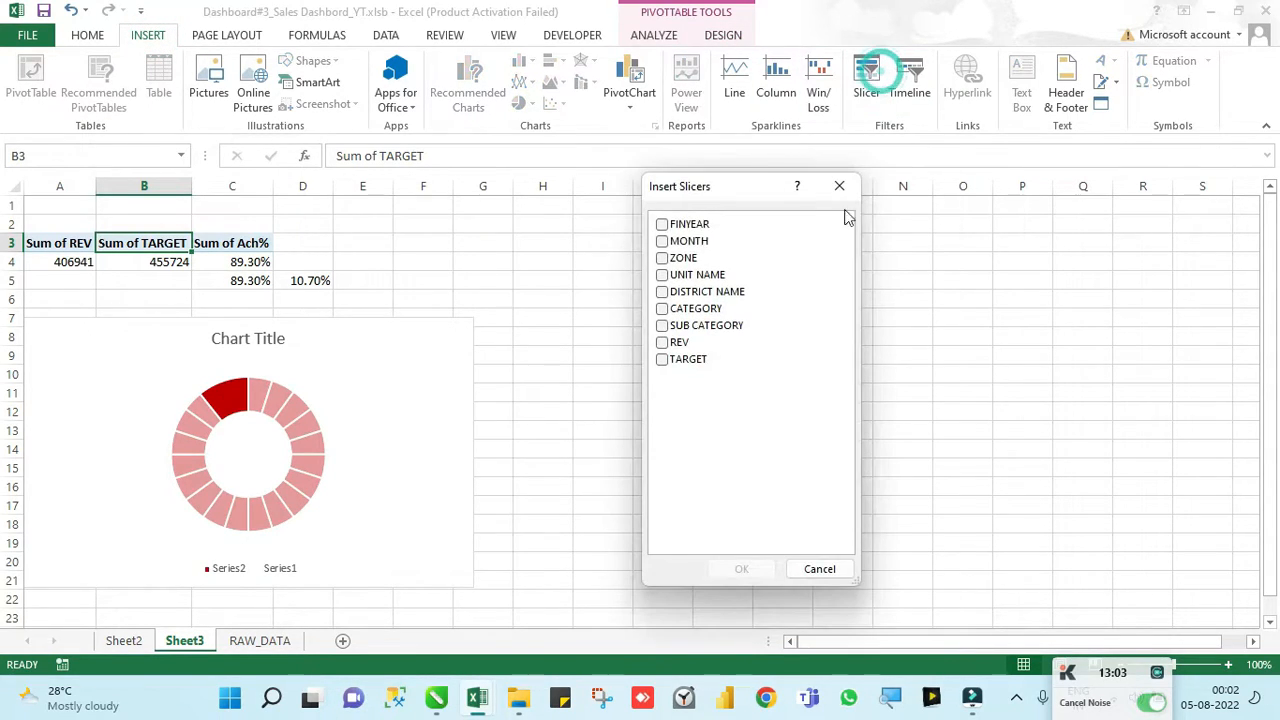
{"action": "left_click", "coordinate": [662, 226]}
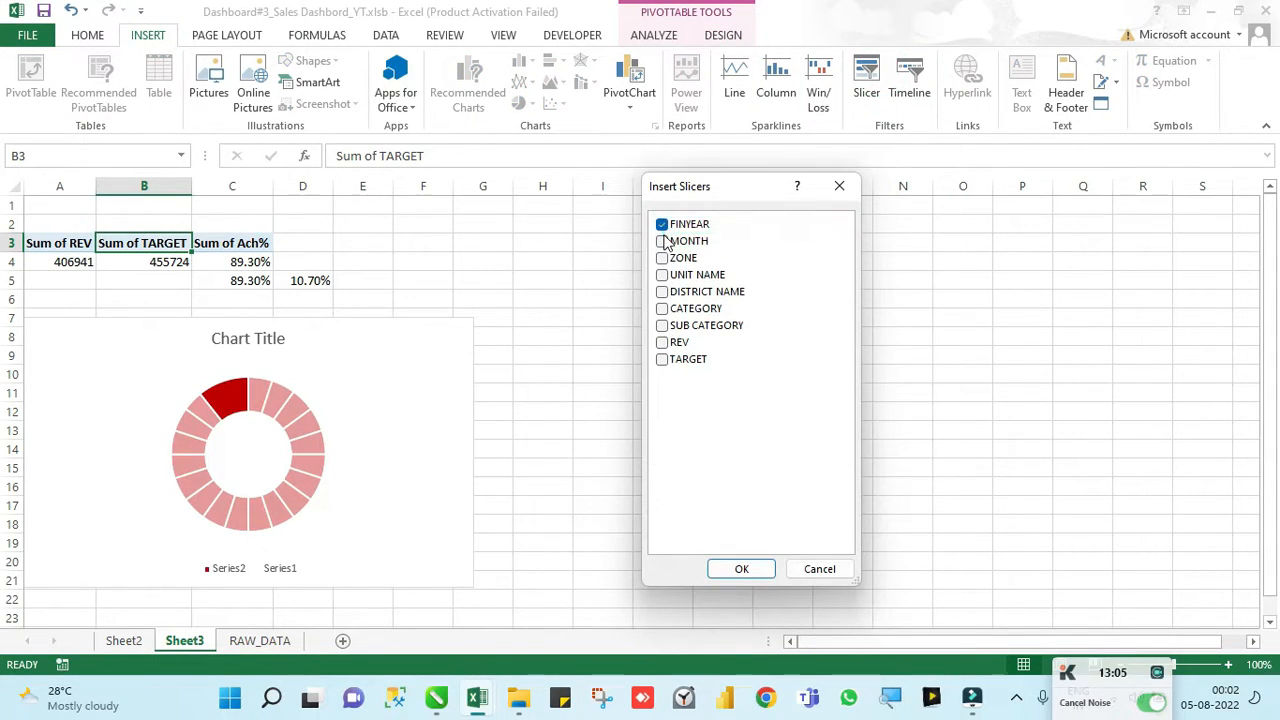
{"action": "left_click", "coordinate": [662, 258]}
{"action": "left_click", "coordinate": [662, 274]}
{"action": "left_click", "coordinate": [662, 292]}
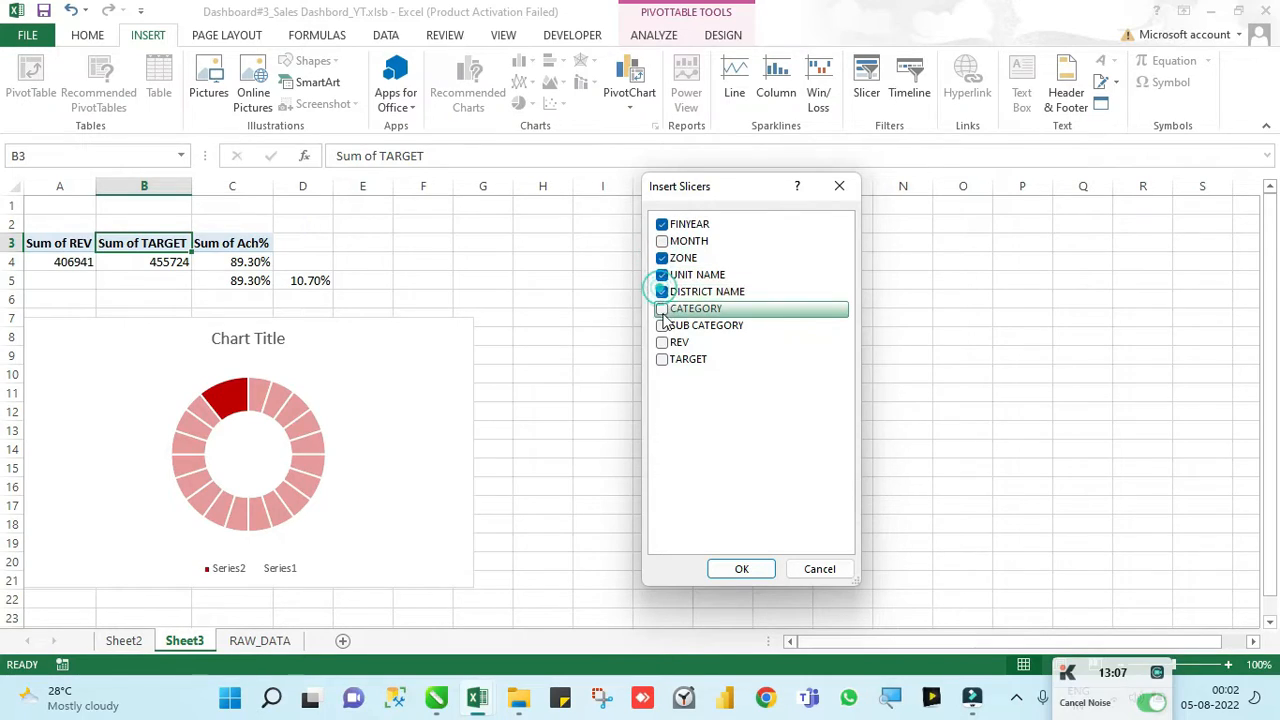
{"action": "left_click", "coordinate": [662, 308]}
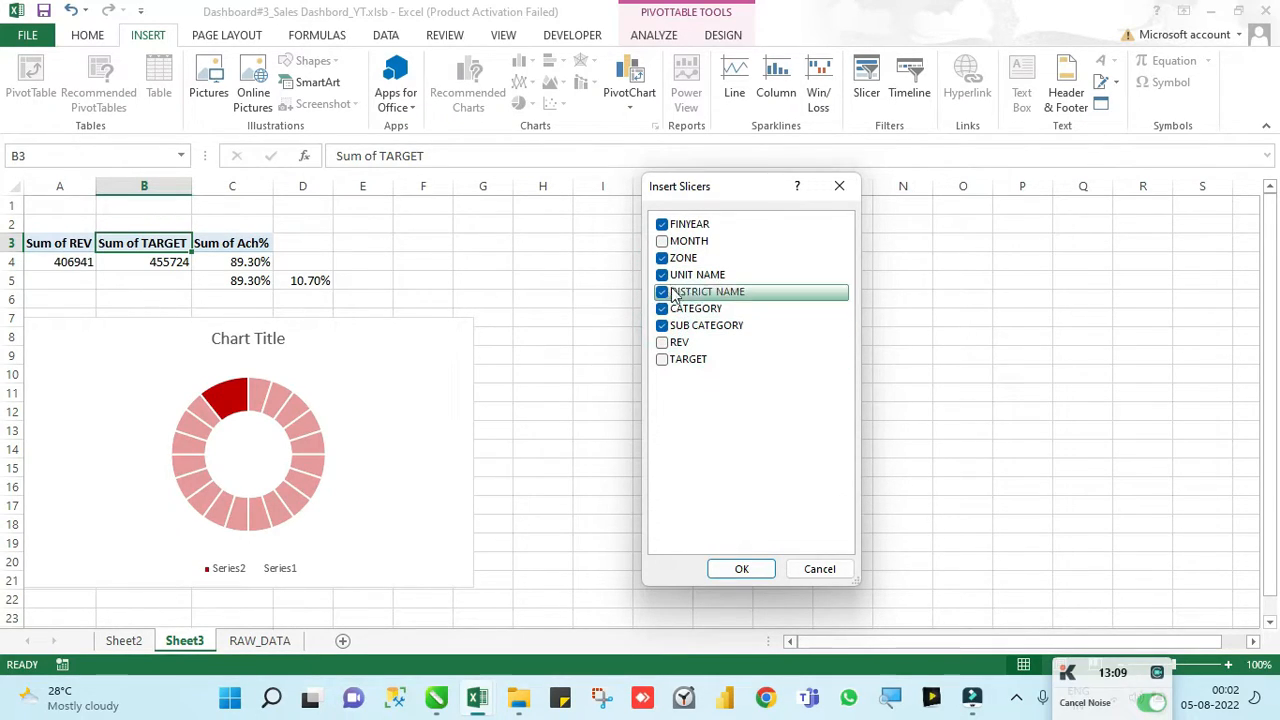
{"action": "left_click", "coordinate": [662, 241]}
{"action": "left_click", "coordinate": [740, 567]}
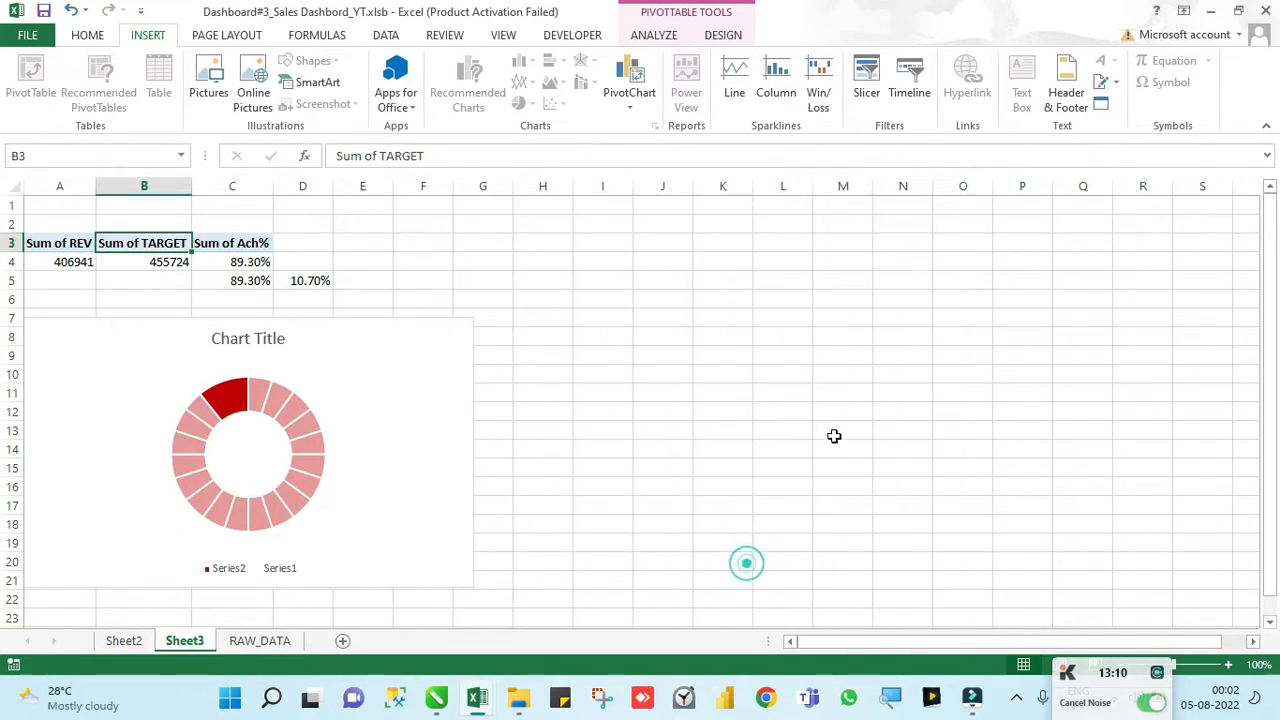
Step: Spread the SUB CATEGORY, CATEGORY and DISTRICT NAME slicers out over the empty cells beside the slicer stack
{"action": "left_click_drag", "start_coordinate": [814, 503], "coordinate": [1060, 280]}
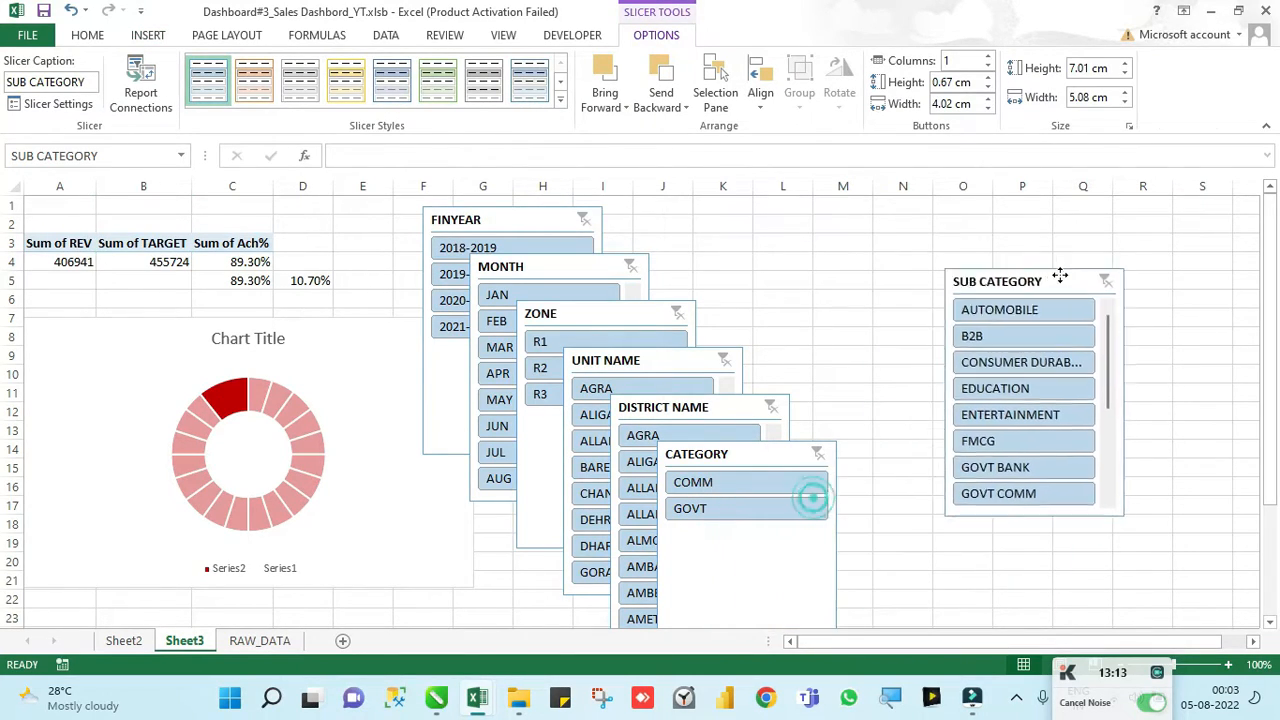
{"action": "left_click_drag", "start_coordinate": [723, 445], "coordinate": [826, 338]}
{"action": "left_click_drag", "start_coordinate": [694, 405], "coordinate": [787, 259]}
Step: Filter the pivot table to the 2020-2021 financial year with the FINYEAR slicer
{"action": "left_click", "coordinate": [456, 246]}
{"action": "left_click", "coordinate": [452, 271]}
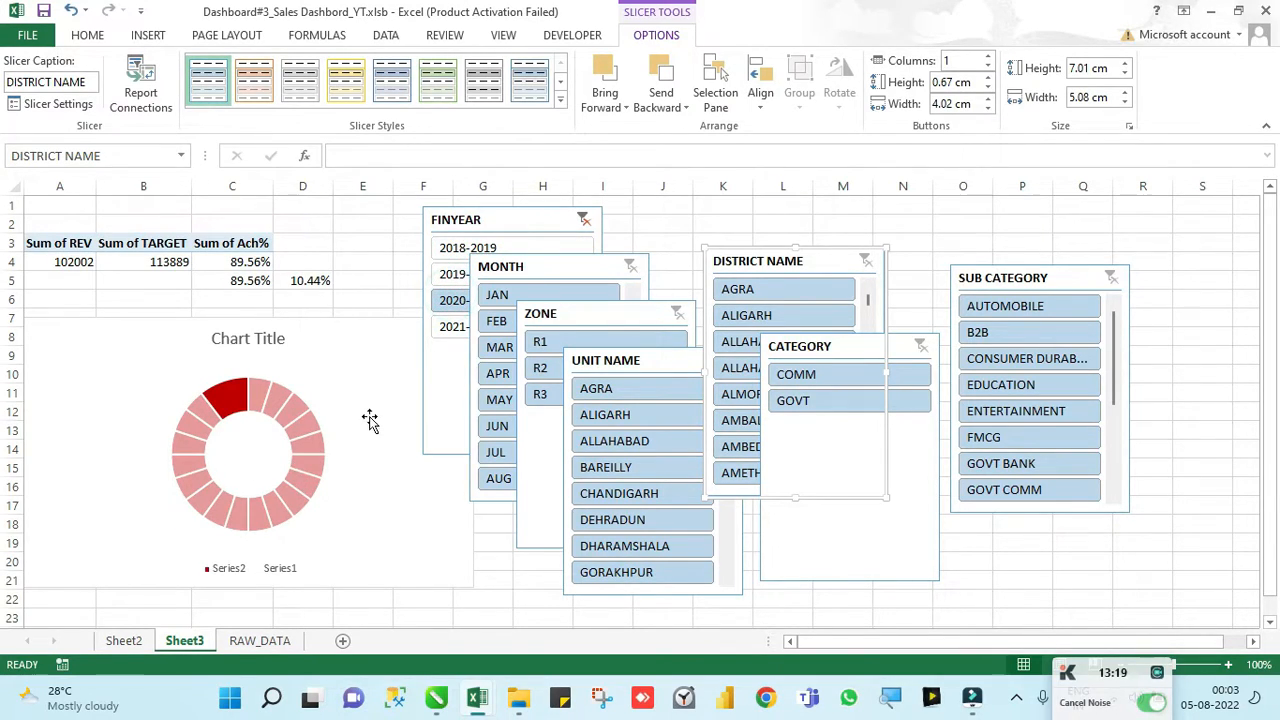
{"action": "left_click", "coordinate": [1013, 572]}
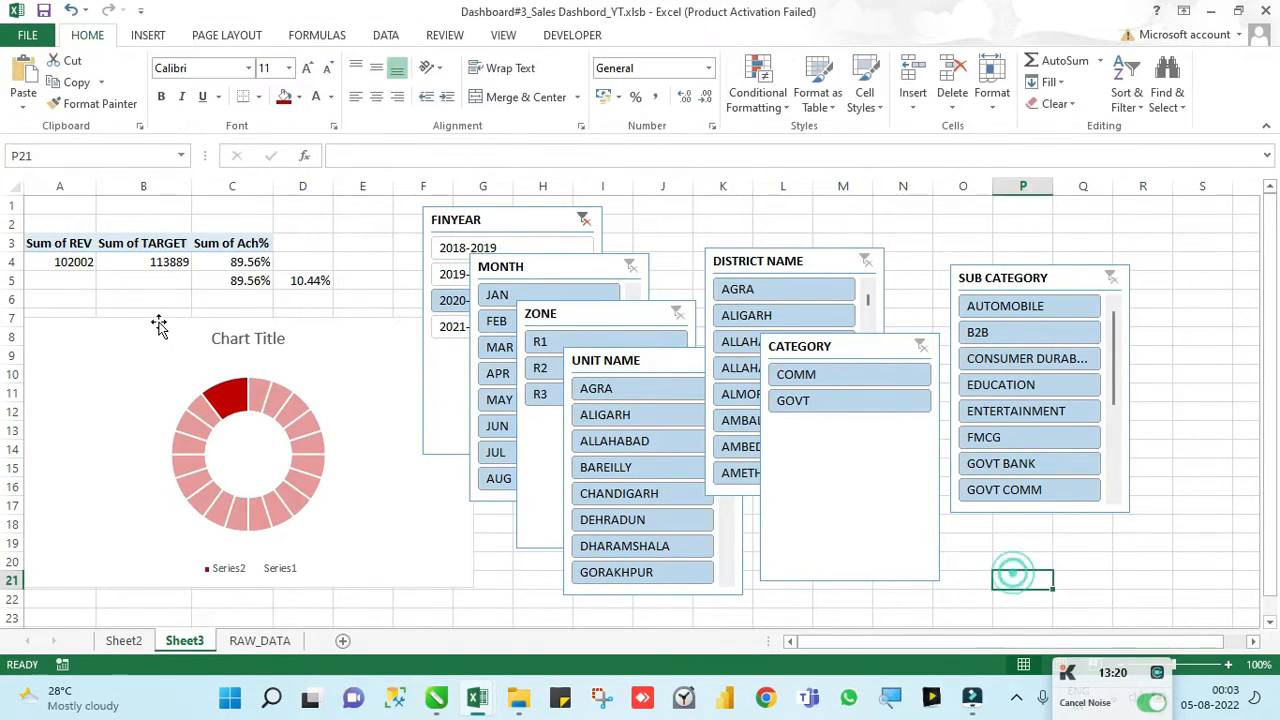
Step: Insert a text box in the doughnut's hole and link it to the achievement percentage with =$C$5
{"action": "left_click", "coordinate": [146, 35]}
{"action": "left_click", "coordinate": [1021, 80]}
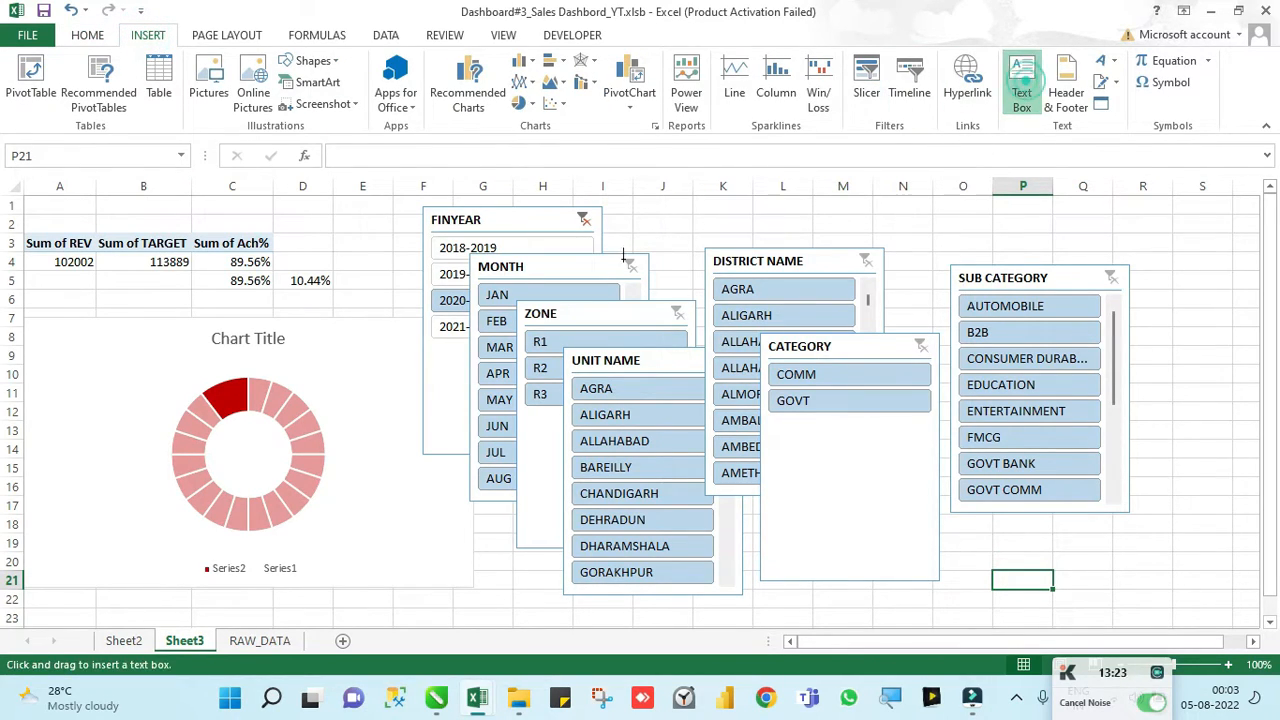
{"action": "left_click_drag", "start_coordinate": [278, 478], "coordinate": [278, 476]}
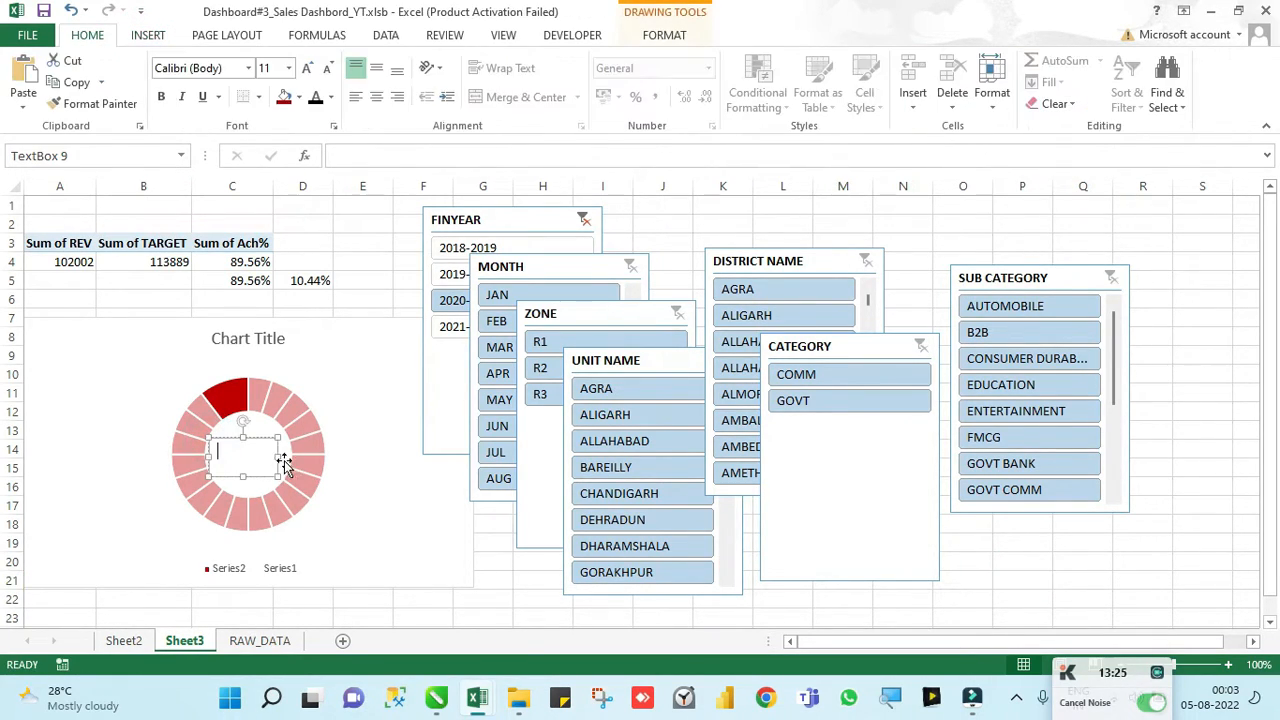
{"action": "left_click", "coordinate": [382, 158]}
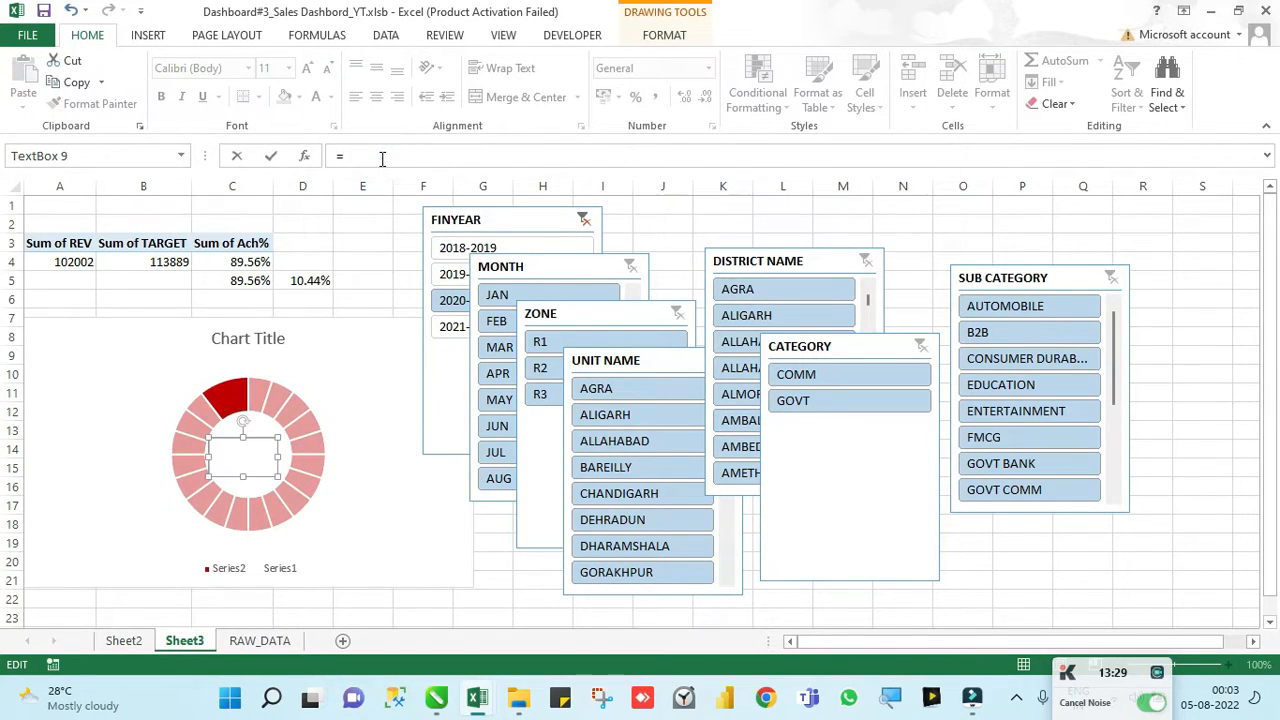
{"action": "type", "text": "="}
{"action": "left_click", "coordinate": [238, 281]}
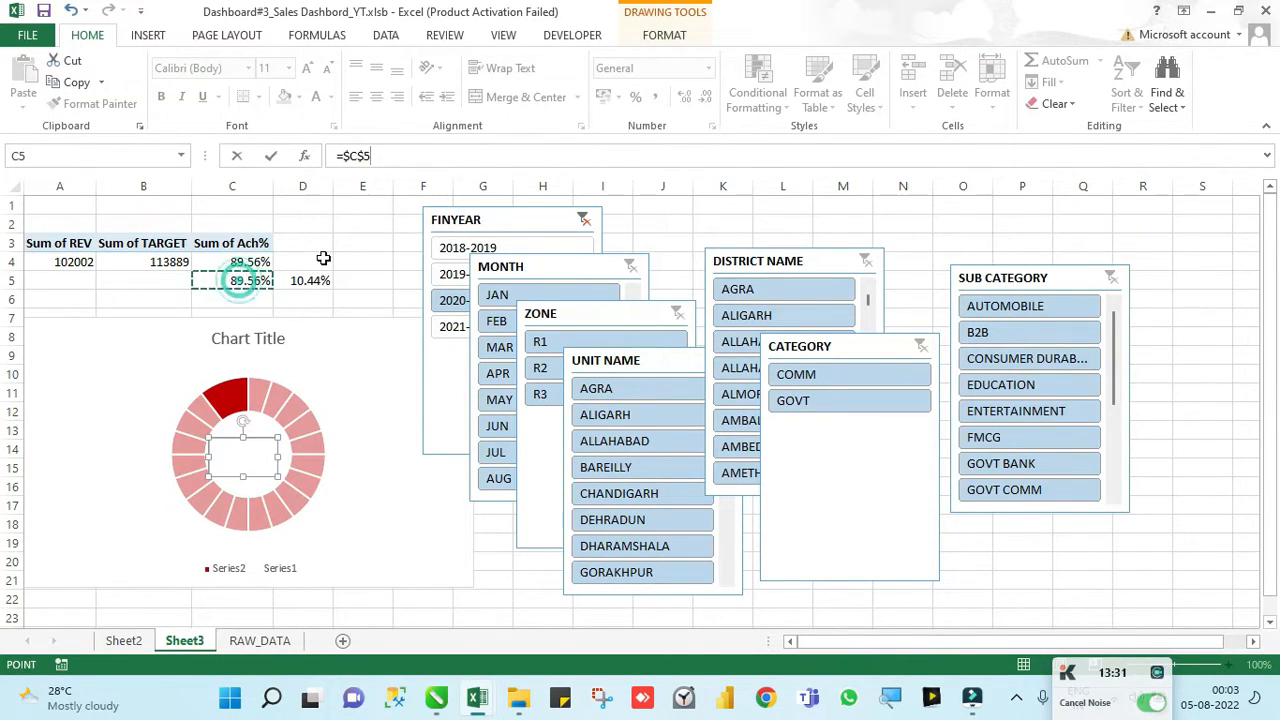
{"action": "key", "text": "Return"}
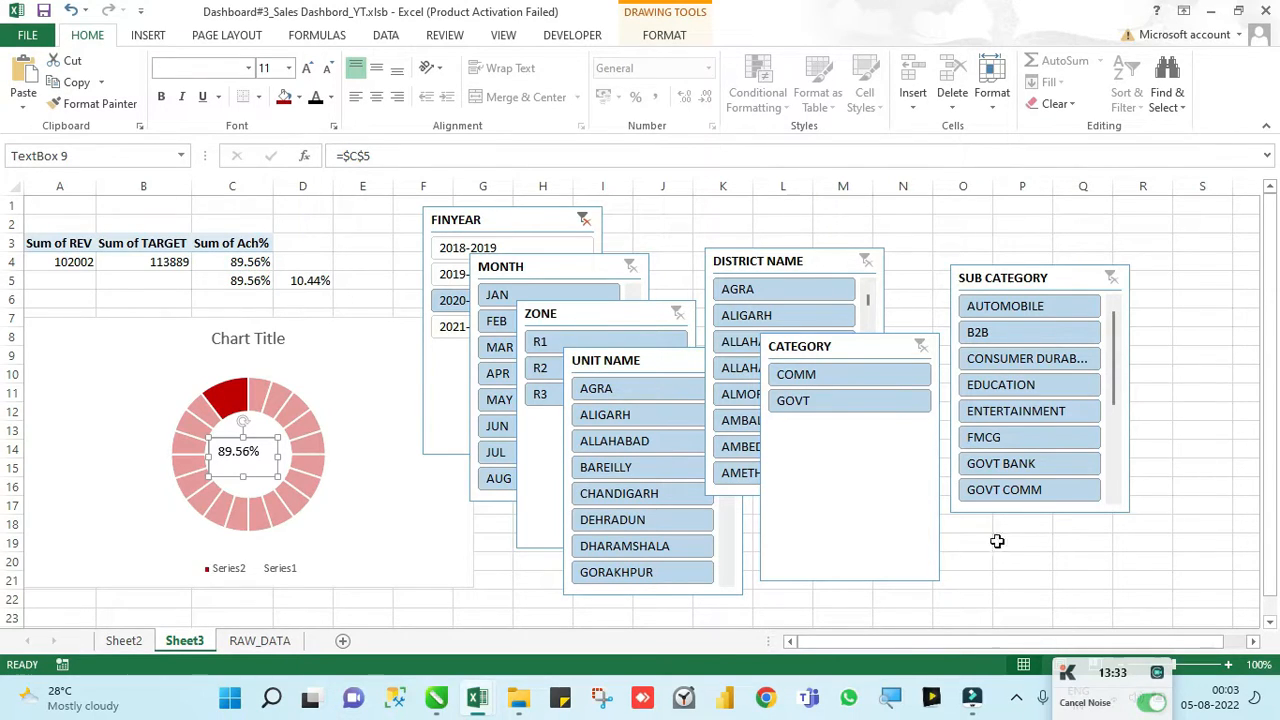
Step: Test the chart with the slicers by filtering to month JAN, zone R2 and the MORADABAD unit
{"action": "left_click", "coordinate": [995, 530]}
{"action": "left_click", "coordinate": [497, 294]}
{"action": "left_click", "coordinate": [540, 368]}
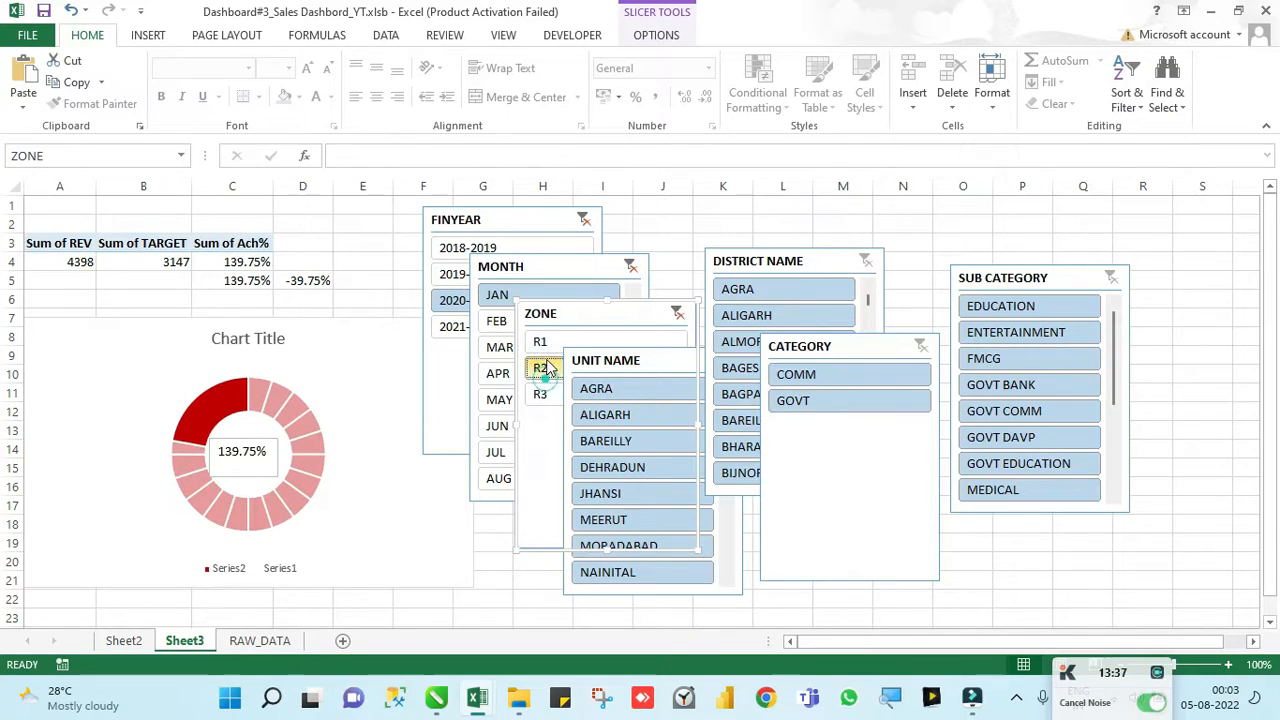
{"action": "left_click", "coordinate": [546, 346]}
{"action": "left_click", "coordinate": [548, 369]}
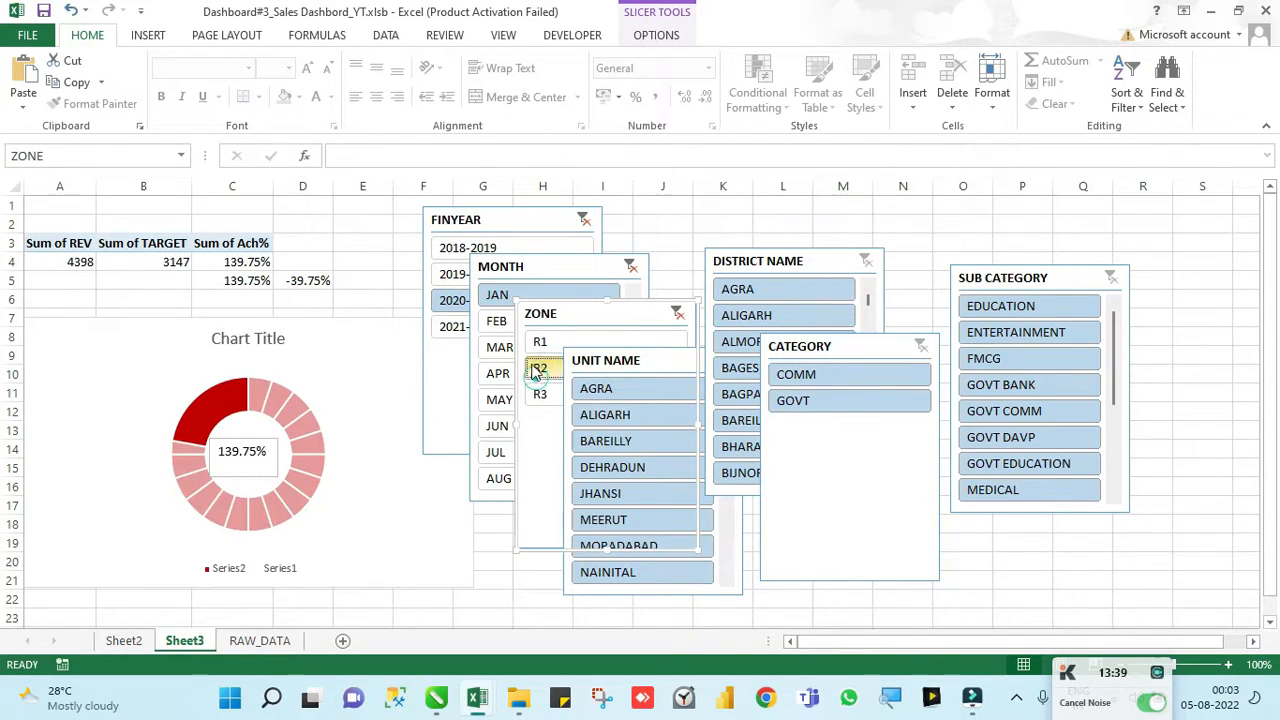
{"action": "left_click", "coordinate": [622, 441]}
{"action": "left_click", "coordinate": [628, 495]}
{"action": "left_click", "coordinate": [630, 545]}
{"action": "left_click", "coordinate": [1020, 598]}
Step: Separate the overlapping MONTH, FINYEAR and ZONE slicers and cut all seven slicers from Sheet3
{"action": "left_click_drag", "start_coordinate": [540, 270], "coordinate": [616, 243]}
{"action": "left_click_drag", "start_coordinate": [514, 218], "coordinate": [476, 216]}
{"action": "left_click_drag", "start_coordinate": [616, 243], "coordinate": [598, 318]}
{"action": "left_click", "coordinate": [622, 372], "text": "ctrl"}
{"action": "left_click", "coordinate": [819, 275], "text": "ctrl"}
{"action": "left_click", "coordinate": [848, 346], "text": "ctrl"}
{"action": "left_click", "coordinate": [1014, 277], "text": "ctrl"}
{"action": "key", "text": "Delete"}
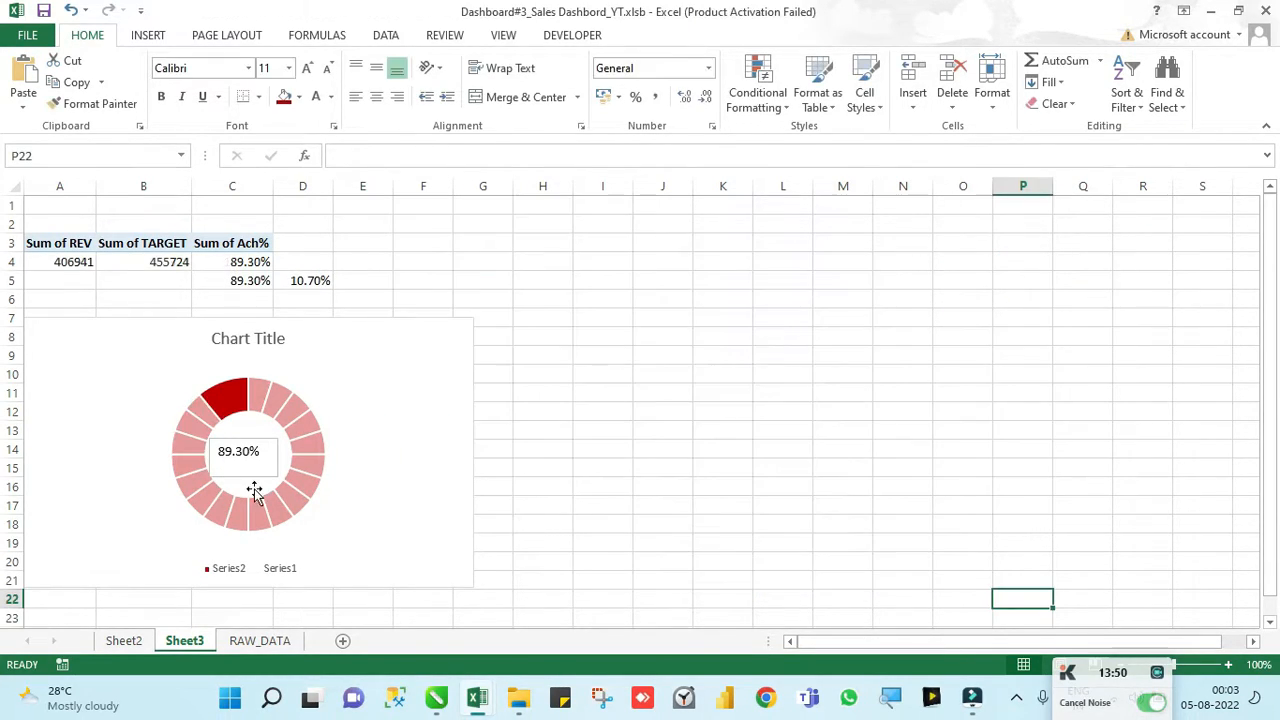
Step: Paste the slicers onto Sheet2 and move the group onto the white area of the sales dashboard
{"action": "left_click", "coordinate": [135, 642]}
{"action": "key", "text": "ctrl+v"}
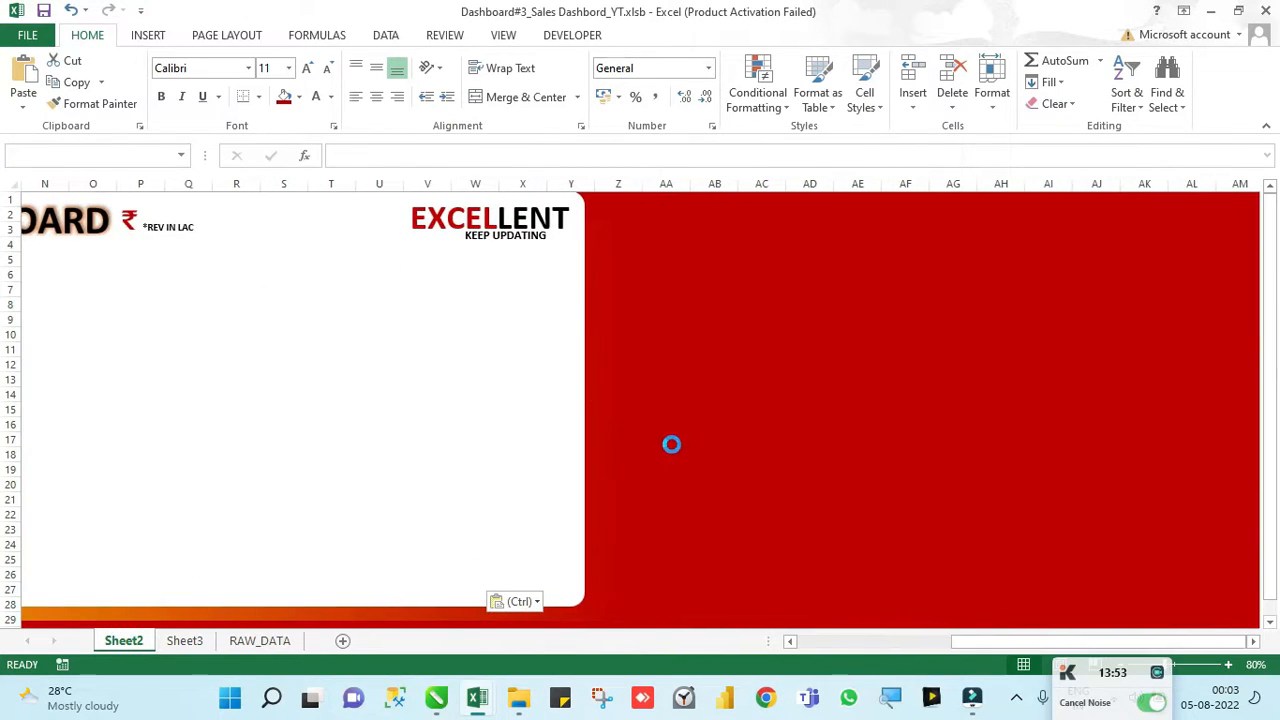
{"action": "left_click_drag", "start_coordinate": [688, 304], "coordinate": [175, 286]}
{"action": "left_click_drag", "start_coordinate": [966, 643], "coordinate": [816, 641]}
{"action": "left_click_drag", "start_coordinate": [1145, 330], "coordinate": [1006, 357]}
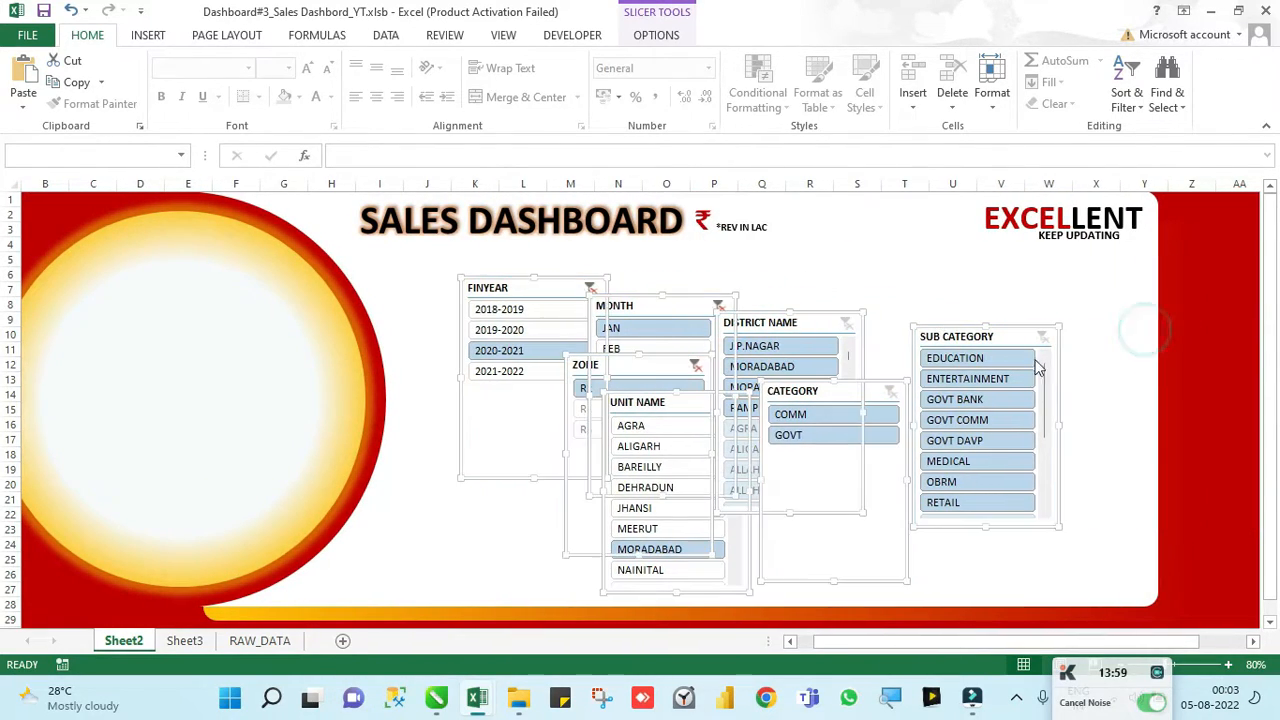
Step: Move the doughnut chart from Sheet3 to the Sheet2 dashboard, place it over the large yellow circle and enlarge it
{"action": "left_click_drag", "start_coordinate": [1180, 408], "coordinate": [1188, 401]}
{"action": "left_click", "coordinate": [184, 640]}
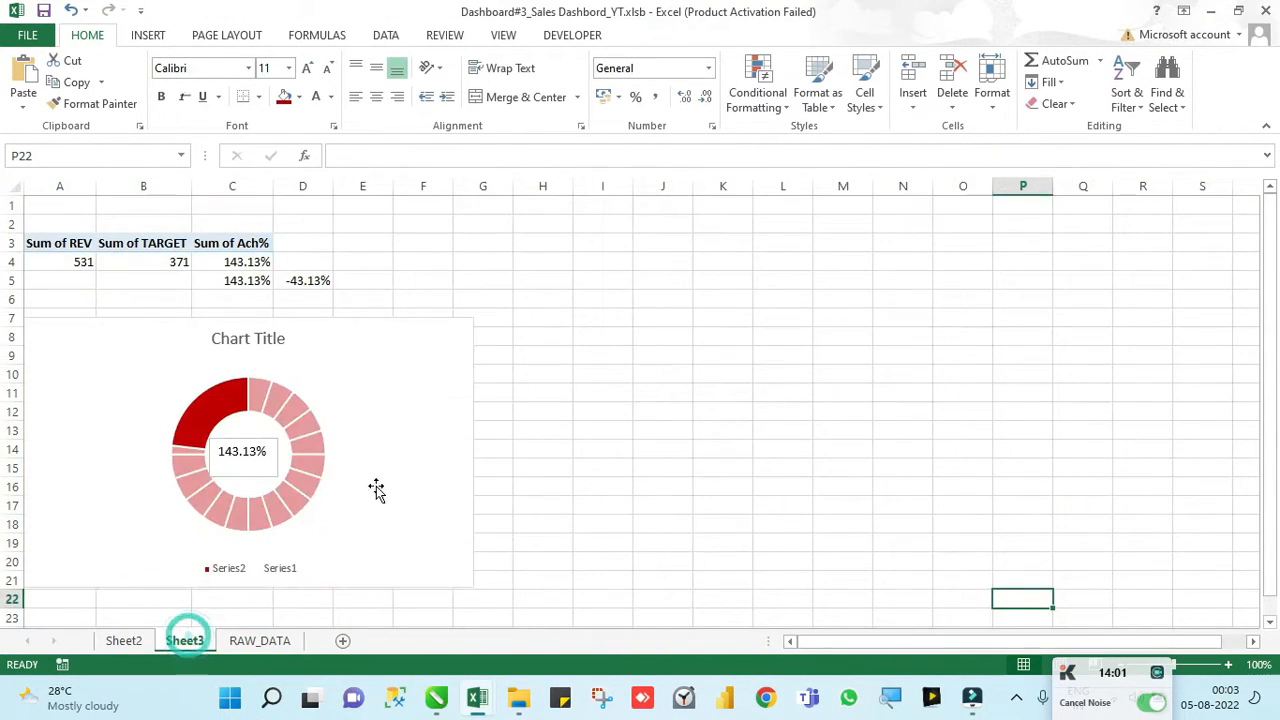
{"action": "left_click", "coordinate": [367, 320]}
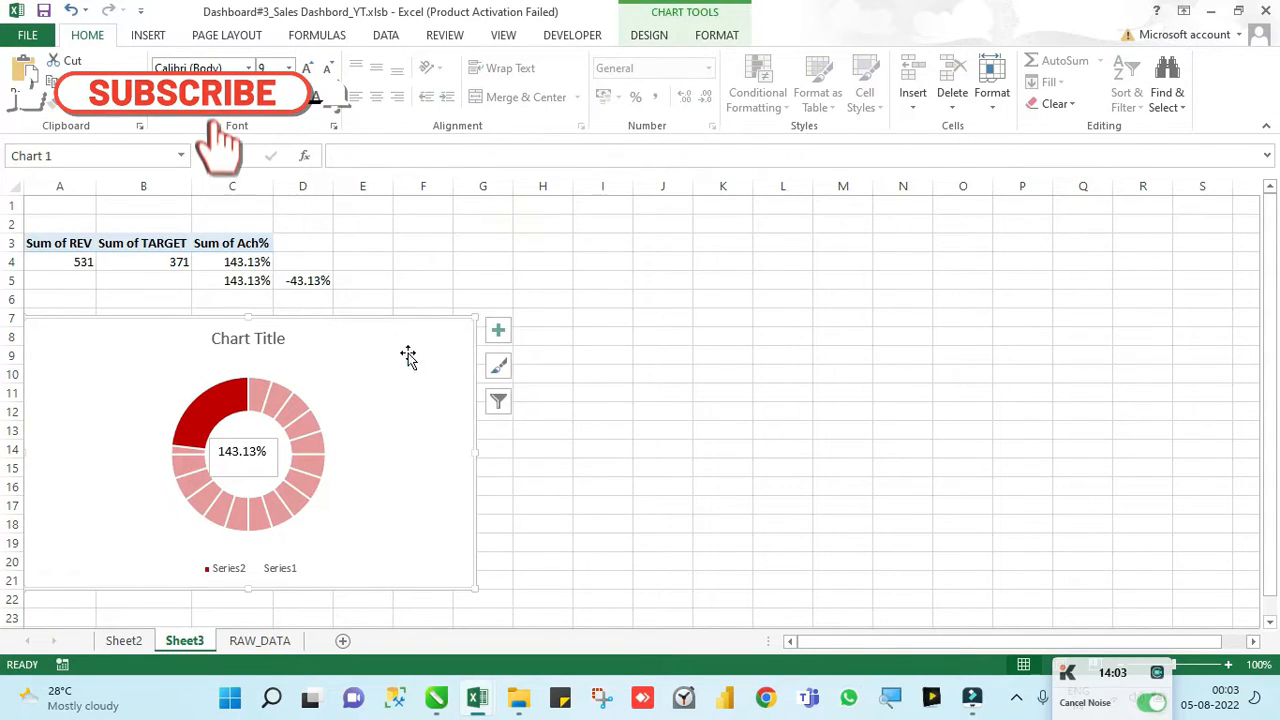
{"action": "key", "text": "Delete"}
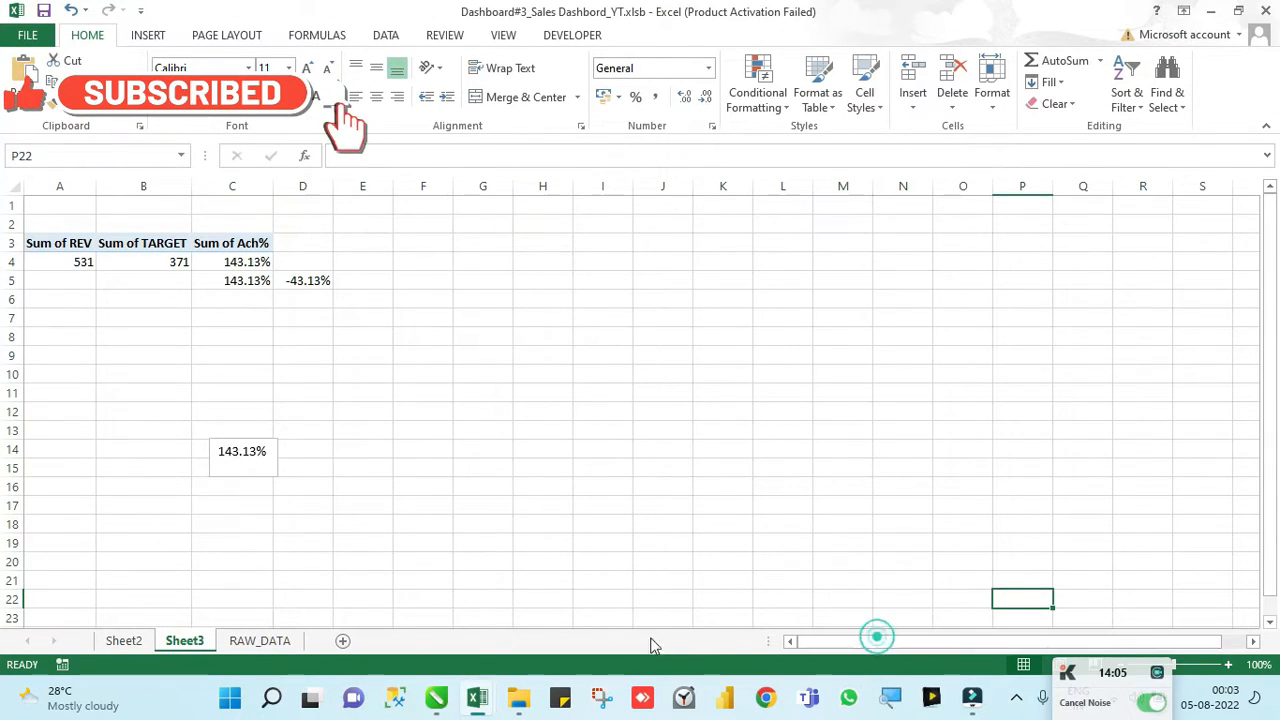
{"action": "left_click", "coordinate": [124, 640]}
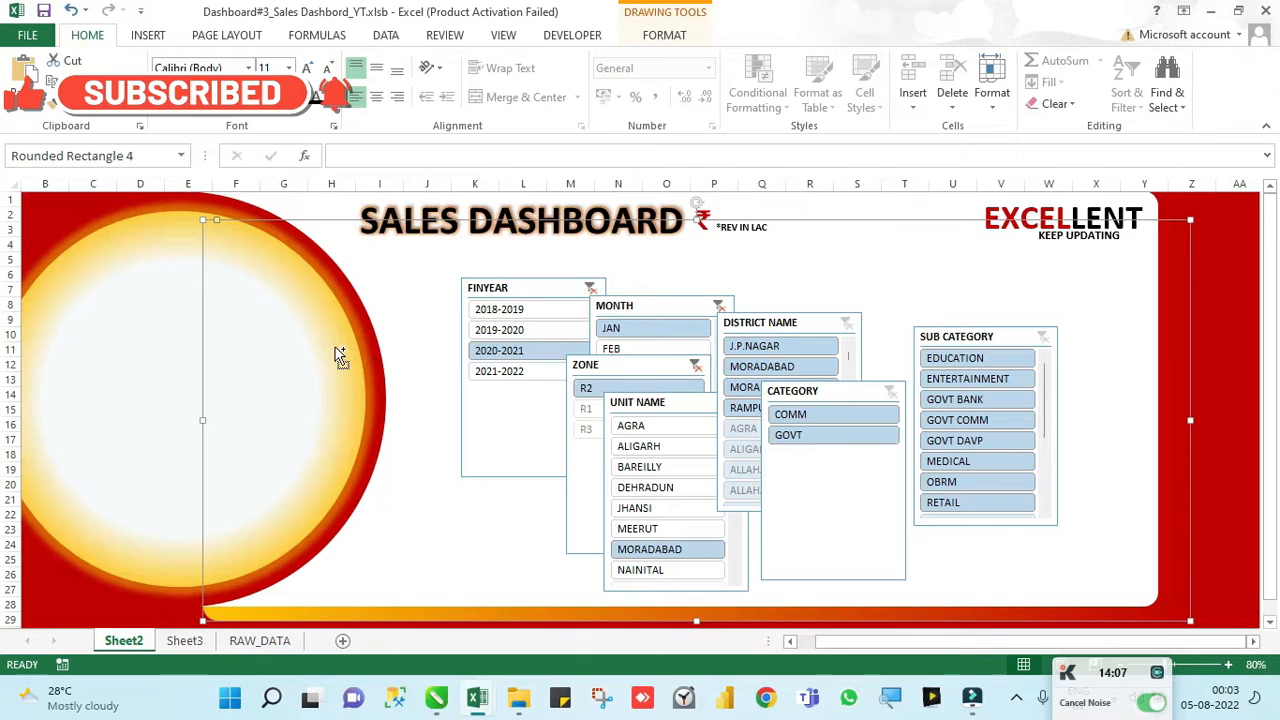
{"action": "key", "text": "ctrl+v"}
{"action": "left_click_drag", "start_coordinate": [400, 226], "coordinate": [200, 251]}
{"action": "left_click_drag", "start_coordinate": [358, 458], "coordinate": [456, 540]}
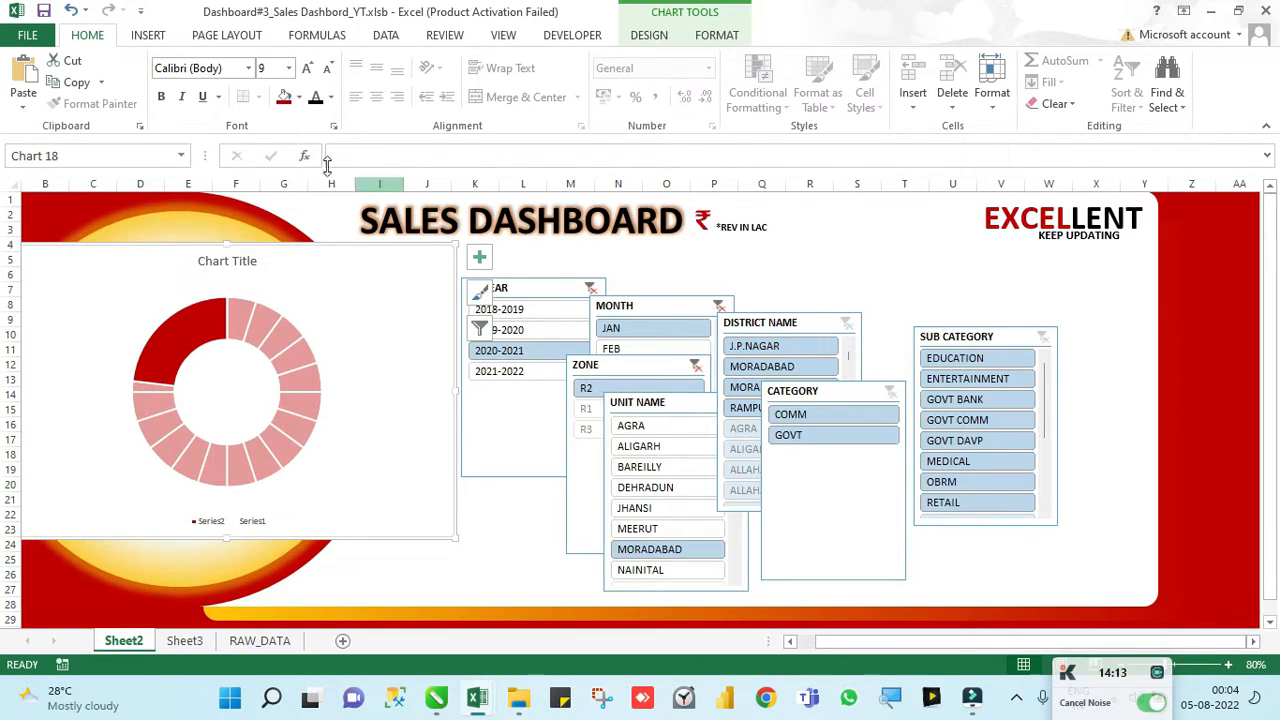
Step: Set the doughnut chart to No Fill and resize and reposition it to fit inside the yellow circle
{"action": "left_click", "coordinate": [300, 97]}
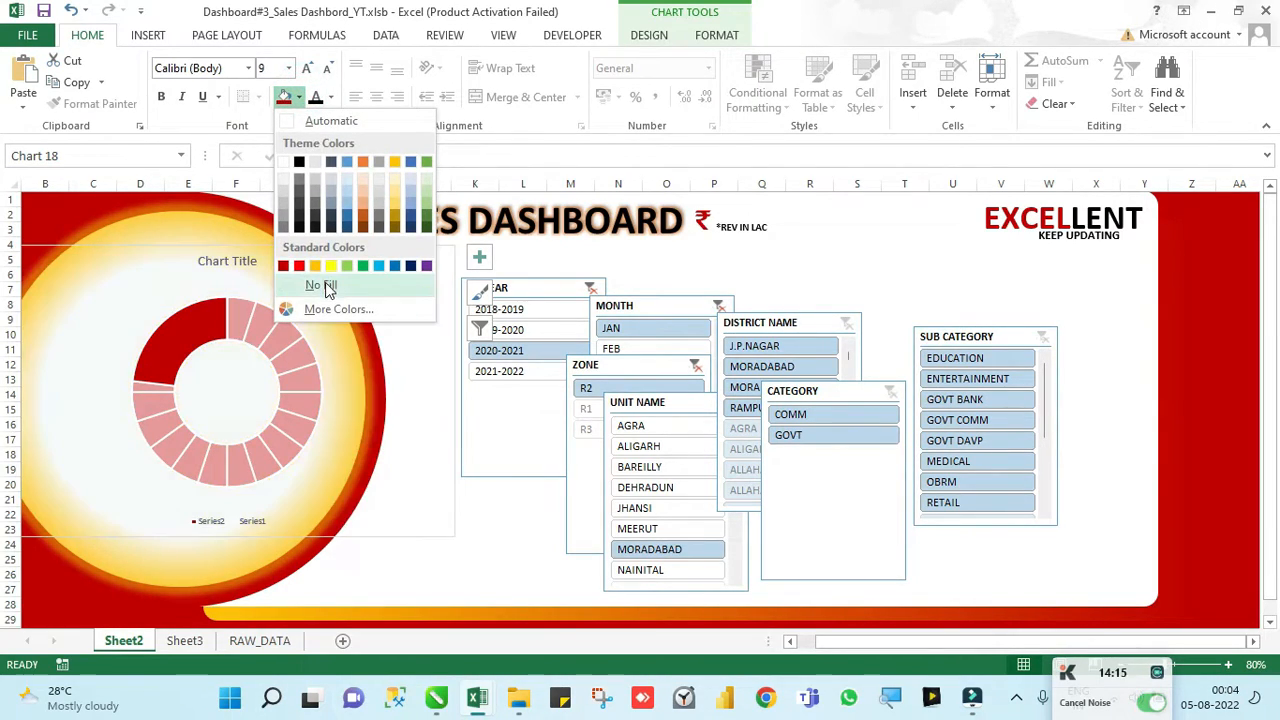
{"action": "left_click", "coordinate": [325, 286]}
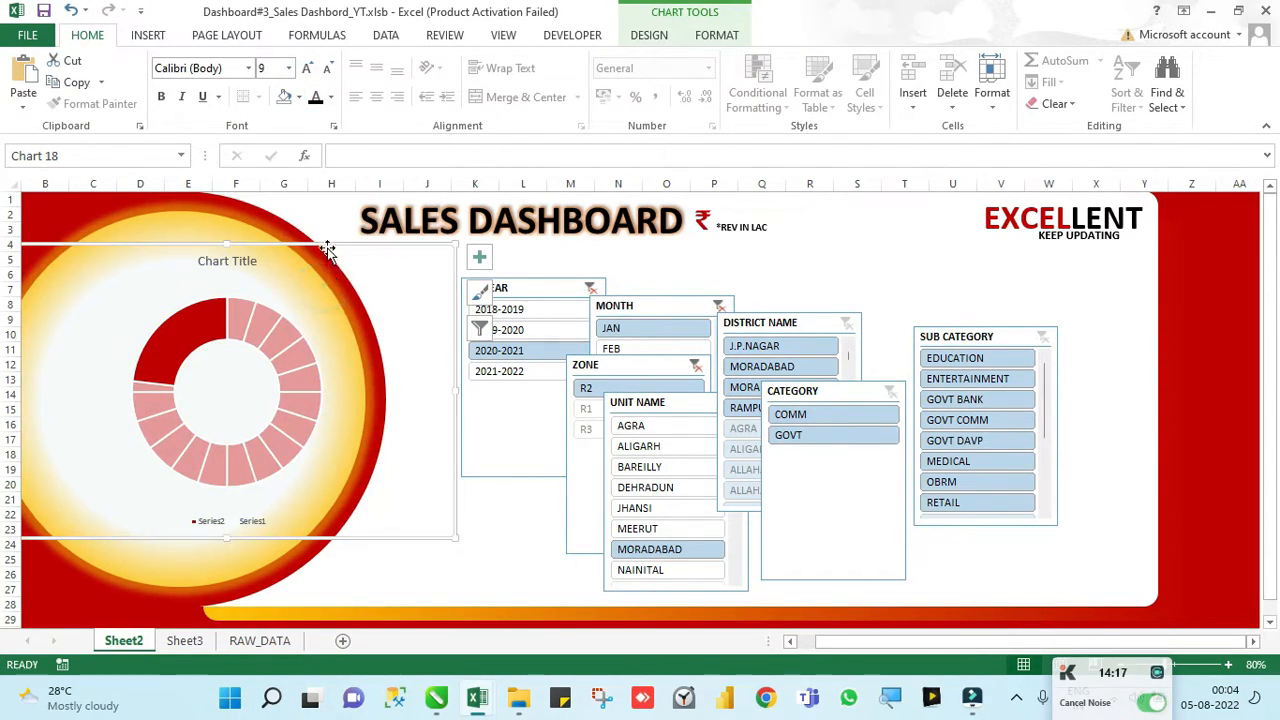
{"action": "left_click_drag", "start_coordinate": [456, 538], "coordinate": [522, 570]}
{"action": "left_click_drag", "start_coordinate": [318, 247], "coordinate": [292, 240]}
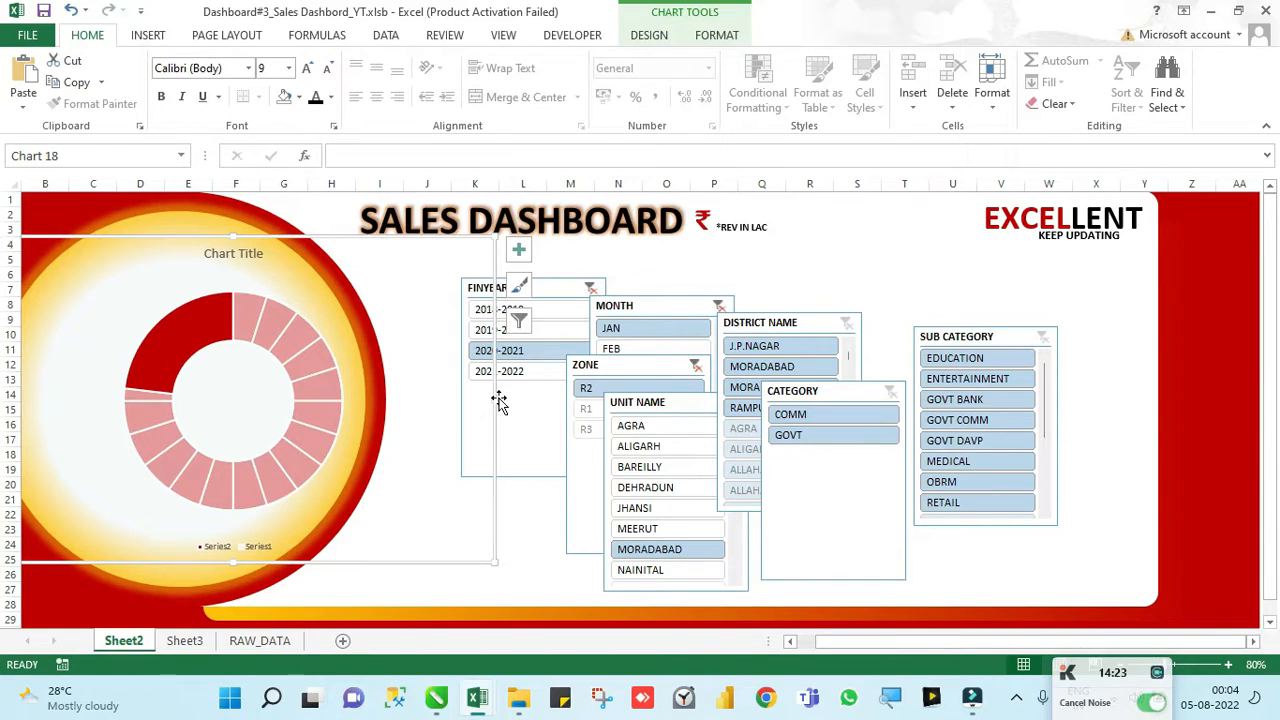
{"action": "left_click_drag", "start_coordinate": [496, 397], "coordinate": [386, 397]}
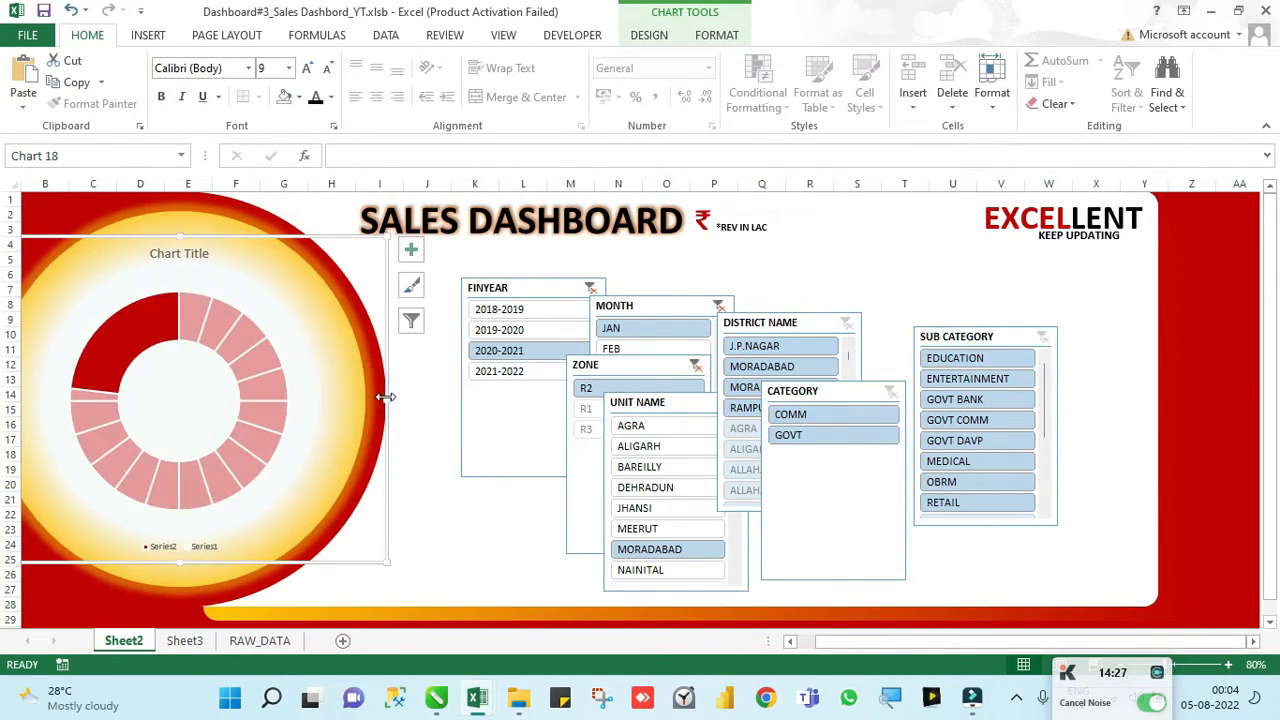
Step: Delete the legend and the title from the doughnut chart
{"action": "left_click", "coordinate": [193, 545]}
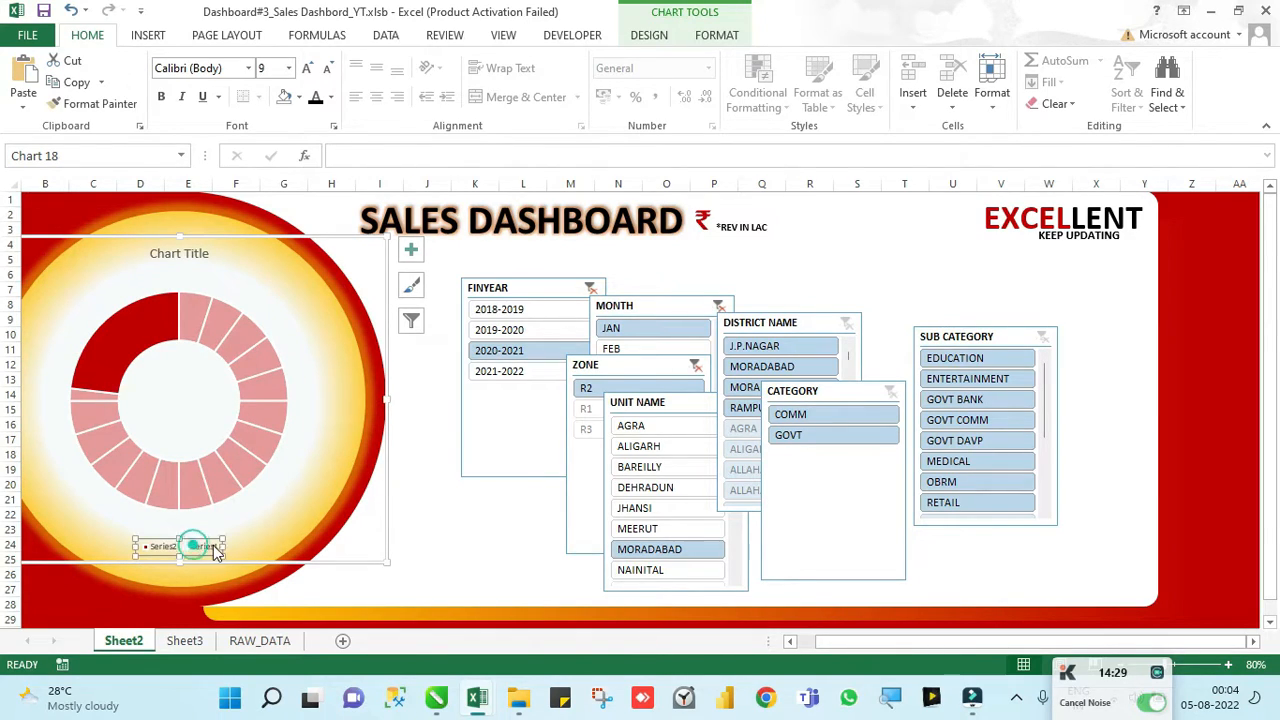
{"action": "key", "text": "Delete"}
{"action": "left_click", "coordinate": [195, 255]}
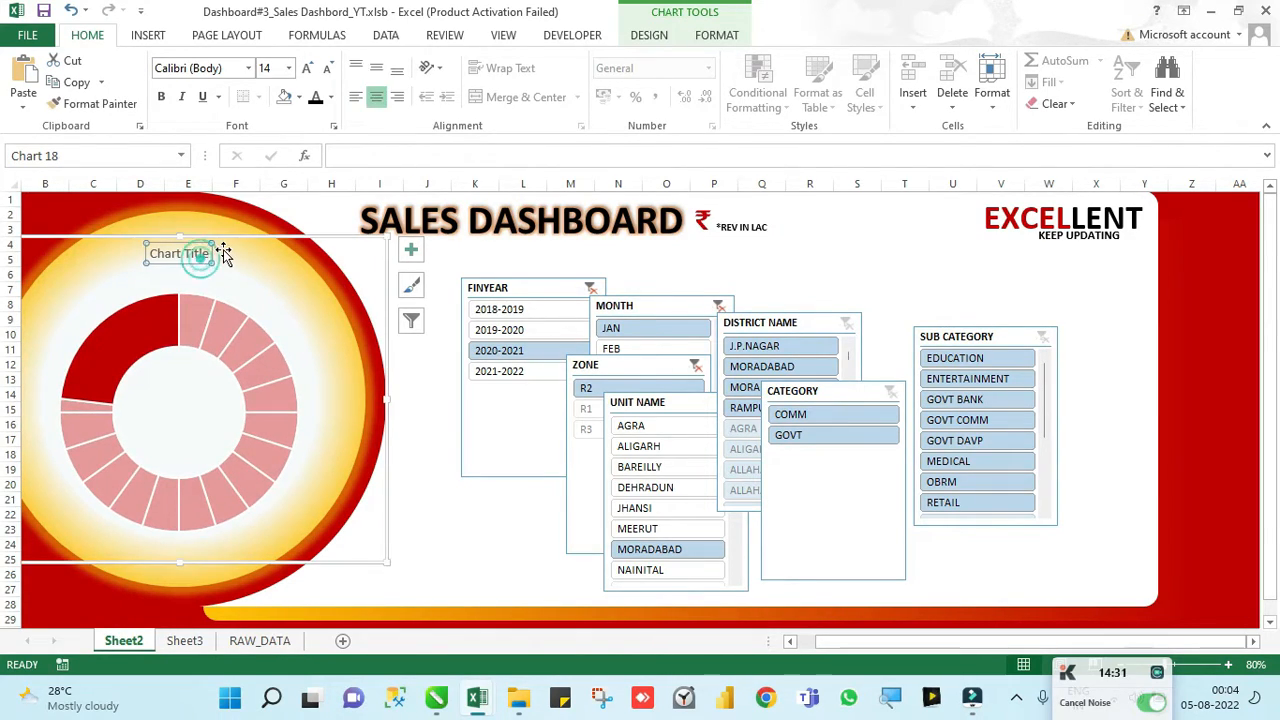
{"action": "key", "text": "Delete"}
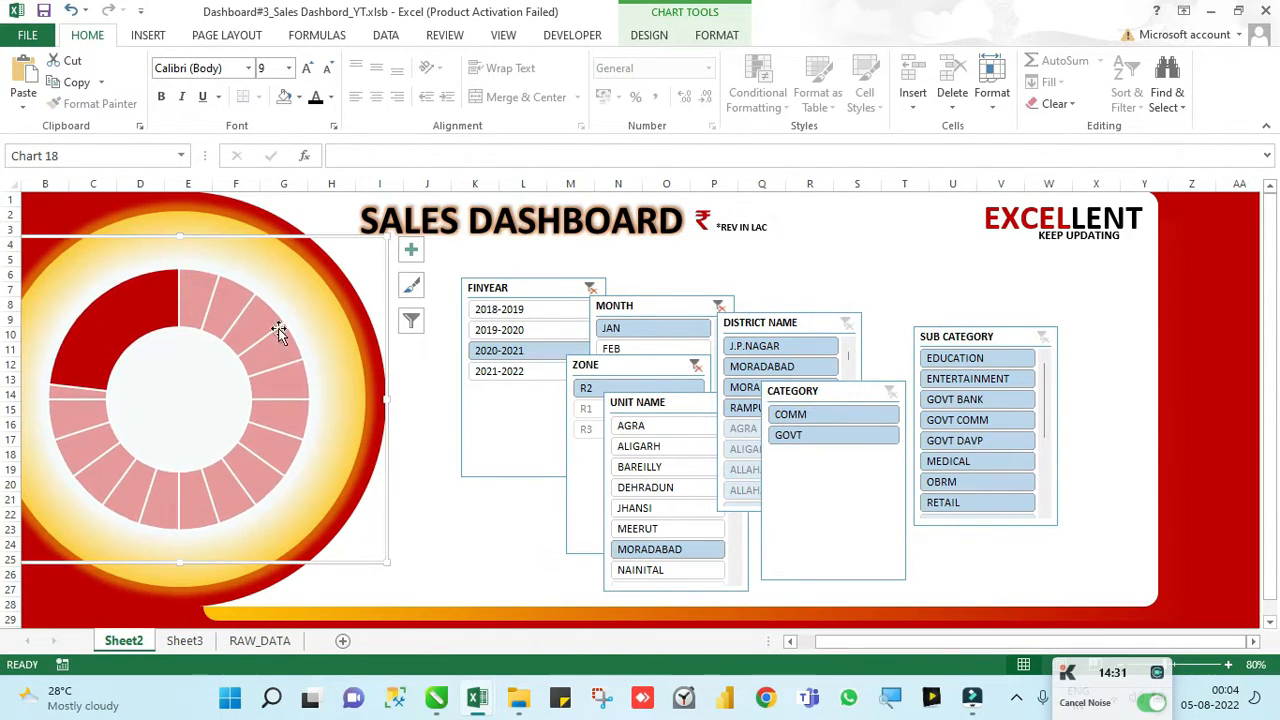
Step: Move the achievement percentage text box from Sheet3 into the centre of the doughnut chart on Sheet2
{"action": "left_click", "coordinate": [1194, 426]}
{"action": "left_click", "coordinate": [184, 640]}
{"action": "left_click", "coordinate": [258, 440]}
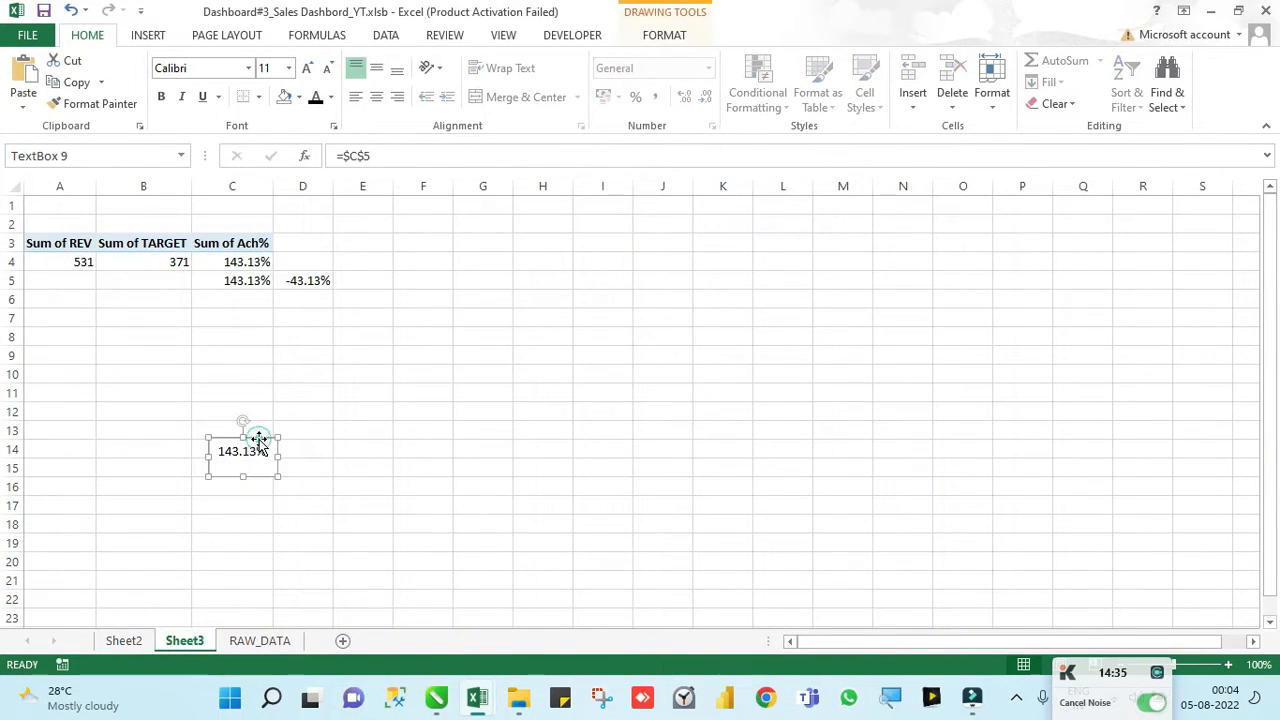
{"action": "key", "text": "Delete"}
{"action": "left_click", "coordinate": [138, 638]}
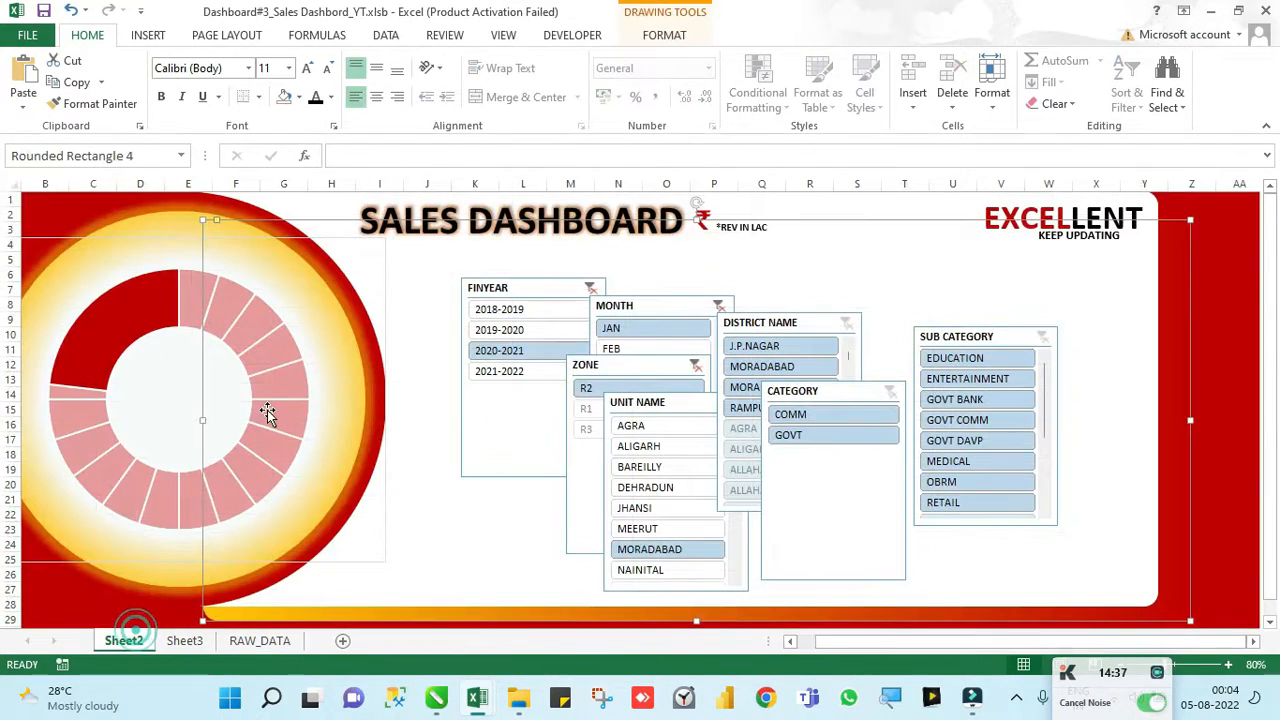
{"action": "left_click", "coordinate": [1236, 336]}
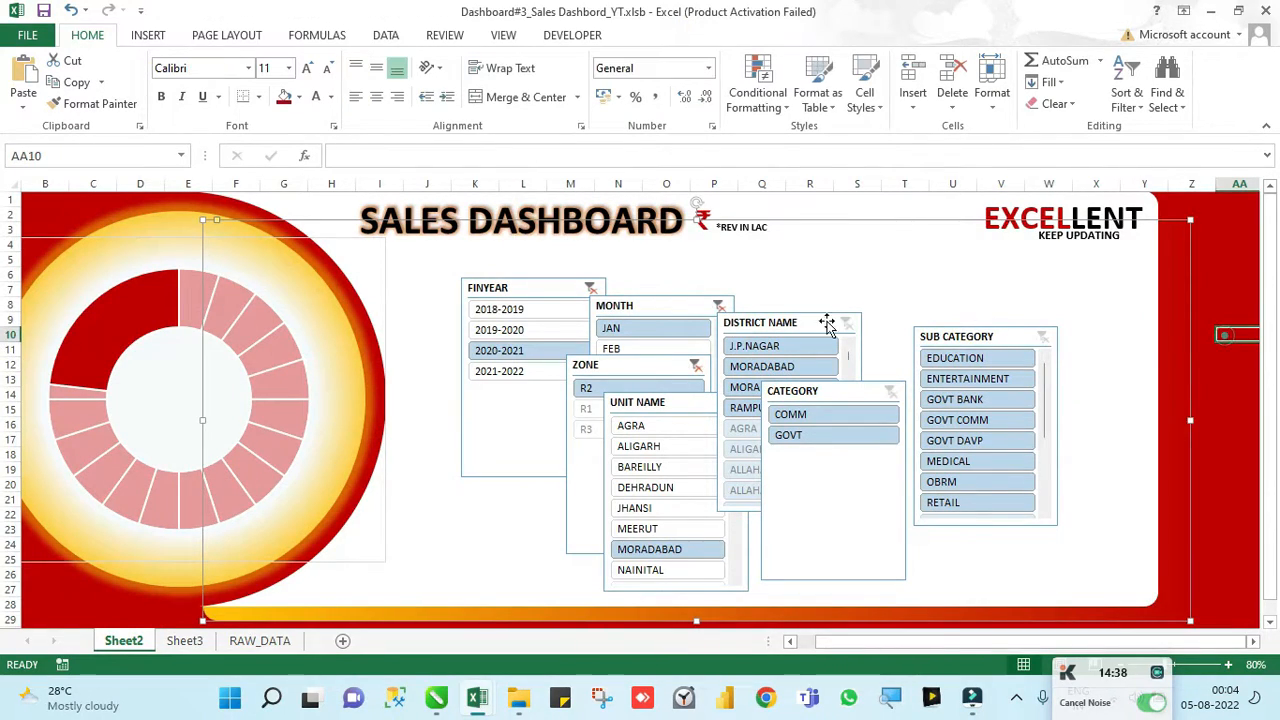
{"action": "left_click", "coordinate": [177, 337]}
{"action": "left_click", "coordinate": [190, 265]}
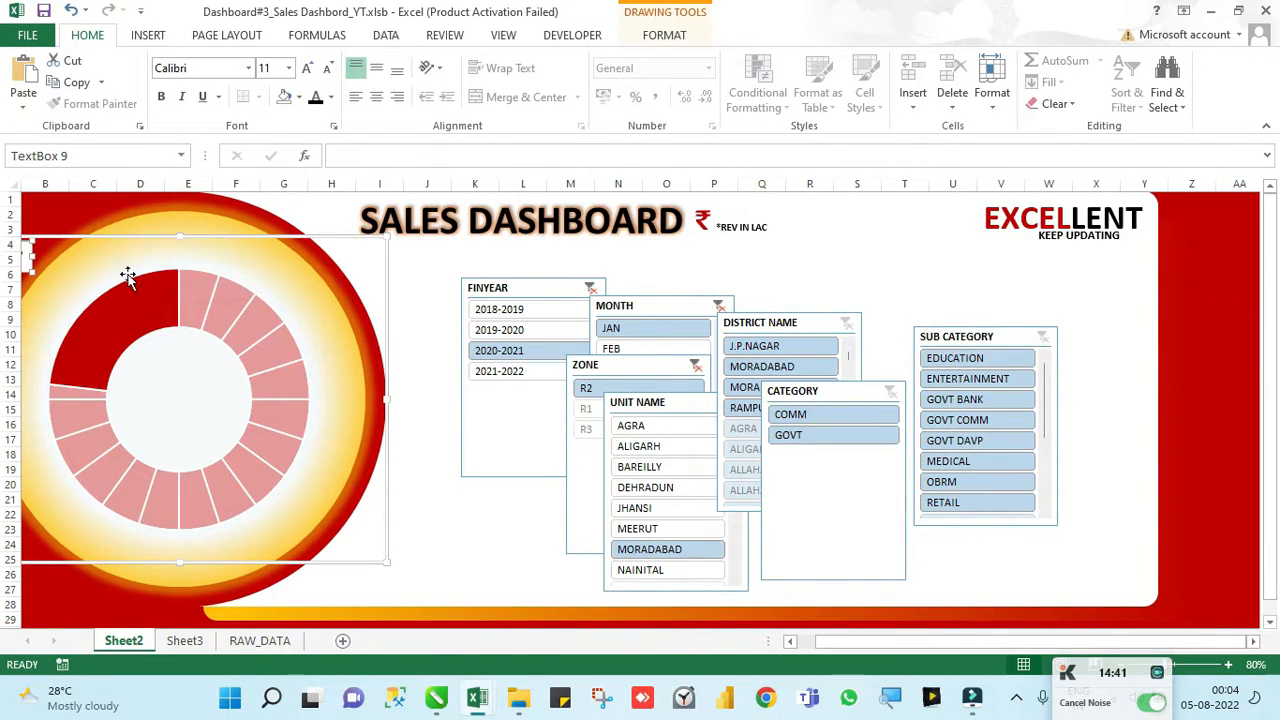
{"action": "left_click_drag", "start_coordinate": [32, 253], "coordinate": [210, 405]}
Step: Centre the percentage text horizontally and vertically, remove the text box's fill and make the text bold
{"action": "left_click", "coordinate": [377, 97]}
{"action": "left_click", "coordinate": [376, 67]}
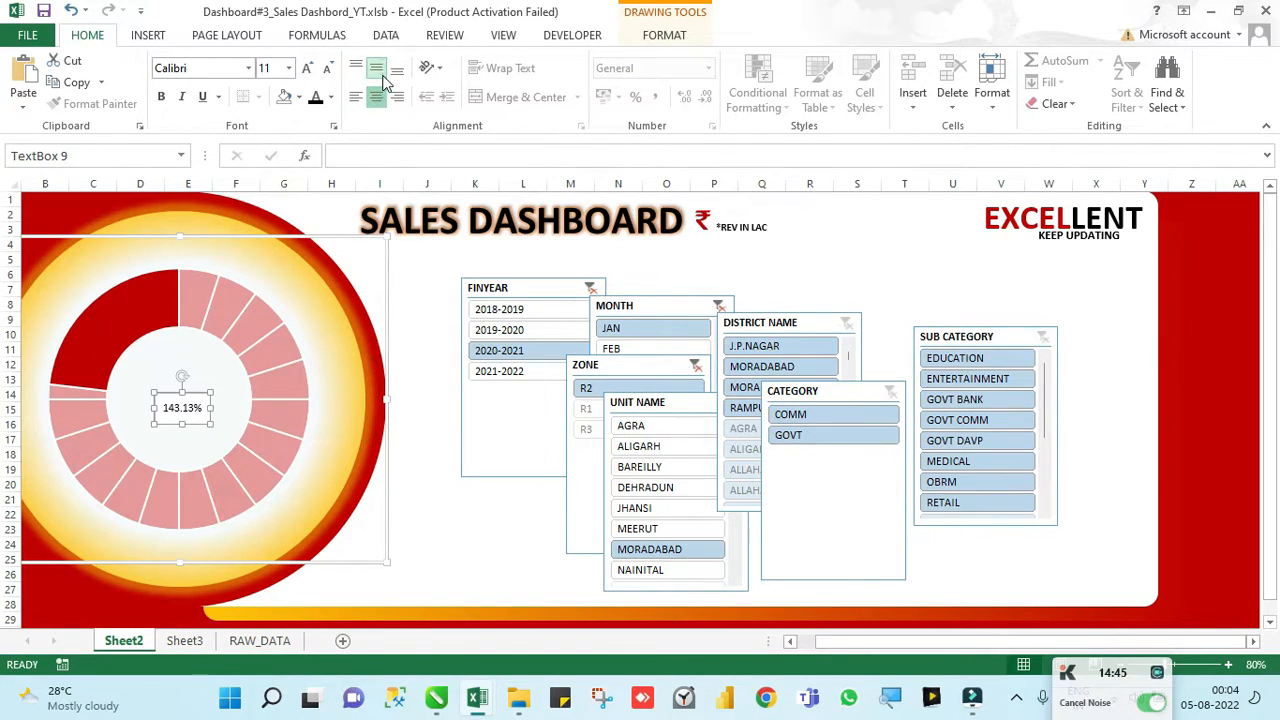
{"action": "left_click", "coordinate": [302, 99]}
{"action": "left_click", "coordinate": [326, 282]}
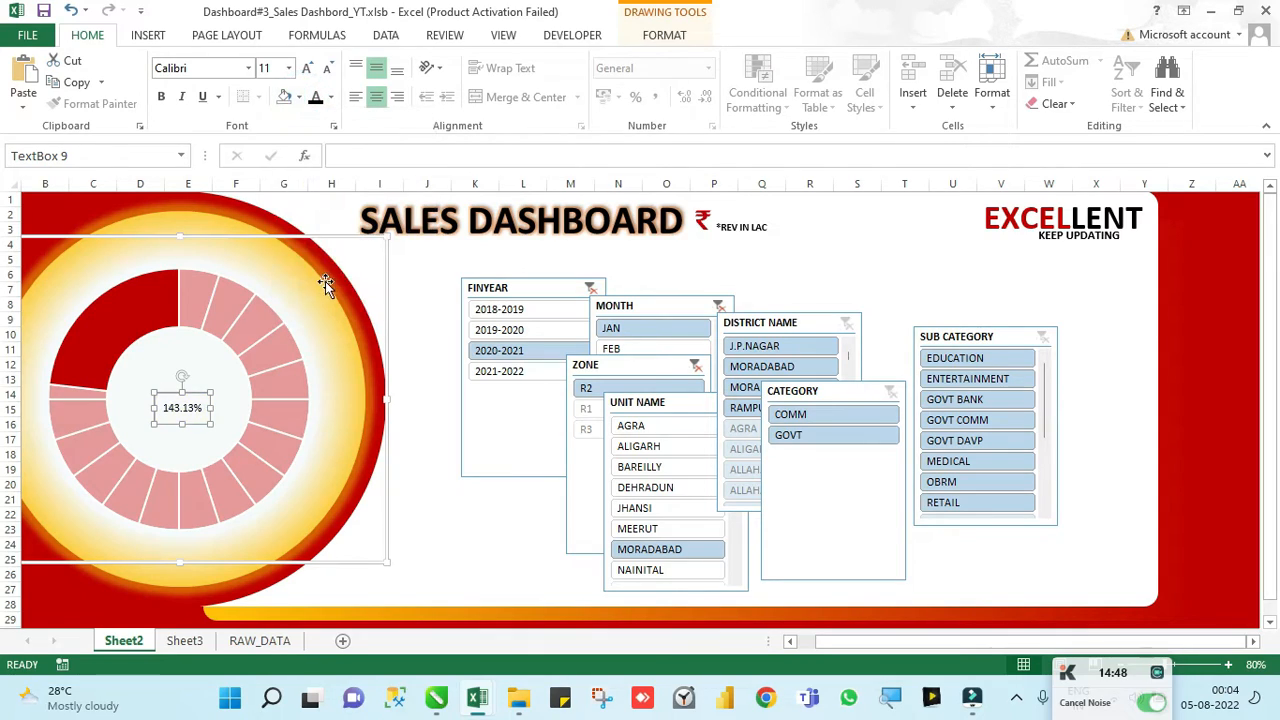
{"action": "left_click", "coordinate": [280, 68]}
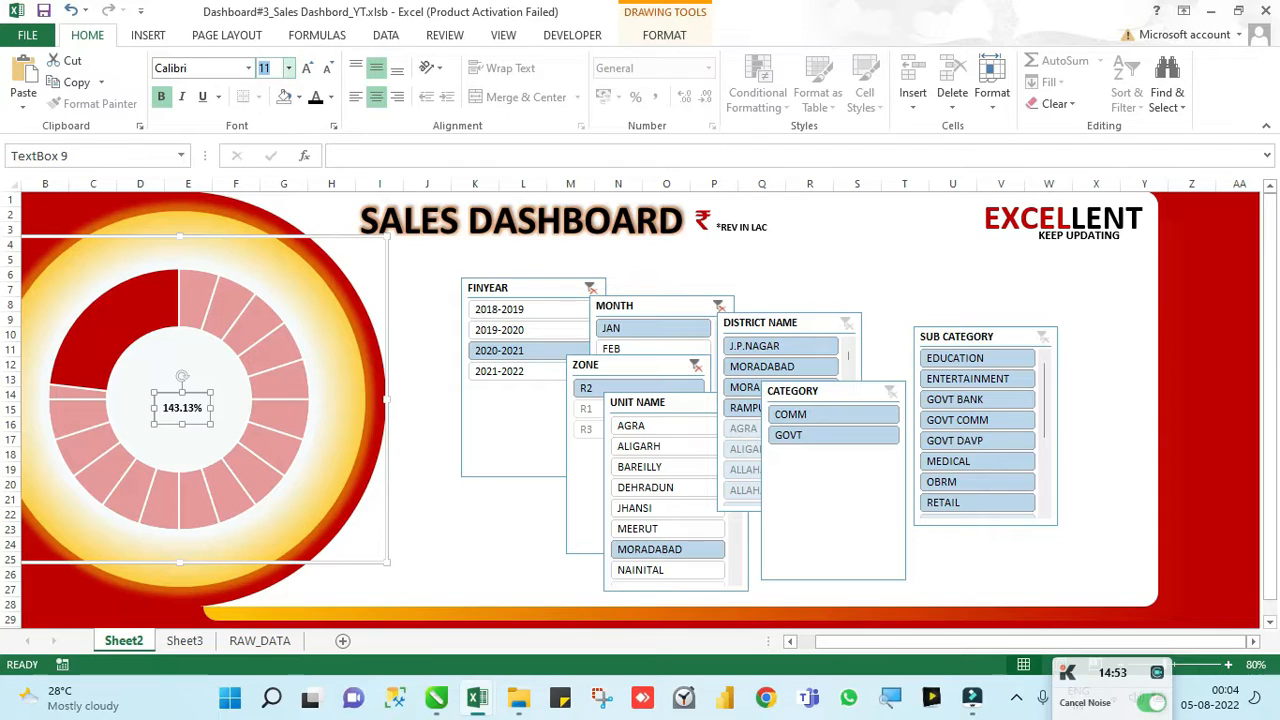
Step: Set the percentage text to size 30, enlarge its text box to fit on one line and centre it in the doughnut
{"action": "left_click_drag", "start_coordinate": [210, 420], "coordinate": [211, 371]}
{"action": "left_click", "coordinate": [279, 67]}
{"action": "type", "text": "30"}
{"action": "key", "text": "Return"}
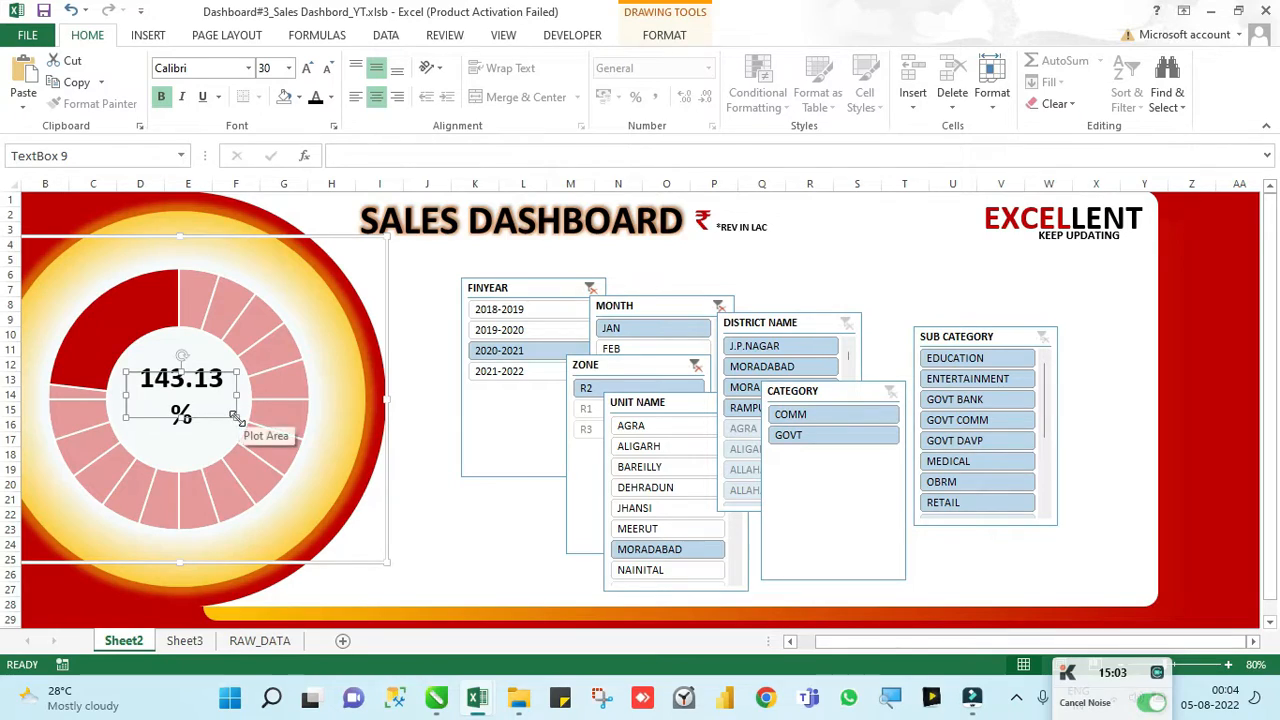
{"action": "left_click_drag", "start_coordinate": [240, 420], "coordinate": [257, 428]}
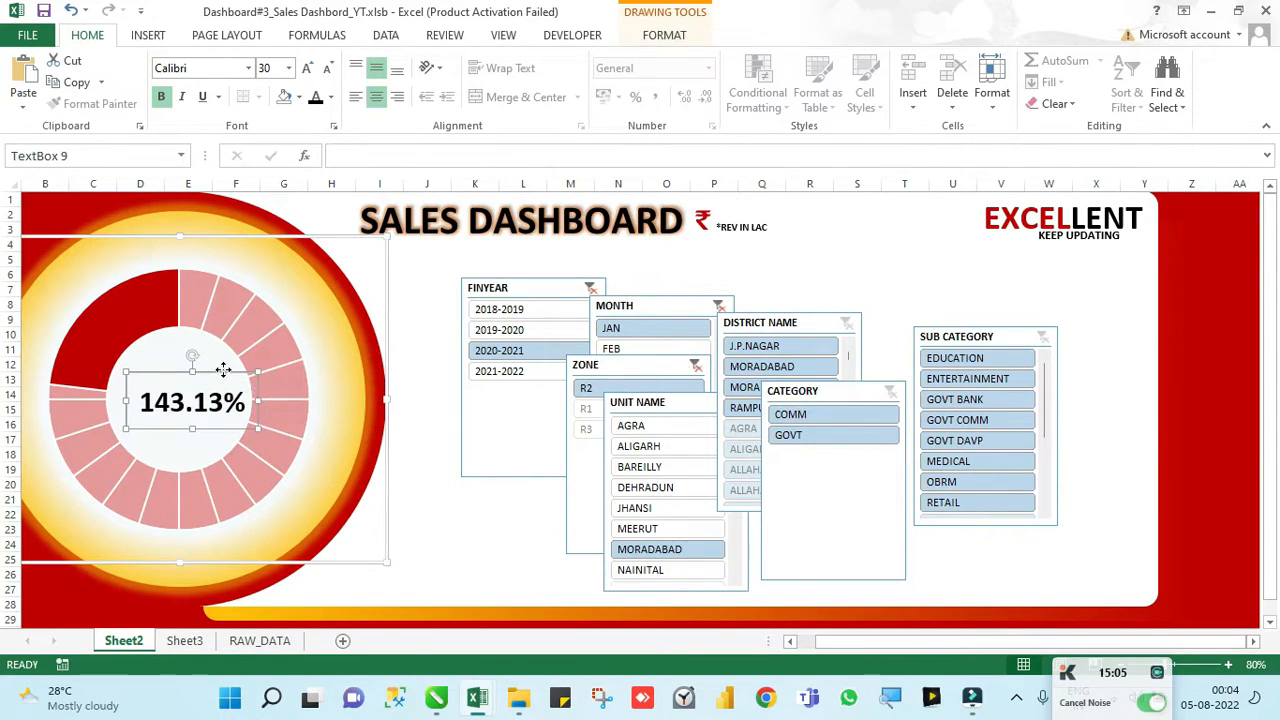
{"action": "left_click_drag", "start_coordinate": [225, 375], "coordinate": [214, 368]}
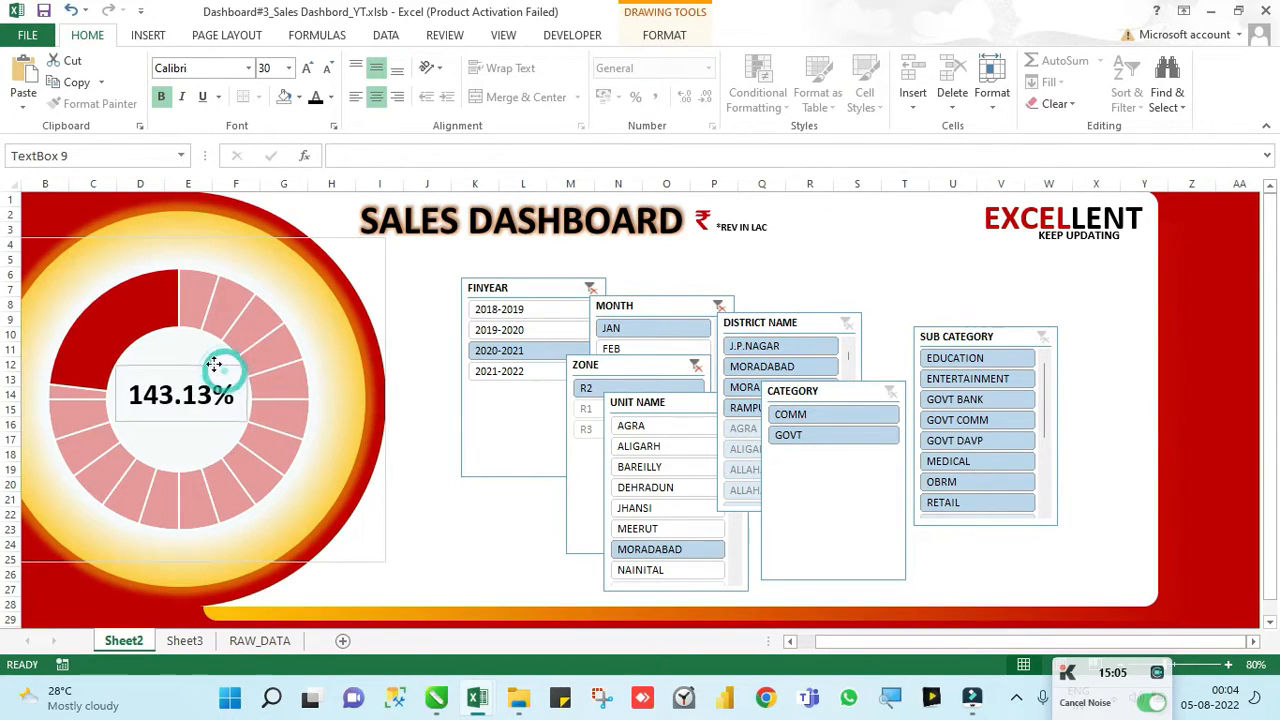
Step: Remove the outline from the percentage text box in the doughnut's centre
{"action": "left_click", "coordinate": [662, 35]}
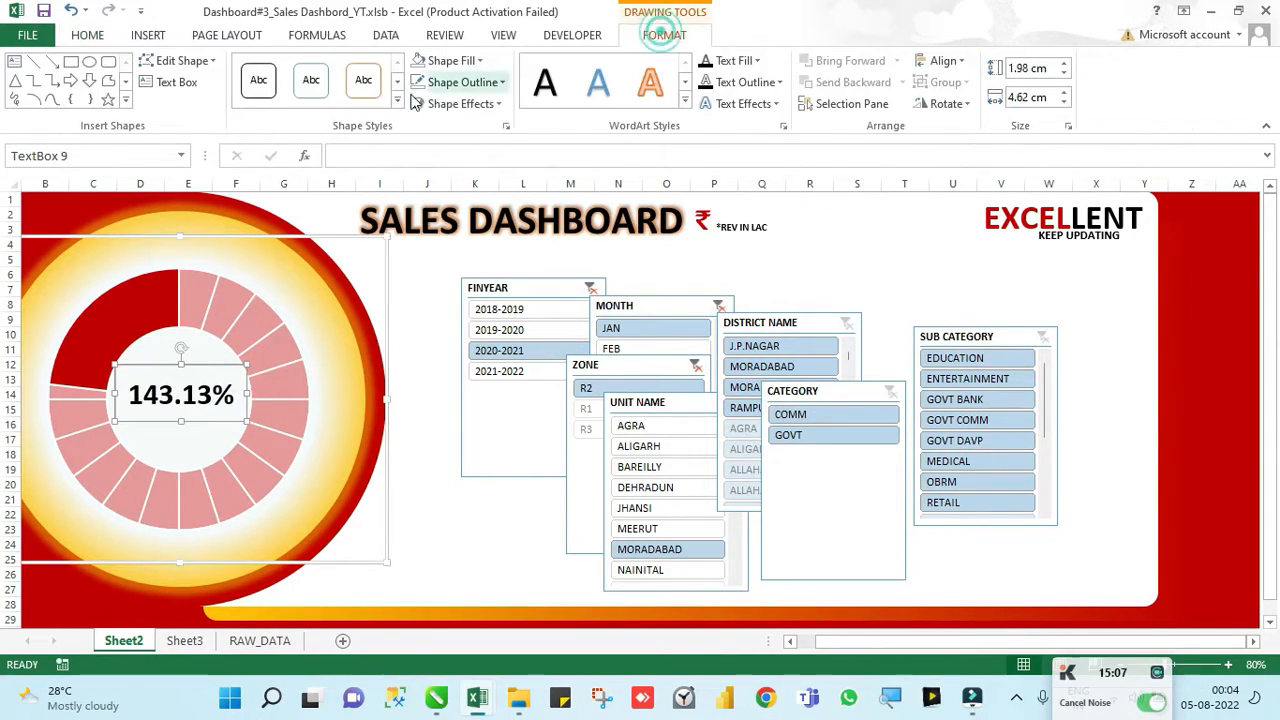
{"action": "left_click", "coordinate": [1158, 363]}
{"action": "left_click", "coordinate": [1205, 410]}
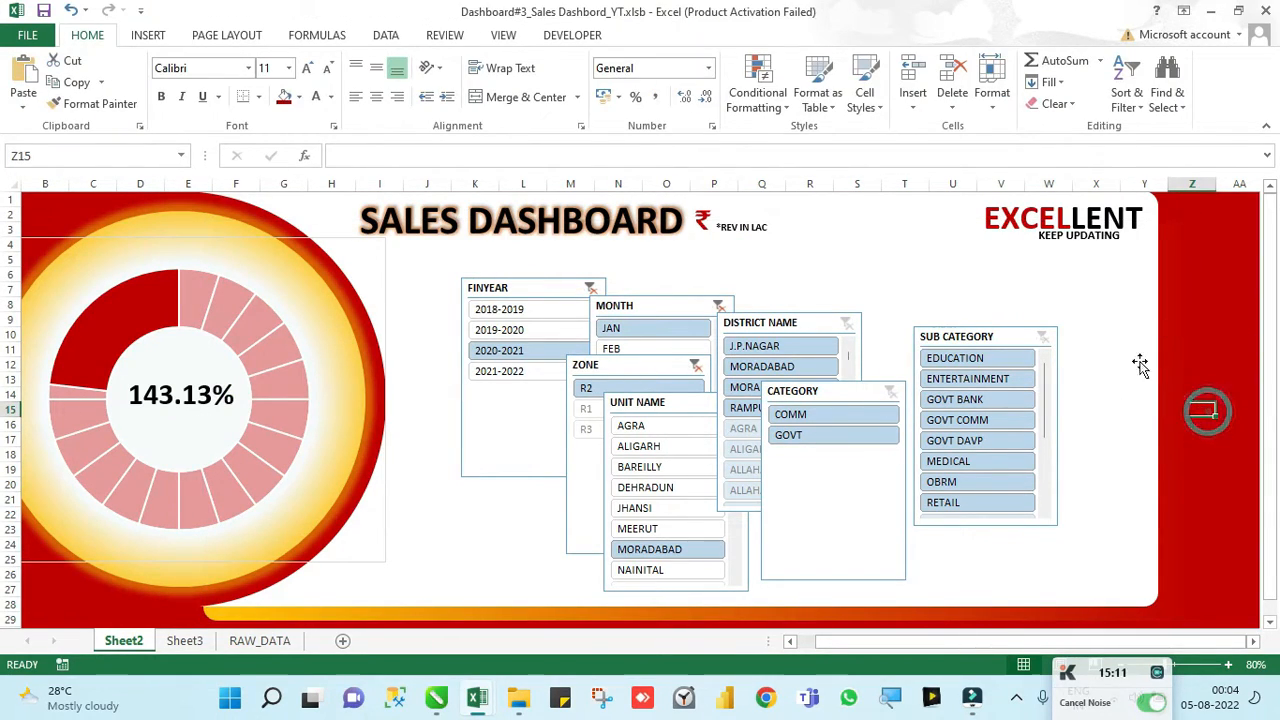
Step: Test the doughnut chart with different years in the FINYEAR slicer, ending on 2018-2019
{"action": "left_click", "coordinate": [530, 309]}
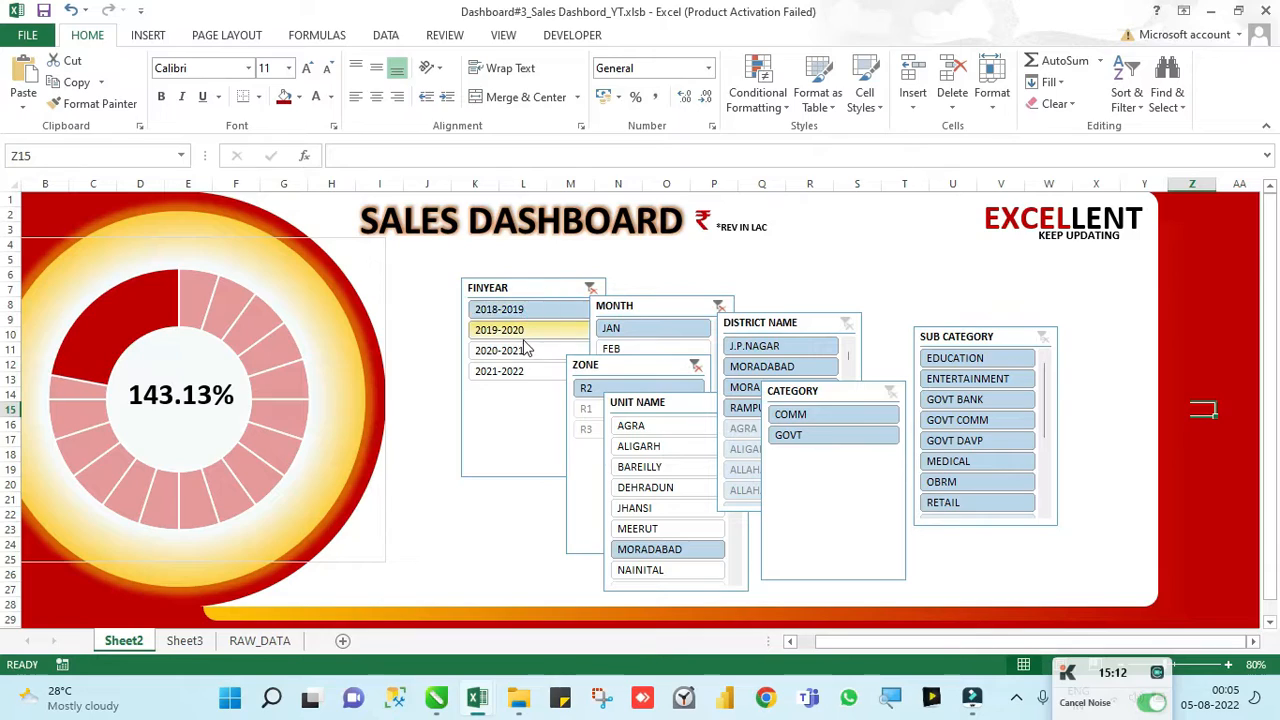
{"action": "left_click", "coordinate": [523, 334]}
{"action": "left_click", "coordinate": [512, 368]}
{"action": "left_click", "coordinate": [508, 331]}
{"action": "left_click", "coordinate": [510, 369]}
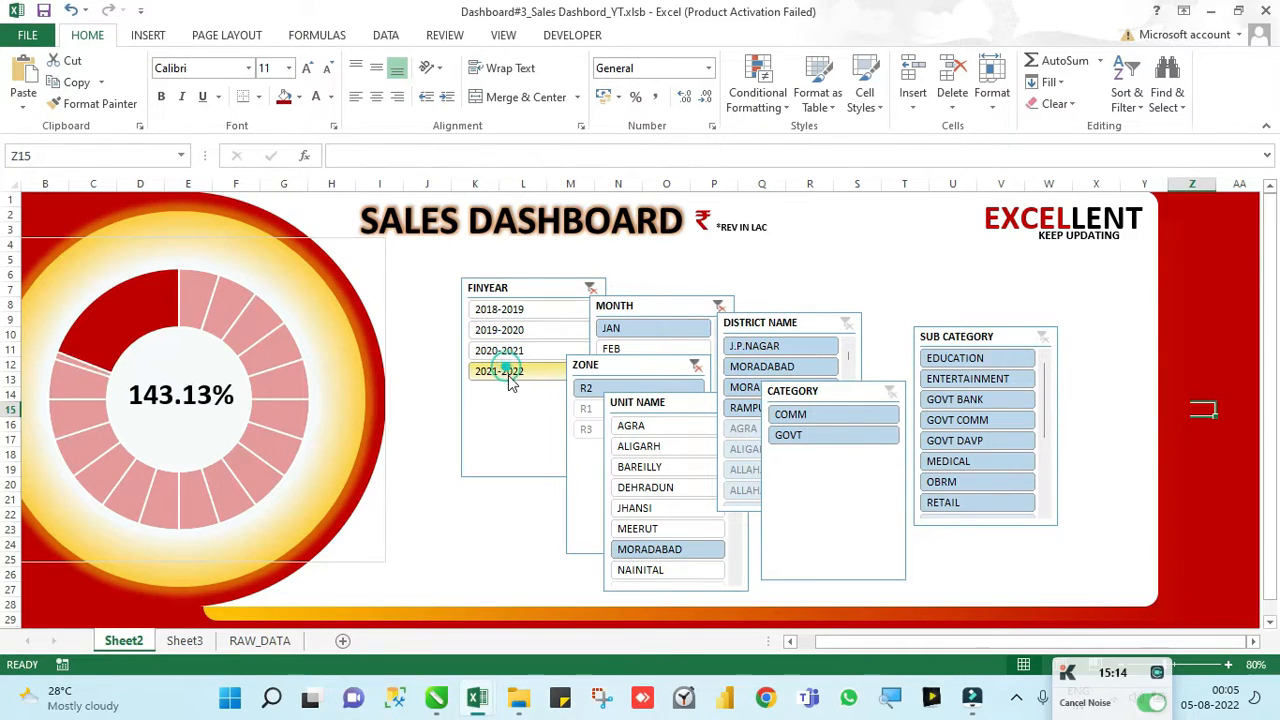
{"action": "left_click", "coordinate": [500, 309]}
Step: Delete the percentage text box from the doughnut's centre
{"action": "double_click", "coordinate": [197, 399]}
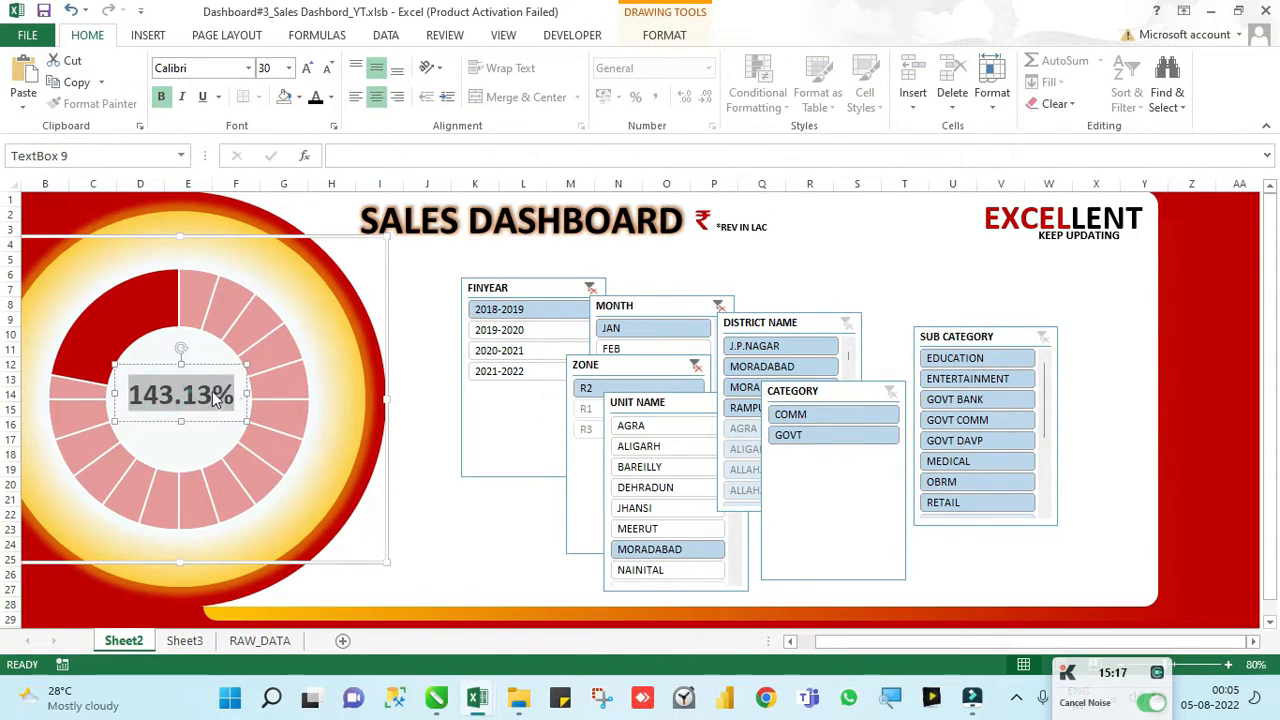
{"action": "left_click", "coordinate": [233, 366]}
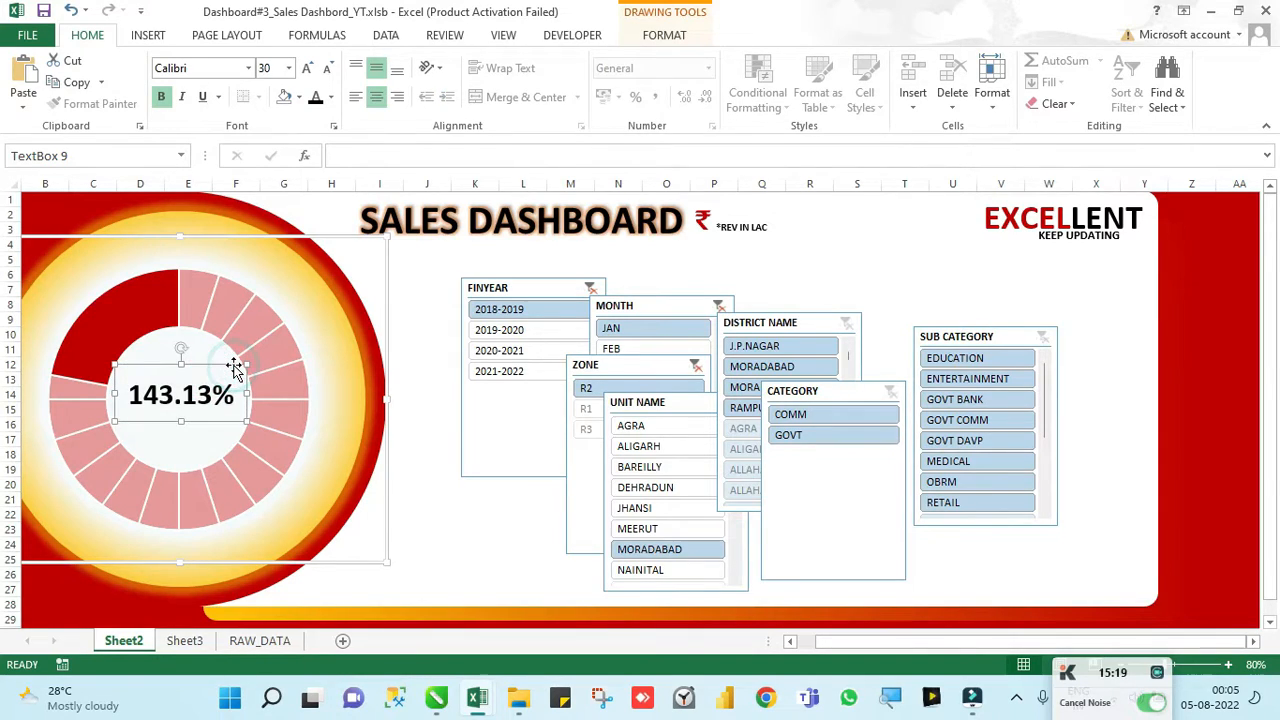
{"action": "key", "text": "Delete"}
{"action": "left_click", "coordinate": [233, 366]}
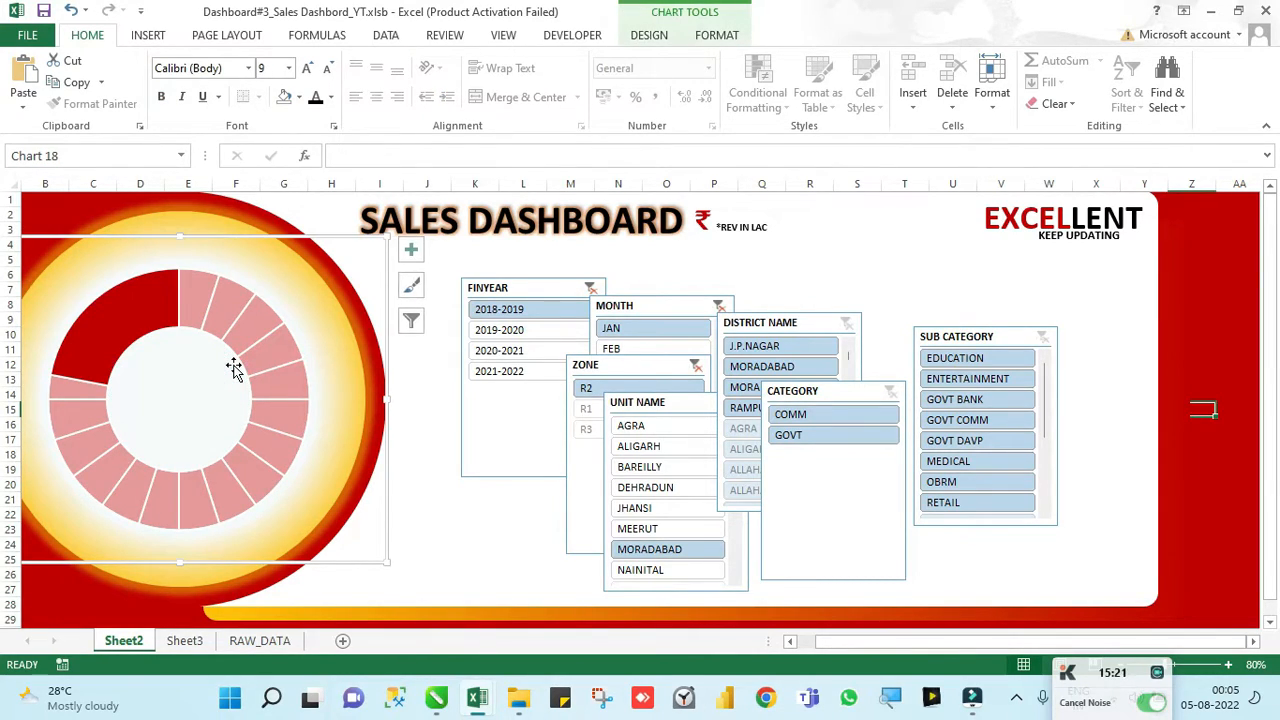
{"action": "left_click", "coordinate": [1180, 316]}
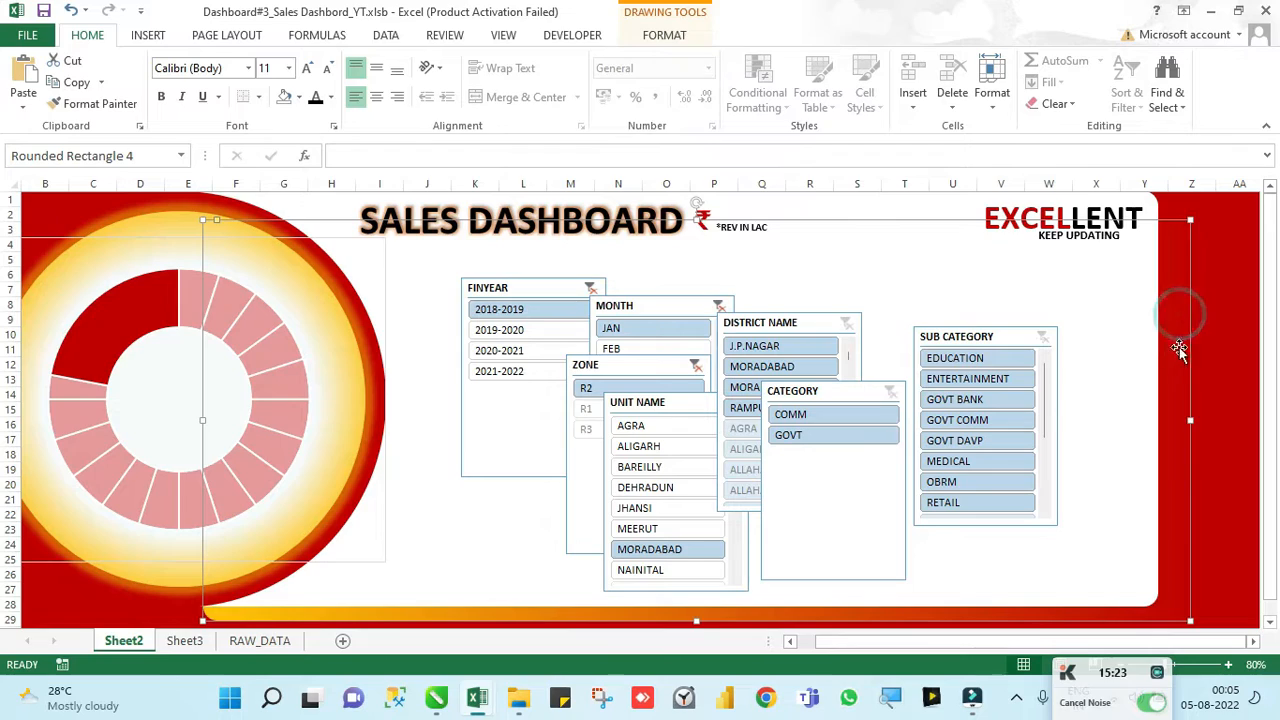
{"action": "left_click", "coordinate": [1203, 344]}
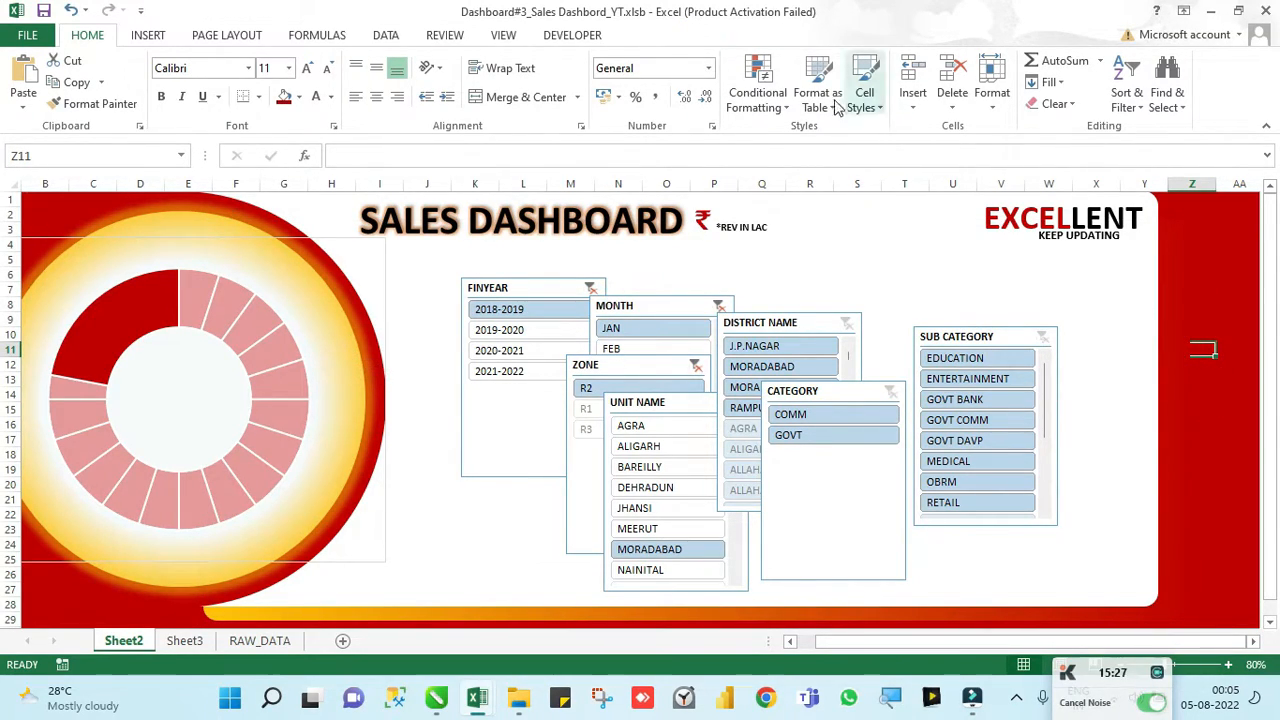
Step: Insert a text box in the doughnut's centre and link it to cell C5 on Sheet3
{"action": "left_click", "coordinate": [148, 35]}
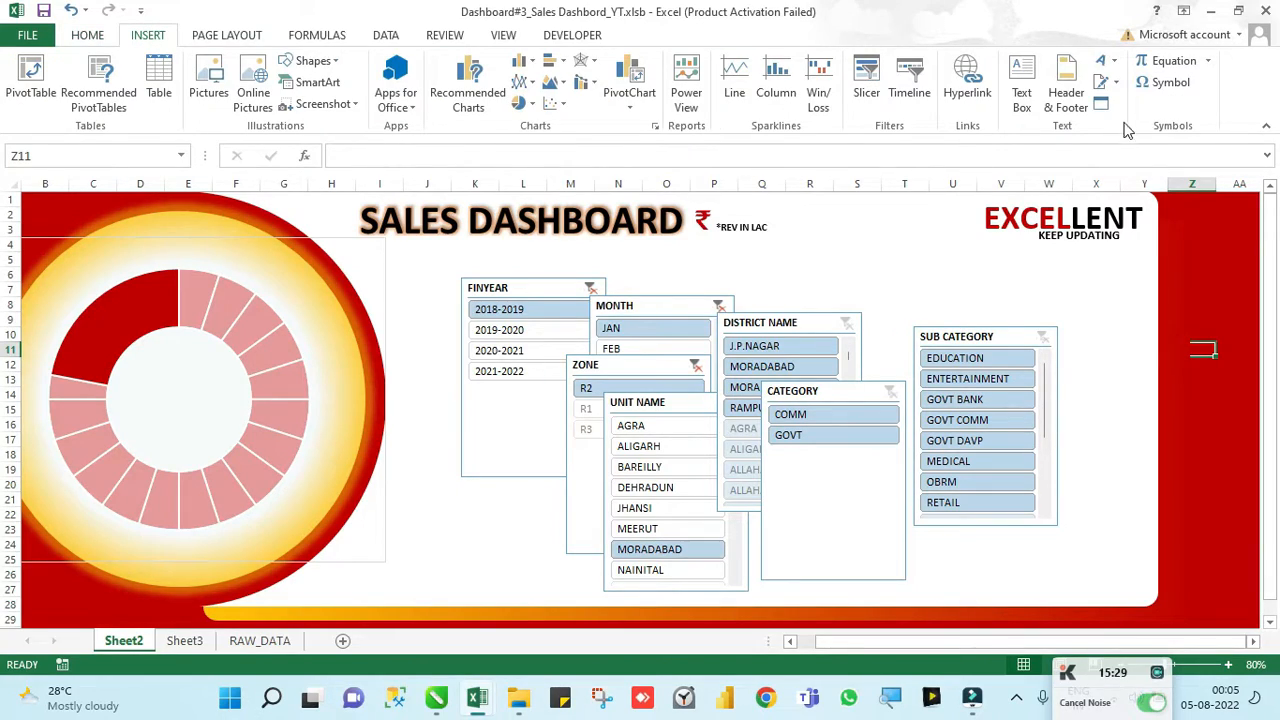
{"action": "left_click", "coordinate": [1021, 80]}
{"action": "left_click_drag", "start_coordinate": [117, 365], "coordinate": [249, 440]}
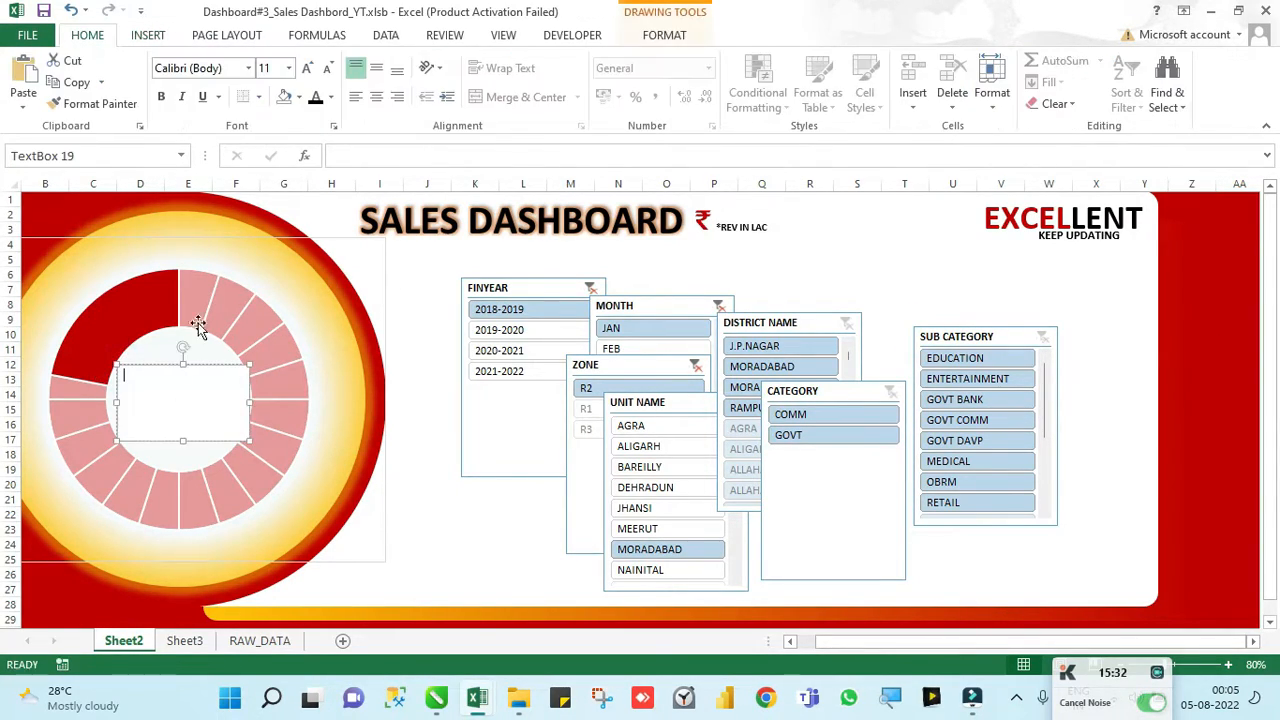
{"action": "left_click", "coordinate": [338, 156]}
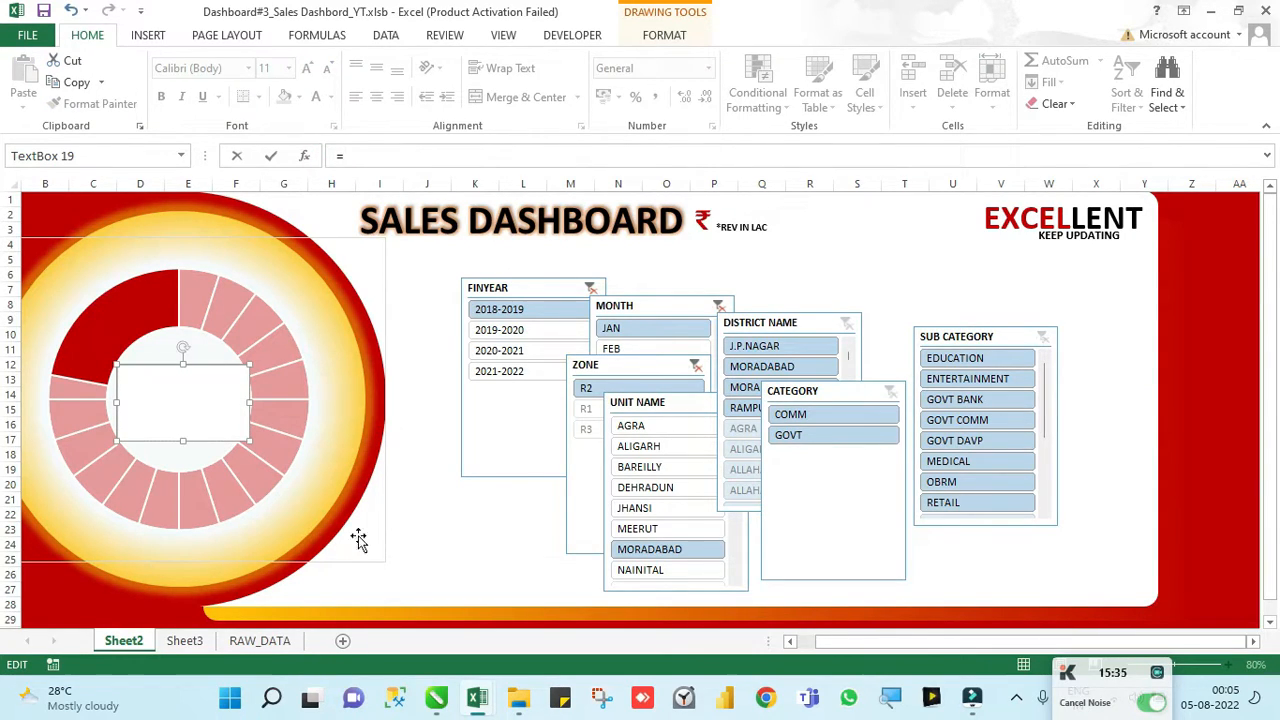
{"action": "left_click", "coordinate": [186, 641]}
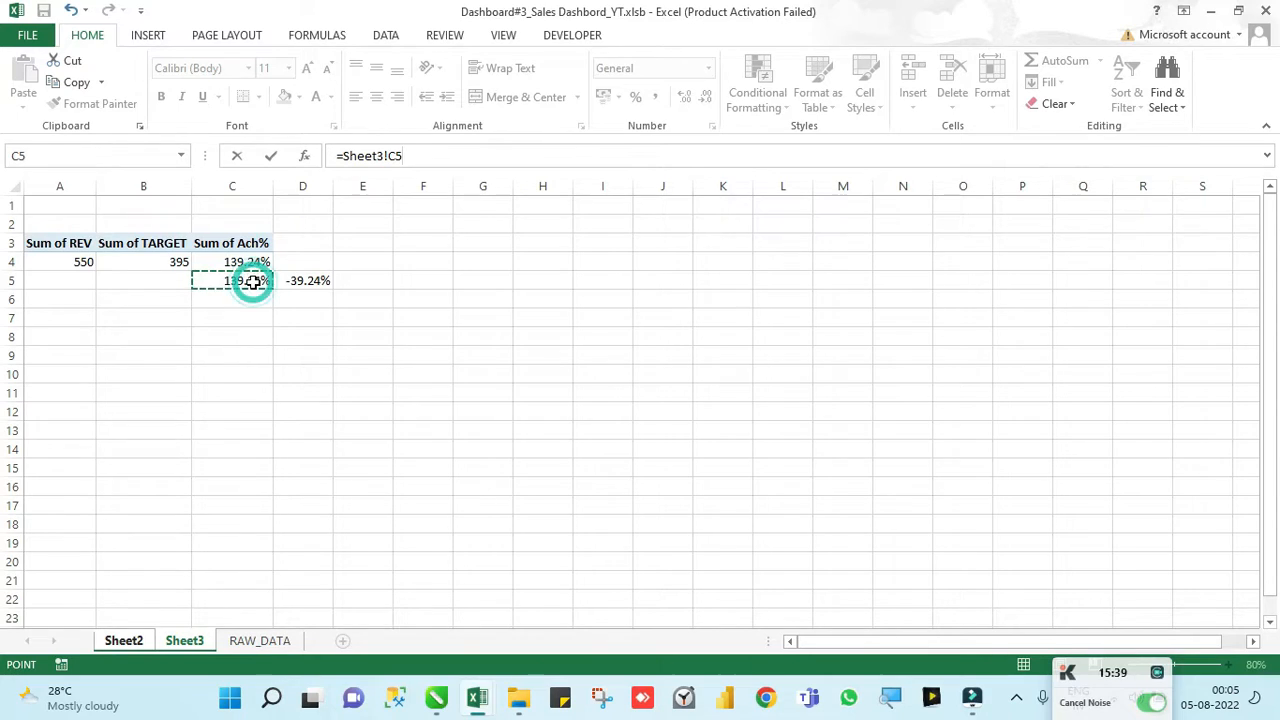
{"action": "key", "text": "Return"}
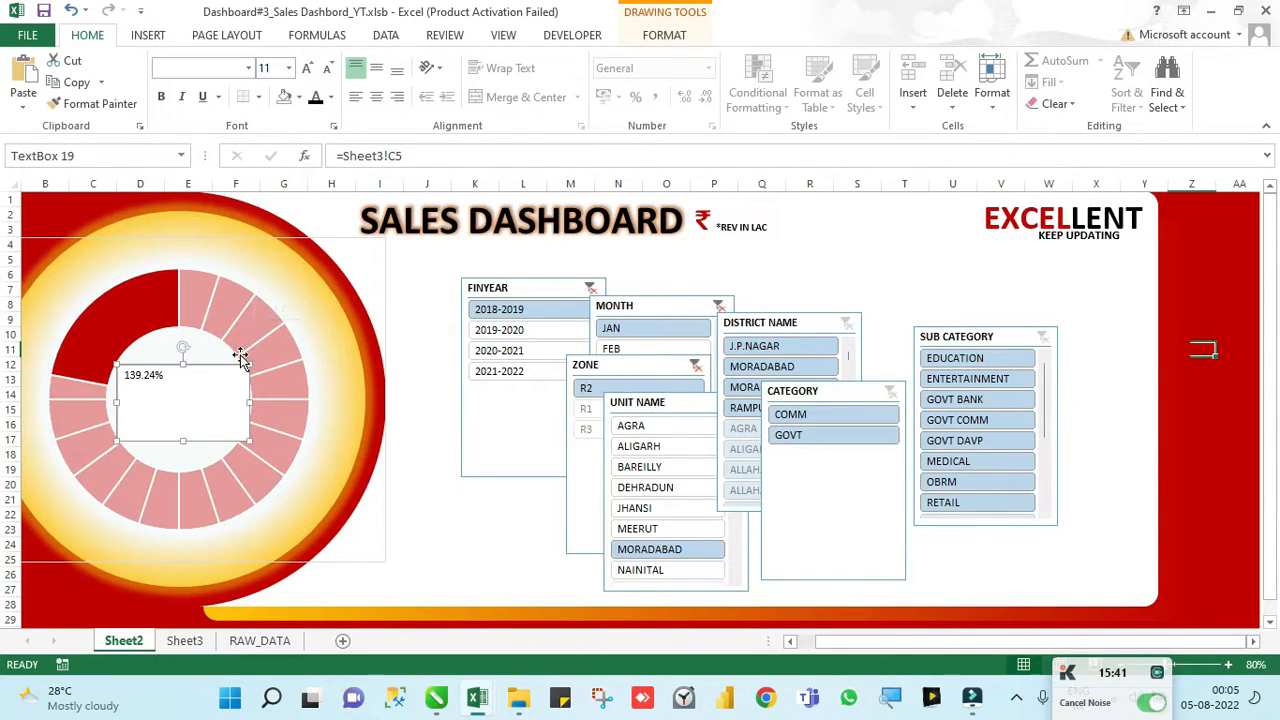
Step: Format the linked percentage as bold size 30 in a text box without fill or outline, centred in the doughnut
{"action": "type", "text": "30"}
{"action": "key", "text": "Return"}
{"action": "left_click", "coordinate": [161, 97]}
{"action": "left_click_drag", "start_coordinate": [250, 441], "coordinate": [238, 438]}
{"action": "left_click", "coordinate": [663, 36]}
{"action": "left_click_drag", "start_coordinate": [238, 438], "coordinate": [257, 438]}
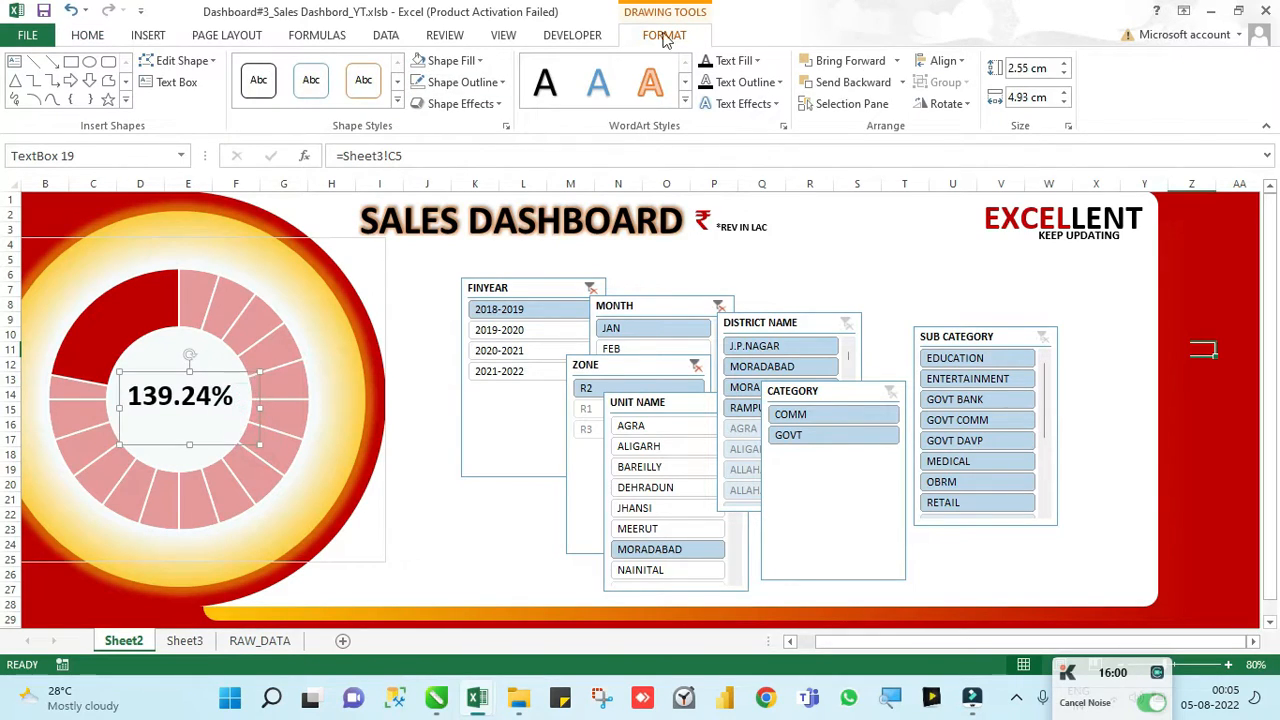
{"action": "left_click", "coordinate": [383, 357]}
{"action": "left_click", "coordinate": [204, 392]}
{"action": "left_click", "coordinate": [424, 332]}
Step: Test the linked percentage with different years, months and units in the slicers, ending on 2020-2021, FEB and DEHRADUN
{"action": "left_click", "coordinate": [505, 330]}
{"action": "left_click", "coordinate": [505, 351]}
{"action": "left_click", "coordinate": [508, 374]}
{"action": "left_click", "coordinate": [508, 378]}
{"action": "left_click", "coordinate": [523, 327]}
{"action": "left_click", "coordinate": [518, 309]}
{"action": "left_click", "coordinate": [545, 346]}
{"action": "left_click", "coordinate": [640, 350]}
{"action": "left_click", "coordinate": [640, 466]}
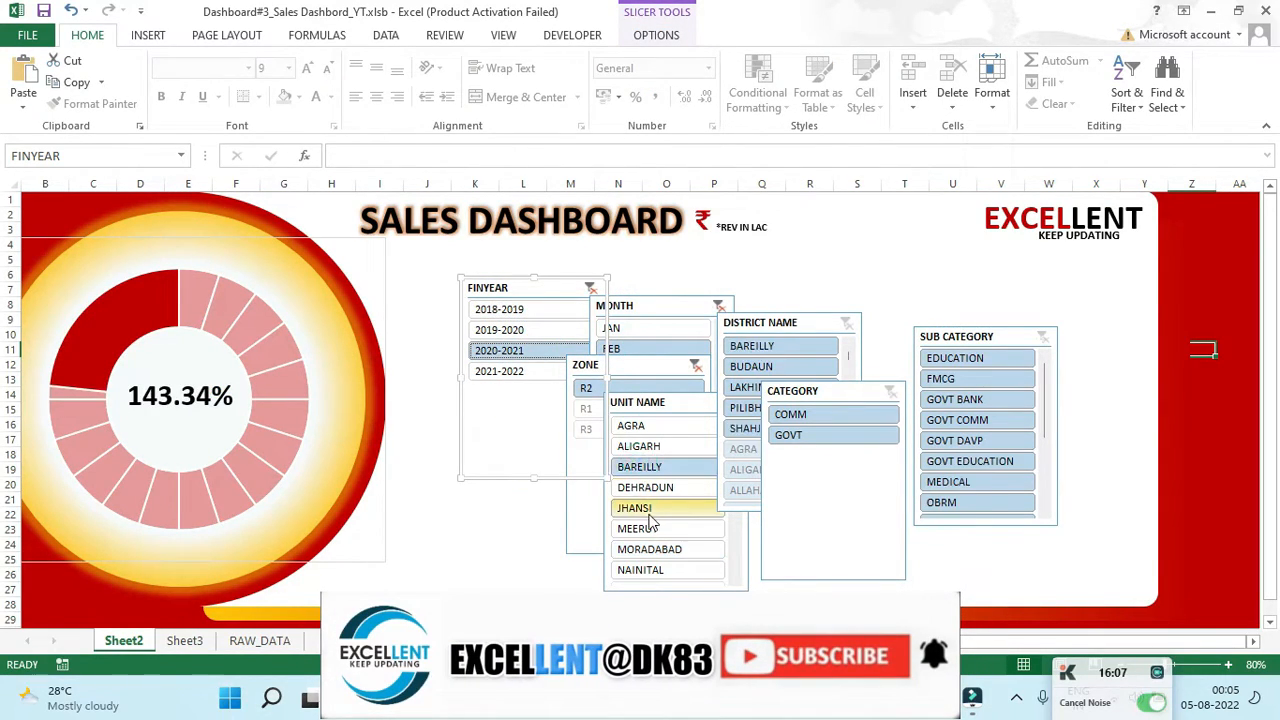
{"action": "left_click", "coordinate": [657, 446]}
{"action": "left_click", "coordinate": [645, 487]}
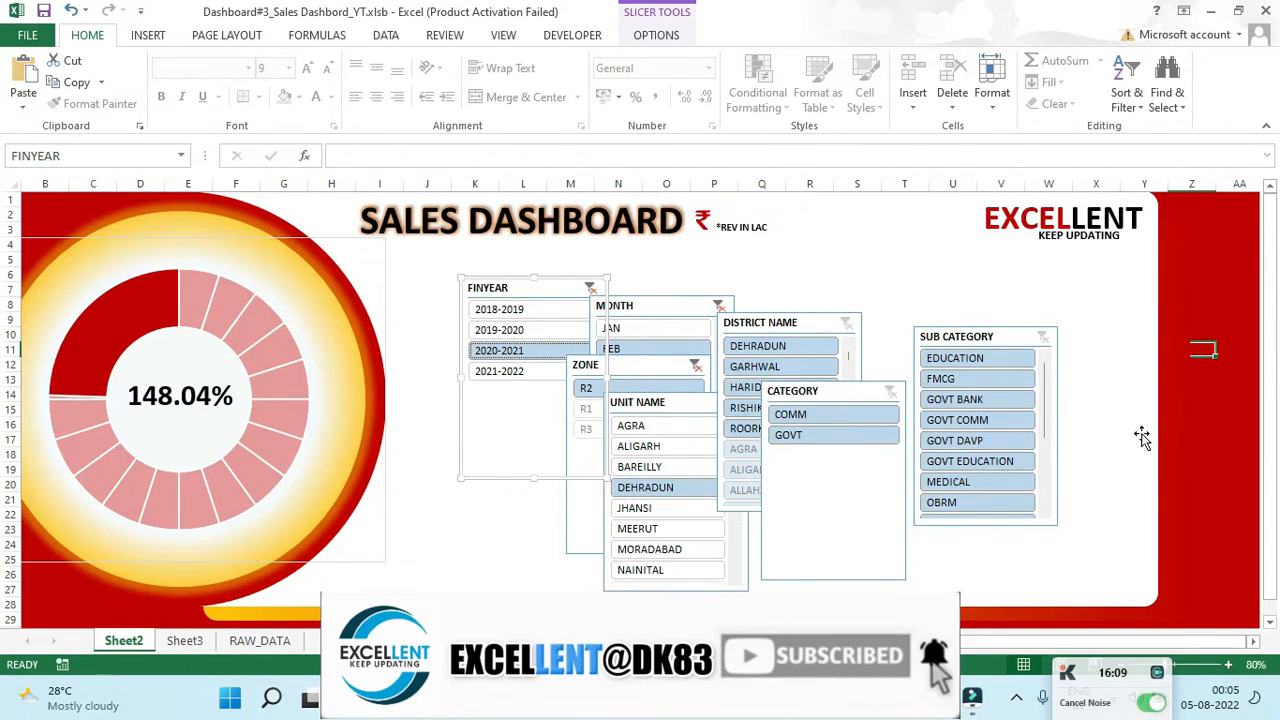
{"action": "left_click", "coordinate": [1175, 418]}
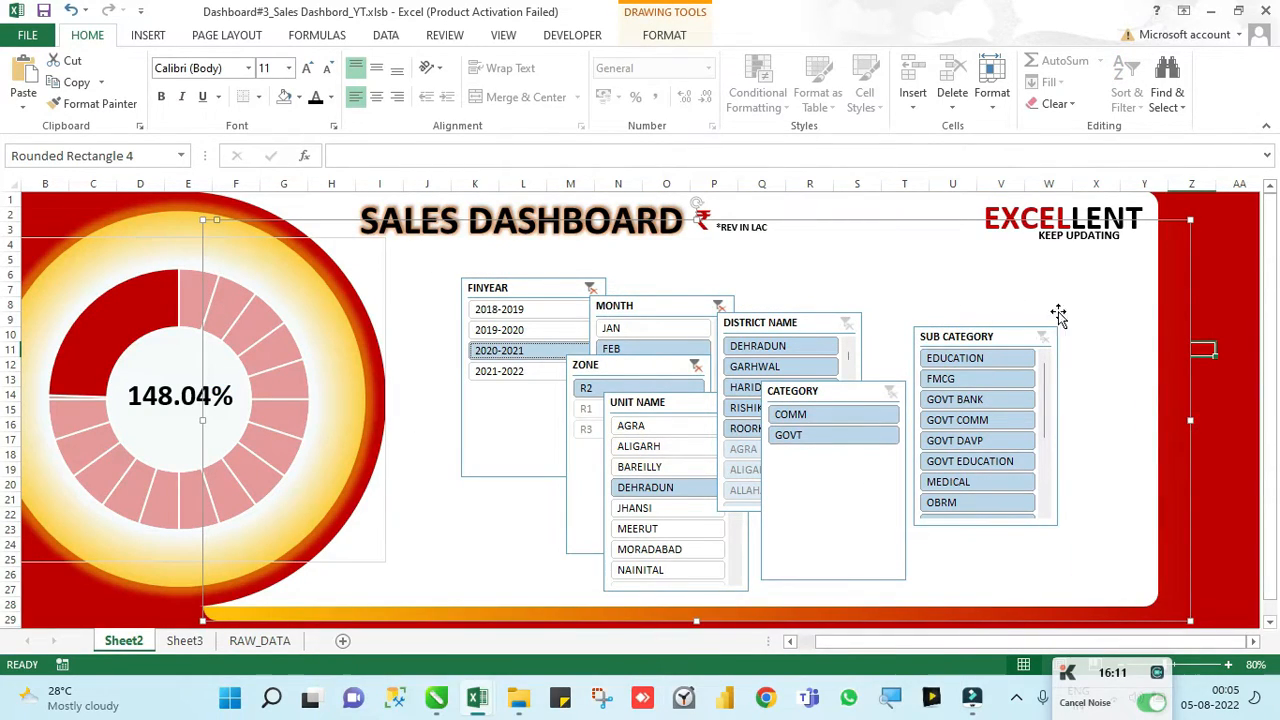
{"action": "left_click", "coordinate": [1211, 394]}
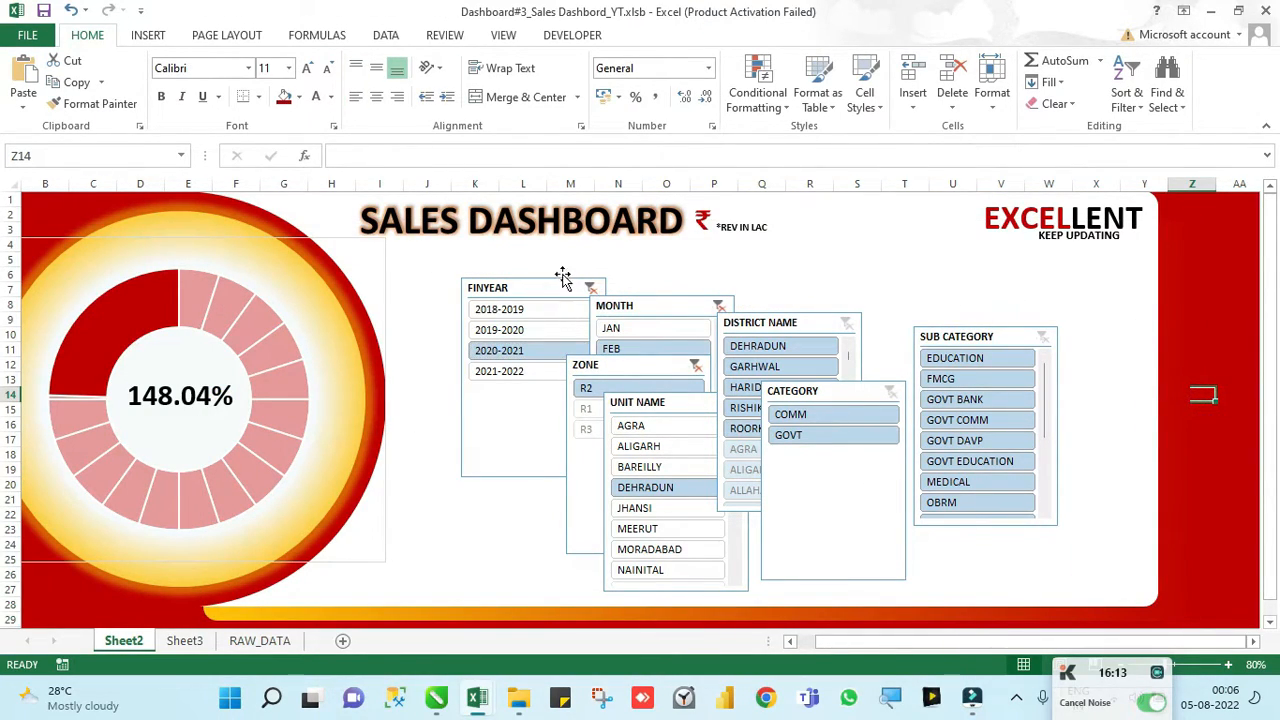
Step: Remove the outline around the doughnut chart area
{"action": "left_click", "coordinate": [340, 247]}
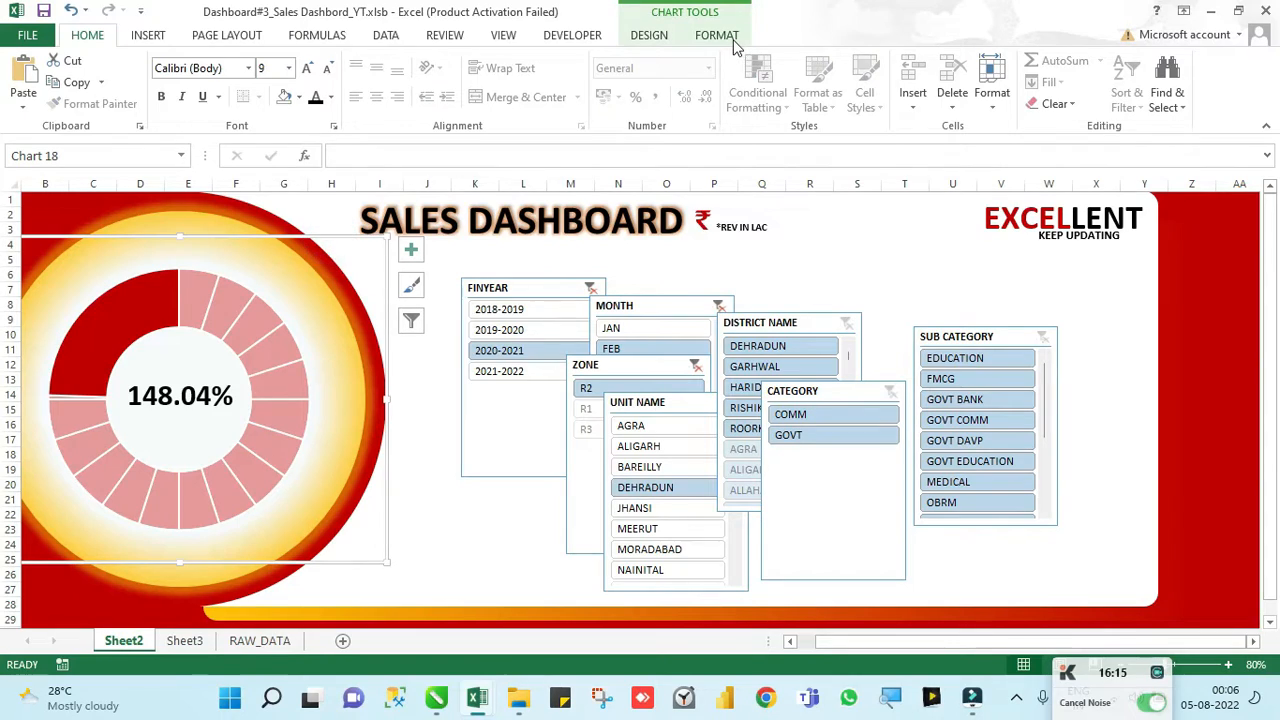
{"action": "left_click", "coordinate": [733, 40]}
{"action": "left_click", "coordinate": [1180, 345]}
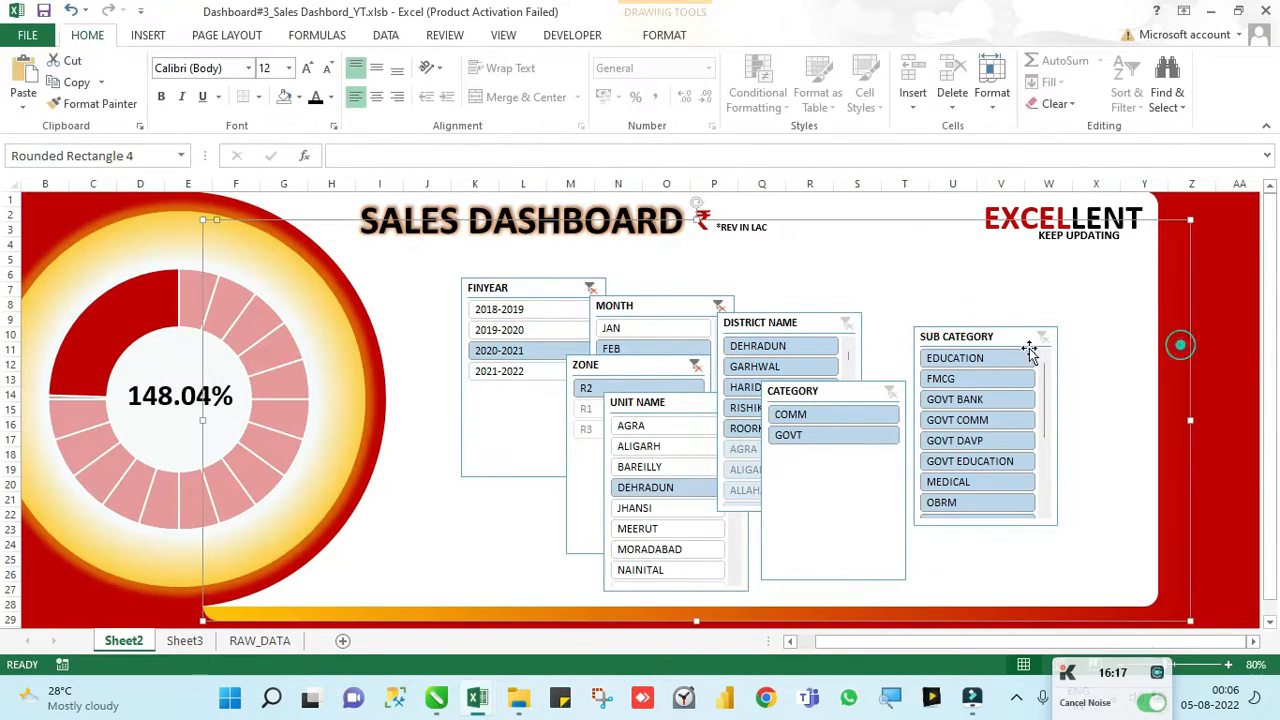
{"action": "left_click", "coordinate": [1198, 316]}
Step: Move the FINYEAR slicer beside the doughnut just below the dashboard title and duplicate its current slicer style as MY_SLIGHT
{"action": "left_click_drag", "start_coordinate": [512, 287], "coordinate": [451, 256]}
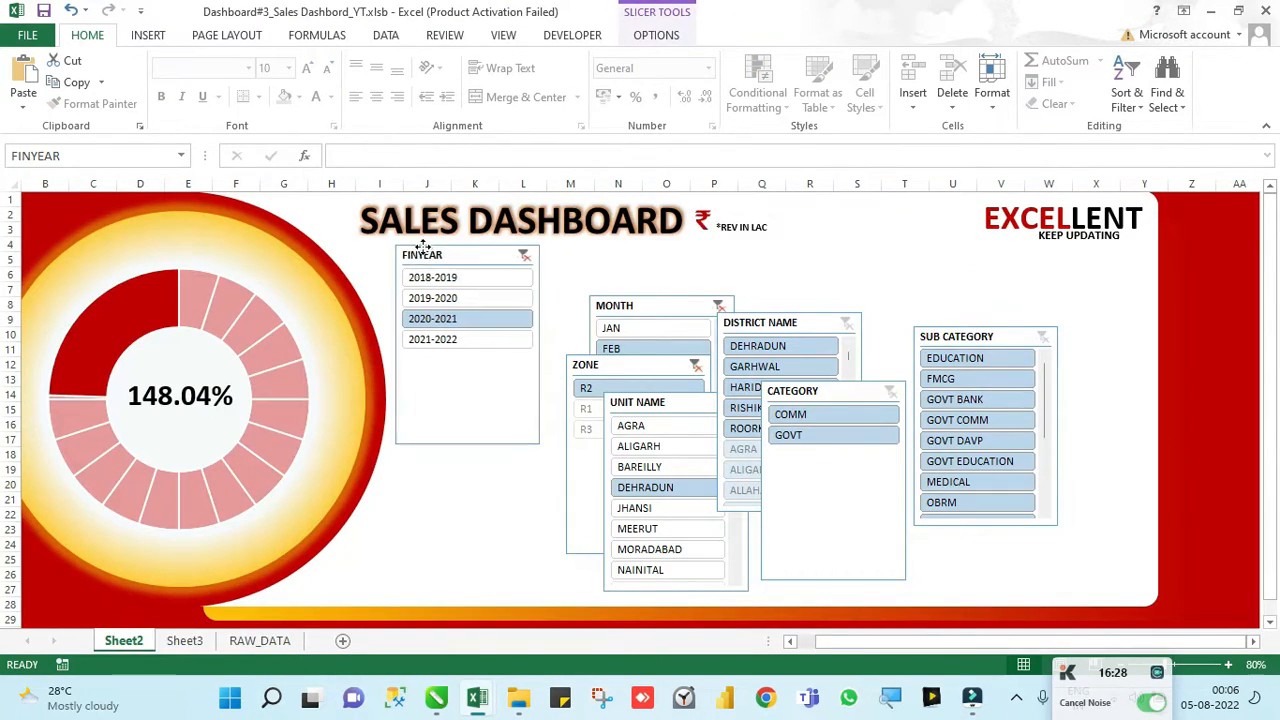
{"action": "left_click_drag", "start_coordinate": [422, 246], "coordinate": [418, 244]}
{"action": "left_click", "coordinate": [656, 35]}
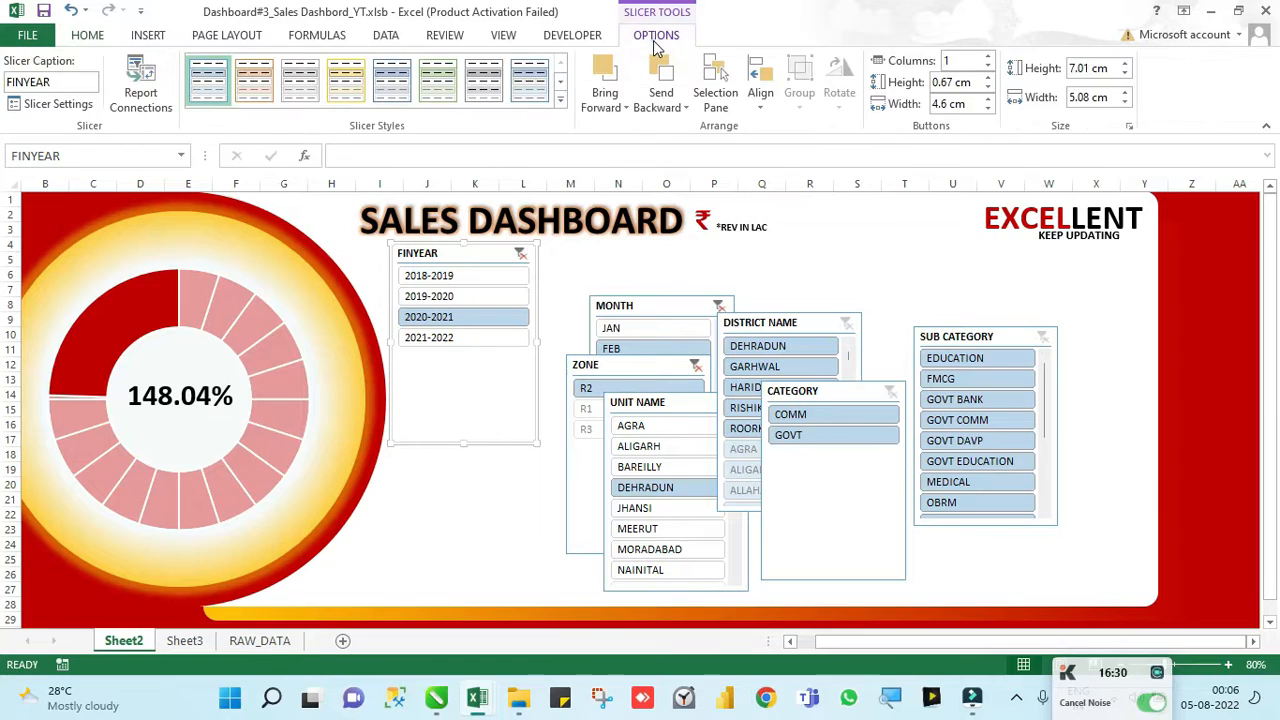
{"action": "right_click", "coordinate": [214, 84]}
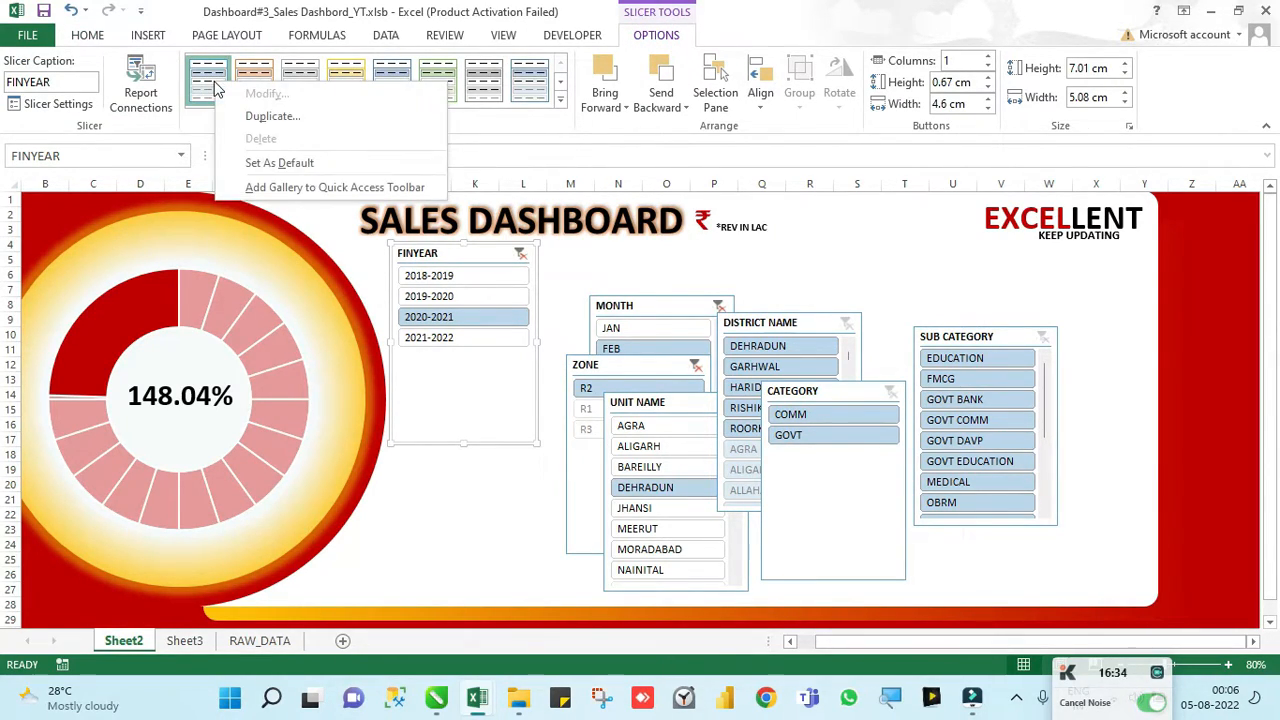
{"action": "left_click", "coordinate": [270, 116]}
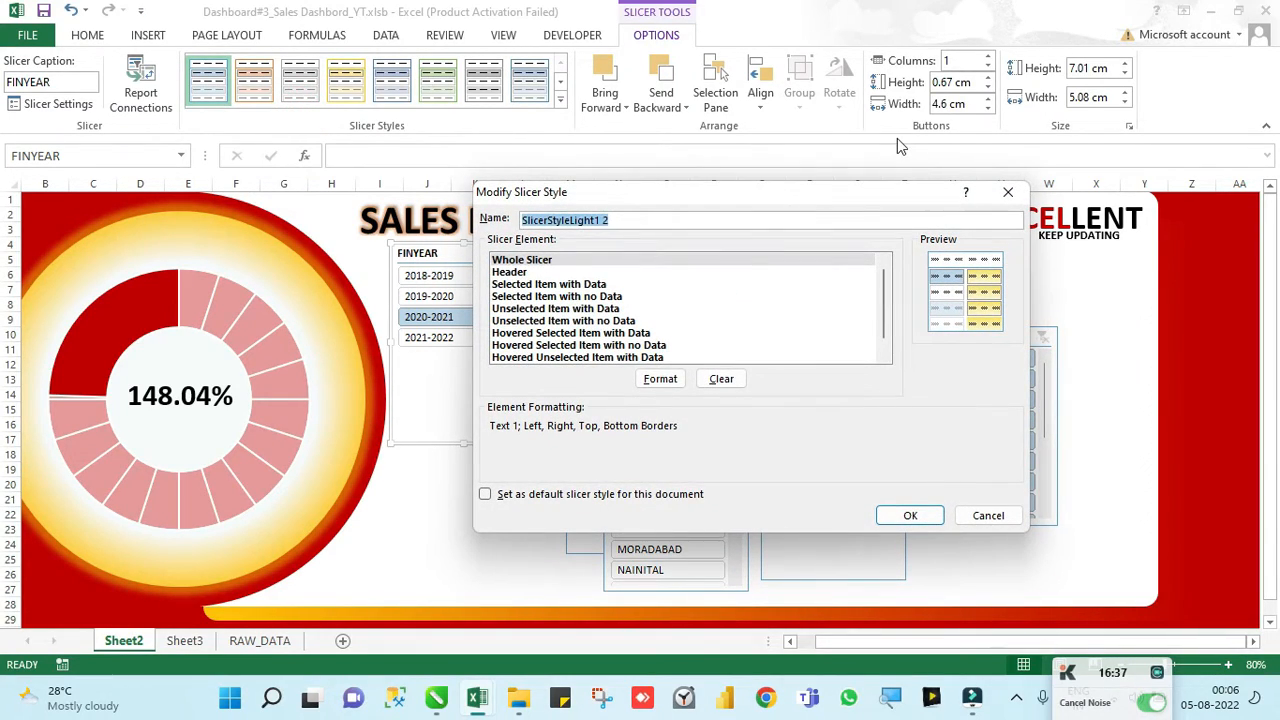
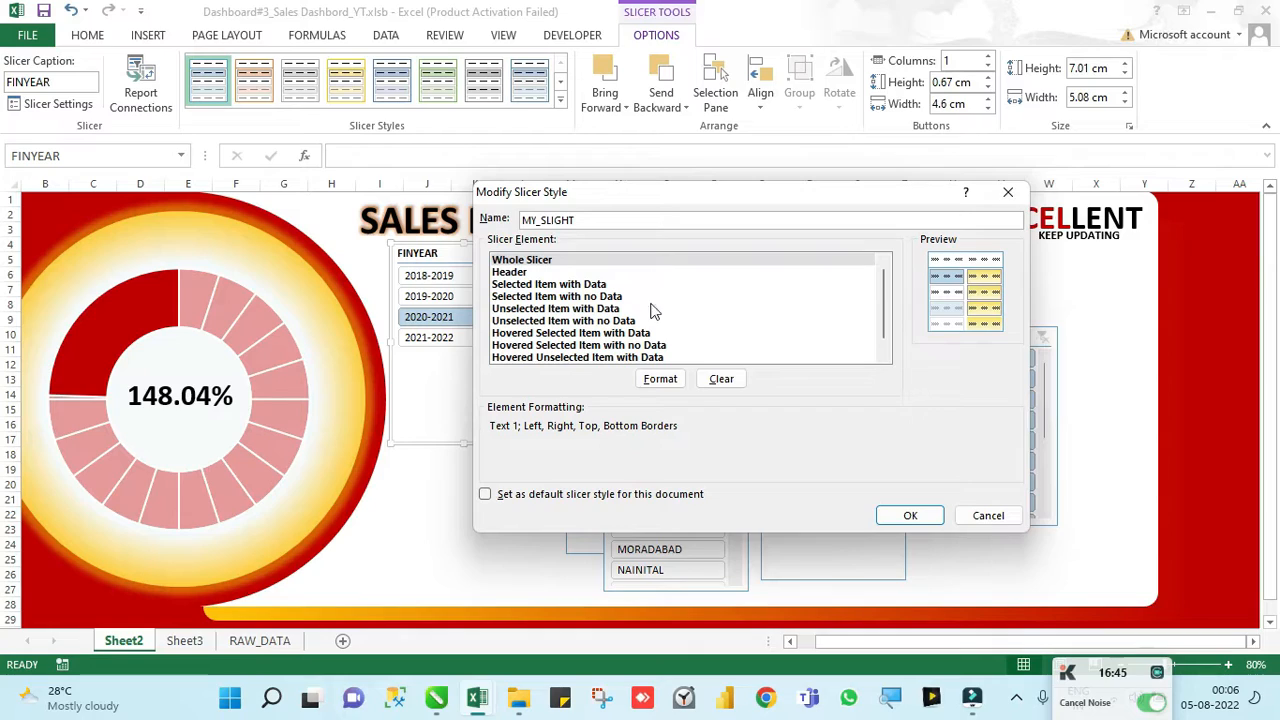
Step: Format the Whole Slicer element of MY_SLIGHT with a dark red fill and white size 14 text
{"action": "left_click", "coordinate": [516, 261]}
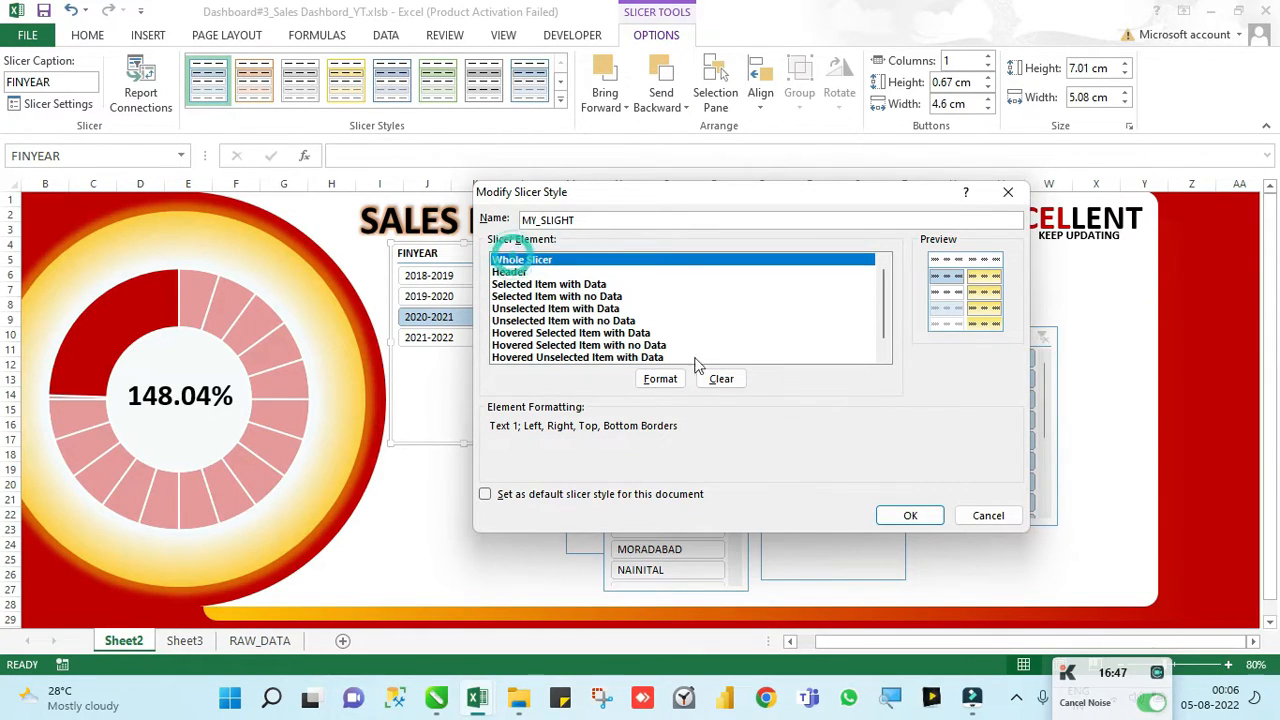
{"action": "left_click", "coordinate": [652, 379]}
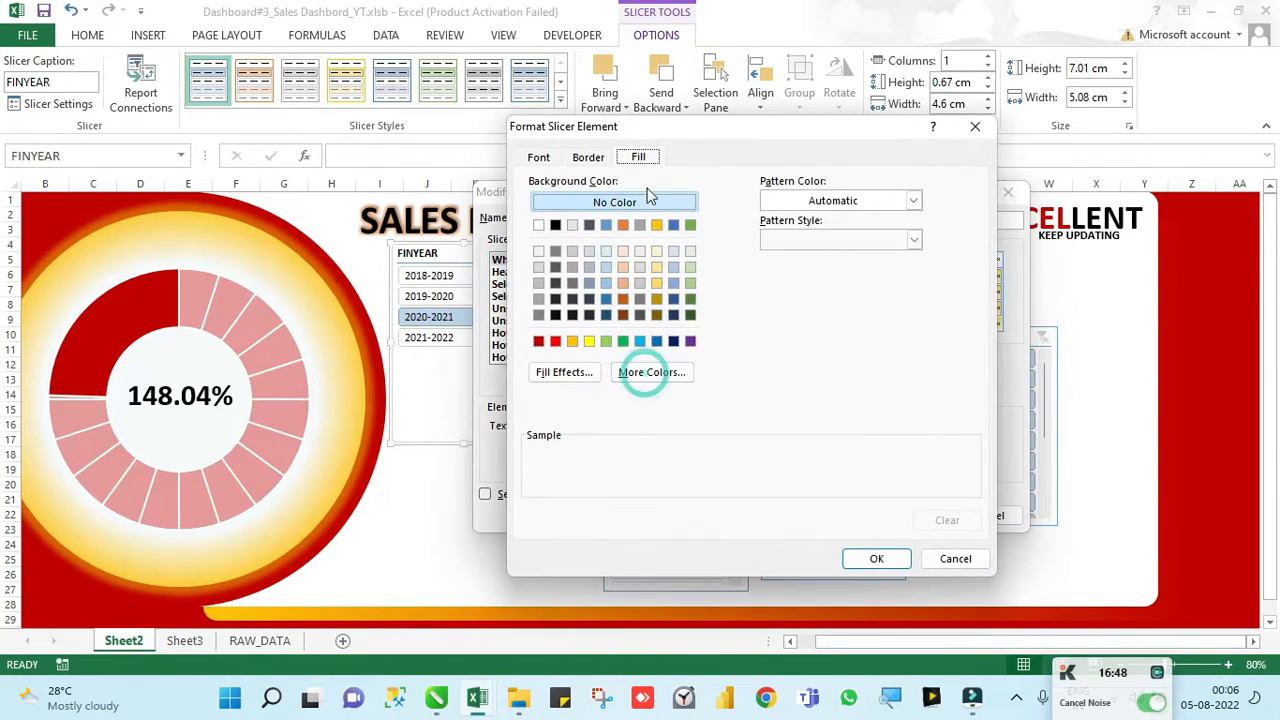
{"action": "left_click", "coordinate": [538, 341]}
{"action": "left_click", "coordinate": [538, 157]}
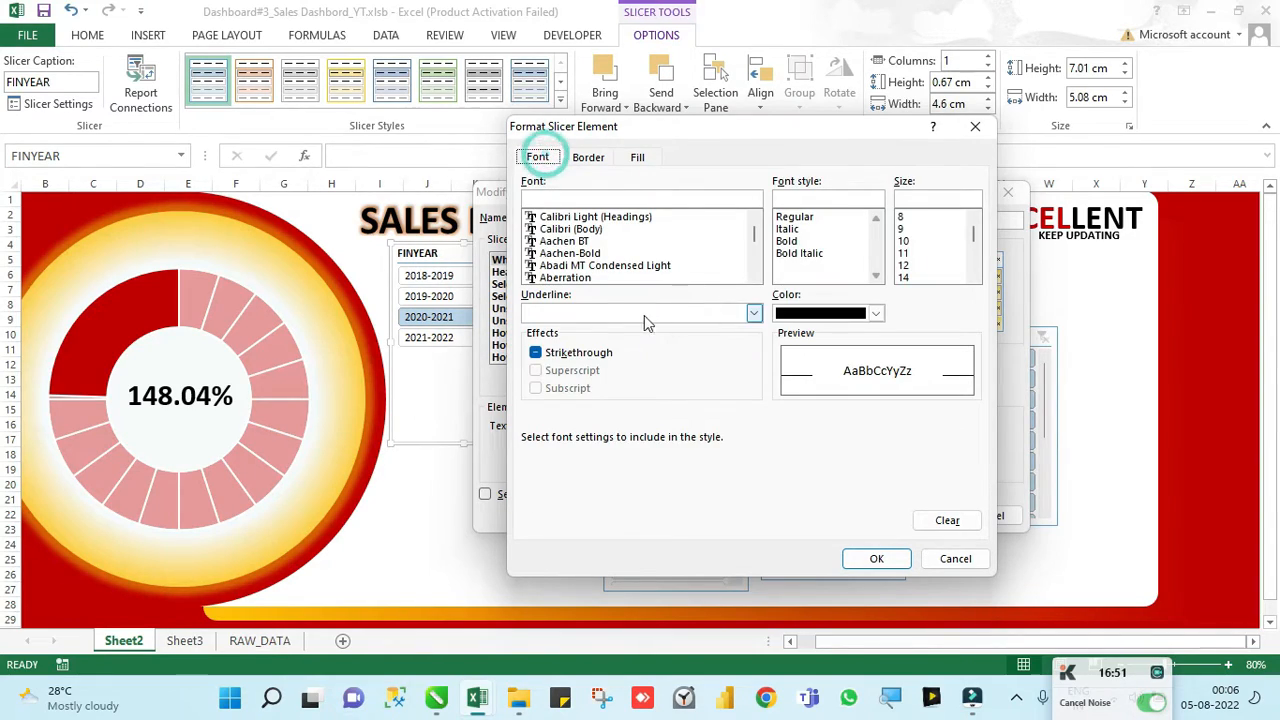
{"action": "left_click", "coordinate": [852, 318]}
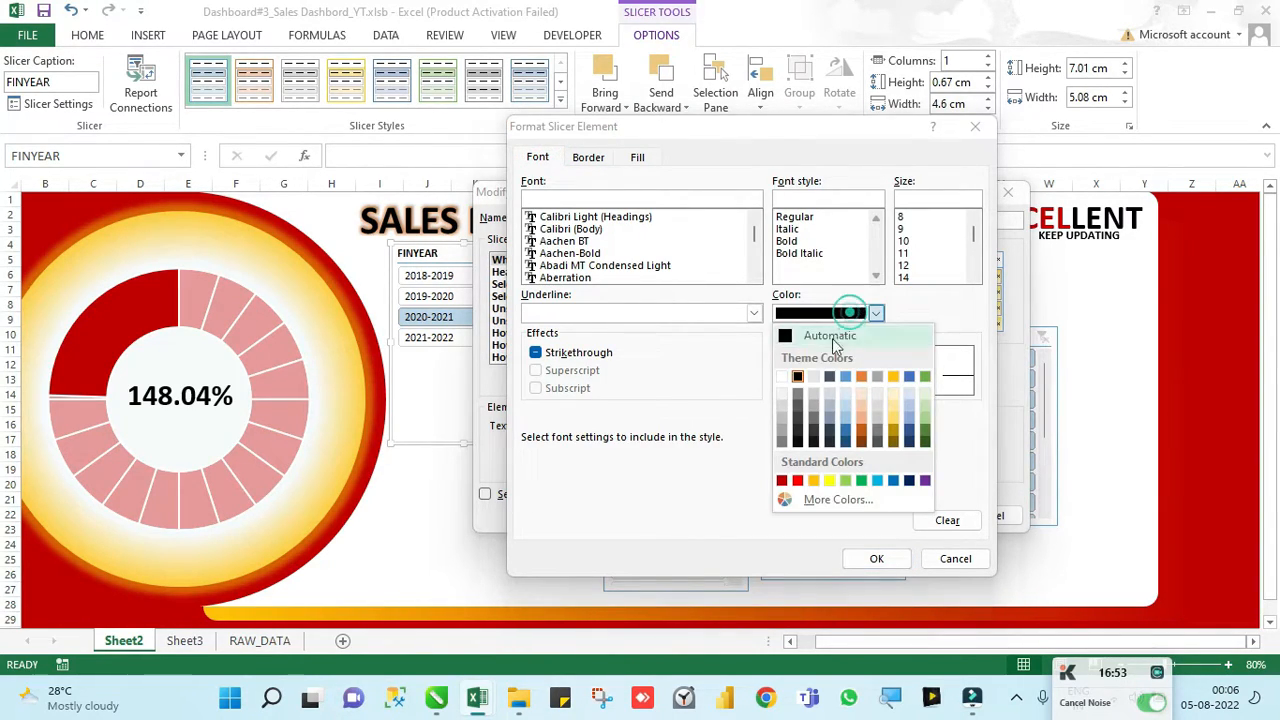
{"action": "left_click", "coordinate": [785, 373]}
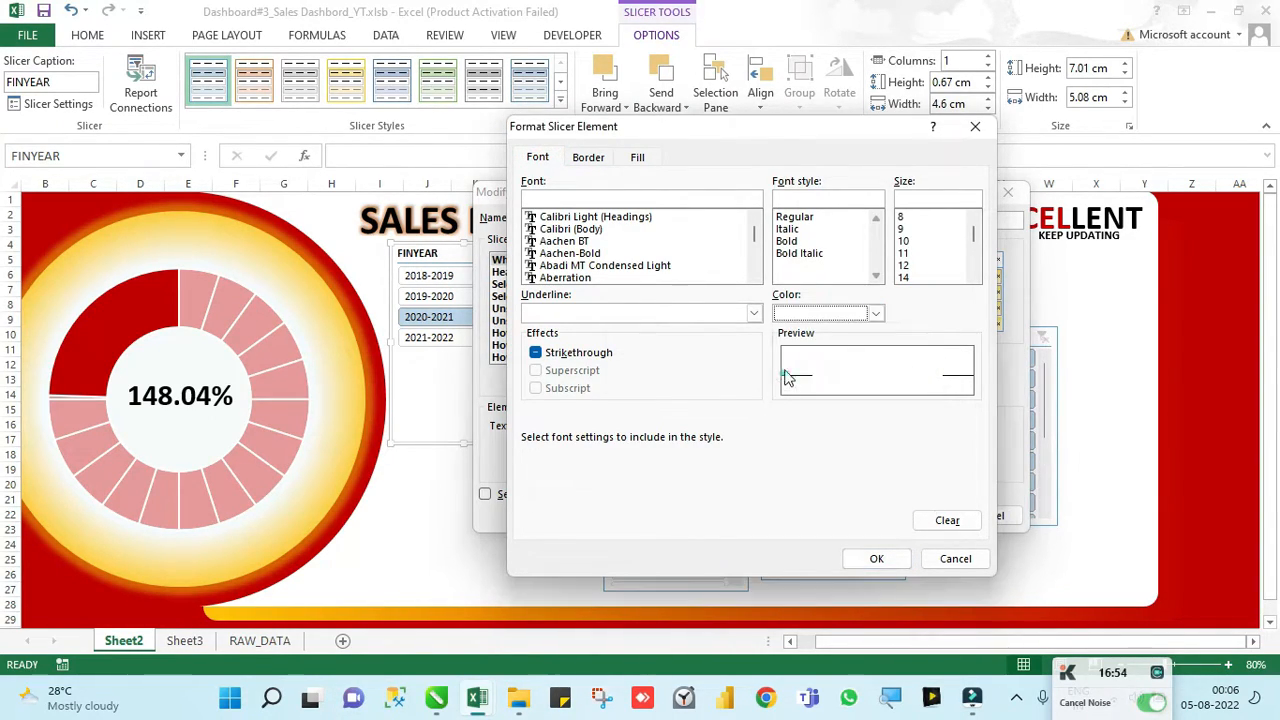
{"action": "left_click", "coordinate": [906, 278]}
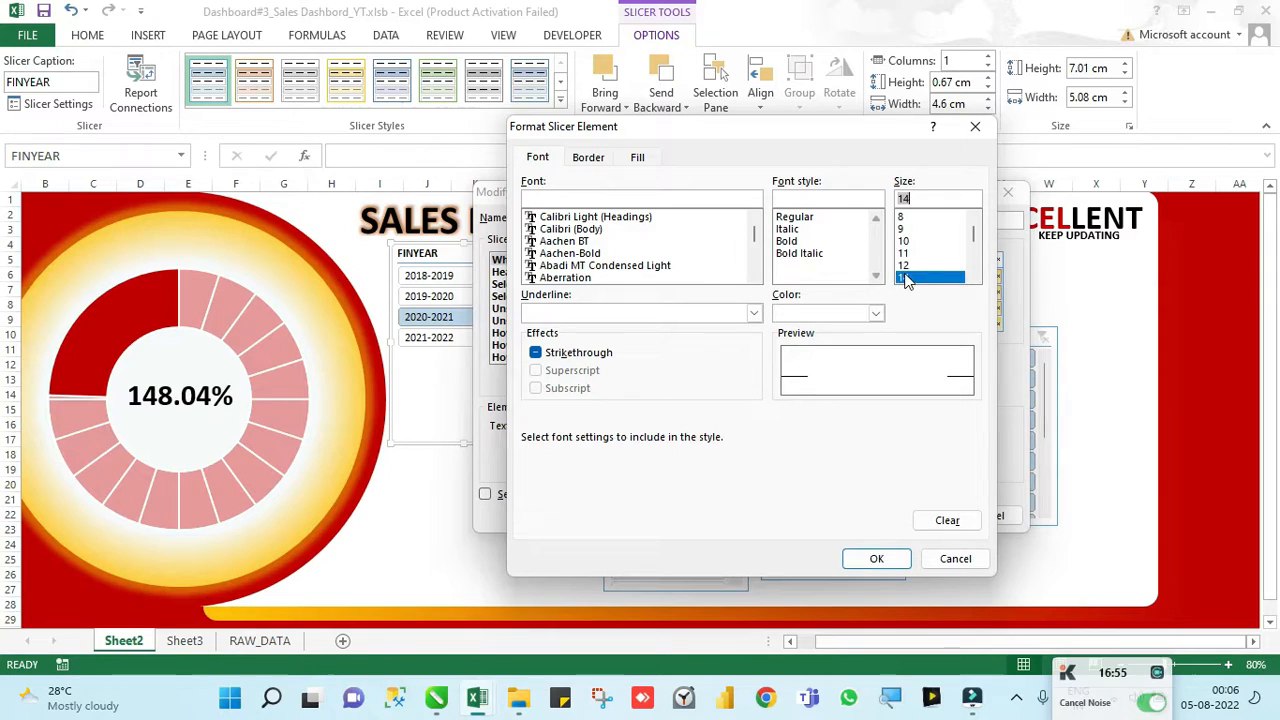
{"action": "left_click", "coordinate": [877, 560]}
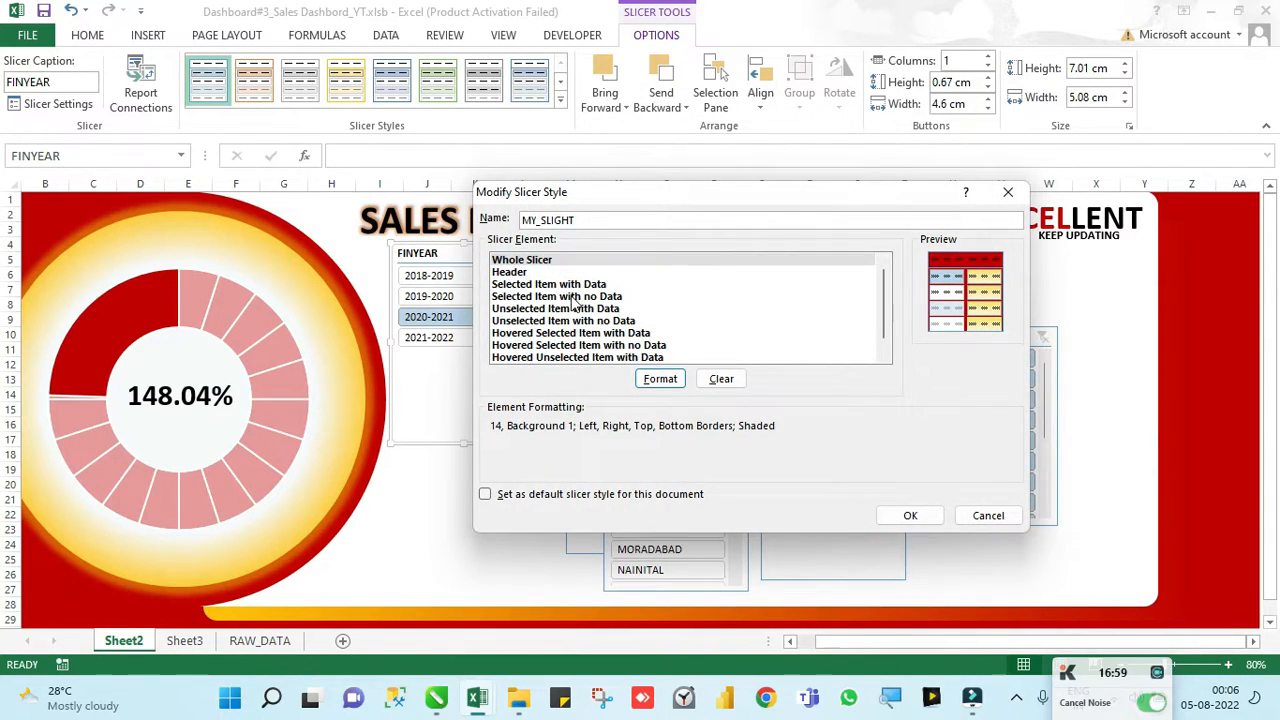
Step: Format the Header element of MY_SLIGHT with a dark red fill and bold white size 14 text
{"action": "left_click", "coordinate": [510, 272]}
{"action": "left_click", "coordinate": [665, 378]}
{"action": "left_click", "coordinate": [638, 157]}
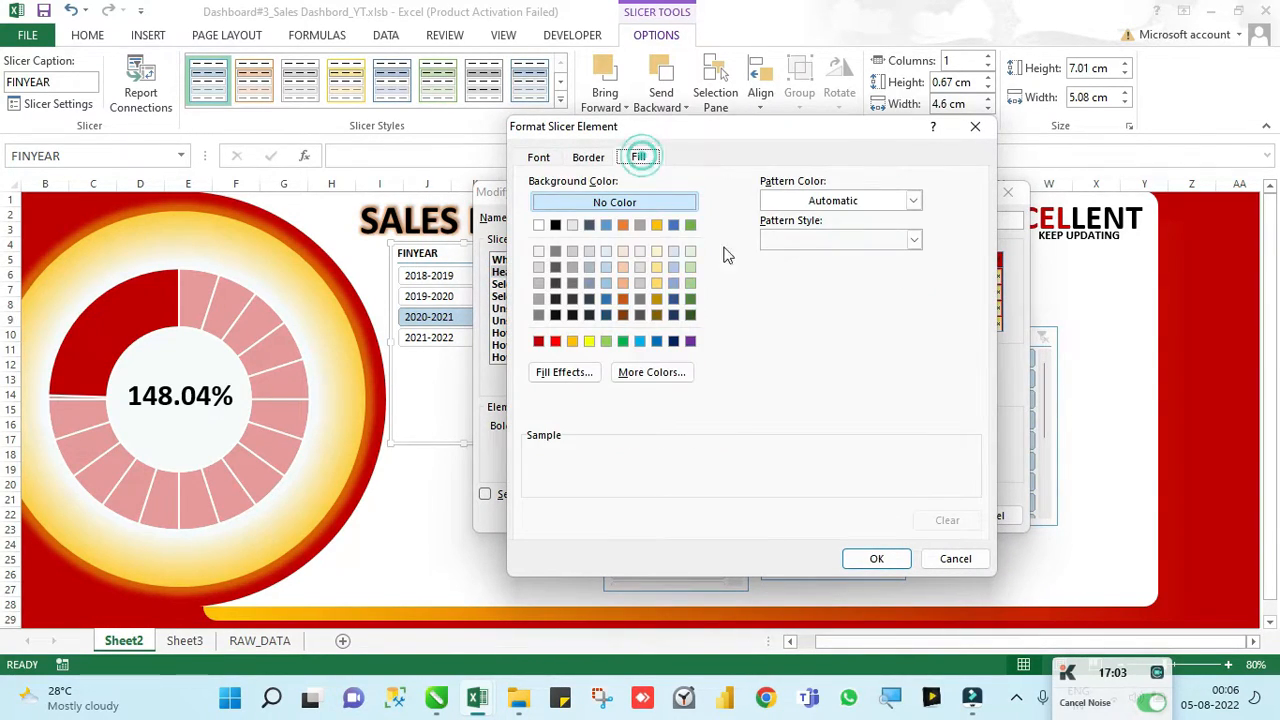
{"action": "left_click", "coordinate": [540, 341]}
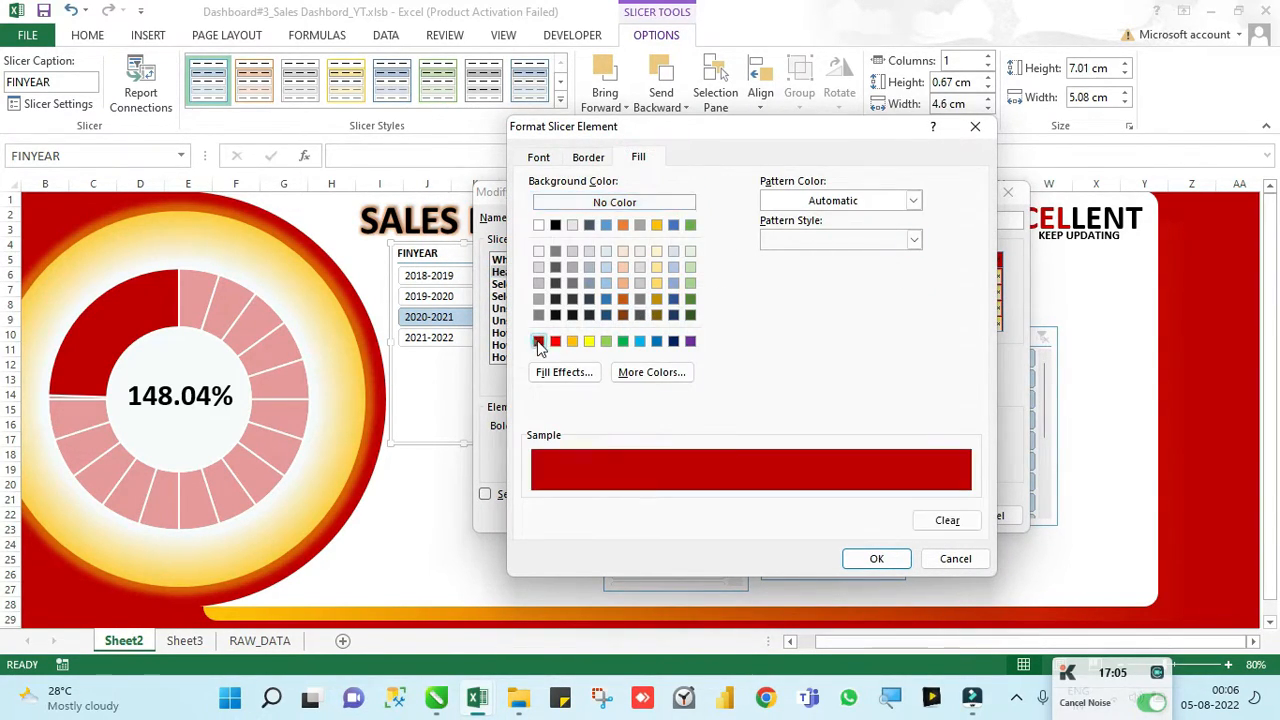
{"action": "left_click", "coordinate": [538, 157]}
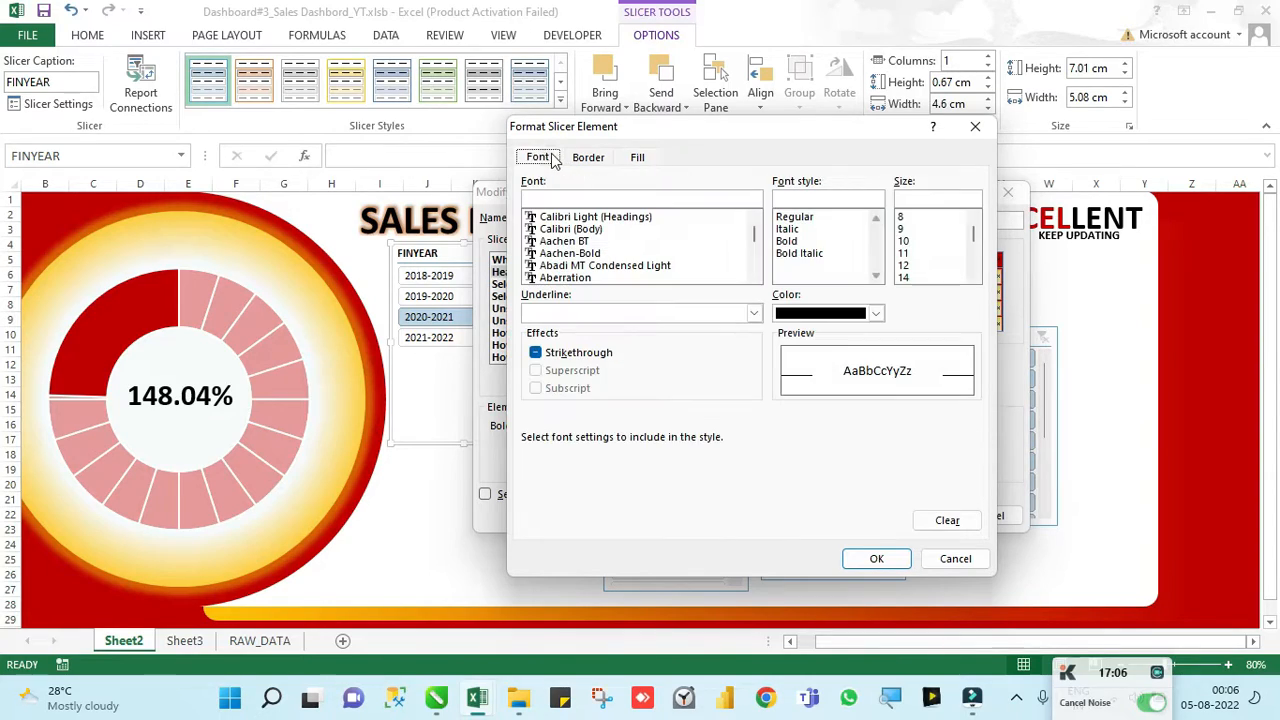
{"action": "left_click", "coordinate": [787, 241]}
{"action": "left_click", "coordinate": [906, 277]}
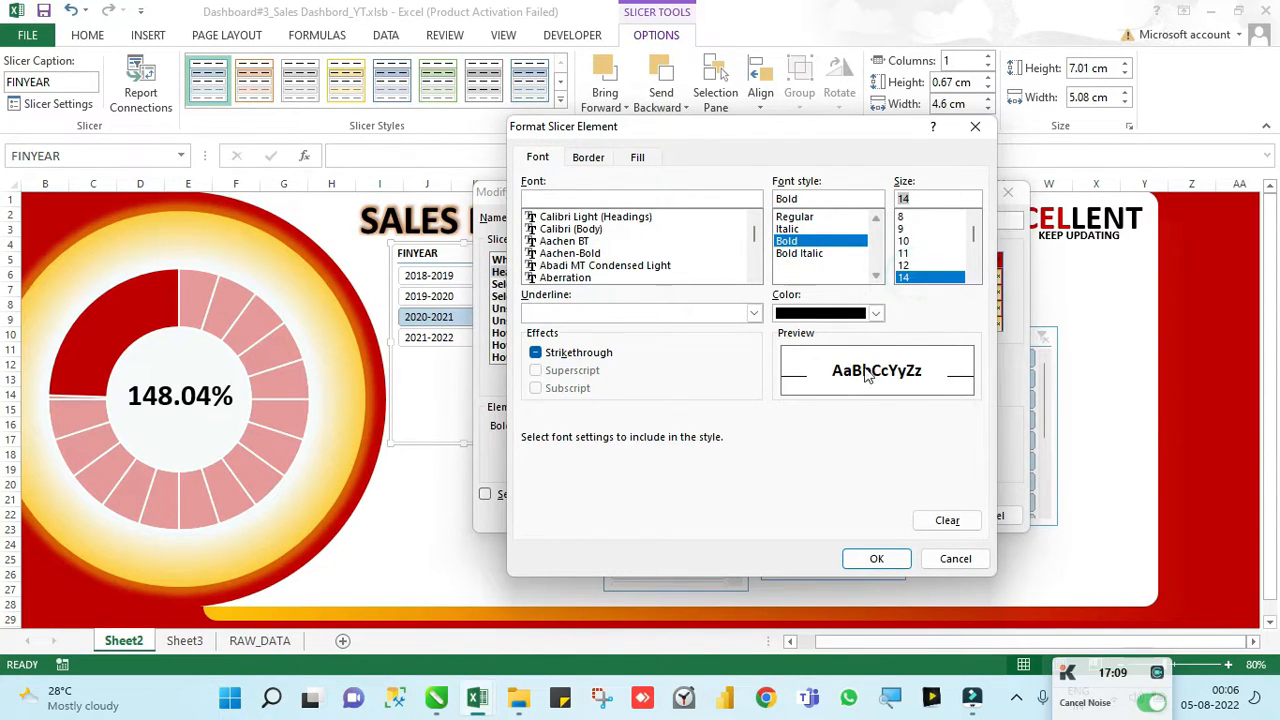
{"action": "left_click", "coordinate": [876, 313]}
{"action": "left_click", "coordinate": [856, 313]}
{"action": "left_click", "coordinate": [785, 376]}
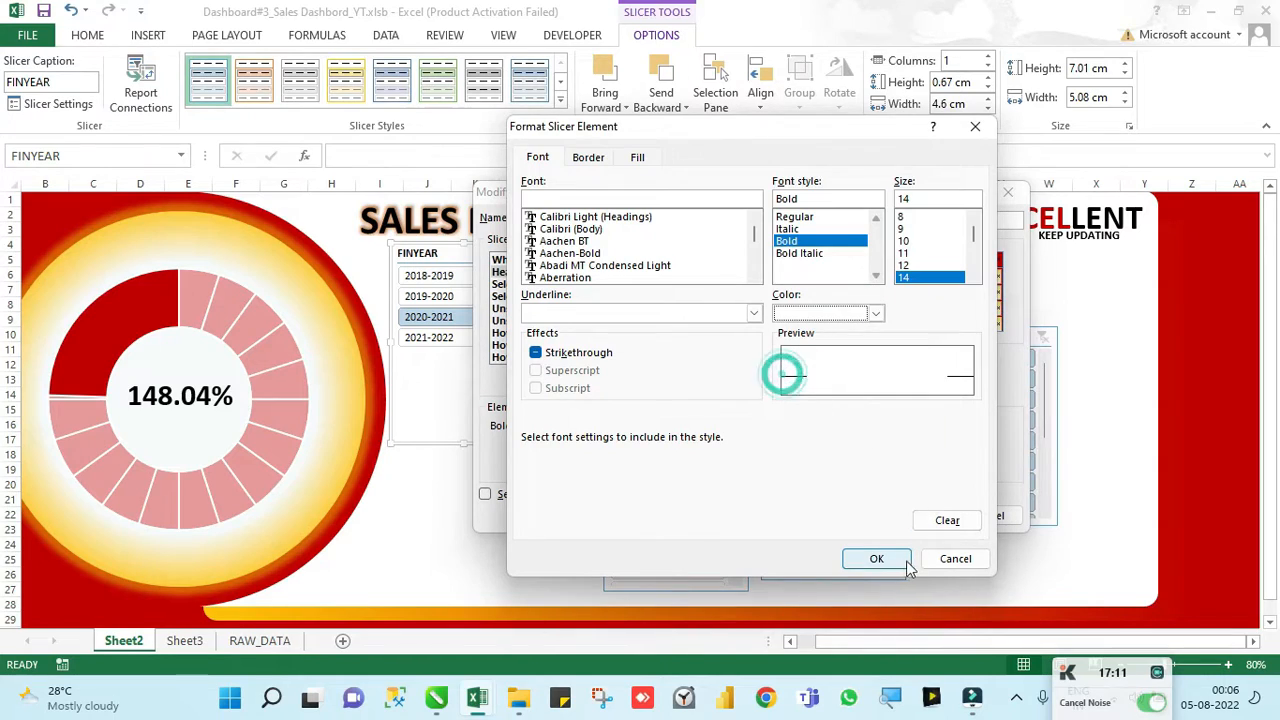
{"action": "left_click", "coordinate": [876, 566]}
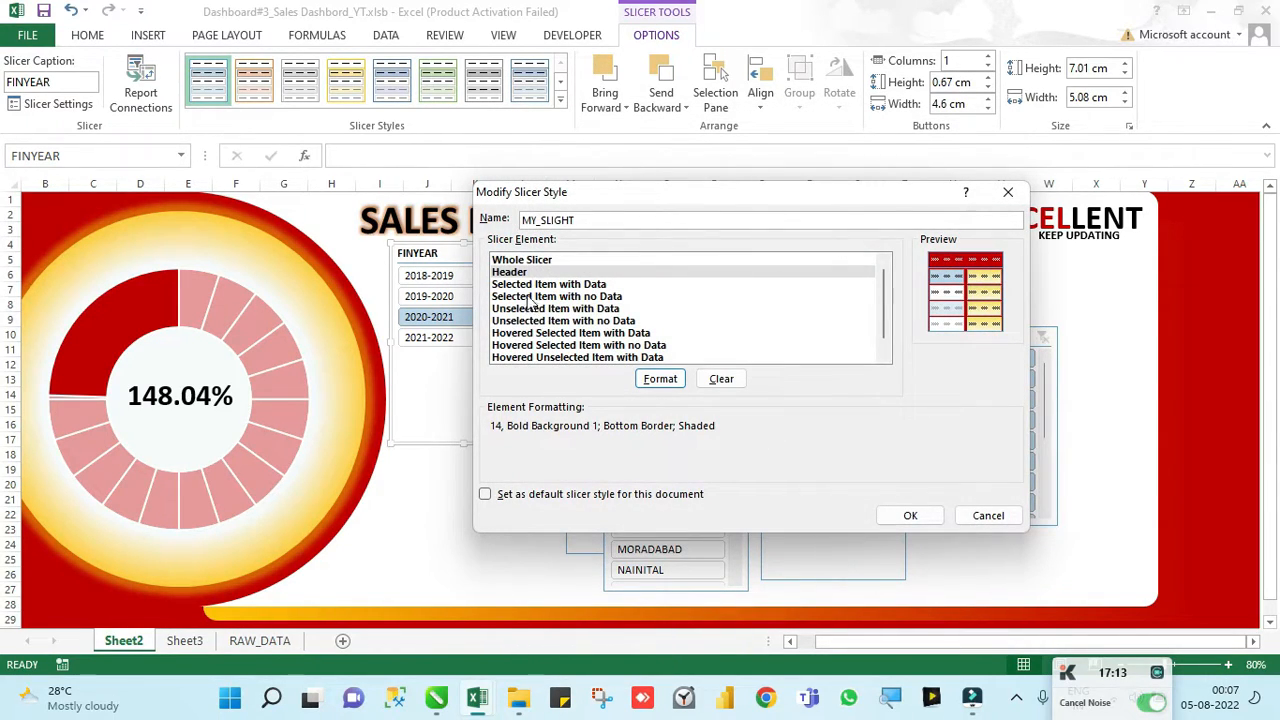
Step: Format the Selected Item with Data element of MY_SLIGHT with a light orange fill and bold size 14 text
{"action": "left_click", "coordinate": [590, 286]}
{"action": "left_click", "coordinate": [658, 378]}
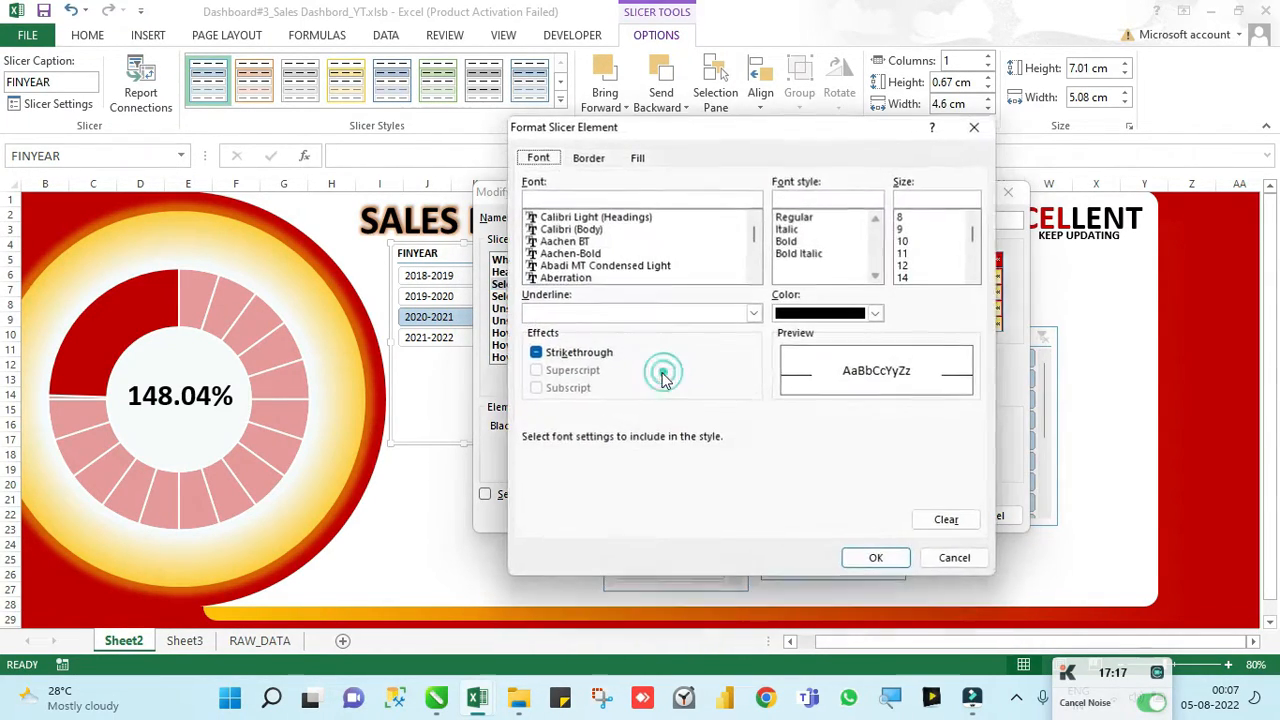
{"action": "left_click", "coordinate": [638, 158]}
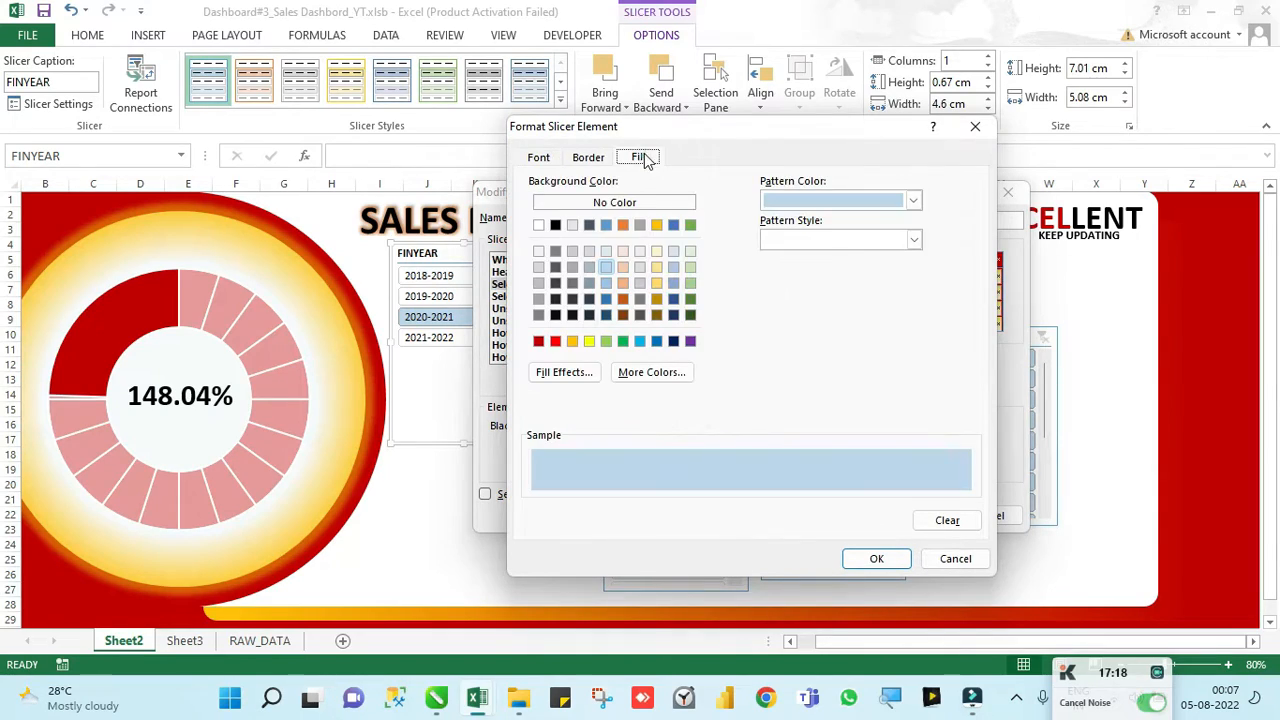
{"action": "left_click", "coordinate": [624, 284]}
{"action": "left_click", "coordinate": [538, 157]}
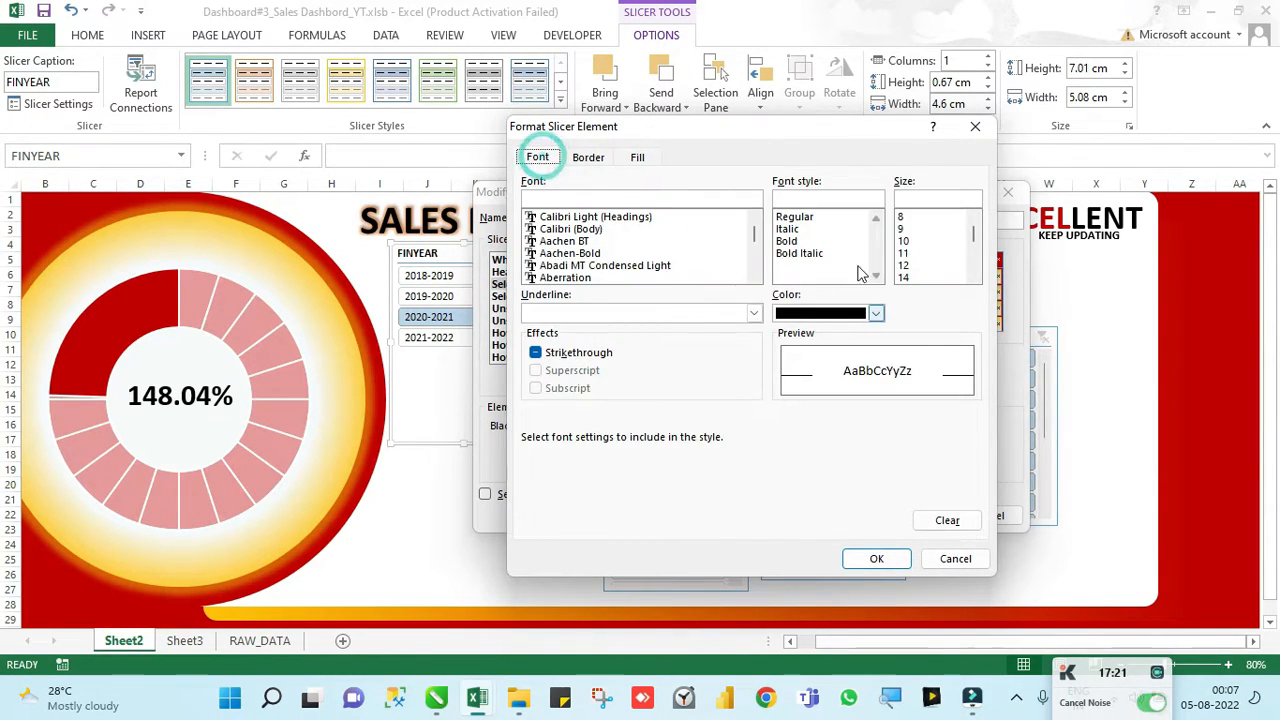
{"action": "left_click", "coordinate": [786, 241]}
{"action": "left_click", "coordinate": [905, 277]}
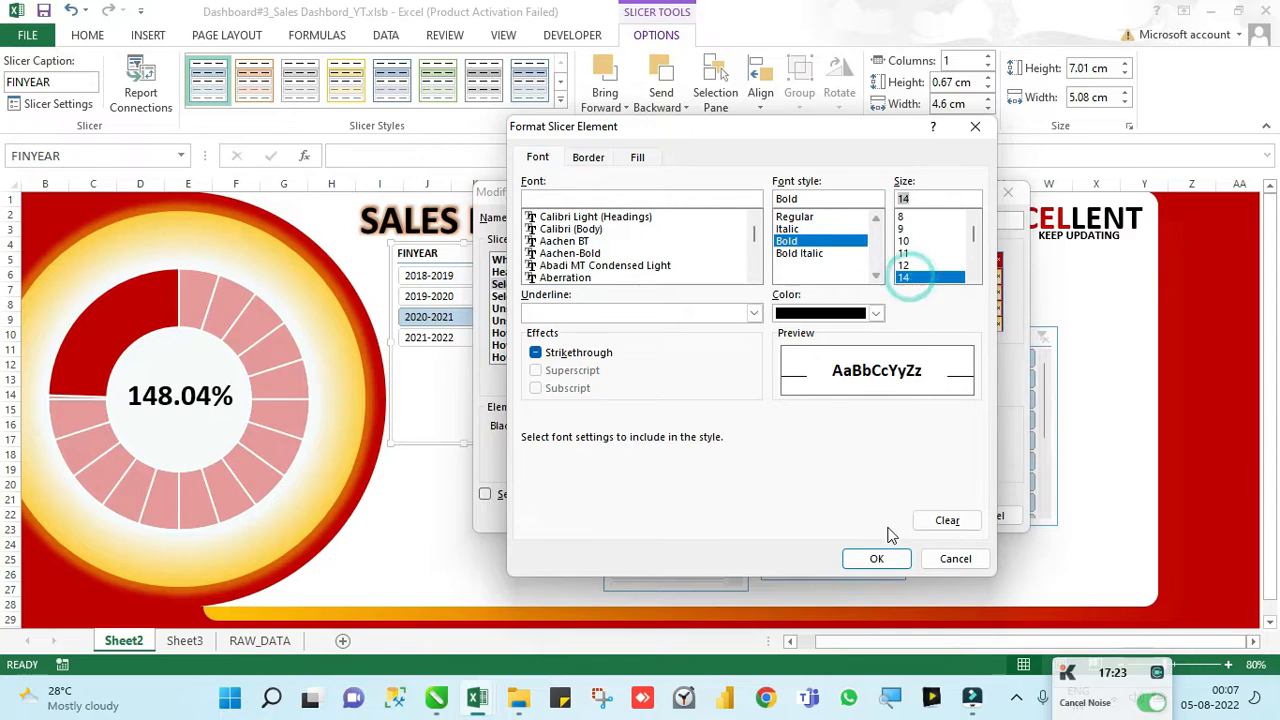
{"action": "left_click", "coordinate": [877, 558]}
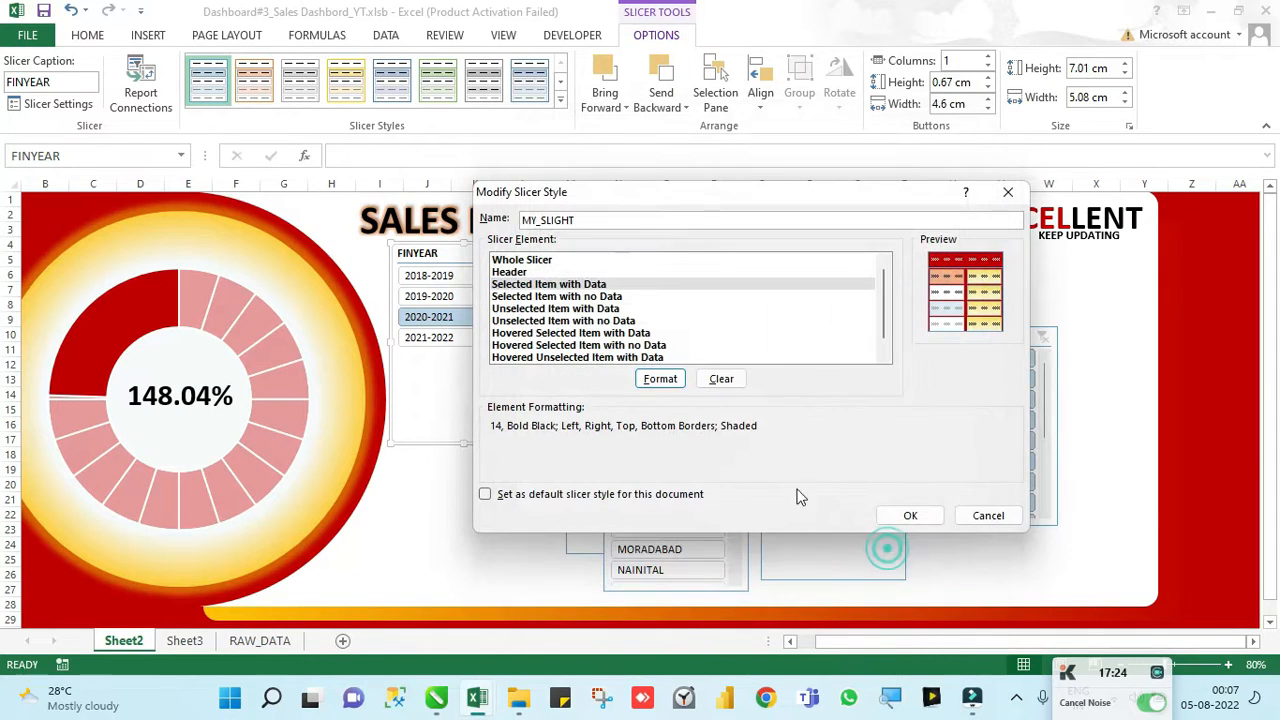
Step: Accept the MY_SLIGHT style changes and apply that style to the FINYEAR slicer
{"action": "left_click", "coordinate": [907, 512]}
{"action": "left_click", "coordinate": [1177, 362]}
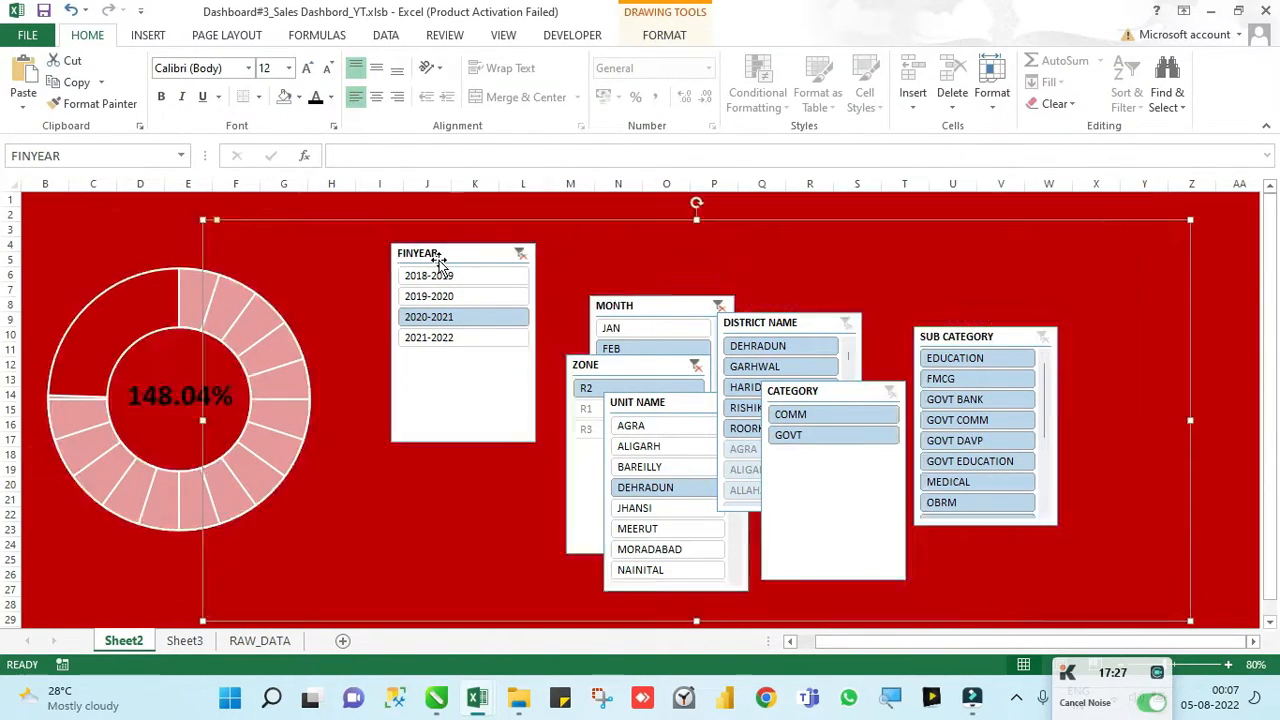
{"action": "left_click", "coordinate": [437, 256]}
{"action": "left_click", "coordinate": [208, 80]}
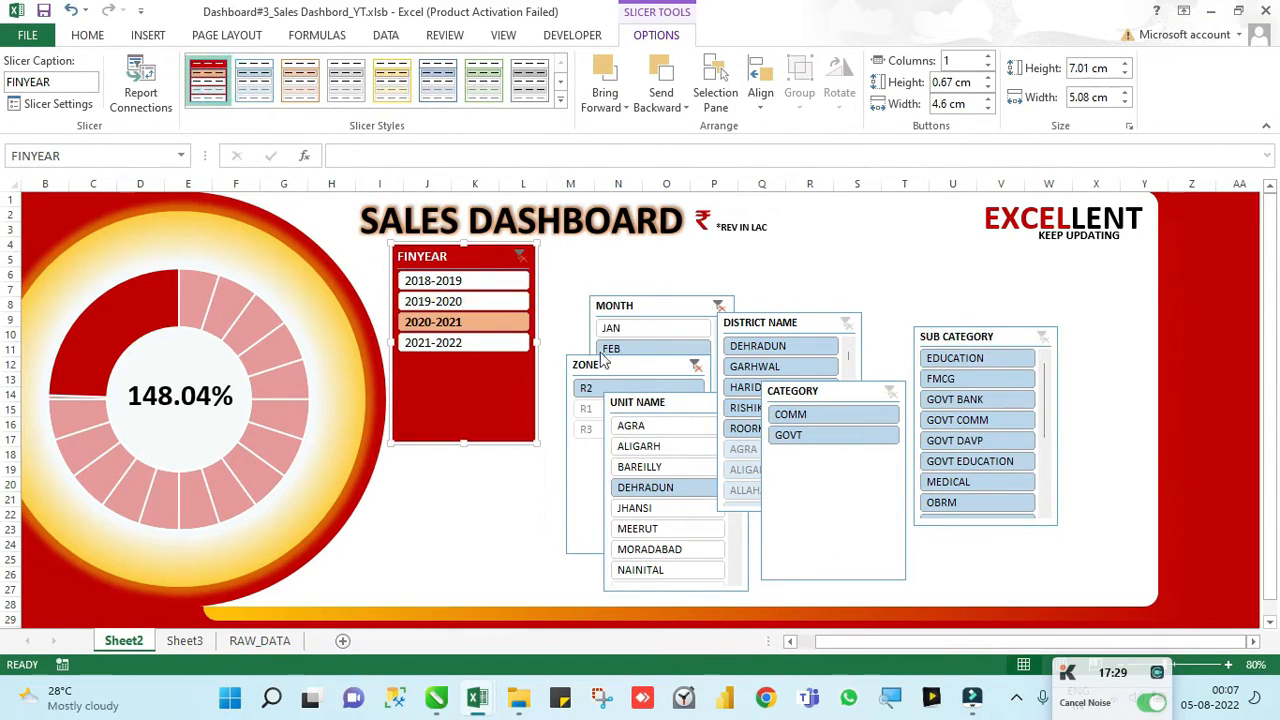
Step: Arrange the FINYEAR slicer's buttons in 2 columns and widen the slicer to about 6.88 cm
{"action": "left_click", "coordinate": [477, 258]}
{"action": "type", "text": "2"}
{"action": "key", "text": "Return"}
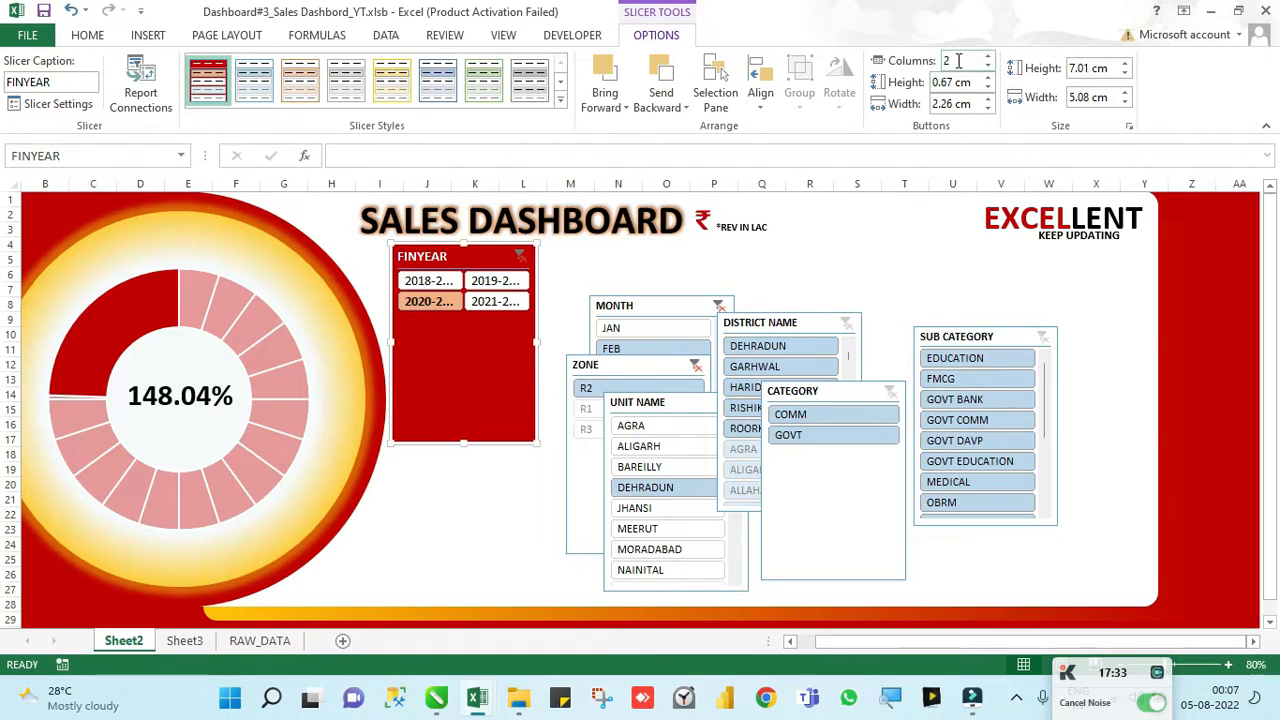
{"action": "left_click_drag", "start_coordinate": [537, 342], "coordinate": [586, 347]}
{"action": "left_click_drag", "start_coordinate": [541, 241], "coordinate": [535, 244]}
Step: Clear the FINYEAR slicer's filter and nudge the slicer slightly to the left
{"action": "left_click", "coordinate": [569, 256]}
{"action": "left_click", "coordinate": [541, 257]}
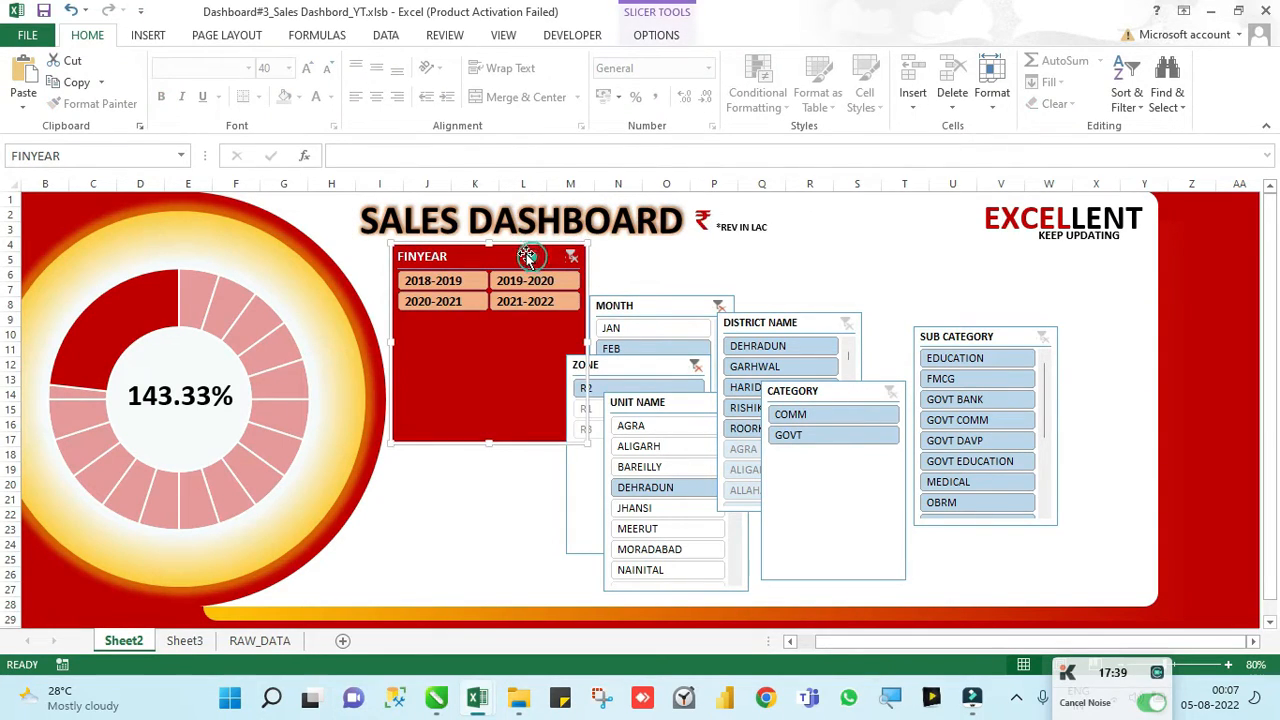
{"action": "left_click_drag", "start_coordinate": [526, 250], "coordinate": [513, 250]}
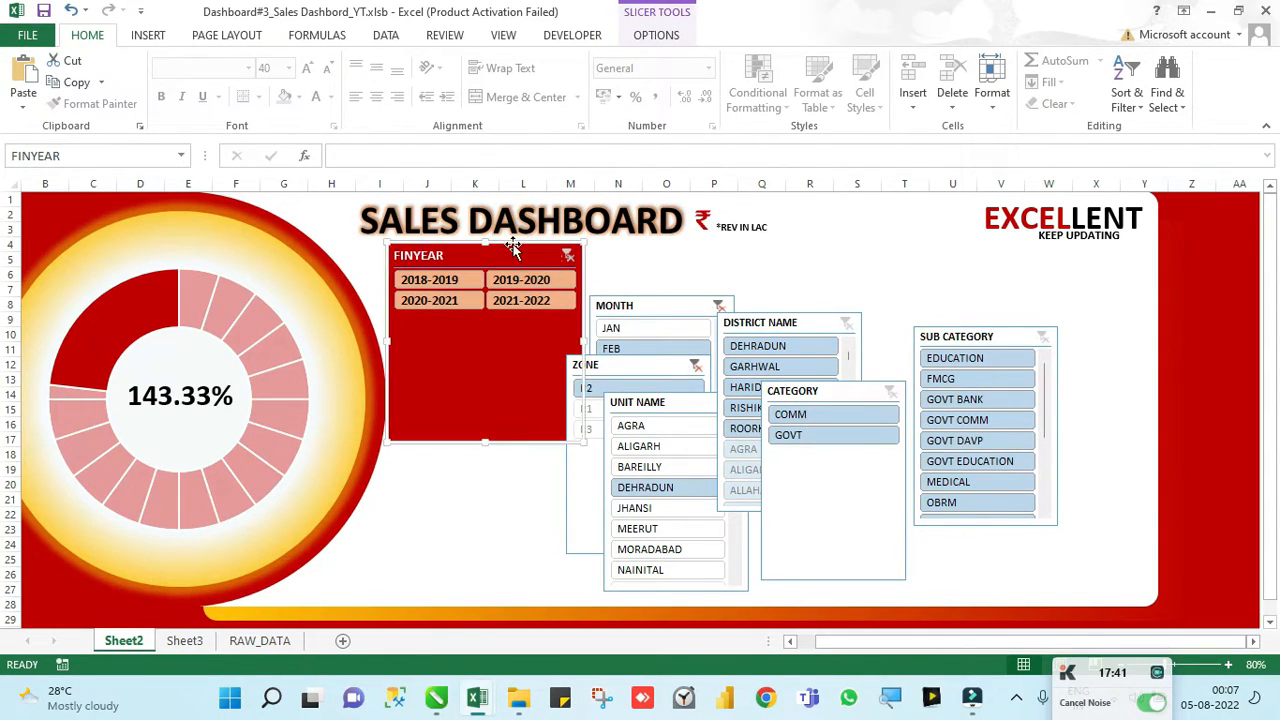
{"action": "left_click", "coordinate": [656, 36]}
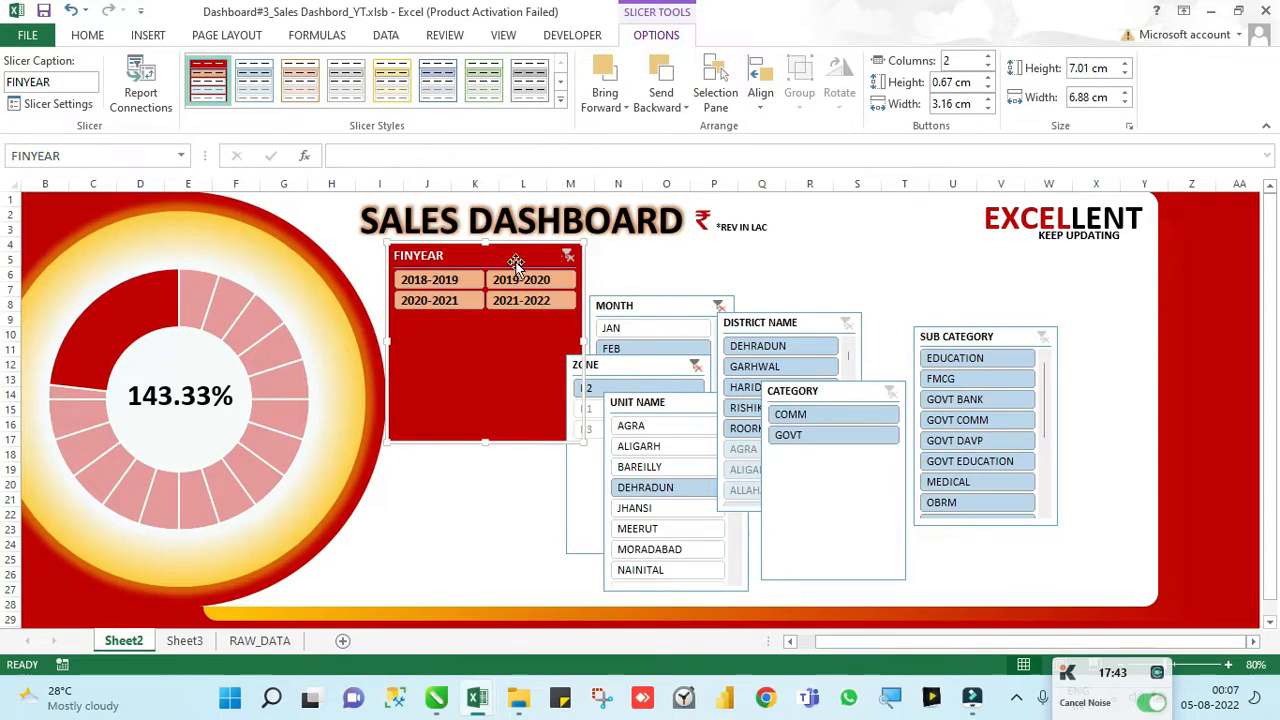
{"action": "left_click", "coordinate": [401, 551]}
{"action": "left_click", "coordinate": [460, 424]}
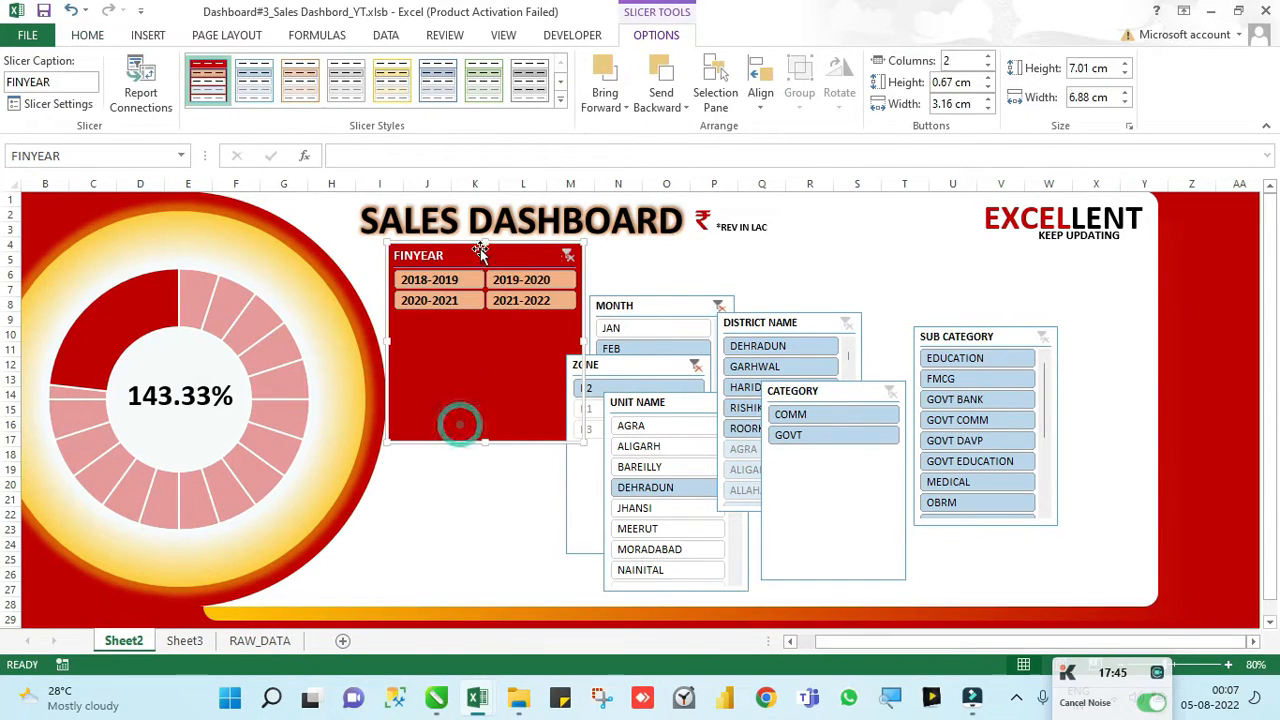
Step: Modify the MY_SLIGHT slicer style so that its Whole Slicer element has no border
{"action": "right_click", "coordinate": [479, 244]}
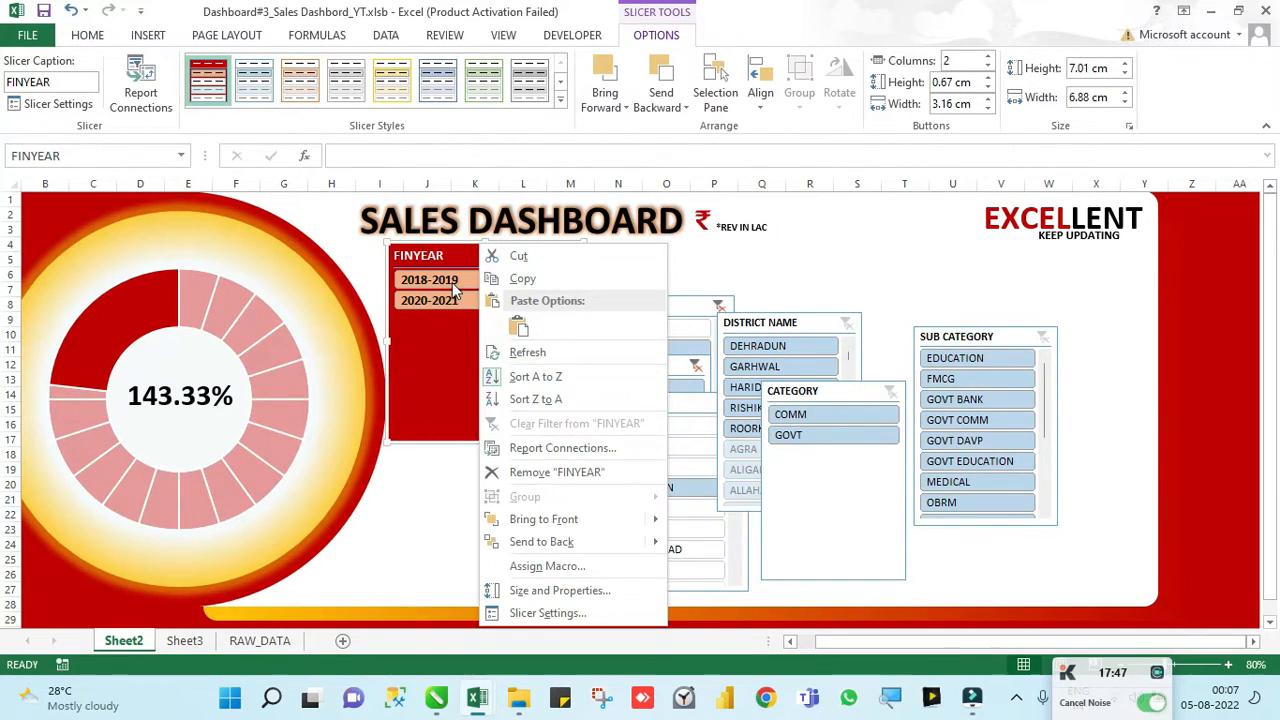
{"action": "key", "text": "Escape"}
{"action": "right_click", "coordinate": [254, 83]}
{"action": "left_click", "coordinate": [278, 94]}
{"action": "left_click", "coordinate": [528, 272]}
{"action": "left_click", "coordinate": [525, 260]}
{"action": "left_click", "coordinate": [660, 378]}
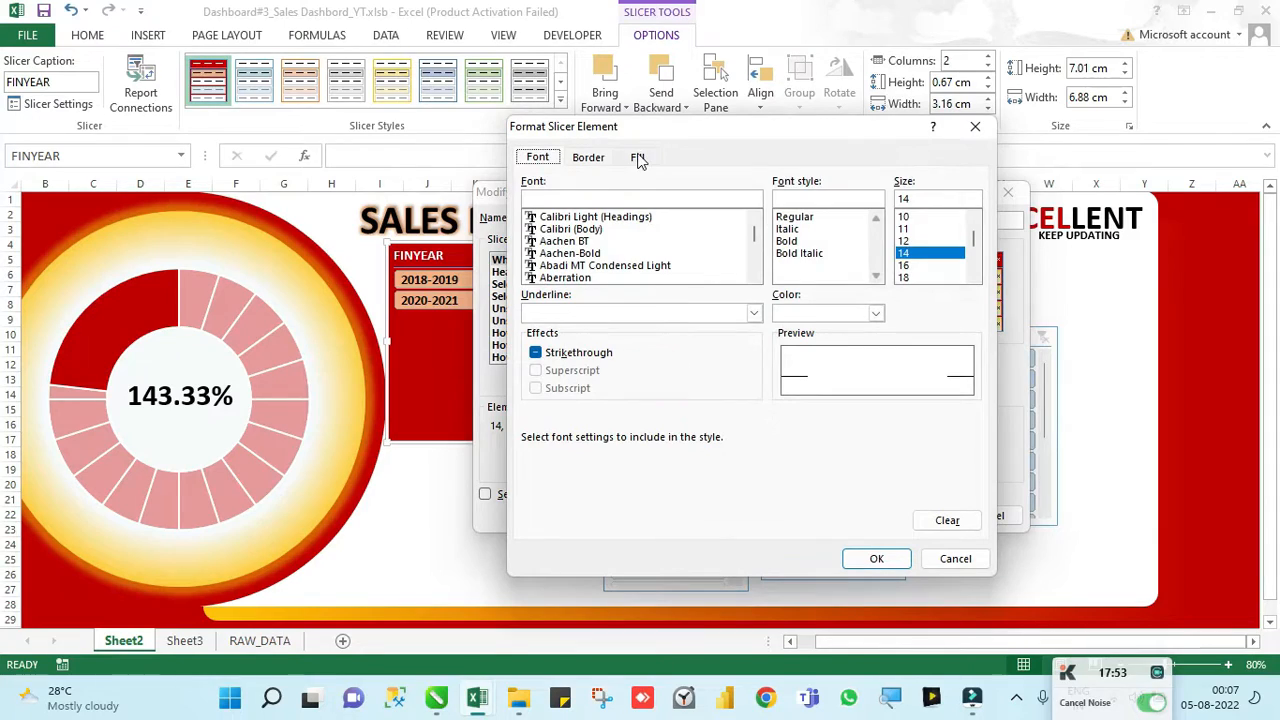
{"action": "left_click", "coordinate": [588, 157]}
{"action": "left_click", "coordinate": [718, 210]}
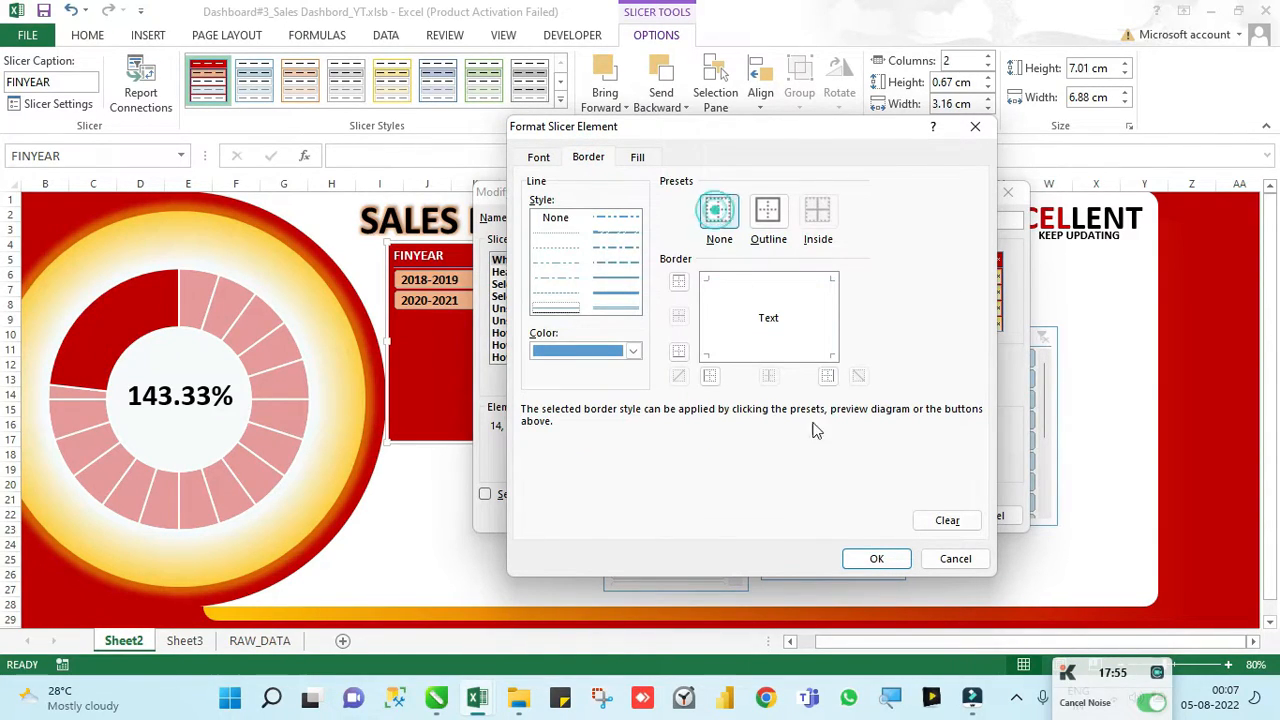
{"action": "left_click", "coordinate": [876, 560]}
{"action": "left_click", "coordinate": [903, 516]}
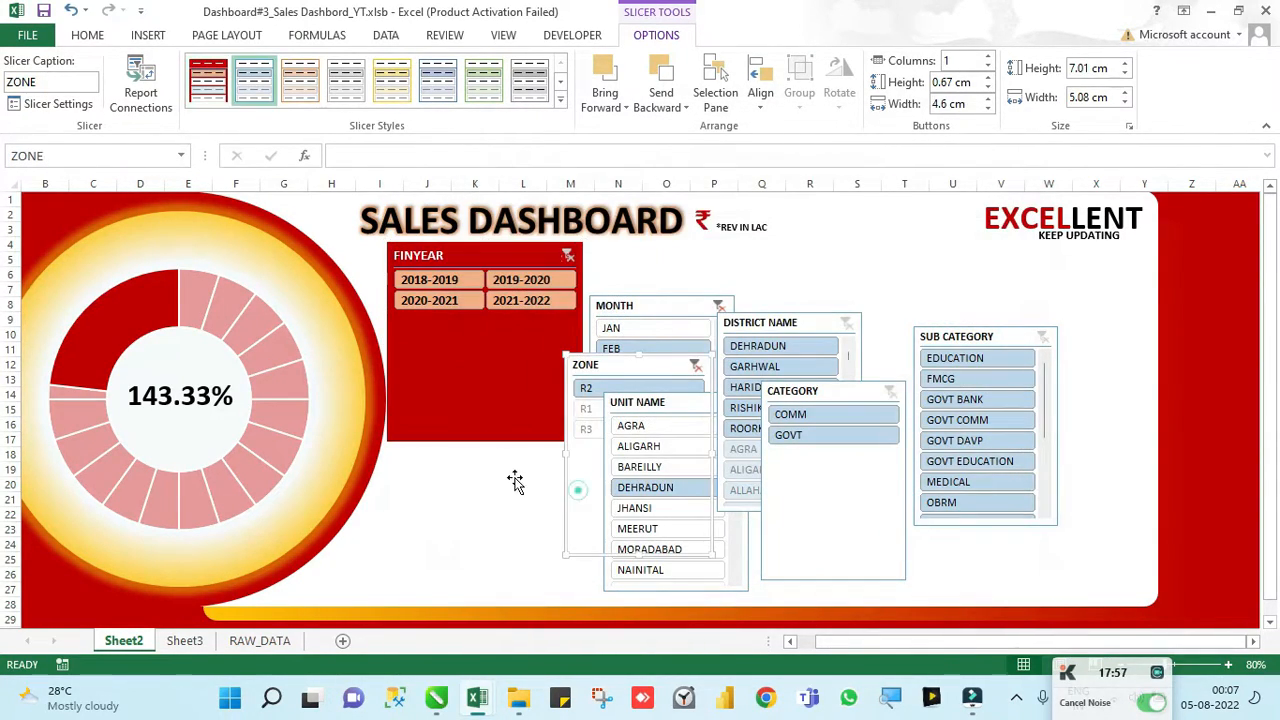
Step: Shorten the FINYEAR slicer to about 3.04 cm high so it ends just below its buttons
{"action": "left_click", "coordinate": [501, 437]}
{"action": "left_click_drag", "start_coordinate": [485, 440], "coordinate": [491, 328]}
{"action": "left_click", "coordinate": [513, 388]}
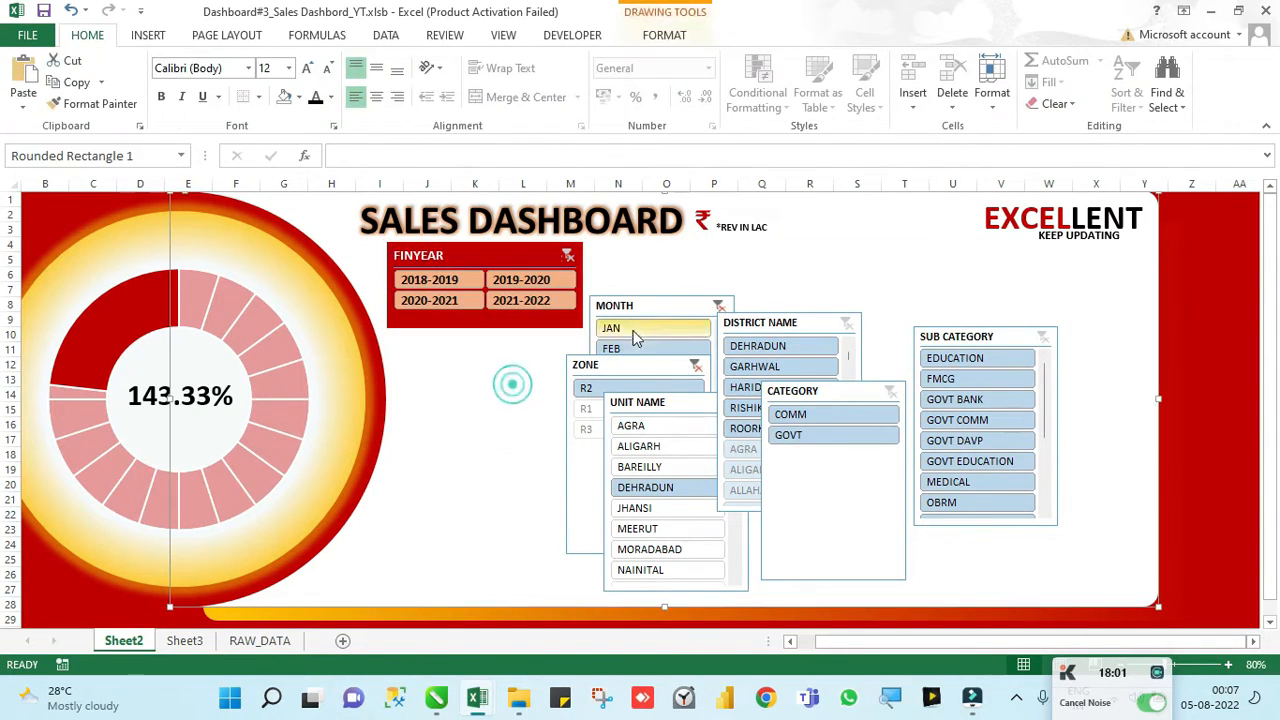
Step: Place the MONTH slicer beside FINYEAR and spread the ZONE, UNIT NAME, CATEGORY and DISTRICT NAME slicers lower on the dashboard
{"action": "left_click_drag", "start_coordinate": [634, 302], "coordinate": [628, 248]}
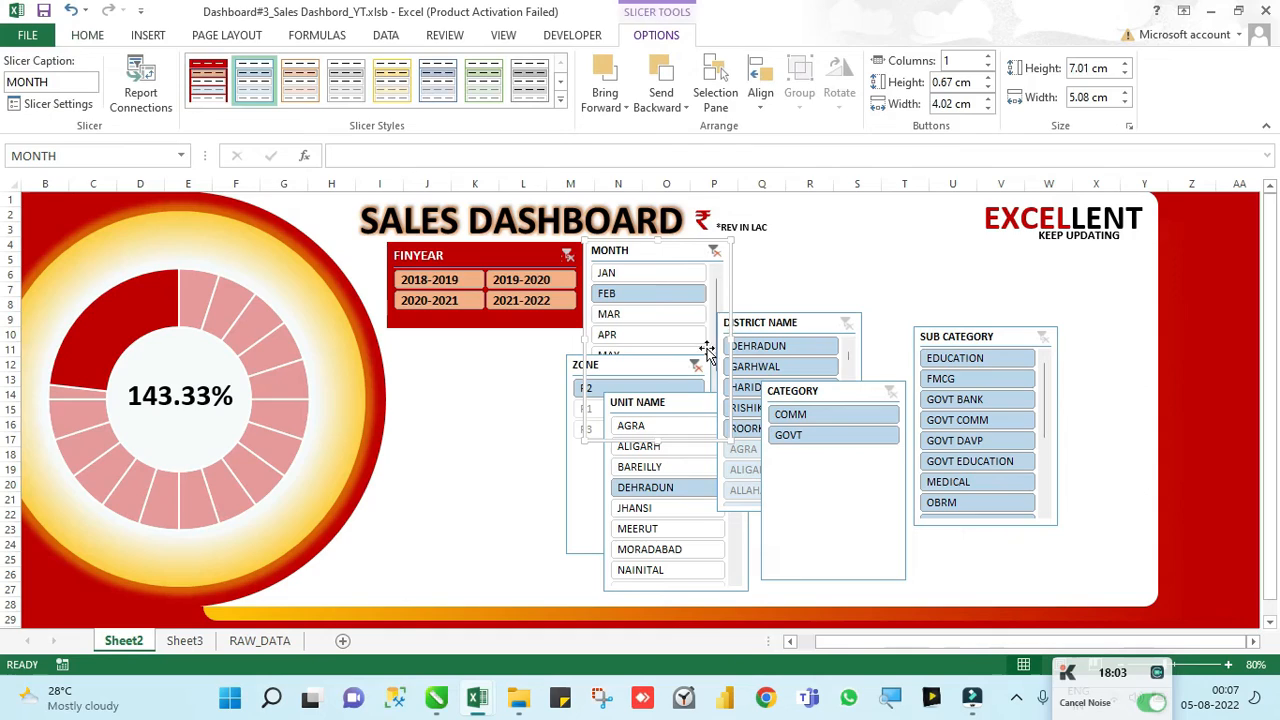
{"action": "left_click_drag", "start_coordinate": [570, 364], "coordinate": [420, 430]}
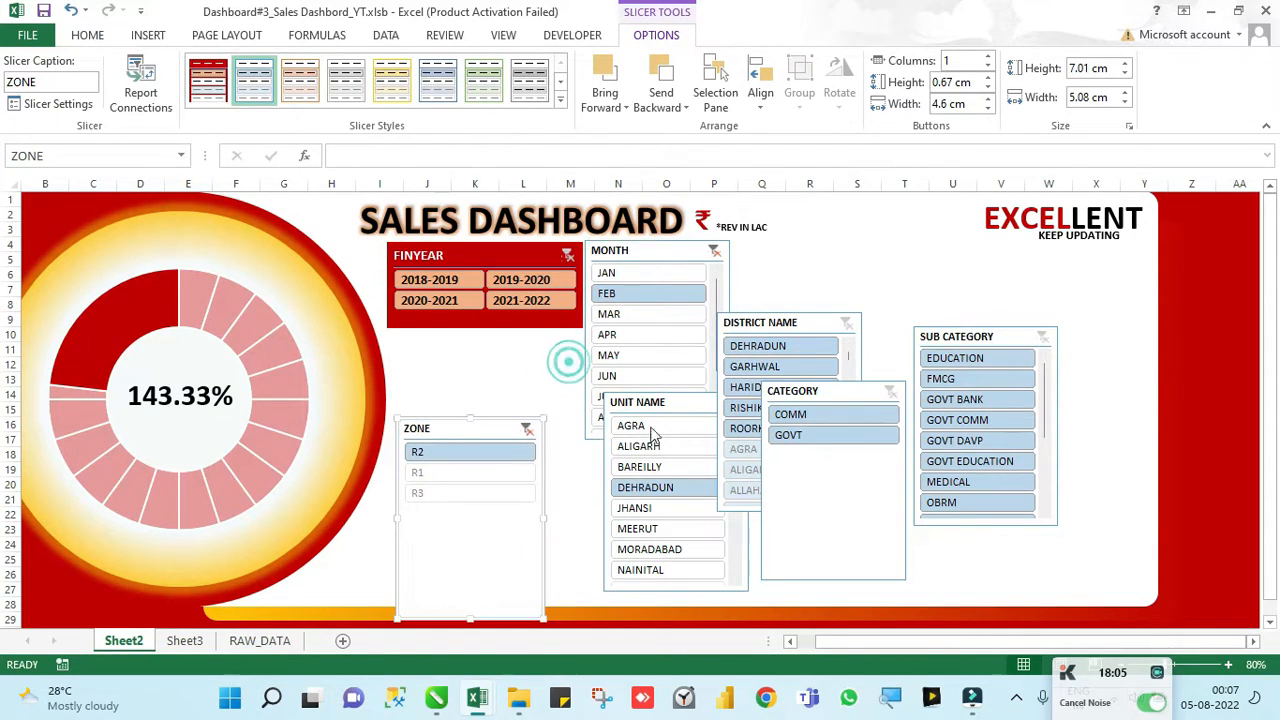
{"action": "left_click_drag", "start_coordinate": [660, 403], "coordinate": [627, 448]}
{"action": "left_click_drag", "start_coordinate": [820, 391], "coordinate": [811, 458]}
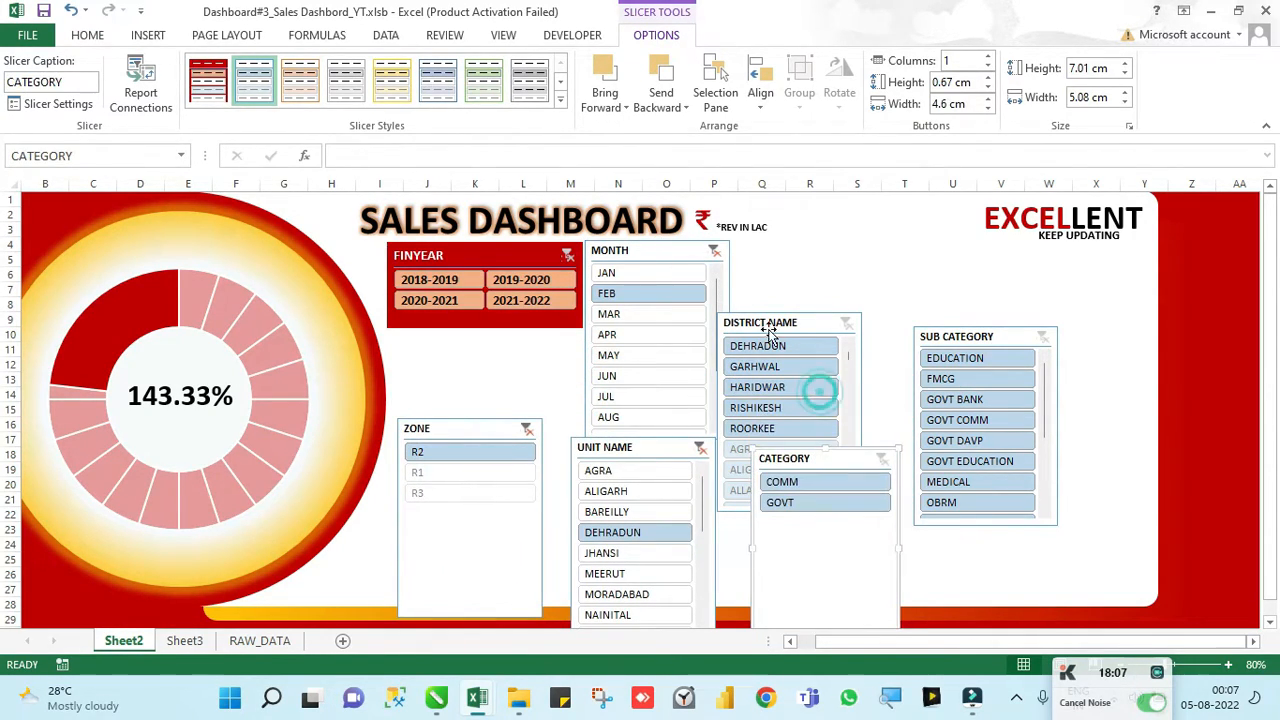
{"action": "left_click_drag", "start_coordinate": [766, 316], "coordinate": [780, 389]}
Step: Apply the MY_SLIGHT style to the MONTH slicer and widen it to about 18.3 cm
{"action": "left_click", "coordinate": [650, 253]}
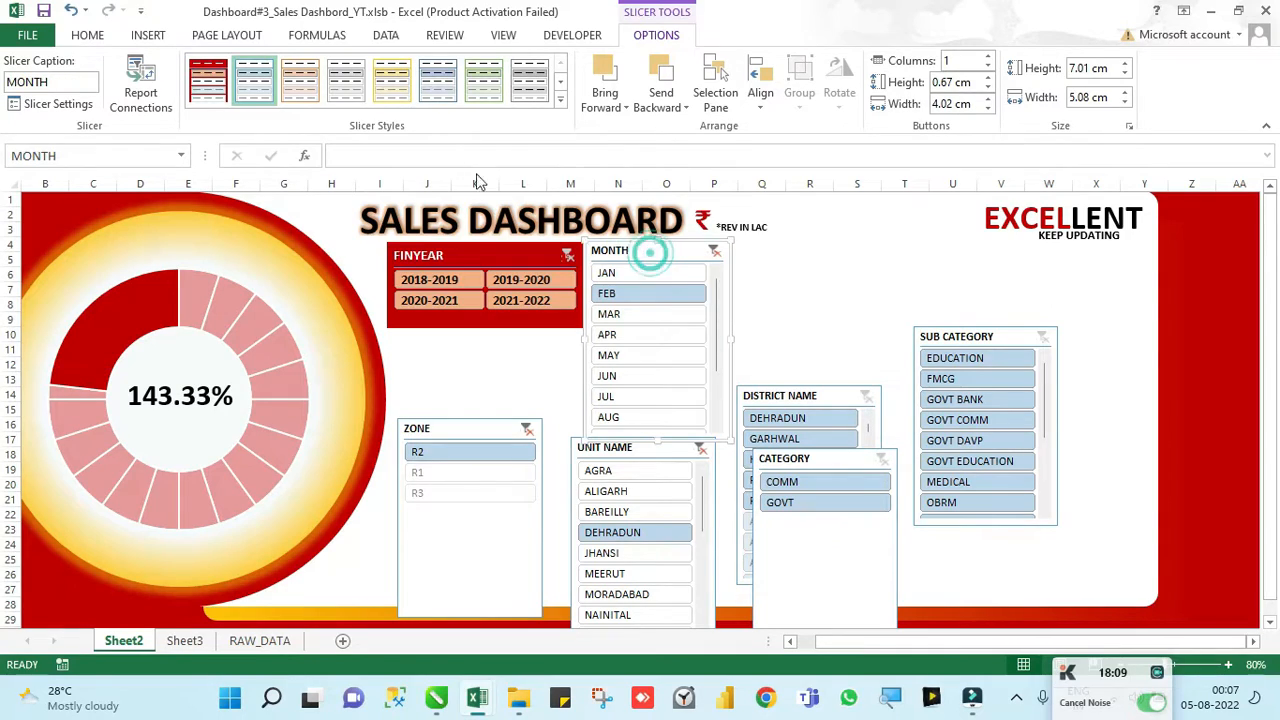
{"action": "left_click", "coordinate": [208, 80]}
{"action": "left_click_drag", "start_coordinate": [731, 341], "coordinate": [1000, 305]}
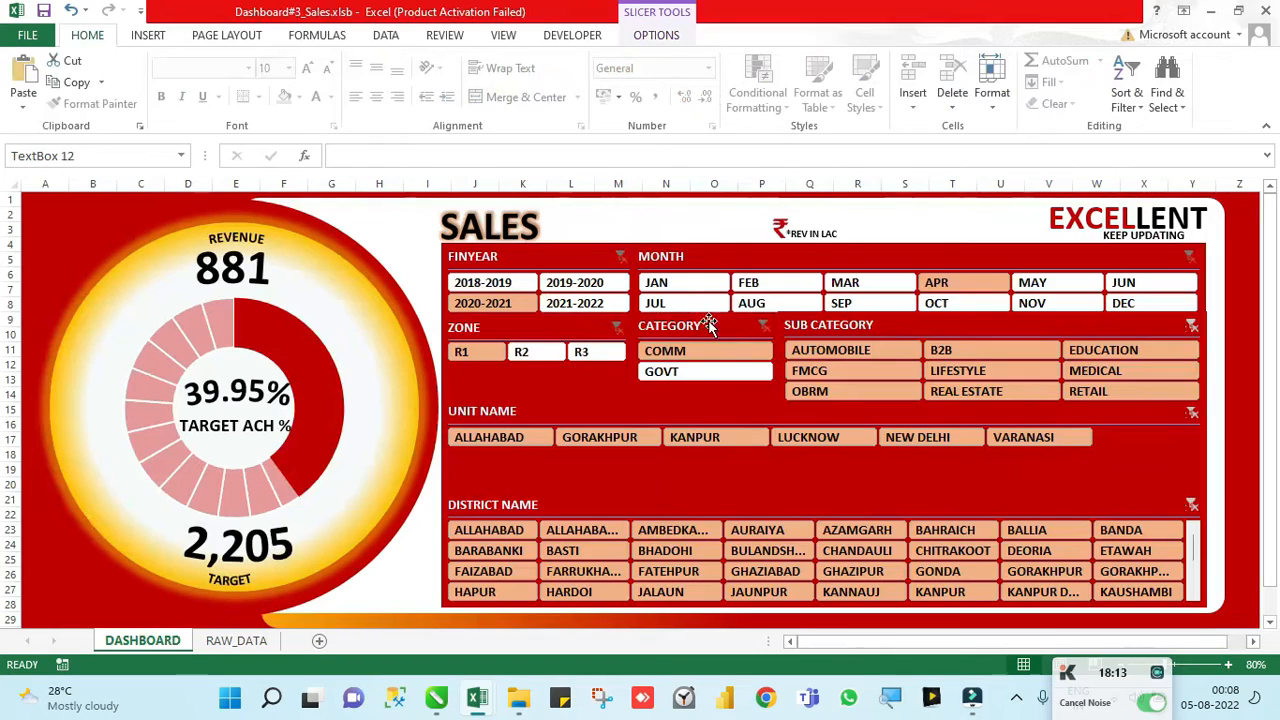
{"action": "left_click", "coordinate": [808, 230]}
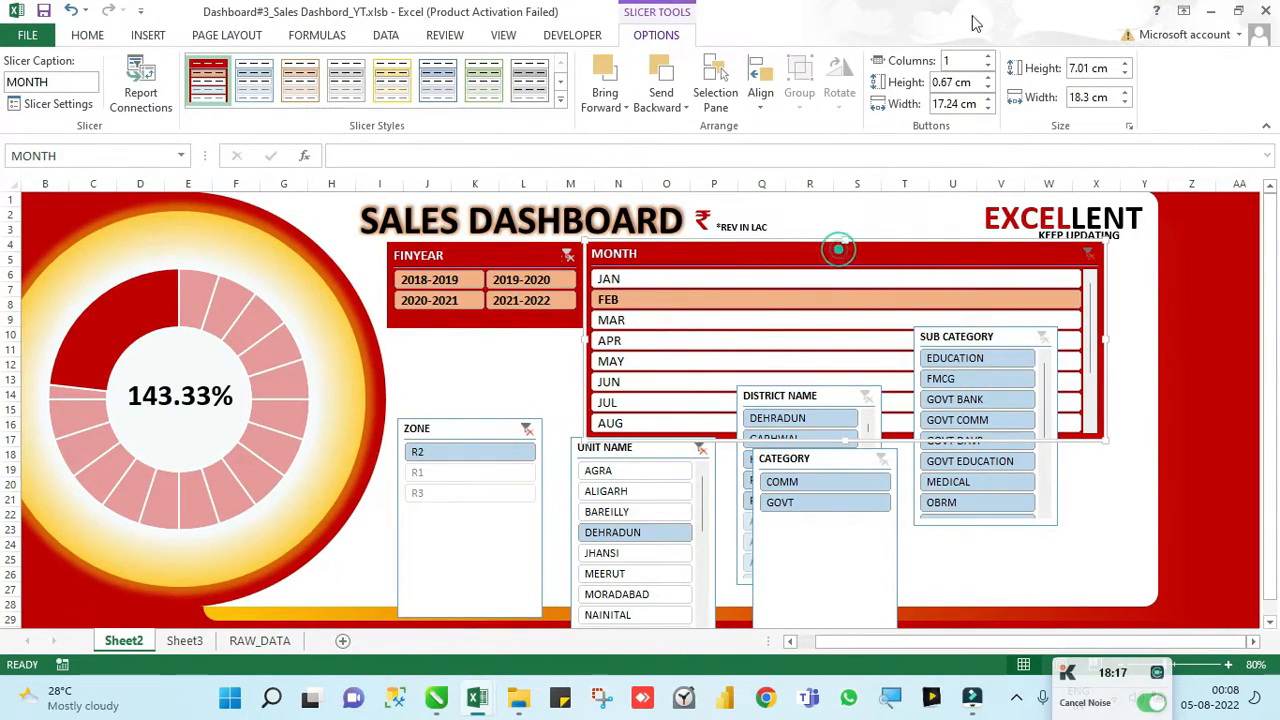
Step: Arrange the MONTH slicer's buttons in 6 columns and shorten the slicer to about 3.07 cm high
{"action": "left_click", "coordinate": [960, 60]}
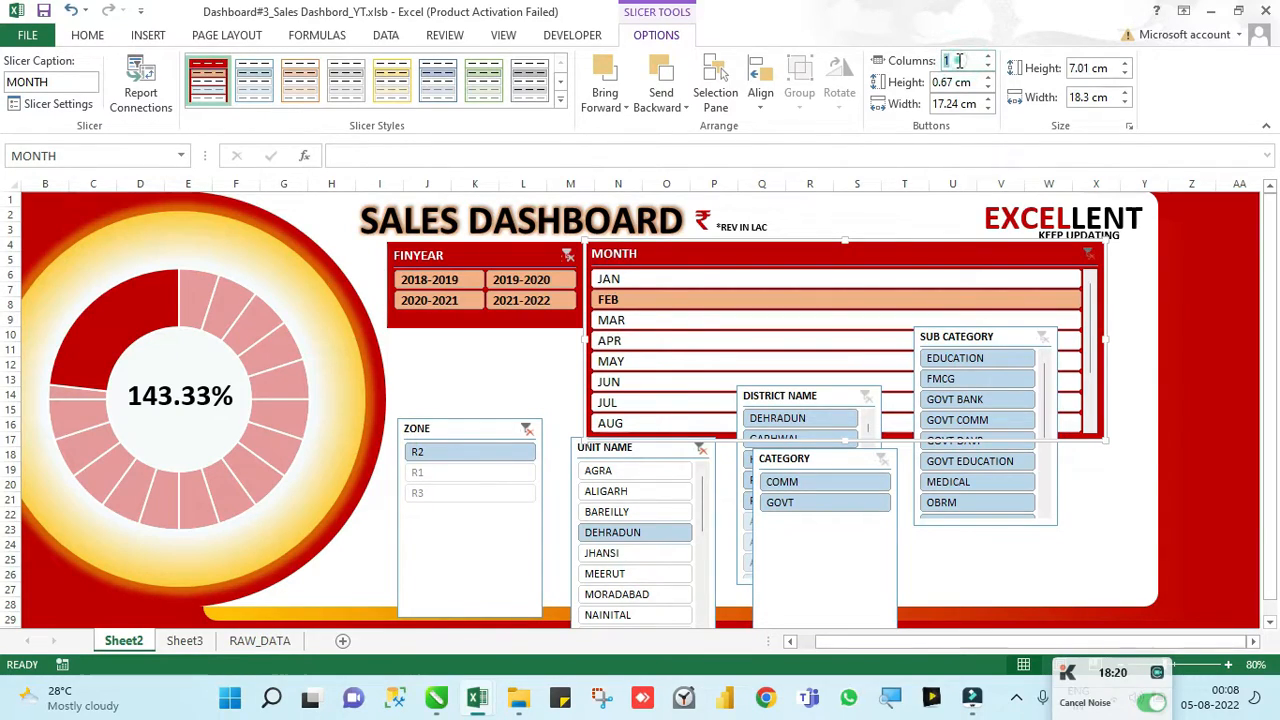
{"action": "key", "text": "Return"}
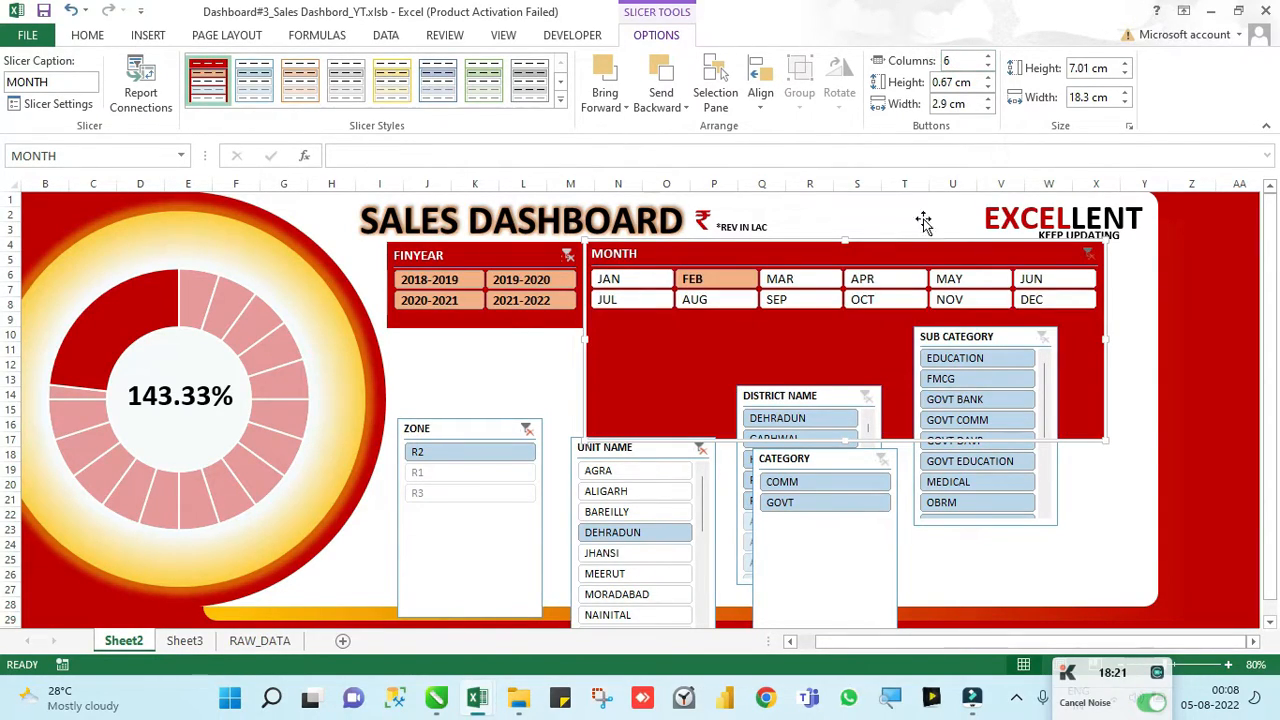
{"action": "left_click_drag", "start_coordinate": [843, 437], "coordinate": [843, 327]}
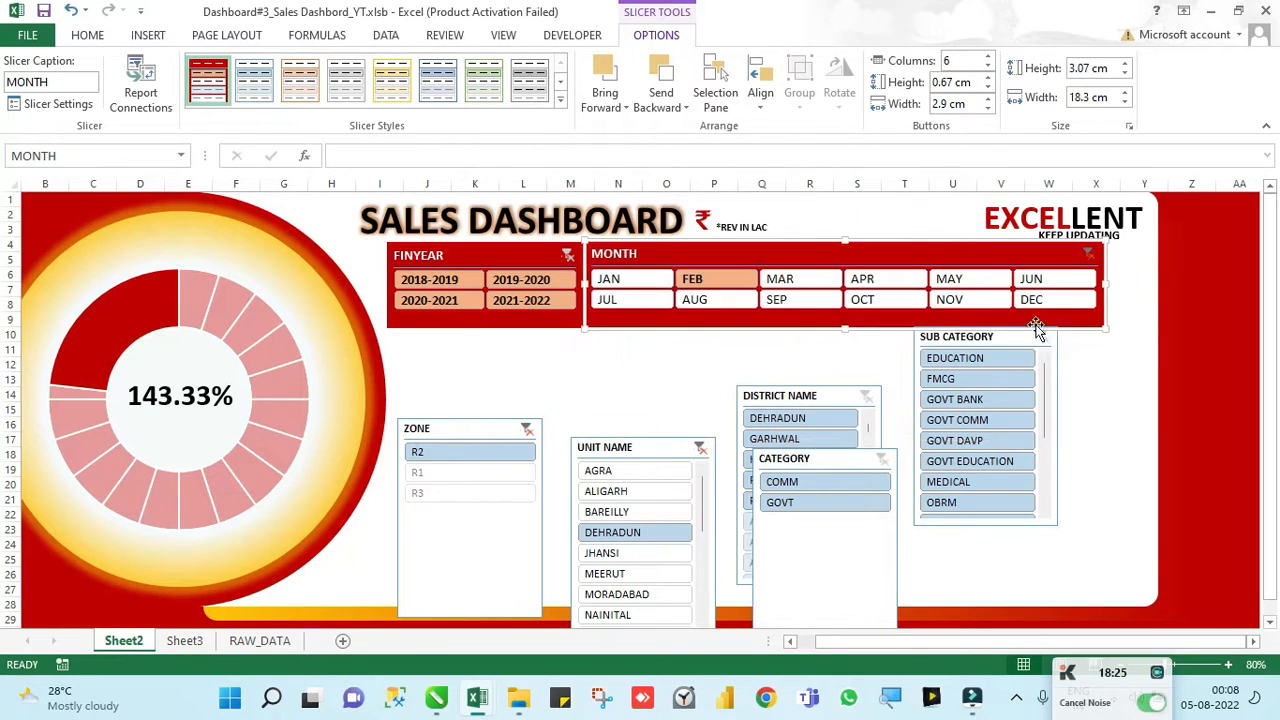
{"action": "left_click", "coordinate": [1172, 327]}
Step: Place the ZONE slicer directly below FINYEAR, about 6.91 cm wide, with its buttons in 3 columns
{"action": "left_click_drag", "start_coordinate": [492, 428], "coordinate": [480, 340]}
{"action": "left_click_drag", "start_coordinate": [530, 427], "coordinate": [582, 432]}
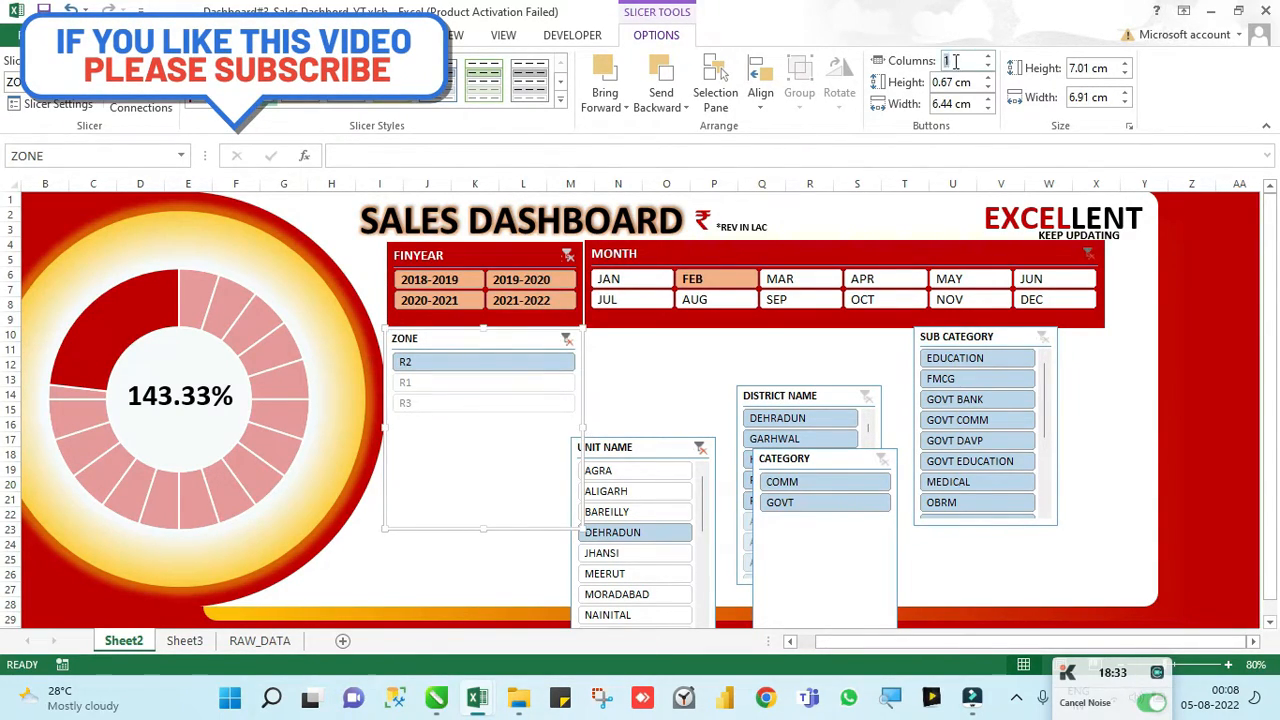
{"action": "key", "text": "Return"}
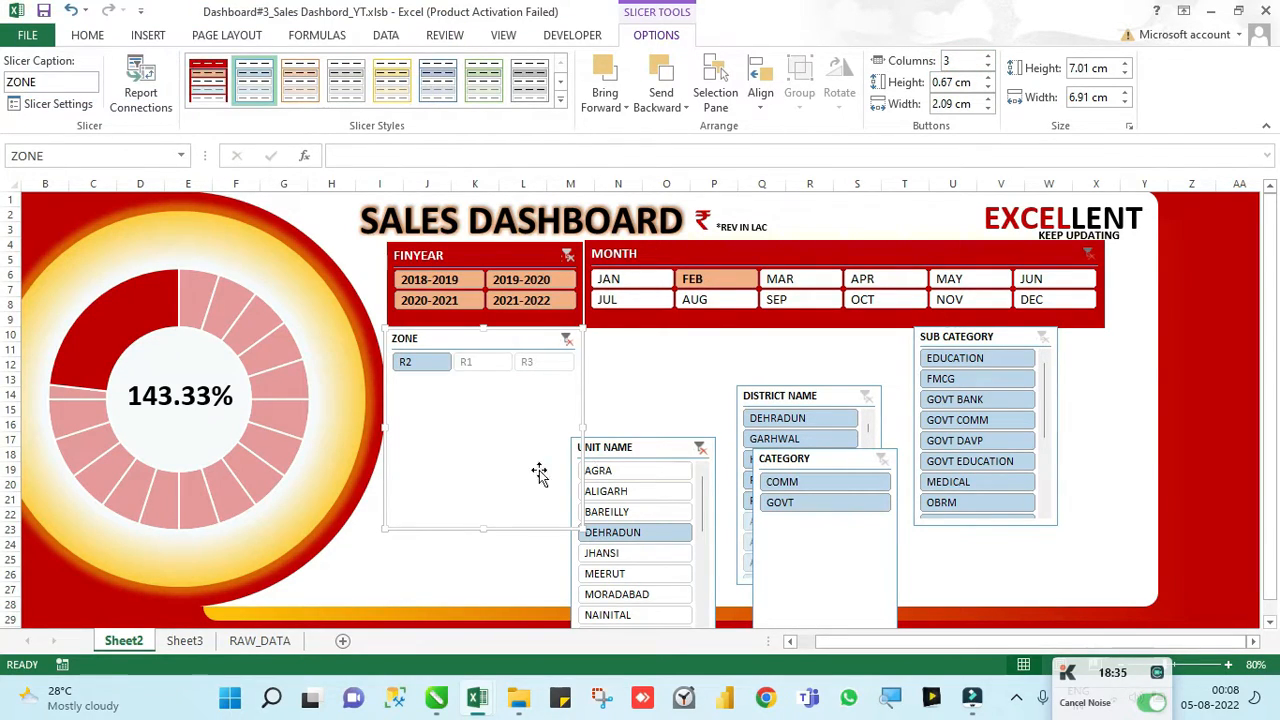
Step: Apply the MY_SLIGHT style to the ZONE slicer and shorten it to about 1.94 cm high
{"action": "left_click", "coordinate": [206, 78]}
{"action": "left_click_drag", "start_coordinate": [484, 531], "coordinate": [509, 381]}
{"action": "left_click", "coordinate": [1208, 392]}
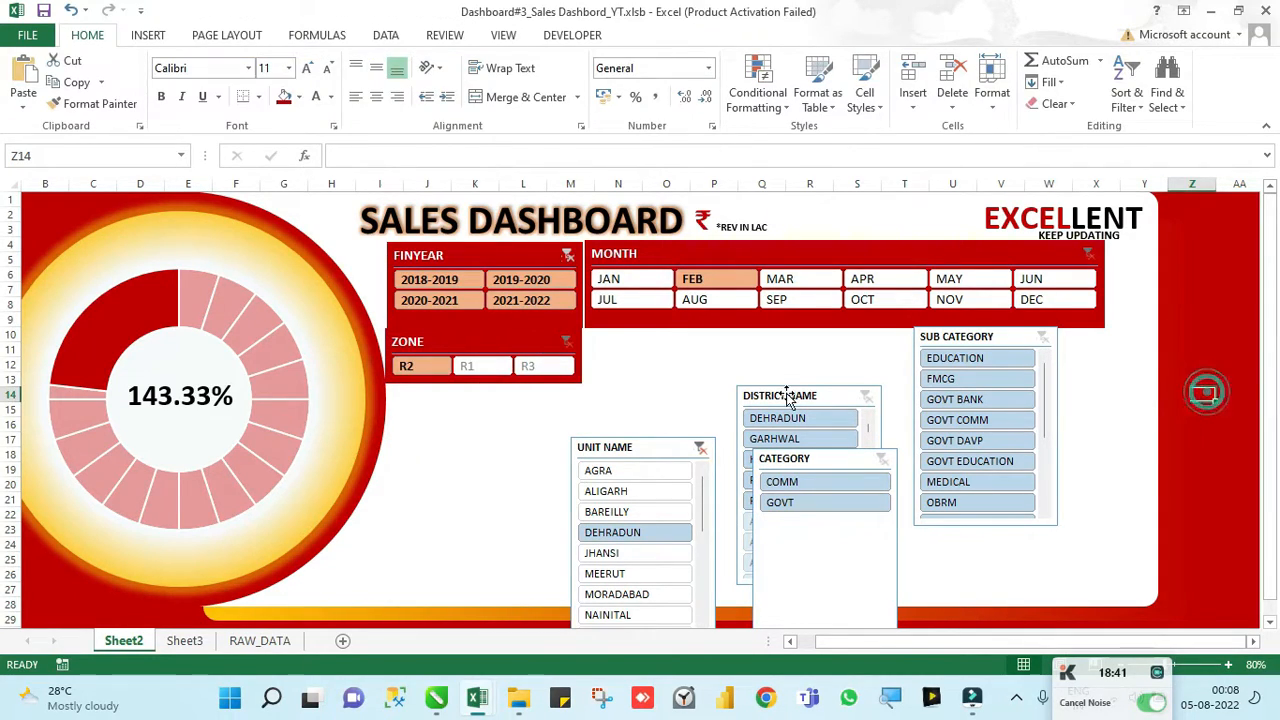
Step: Move the SUB CATEGORY and DISTRICT NAME slicers aside and place CATEGORY below MONTH in the MY_SLIGHT style
{"action": "left_click_drag", "start_coordinate": [942, 348], "coordinate": [1005, 434]}
{"action": "left_click_drag", "start_coordinate": [766, 393], "coordinate": [904, 445]}
{"action": "left_click_drag", "start_coordinate": [819, 457], "coordinate": [650, 334]}
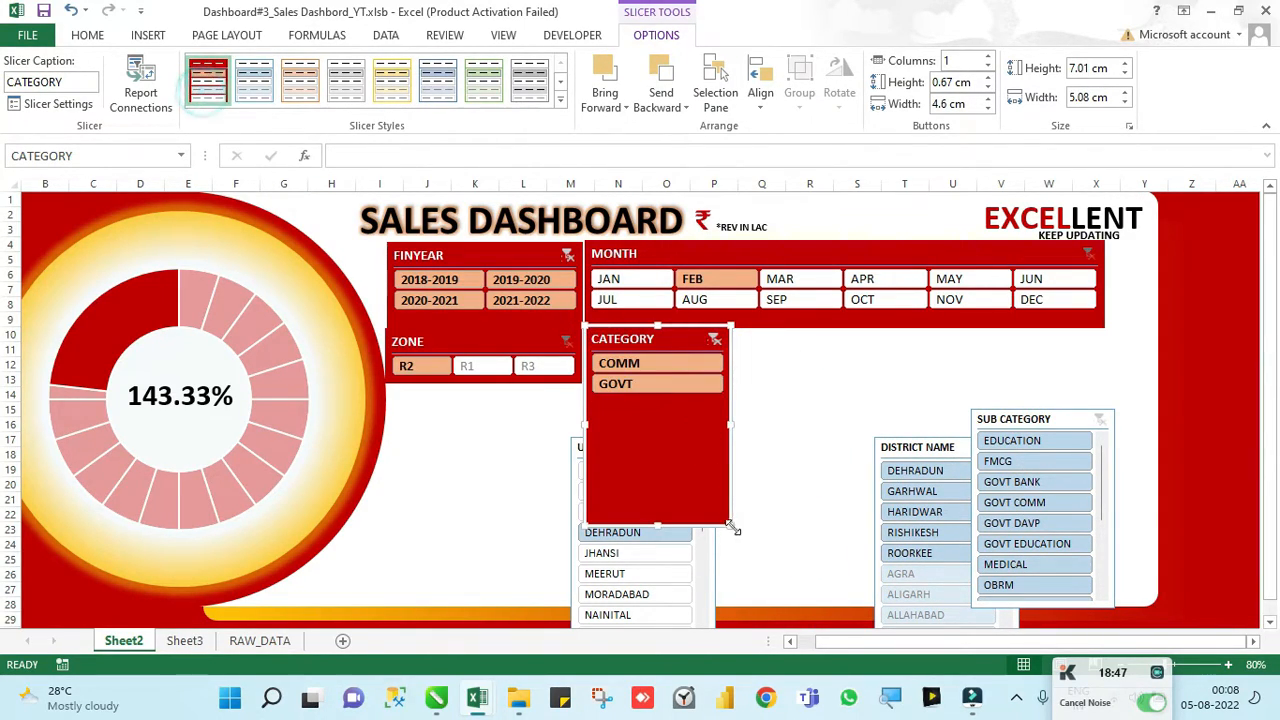
Step: Shorten the CATEGORY slicer to about 2.8 cm high, keeping it directly below the MONTH slicer
{"action": "left_click_drag", "start_coordinate": [656, 521], "coordinate": [658, 406]}
{"action": "left_click", "coordinate": [779, 350]}
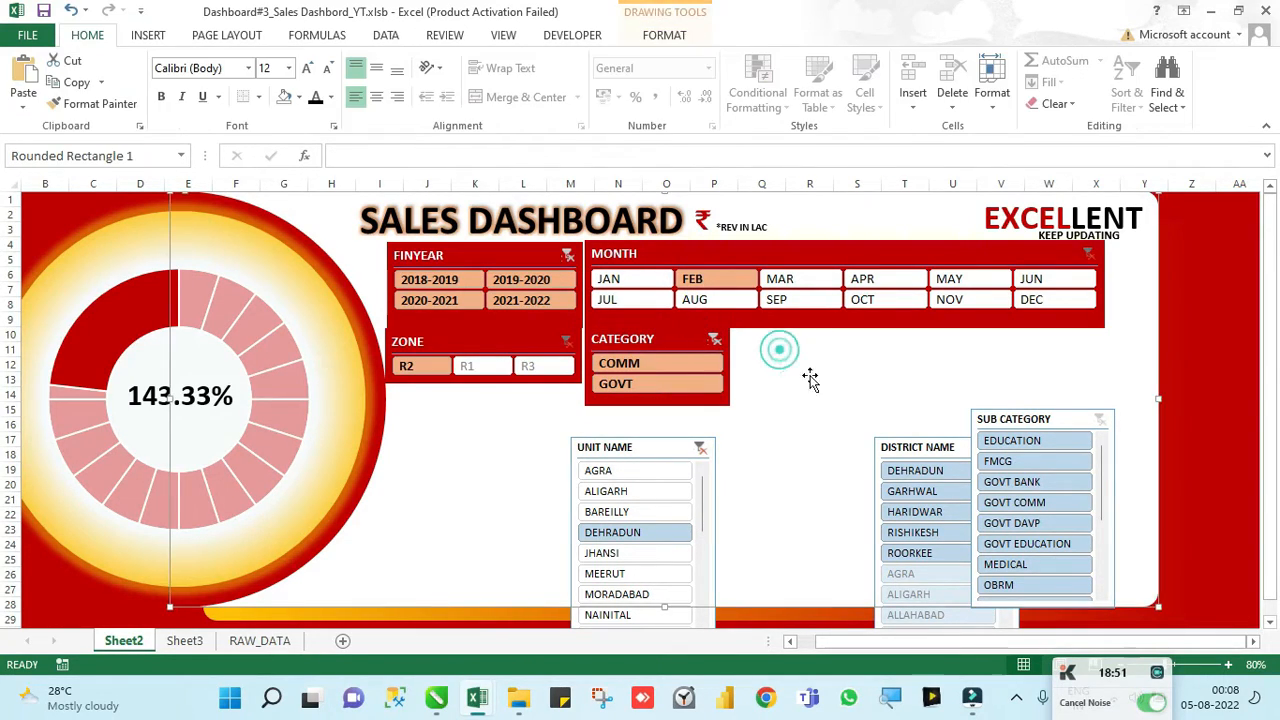
{"action": "left_click", "coordinate": [590, 331]}
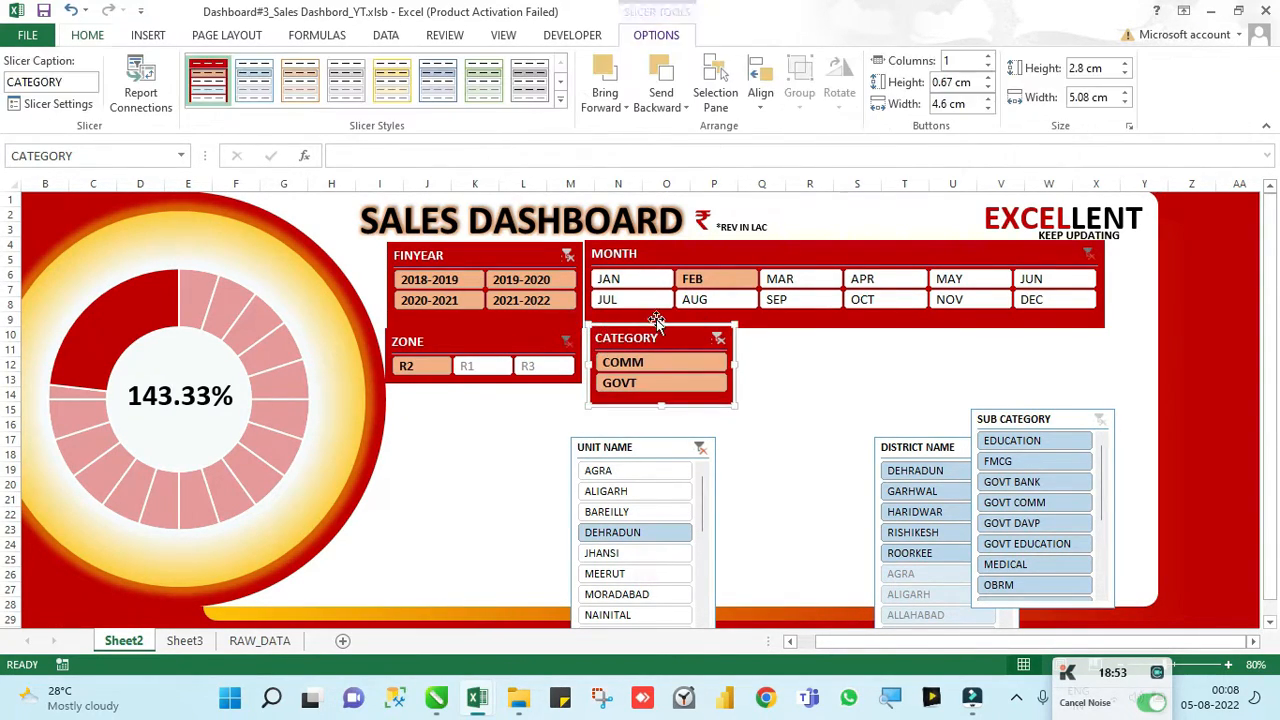
{"action": "left_click", "coordinate": [765, 355]}
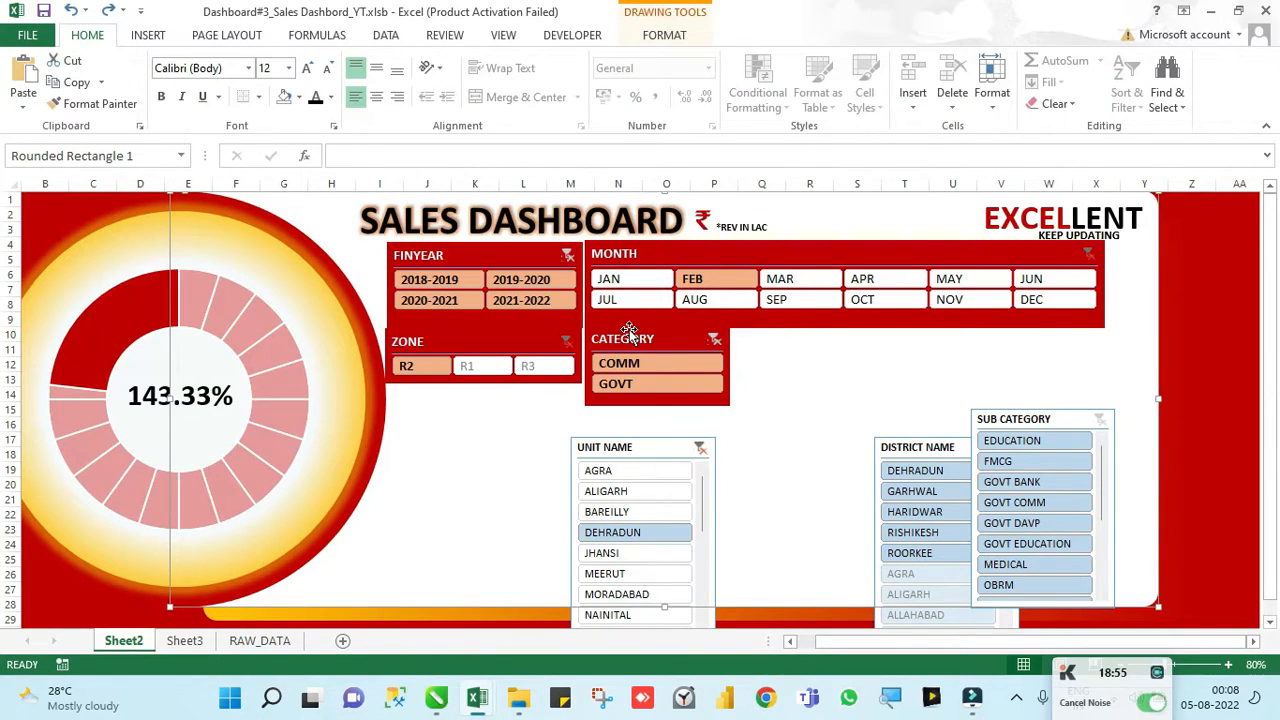
Step: Select the FINYEAR and ZONE slicers together and align their left edges
{"action": "left_click", "coordinate": [538, 330]}
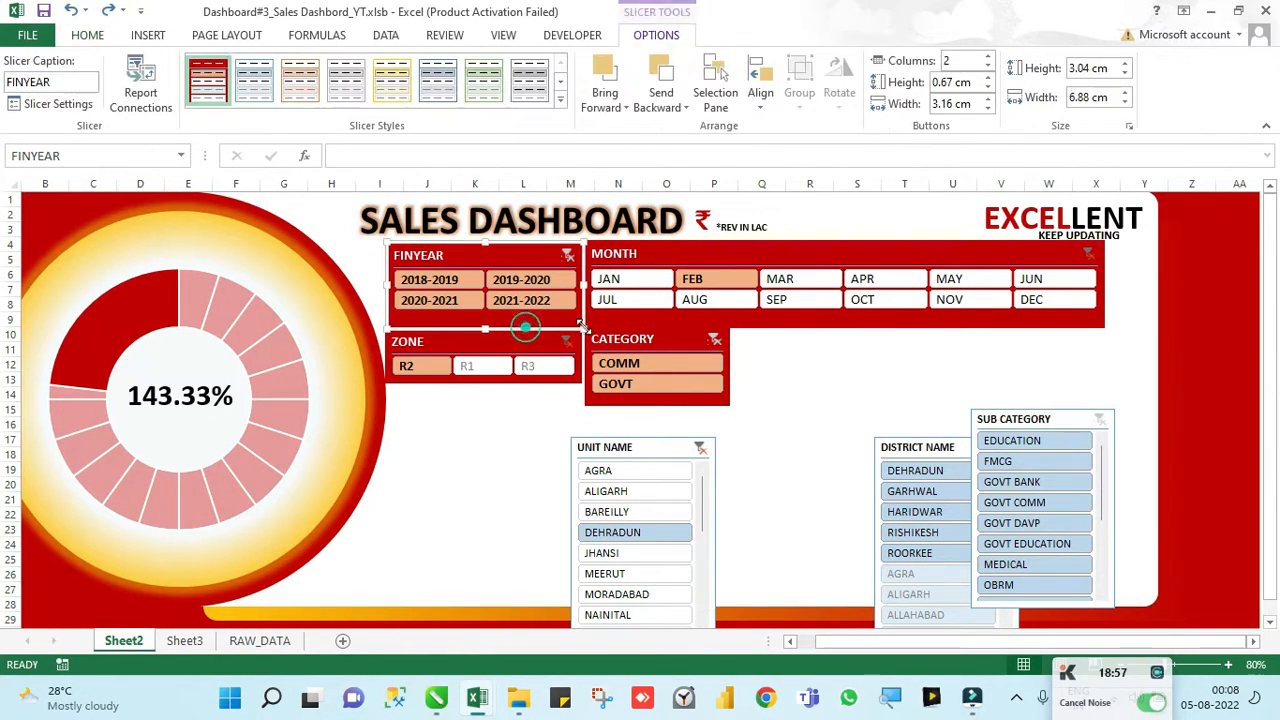
{"action": "left_click", "coordinate": [576, 348]}
{"action": "left_click", "coordinate": [391, 311], "text": "ctrl"}
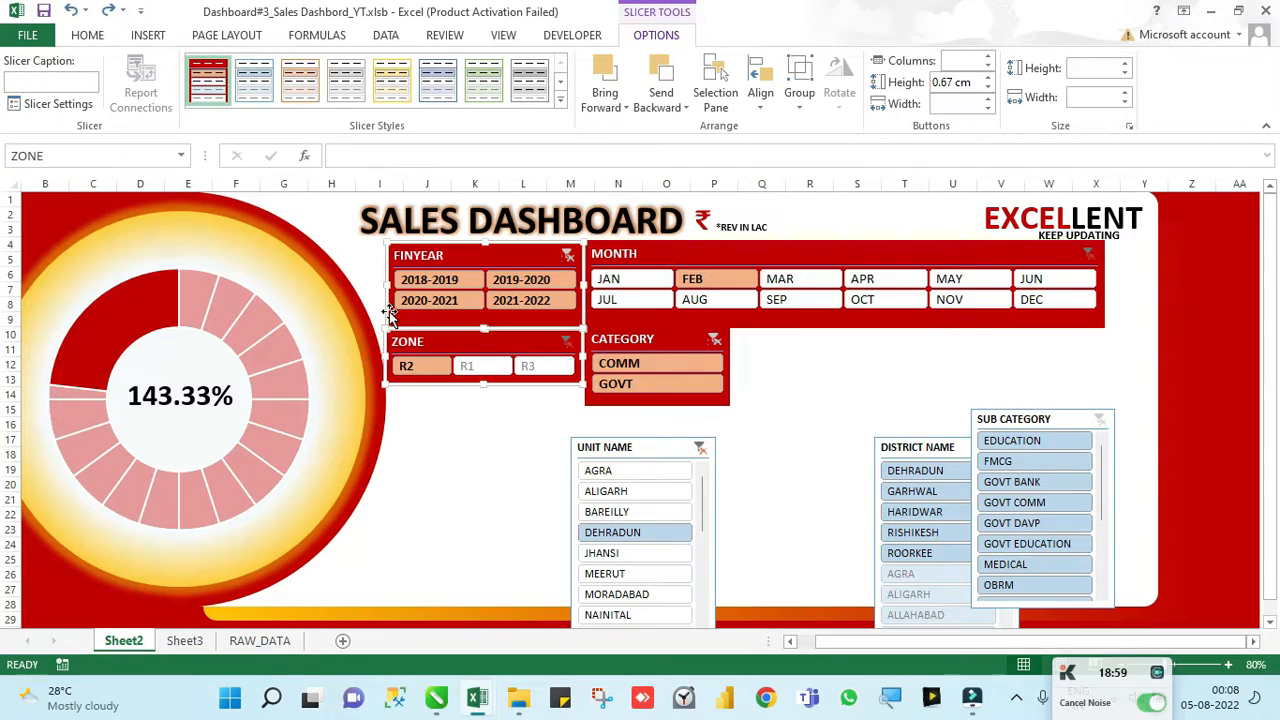
{"action": "left_click", "coordinate": [762, 88]}
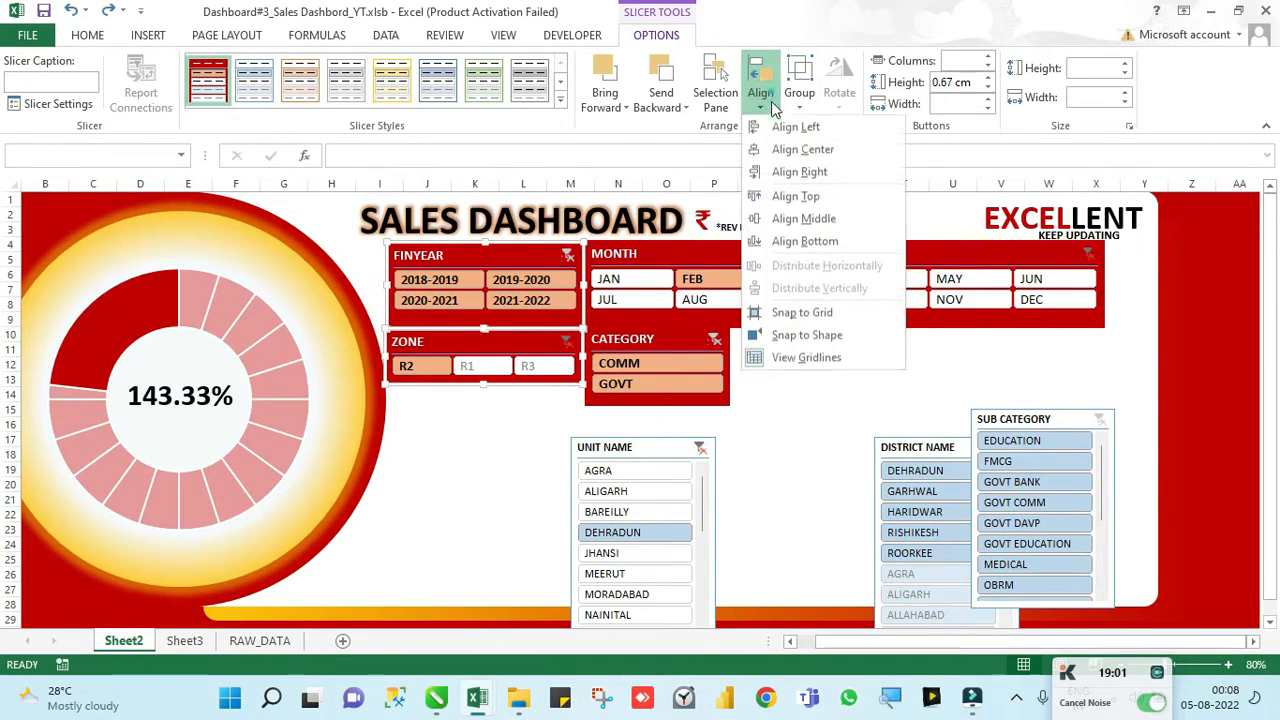
{"action": "left_click", "coordinate": [811, 172]}
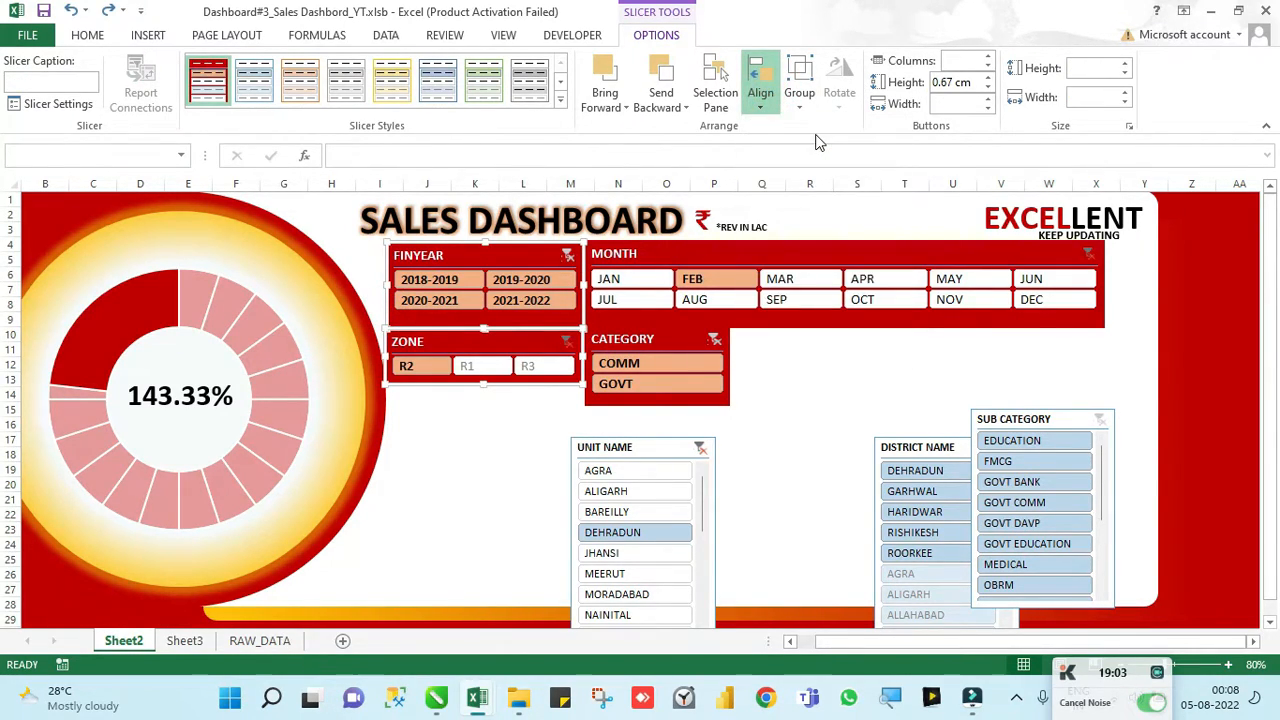
{"action": "left_click", "coordinate": [814, 376]}
Step: Extend the ZONE slicer downward until its lower edge is level with the CATEGORY slicer's
{"action": "left_click", "coordinate": [645, 338]}
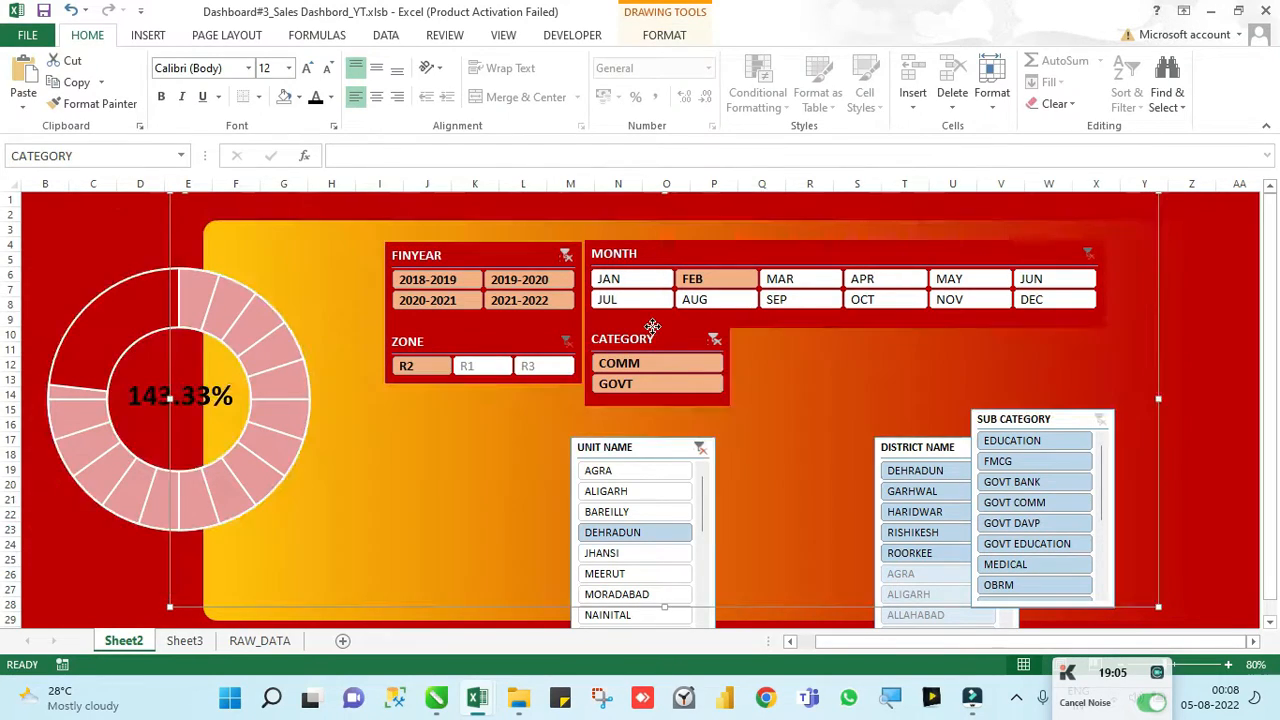
{"action": "left_click", "coordinate": [550, 376]}
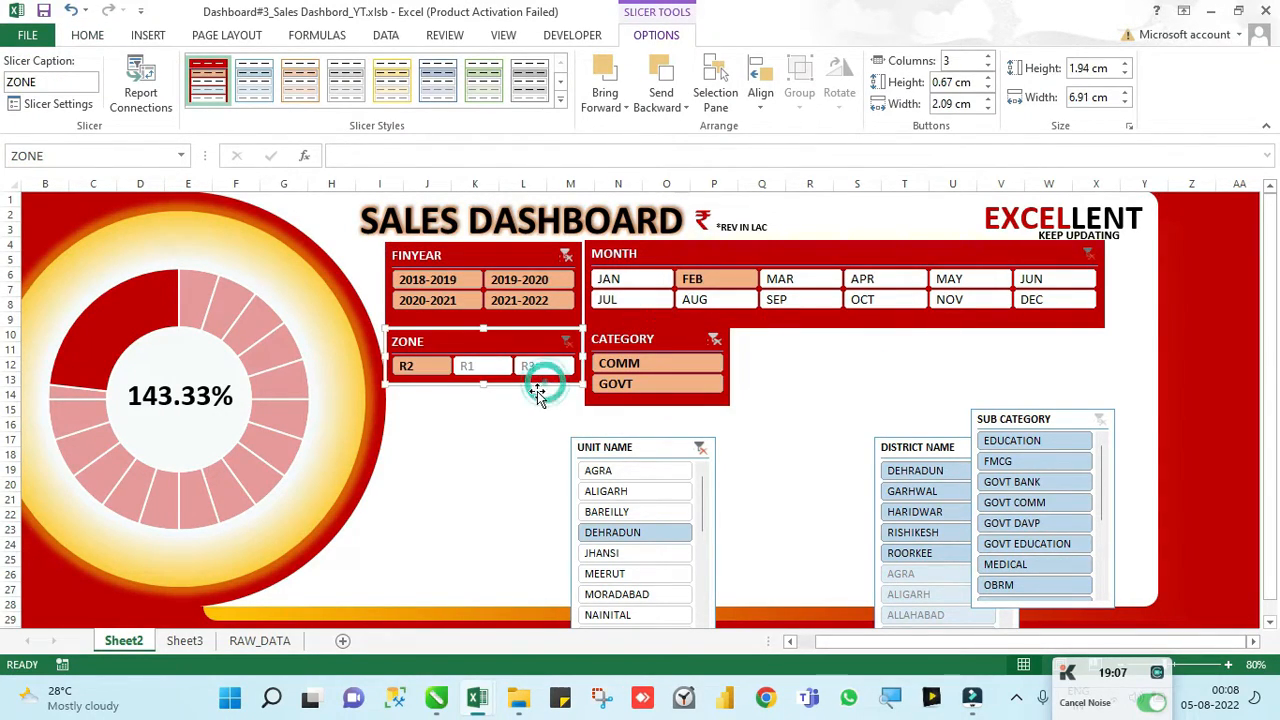
{"action": "left_click_drag", "start_coordinate": [482, 385], "coordinate": [482, 406]}
{"action": "left_click", "coordinate": [834, 380]}
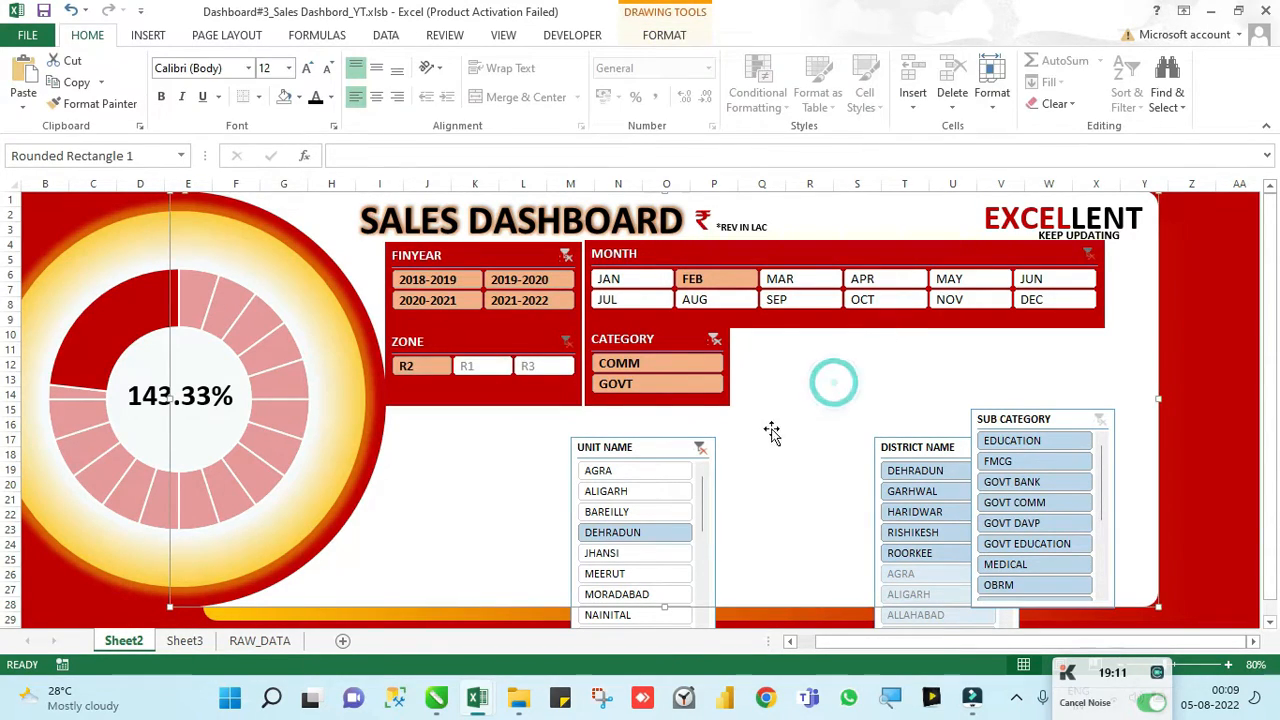
Step: Place the SUB CATEGORY slicer beside CATEGORY in the MY_SLIGHT style and widen it to about 13.25 cm, level with MONTH's right edge
{"action": "left_click_drag", "start_coordinate": [1018, 418], "coordinate": [775, 333]}
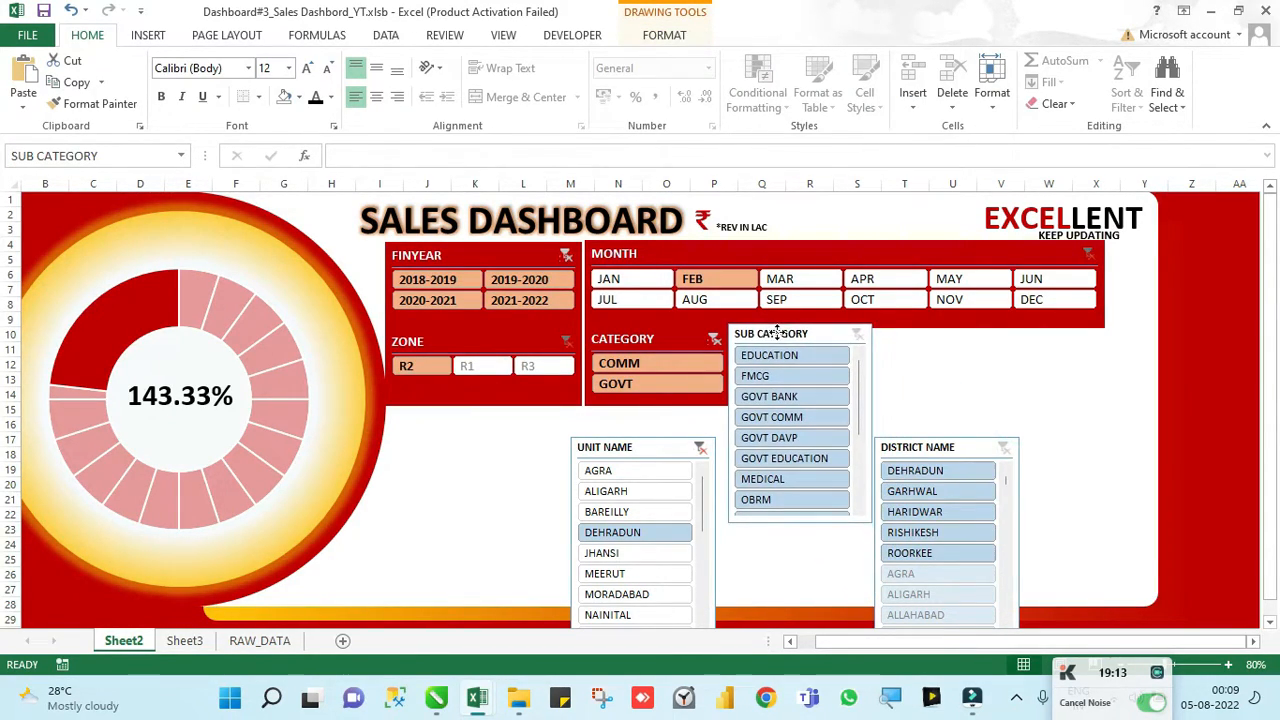
{"action": "left_click", "coordinate": [208, 75]}
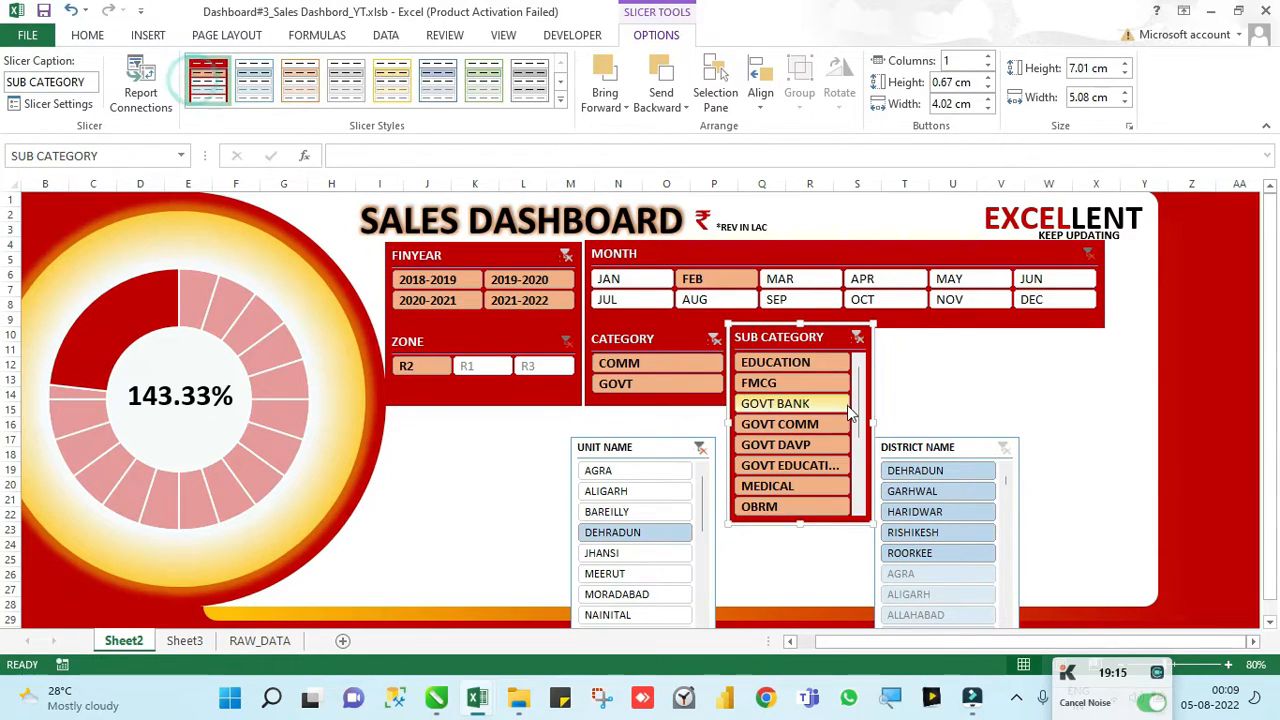
{"action": "left_click_drag", "start_coordinate": [872, 422], "coordinate": [1100, 420]}
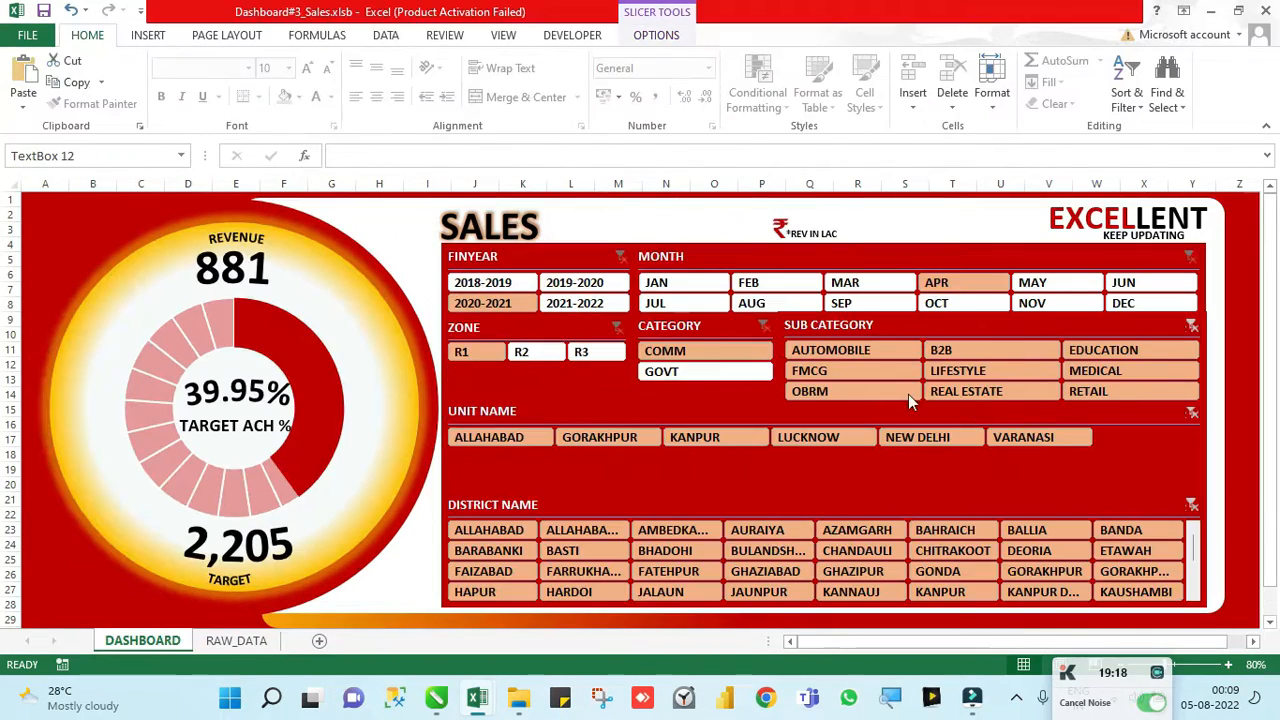
Step: Set the SUB CATEGORY slicer to 3 columns and shorten it to about 4.96 cm high
{"action": "key", "text": "alt+Tab"}
{"action": "left_click", "coordinate": [958, 337]}
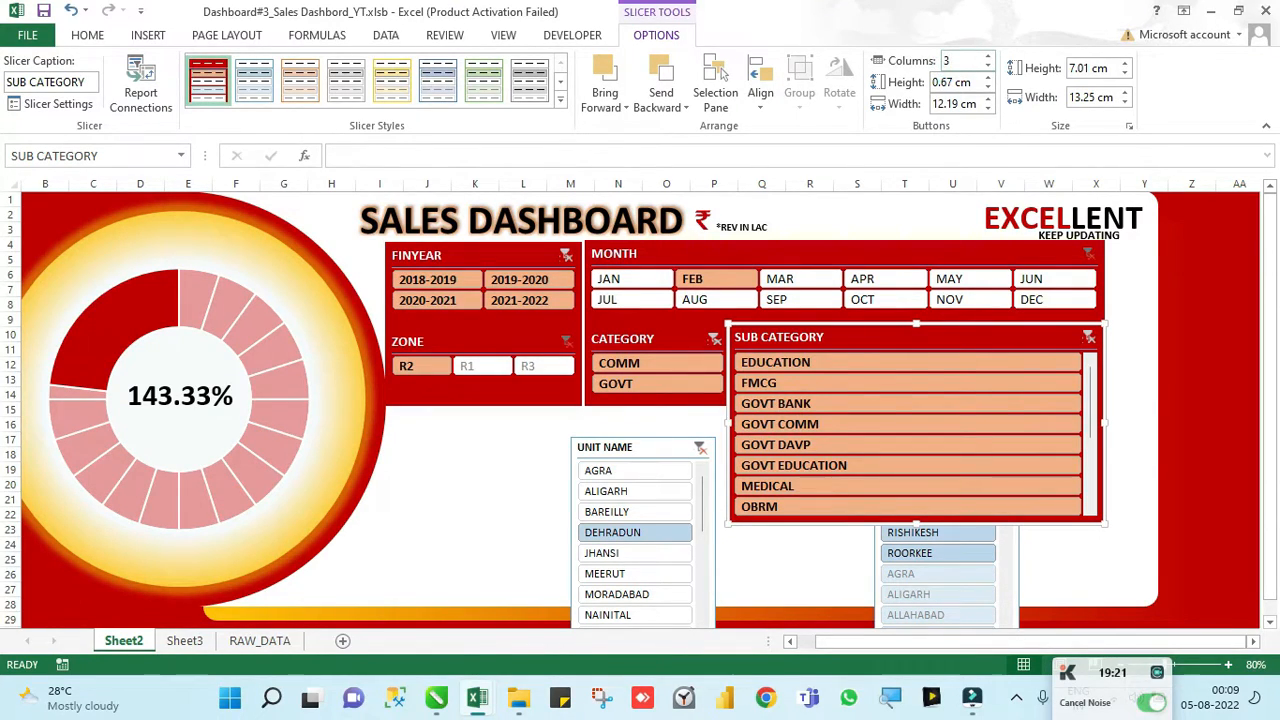
{"action": "key", "text": "Return"}
{"action": "left_click_drag", "start_coordinate": [921, 485], "coordinate": [918, 462]}
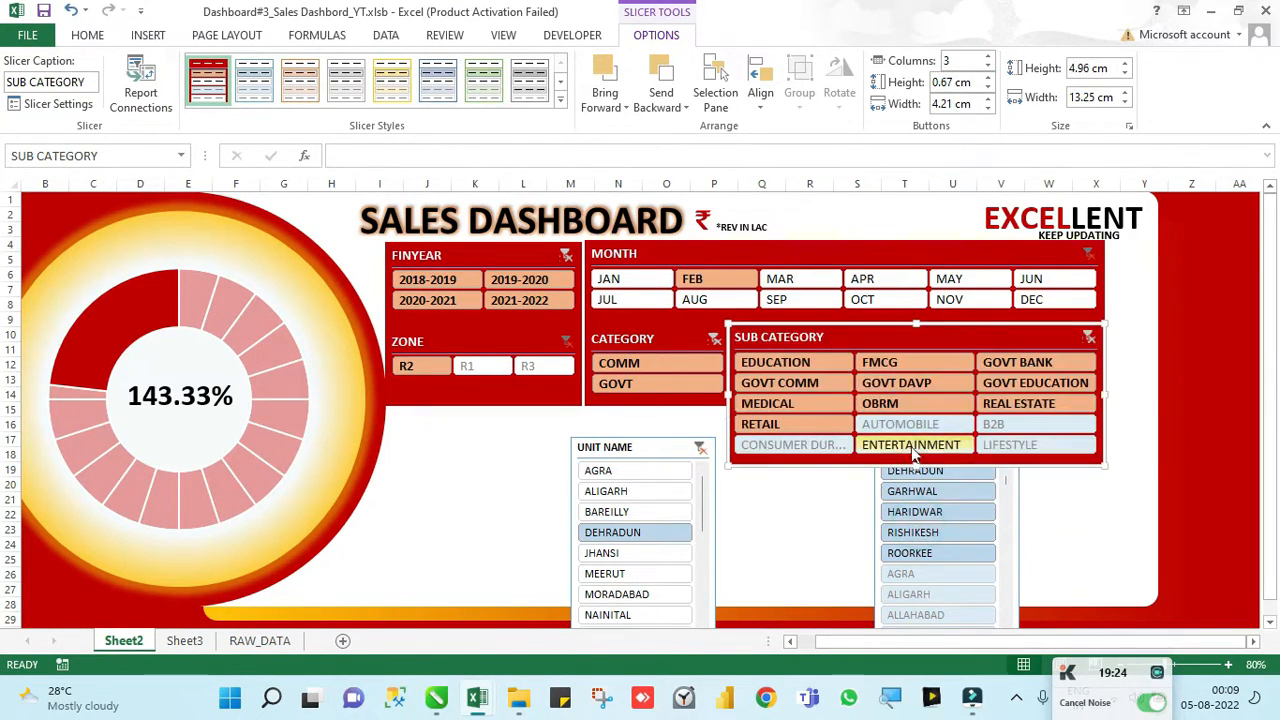
{"action": "right_click", "coordinate": [918, 343]}
{"action": "left_click", "coordinate": [960, 656]}
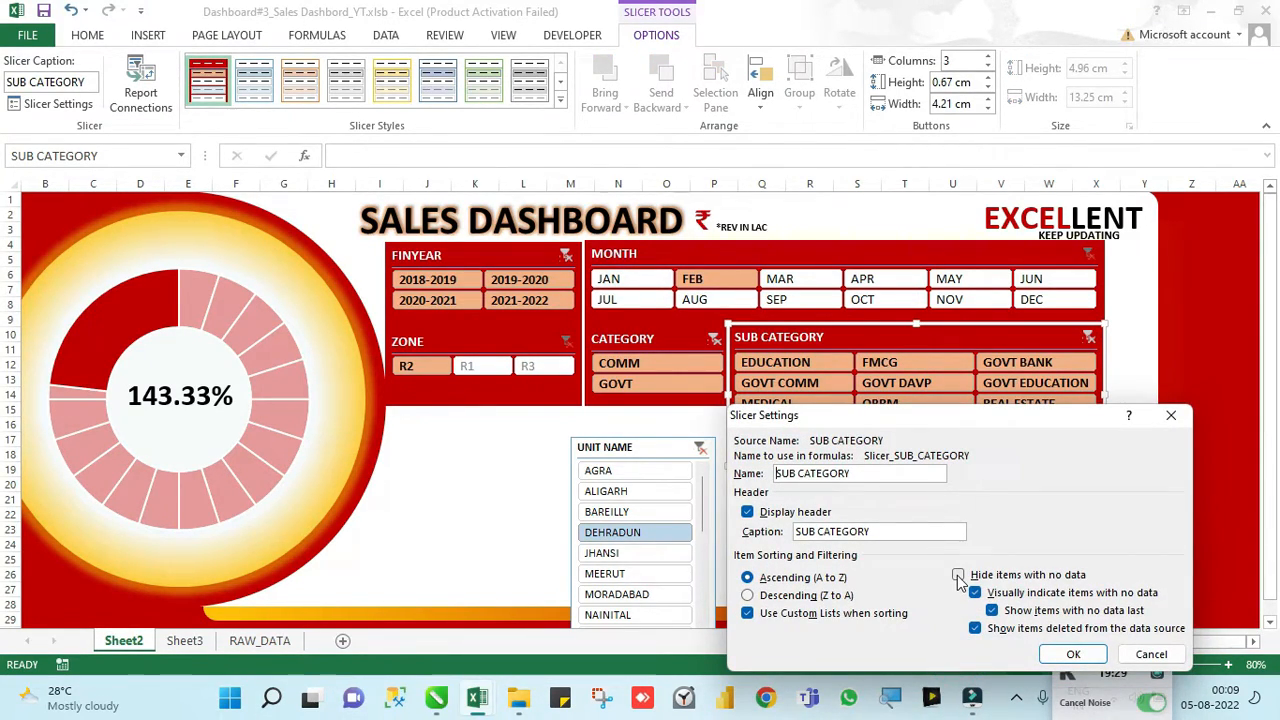
{"action": "left_click", "coordinate": [958, 576]}
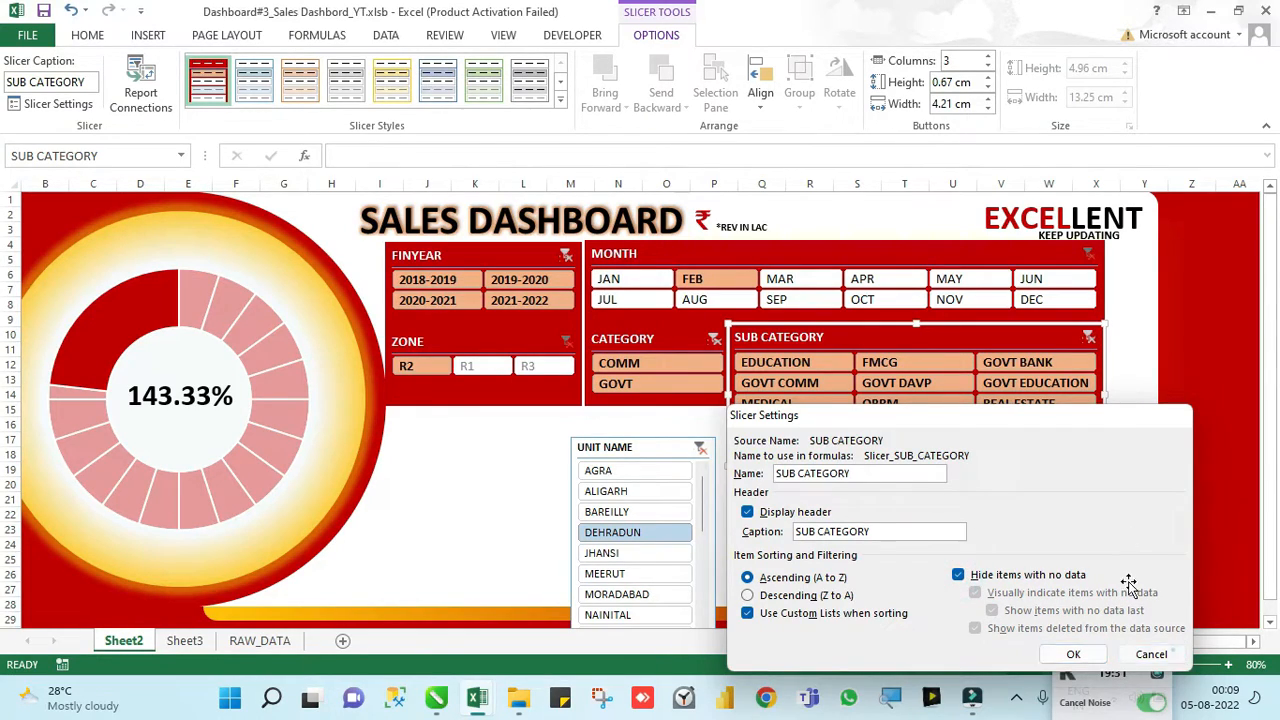
{"action": "key", "text": "Return"}
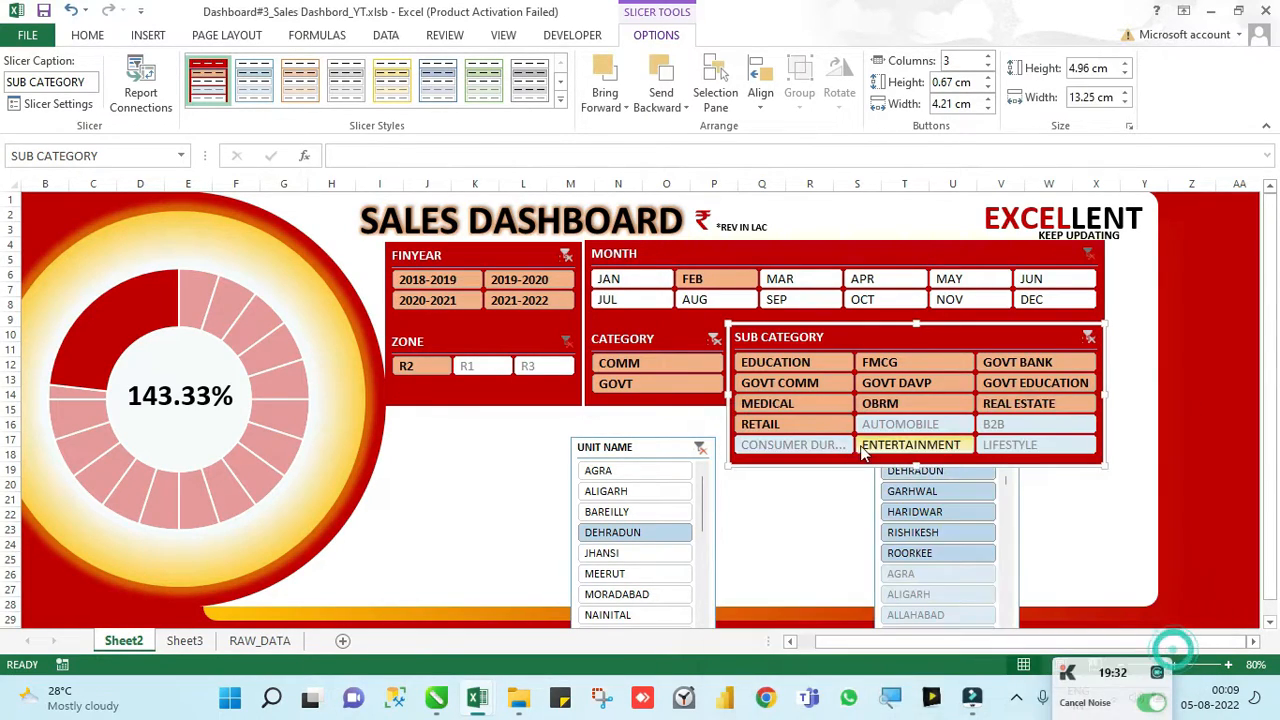
Step: Set the SUB CATEGORY slicer to hide items with no data
{"action": "right_click", "coordinate": [936, 340]}
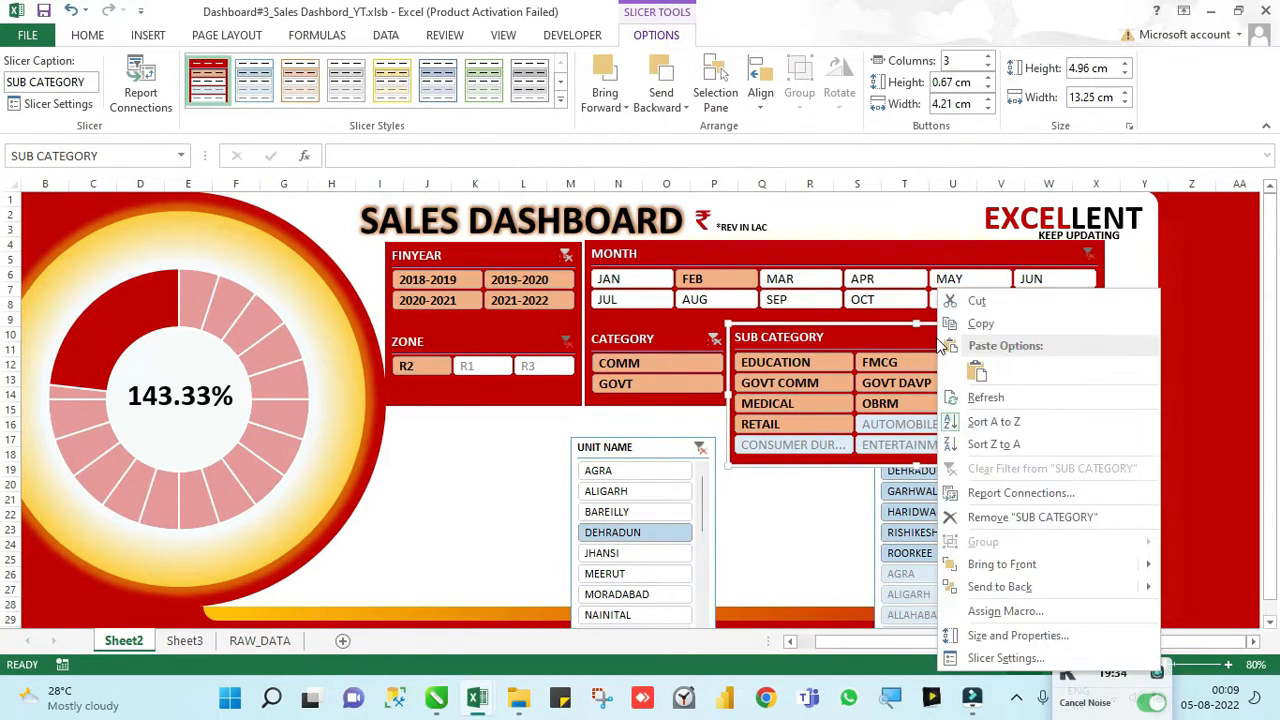
{"action": "left_click", "coordinate": [1000, 654]}
{"action": "left_click", "coordinate": [1004, 576]}
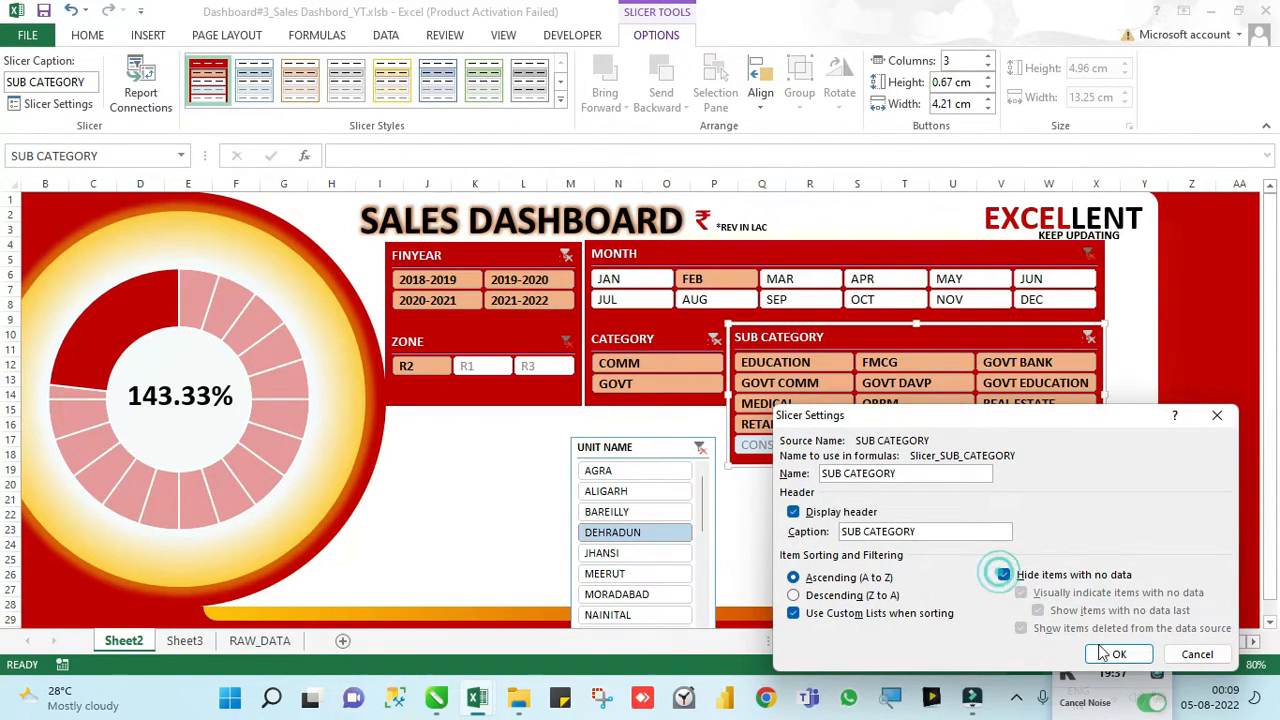
{"action": "left_click", "coordinate": [1119, 654]}
{"action": "left_click", "coordinate": [1167, 404]}
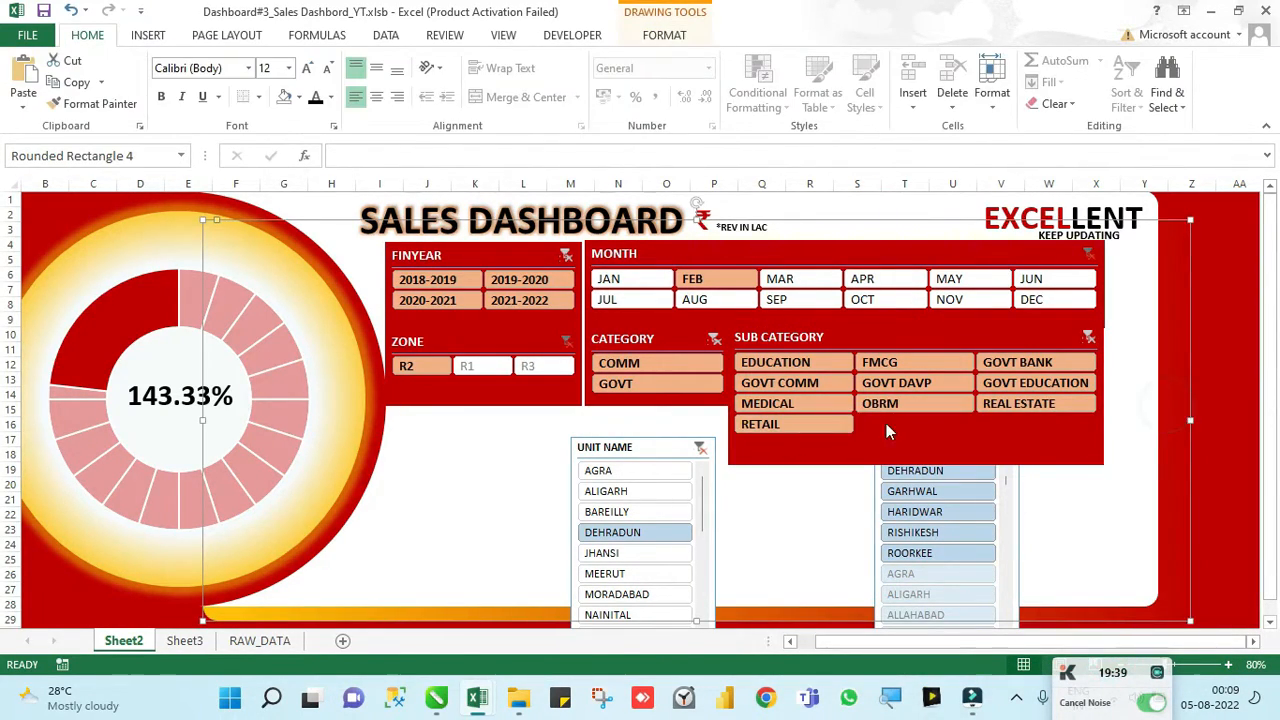
Step: Shorten the SUB CATEGORY slicer so that exactly three rows of buttons fit fully inside it
{"action": "left_click", "coordinate": [1013, 443]}
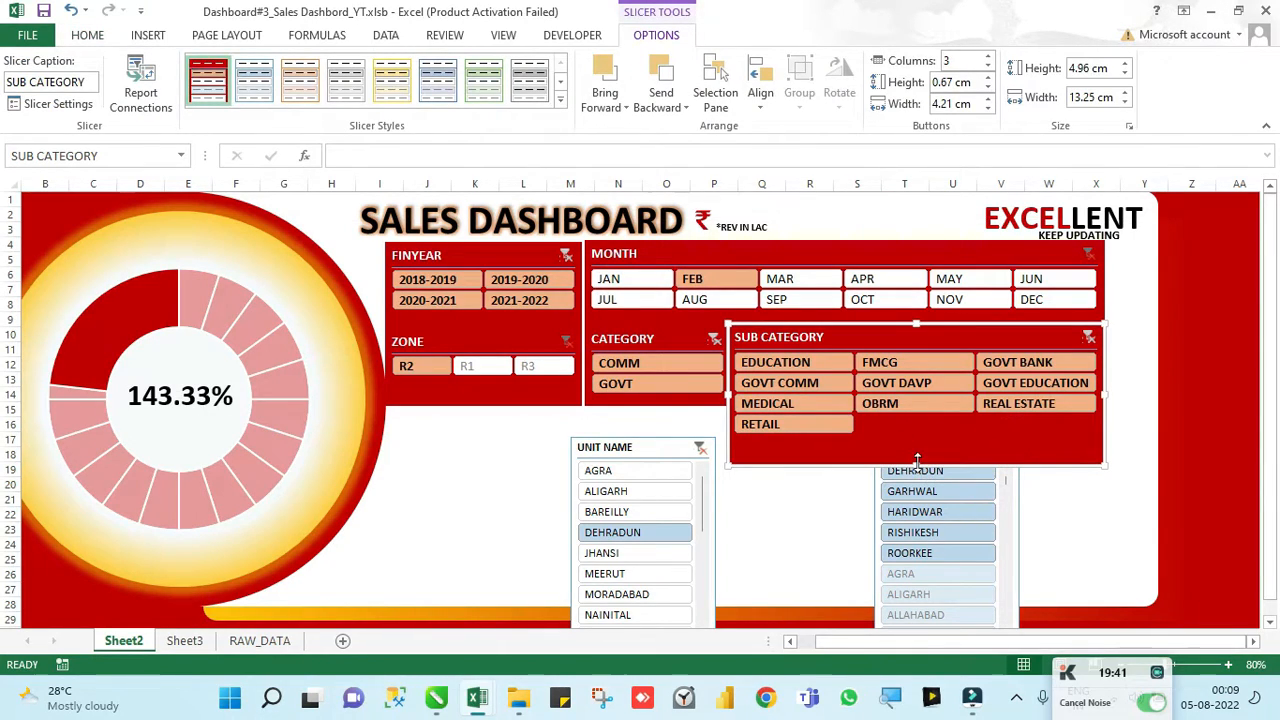
{"action": "left_click_drag", "start_coordinate": [917, 463], "coordinate": [918, 411]}
{"action": "left_click", "coordinate": [1152, 418]}
{"action": "left_click", "coordinate": [956, 412]}
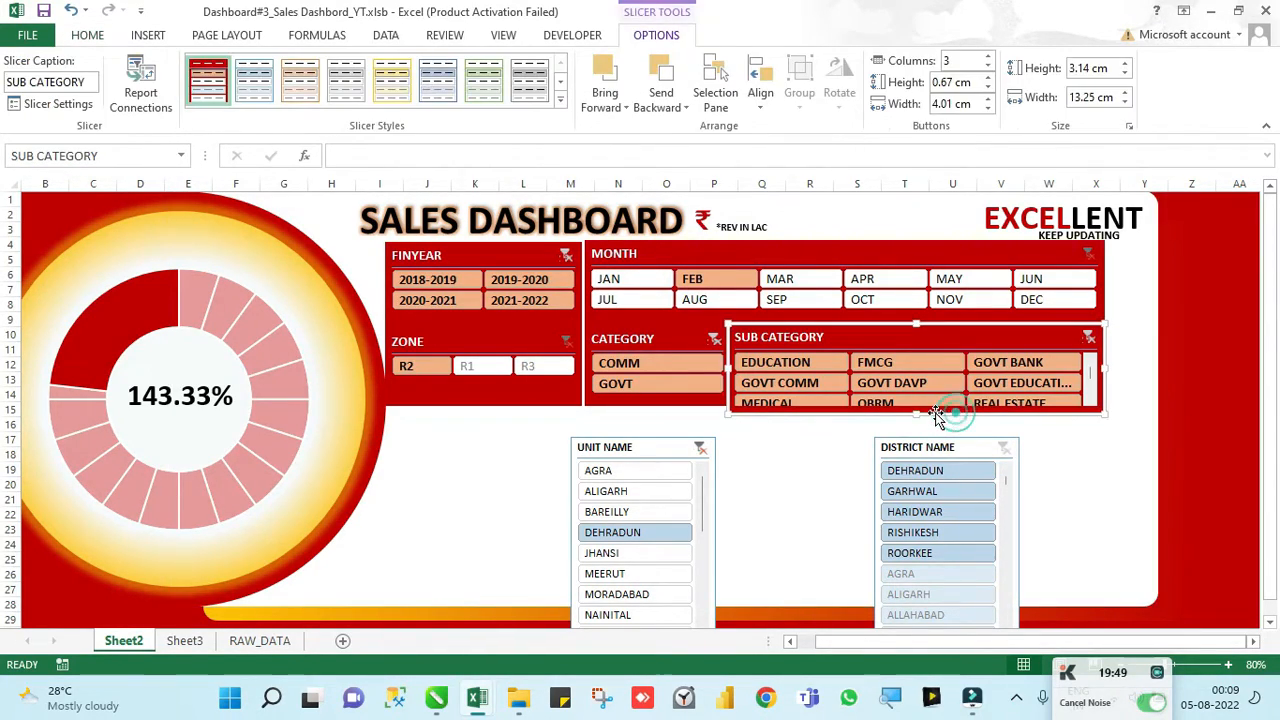
{"action": "left_click_drag", "start_coordinate": [917, 413], "coordinate": [917, 420]}
{"action": "left_click", "coordinate": [1093, 390]}
{"action": "left_click", "coordinate": [1093, 378]}
{"action": "left_click", "coordinate": [1182, 412]}
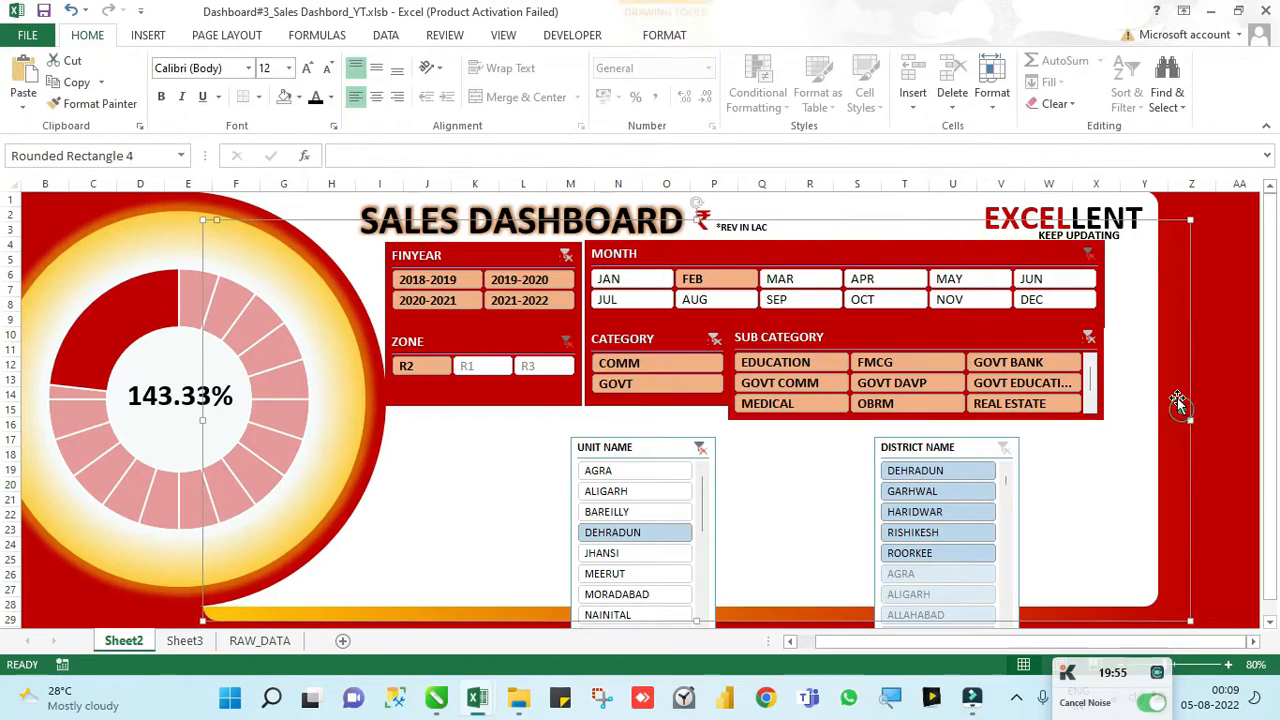
Step: Extend the ZONE and CATEGORY slicers downward until their lower edges are level with SUB CATEGORY's
{"action": "left_click", "coordinate": [520, 402]}
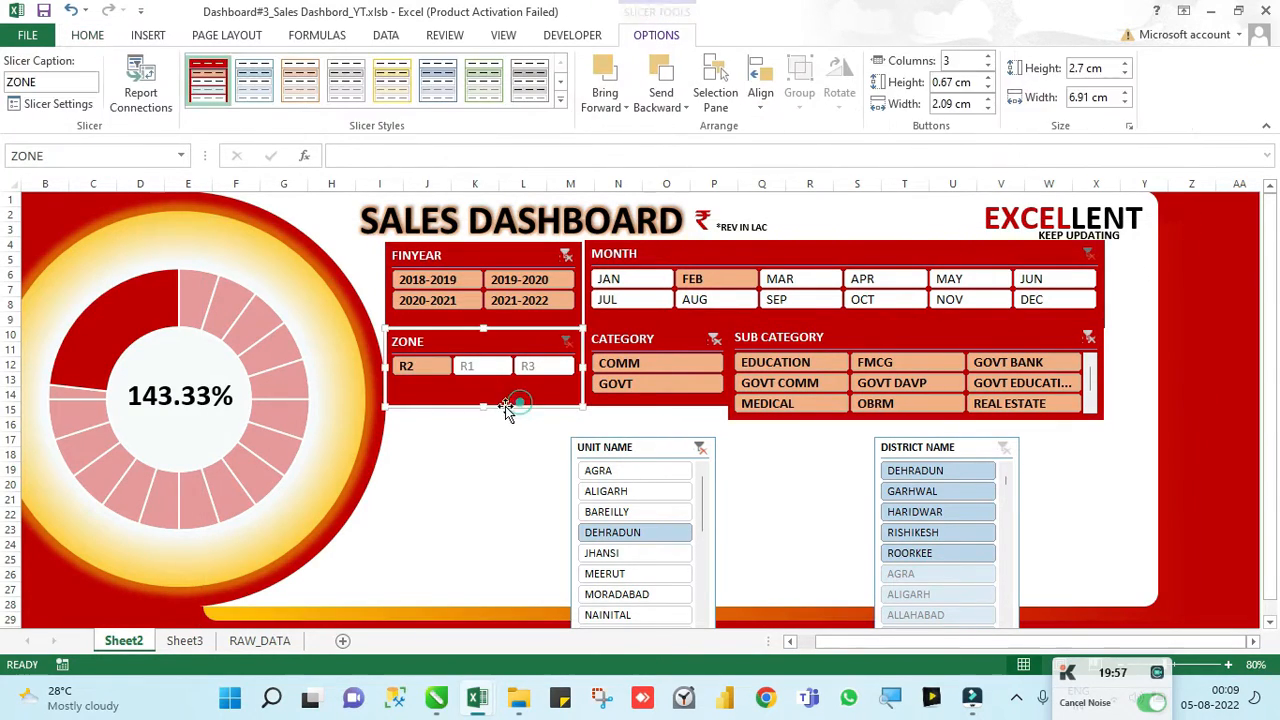
{"action": "left_click_drag", "start_coordinate": [481, 407], "coordinate": [480, 420]}
{"action": "left_click", "coordinate": [625, 410]}
{"action": "left_click", "coordinate": [653, 404]}
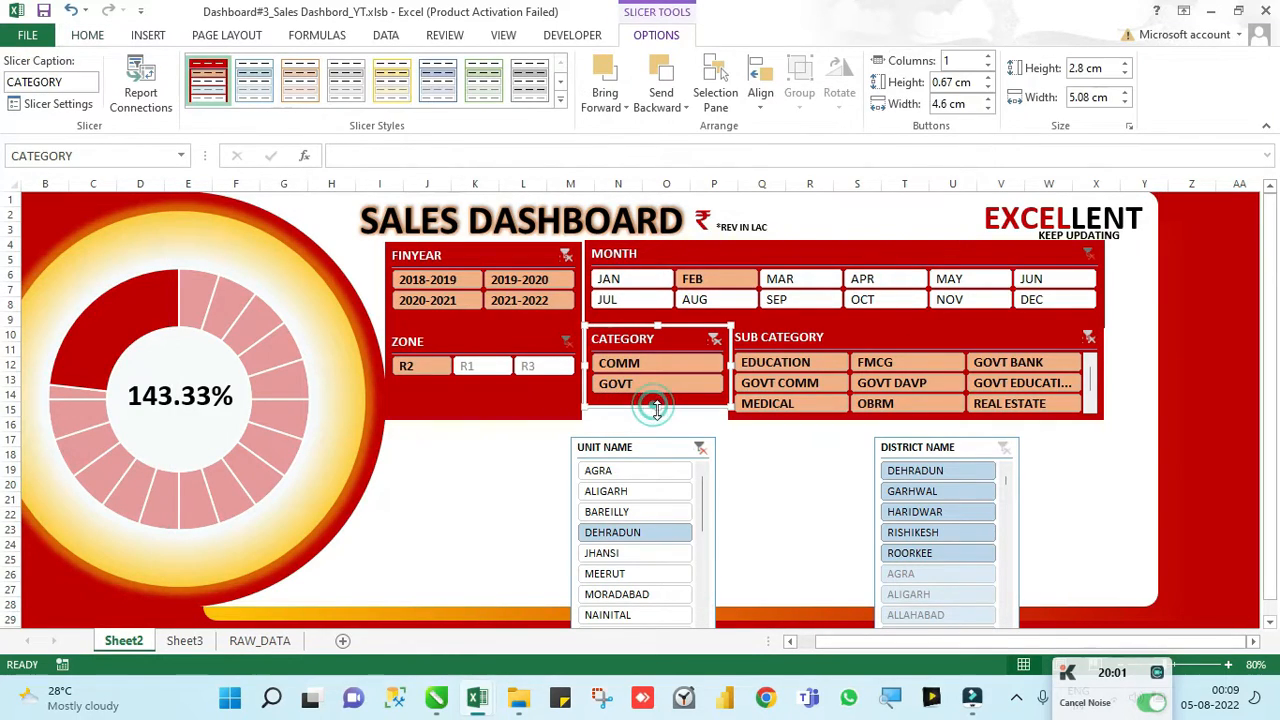
{"action": "left_click", "coordinate": [655, 413]}
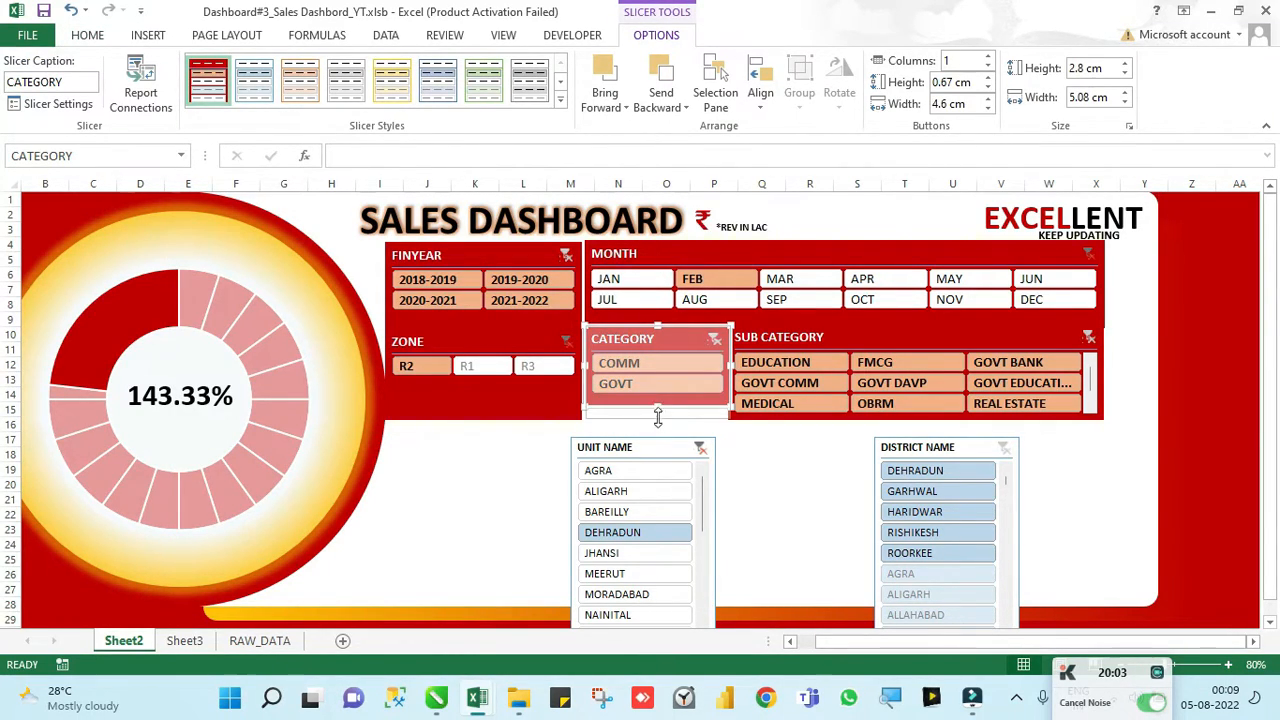
{"action": "left_click", "coordinate": [1194, 412]}
Step: Place the UNIT NAME slicer below ZONE in the MY_SLIGHT style and set it to 8 columns
{"action": "left_click_drag", "start_coordinate": [628, 449], "coordinate": [471, 424]}
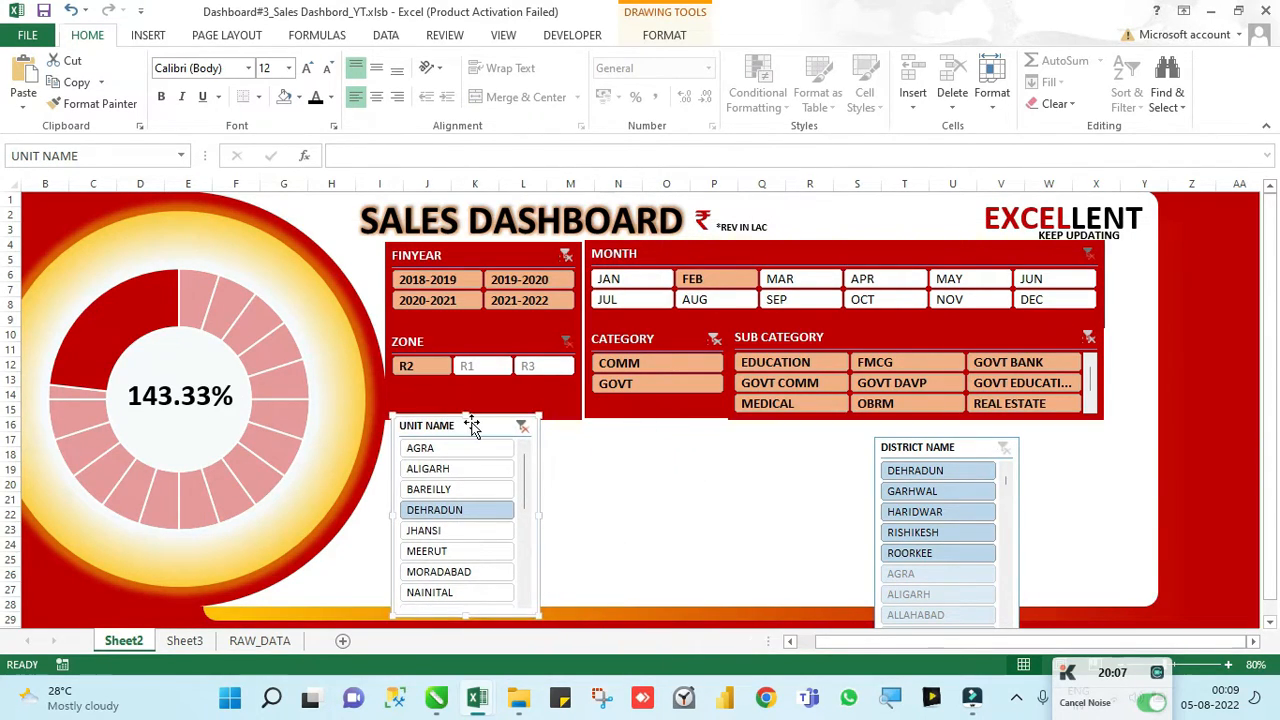
{"action": "left_click", "coordinate": [989, 437]}
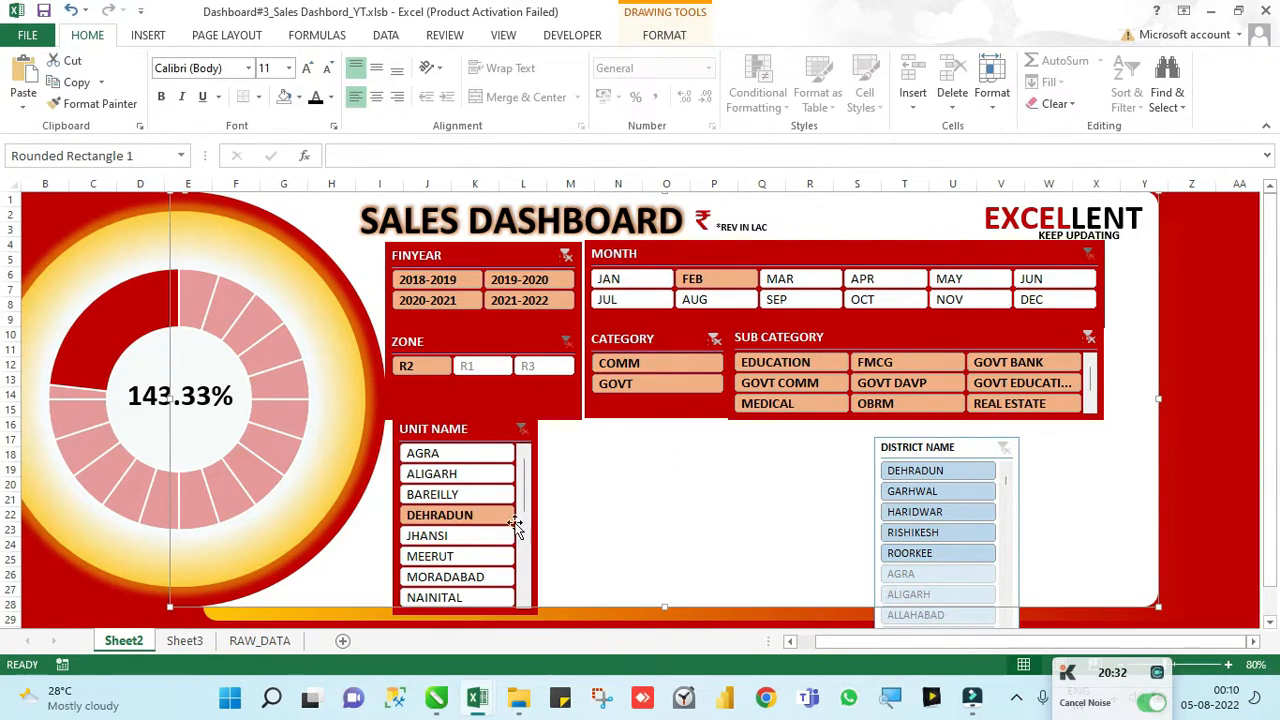
{"action": "left_click", "coordinate": [440, 420]}
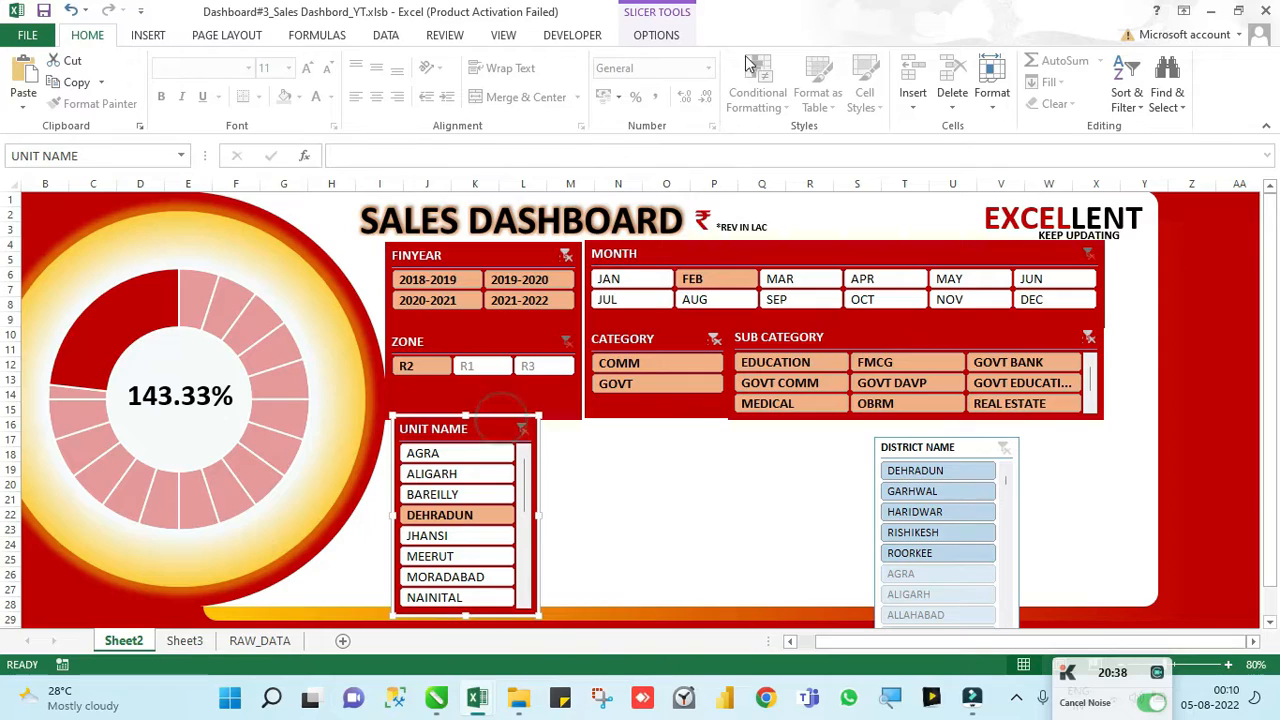
{"action": "left_click", "coordinate": [672, 32]}
{"action": "type", "text": "8"}
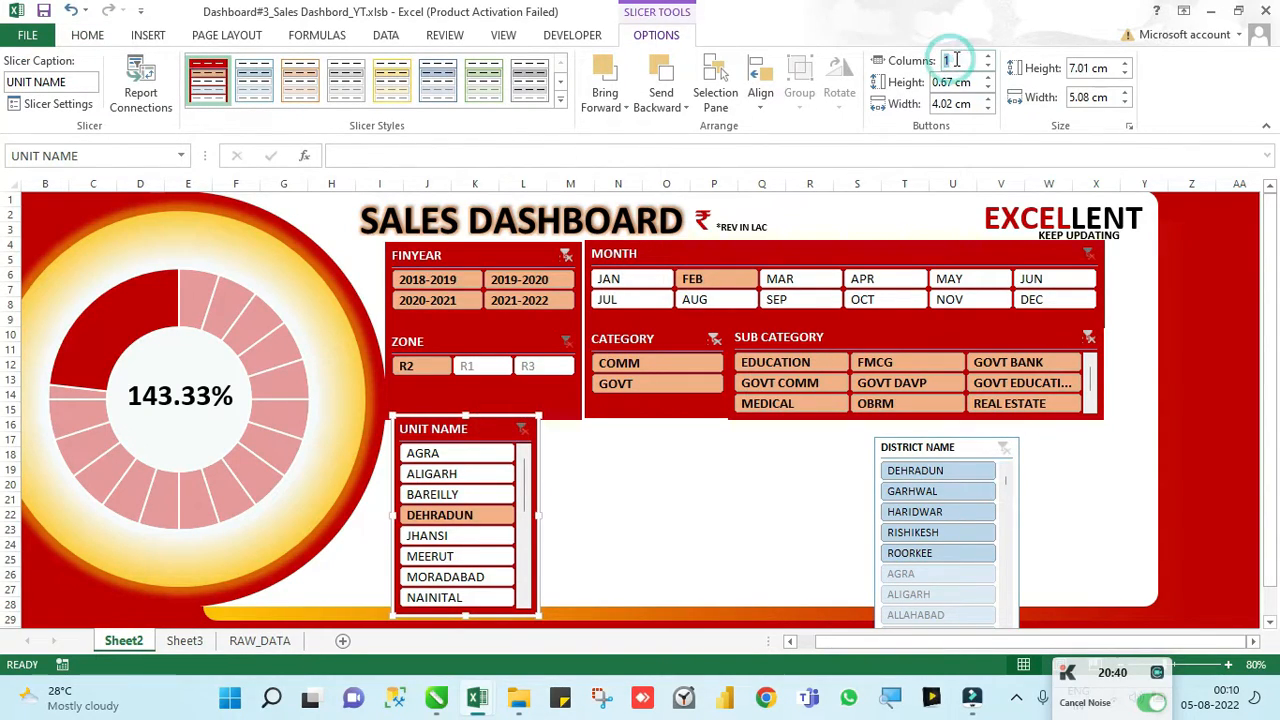
{"action": "key", "text": "Return"}
Step: Move the DISTRICT NAME slicer lower and widen UNIT NAME to about 25 cm, level with SUB CATEGORY's right edge
{"action": "left_click_drag", "start_coordinate": [914, 445], "coordinate": [921, 522]}
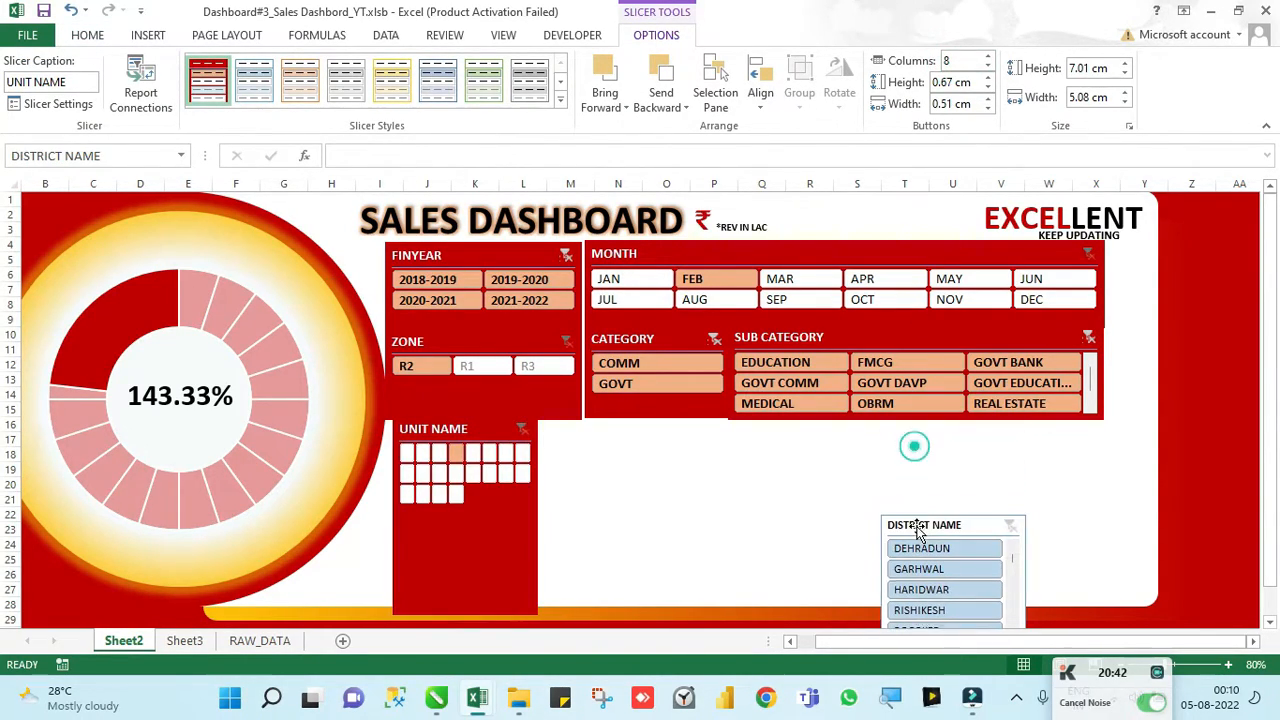
{"action": "left_click", "coordinate": [505, 530]}
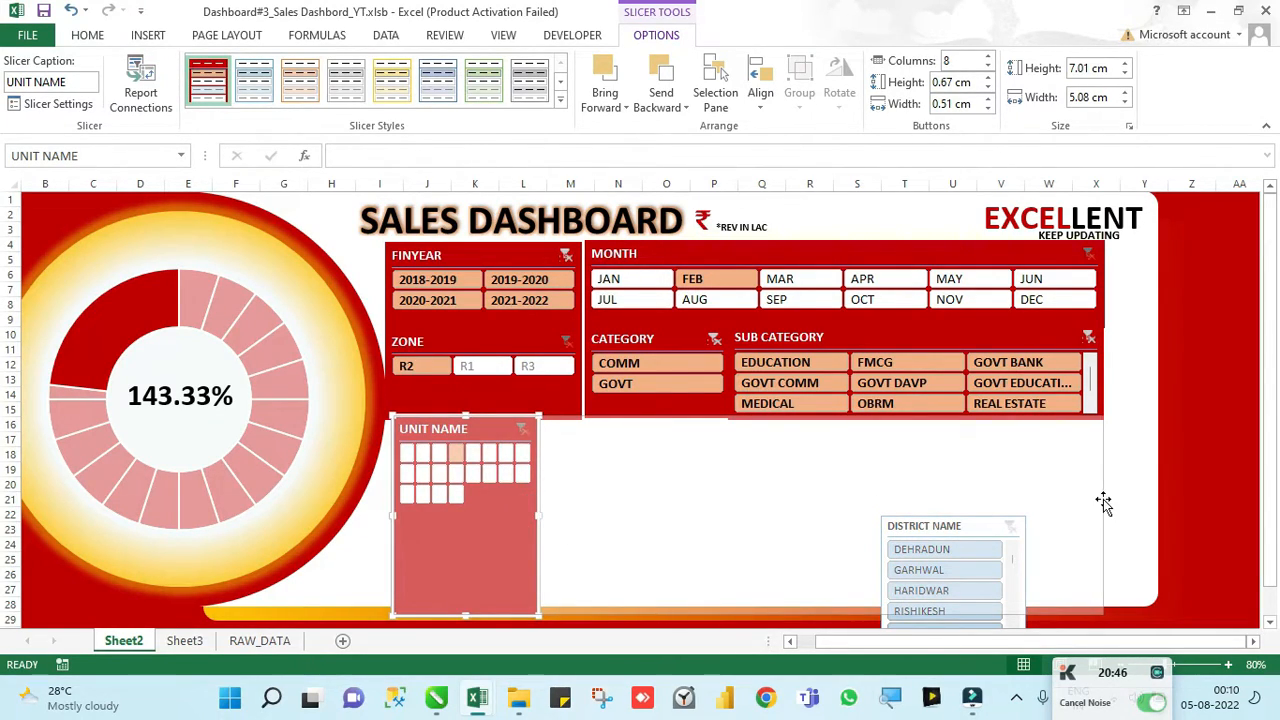
{"action": "left_click_drag", "start_coordinate": [1103, 503], "coordinate": [1104, 500]}
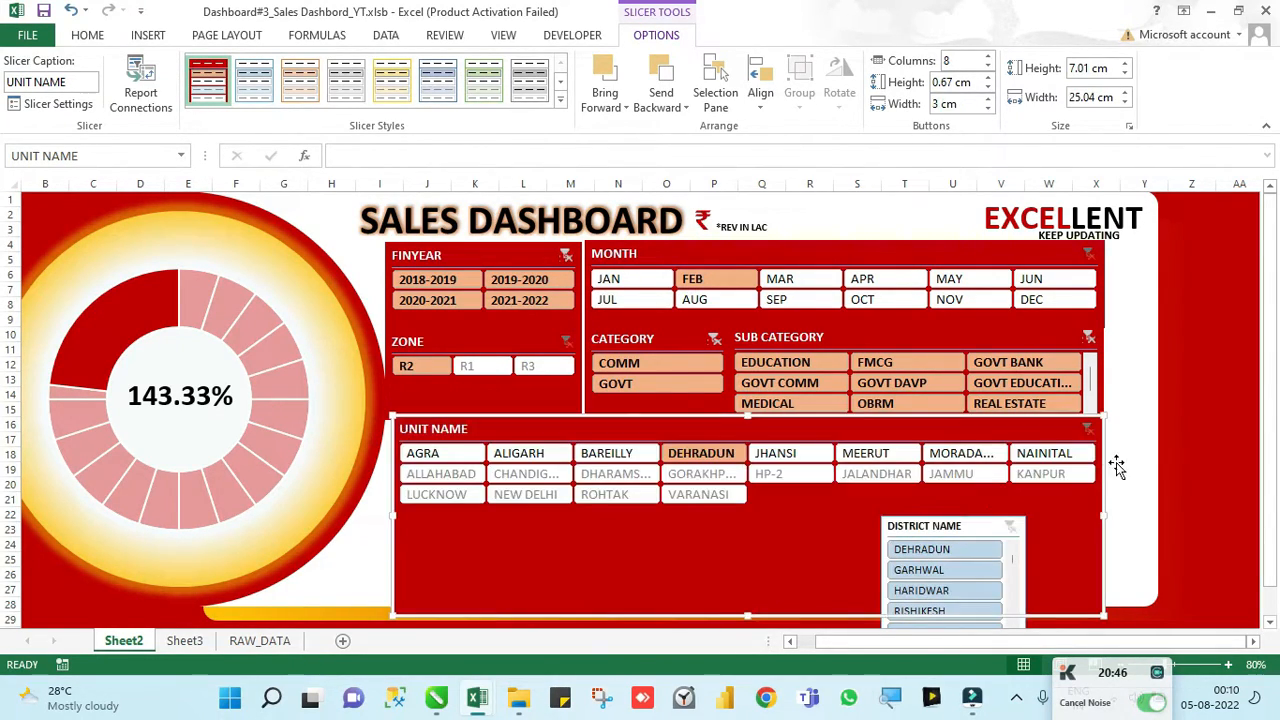
Step: Widen the MONTH, SUB CATEGORY and UNIT NAME slicers to a common right edge near the white panel's border, making UNIT NAME about 26.56 cm wide
{"action": "left_click", "coordinate": [1103, 253]}
{"action": "left_click_drag", "start_coordinate": [1104, 285], "coordinate": [1150, 285]}
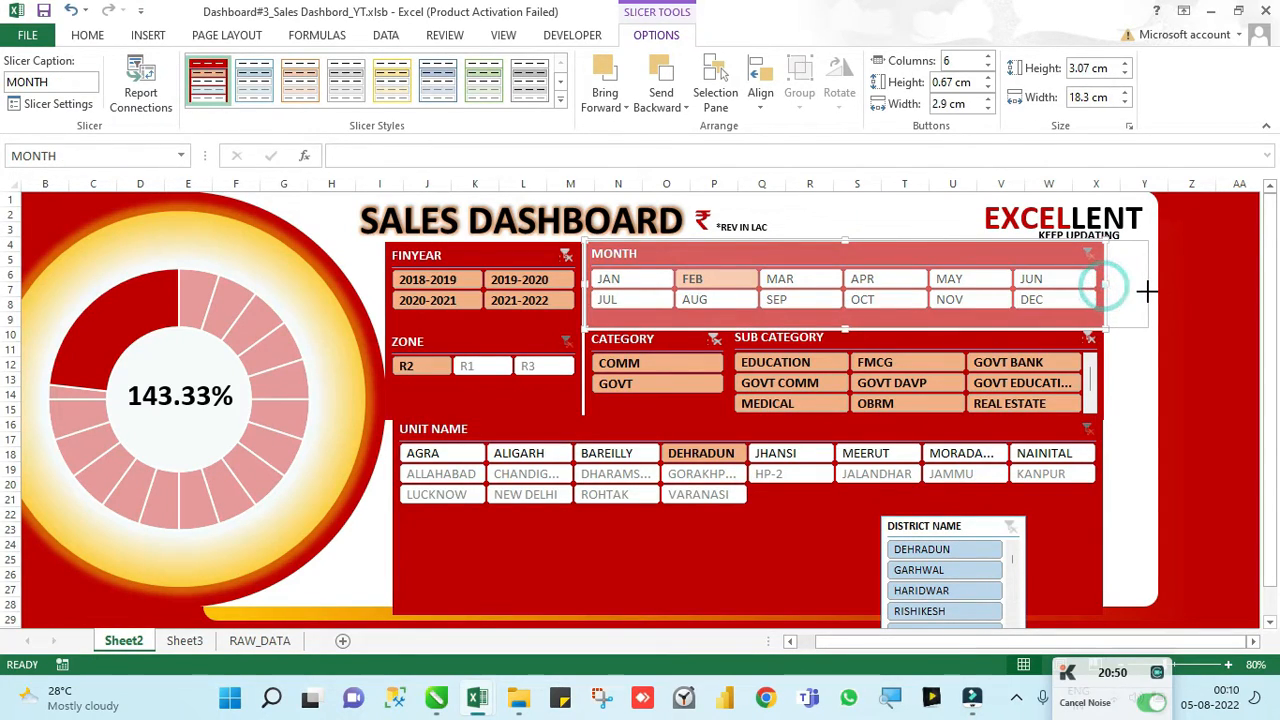
{"action": "left_click", "coordinate": [1100, 345]}
{"action": "left_click_drag", "start_coordinate": [1105, 372], "coordinate": [1146, 378]}
{"action": "left_click", "coordinate": [1088, 530]}
{"action": "left_click_drag", "start_coordinate": [1104, 516], "coordinate": [1145, 517]}
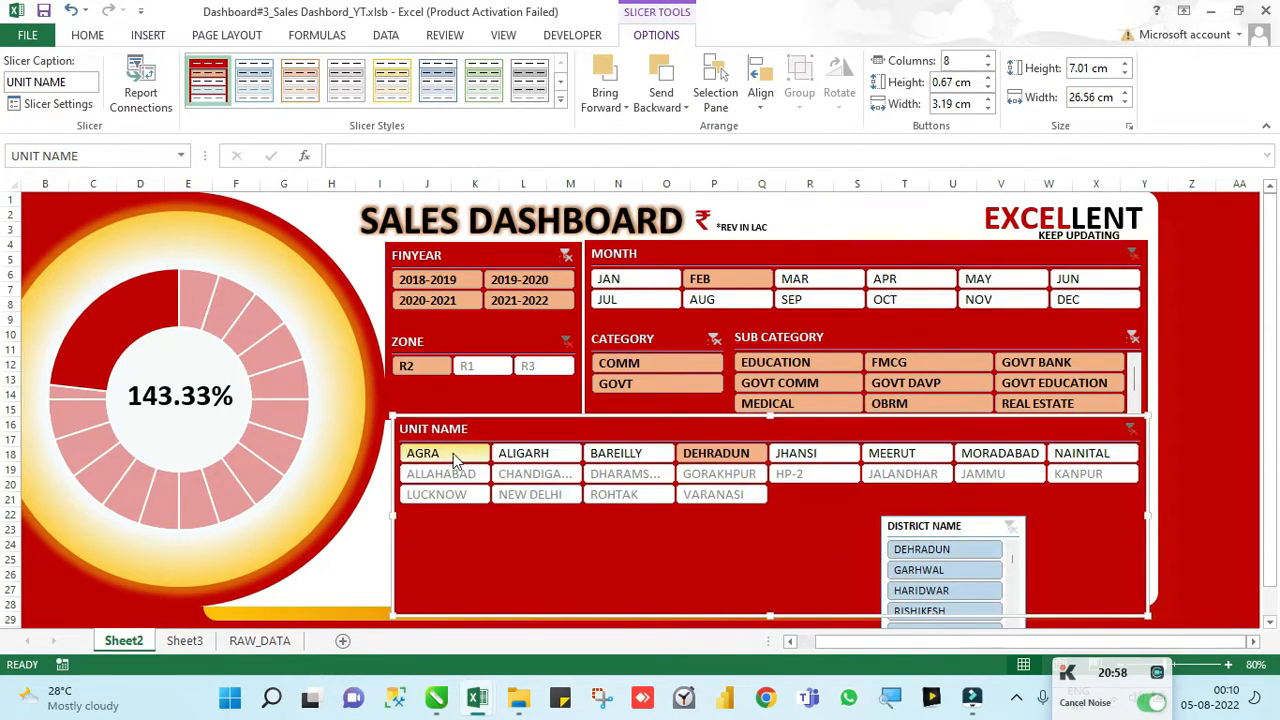
Step: Hide items with no data in the UNIT NAME slicer and shorten it to leave room below for DISTRICT NAME
{"action": "right_click", "coordinate": [652, 428]}
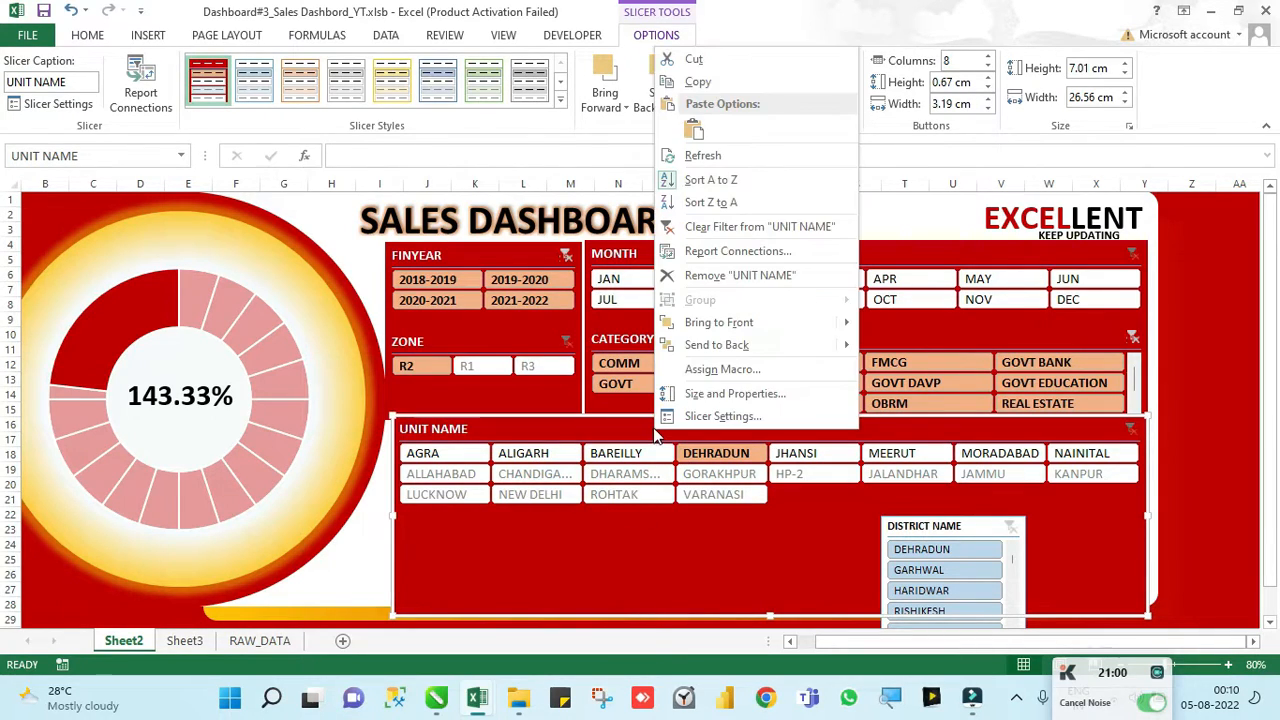
{"action": "left_click", "coordinate": [715, 414]}
{"action": "left_click", "coordinate": [711, 474]}
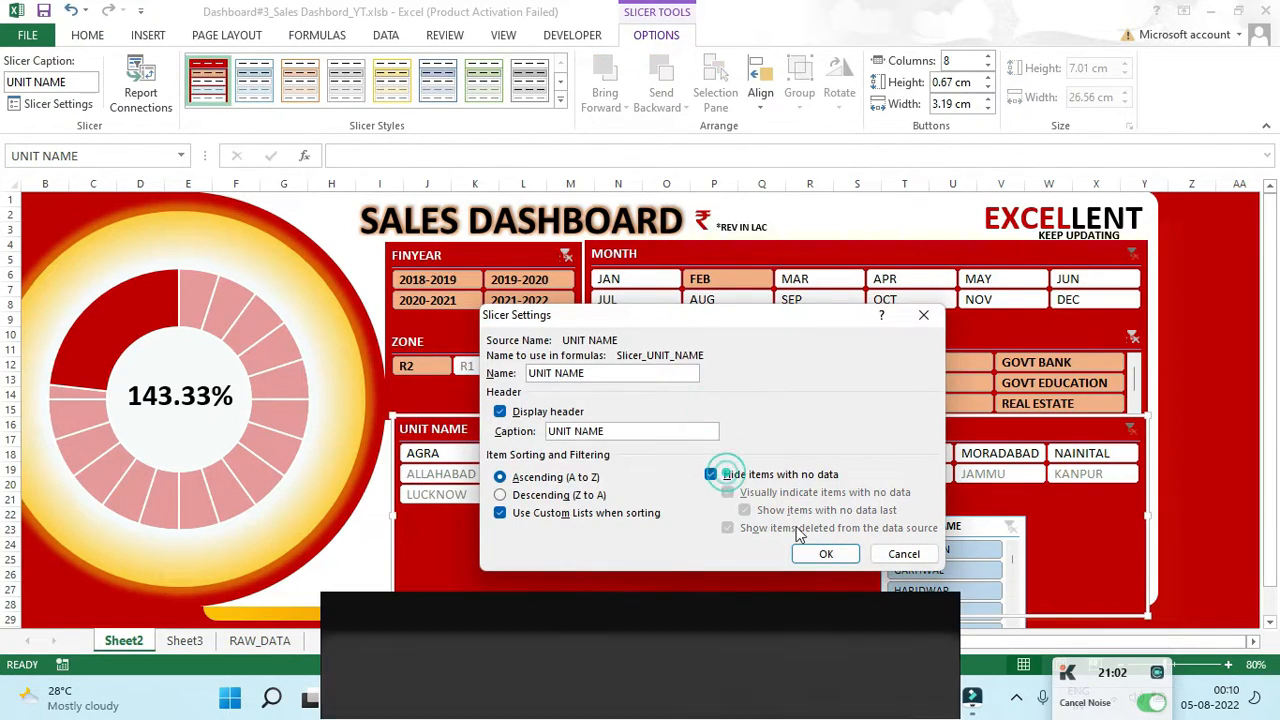
{"action": "left_click", "coordinate": [826, 554]}
{"action": "left_click_drag", "start_coordinate": [790, 617], "coordinate": [794, 500]}
Step: Place the DISTRICT NAME slicer directly below UNIT NAME at its left edge, in the MY_SLIGHT style
{"action": "left_click", "coordinate": [875, 527]}
{"action": "left_click_drag", "start_coordinate": [875, 527], "coordinate": [392, 523]}
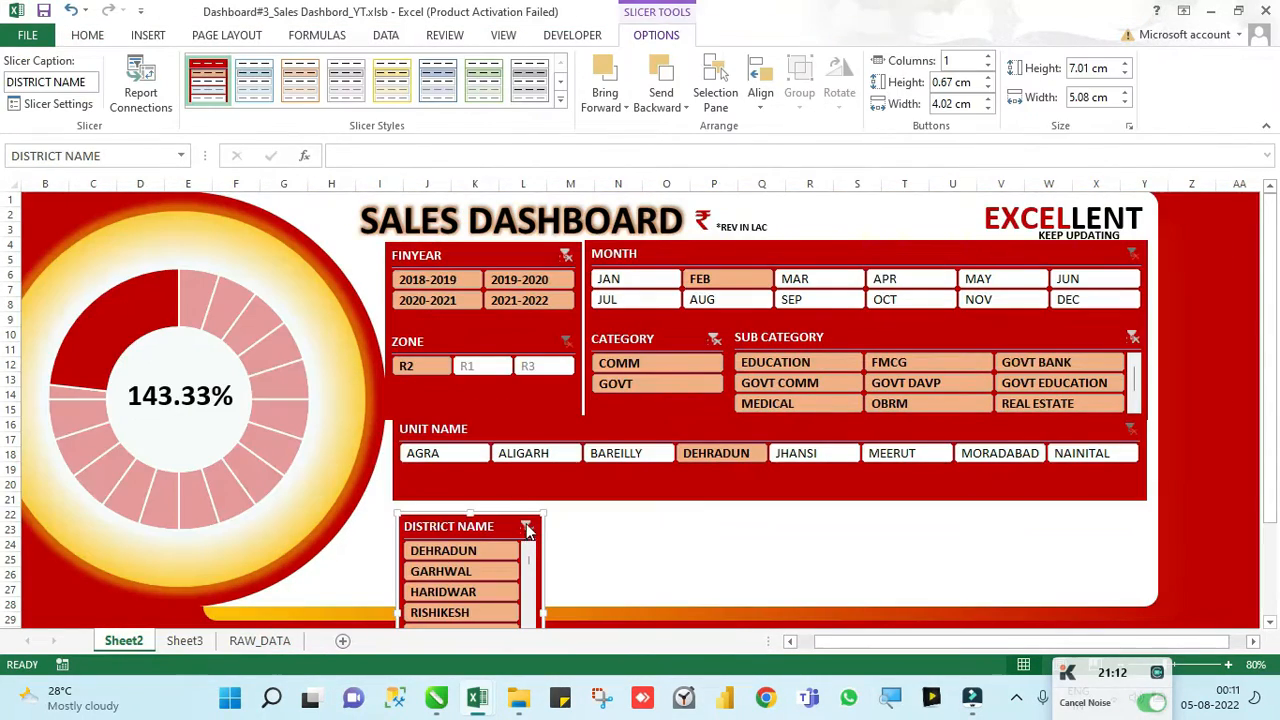
{"action": "left_click_drag", "start_coordinate": [507, 518], "coordinate": [504, 510]}
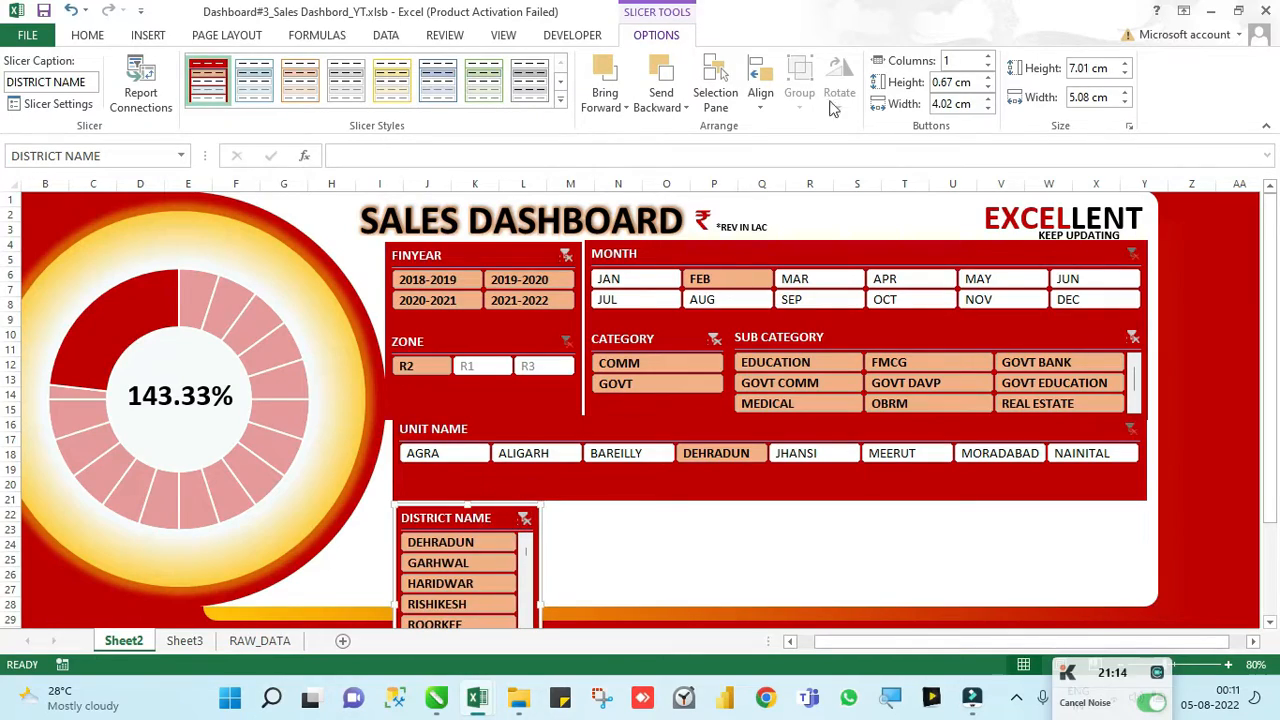
Step: Set the DISTRICT NAME slicer to 8 columns, widen it to about 26.53 cm and fit it against UNIT NAME's lower edge
{"action": "type", "text": "8"}
{"action": "key", "text": "Return"}
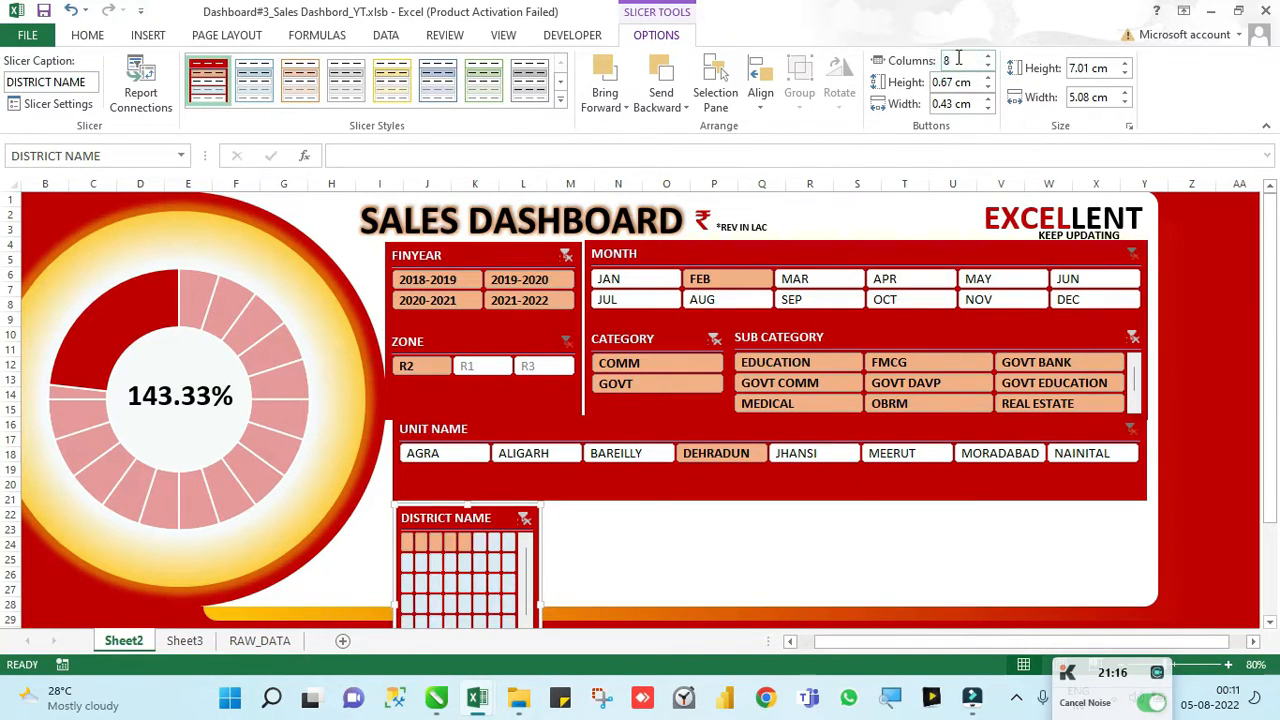
{"action": "left_click_drag", "start_coordinate": [538, 601], "coordinate": [1147, 563]}
{"action": "left_click_drag", "start_coordinate": [882, 523], "coordinate": [878, 518]}
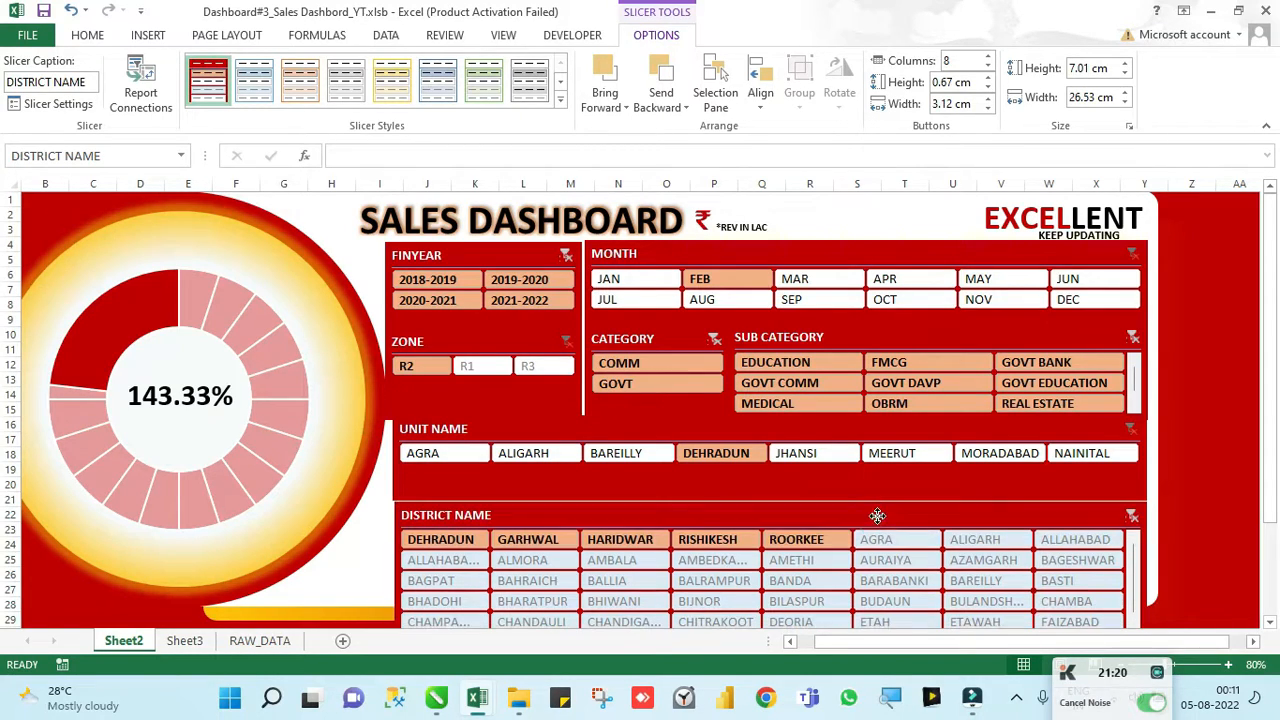
Step: Set the DISTRICT NAME slicer to hide items with no data
{"action": "scroll", "coordinate": [948, 477], "scroll_direction": "down", "scroll_amount": 1}
{"action": "right_click", "coordinate": [872, 512]}
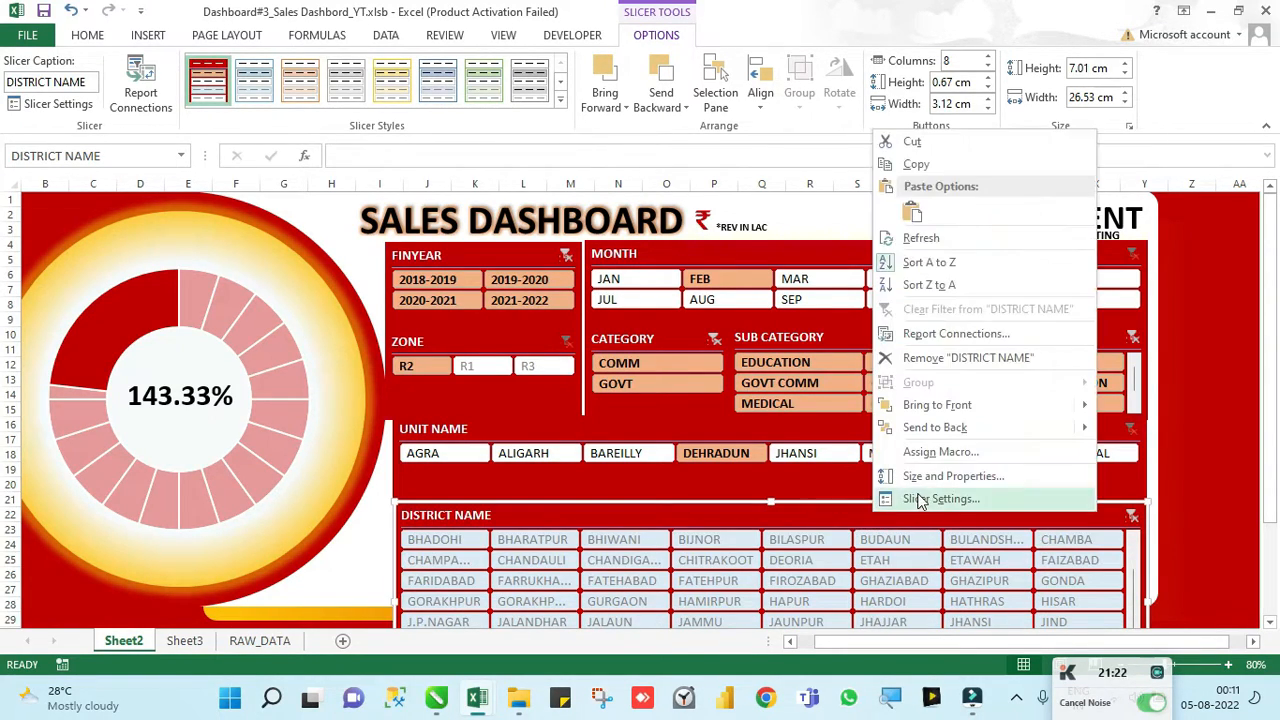
{"action": "left_click", "coordinate": [940, 496]}
{"action": "left_click", "coordinate": [916, 555]}
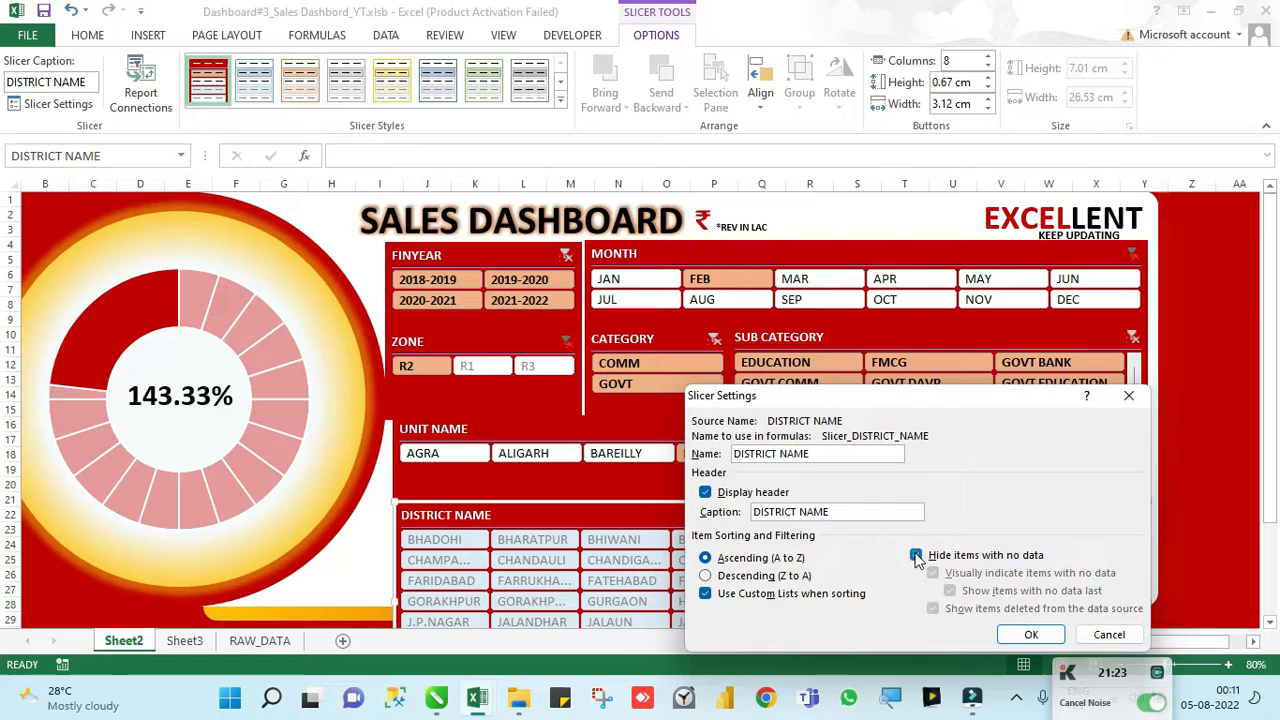
{"action": "left_click", "coordinate": [1028, 636]}
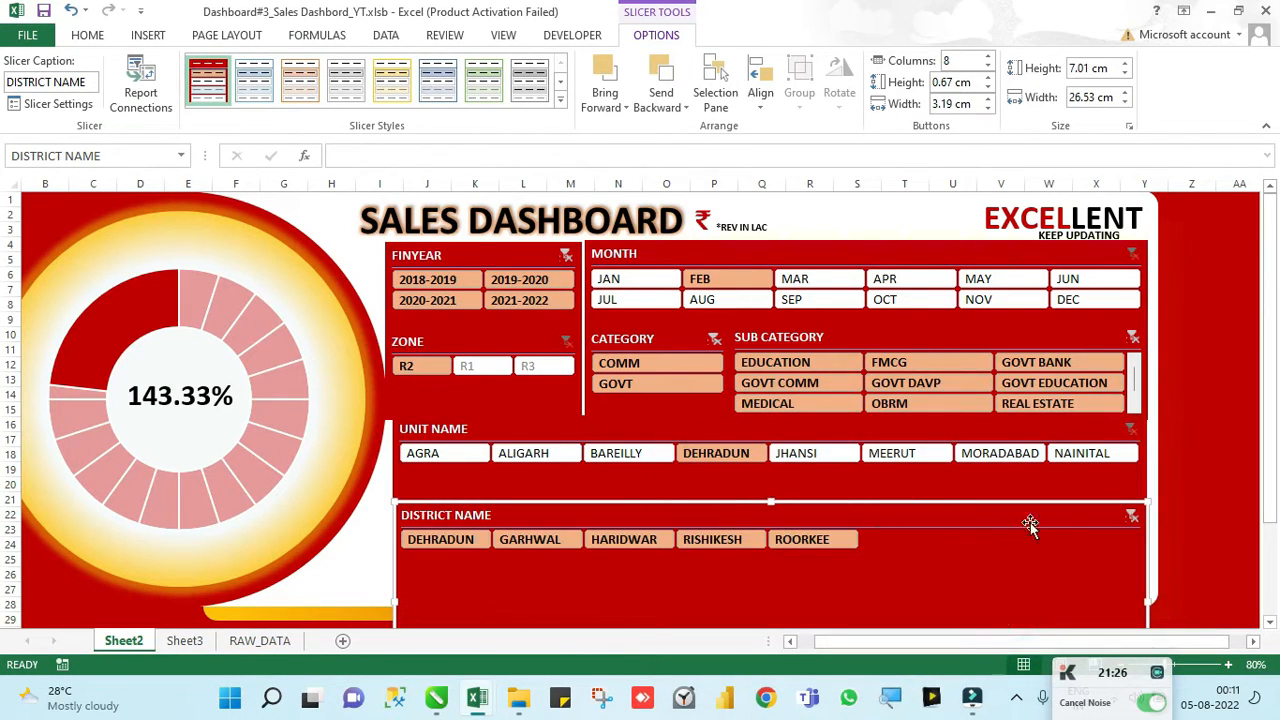
Step: Shorten the DISTRICT NAME slicer to about 3.45 cm high so it ends inside the white dashboard panel
{"action": "scroll", "coordinate": [1040, 520], "scroll_direction": "down", "scroll_amount": 1}
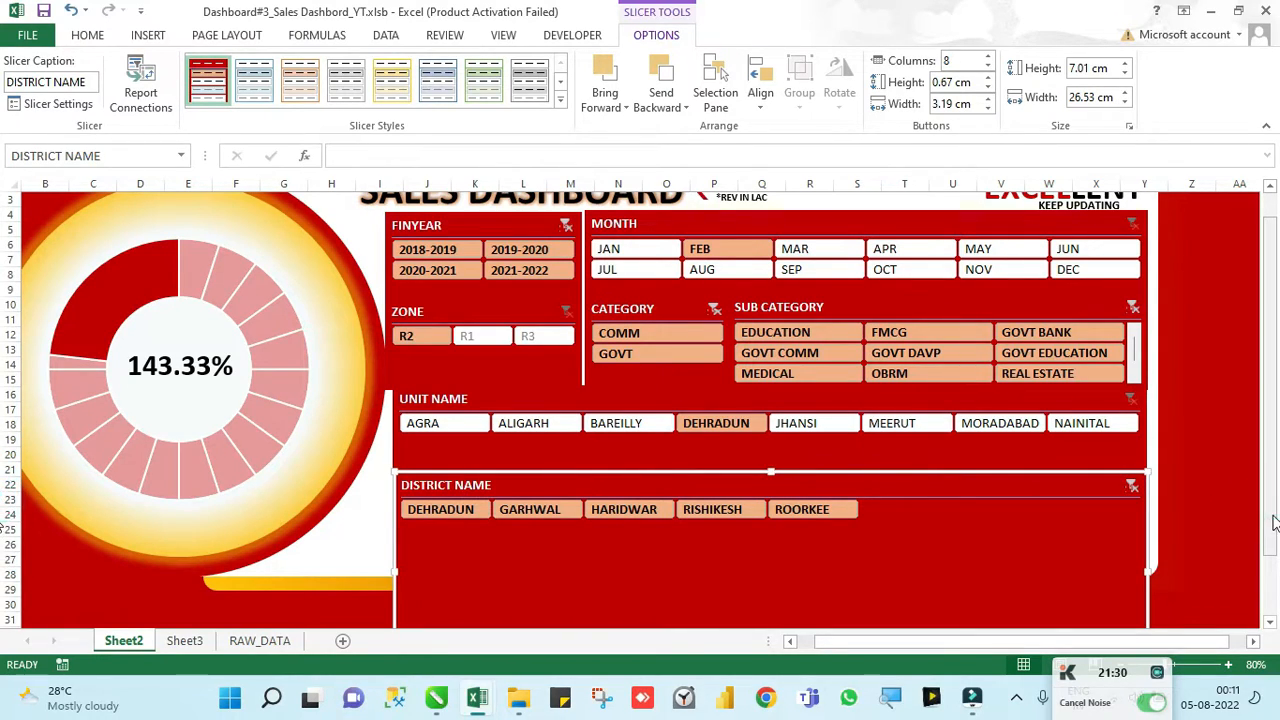
{"action": "left_click_drag", "start_coordinate": [1271, 515], "coordinate": [1277, 577]}
{"action": "left_click", "coordinate": [849, 543]}
{"action": "left_click_drag", "start_coordinate": [770, 597], "coordinate": [783, 494]}
{"action": "left_click", "coordinate": [1180, 386]}
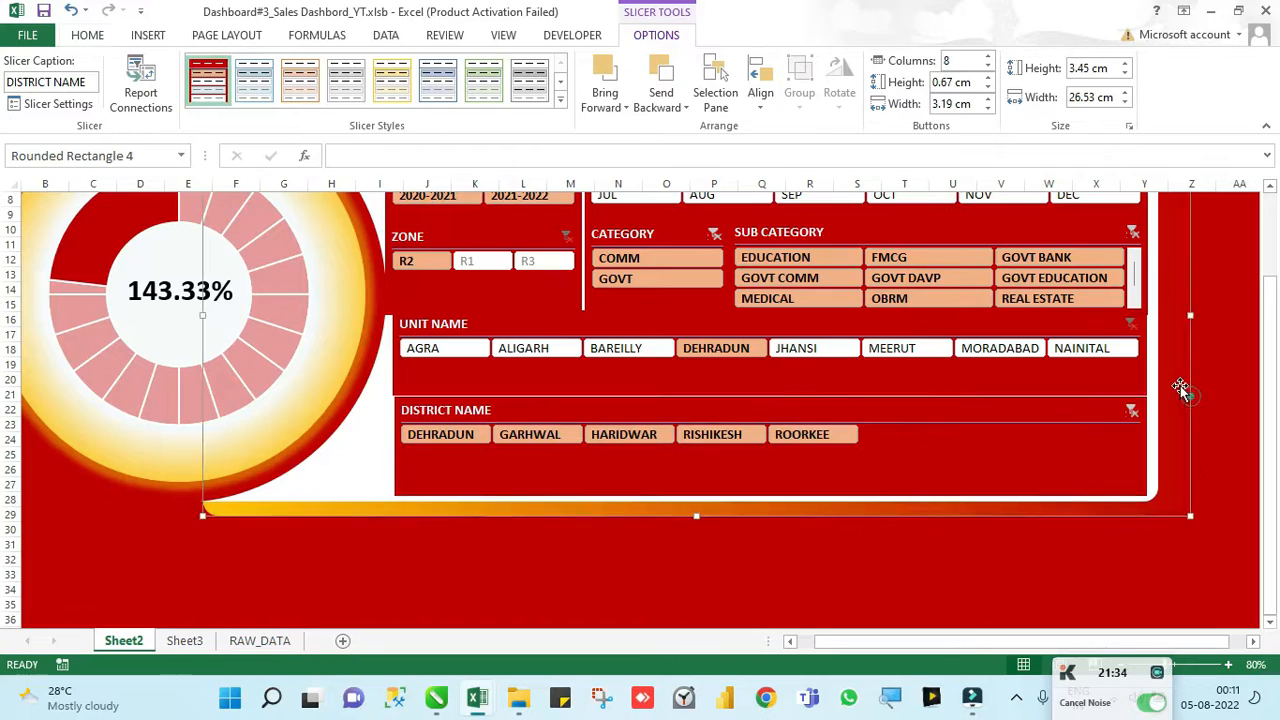
Step: Clear the filters on the UNIT NAME, ZONE and MONTH slicers
{"action": "scroll", "coordinate": [1176, 381], "scroll_direction": "up", "scroll_amount": 3}
{"action": "left_click", "coordinate": [1130, 429]}
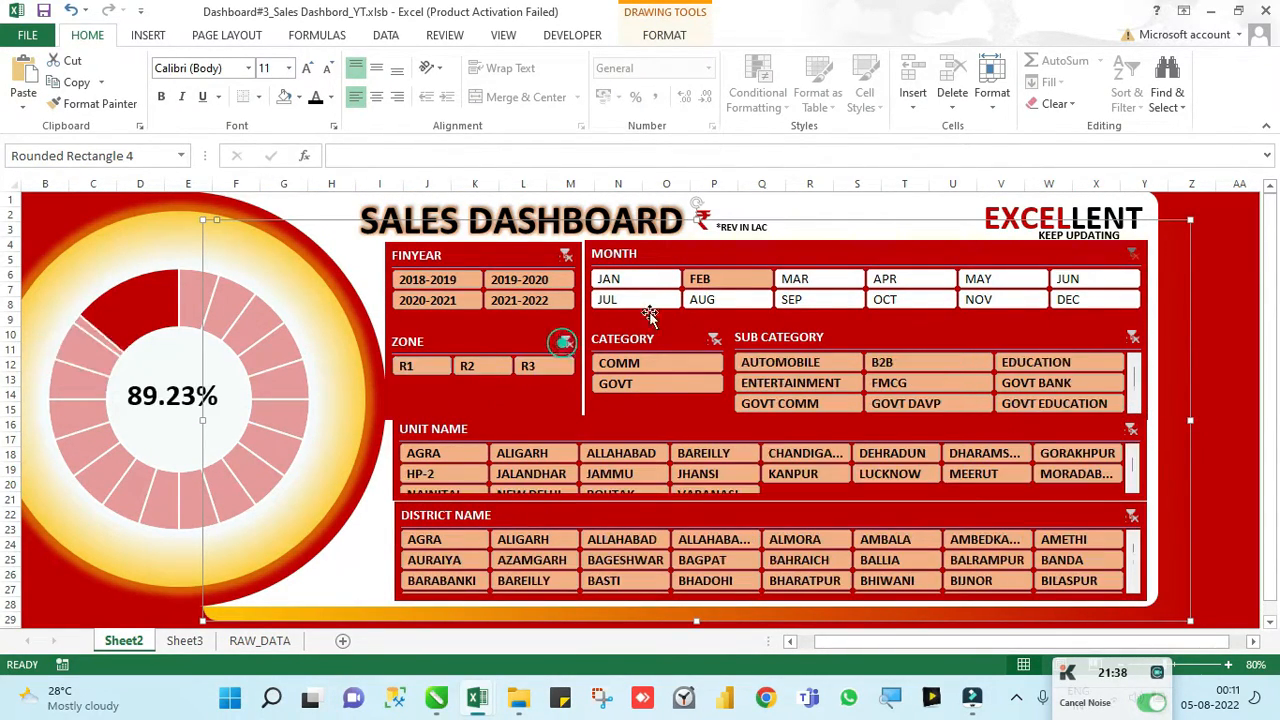
{"action": "left_click", "coordinate": [1131, 255]}
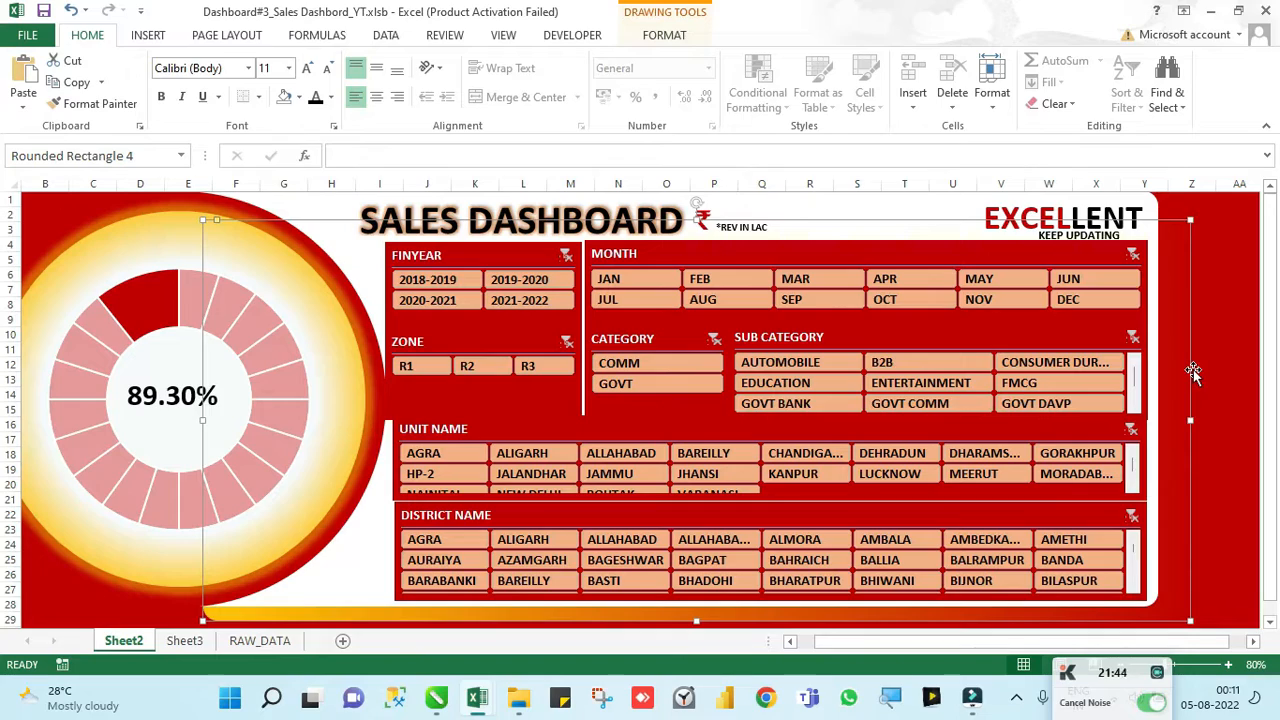
{"action": "left_click", "coordinate": [1222, 365]}
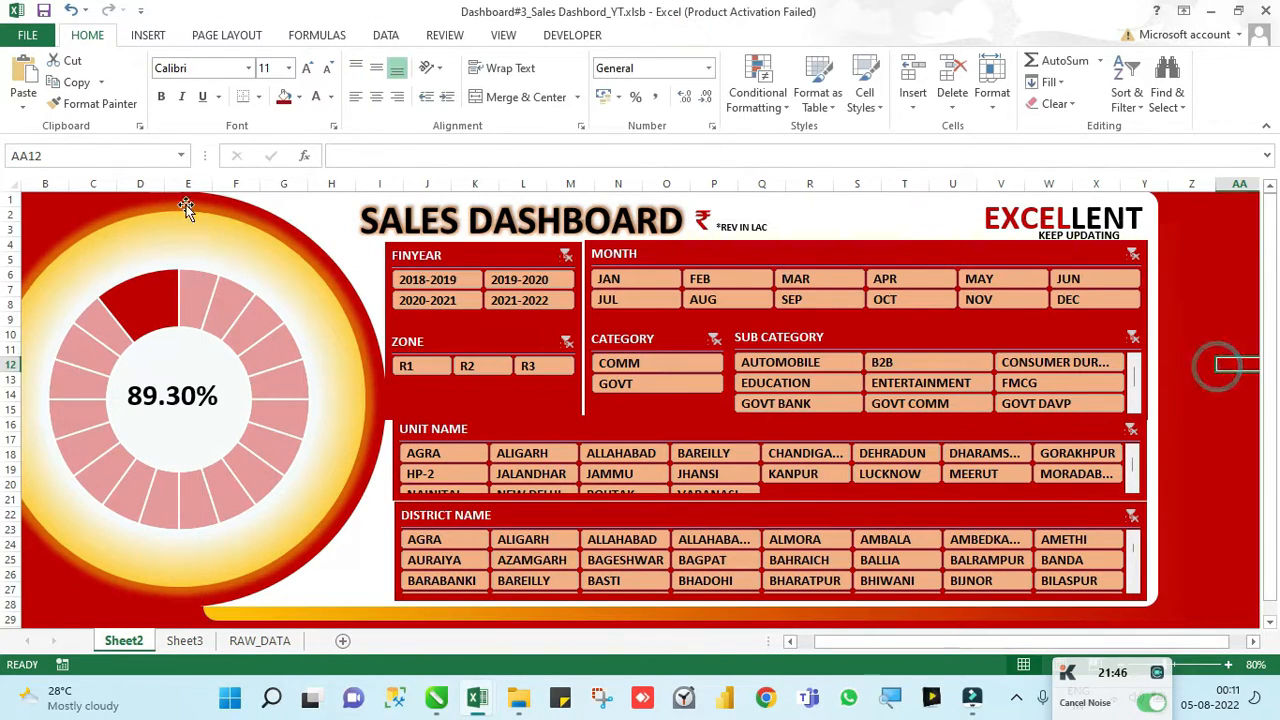
Step: Centre the percentage text horizontally and vertically in its box and position the box in the middle of the doughnut hole
{"action": "left_click", "coordinate": [175, 393]}
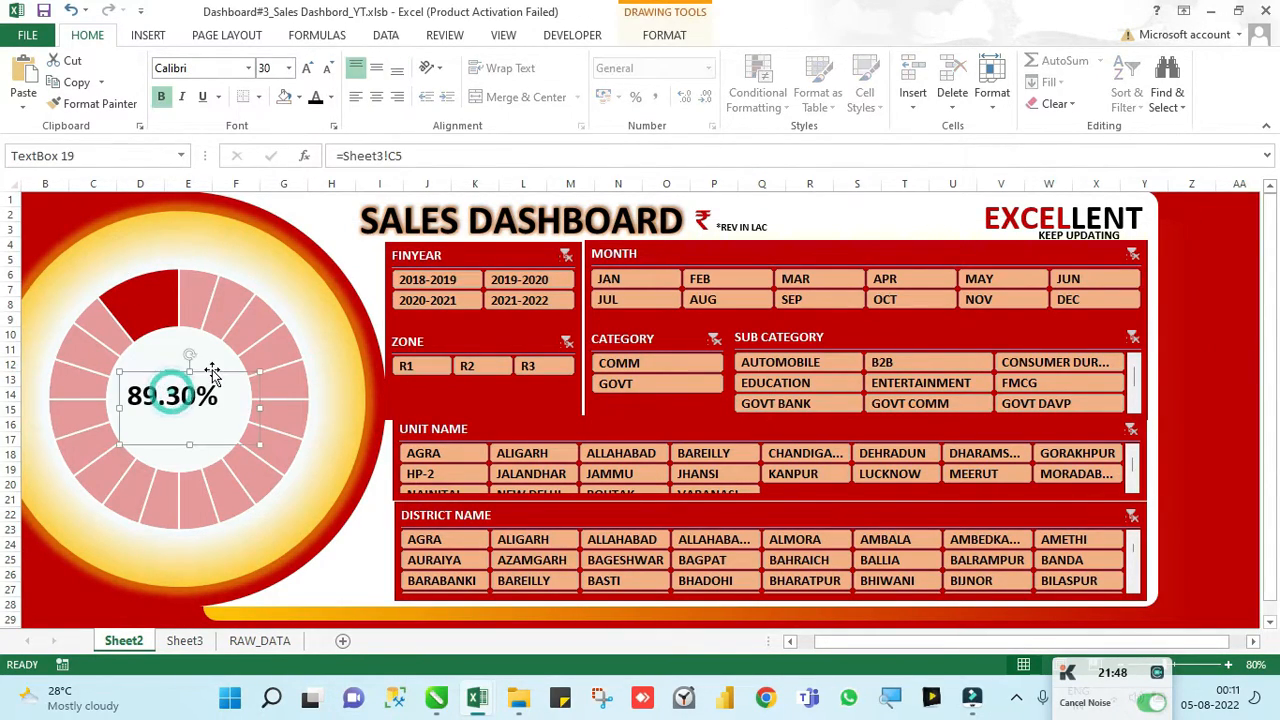
{"action": "left_click", "coordinate": [376, 96]}
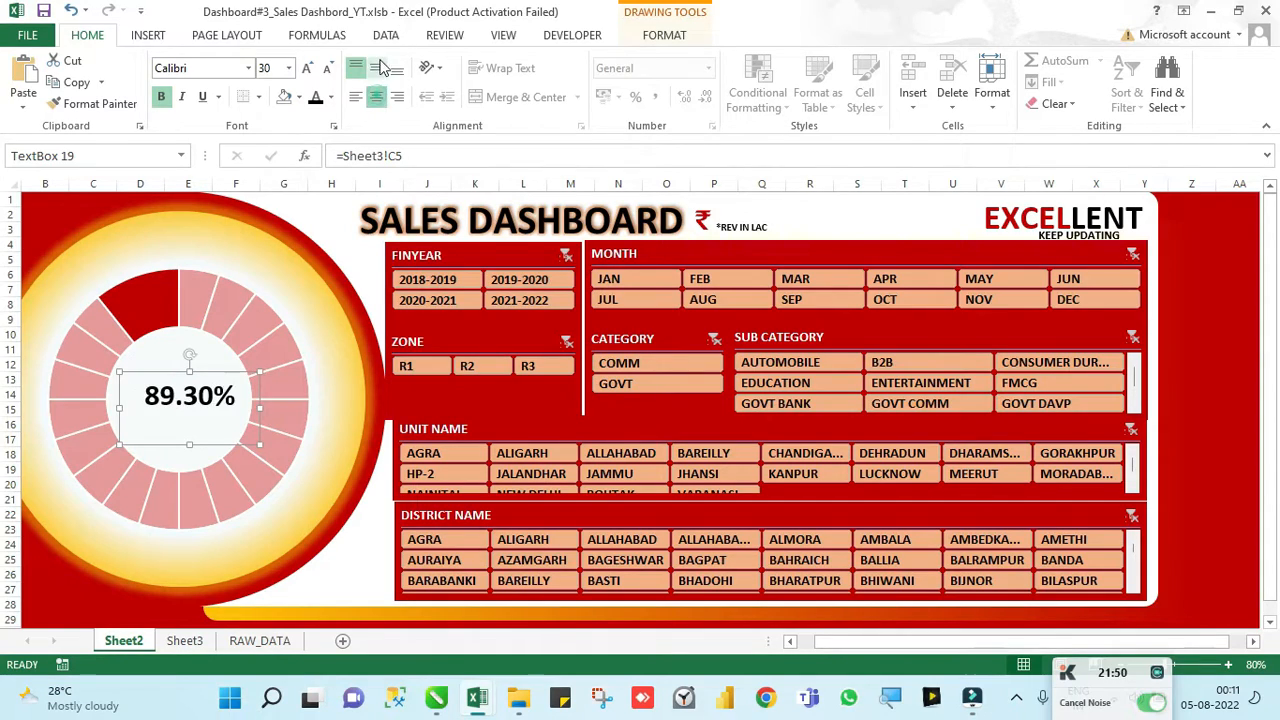
{"action": "left_click", "coordinate": [376, 67]}
{"action": "left_click_drag", "start_coordinate": [220, 372], "coordinate": [210, 356]}
{"action": "type", "text": "4"}
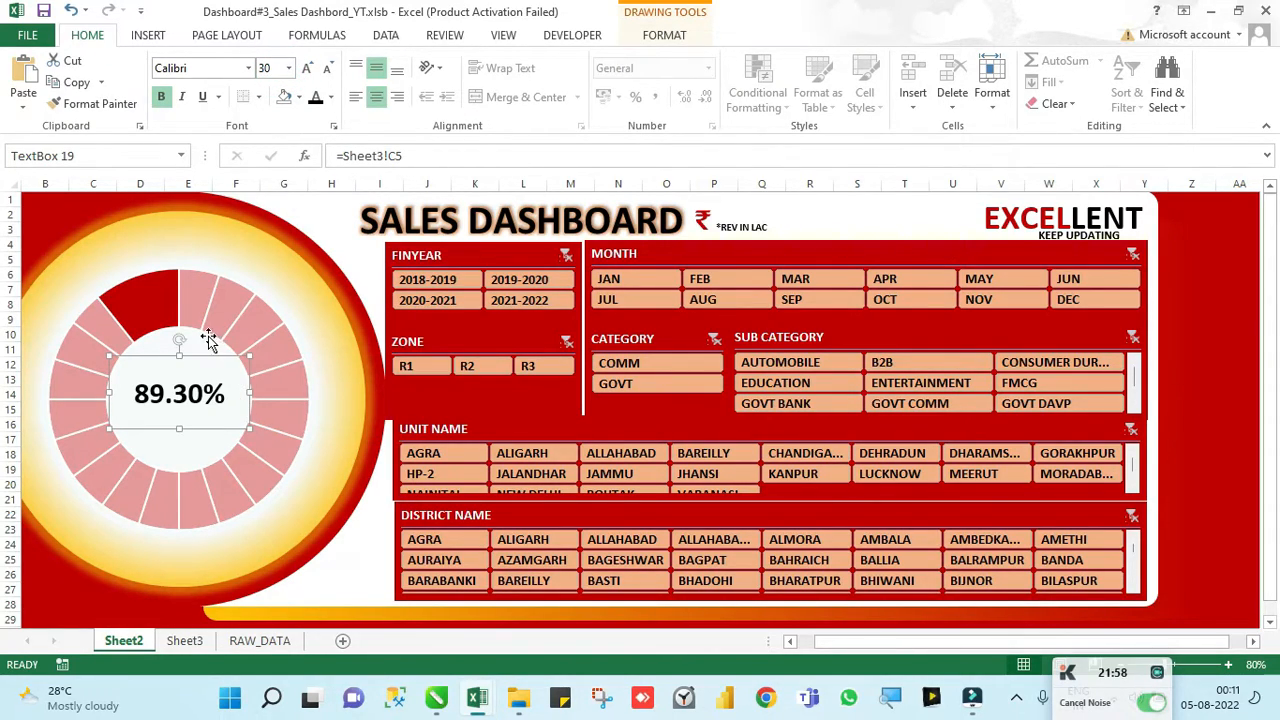
Step: Add a text box about 8.07 cm wide and 1.55 cm high just above the doughnut chart
{"action": "left_click", "coordinate": [140, 36]}
{"action": "left_click", "coordinate": [1021, 78]}
{"action": "left_click_drag", "start_coordinate": [115, 217], "coordinate": [345, 263]}
Step: Try to link the new text box to the Sum of REV value on Sheet3 with a GETPIVOTDATA reference
{"action": "left_click", "coordinate": [377, 156]}
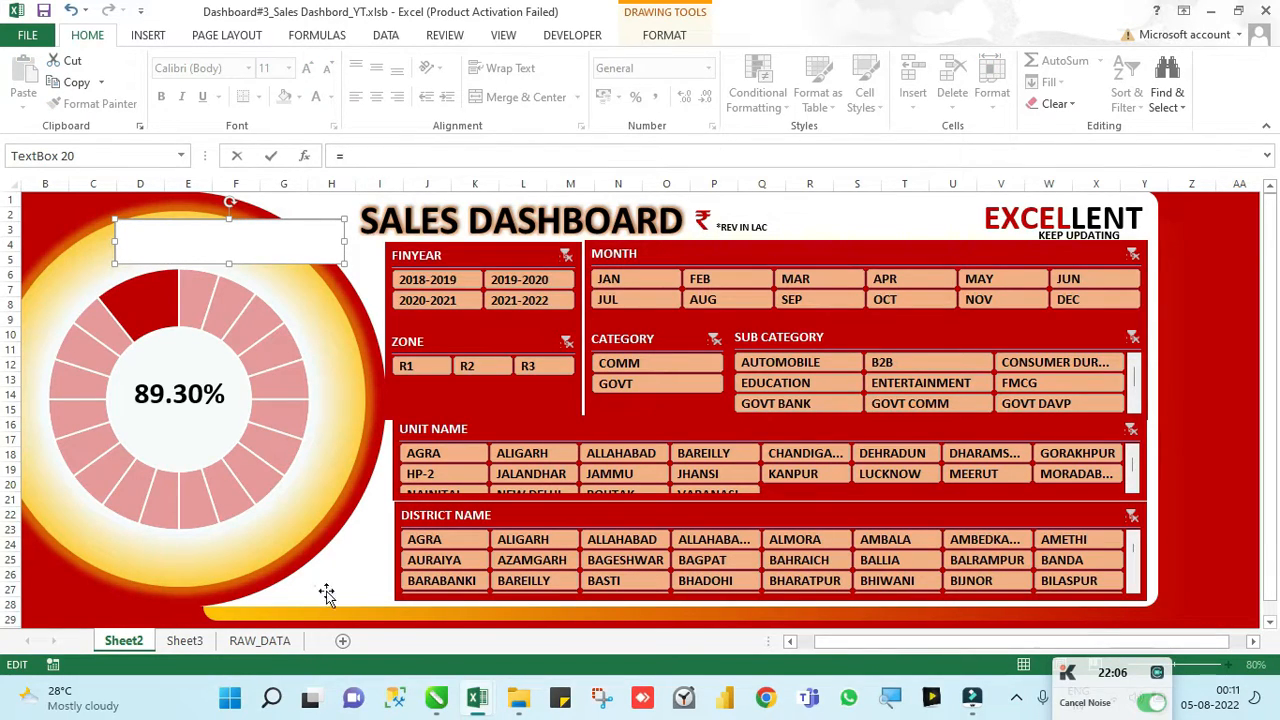
{"action": "left_click", "coordinate": [190, 643]}
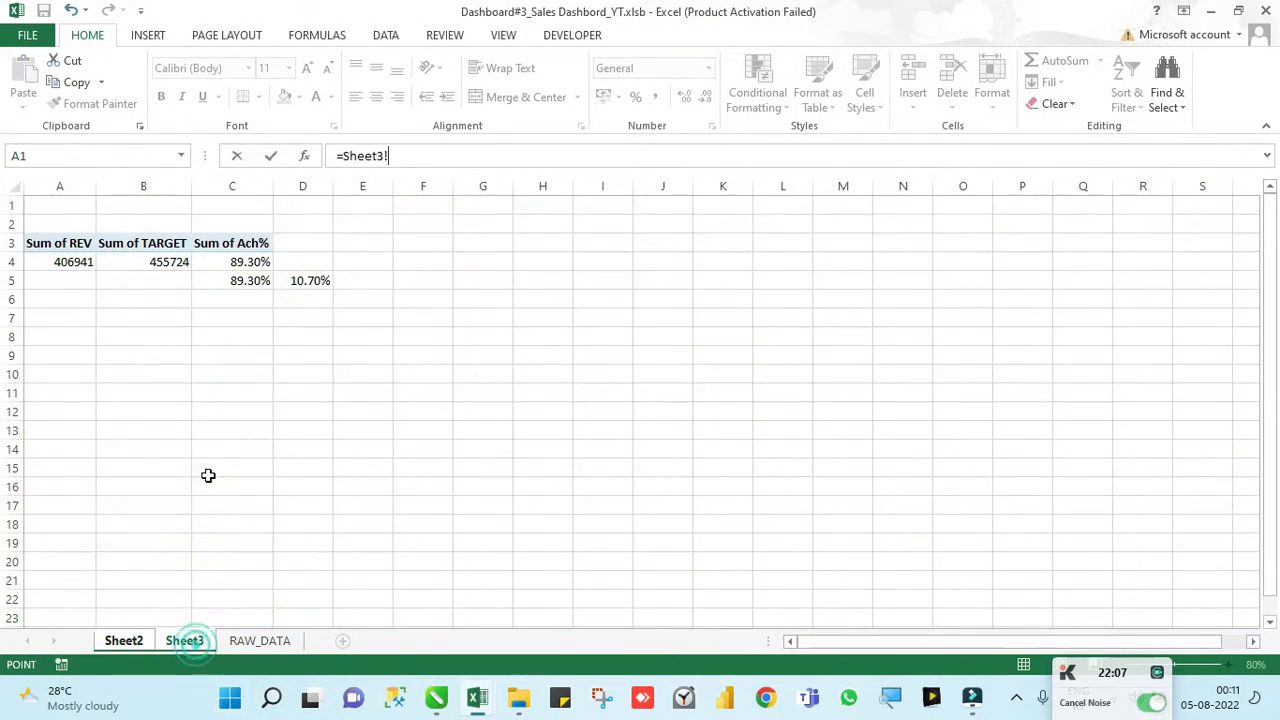
{"action": "left_click", "coordinate": [61, 263]}
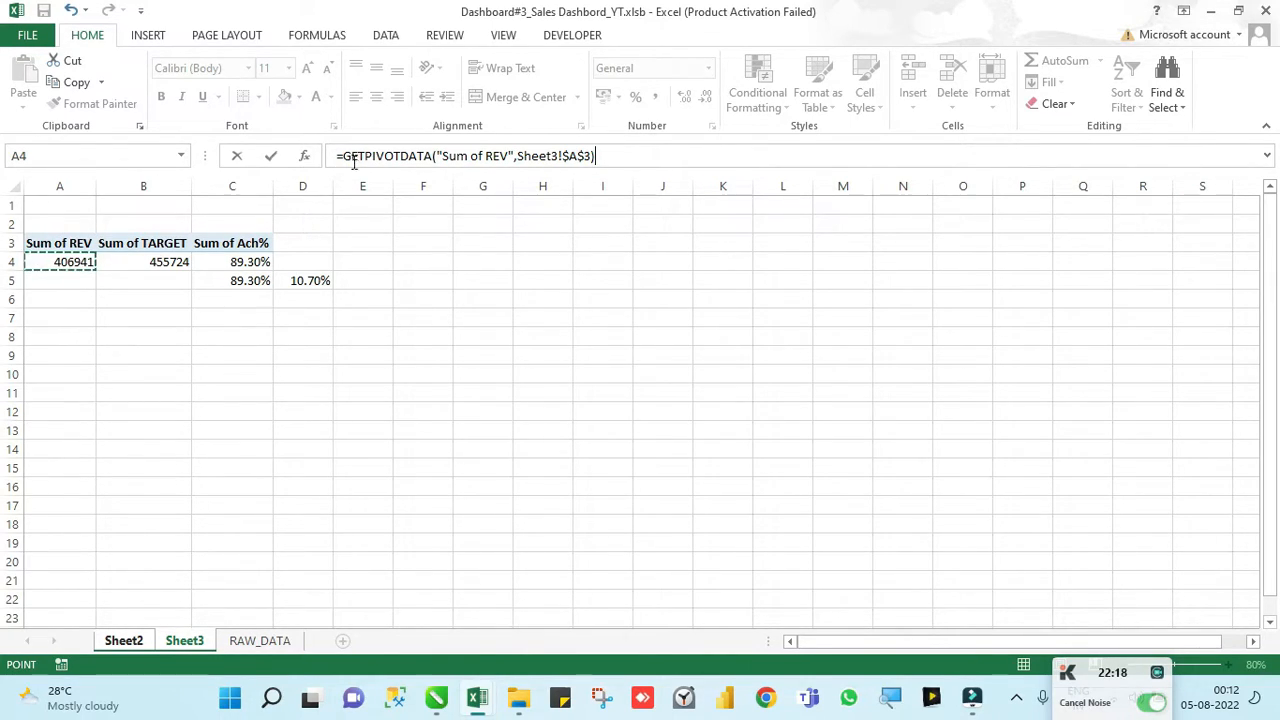
{"action": "key", "text": "Return"}
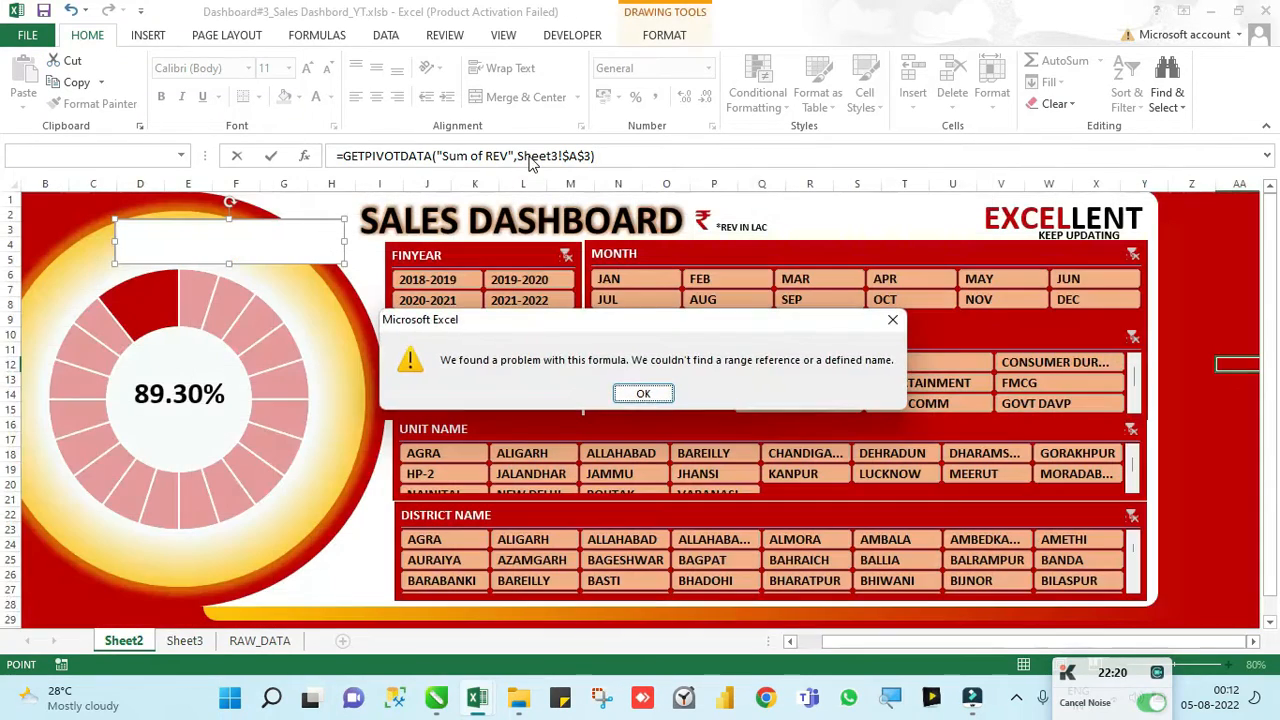
{"action": "key", "text": "Return"}
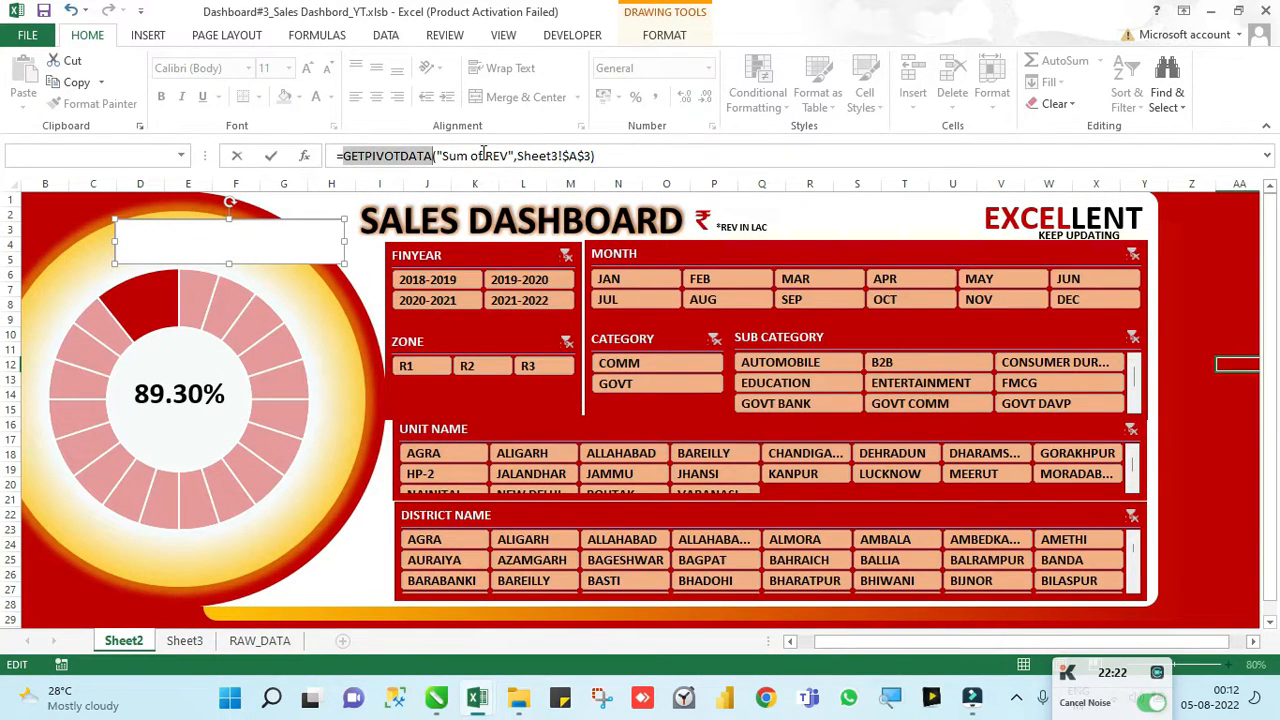
{"action": "key", "text": "Escape"}
Step: Link the new text box above the doughnut to the revenue cell with the formula =Sheet3!A4
{"action": "left_click", "coordinate": [175, 246]}
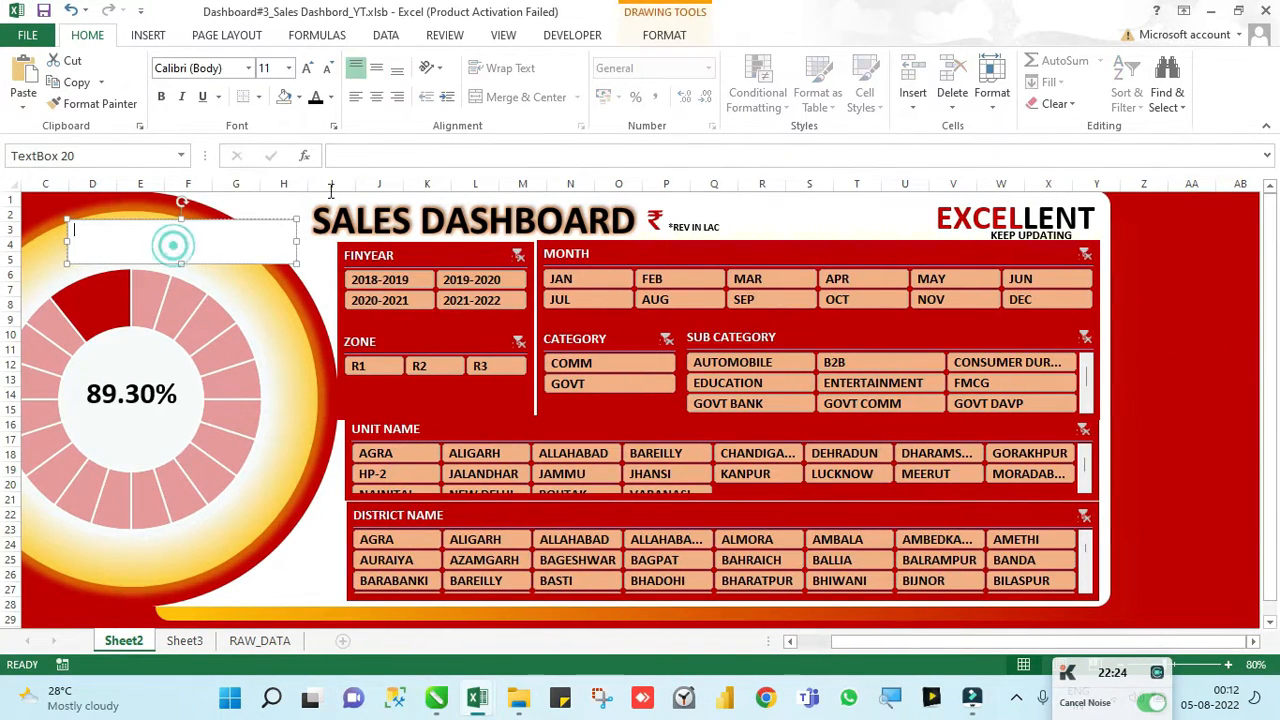
{"action": "left_click", "coordinate": [407, 153]}
{"action": "type", "text": "="}
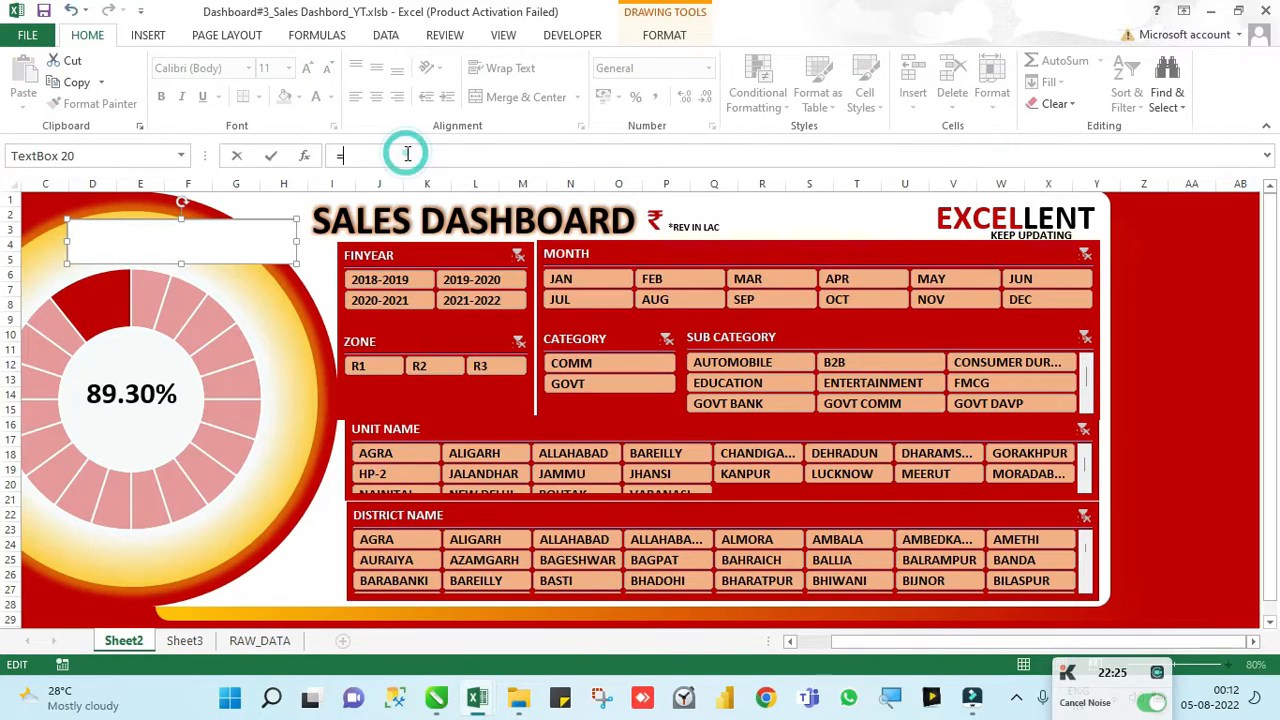
{"action": "left_click", "coordinate": [196, 646]}
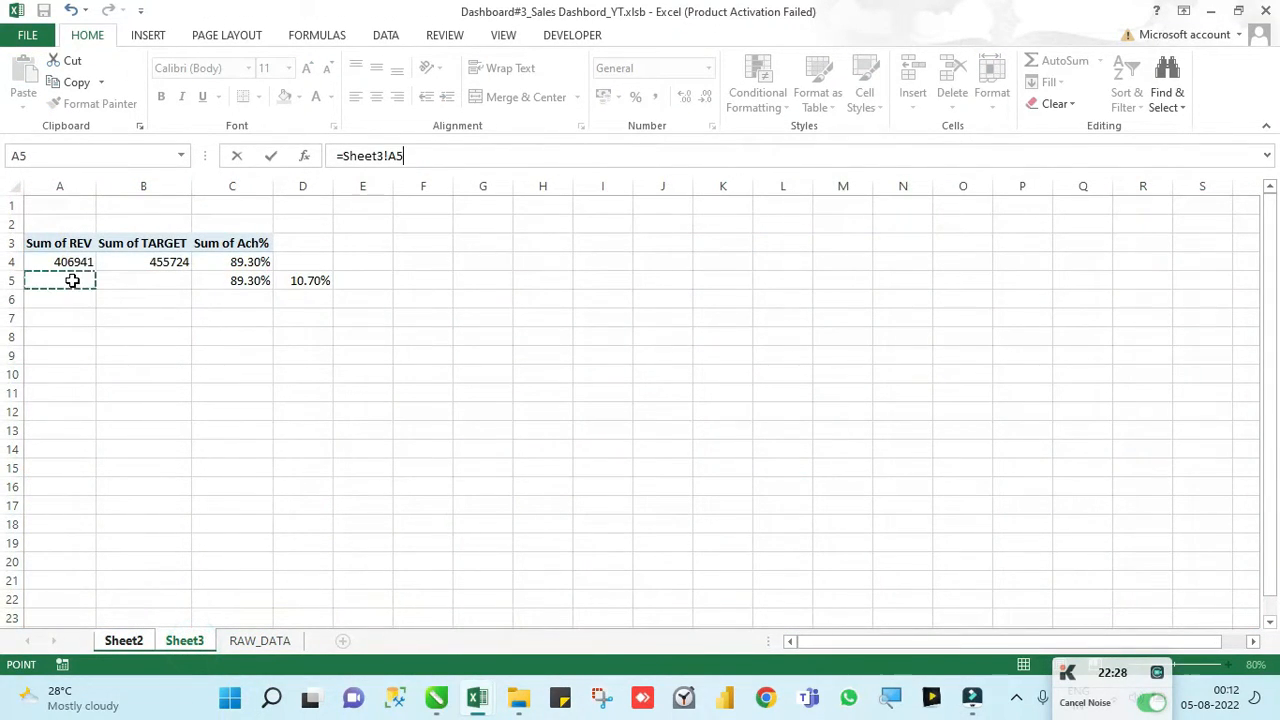
{"action": "key", "text": "Return"}
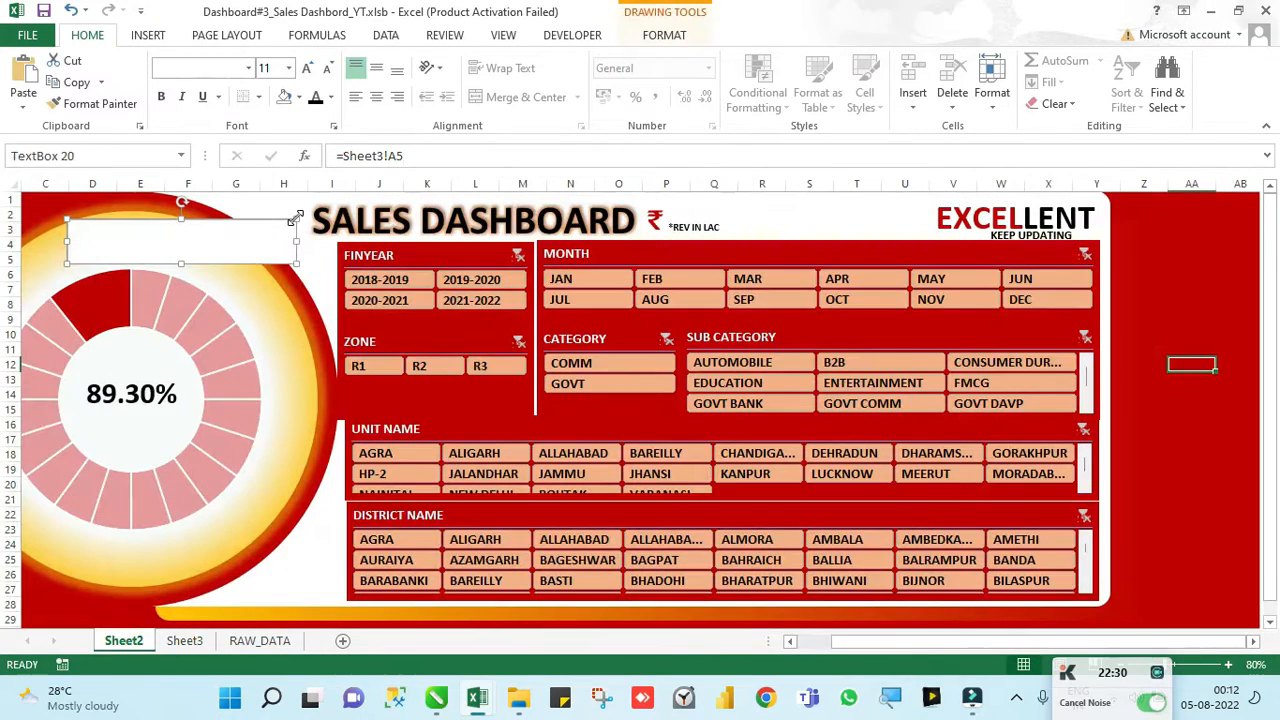
{"action": "left_click", "coordinate": [428, 157]}
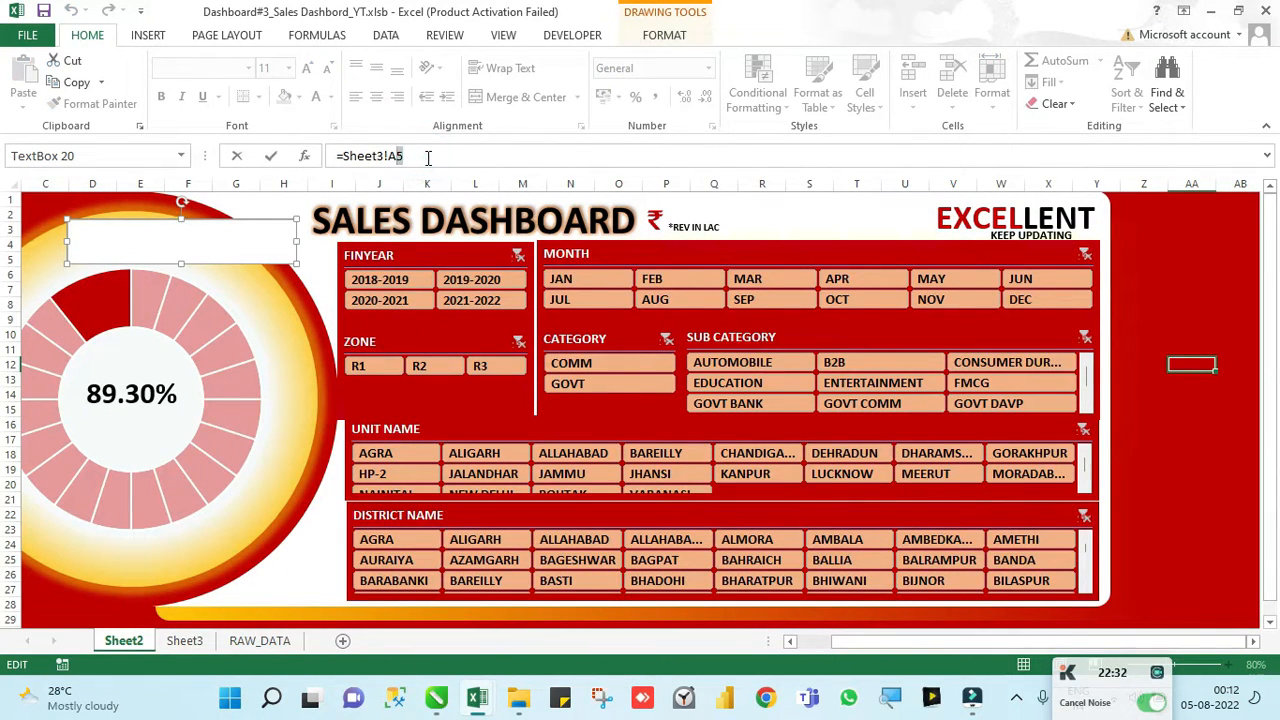
{"action": "type", "text": "4"}
{"action": "key", "text": "Return"}
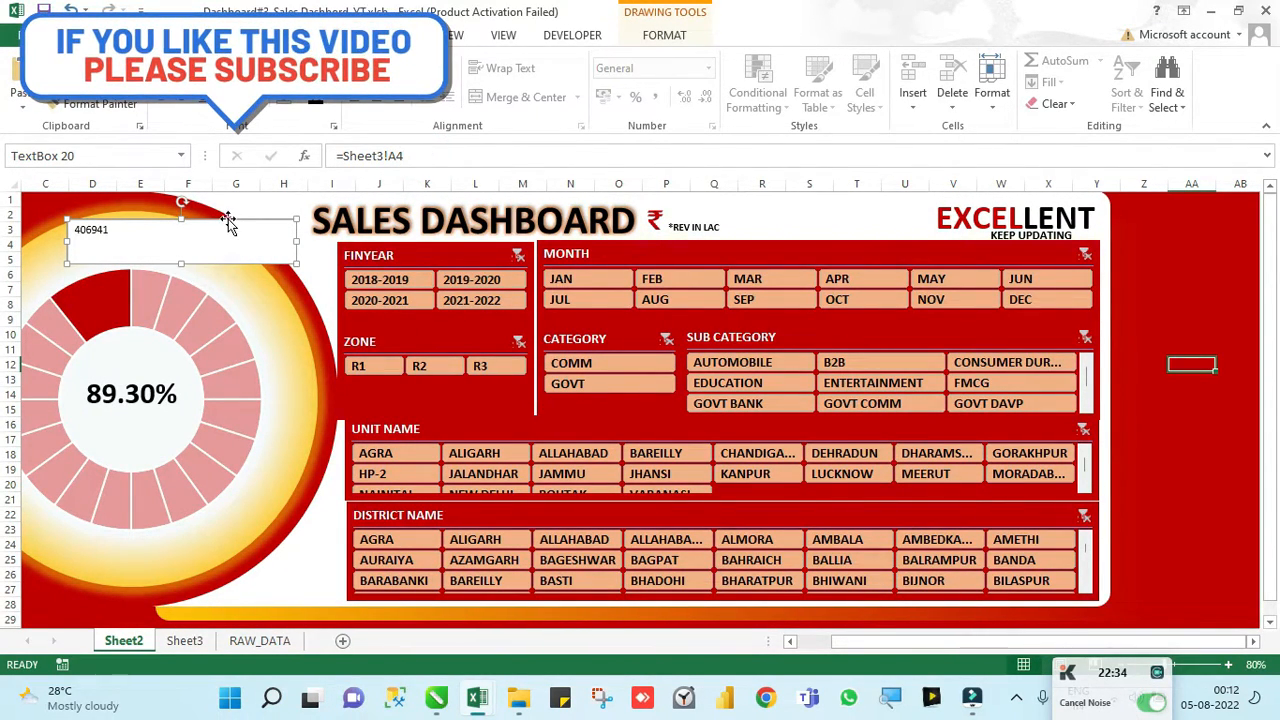
Step: Middle-align the revenue text at font size 40 and shift its box slightly to centre it over the doughnut
{"action": "left_click_drag", "start_coordinate": [877, 640], "coordinate": [866, 640]}
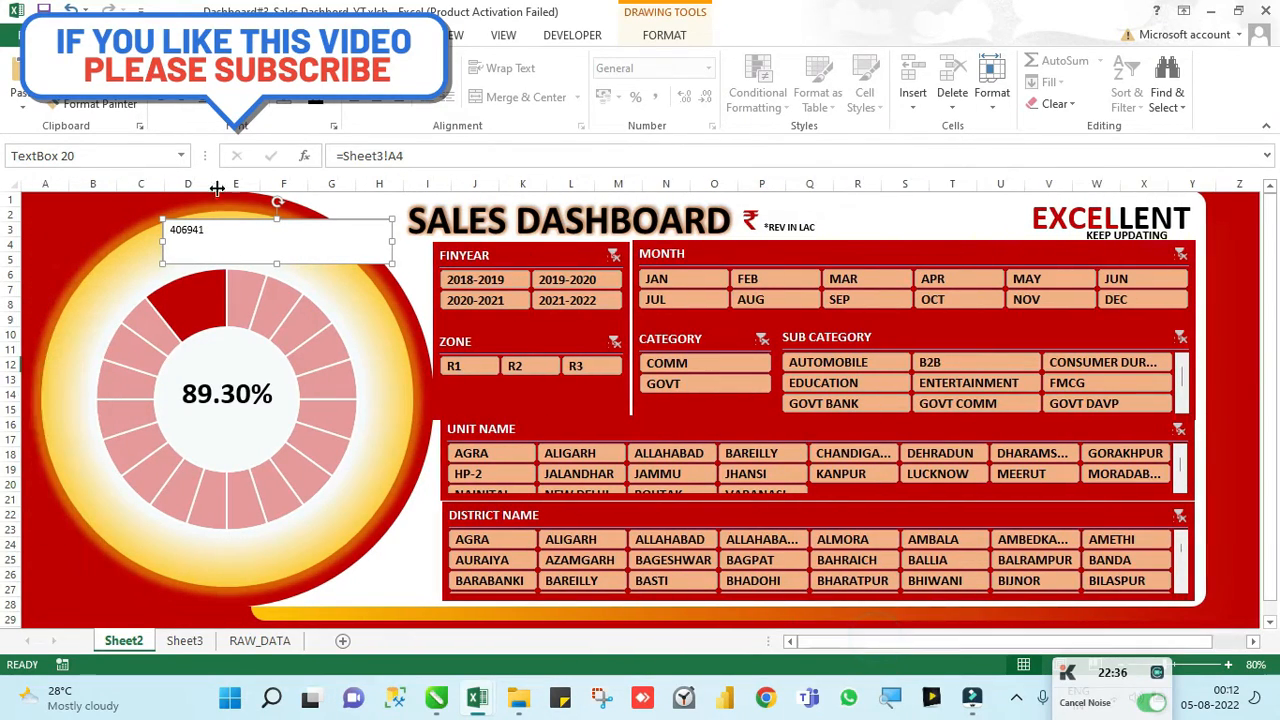
{"action": "left_click", "coordinate": [378, 69]}
{"action": "type", "text": "40"}
{"action": "key", "text": "Return"}
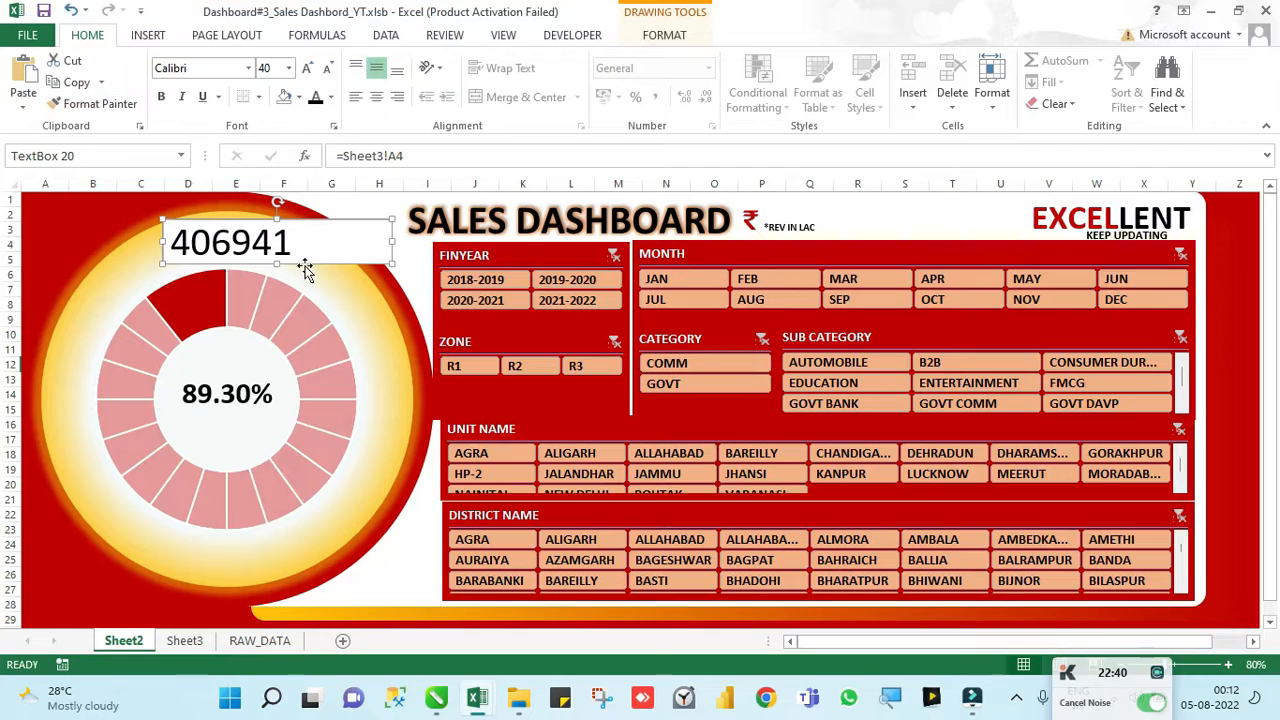
{"action": "left_click_drag", "start_coordinate": [325, 221], "coordinate": [311, 225]}
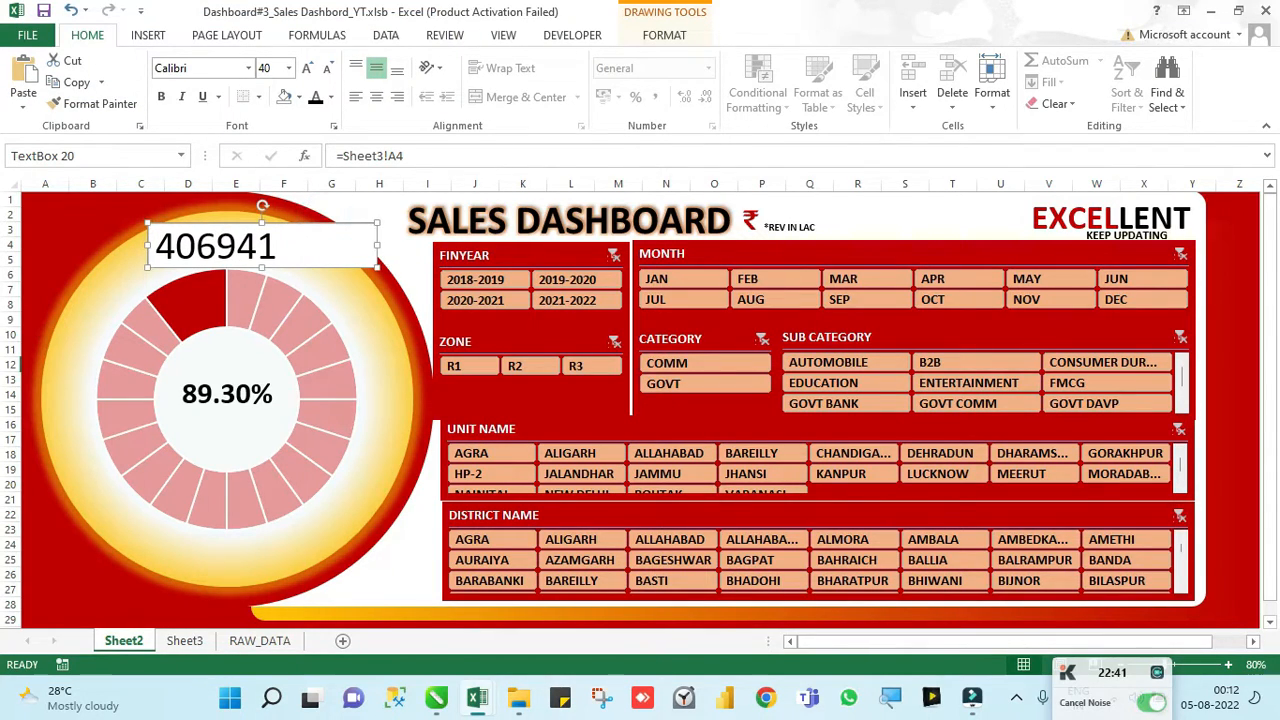
Step: Format the Sum of REV and Sum of TARGET values on Sheet3 as numbers with a thousands separator and 0 decimal places
{"action": "left_click", "coordinate": [184, 641]}
{"action": "left_click", "coordinate": [160, 313]}
{"action": "left_click_drag", "start_coordinate": [64, 261], "coordinate": [199, 257]}
{"action": "key", "text": "ctrl+1"}
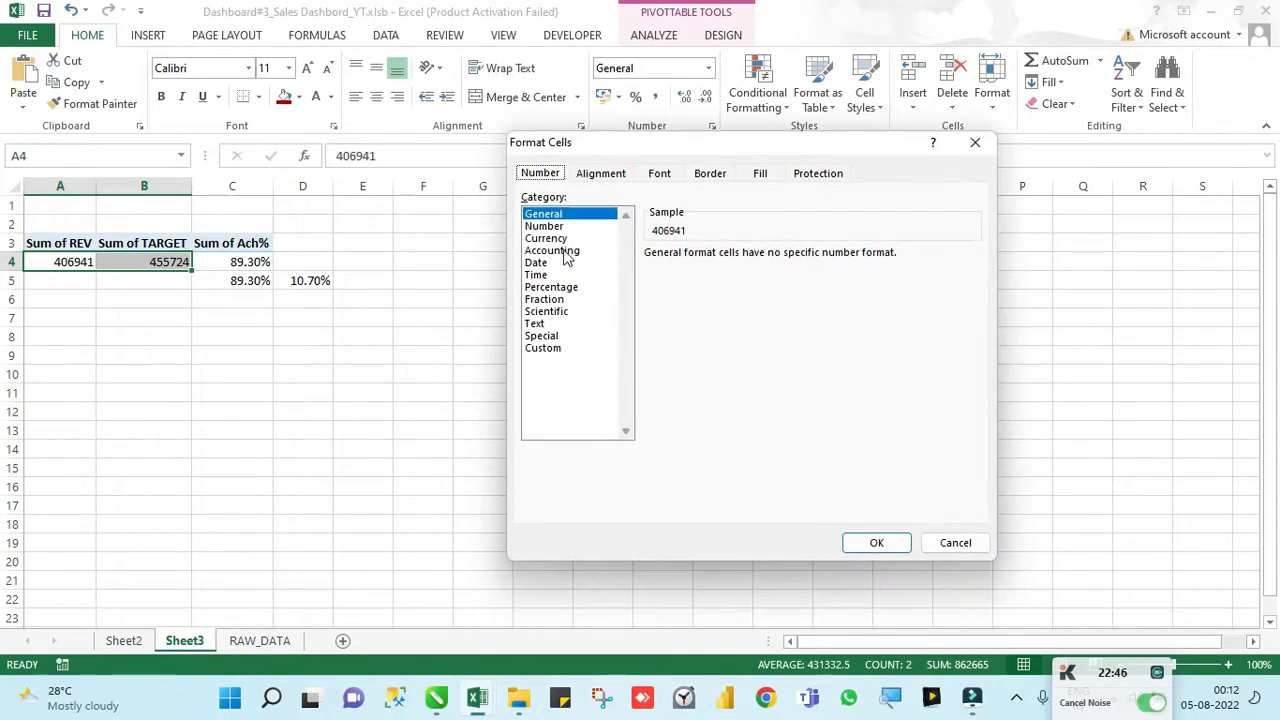
{"action": "left_click", "coordinate": [548, 227]}
{"action": "left_click", "coordinate": [652, 277]}
{"action": "left_click", "coordinate": [771, 260]}
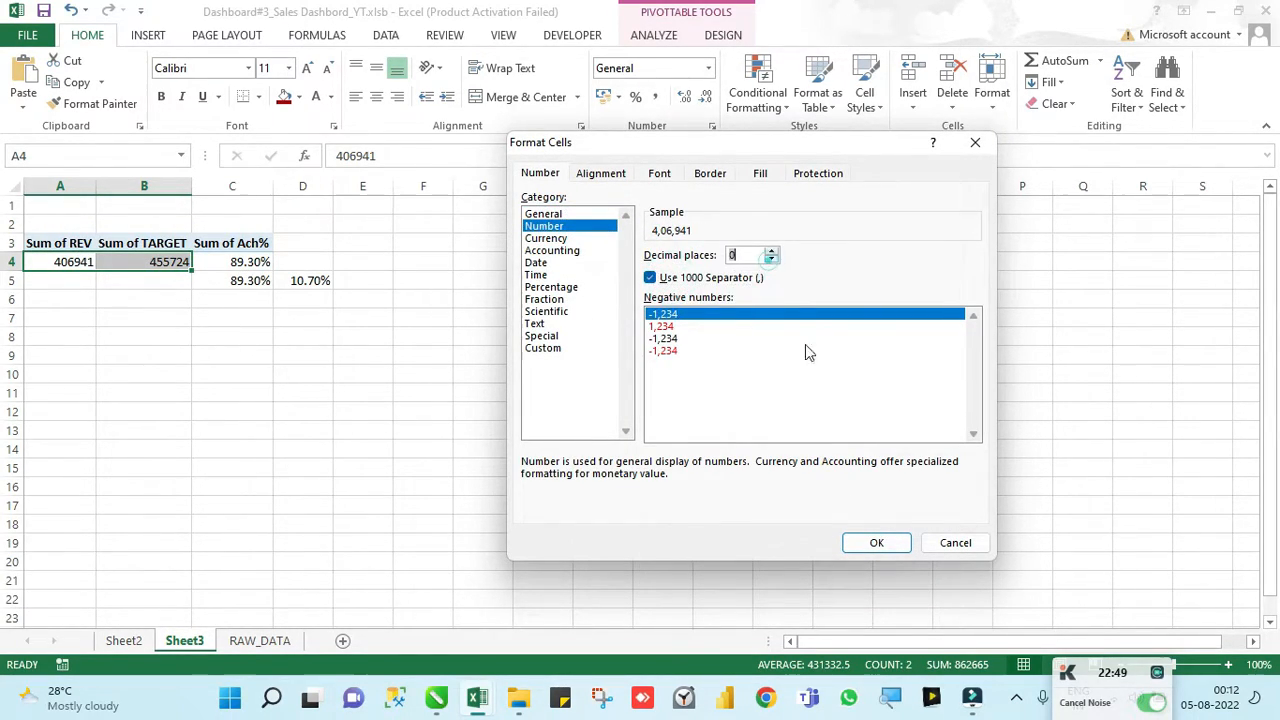
{"action": "left_click", "coordinate": [876, 543]}
Step: Switch to the Dashboard#3_Sales.xlsb workbook, enlarge the box of the curved REVENUE figure and nudge it left to recentre it
{"action": "left_click", "coordinate": [263, 430]}
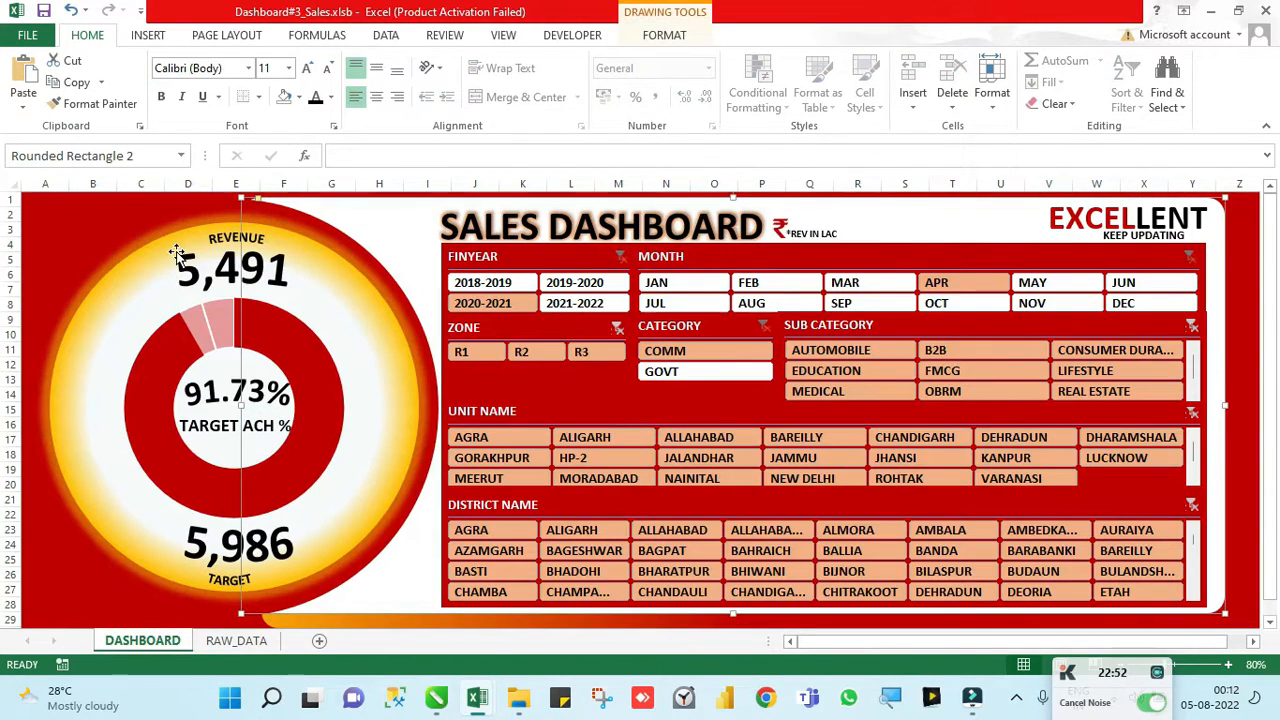
{"action": "left_click", "coordinate": [251, 265]}
{"action": "left_click", "coordinate": [244, 268]}
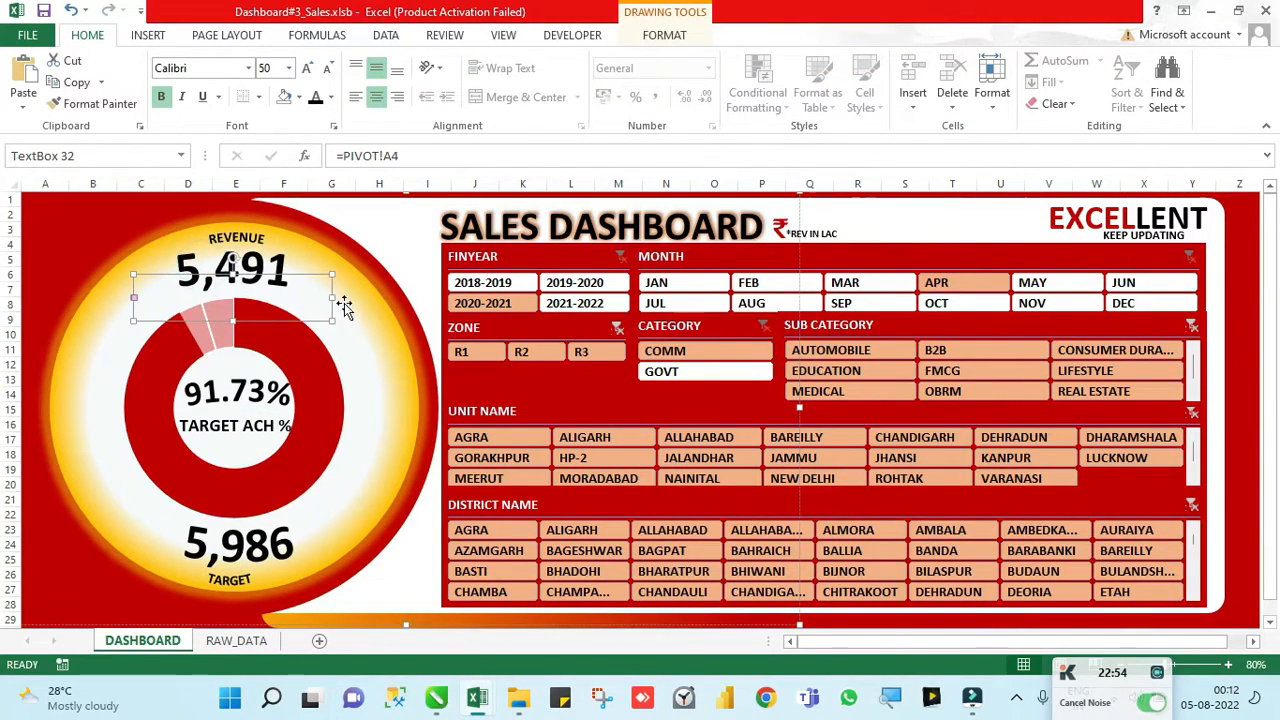
{"action": "left_click_drag", "start_coordinate": [332, 320], "coordinate": [373, 342]}
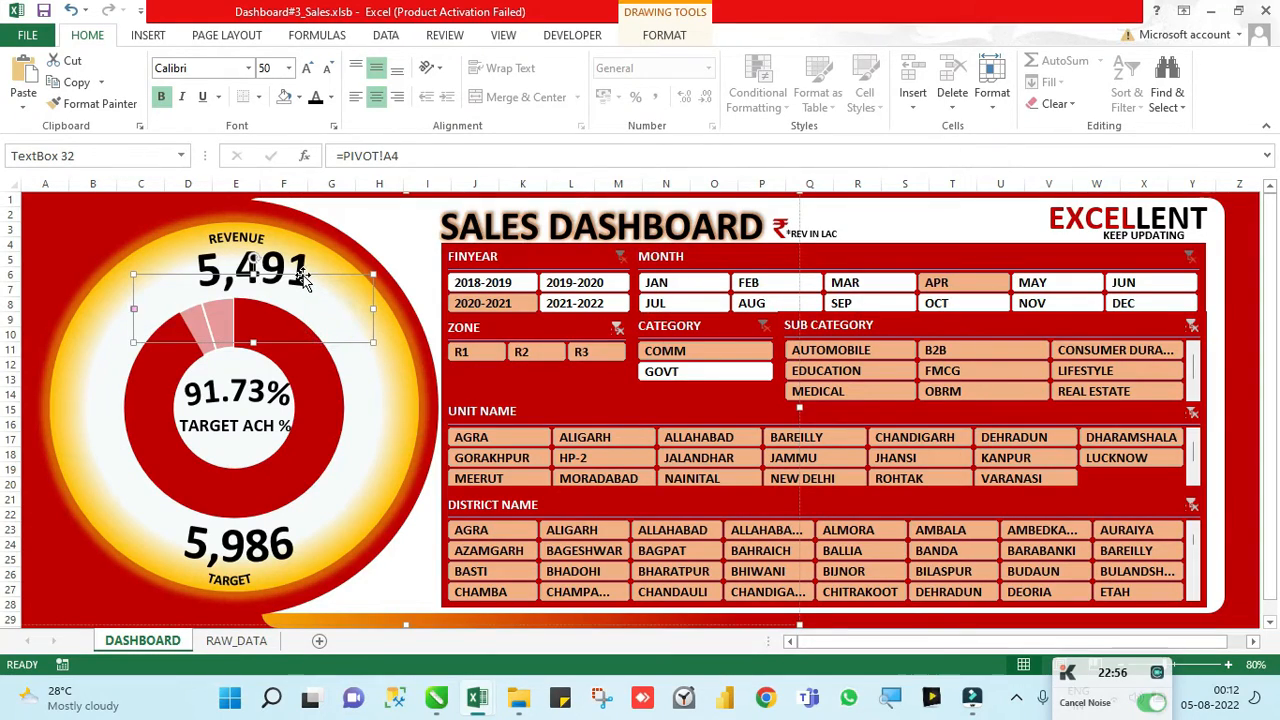
{"action": "key", "text": "Left"}
{"action": "key", "text": "Left"}
{"action": "key", "text": "Left"}
{"action": "key", "text": "Left"}
{"action": "key", "text": "Left"}
{"action": "key", "text": "Left"}
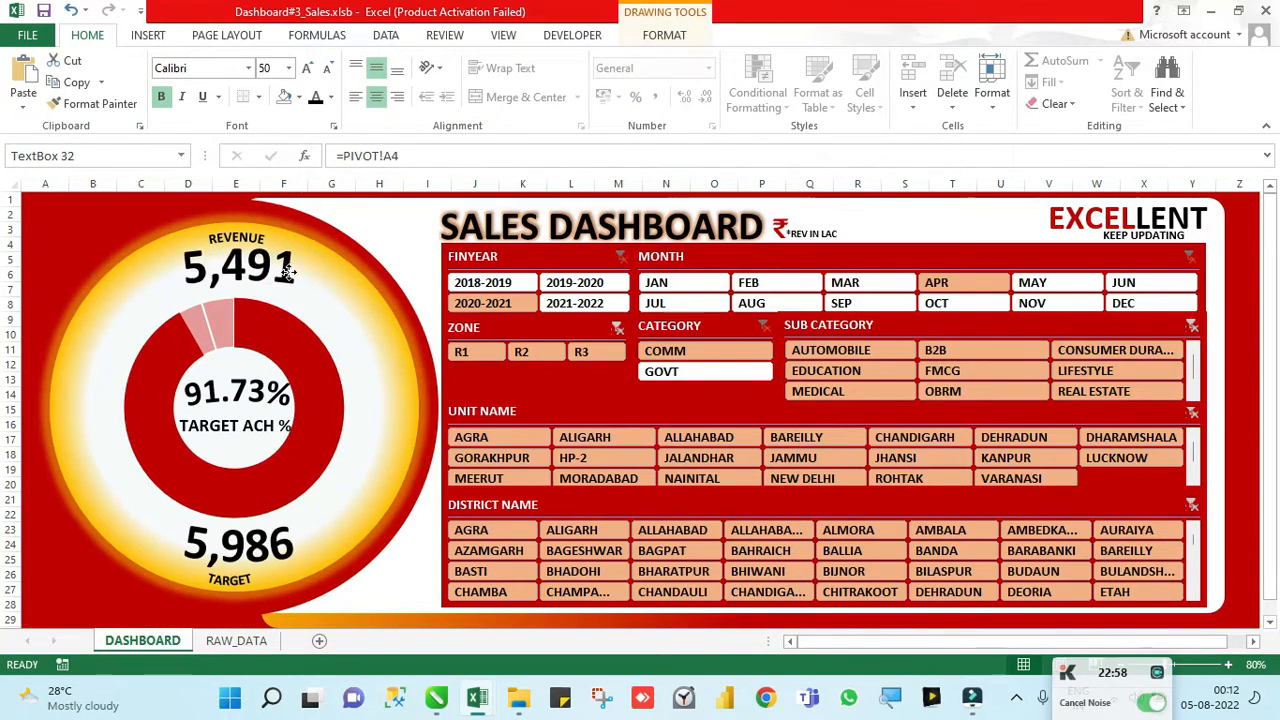
{"action": "left_click", "coordinate": [107, 225]}
Step: Return to Sheet2 of the Dashboard#3_Sales Dashbord_YT workbook, nudge the revenue text box left and centre its text horizontally
{"action": "key", "text": "alt+Tab"}
{"action": "left_click", "coordinate": [364, 344]}
{"action": "left_click", "coordinate": [124, 640]}
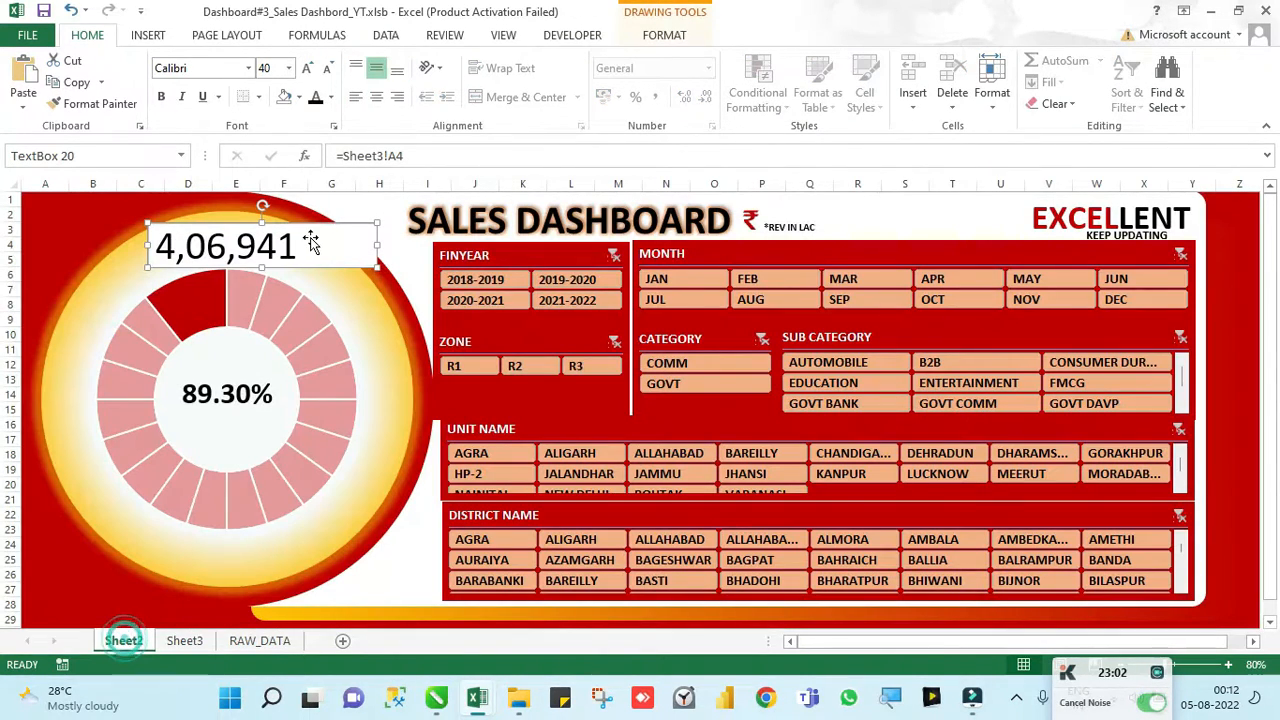
{"action": "left_click", "coordinate": [298, 224]}
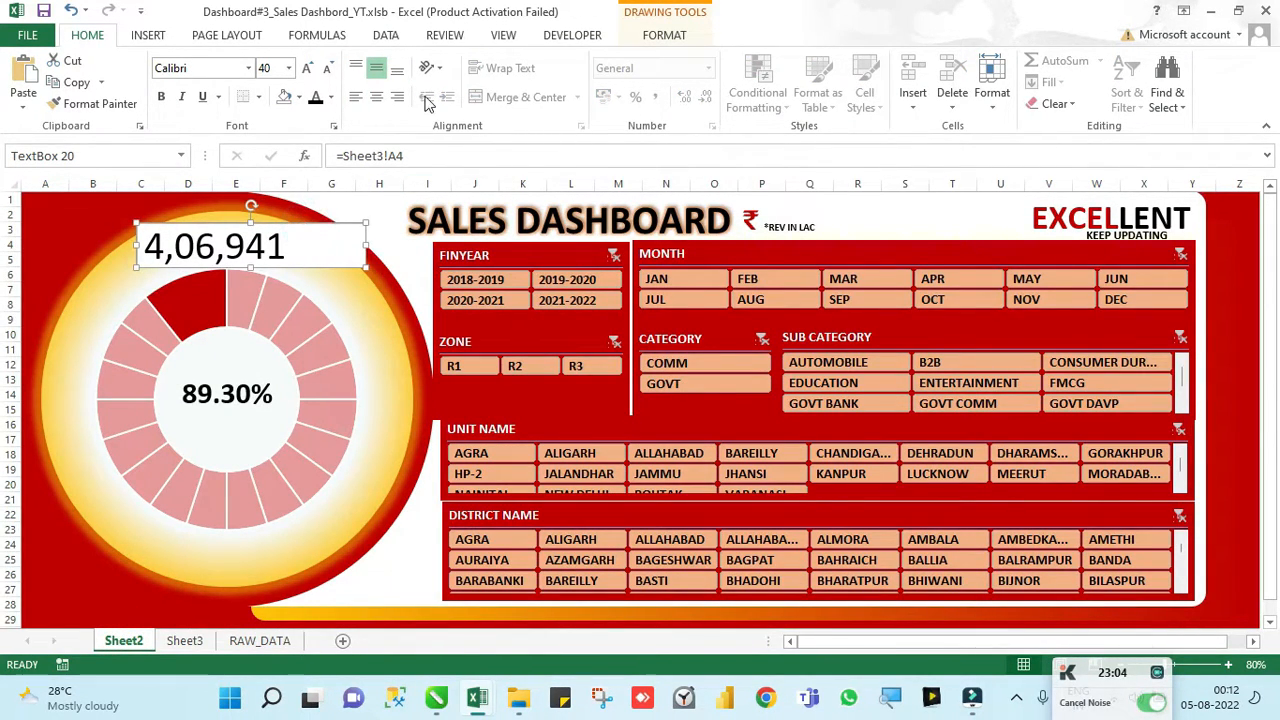
{"action": "left_click", "coordinate": [376, 96]}
Step: Apply the upward-arching Follow Path text transform to the revenue figure
{"action": "left_click", "coordinate": [664, 35]}
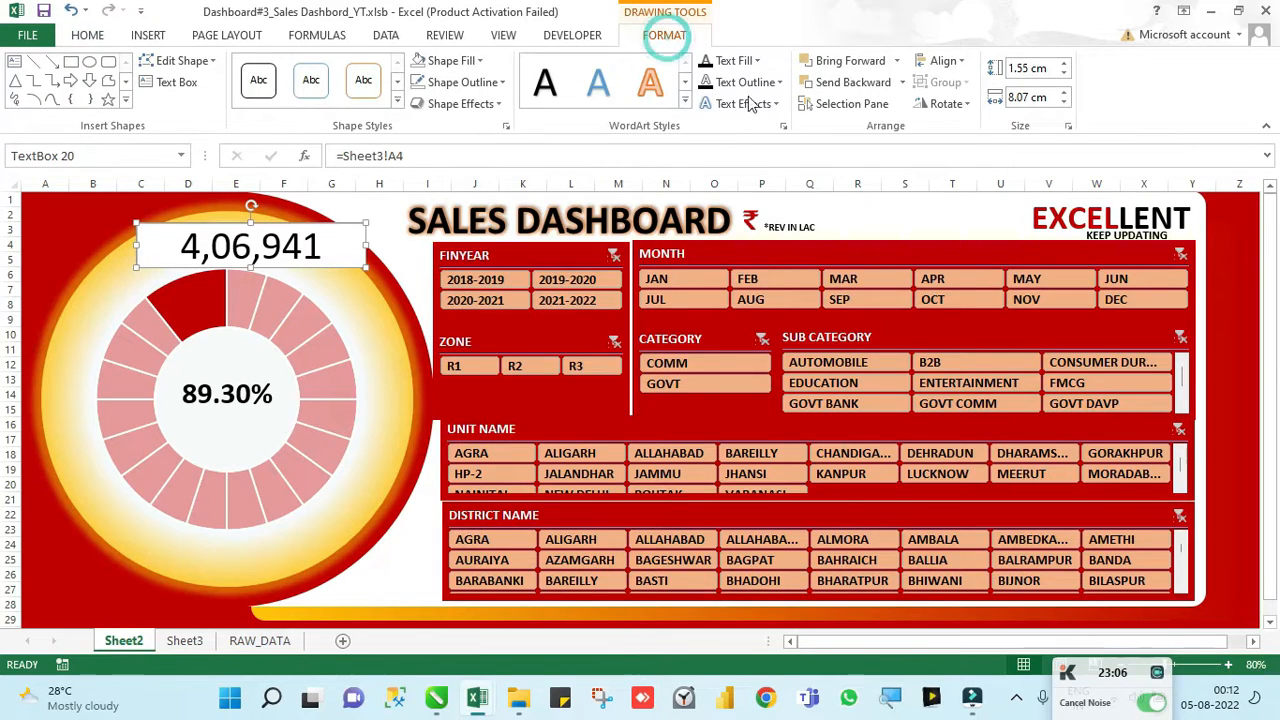
{"action": "left_click", "coordinate": [778, 103]}
{"action": "mouse_move", "coordinate": [790, 343]}
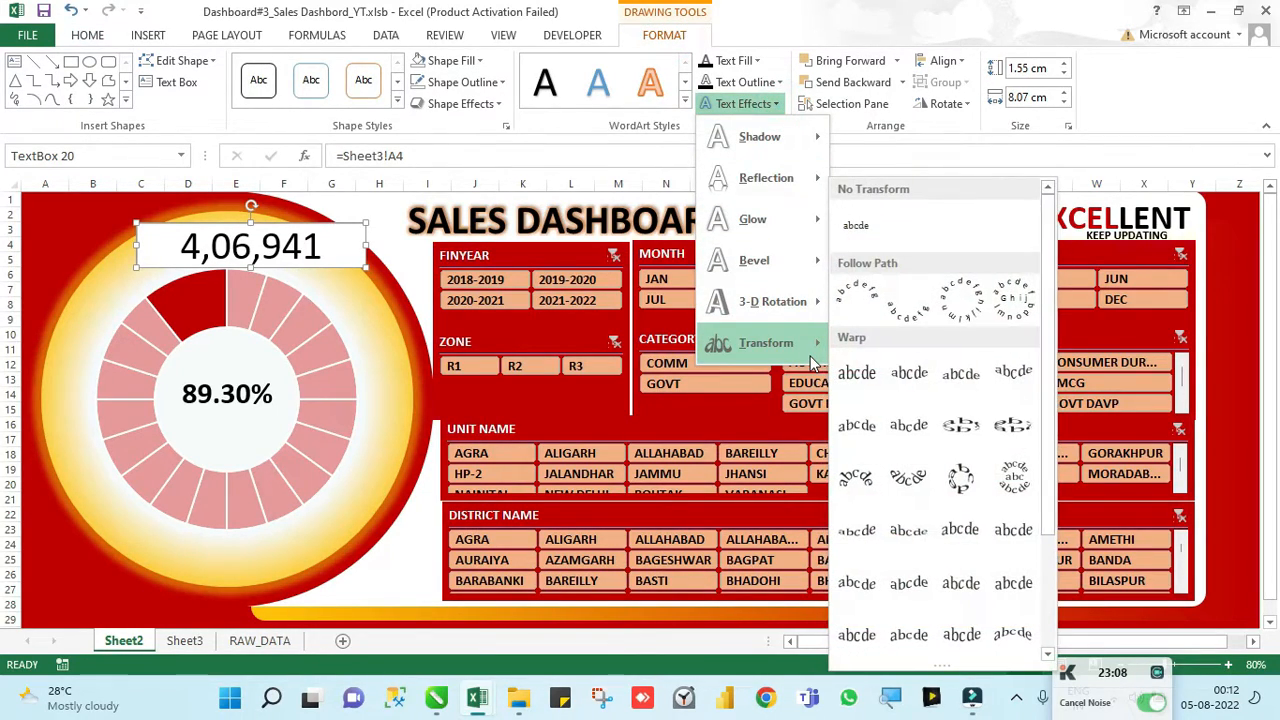
{"action": "left_click", "coordinate": [868, 305]}
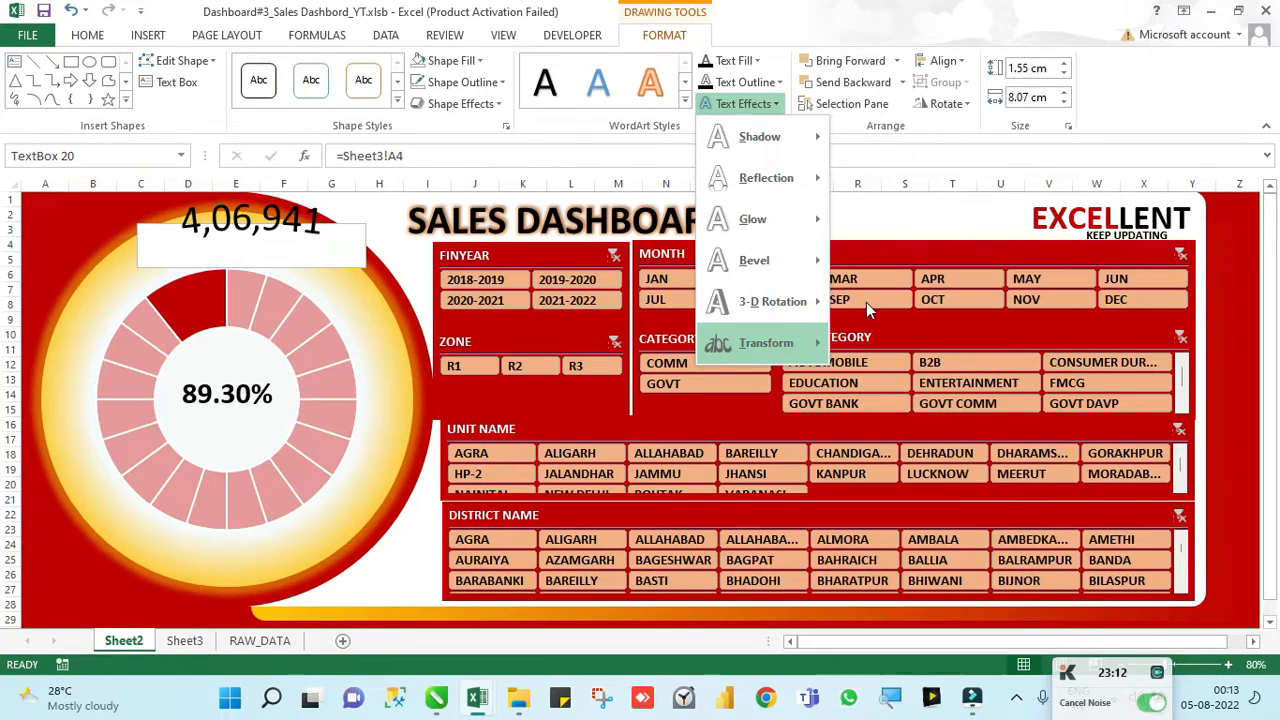
Step: Enlarge the revenue text box to about 9.26 cm by 3.47 cm and move it down over the doughnut's upper part
{"action": "left_click_drag", "start_coordinate": [136, 270], "coordinate": [102, 322]}
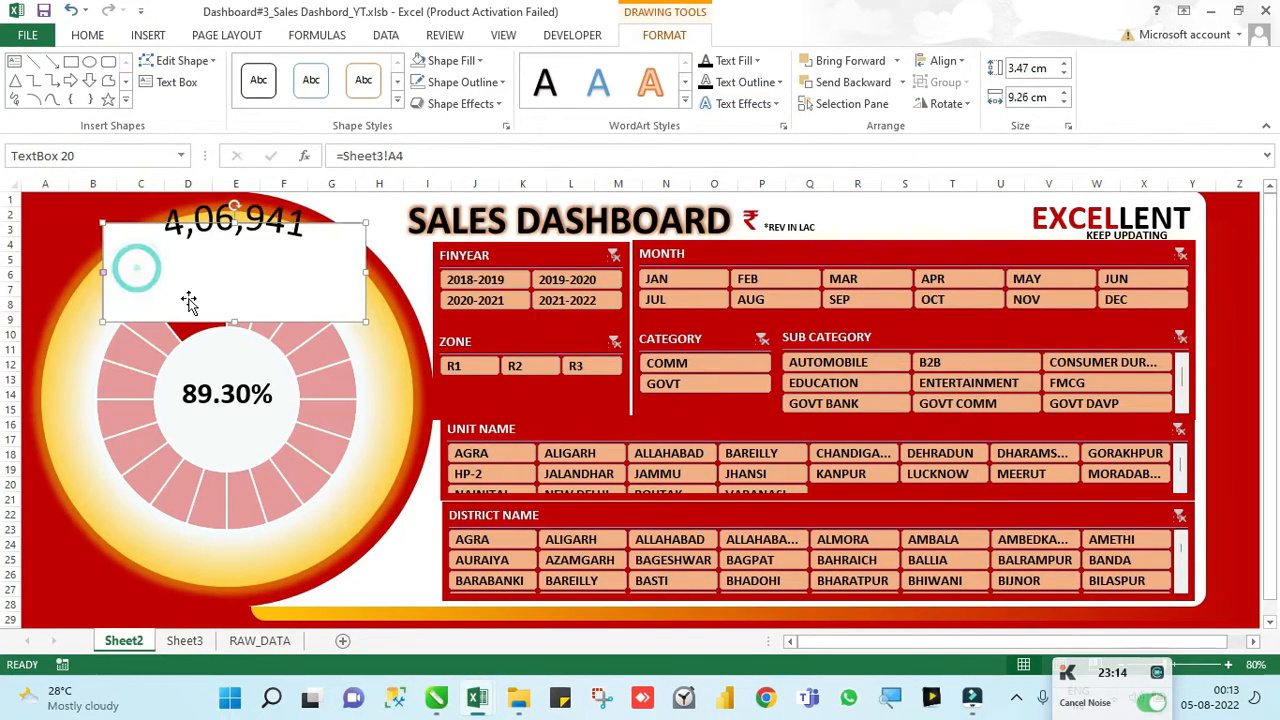
{"action": "left_click_drag", "start_coordinate": [308, 226], "coordinate": [302, 251]}
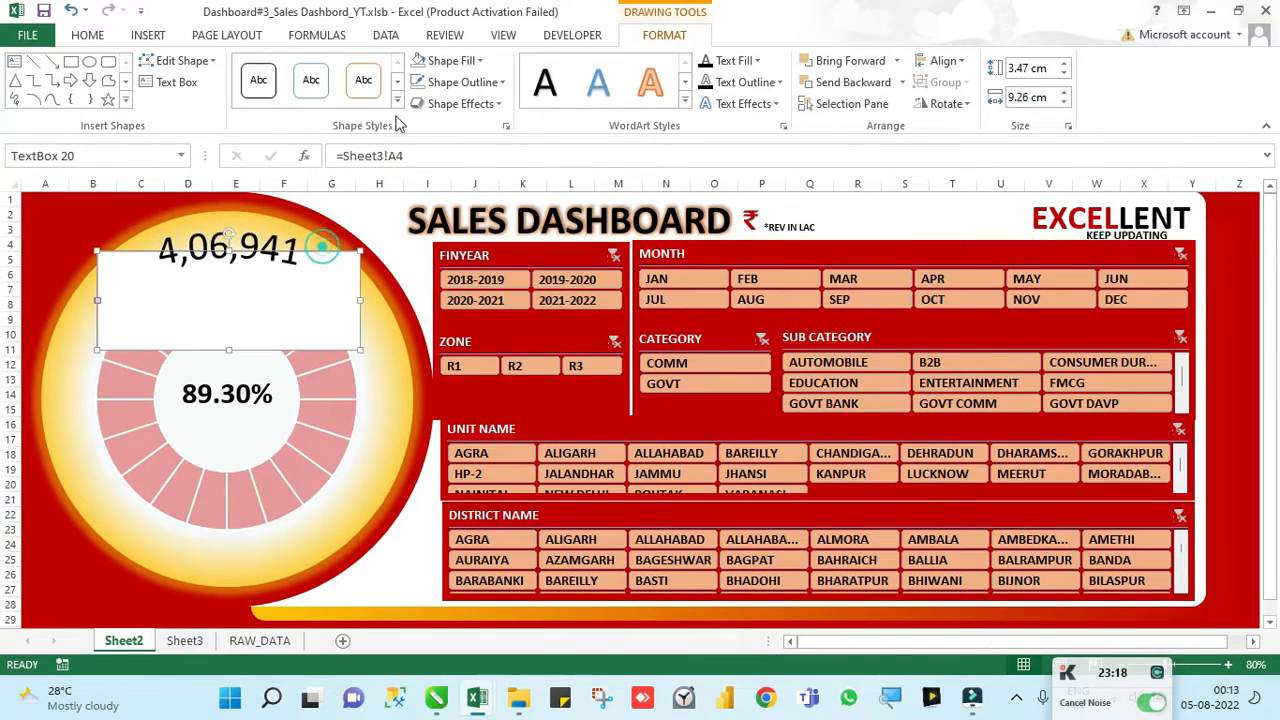
Step: Remove the fill of the revenue text box and make its figure bold at font size 40
{"action": "left_click", "coordinate": [418, 60]}
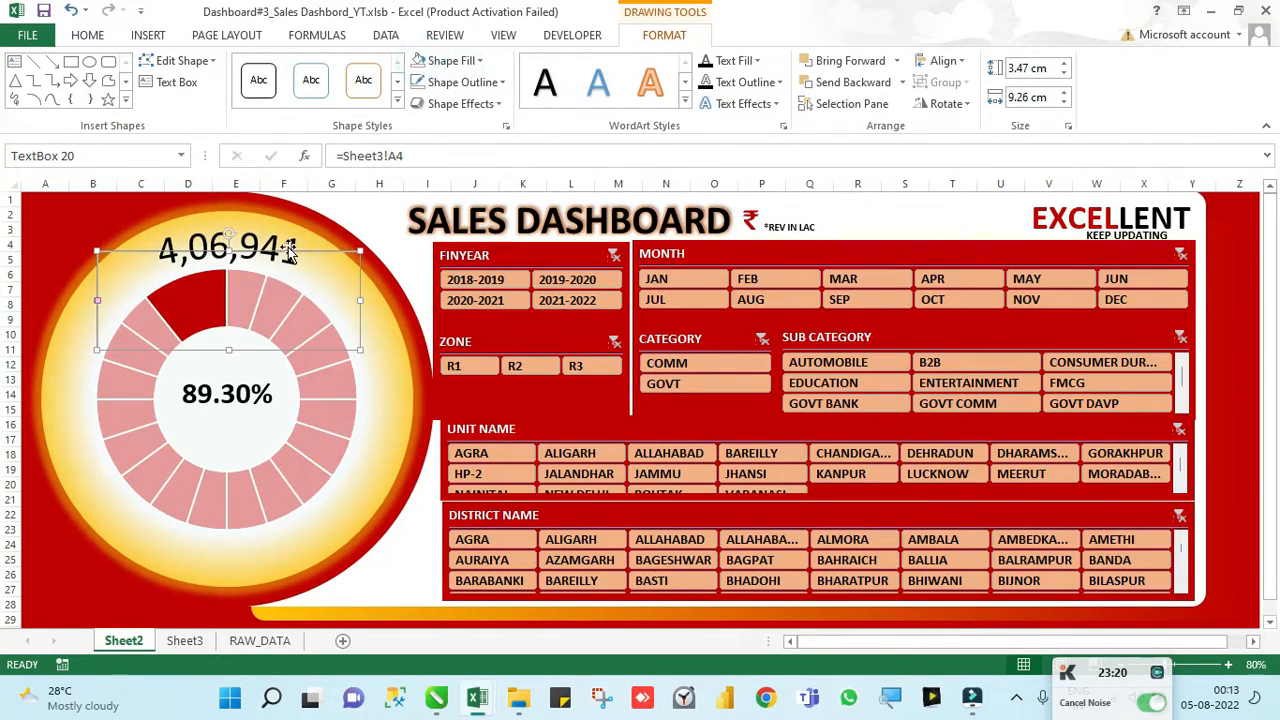
{"action": "left_click", "coordinate": [250, 242]}
{"action": "left_click", "coordinate": [87, 35]}
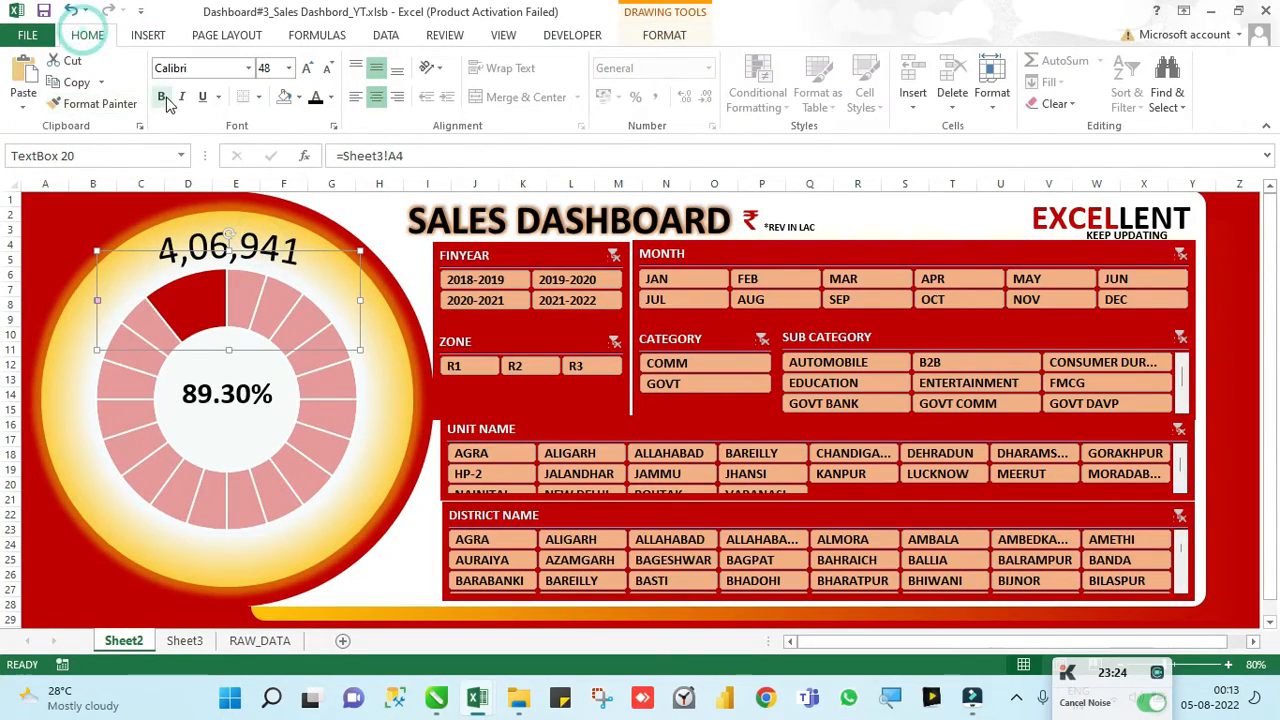
{"action": "left_click", "coordinate": [162, 96]}
Step: Duplicate the revenue text box over the doughnut's lower part and link the copy to Sheet3!B4
{"action": "left_click_drag", "start_coordinate": [320, 249], "coordinate": [317, 512]}
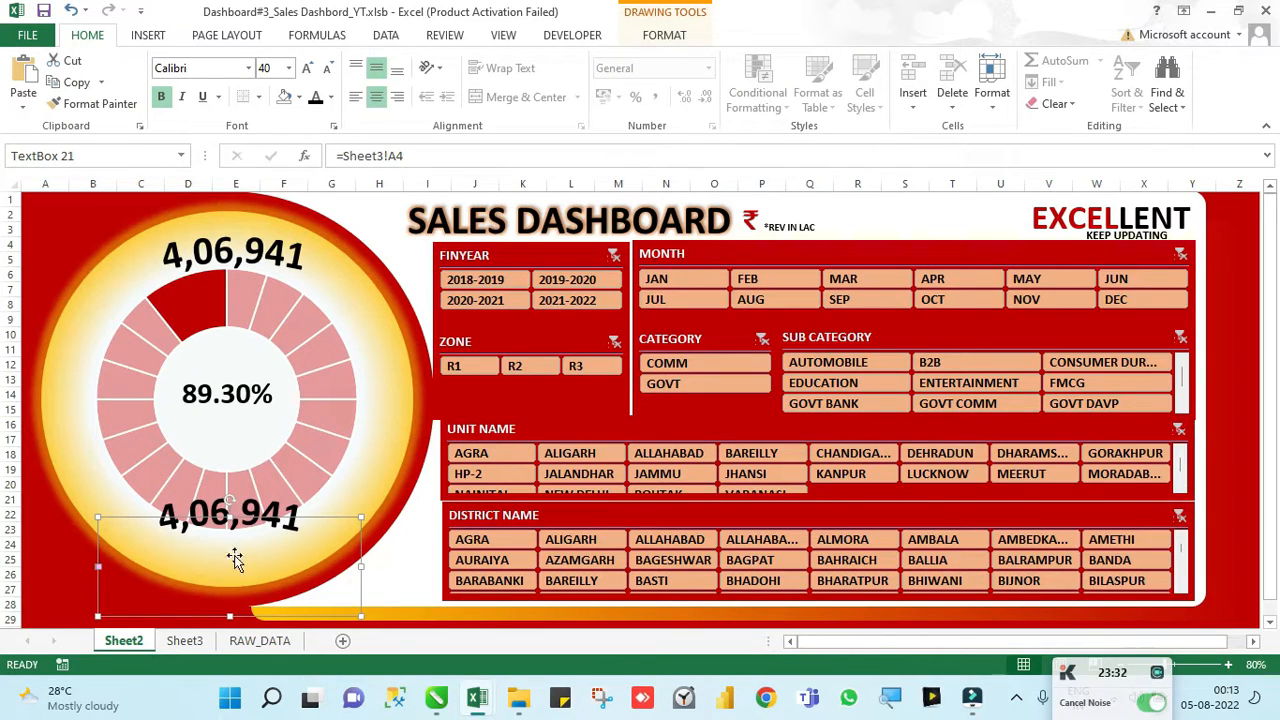
{"action": "left_click", "coordinate": [184, 640]}
{"action": "left_click", "coordinate": [160, 263]}
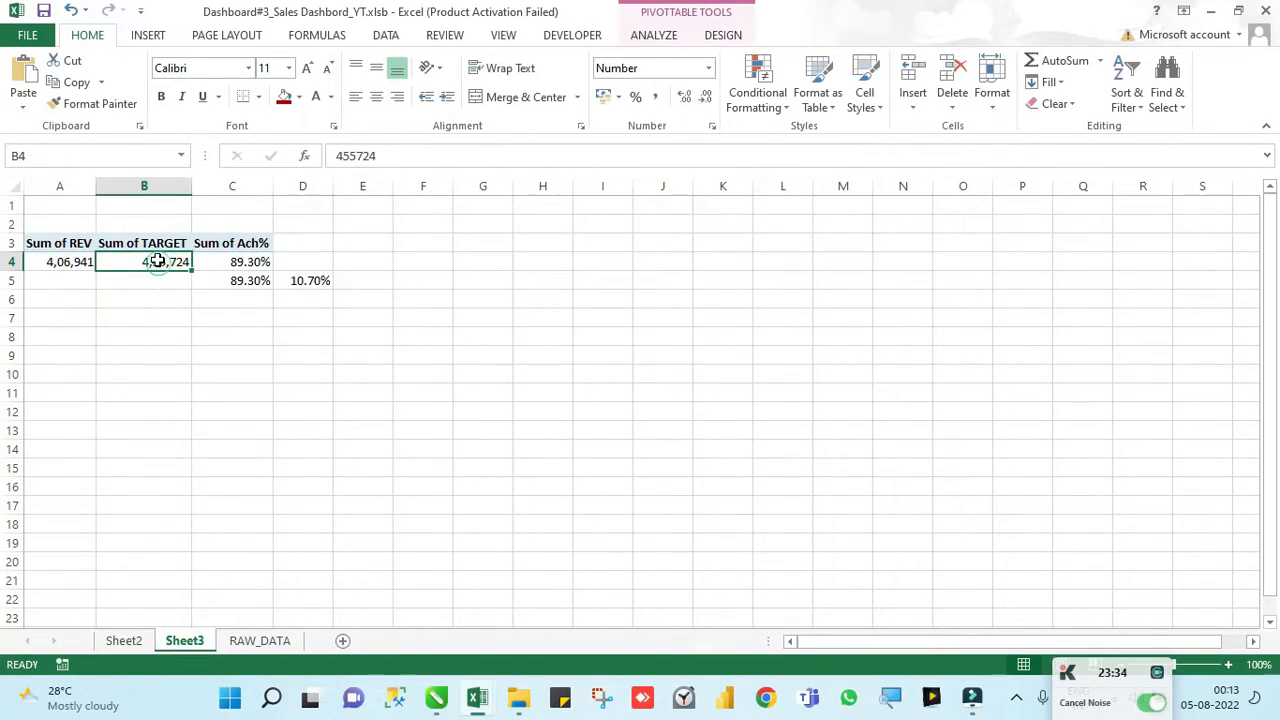
{"action": "key", "text": "alt+Tab"}
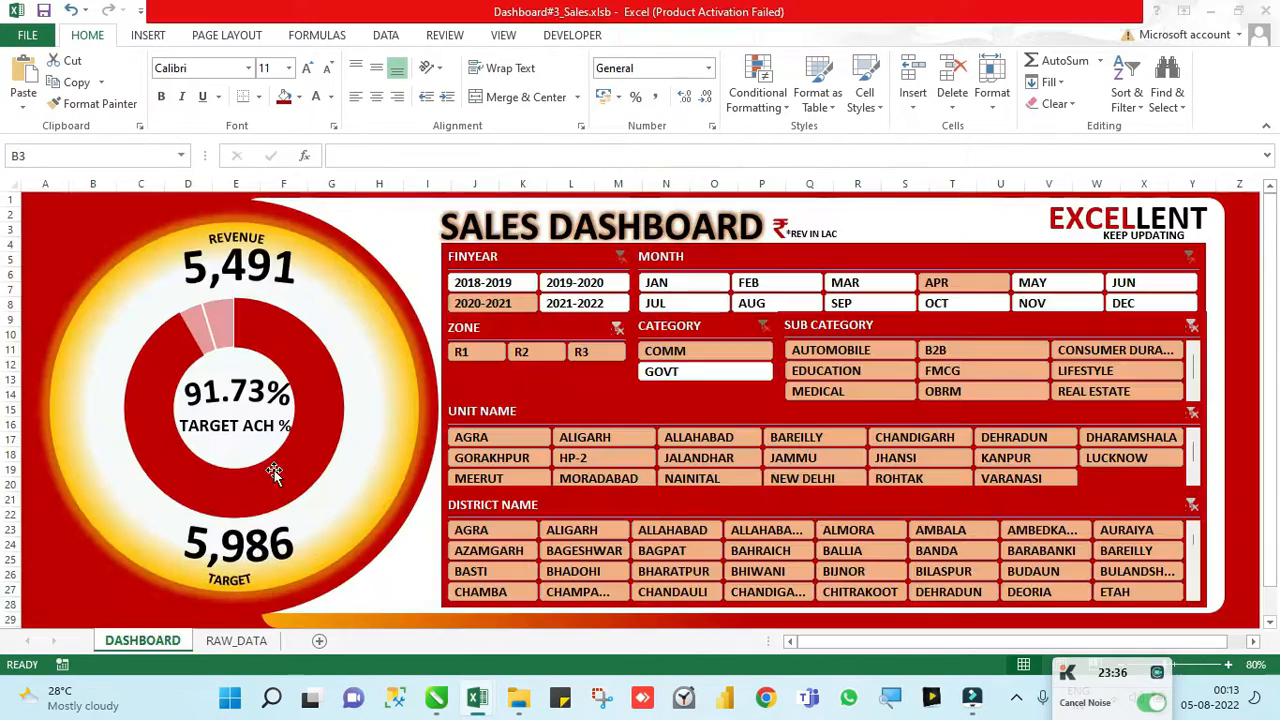
{"action": "key", "text": "alt+Tab"}
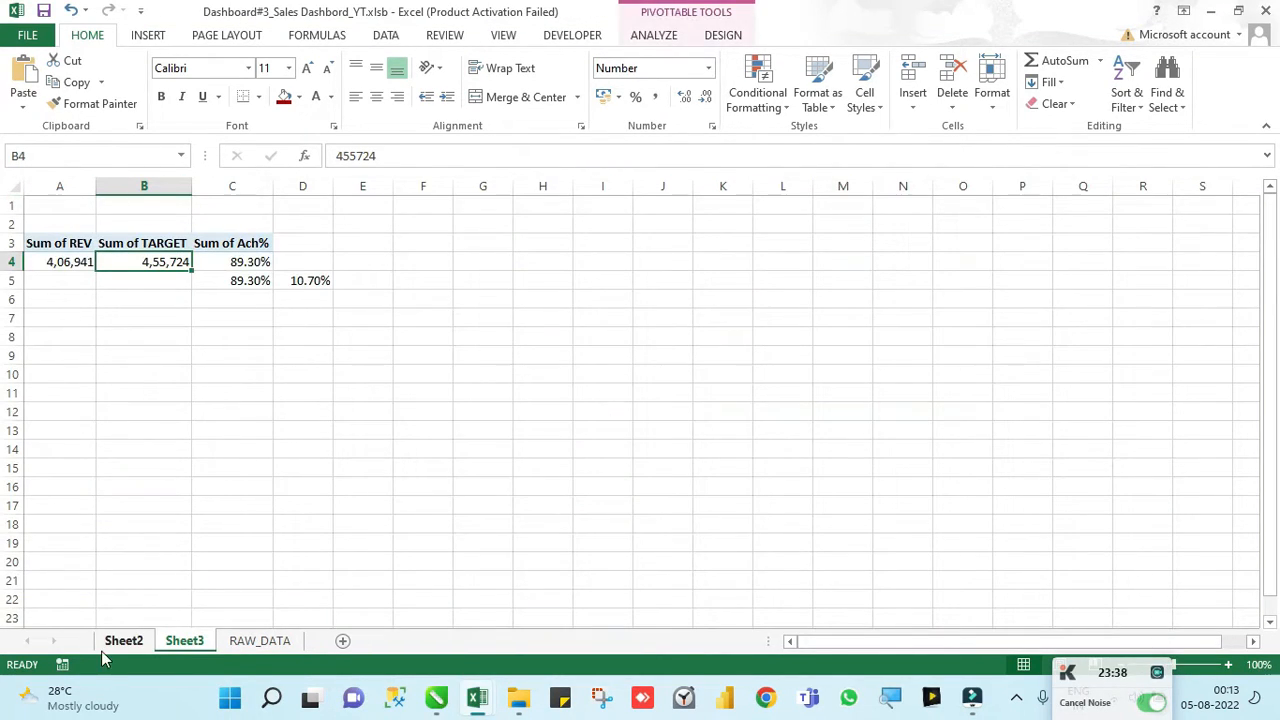
{"action": "left_click", "coordinate": [120, 640]}
{"action": "left_click", "coordinate": [260, 540]}
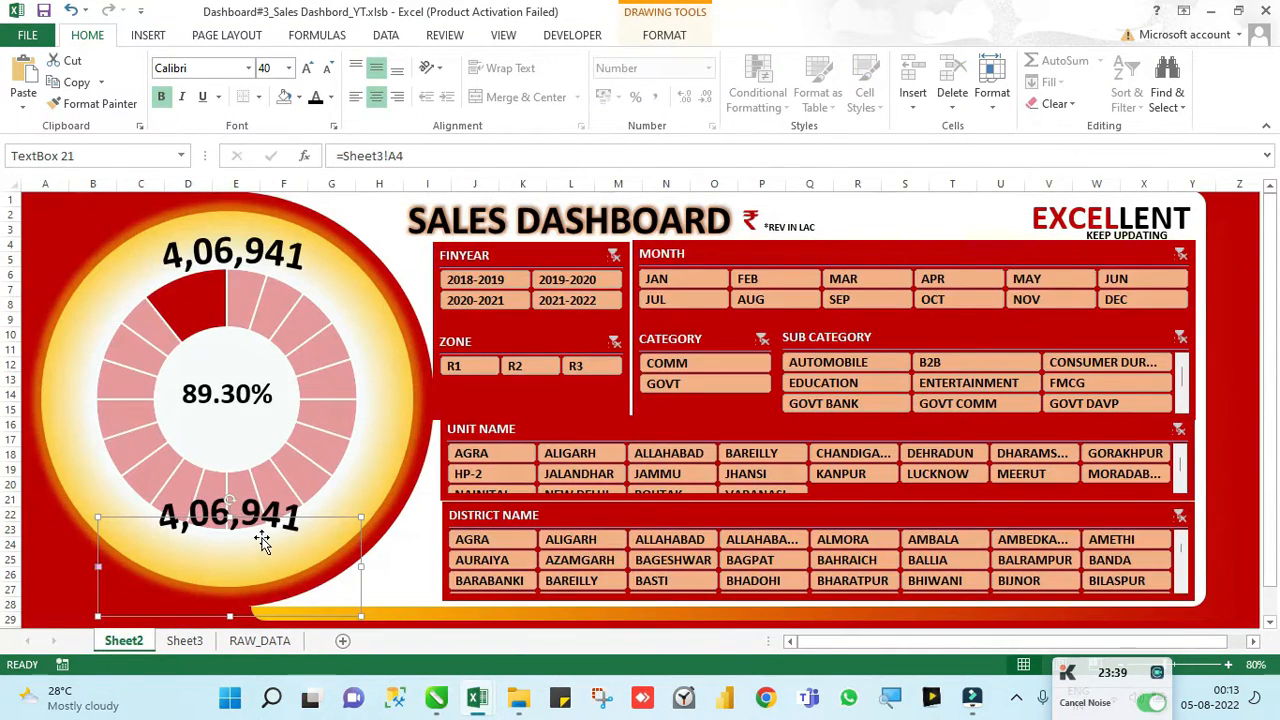
{"action": "left_click", "coordinate": [395, 158]}
{"action": "key", "text": "BackSpace"}
{"action": "type", "text": "b"}
{"action": "key", "text": "Return"}
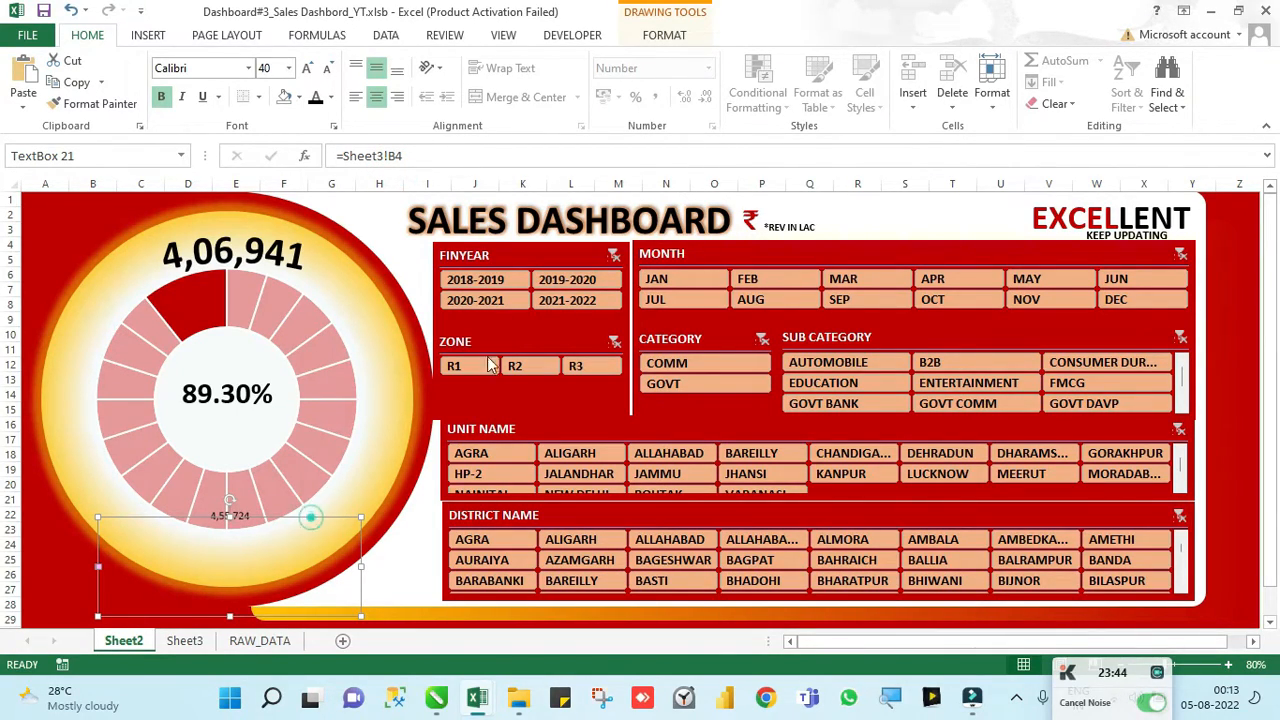
Step: Format the linked target figure below the doughnut as bold text at font size 40
{"action": "left_click", "coordinate": [266, 67]}
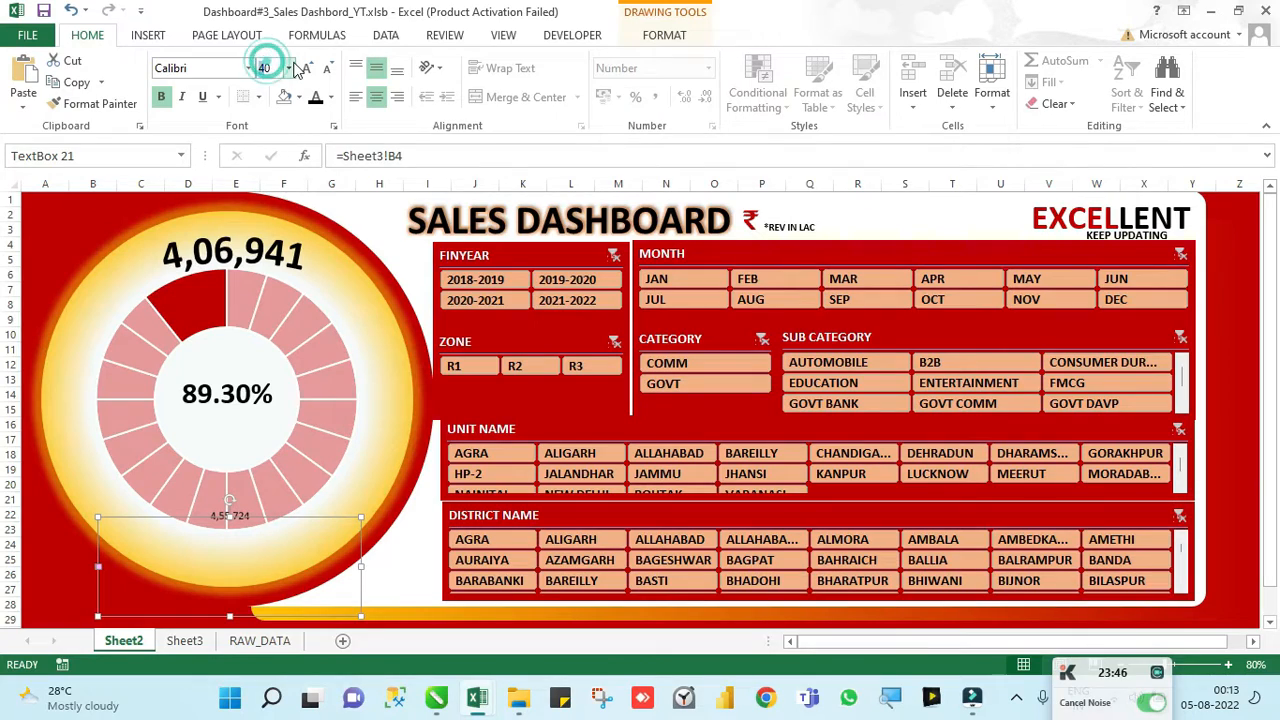
{"action": "left_click", "coordinate": [272, 67]}
{"action": "left_click", "coordinate": [225, 582]}
{"action": "left_click", "coordinate": [223, 583]}
{"action": "left_click", "coordinate": [268, 68]}
{"action": "type", "text": "40"}
{"action": "key", "text": "Return"}
{"action": "left_click", "coordinate": [159, 95]}
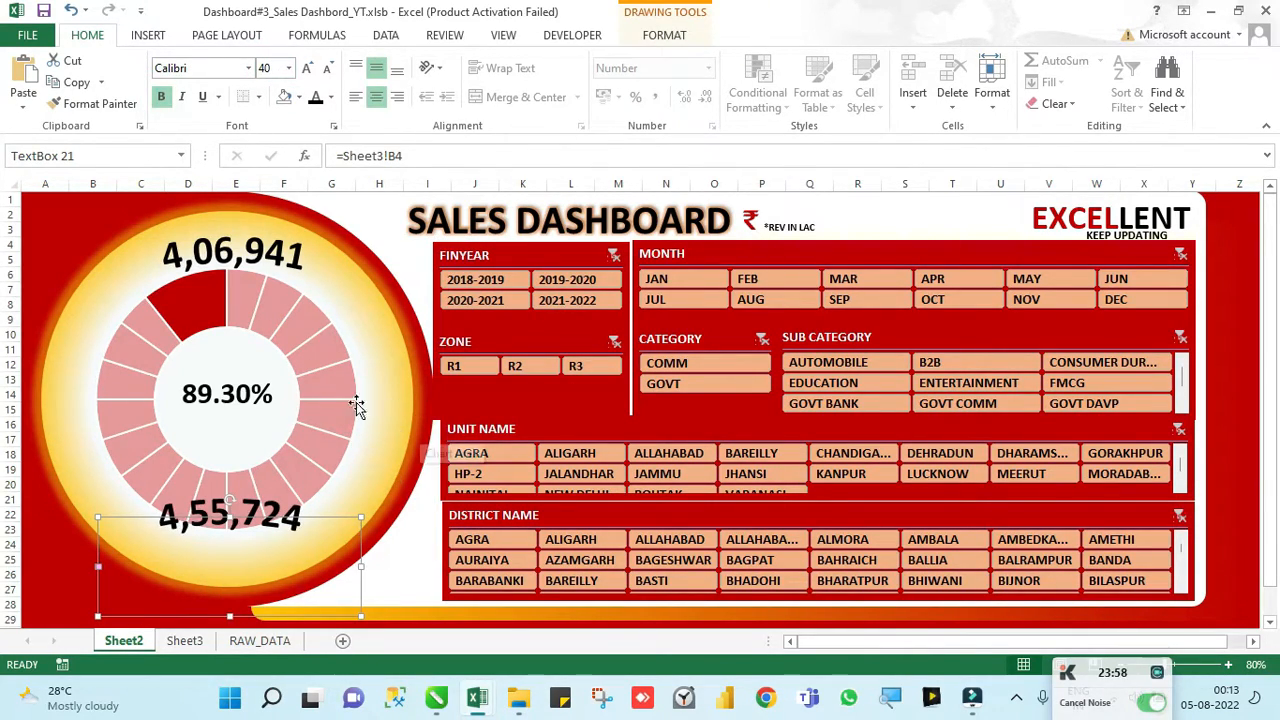
Step: Apply the downward-arching Follow Path text transform to the target figure
{"action": "left_click", "coordinate": [677, 35]}
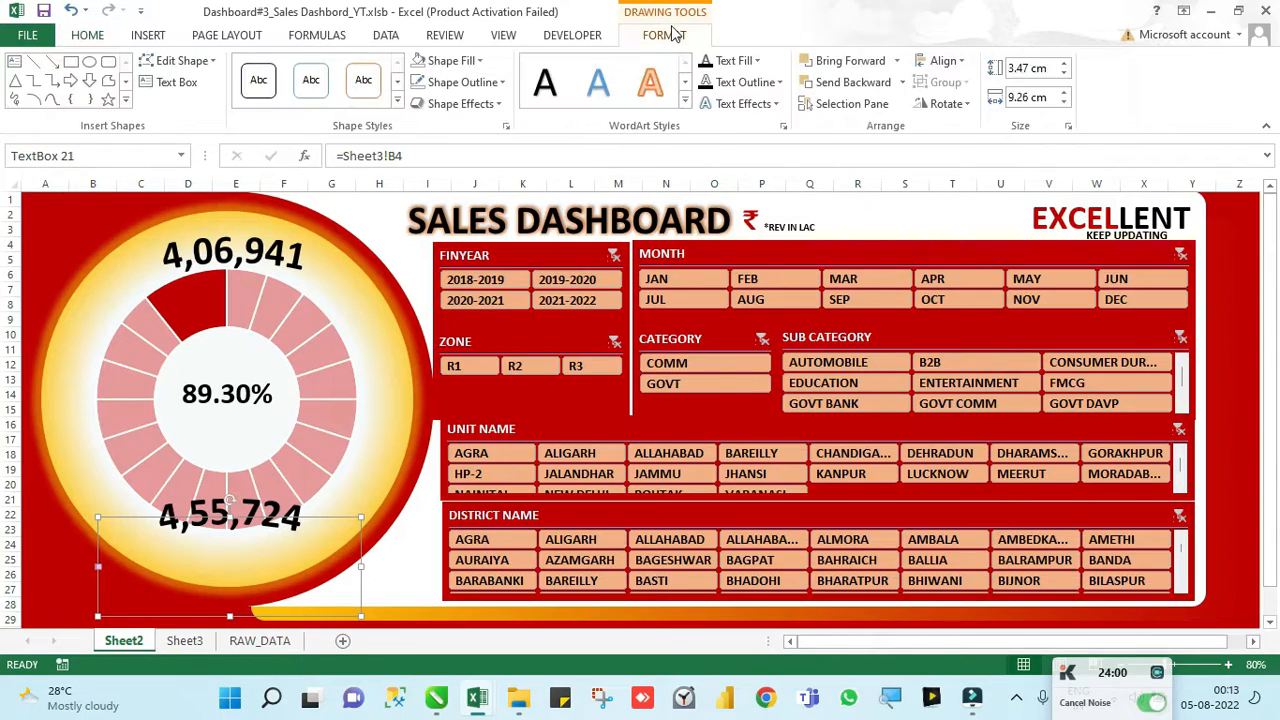
{"action": "left_click", "coordinate": [743, 104]}
{"action": "mouse_move", "coordinate": [770, 350]}
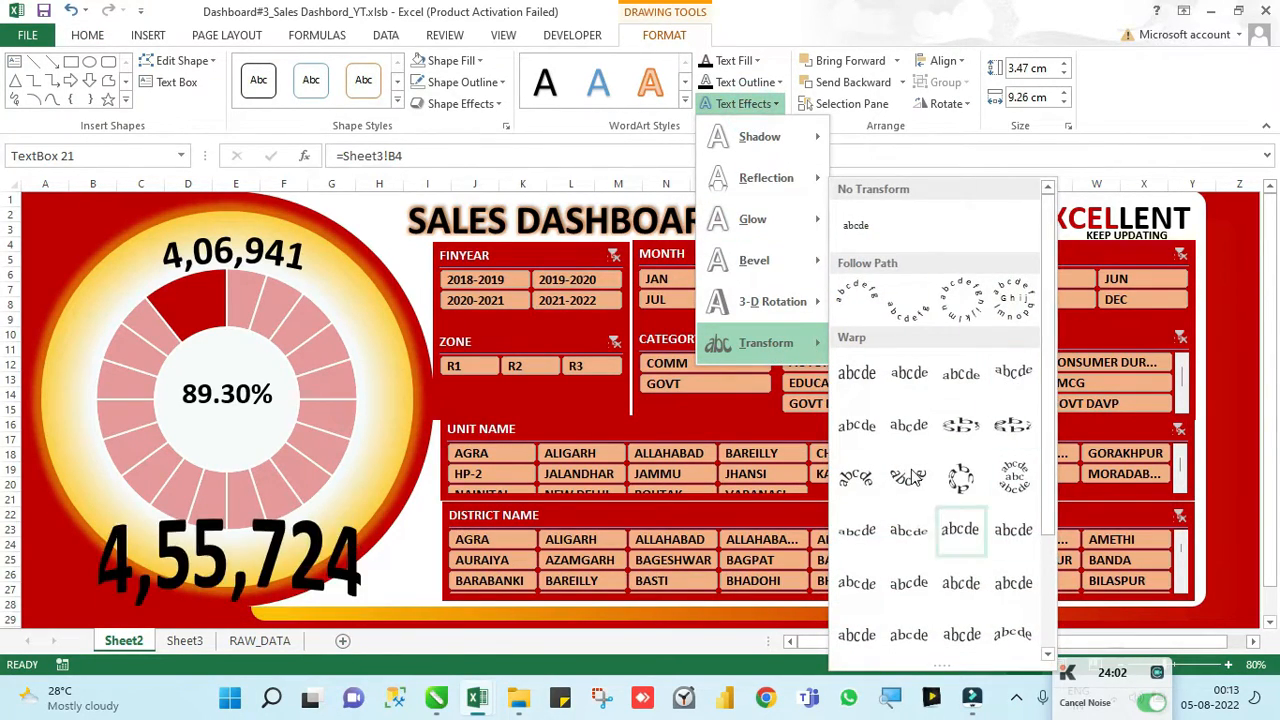
{"action": "left_click", "coordinate": [924, 318]}
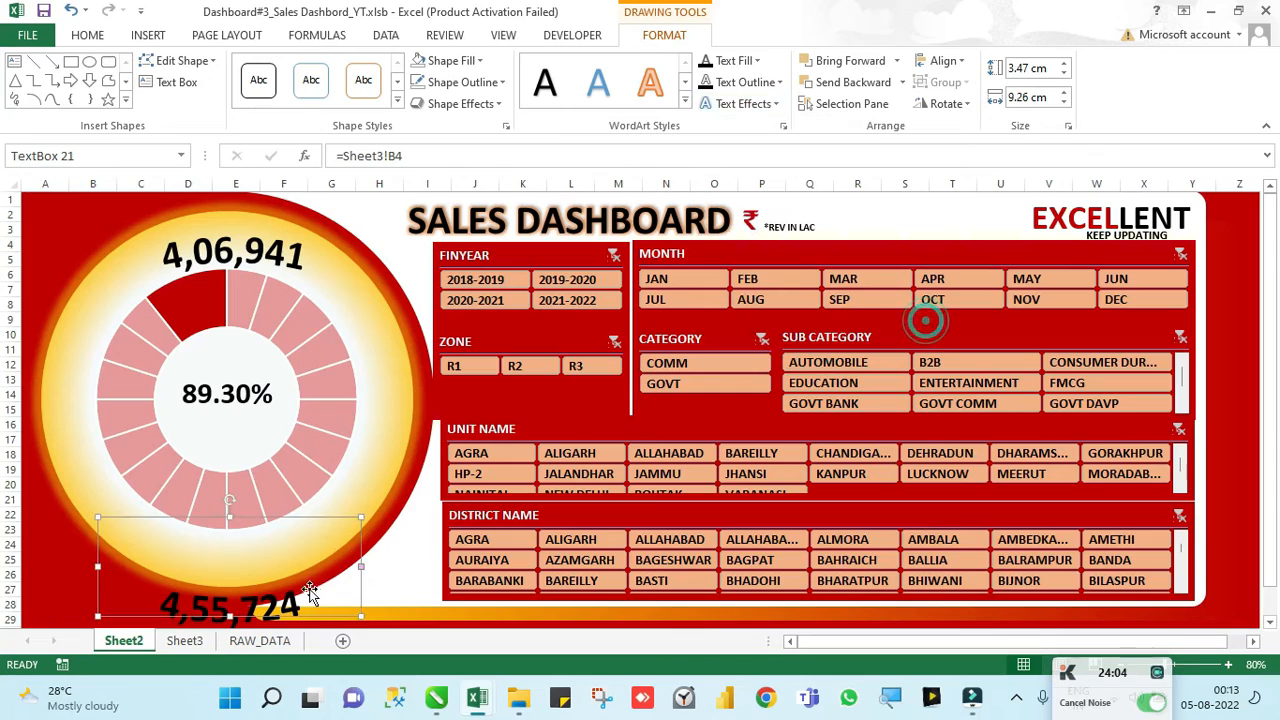
Step: Move the target text box up into the lower rim of the yellow circle and nudge the revenue text box slightly up
{"action": "left_click_drag", "start_coordinate": [300, 516], "coordinate": [303, 472]}
{"action": "left_click", "coordinate": [293, 254]}
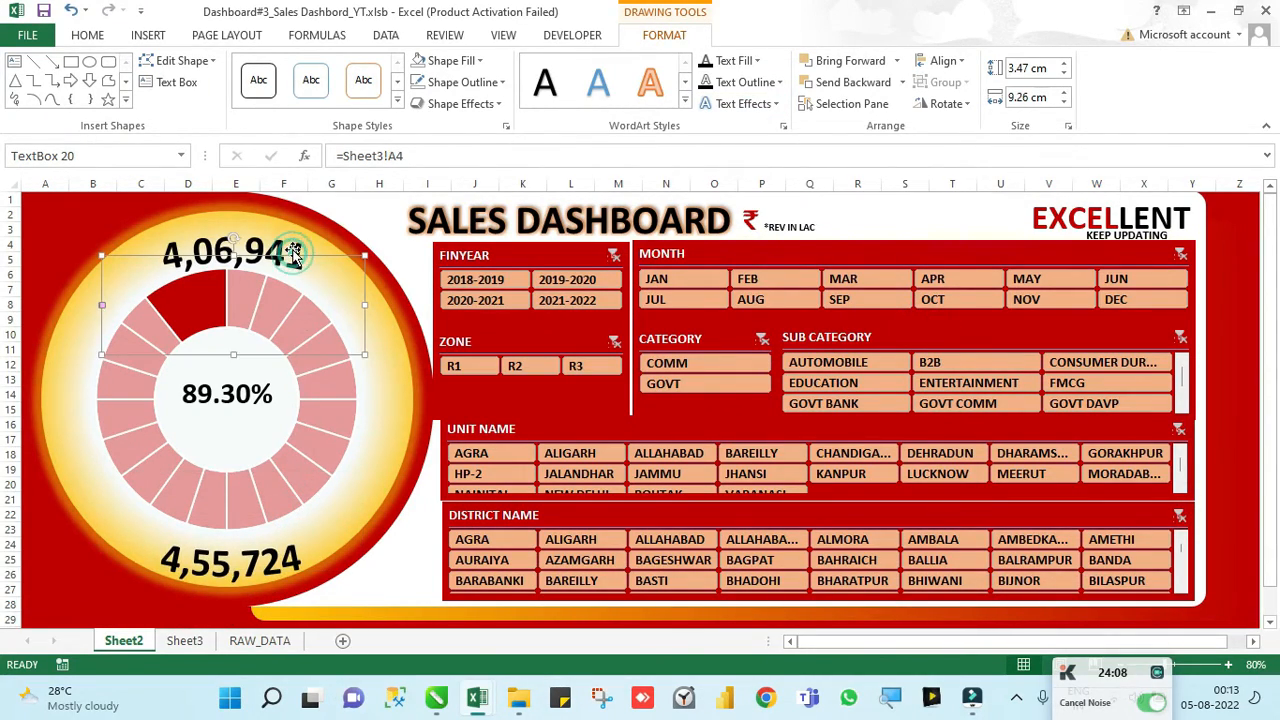
{"action": "left_click_drag", "start_coordinate": [294, 257], "coordinate": [293, 254]}
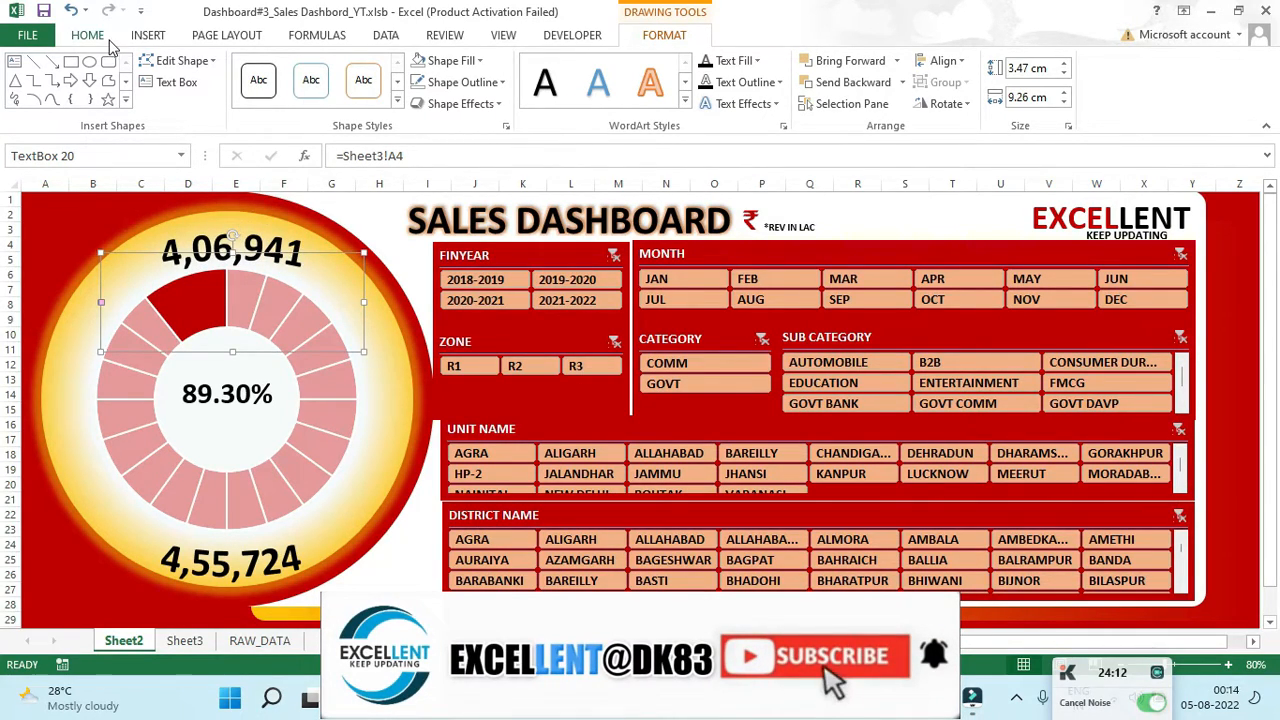
Step: Insert a small text box reading REVENUE above the curved revenue figure and adjust its width
{"action": "left_click", "coordinate": [147, 35]}
{"action": "left_click", "coordinate": [1022, 85]}
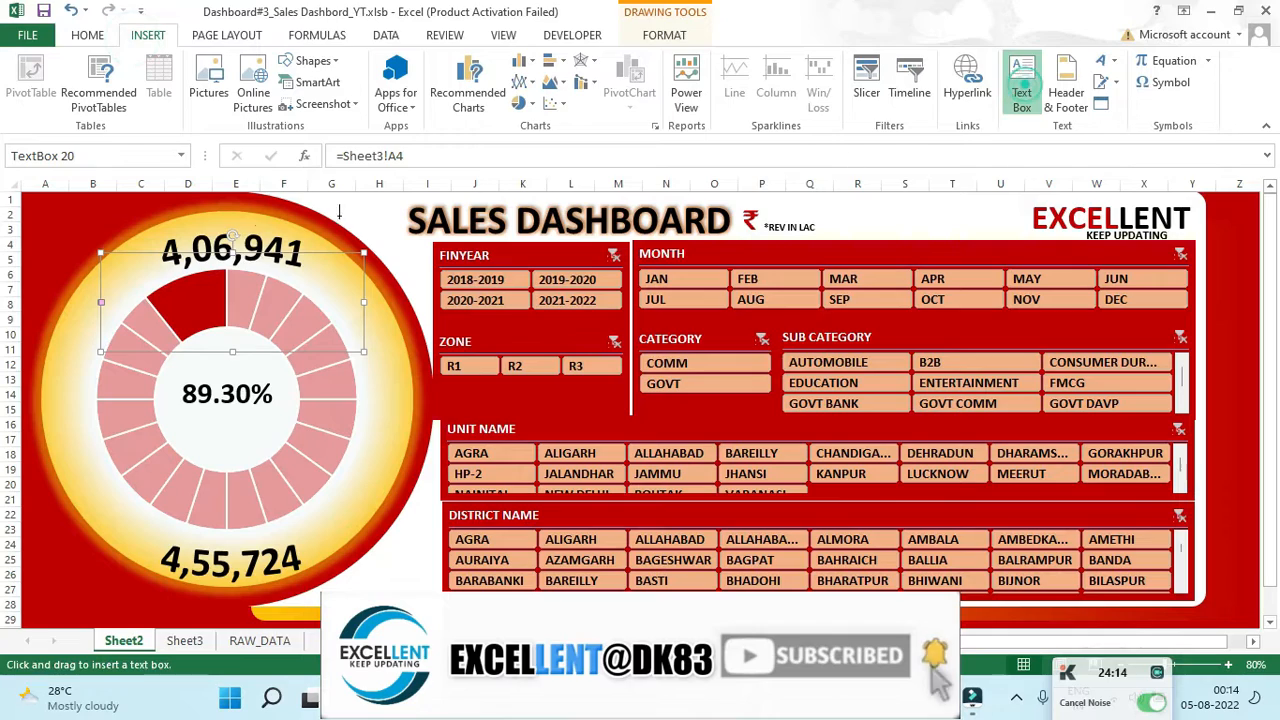
{"action": "left_click_drag", "start_coordinate": [172, 212], "coordinate": [290, 230]}
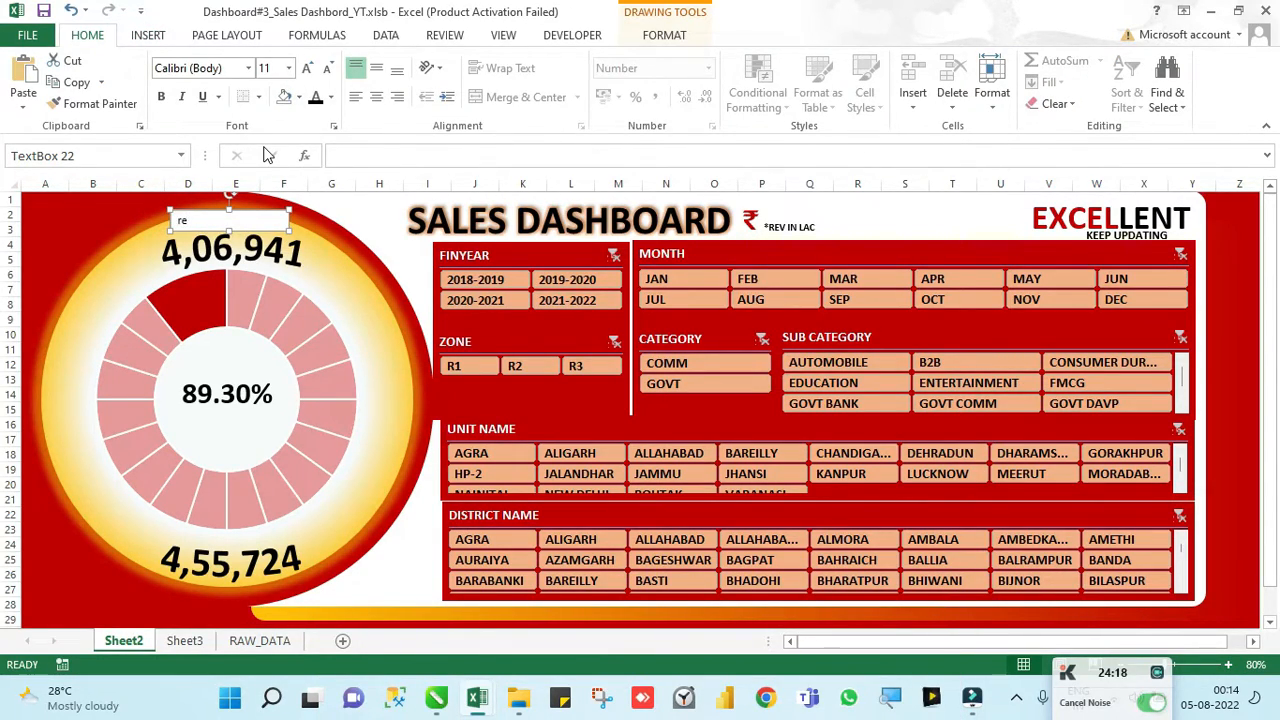
{"action": "type", "text": "REVENUE"}
{"action": "left_click_drag", "start_coordinate": [289, 231], "coordinate": [246, 232]}
Step: Centre the REVENUE label text horizontally and vertically, make it bold, and copy the label towards the doughnut's centre
{"action": "left_click", "coordinate": [377, 97]}
{"action": "left_click_drag", "start_coordinate": [220, 209], "coordinate": [245, 418]}
{"action": "left_click", "coordinate": [377, 69]}
{"action": "left_click", "coordinate": [664, 35]}
{"action": "left_click", "coordinate": [97, 37]}
{"action": "left_click", "coordinate": [161, 97]}
Step: Change the copied labels to TARGET above the target figure and ACH% below the percentage, enlarging the ACH% text
{"action": "double_click", "coordinate": [240, 541]}
{"action": "type", "text": "TARGET"}
{"action": "double_click", "coordinate": [238, 430]}
{"action": "type", "text": "ACH%"}
{"action": "left_click", "coordinate": [266, 69]}
{"action": "left_click", "coordinate": [307, 67]}
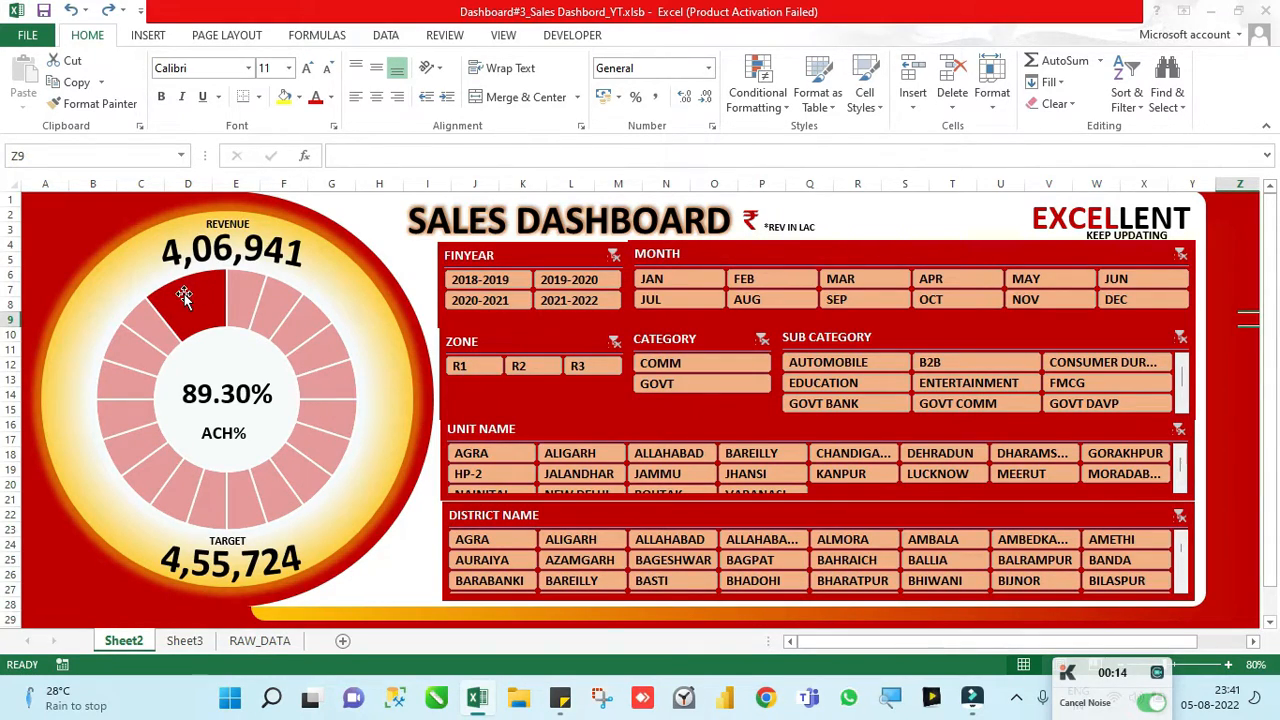
Step: Move the revenue text box to the right, clear of the doughnut chart
{"action": "left_click", "coordinate": [276, 297]}
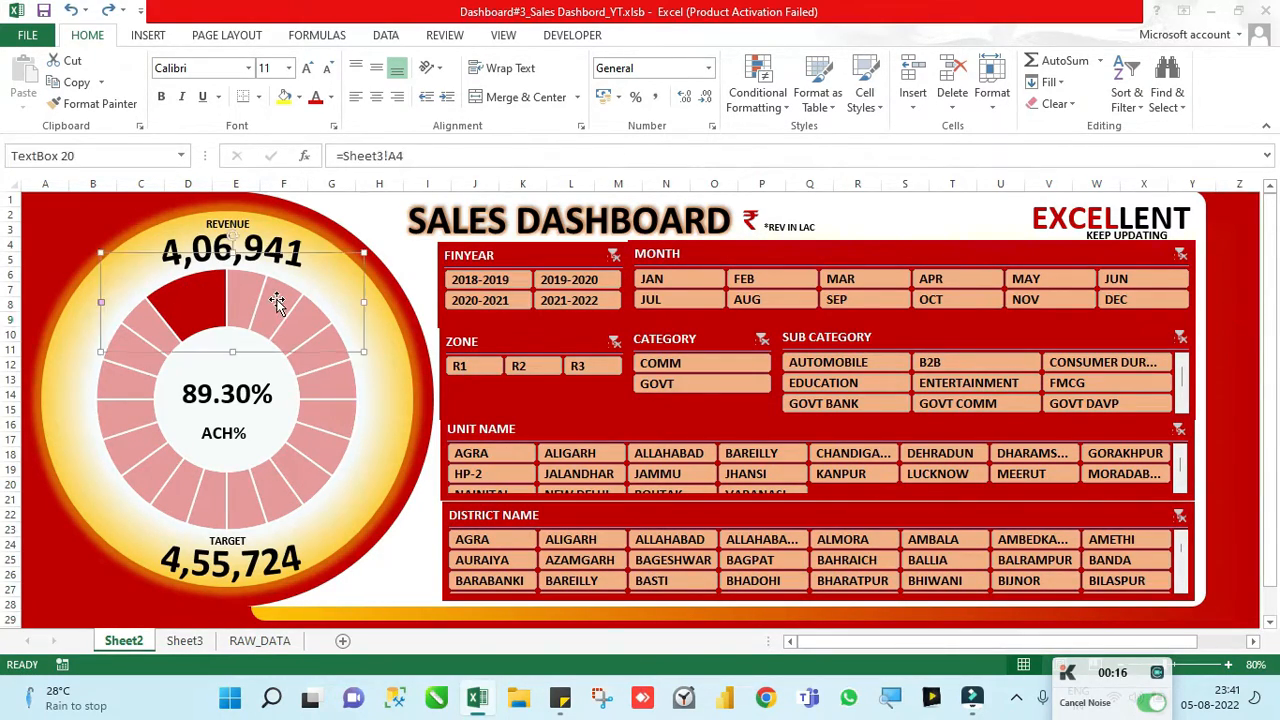
{"action": "left_click_drag", "start_coordinate": [318, 355], "coordinate": [366, 357]}
{"action": "left_click", "coordinate": [343, 403]}
Step: Fill the achieved-percentage slice of the overlay doughnut (Sheet3 C5:D5) with dark red
{"action": "left_click", "coordinate": [263, 280]}
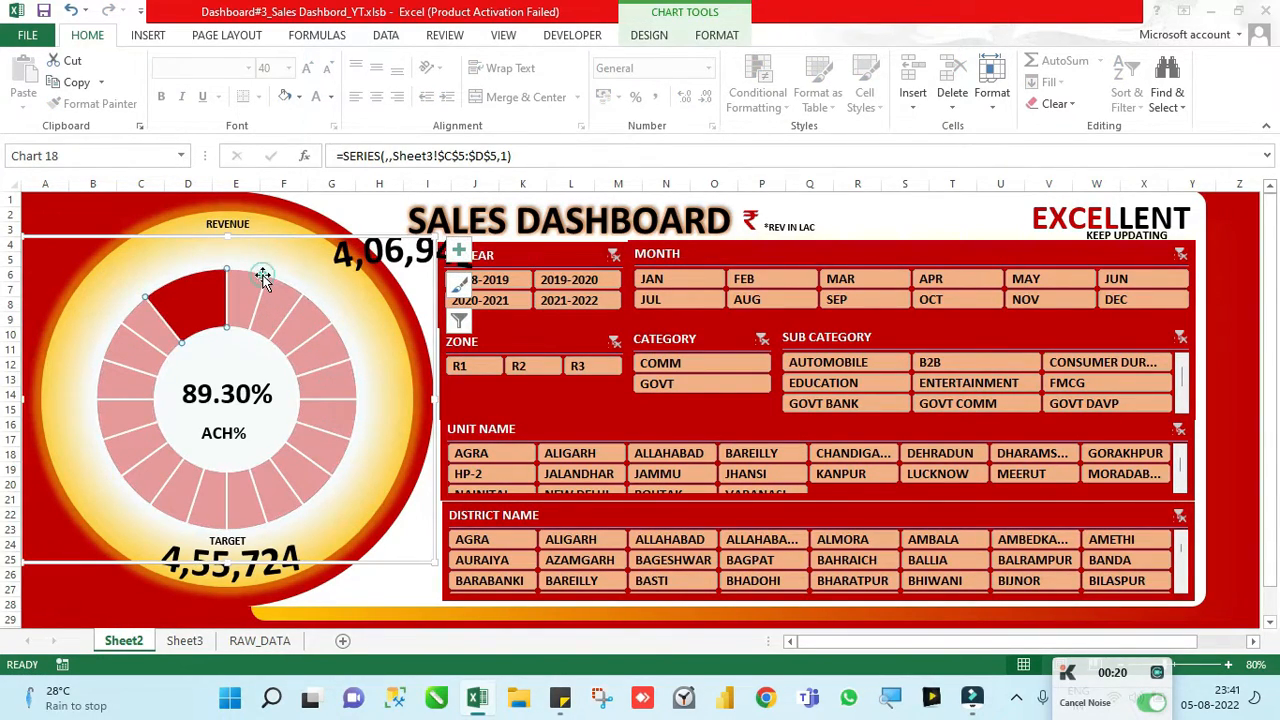
{"action": "left_click", "coordinate": [298, 98]}
{"action": "left_click", "coordinate": [285, 264]}
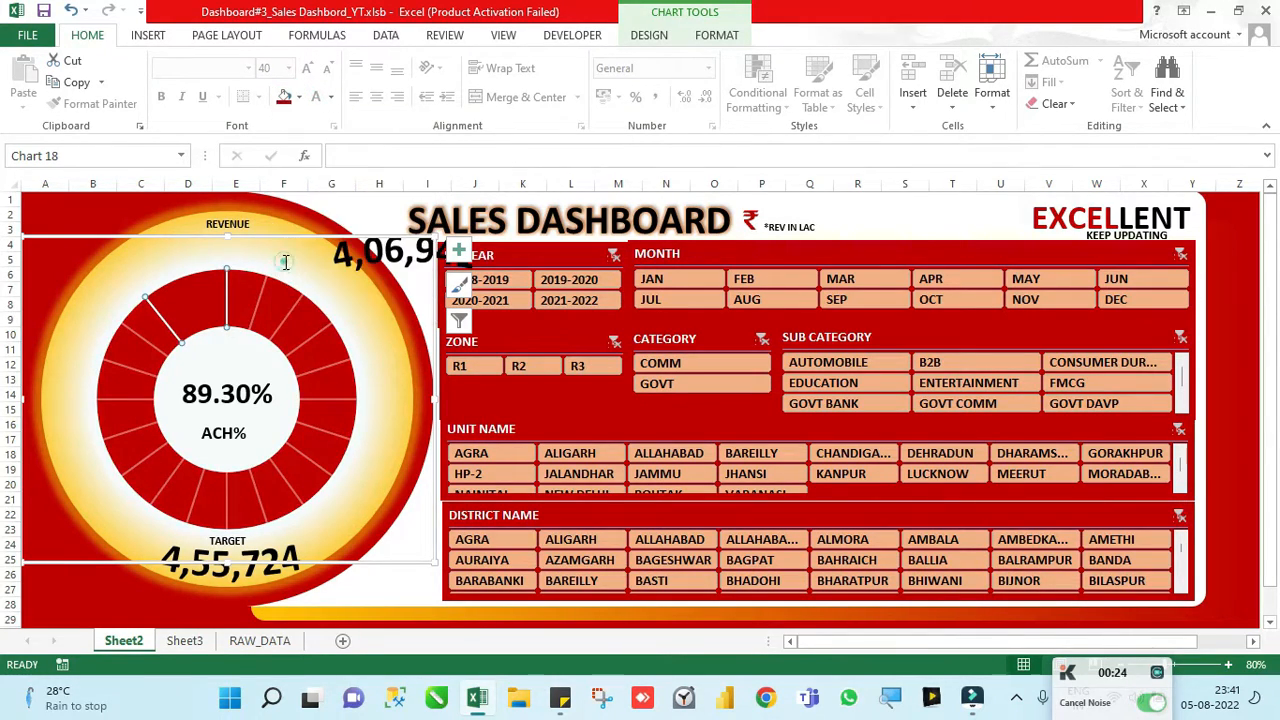
Step: Fill the remaining-percentage slice of the overlay doughnut with white
{"action": "left_click", "coordinate": [195, 283]}
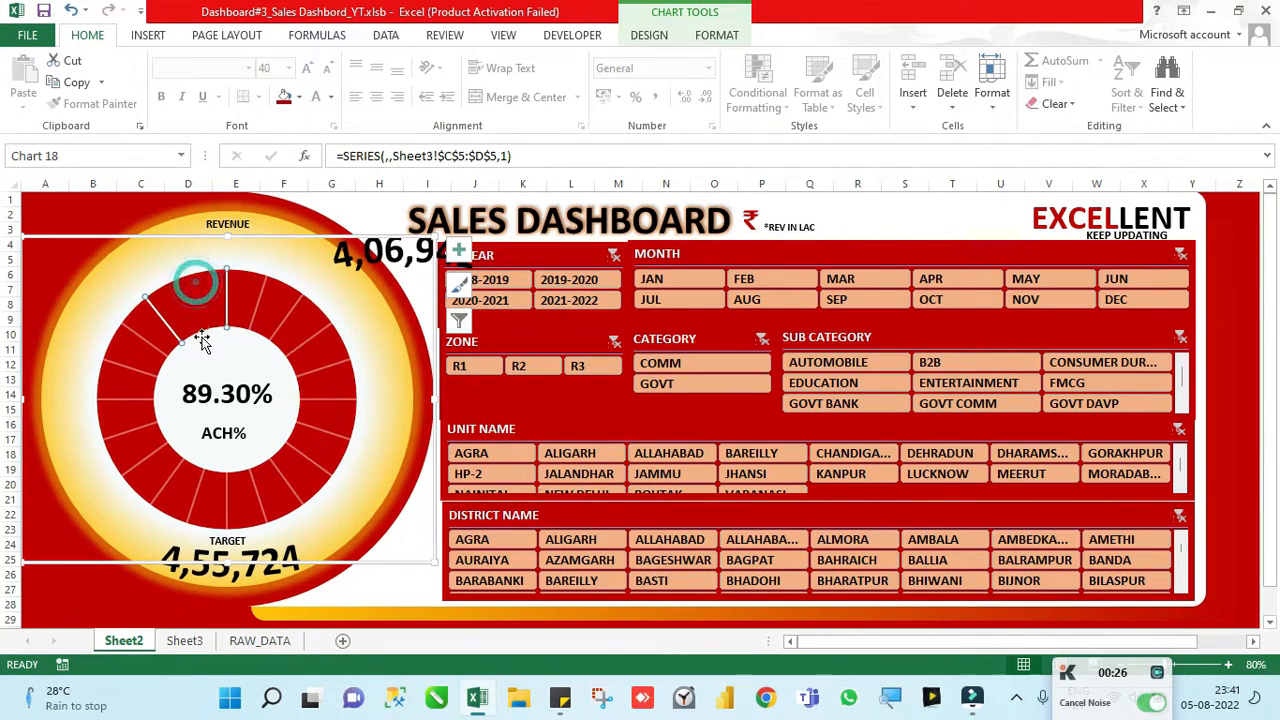
{"action": "left_click", "coordinate": [185, 279]}
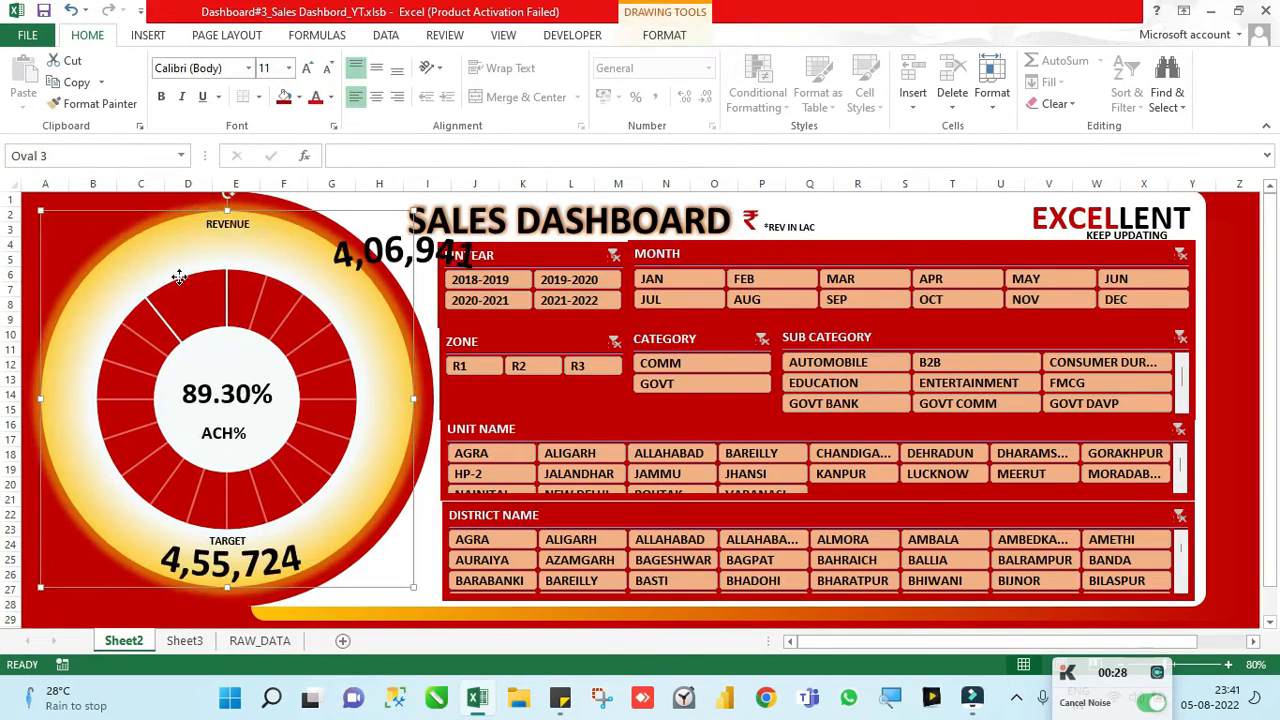
{"action": "left_click", "coordinate": [178, 279]}
{"action": "left_click", "coordinate": [179, 282]}
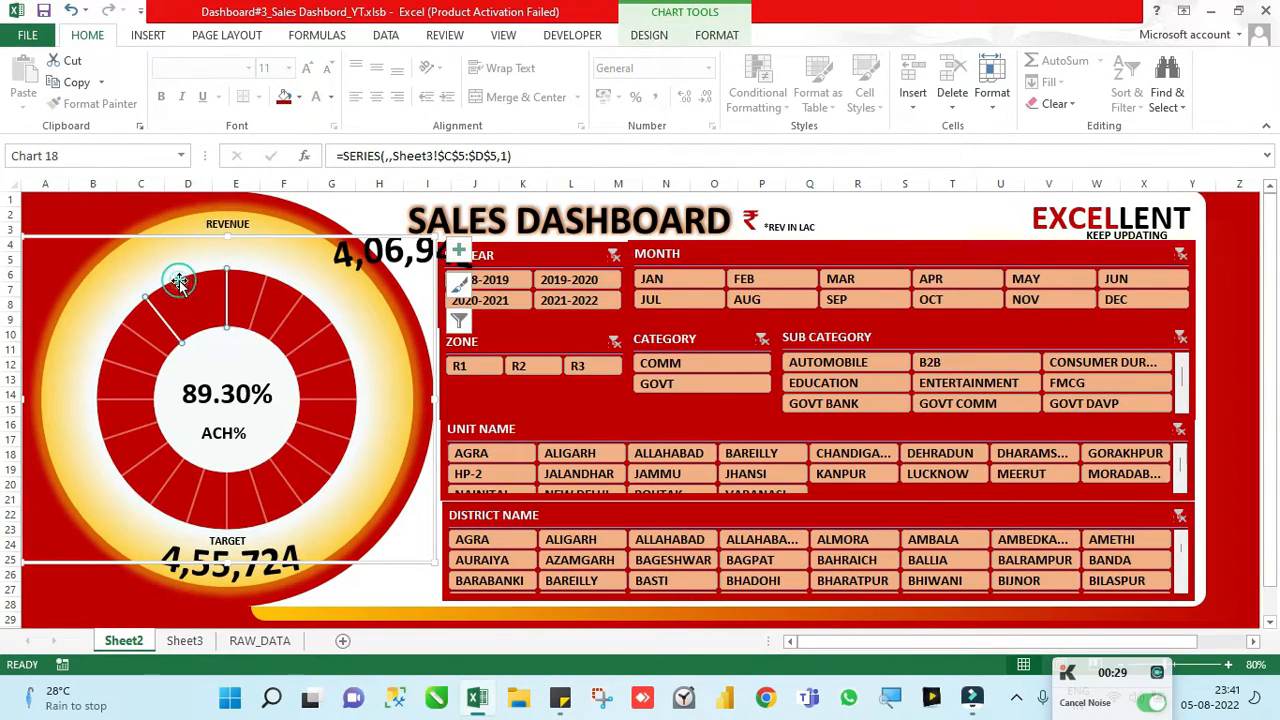
{"action": "left_click", "coordinate": [299, 96]}
{"action": "left_click", "coordinate": [283, 160]}
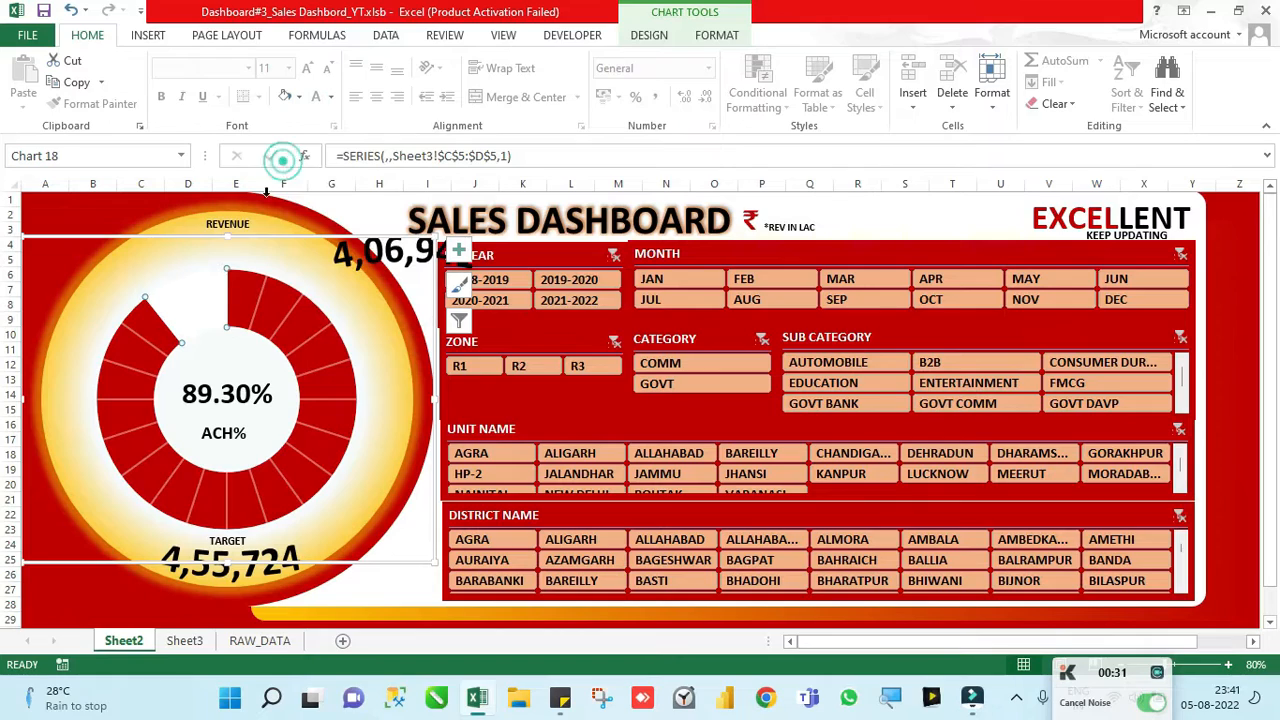
Step: Set the white slice's solid fill transparency to 40% in its data point formatting
{"action": "right_click", "coordinate": [190, 311]}
{"action": "left_click", "coordinate": [270, 482]}
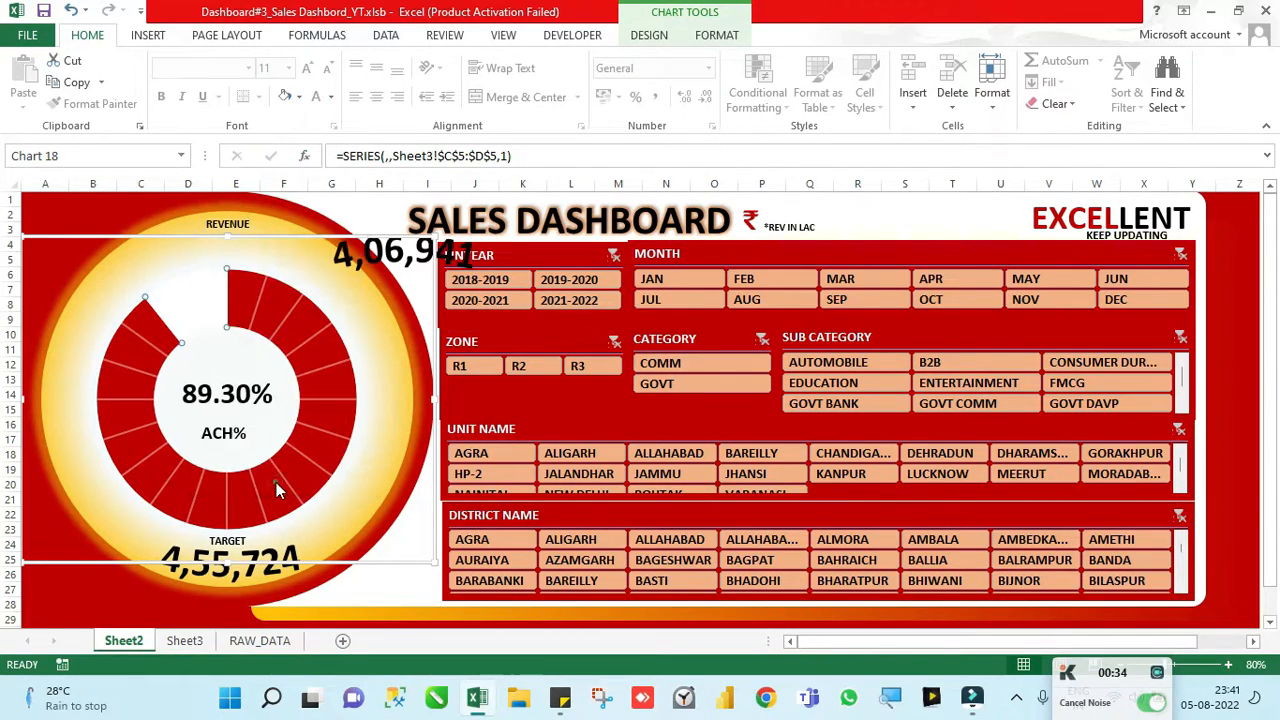
{"action": "left_click", "coordinate": [1041, 262]}
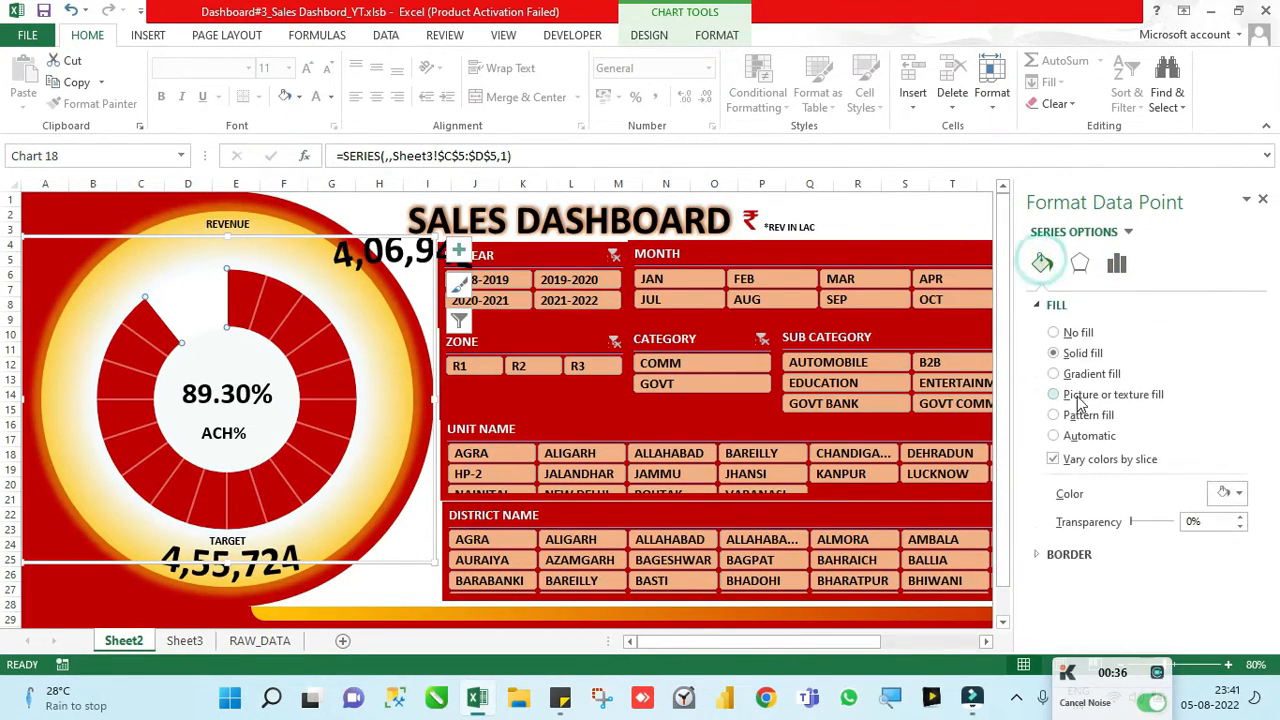
{"action": "type", "text": "40"}
{"action": "key", "text": "Return"}
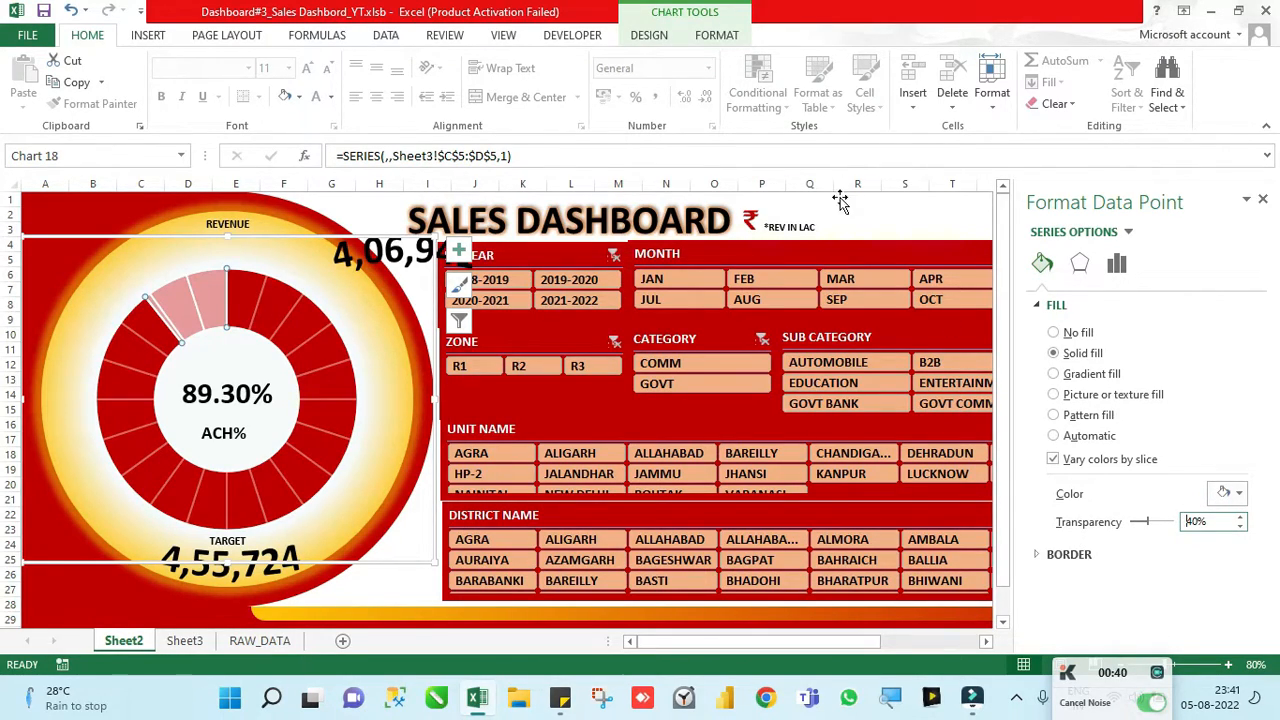
{"action": "left_click", "coordinate": [100, 214]}
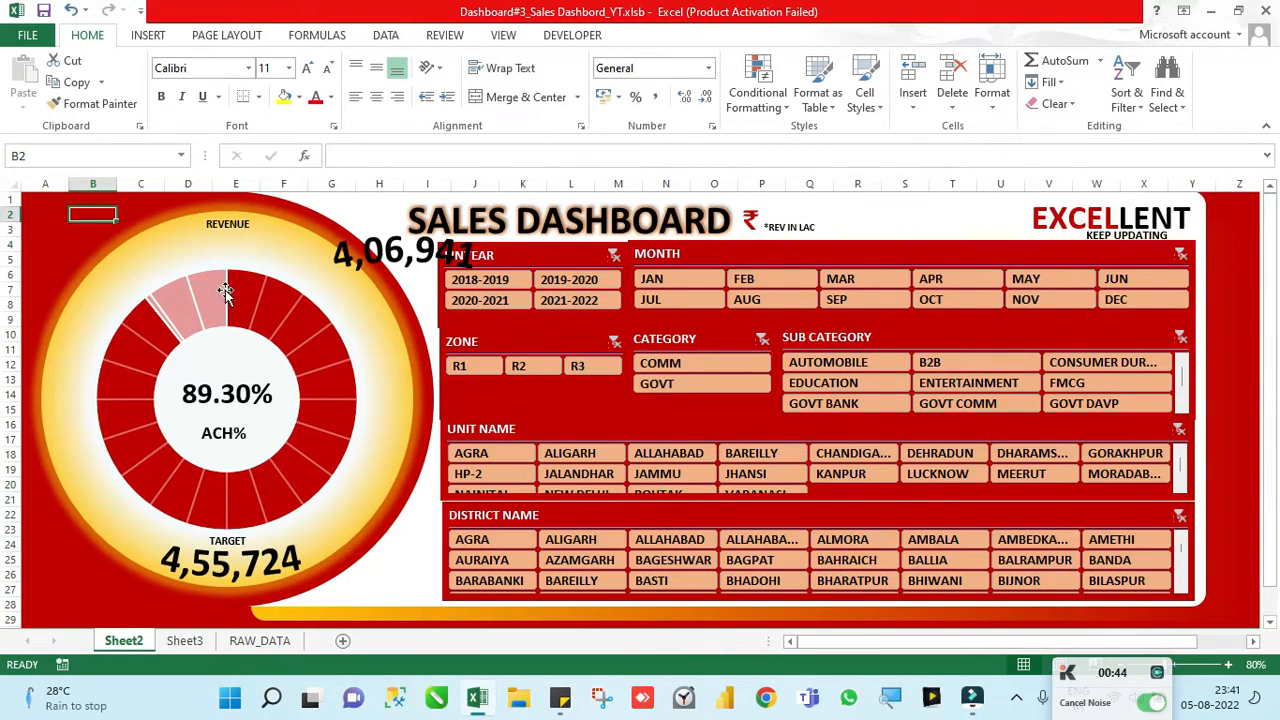
Step: Filter the dashboard to financial year 2021-2022 and month JUL, and move the revenue text box back under the REVENUE label
{"action": "left_click", "coordinate": [490, 290]}
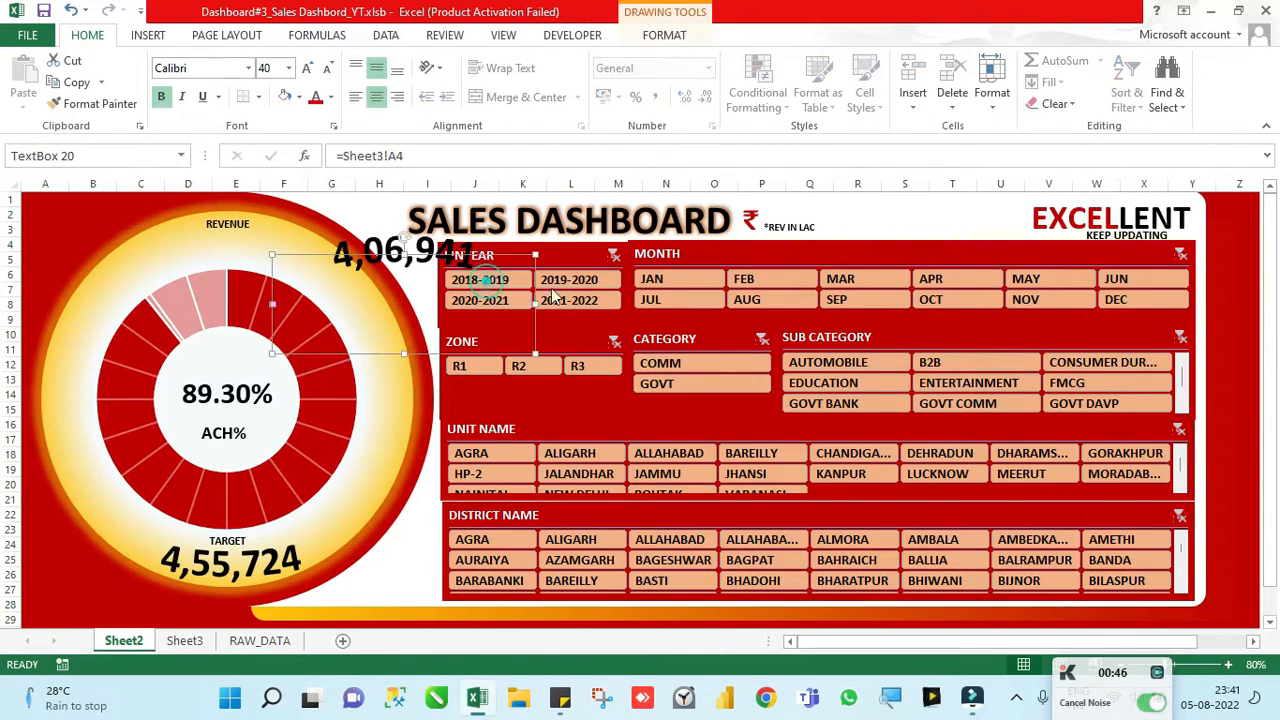
{"action": "left_click", "coordinate": [569, 279]}
{"action": "left_click", "coordinate": [569, 300], "text": "ctrl"}
{"action": "left_click", "coordinate": [709, 290]}
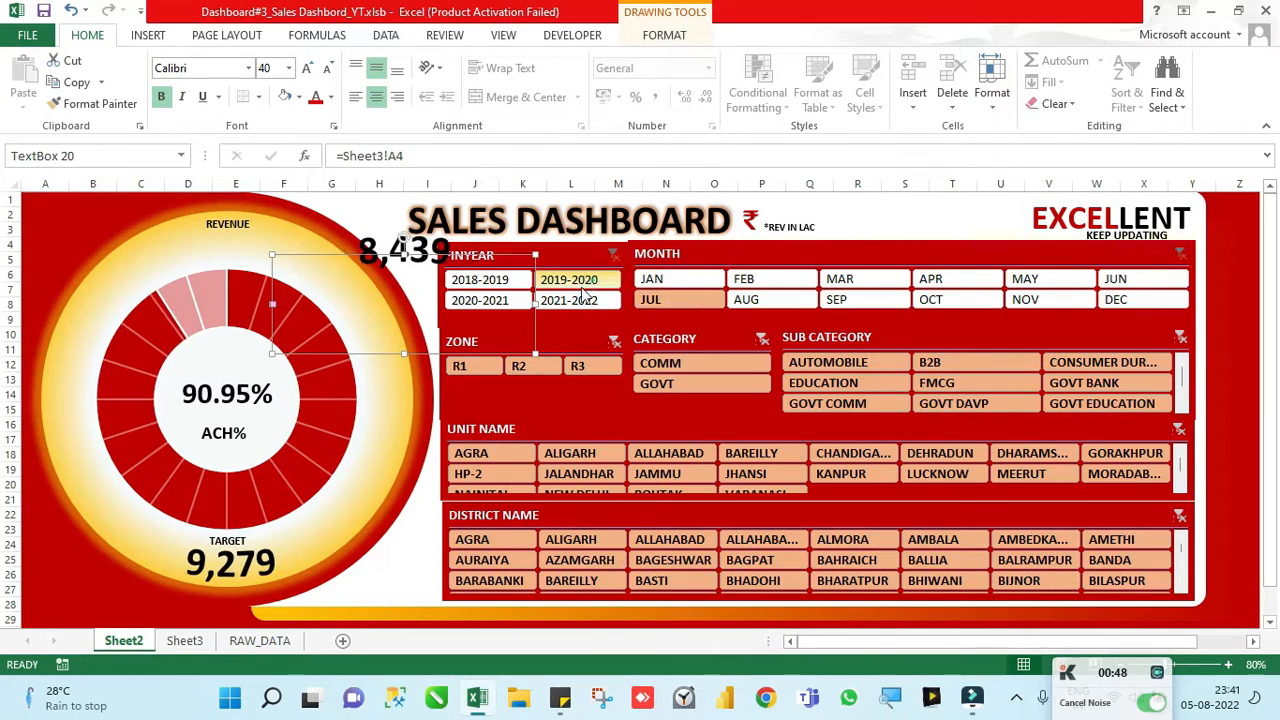
{"action": "left_click", "coordinate": [569, 300]}
{"action": "left_click_drag", "start_coordinate": [420, 260], "coordinate": [232, 255]}
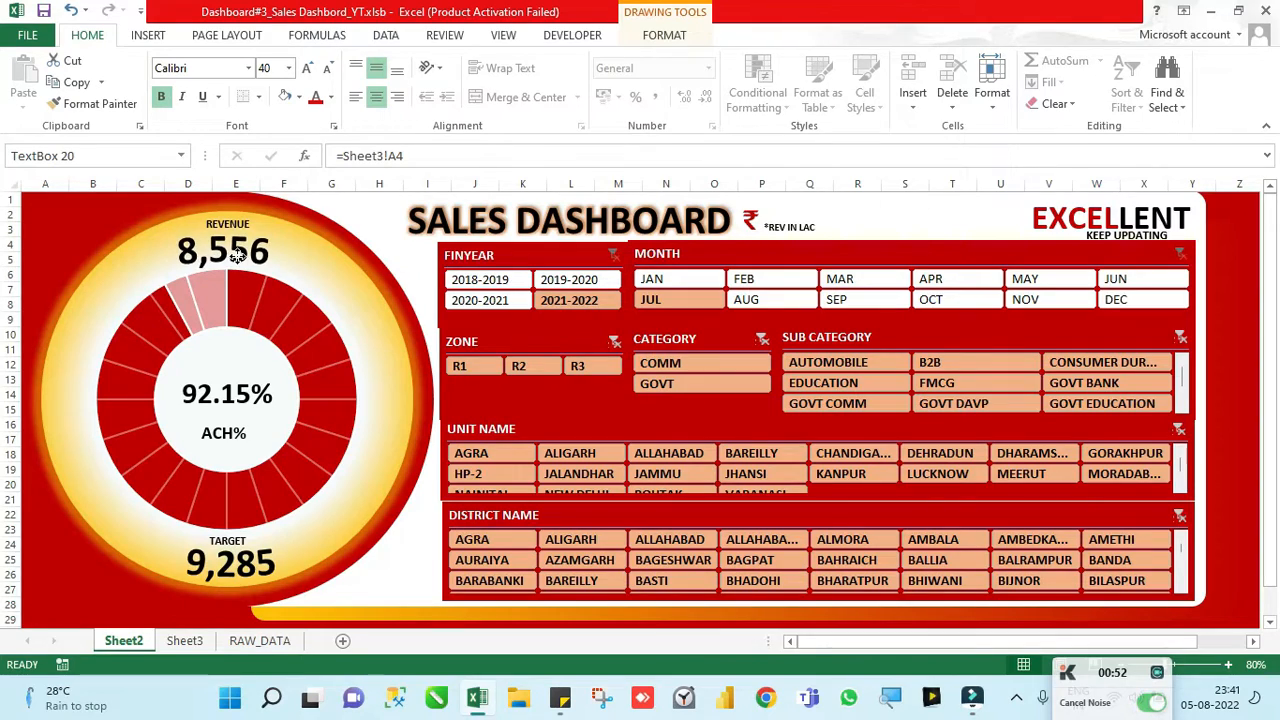
Step: Test the ZONE slicer by filtering the dashboard by R2, R3 and R1 in turn
{"action": "left_click", "coordinate": [509, 366]}
{"action": "left_click", "coordinate": [600, 370]}
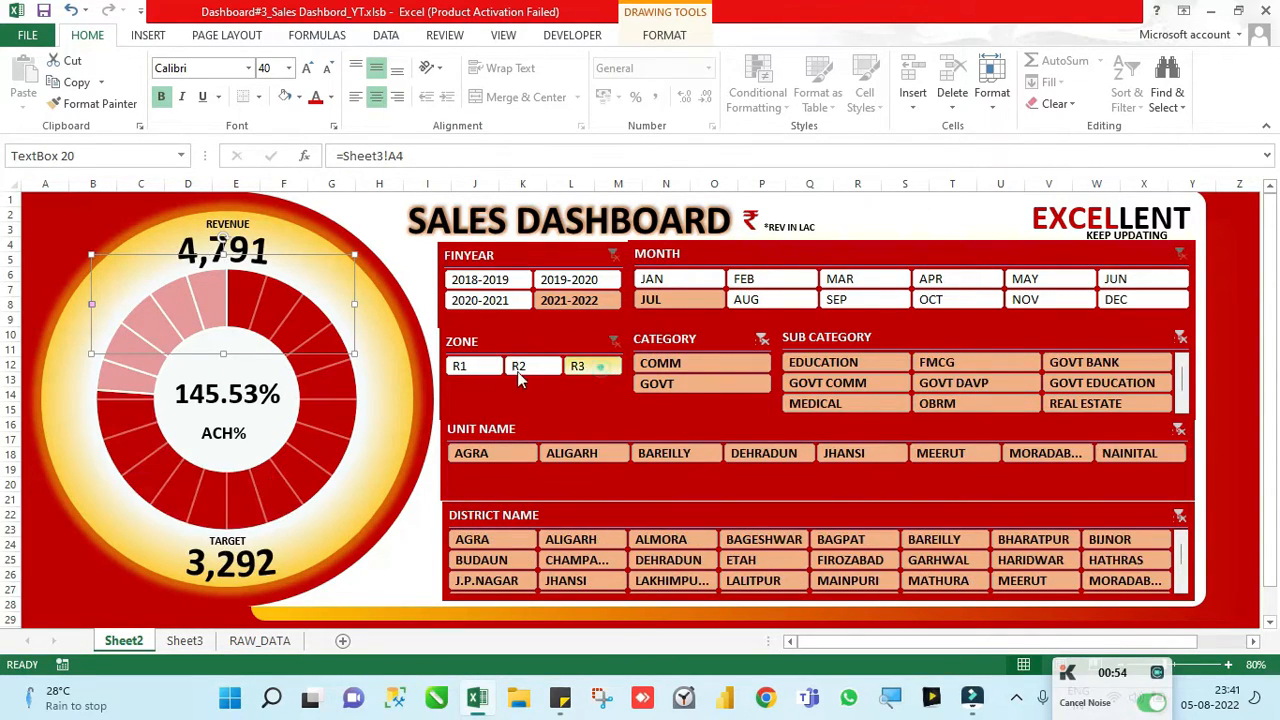
{"action": "left_click", "coordinate": [482, 368]}
{"action": "left_click", "coordinate": [532, 369]}
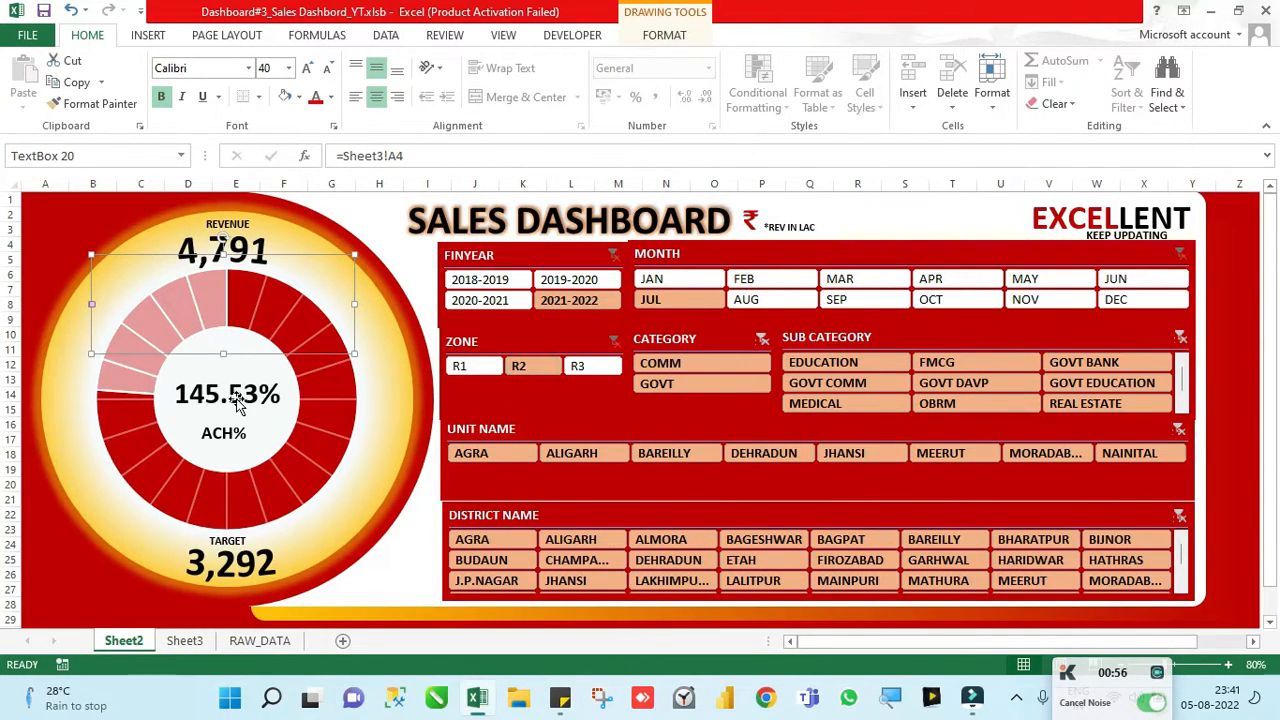
{"action": "left_click", "coordinate": [575, 366]}
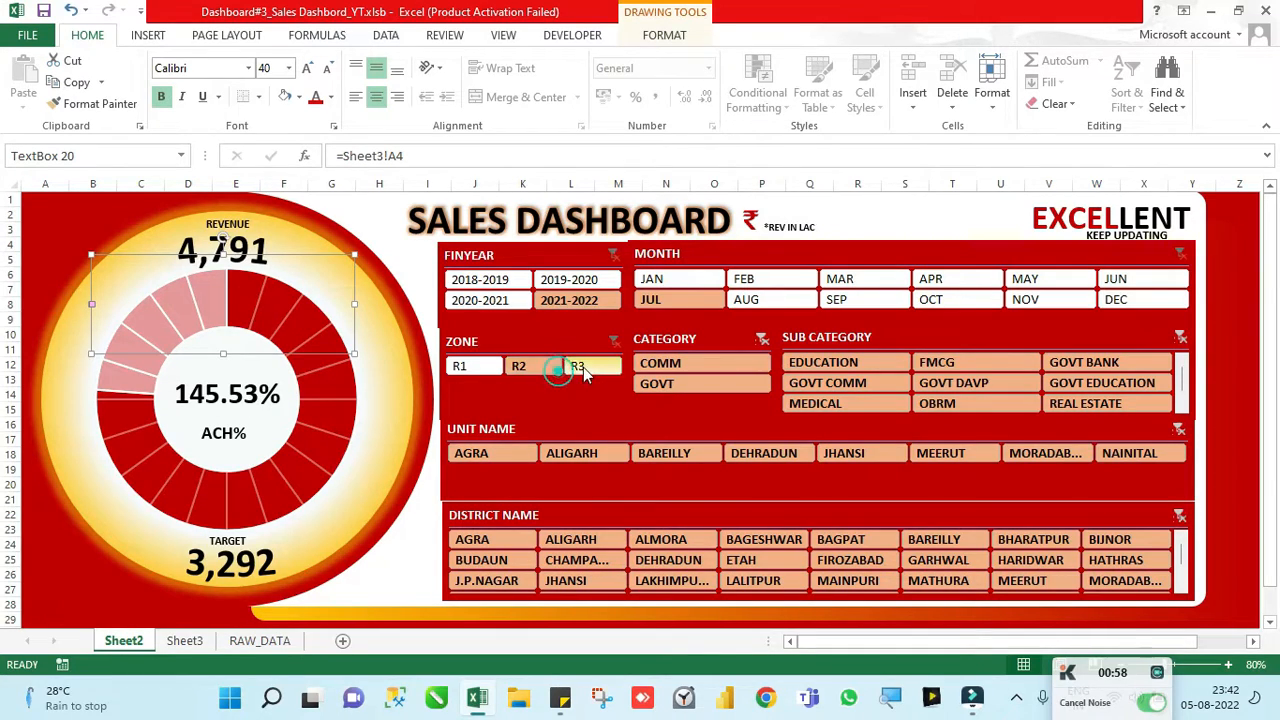
{"action": "left_click", "coordinate": [478, 365]}
Step: Test the FINYEAR slicer by switching between the financial years 2018-2019 to 2021-2022, and clear its filter
{"action": "left_click", "coordinate": [480, 280]}
{"action": "left_click", "coordinate": [580, 281]}
{"action": "left_click", "coordinate": [509, 299]}
{"action": "left_click", "coordinate": [488, 278]}
{"action": "left_click", "coordinate": [577, 301]}
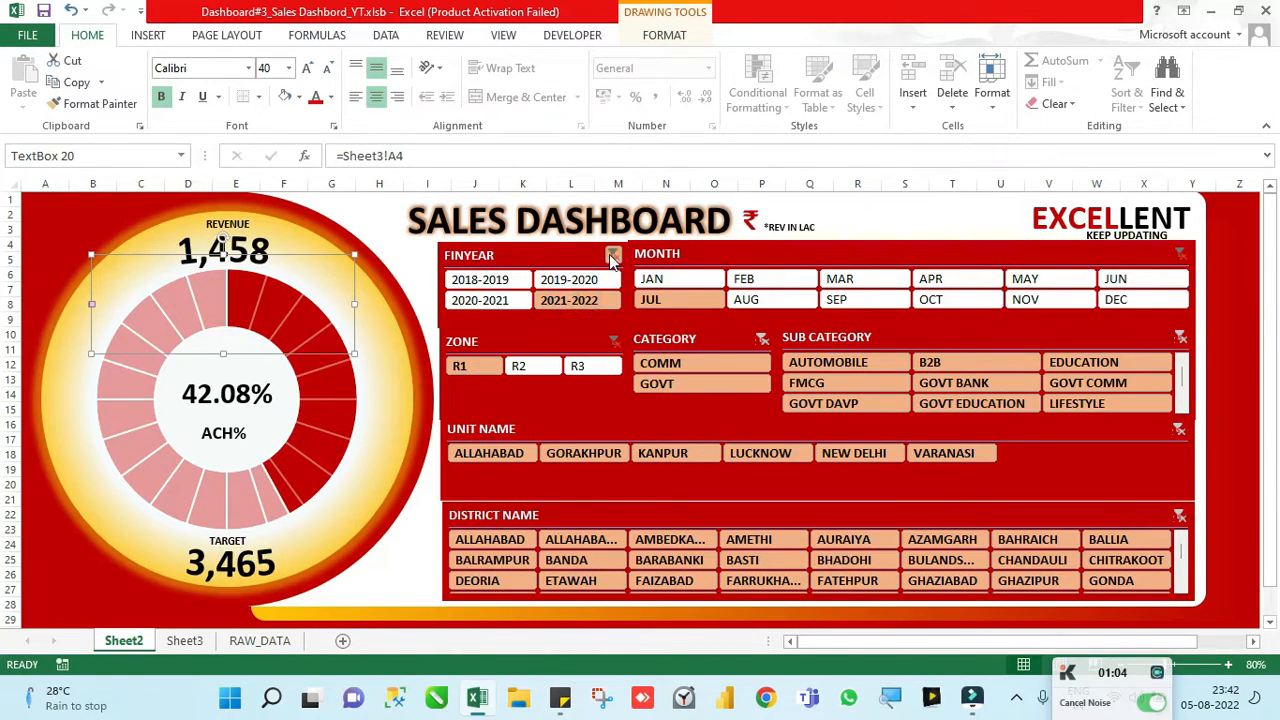
{"action": "left_click", "coordinate": [613, 254]}
Step: Test the MONTH slicer with months such as JAN, FEB, AUG, JUL and OCT, and clear the MONTH and ZONE filters
{"action": "left_click", "coordinate": [651, 279]}
{"action": "left_click", "coordinate": [743, 279]}
{"action": "left_click", "coordinate": [746, 300]}
{"action": "left_click", "coordinate": [675, 286]}
{"action": "left_click", "coordinate": [677, 295]}
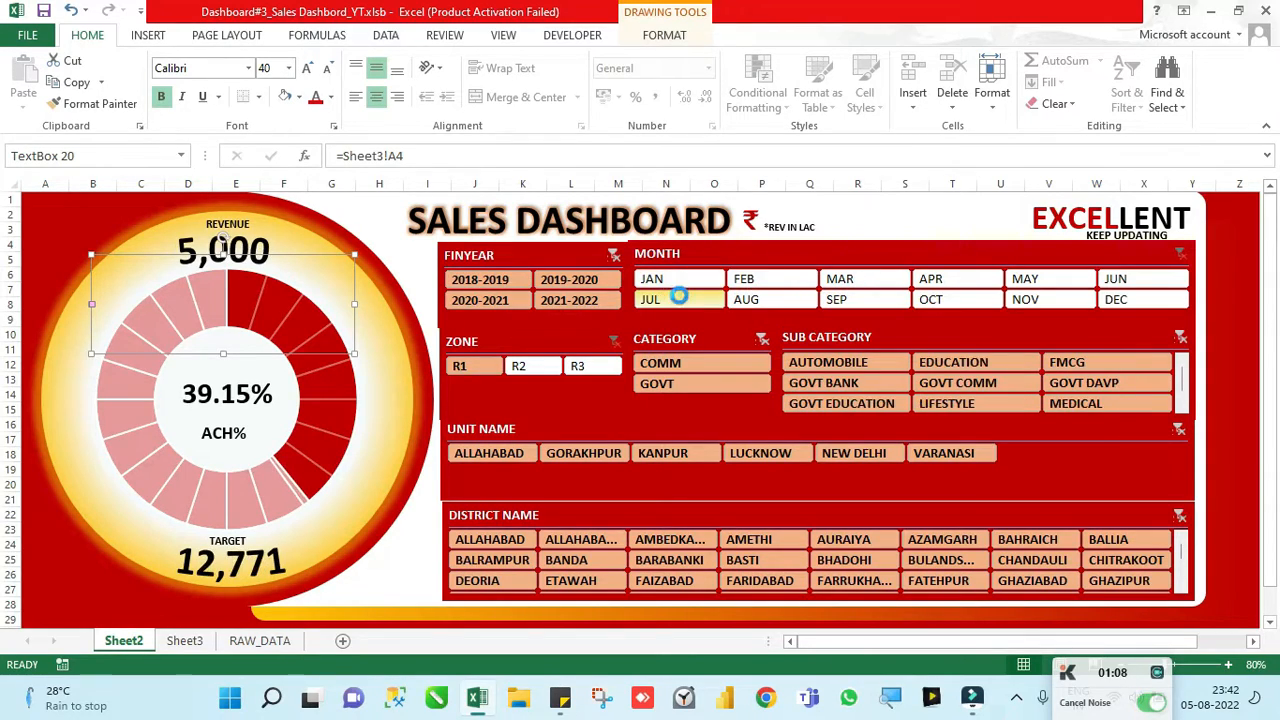
{"action": "left_click", "coordinate": [906, 293]}
{"action": "left_click", "coordinate": [990, 302]}
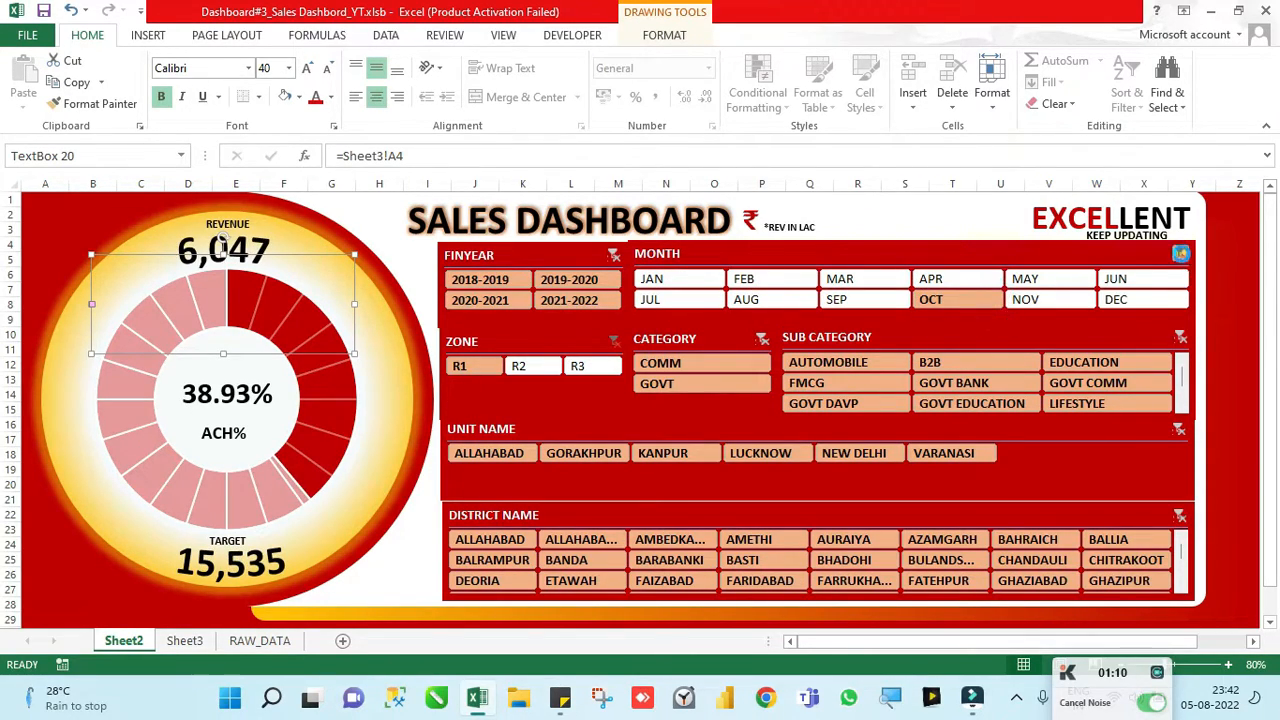
{"action": "left_click", "coordinate": [1180, 254]}
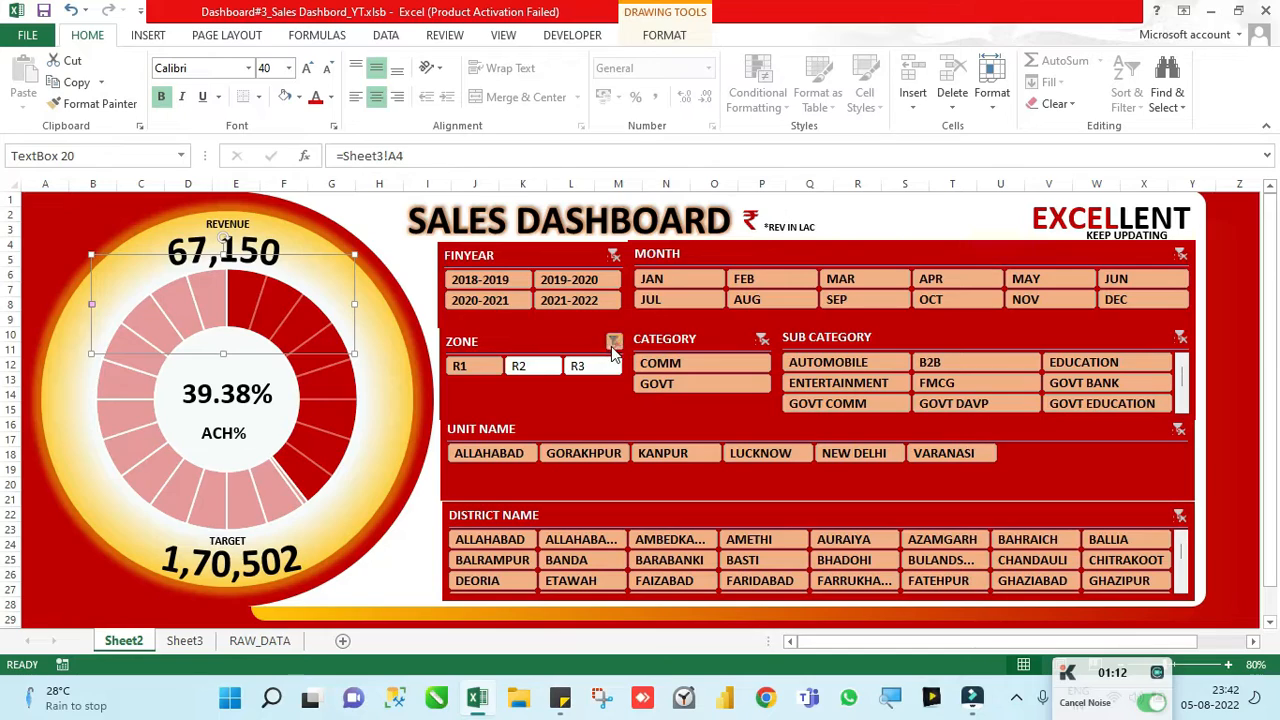
{"action": "left_click", "coordinate": [614, 342]}
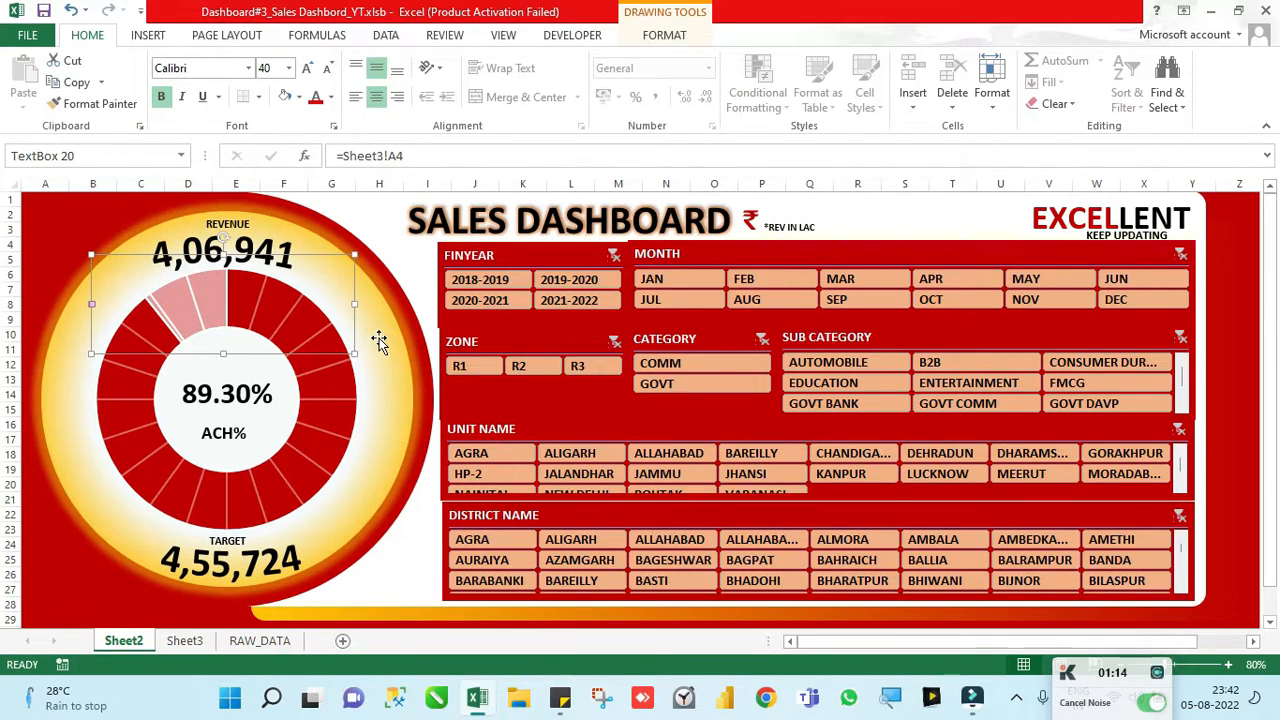